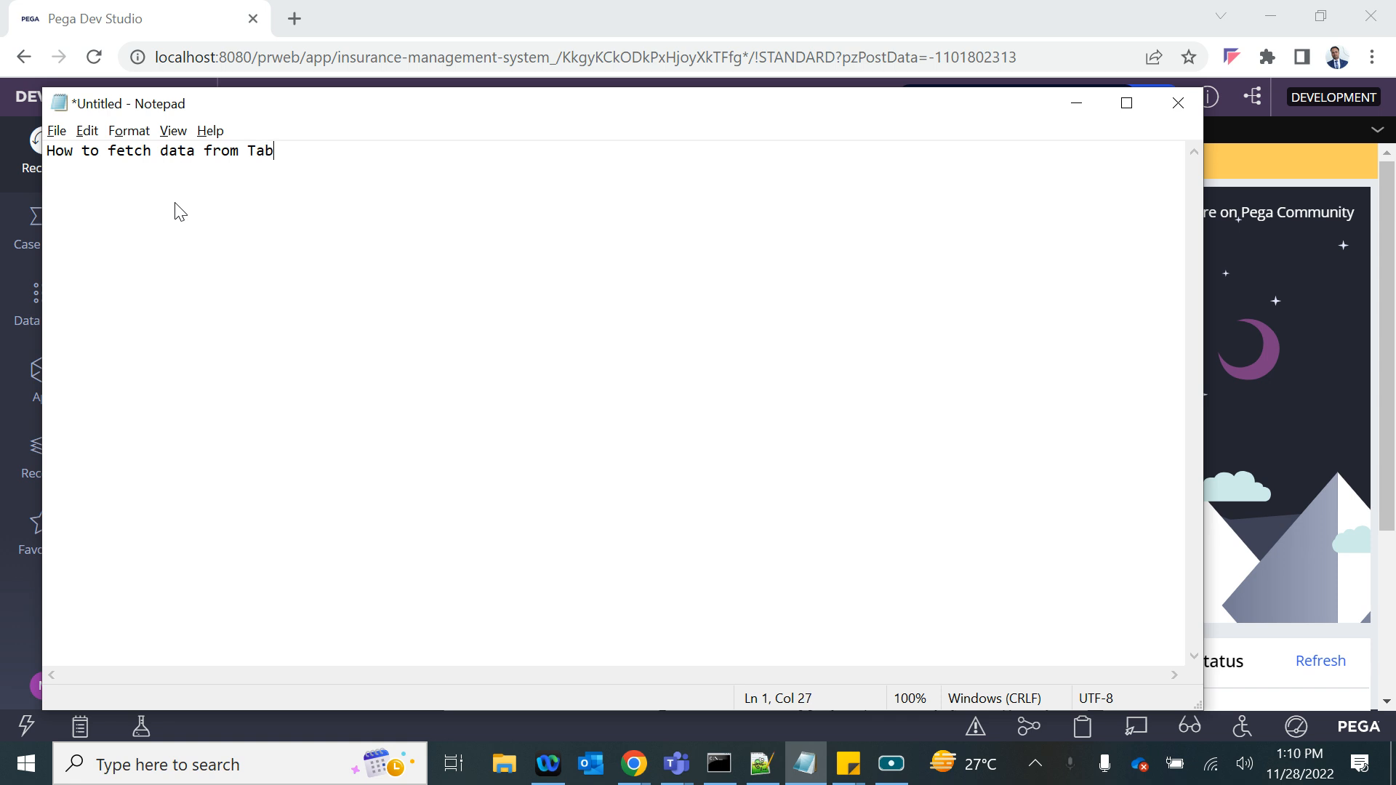
- Complete the first note line to read "How to fetch data from Table and display it on teh screen"
{"action": "type", "text": "display"}
{"action": "type", "text": " it on "}
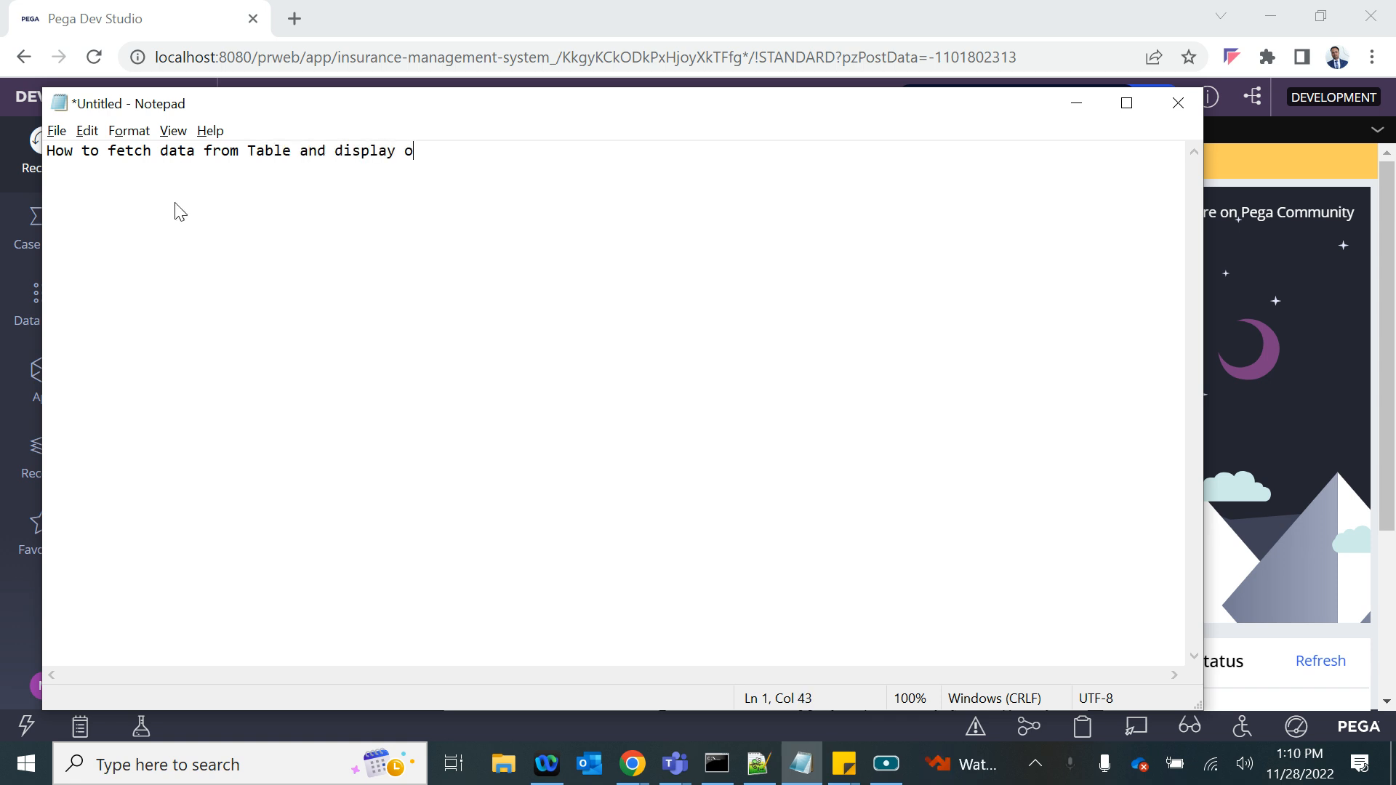
{"action": "type", "text": "teh creen"}
{"action": "key", "text": "BackSpace"}
{"action": "key", "text": "BackSpace"}
{"action": "key", "text": "BackSpace"}
{"action": "key", "text": "BackSpace"}
{"action": "key", "text": "BackSpace"}
{"action": "type", "text": "screen "}
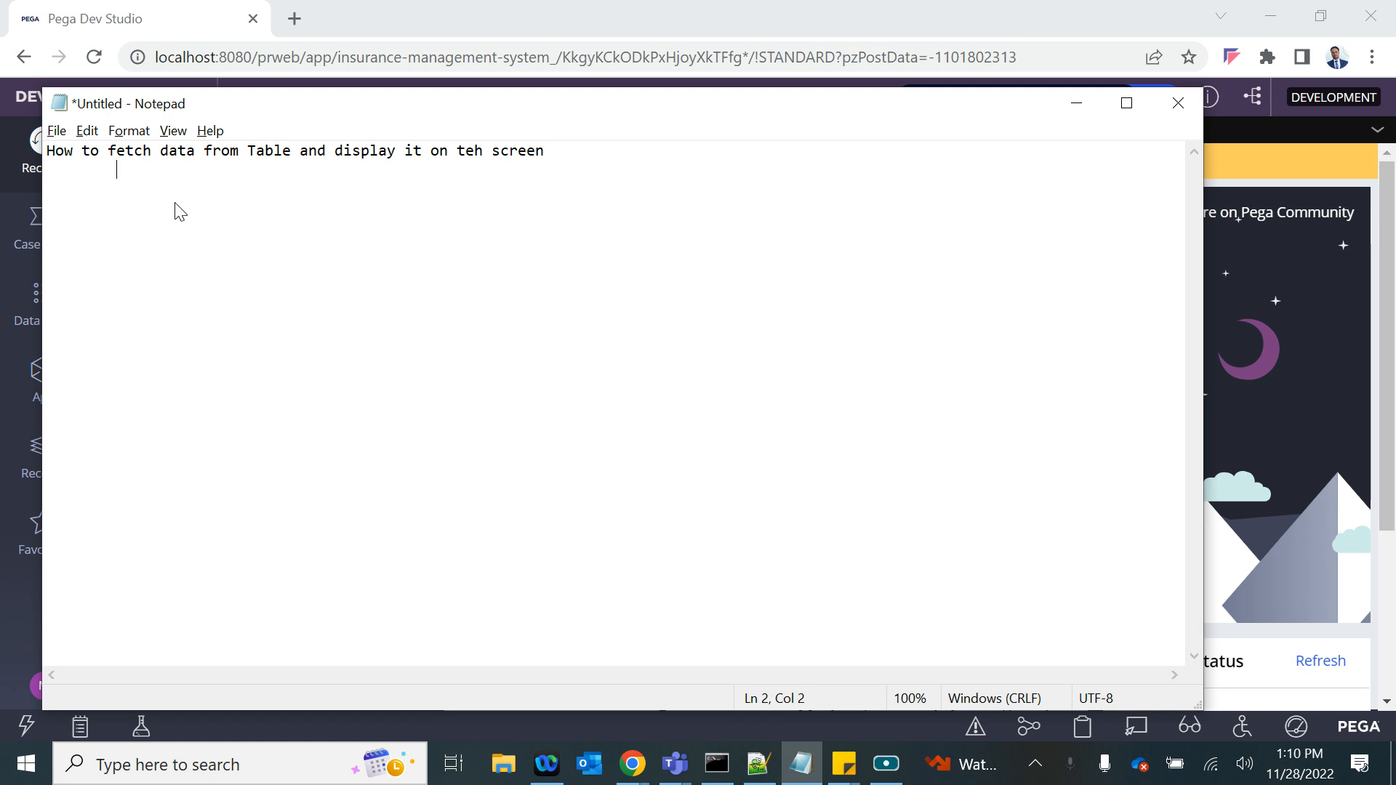
{"action": "type", "text": "FData"}
- Write "Data Page-- to get the data," indented on the second line of the note
{"action": "key", "text": "BackSpace"}
{"action": "key", "text": "BackSpace"}
{"action": "key", "text": "BackSpace"}
{"action": "key", "text": "BackSpace"}
{"action": "key", "text": "BackSpace"}
{"action": "type", "text": "Data Page-- to get the"}
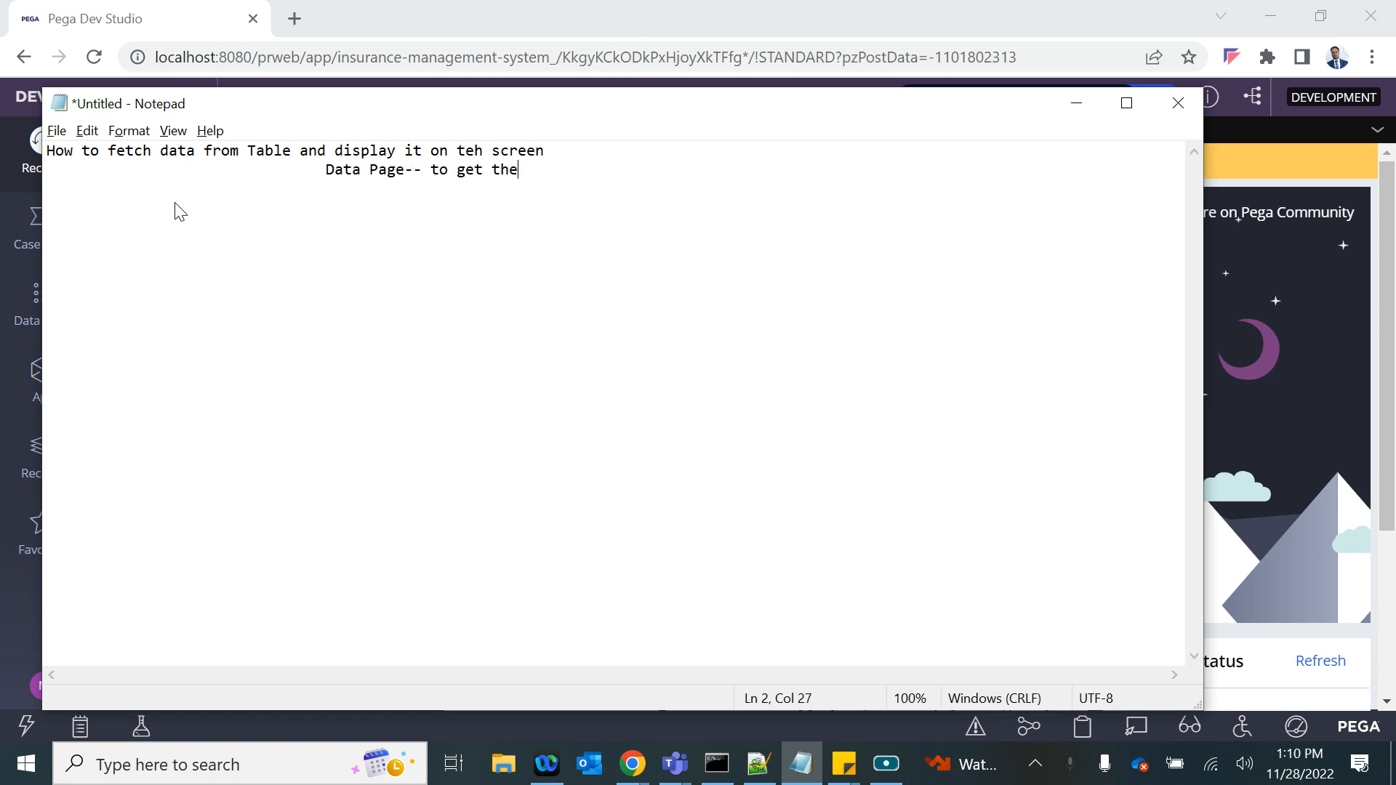
{"action": "type", "text": " data, ta"}
{"action": "key", "text": "BackSpace"}
{"action": "key", "text": "BackSpace"}
- Extend the Data Page line with "and then copied it over to Property"
{"action": "type", "text": "and then copied it over to "}
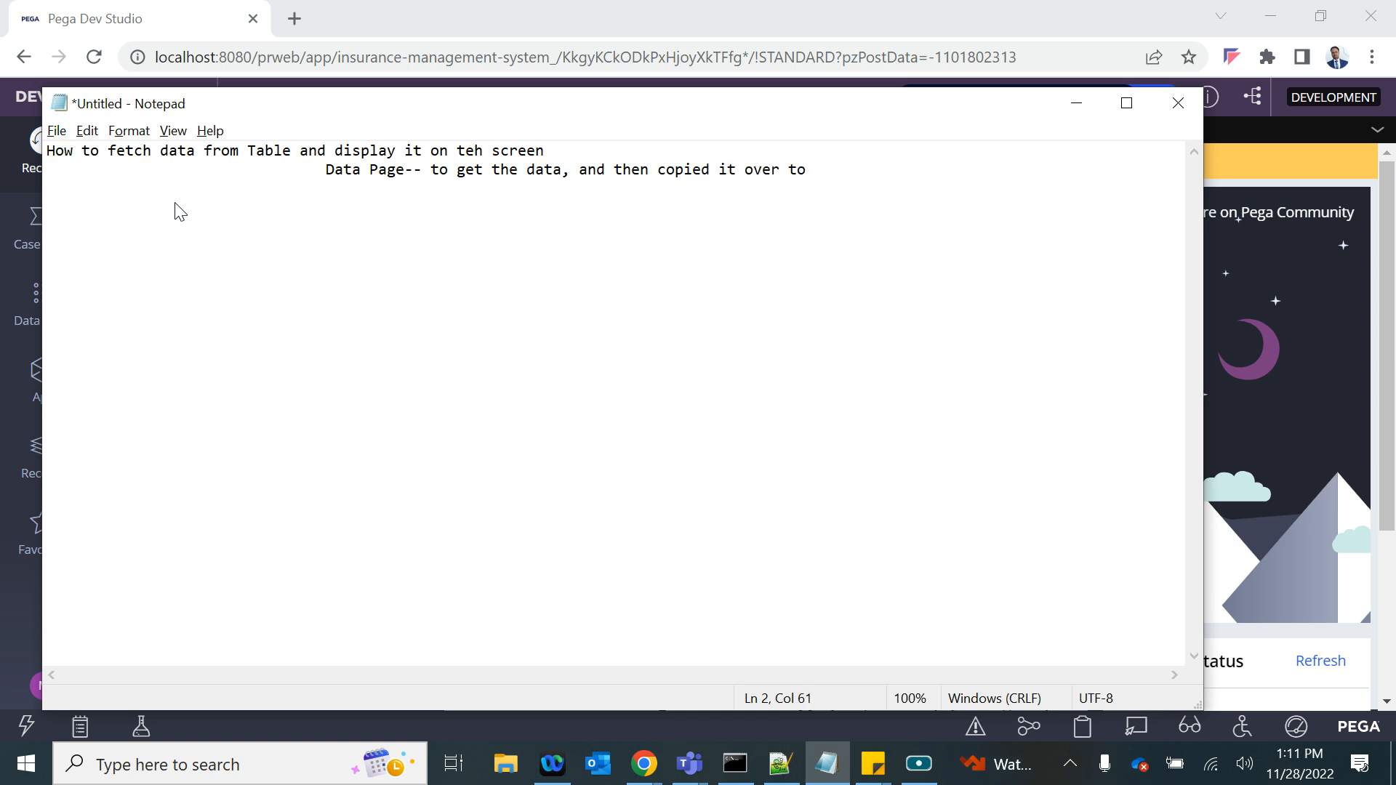
{"action": "type", "text": "Property and that"}
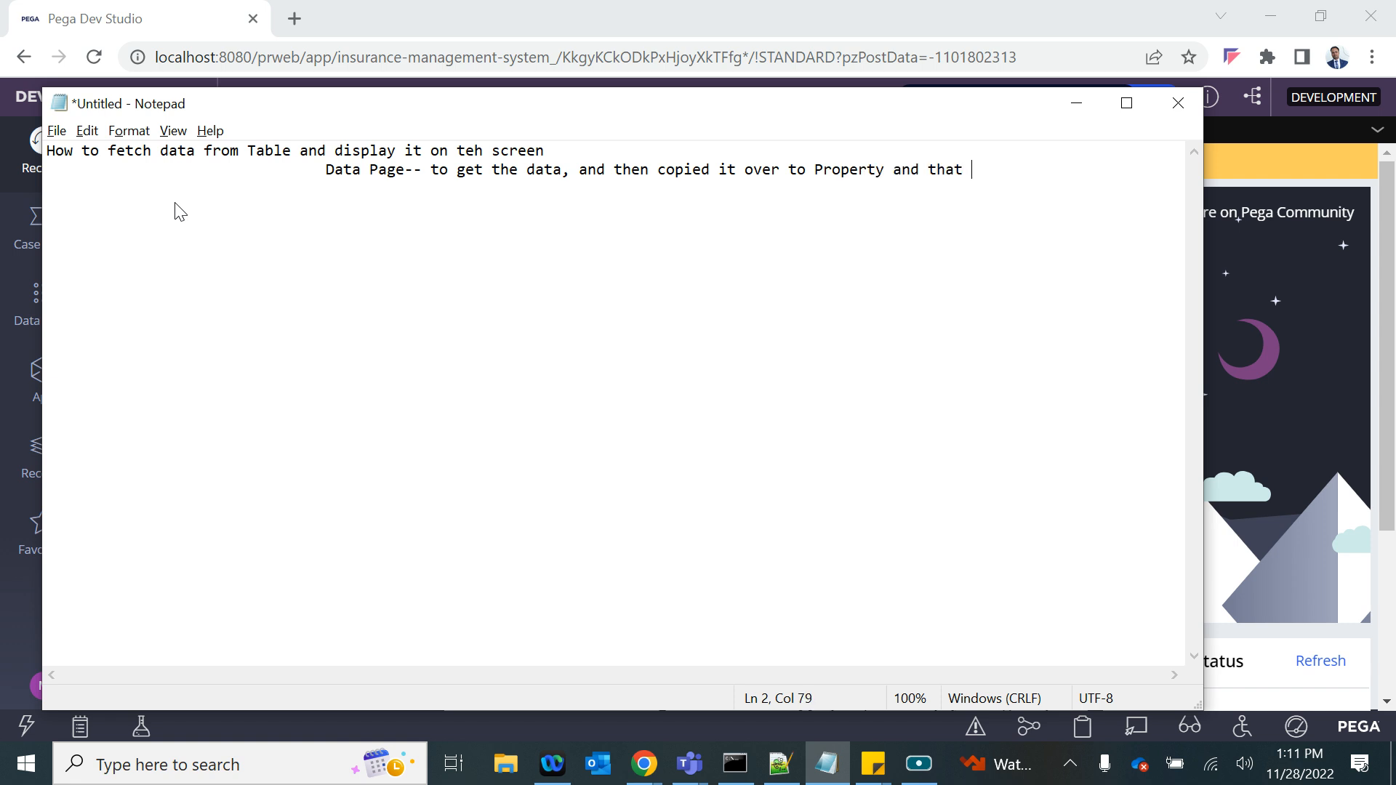
{"action": "key", "text": "BackSpace"}
{"action": "key", "text": "BackSpace"}
{"action": "key", "text": "BackSpace"}
{"action": "key", "text": "BackSpace"}
{"action": "key", "text": "BackSpace"}
{"action": "key", "text": "BackSpace"}
{"action": "key", "text": "BackSpace"}
{"action": "key", "text": "BackSpace"}
{"action": "key", "text": "BackSpace"}
- Leave a blank line and add the heading "Data Pages" to the note
{"action": "key", "text": "Return"}
{"action": "key", "text": "Return"}
{"action": "type", "text": "Data Pages"}
{"action": "key", "text": "Return"}
- Add the indented entry "Savable--- To insert a new record" under the Data Pages heading
{"action": "key", "text": "Tab"}
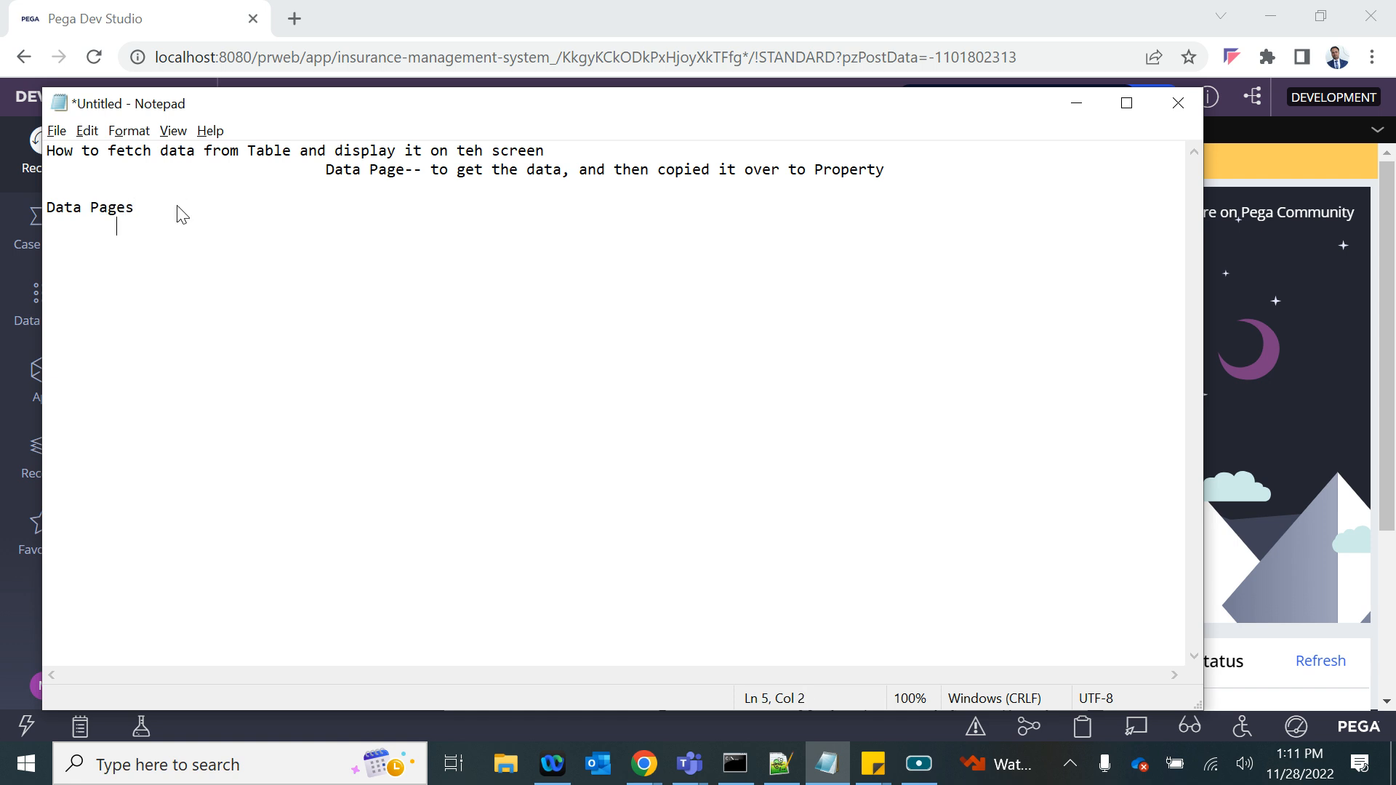
{"action": "type", "text": "Savable--- To insert a new record"}
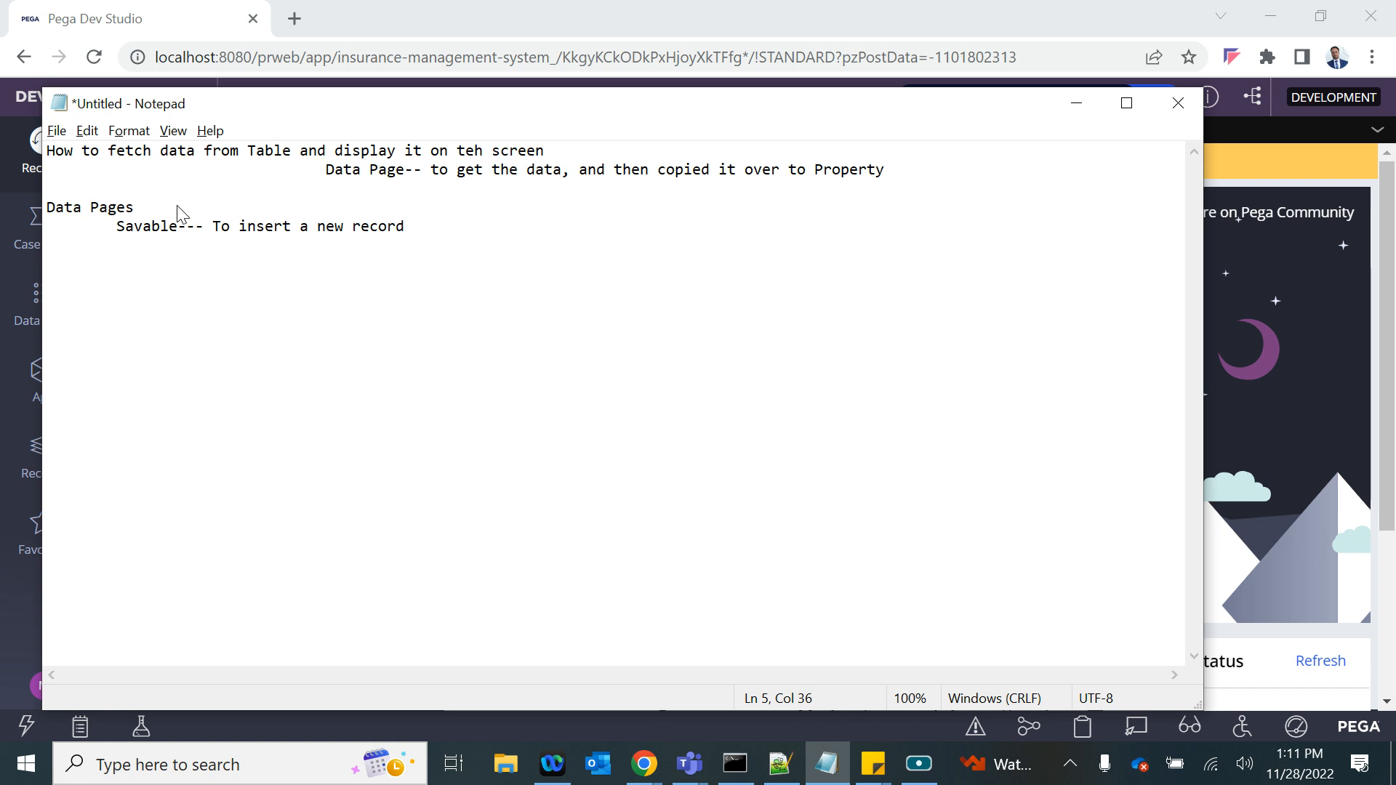
- Insert the indented entries "Read Only" and "Editable" between the Data Pages heading and the Savable entry
{"action": "left_click", "coordinate": [50, 209]}
{"action": "key", "text": "Down"}
{"action": "key", "text": "Up"}
{"action": "key", "text": "End"}
{"action": "key", "text": "Return"}
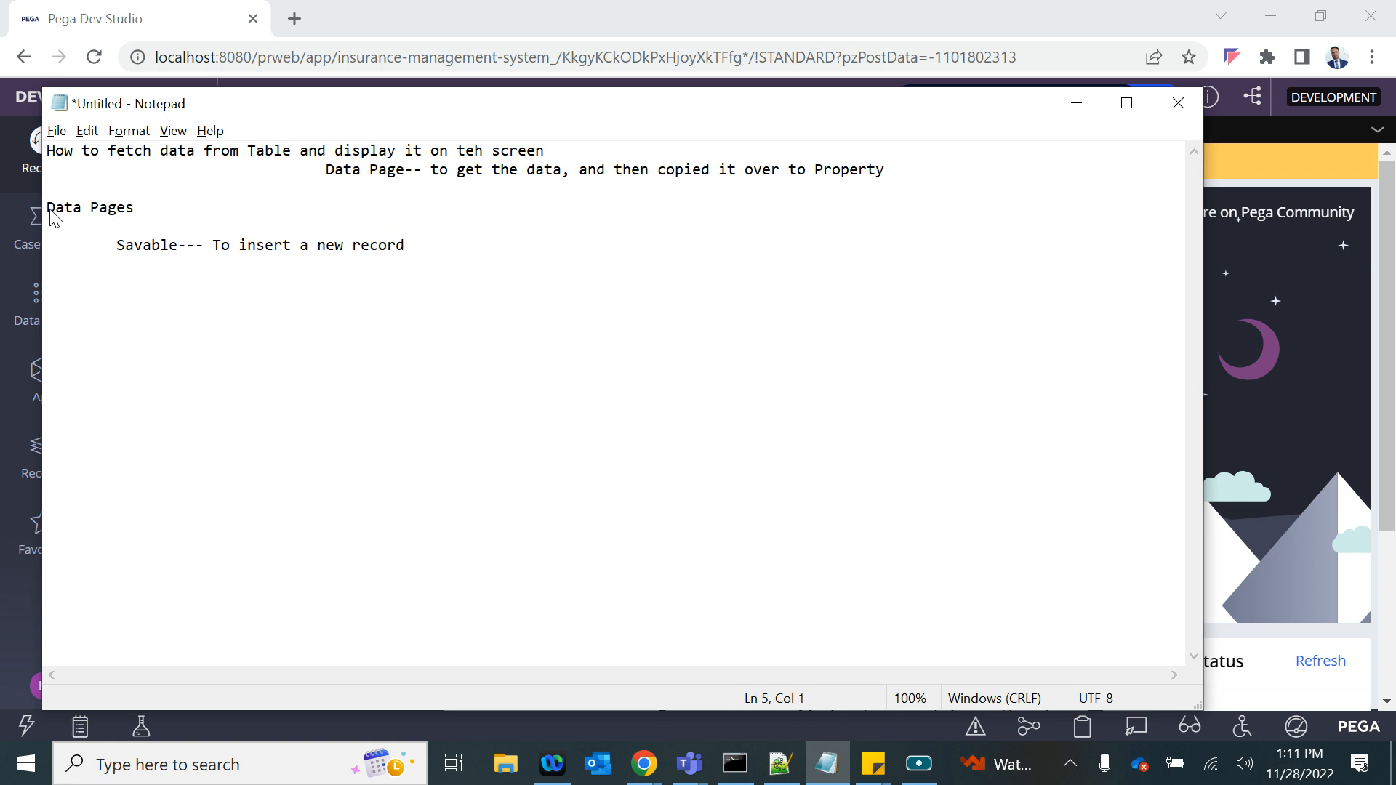
{"action": "key", "text": "Tab"}
{"action": "type", "text": "Read Only"}
{"action": "key", "text": "Return"}
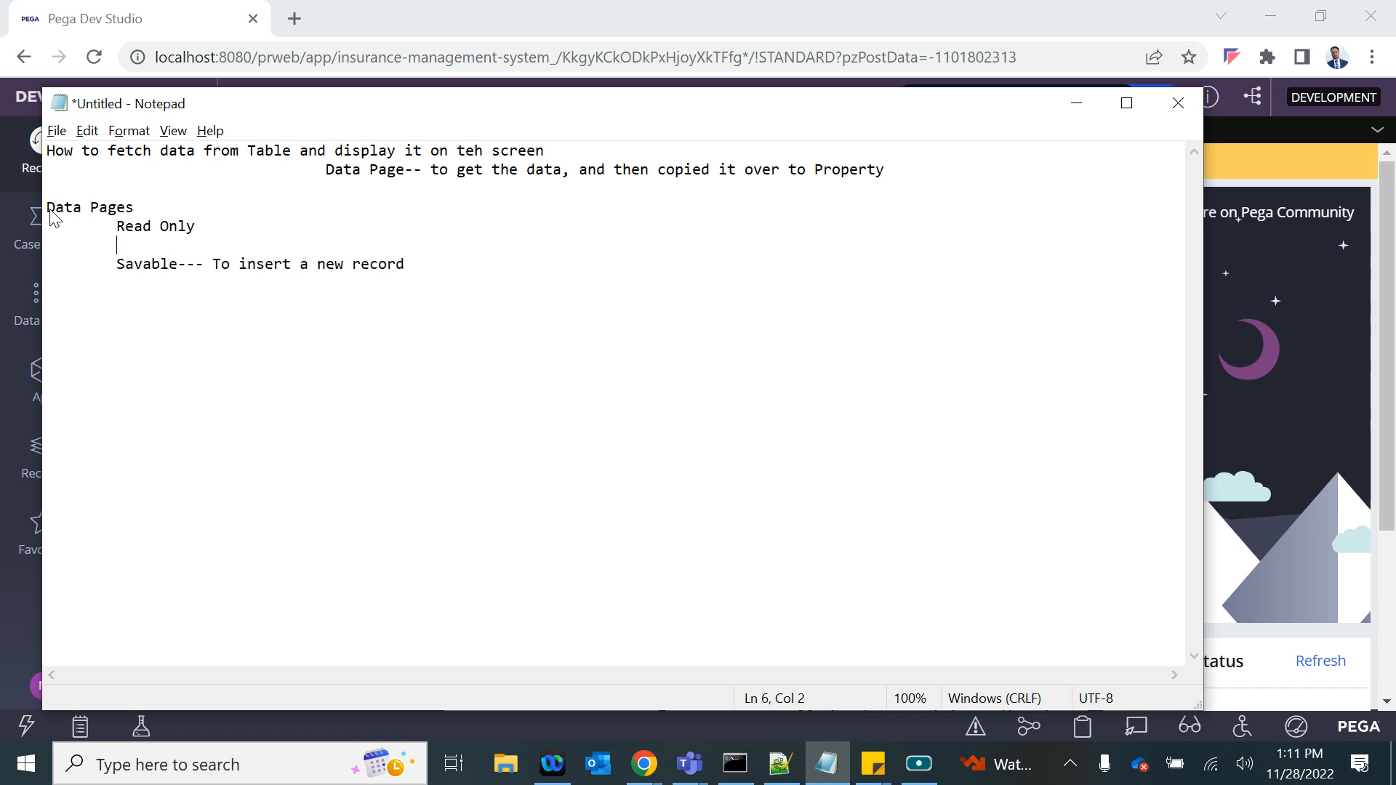
{"action": "type", "text": "Editable"}
{"action": "double_click", "coordinate": [144, 264]}
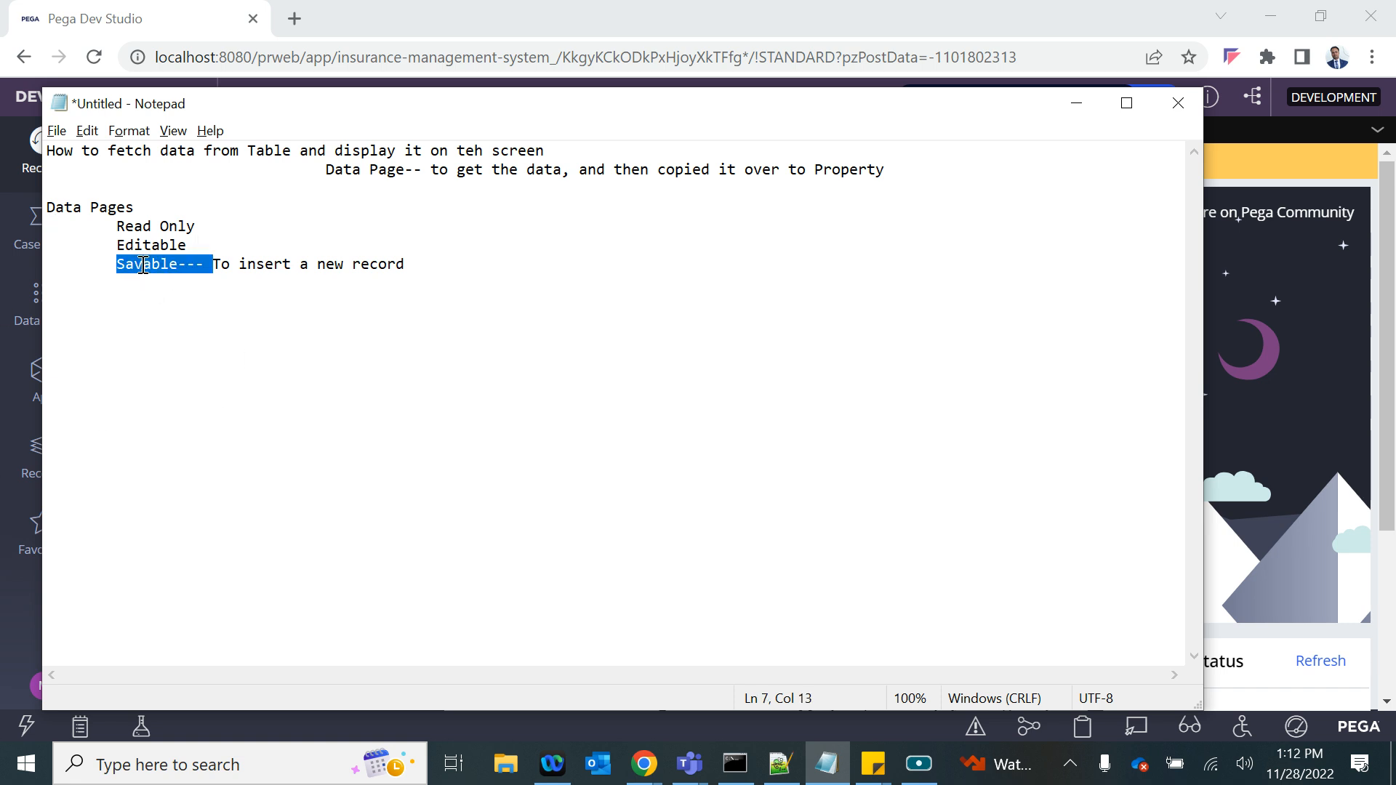
{"action": "left_click", "coordinate": [188, 267]}
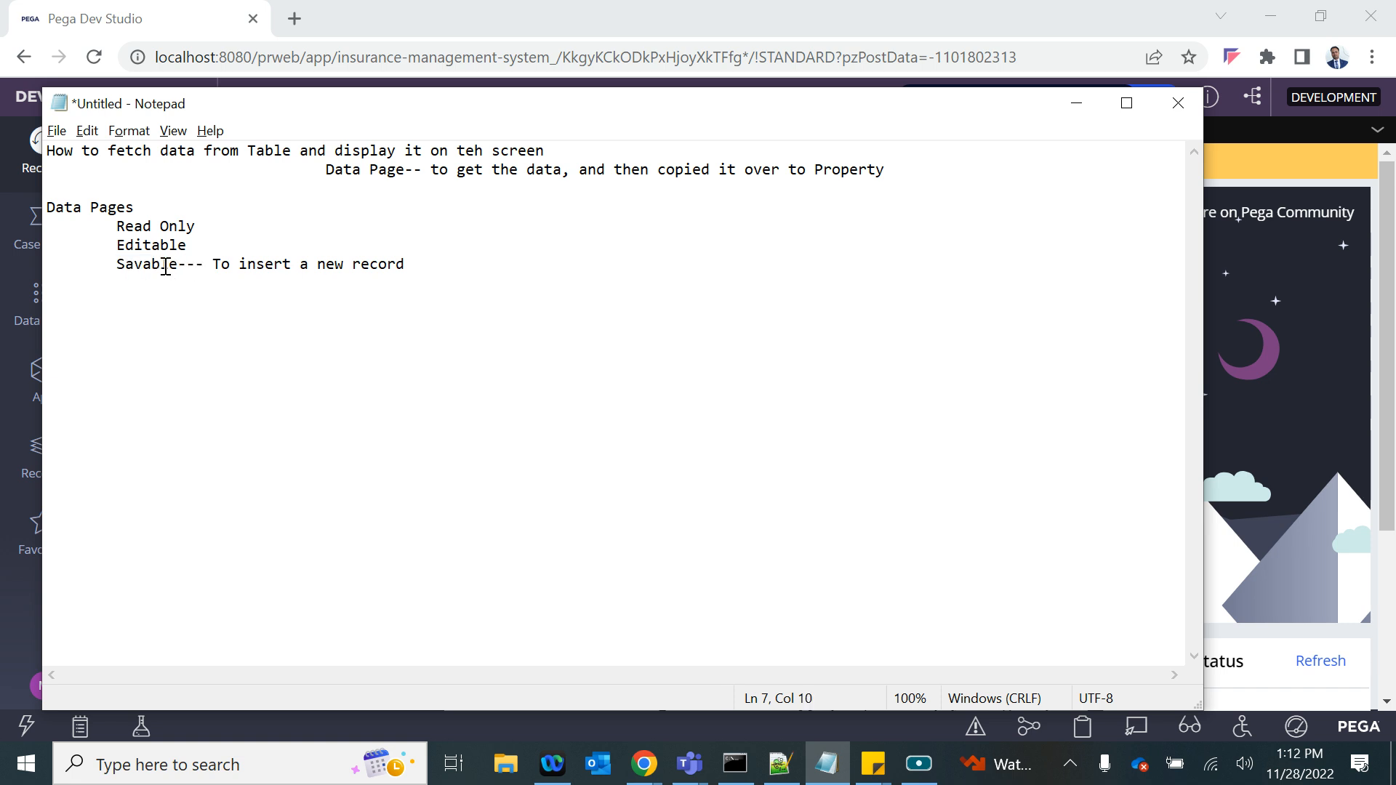
{"action": "left_click_drag", "start_coordinate": [49, 210], "coordinate": [176, 263]}
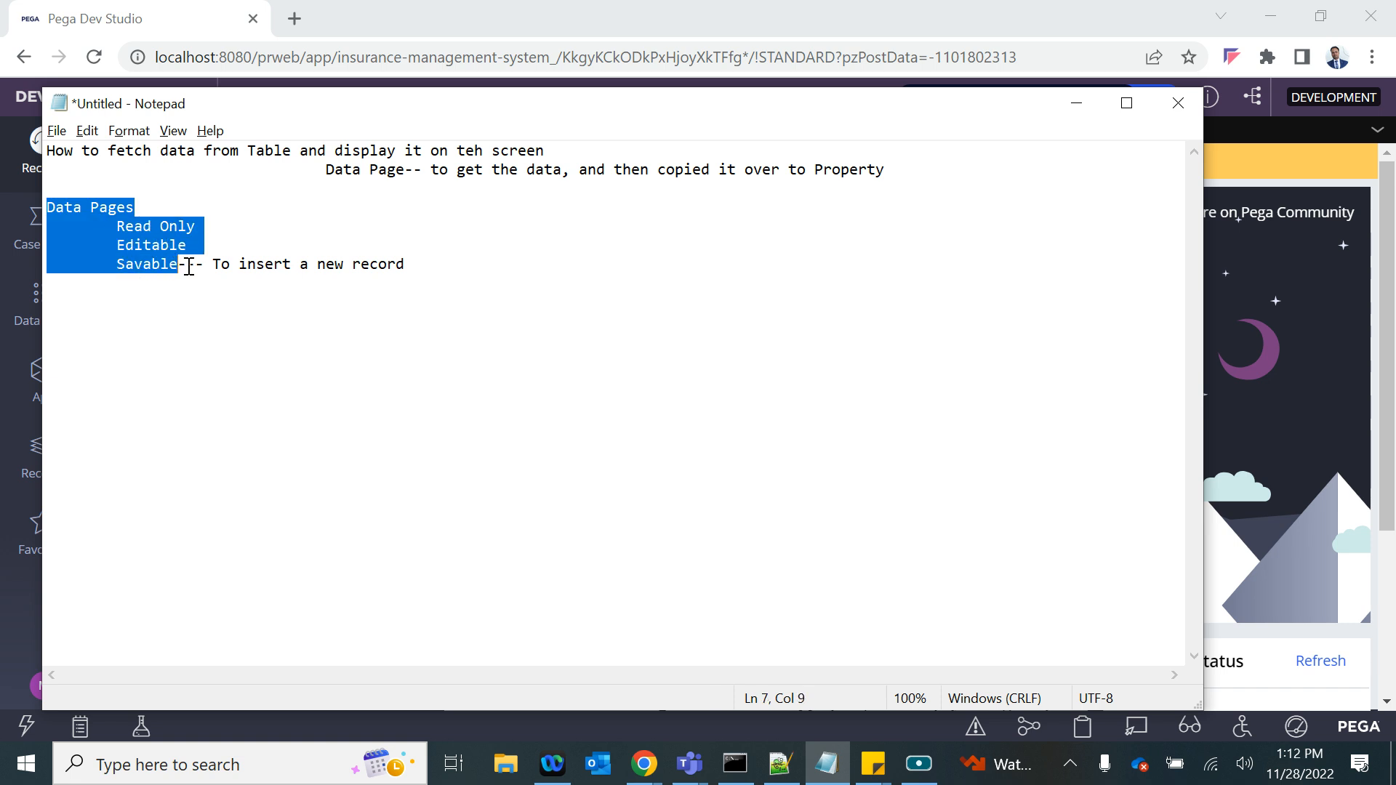
{"action": "left_click", "coordinate": [180, 266]}
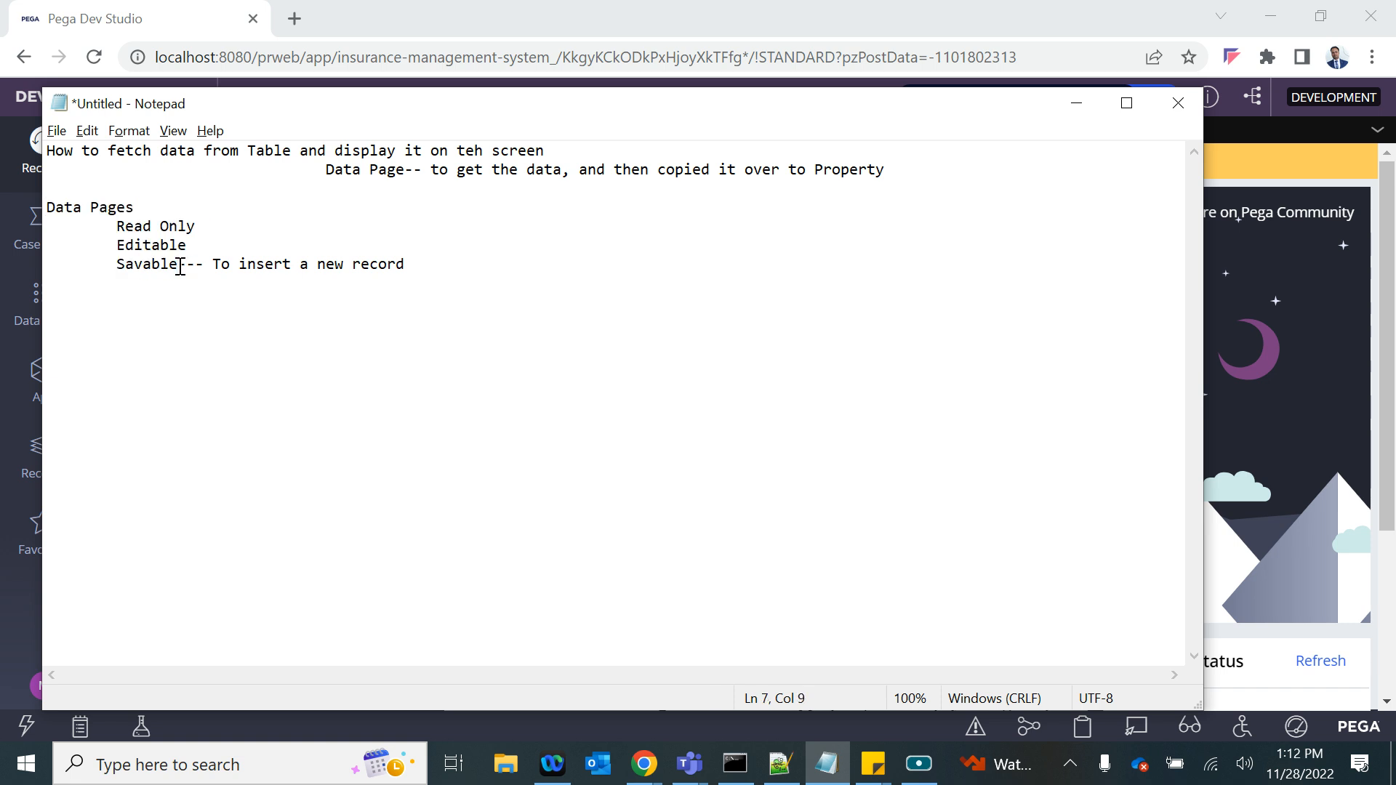
- Switch to Pega Dev Studio and open the records of the Customer data type
{"action": "left_click", "coordinate": [1281, 347]}
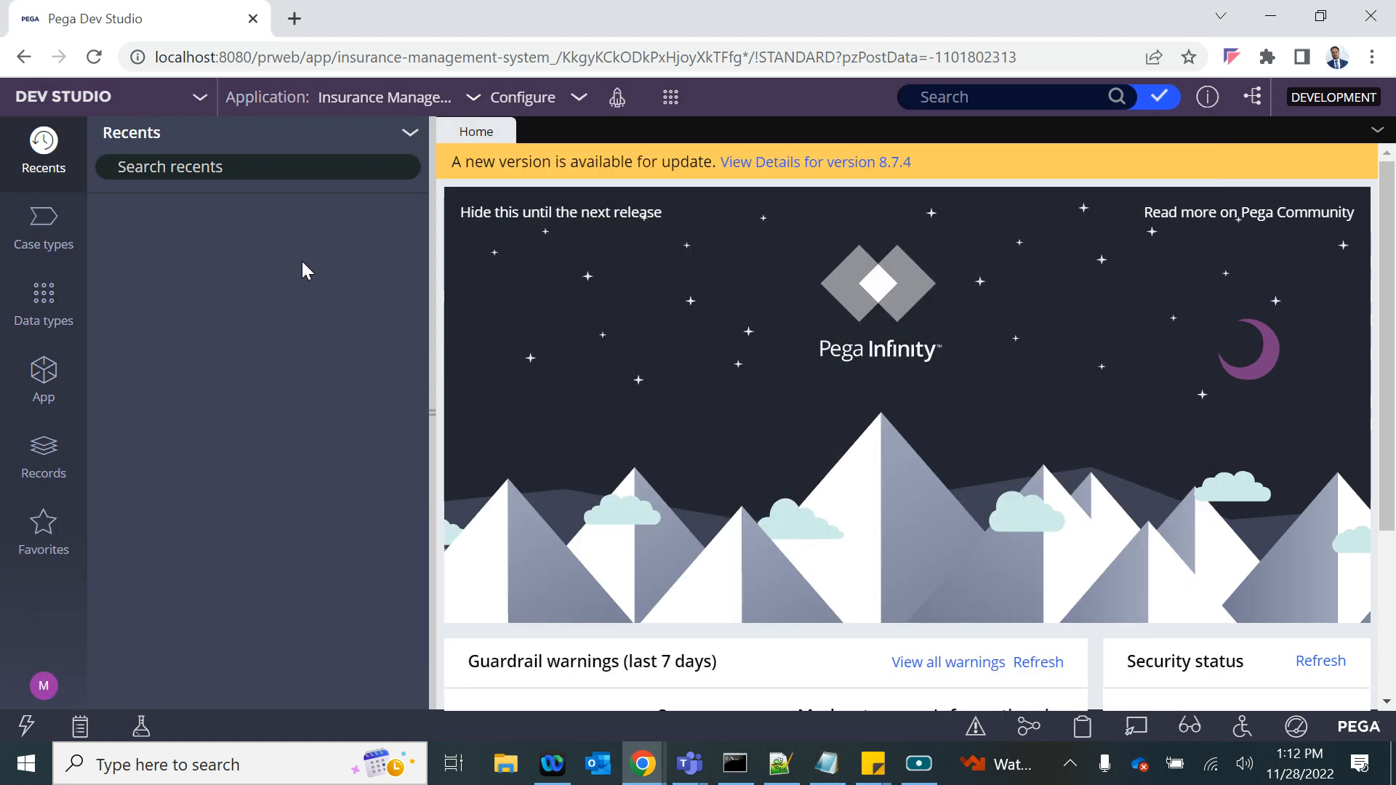
{"action": "left_click", "coordinate": [40, 389]}
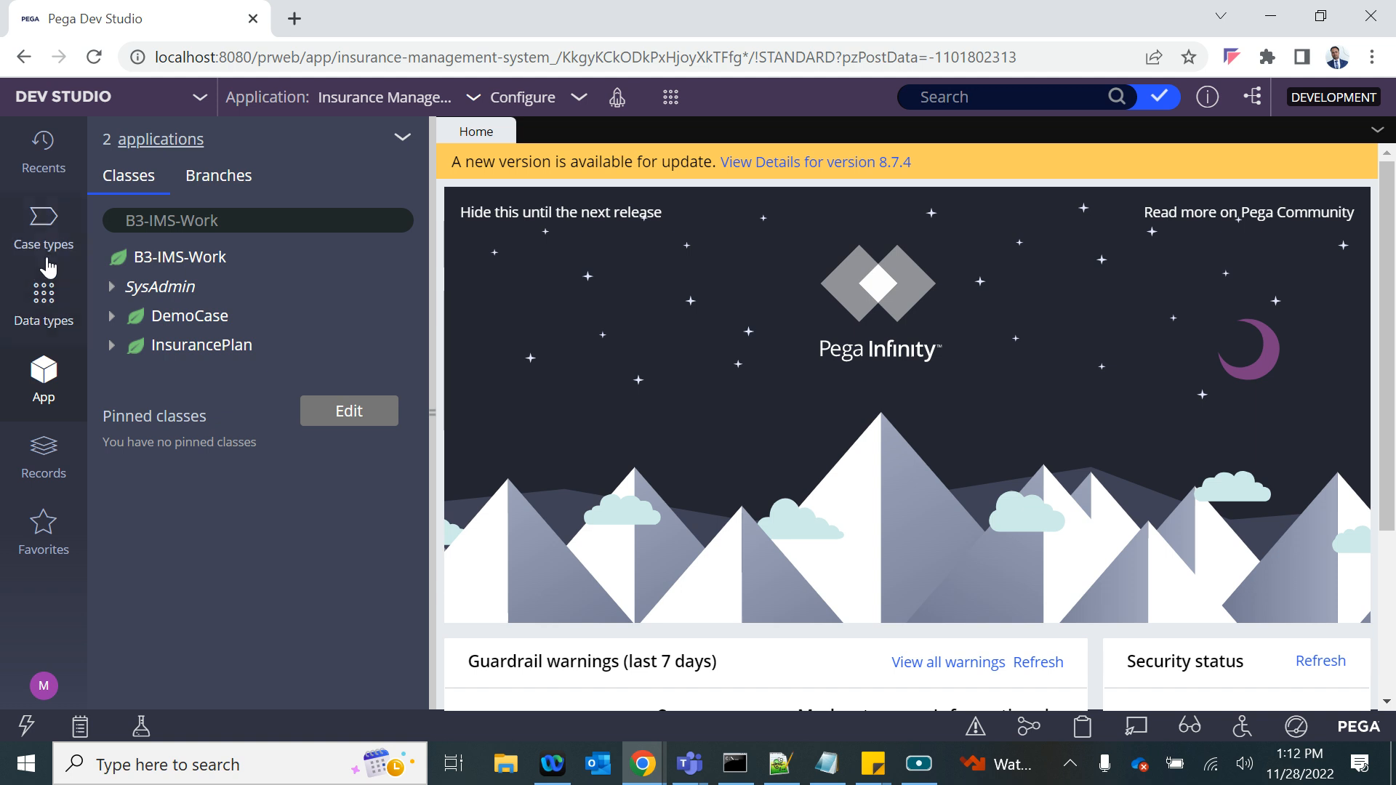
{"action": "left_click", "coordinate": [45, 293]}
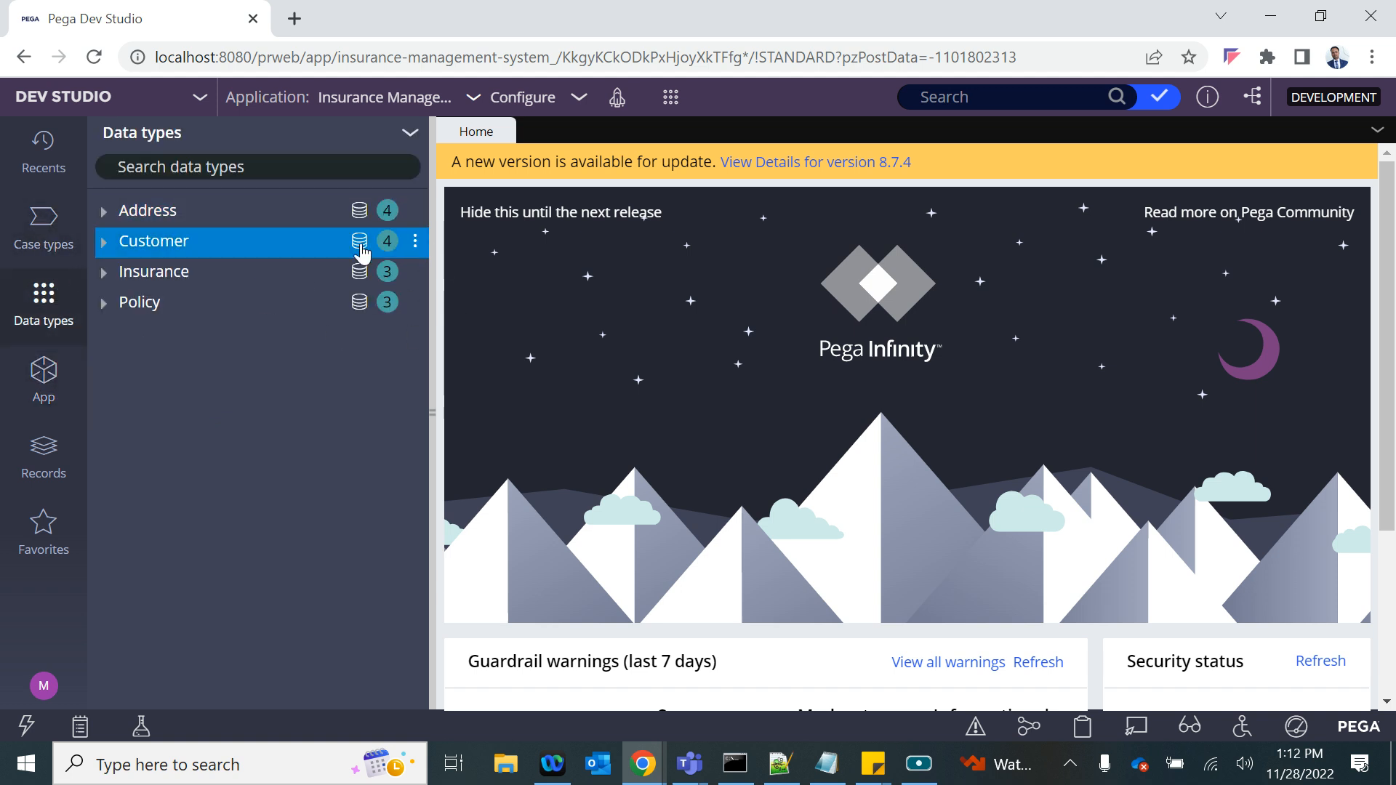
{"action": "left_click", "coordinate": [359, 246]}
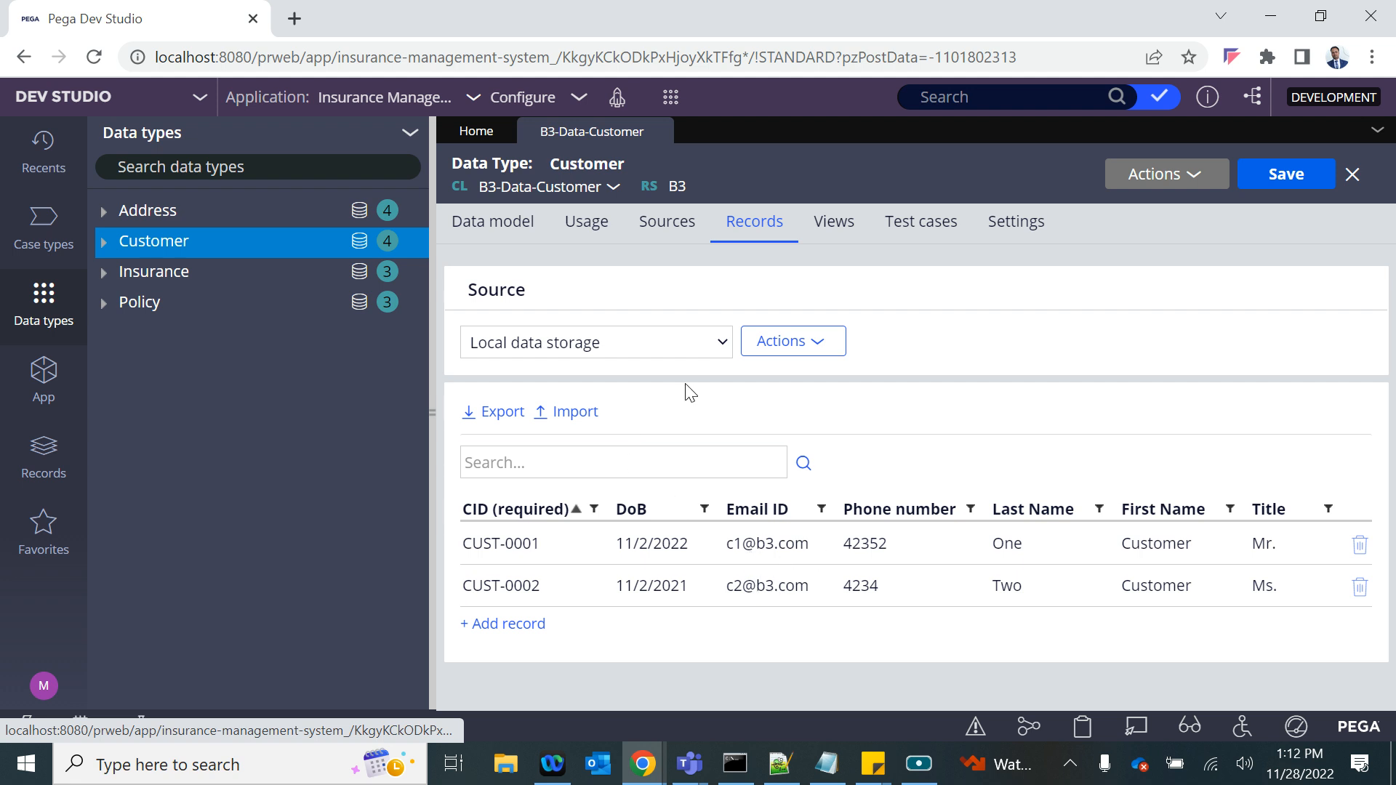
- Create a new Insurance Plan case and bring its form into view
{"action": "left_click", "coordinate": [671, 96]}
{"action": "mouse_move", "coordinate": [677, 113]}
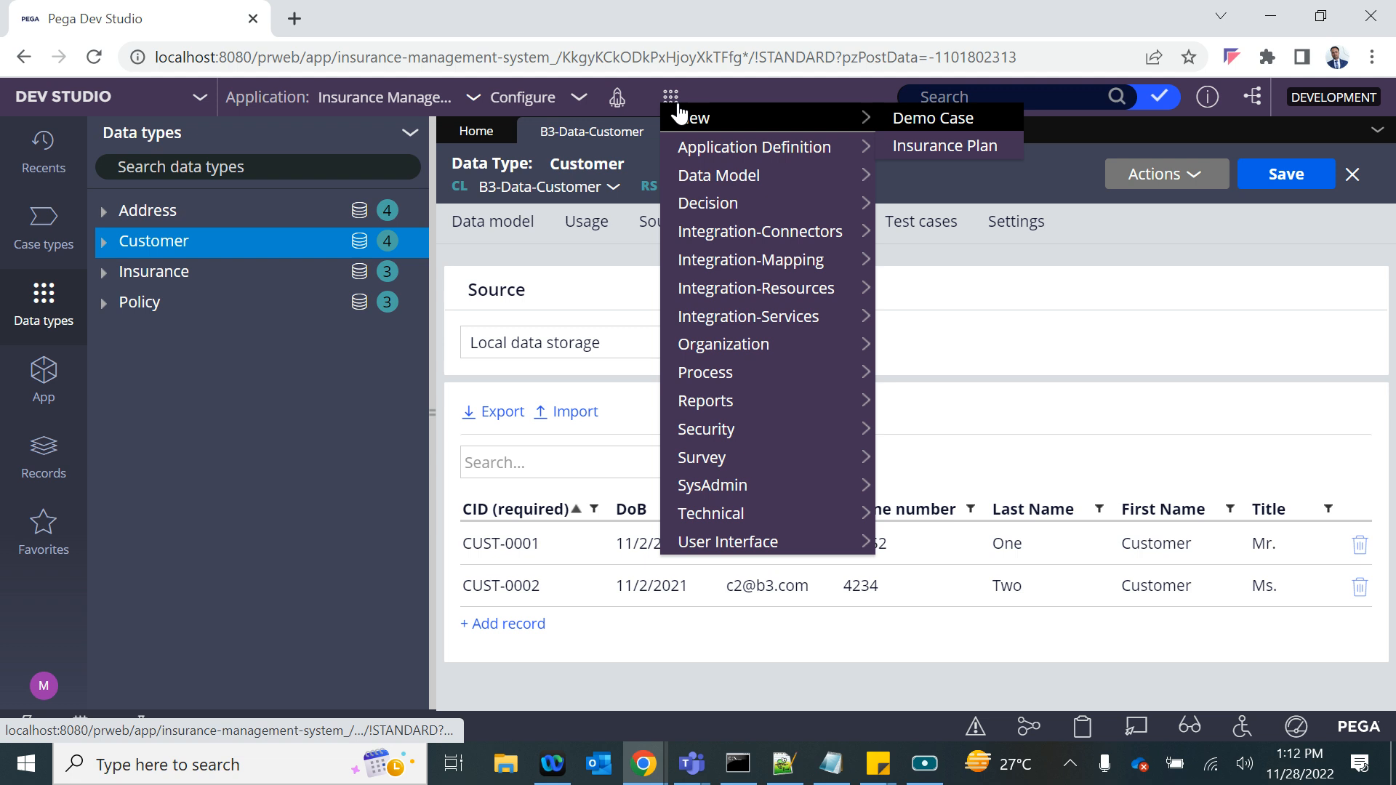
{"action": "left_click", "coordinate": [902, 144]}
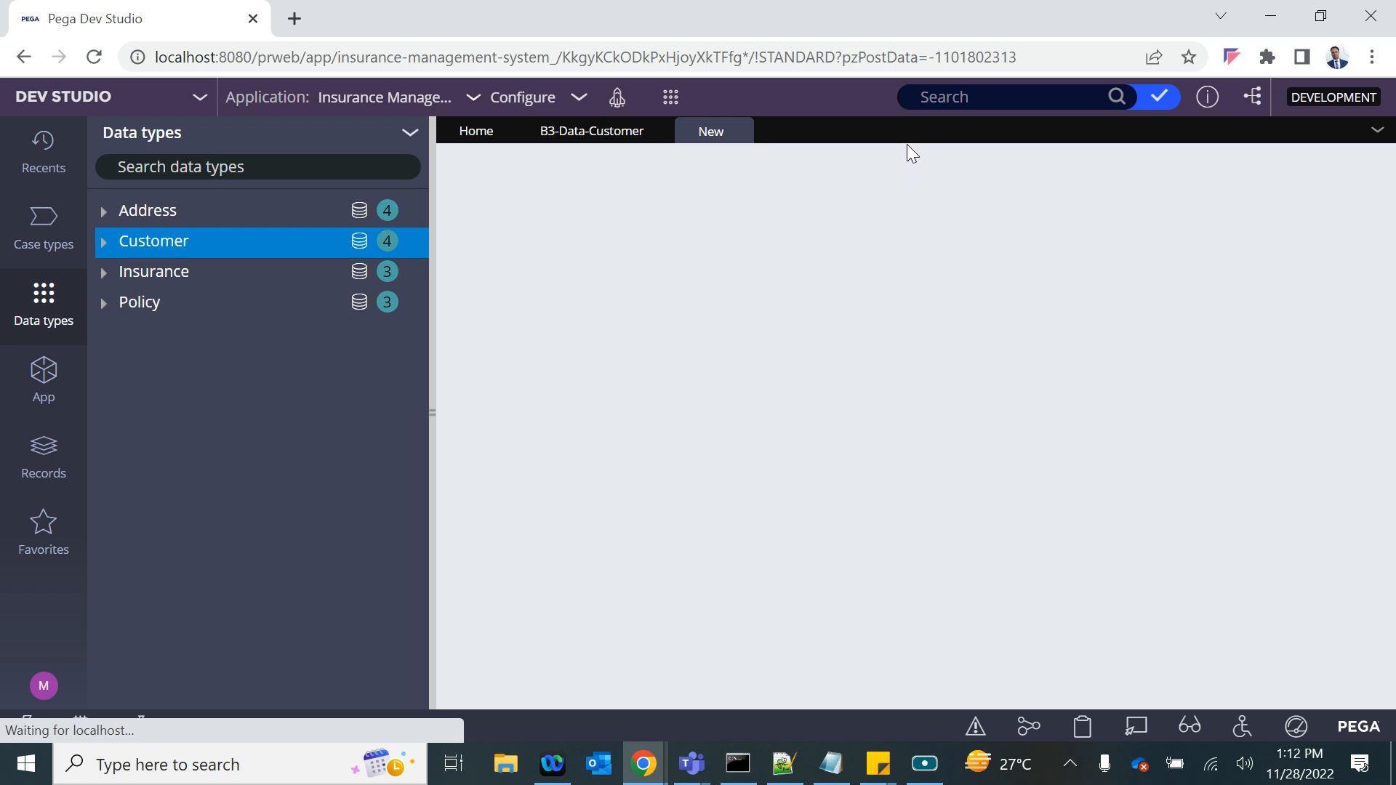
{"action": "left_click", "coordinate": [539, 130]}
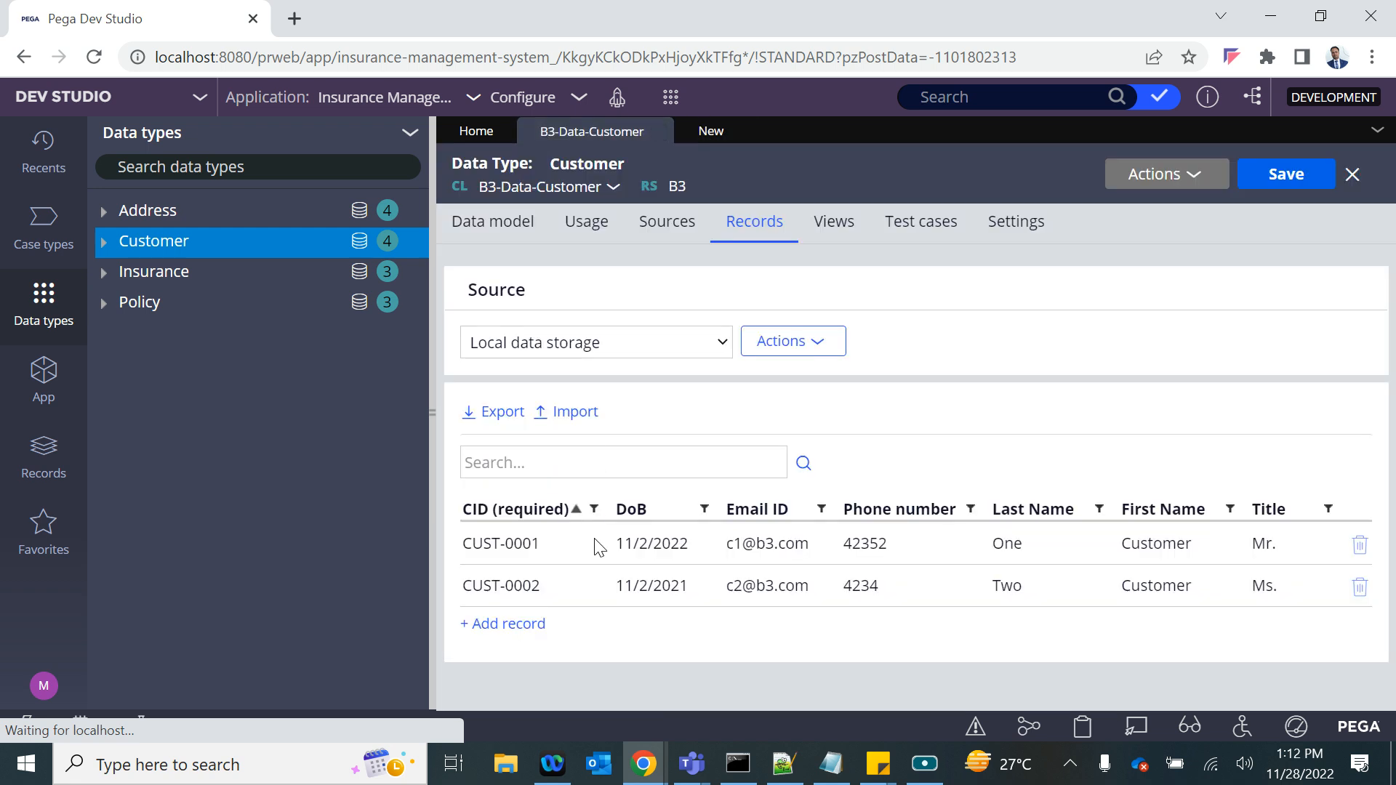
{"action": "left_click", "coordinate": [727, 131]}
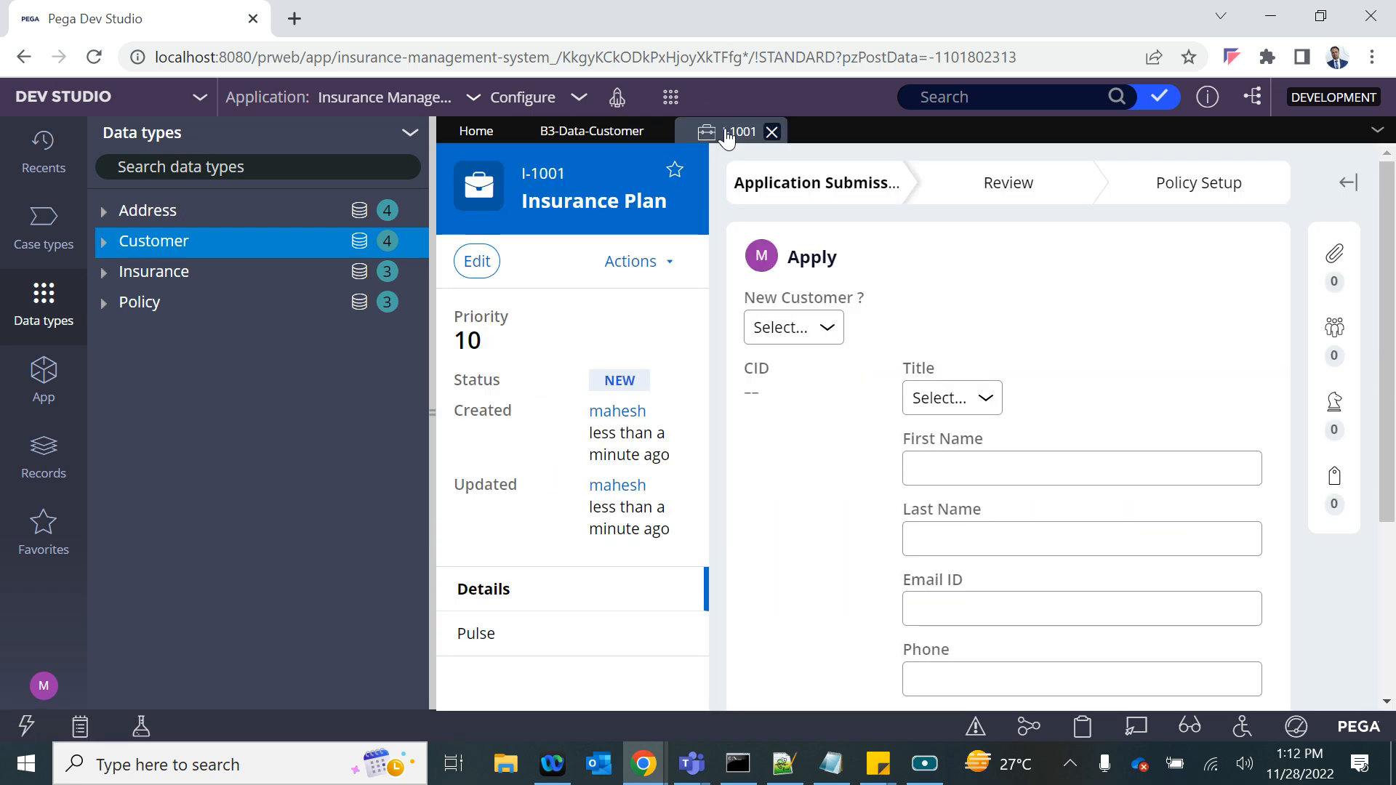
- Set "New Customer ?" to Yes on the Apply form and collapse the data types explorer
{"action": "left_click", "coordinate": [791, 339]}
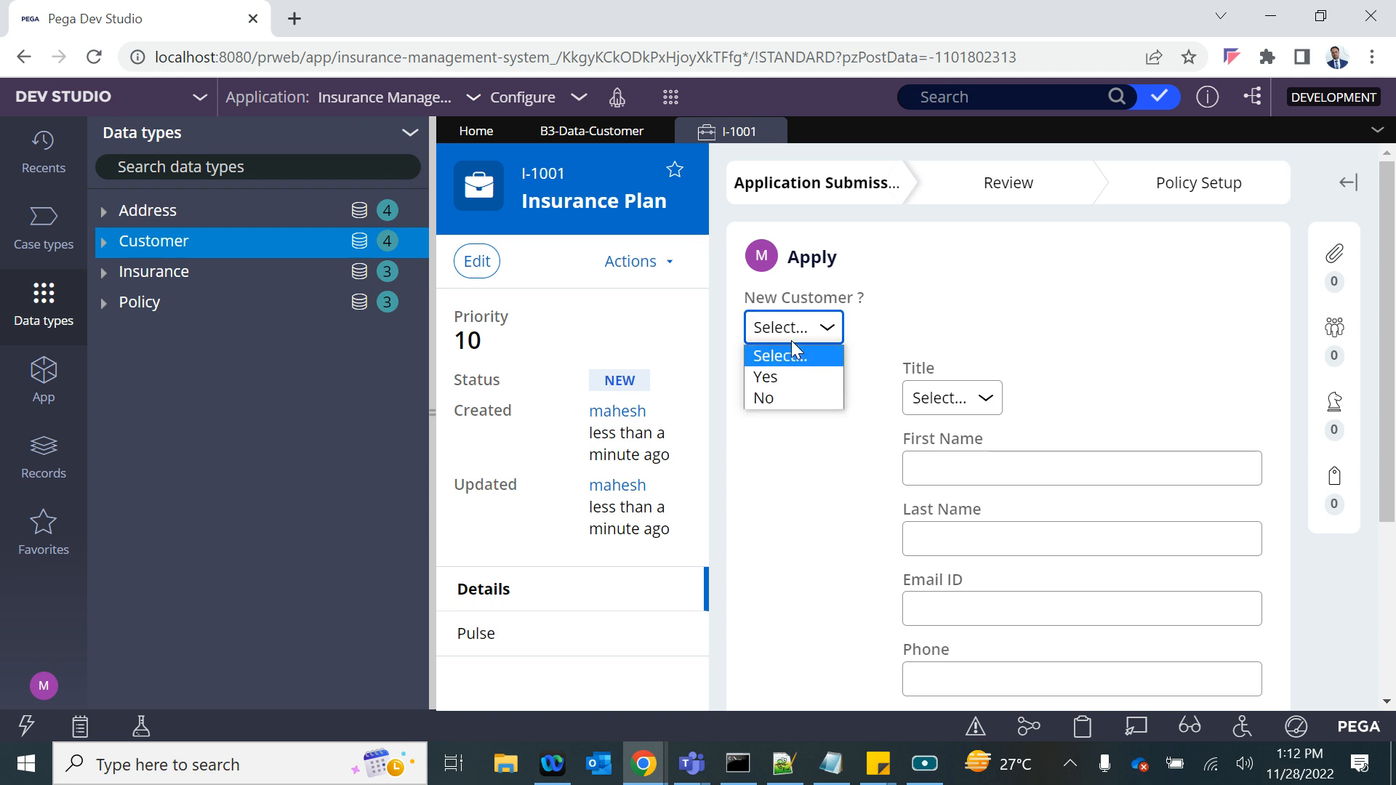
{"action": "left_click", "coordinate": [765, 377]}
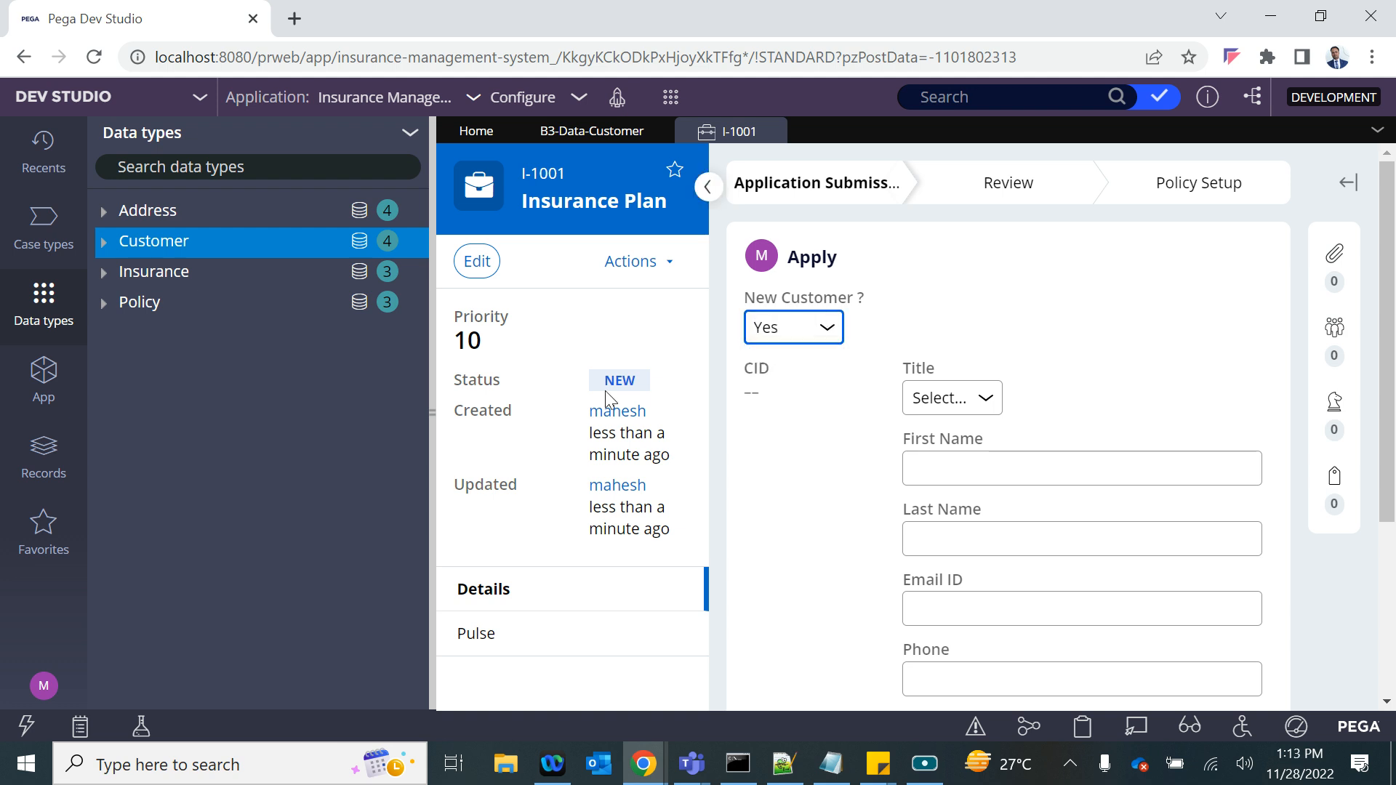
{"action": "left_click", "coordinate": [432, 404]}
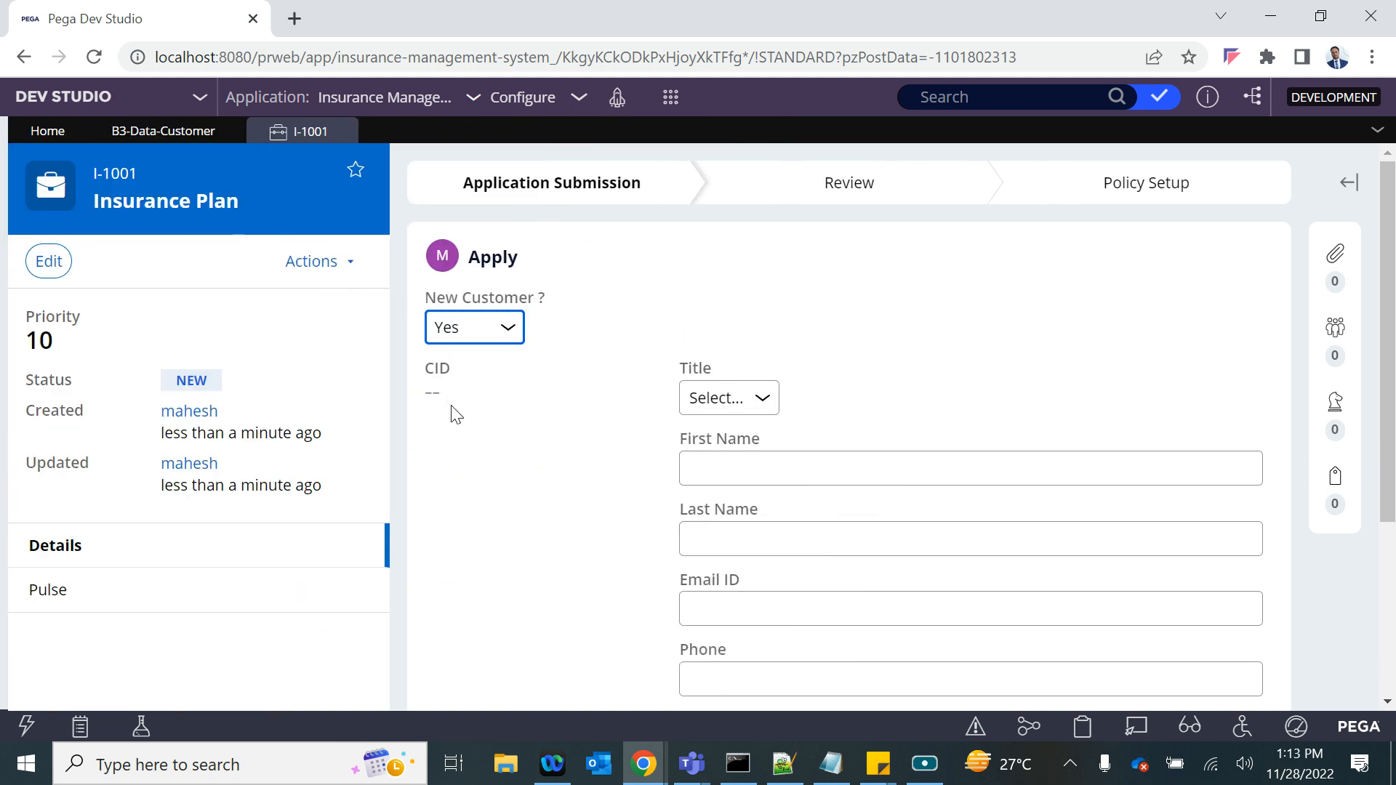
{"action": "double_click", "coordinate": [437, 369]}
- Switch to Notepad and add the line "Generate Customer ID--- Automatically" below the Savable entry, separated by blank lines
{"action": "left_click", "coordinate": [850, 772]}
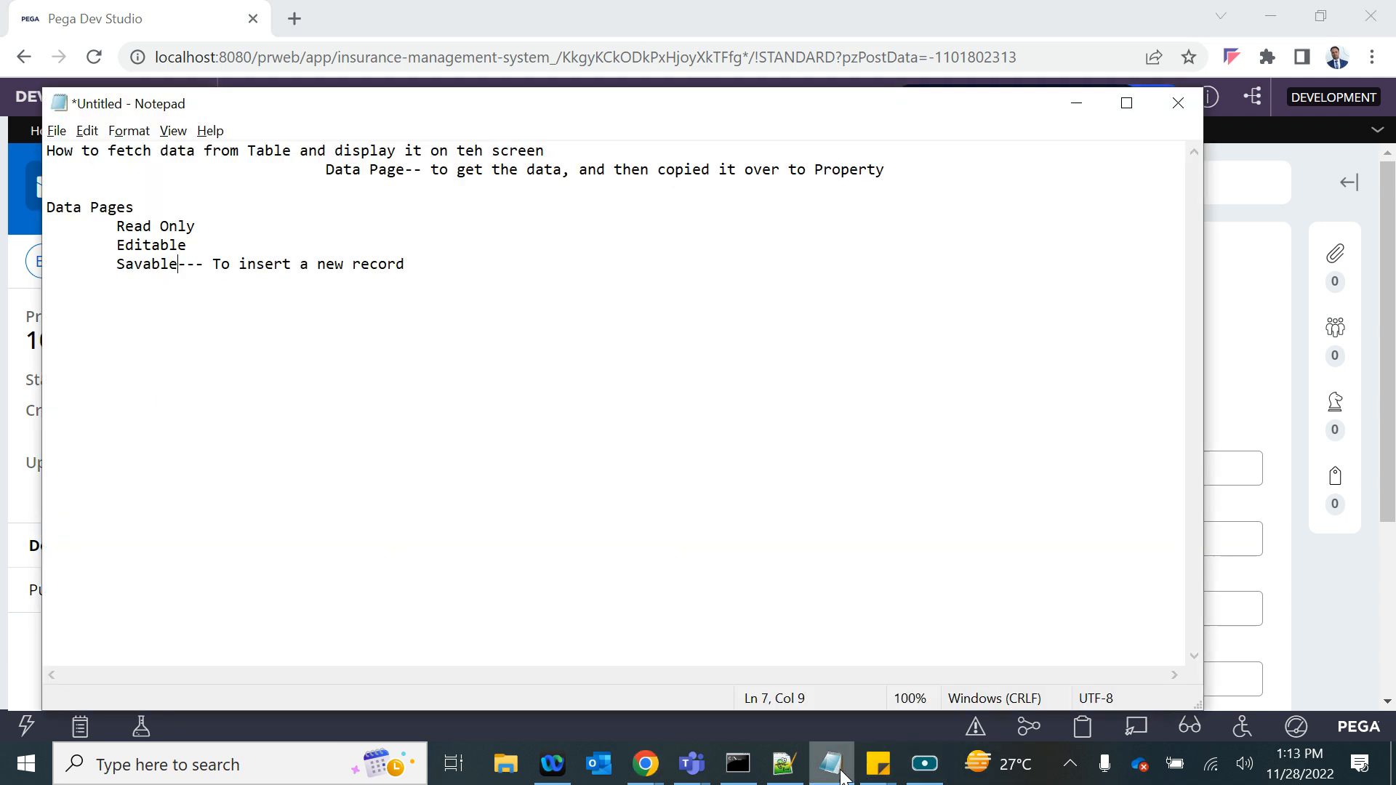
{"action": "left_click", "coordinate": [446, 299]}
{"action": "key", "text": "Return"}
{"action": "key", "text": "Return"}
{"action": "key", "text": "Return"}
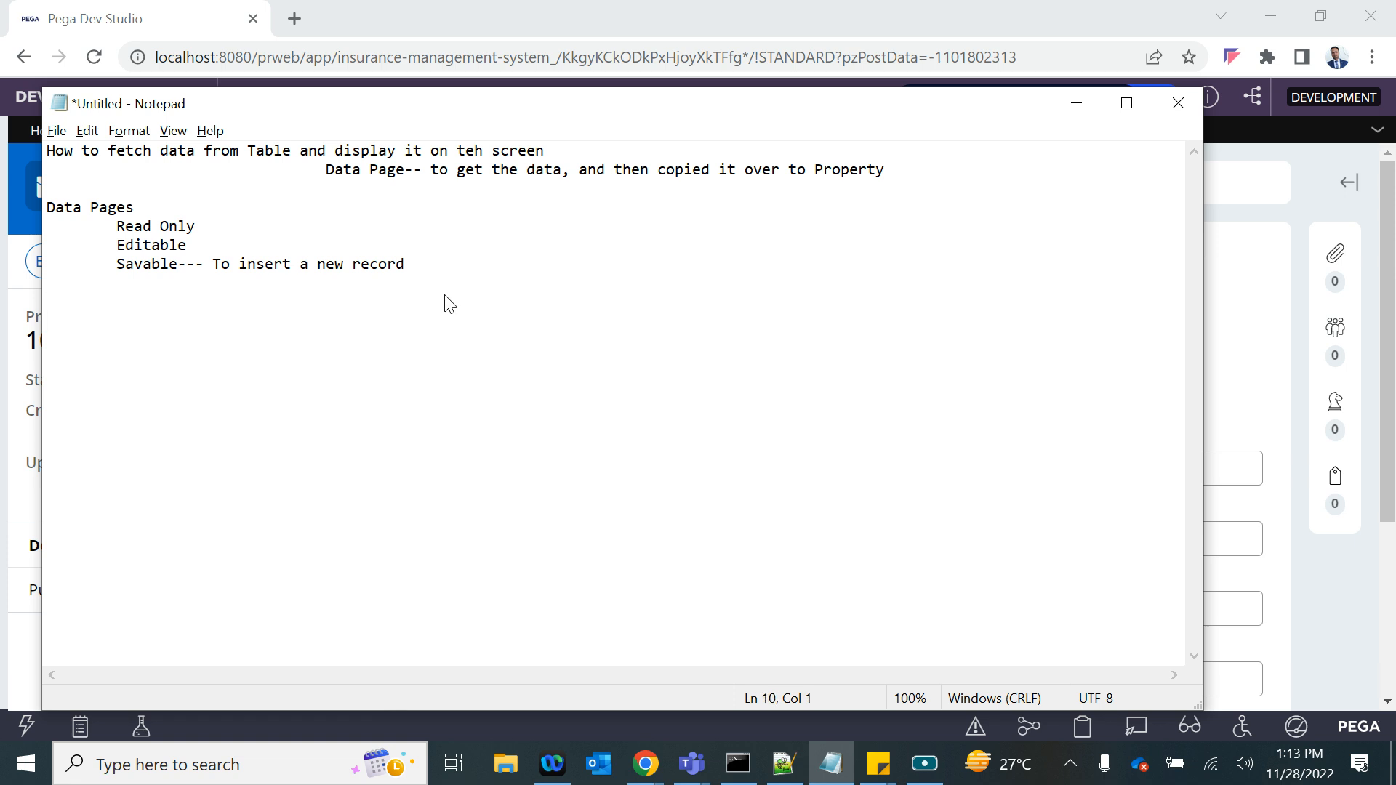
{"action": "type", "text": "To"}
{"action": "key", "text": "BackSpace"}
{"action": "key", "text": "BackSpace"}
{"action": "type", "text": "Generate Customer ID--"}
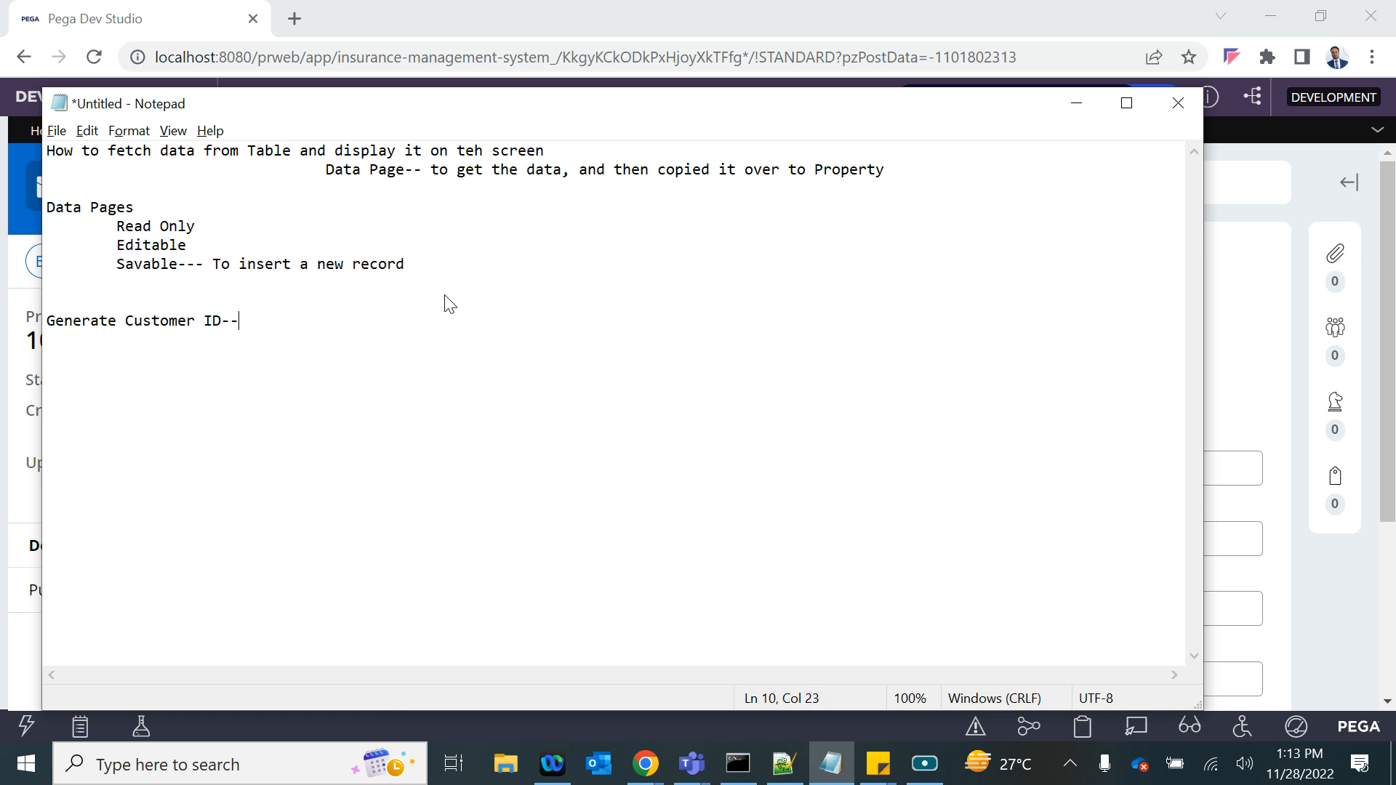
{"action": "type", "text": "- Automatically"}
- Switch back to the Insurance Plan case and compare the Apply form's fields with "New Customer ?" set to No and Yes
{"action": "key", "text": "alt+Tab"}
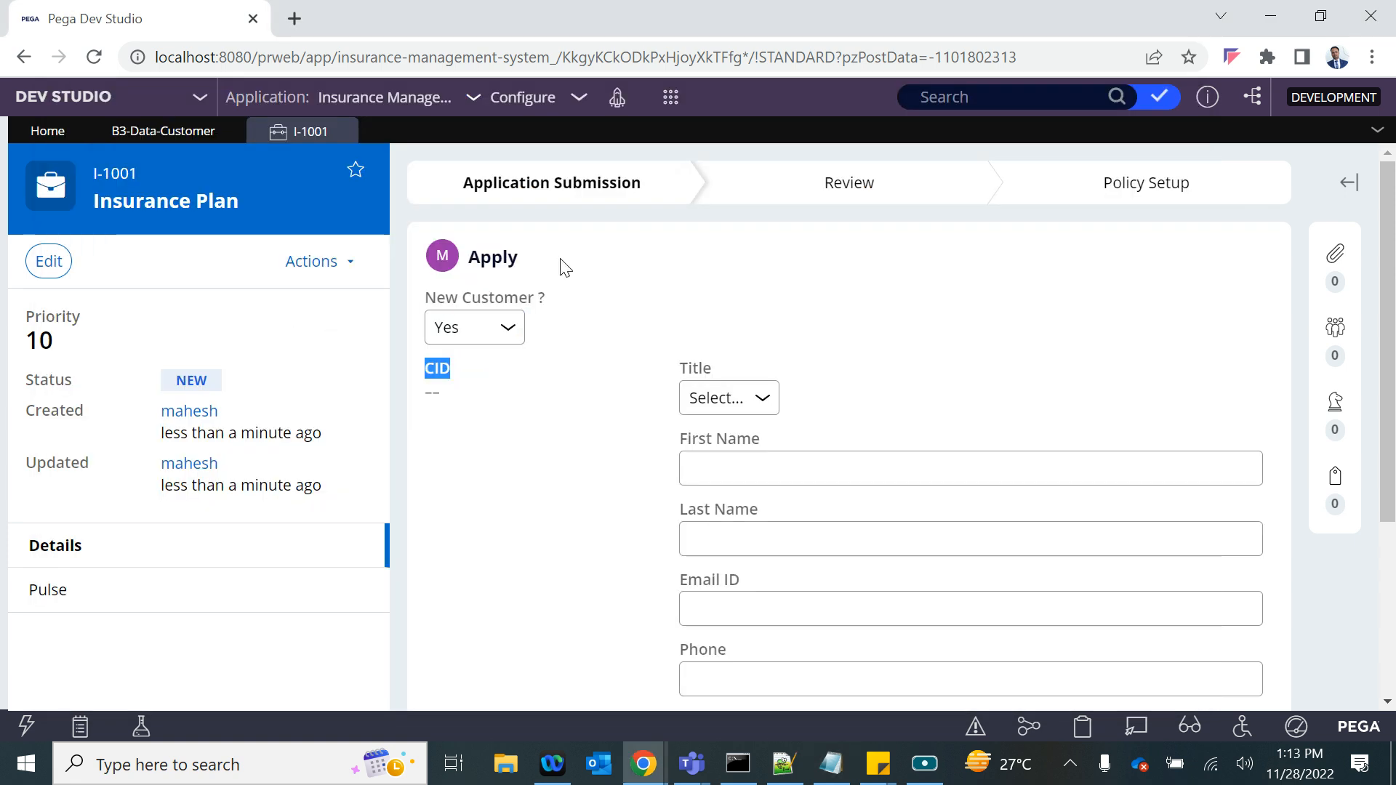
{"action": "left_click", "coordinate": [508, 326]}
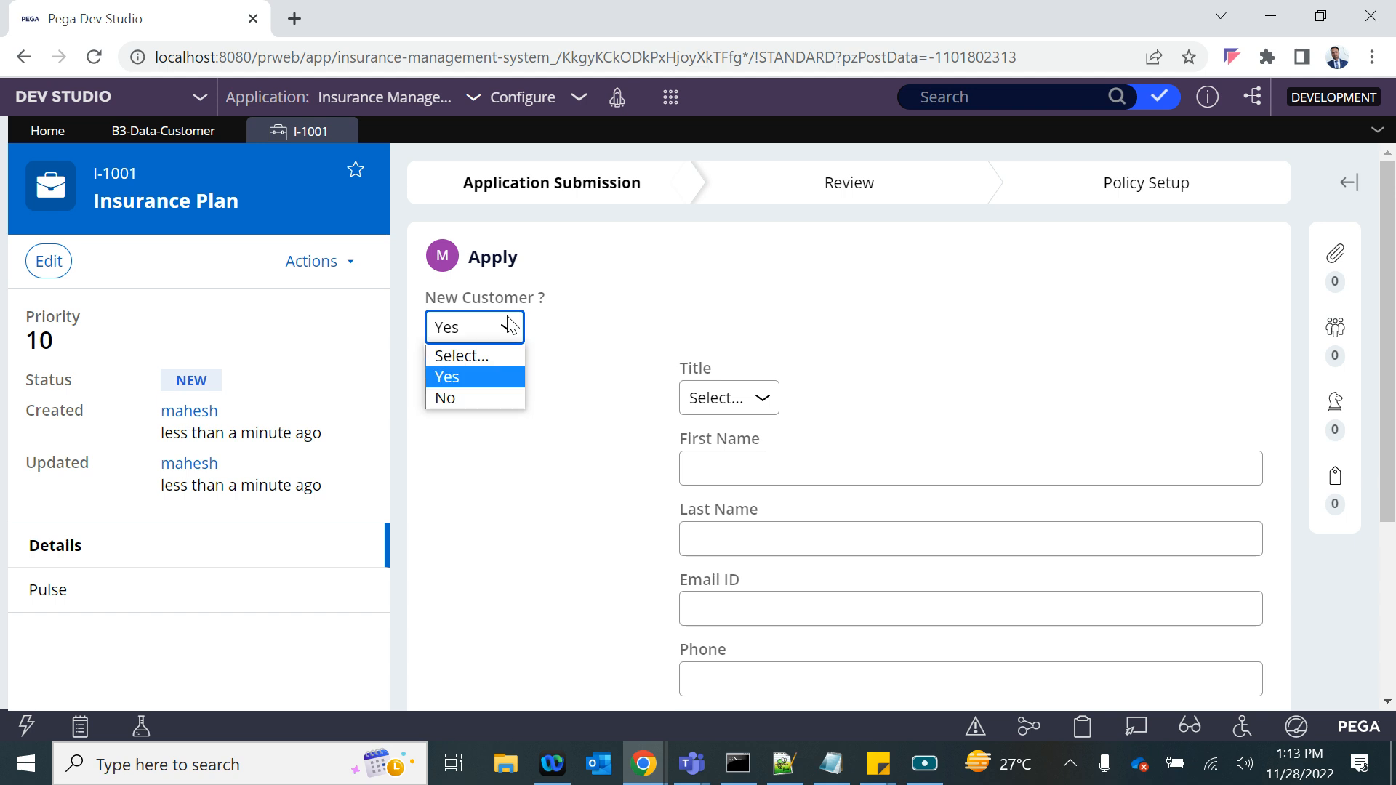
{"action": "left_click", "coordinate": [465, 378]}
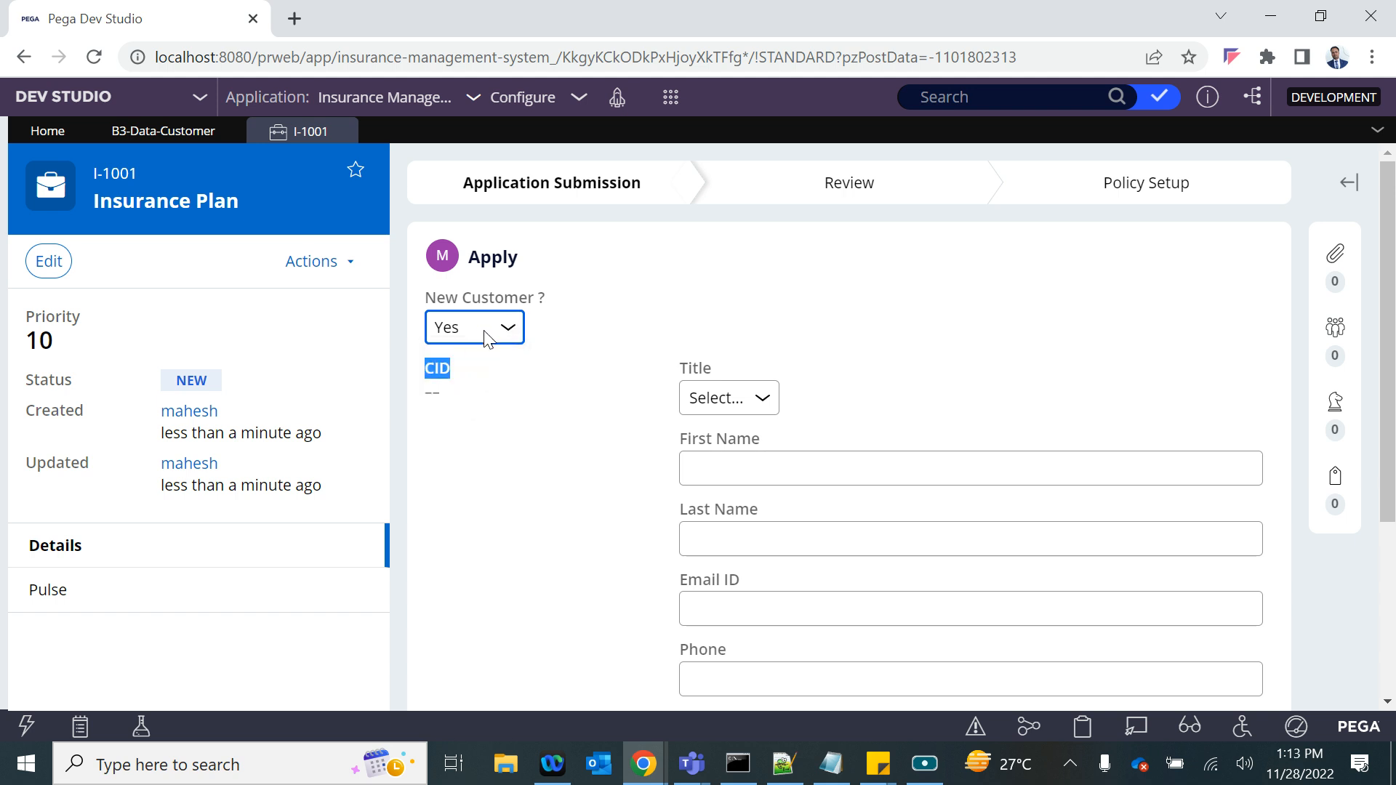
{"action": "left_click", "coordinate": [485, 329]}
{"action": "left_click", "coordinate": [468, 397]}
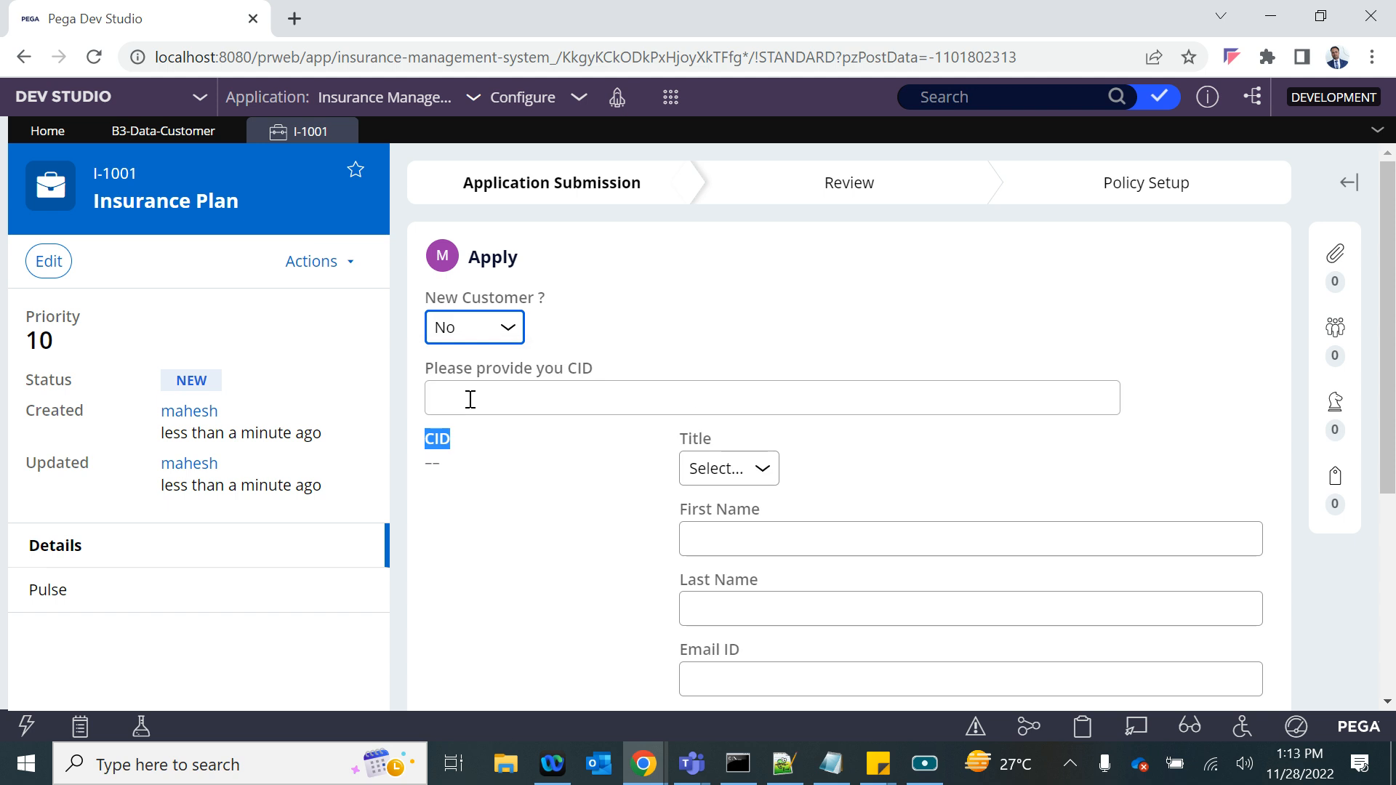
{"action": "left_click", "coordinate": [450, 398]}
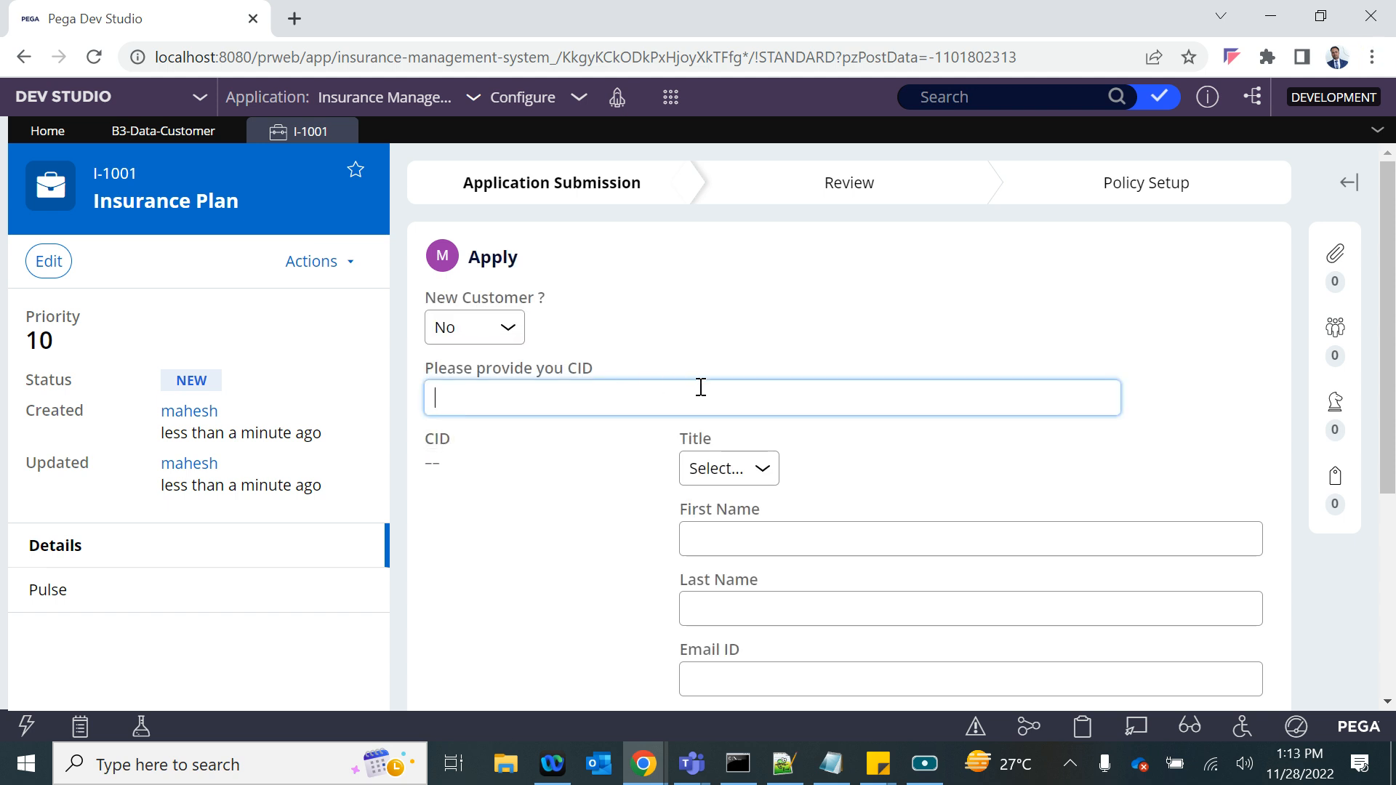
{"action": "left_click", "coordinate": [499, 327]}
{"action": "left_click", "coordinate": [463, 378]}
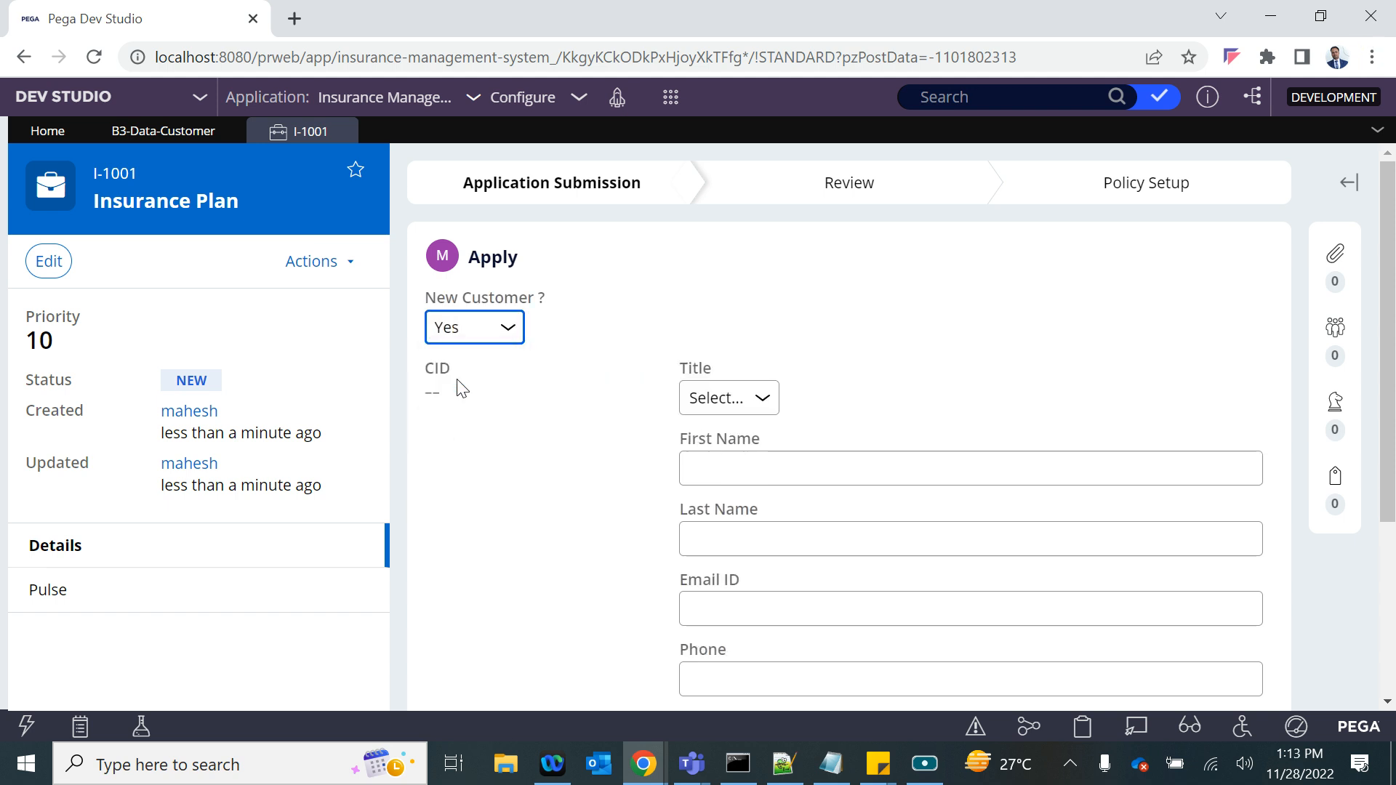
{"action": "key", "text": "alt+Tab"}
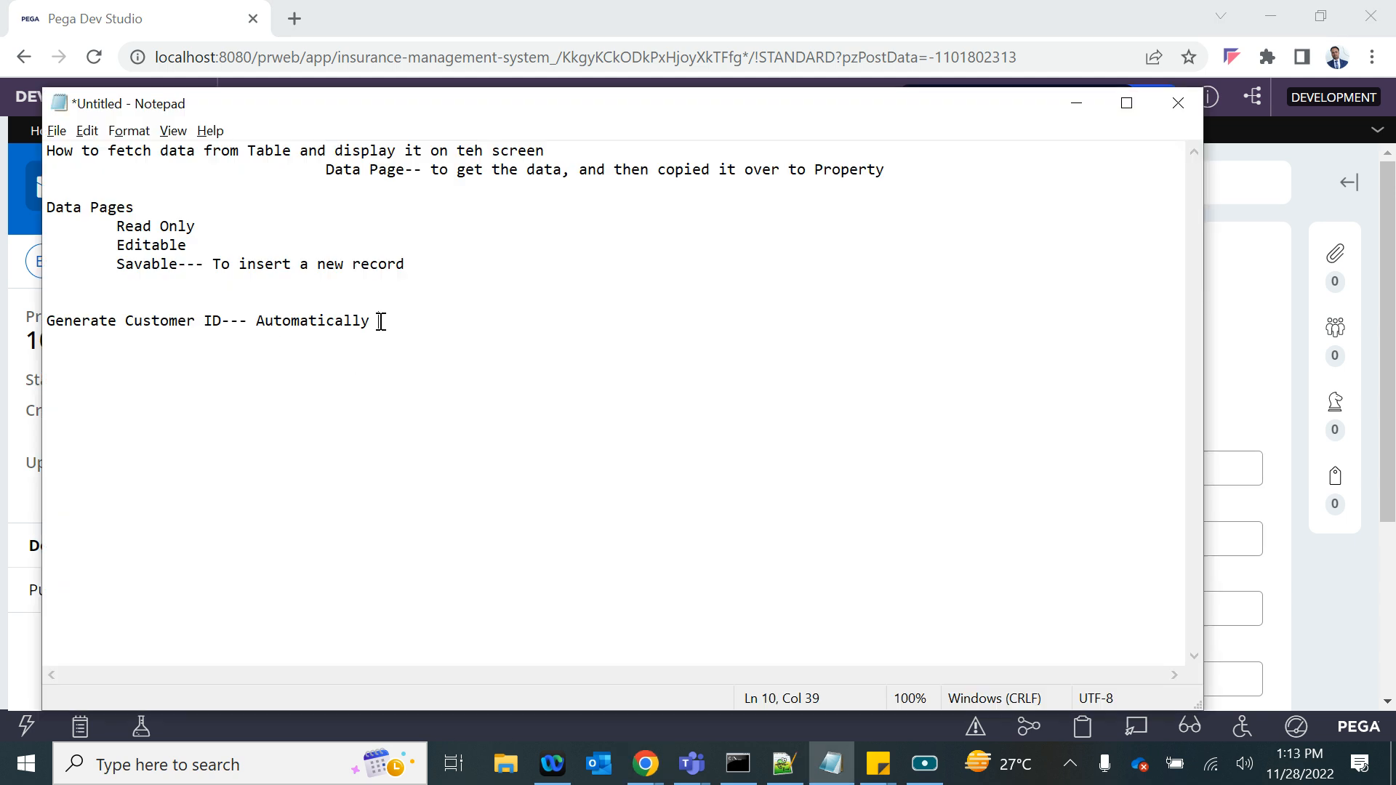
{"action": "key", "text": "alt+Tab"}
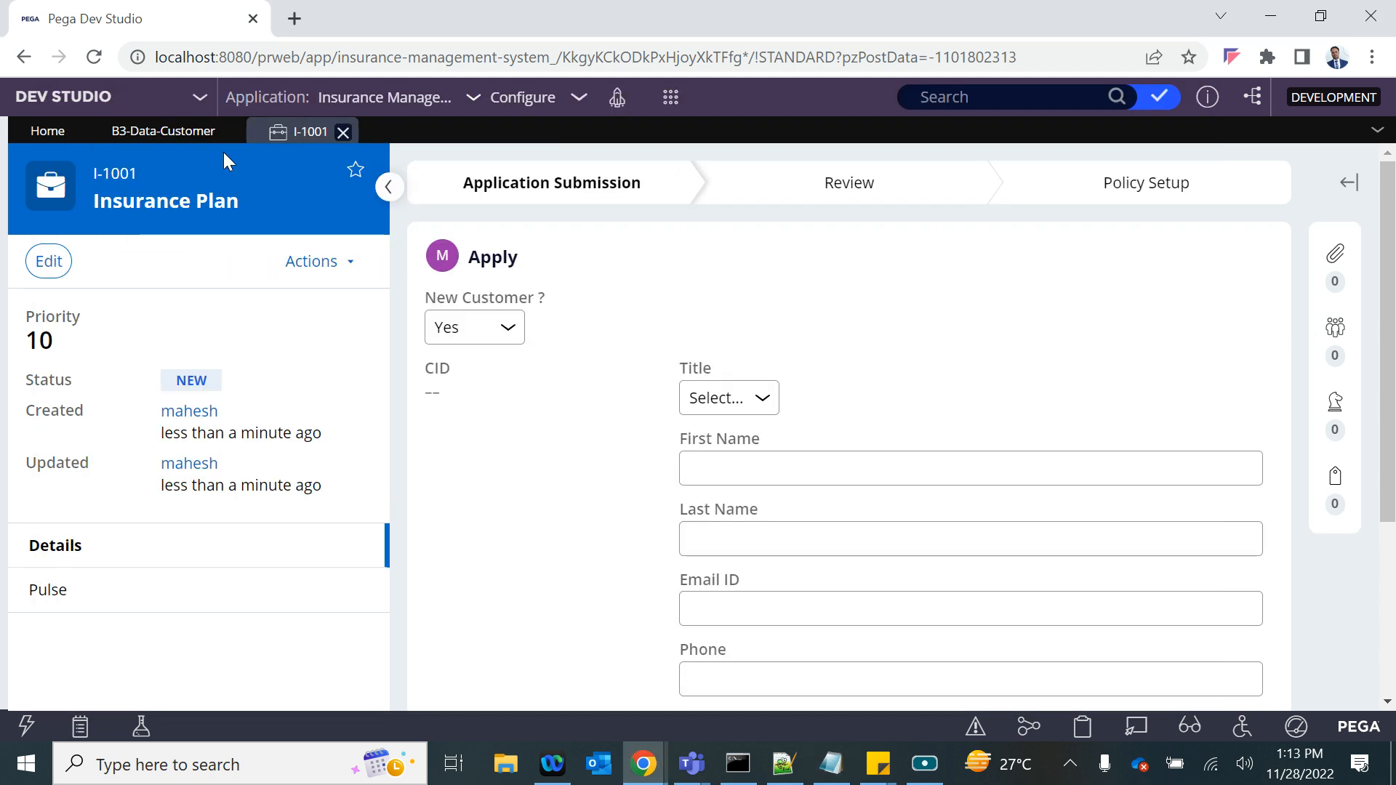
- Review the existing customer records in the Customer data type
{"action": "left_click", "coordinate": [161, 134]}
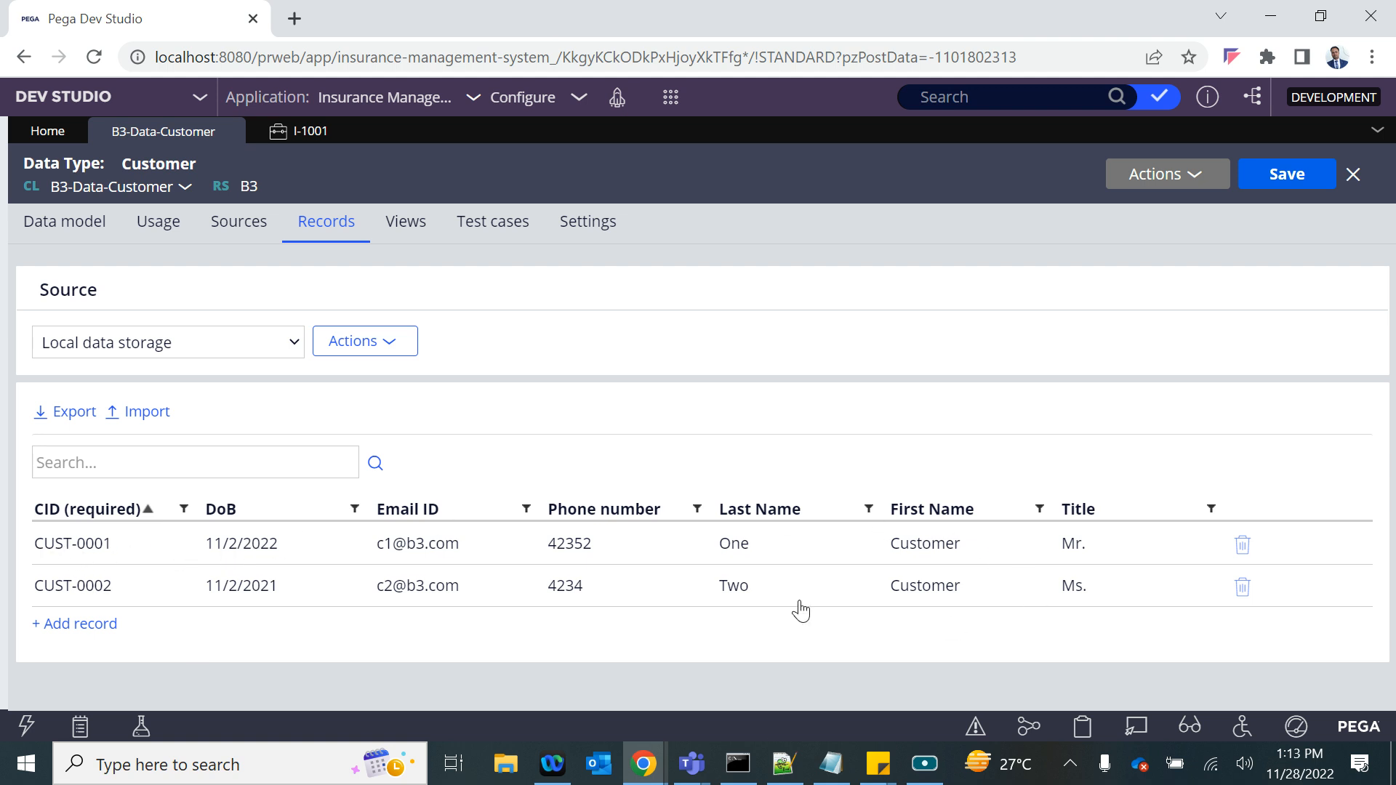
{"action": "key", "text": "alt+Tab"}
{"action": "key", "text": "alt+Tab"}
{"action": "key", "text": "Tab"}
{"action": "key", "text": "alt+Tab"}
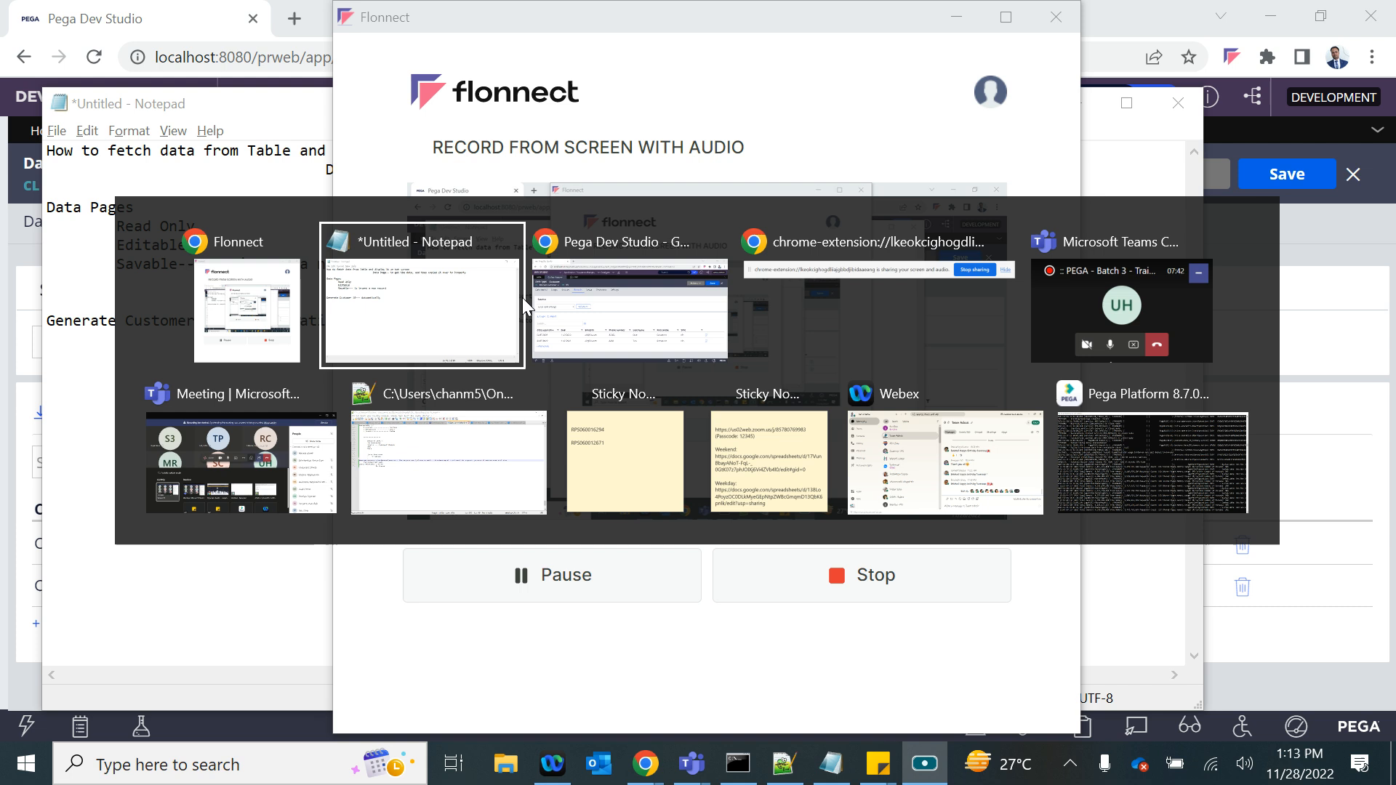
{"action": "left_click", "coordinate": [1240, 312]}
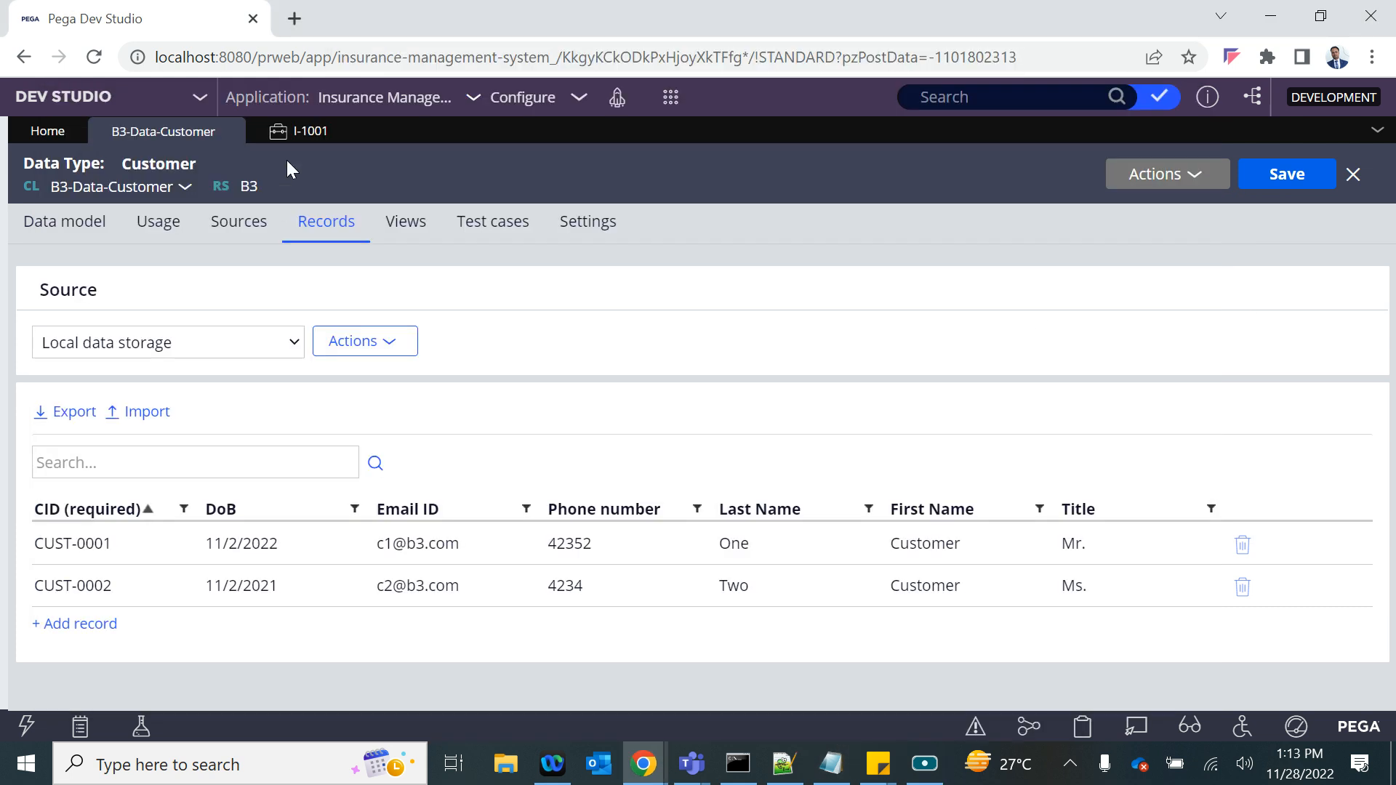
- Return to the Insurance Plan case and review the Apply form's new-customer fields, keeping "New Customer ?" at Yes
{"action": "left_click", "coordinate": [300, 138]}
{"action": "scroll", "coordinate": [772, 499], "scroll_direction": "down", "scroll_amount": 3}
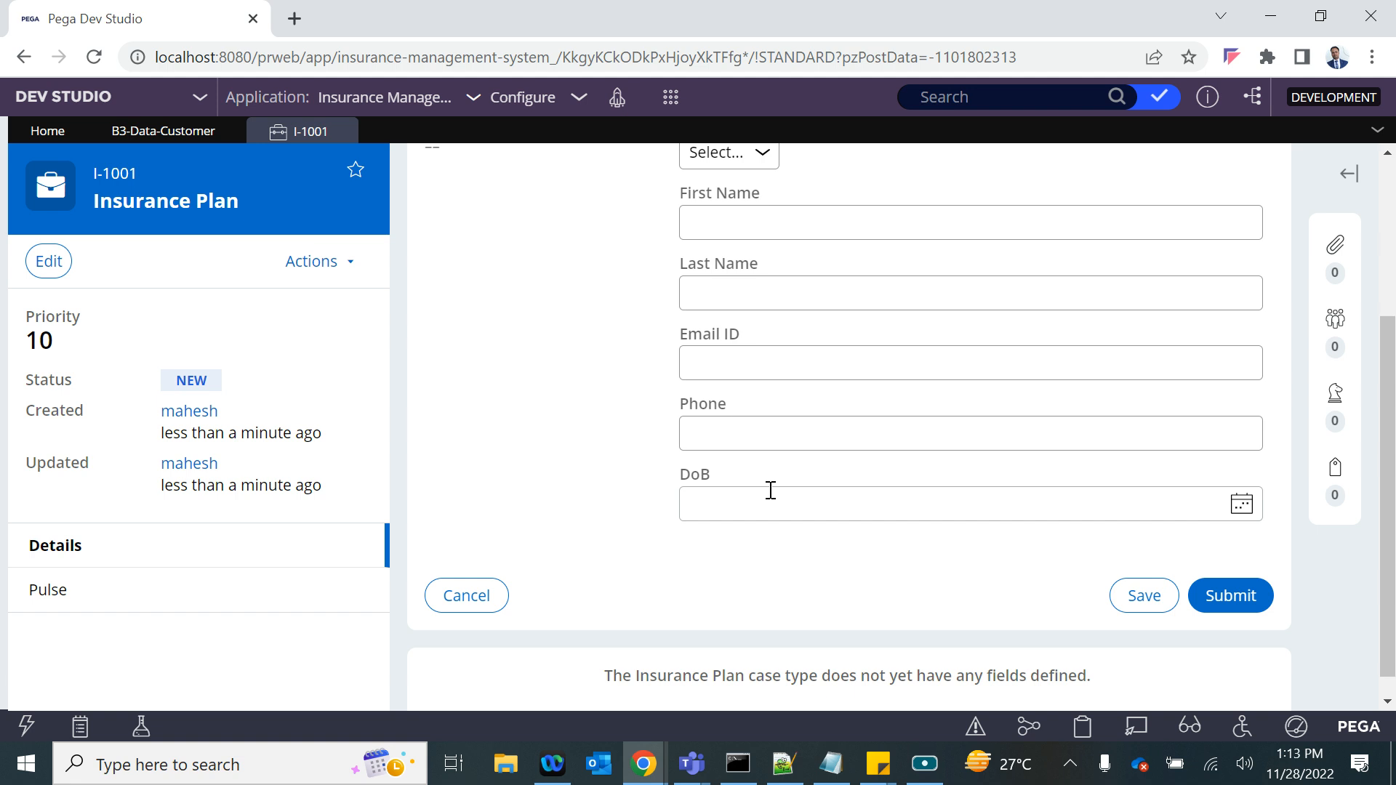
{"action": "scroll", "coordinate": [732, 314], "scroll_direction": "up", "scroll_amount": 3}
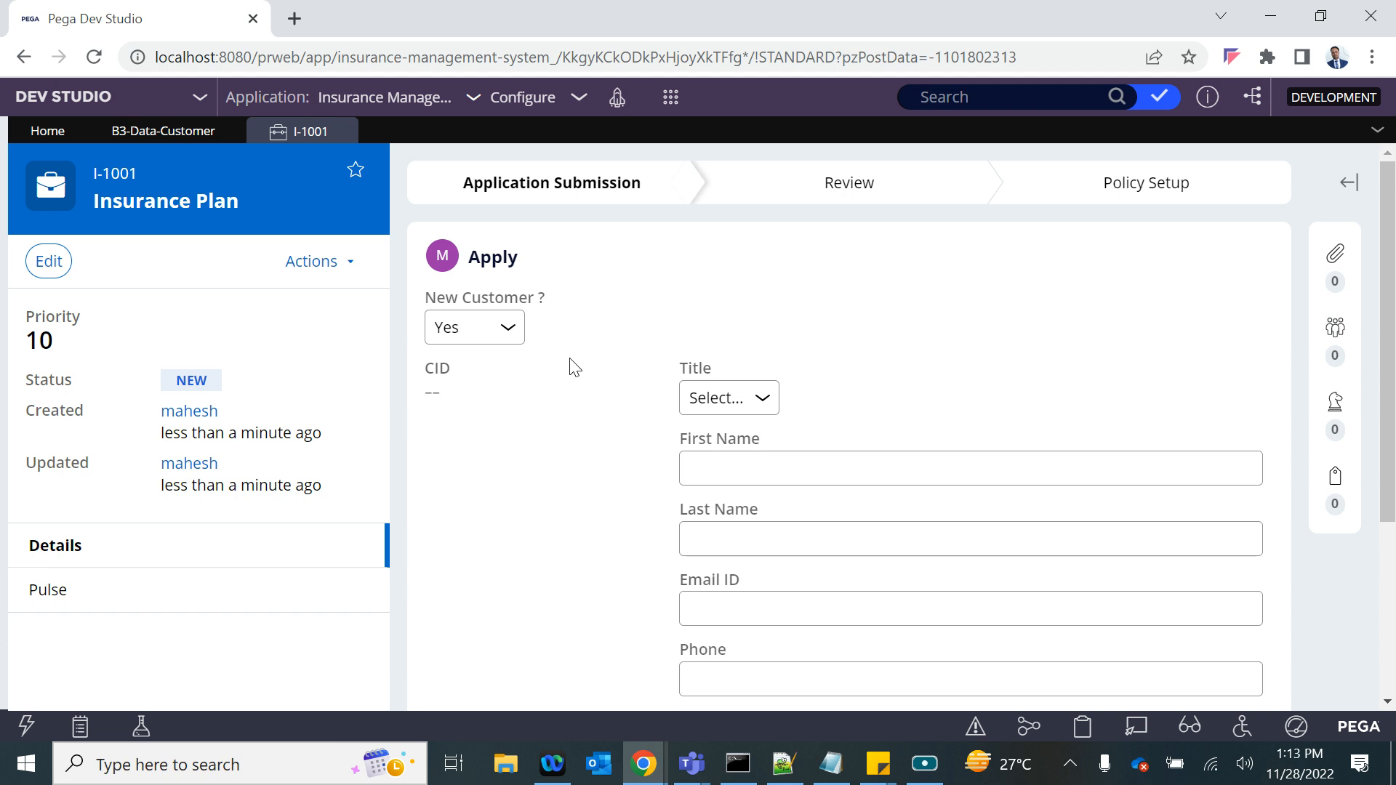
{"action": "left_click", "coordinate": [485, 341]}
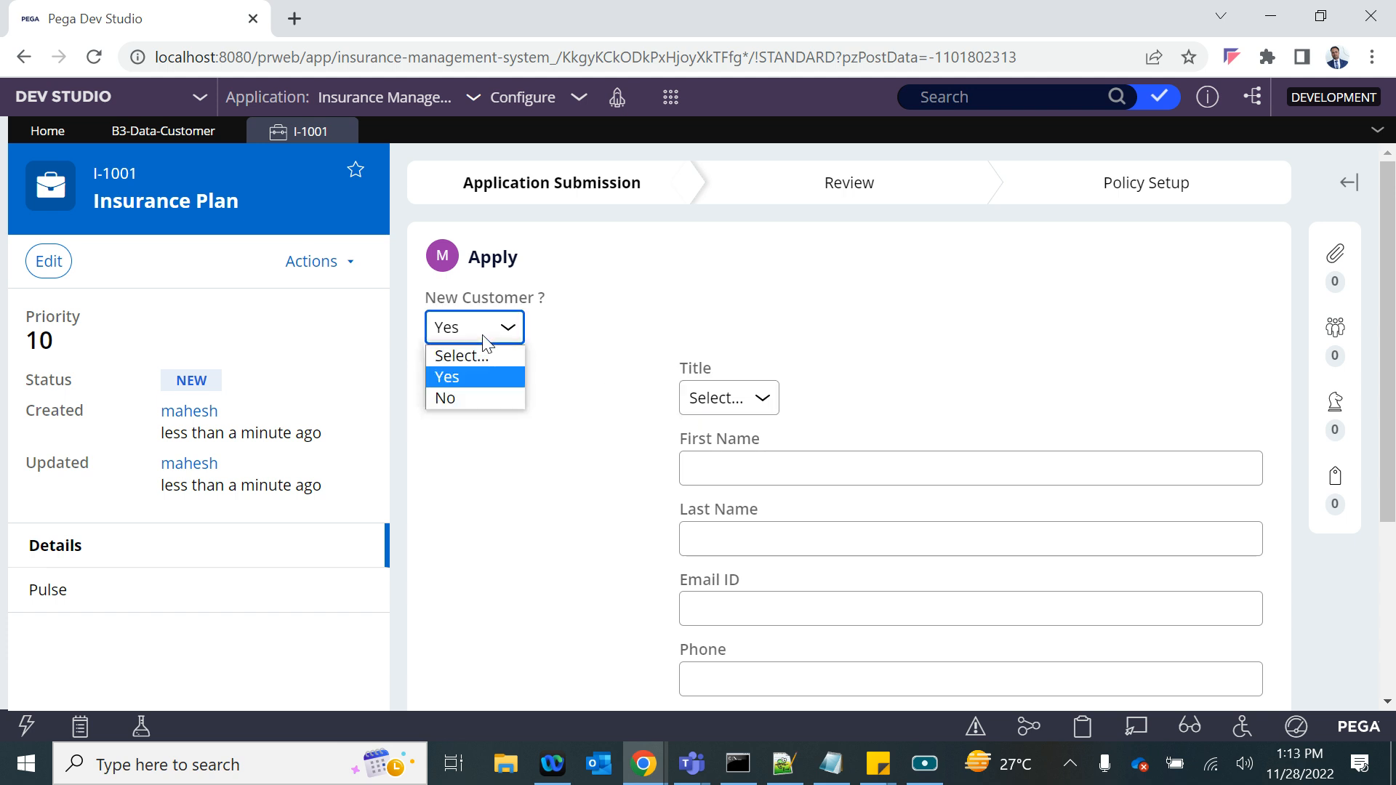
{"action": "left_click", "coordinate": [455, 376]}
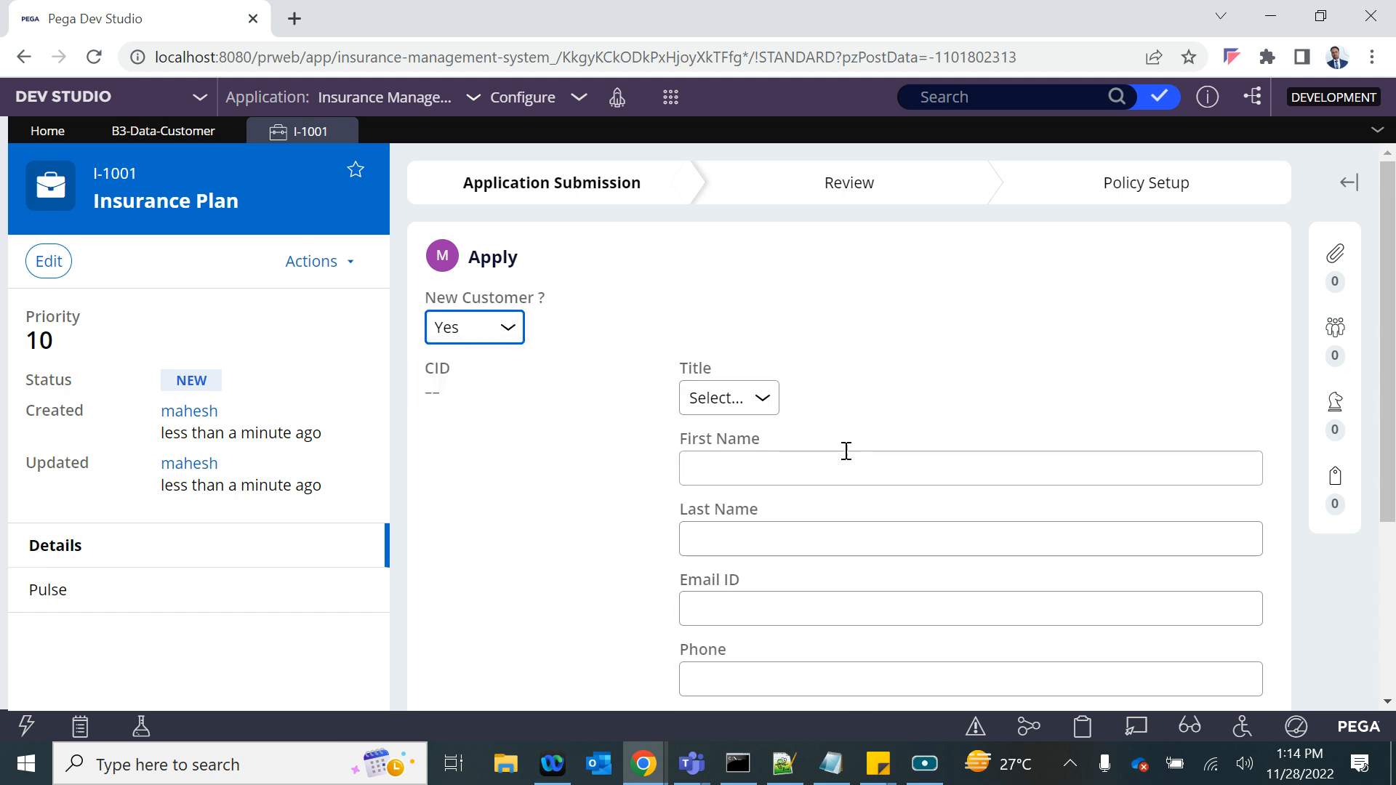
- Open the Apply section from the InsurancePlan class's user interface rules and collapse the explorer
{"action": "left_click", "coordinate": [3, 408]}
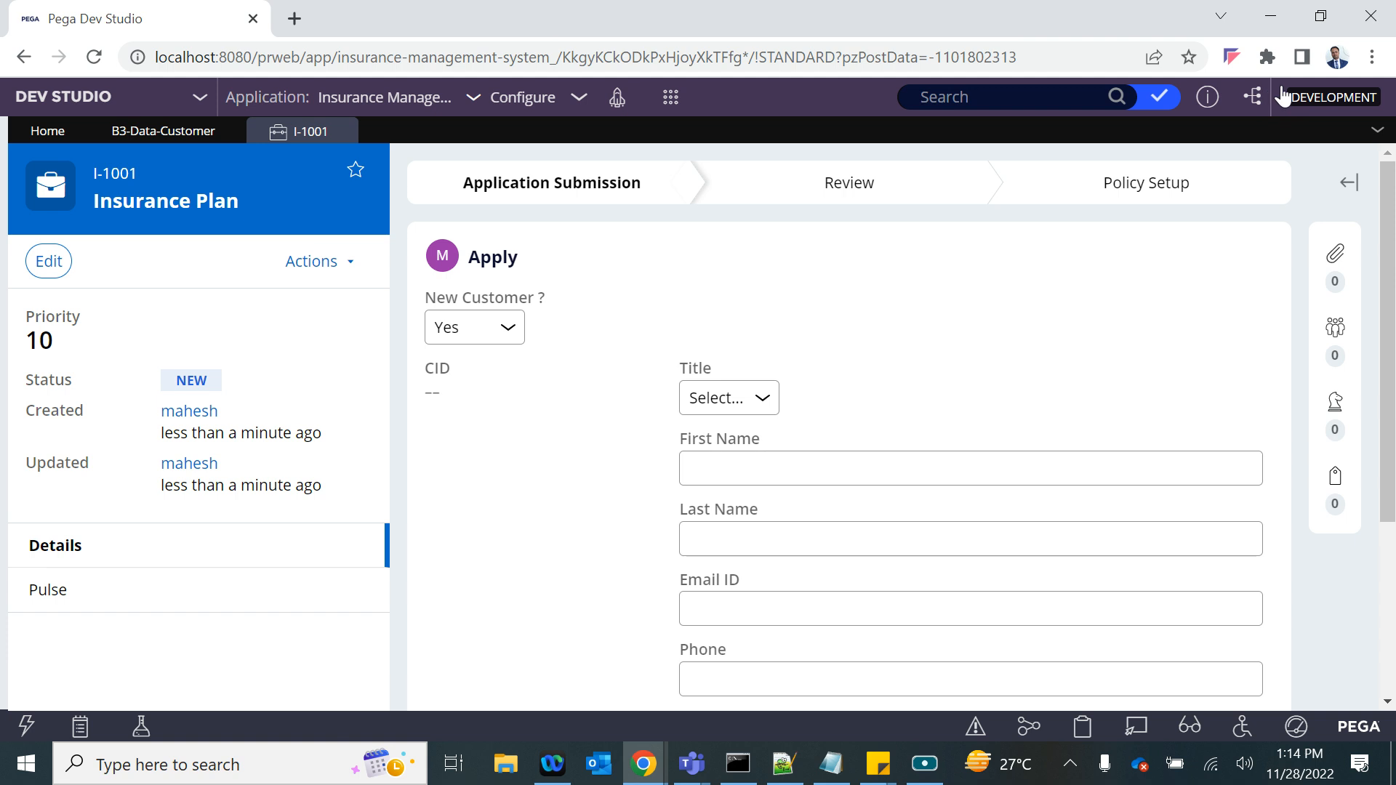
{"action": "left_click", "coordinate": [1323, 23]}
{"action": "left_click", "coordinate": [1333, 52]}
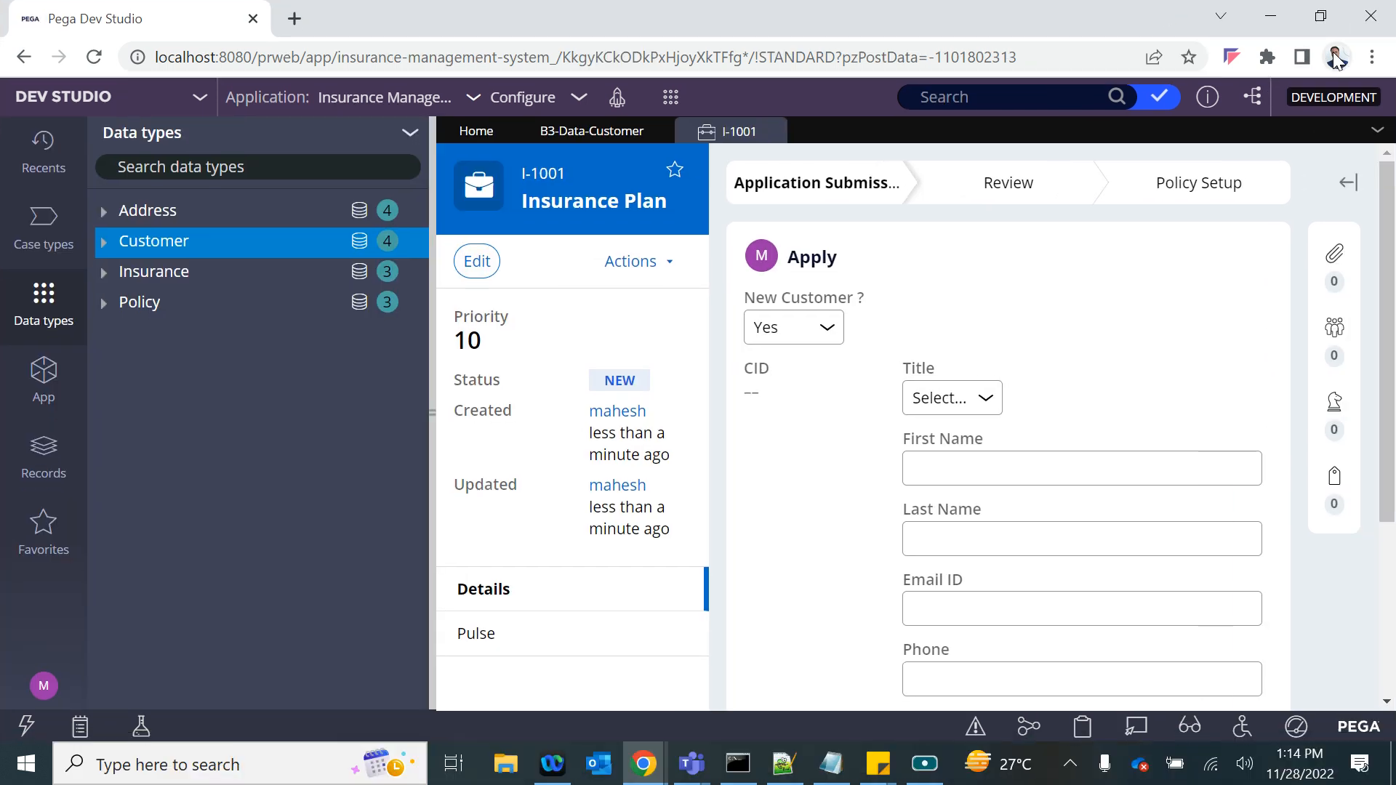
{"action": "left_click", "coordinate": [44, 454]}
{"action": "left_click", "coordinate": [44, 378]}
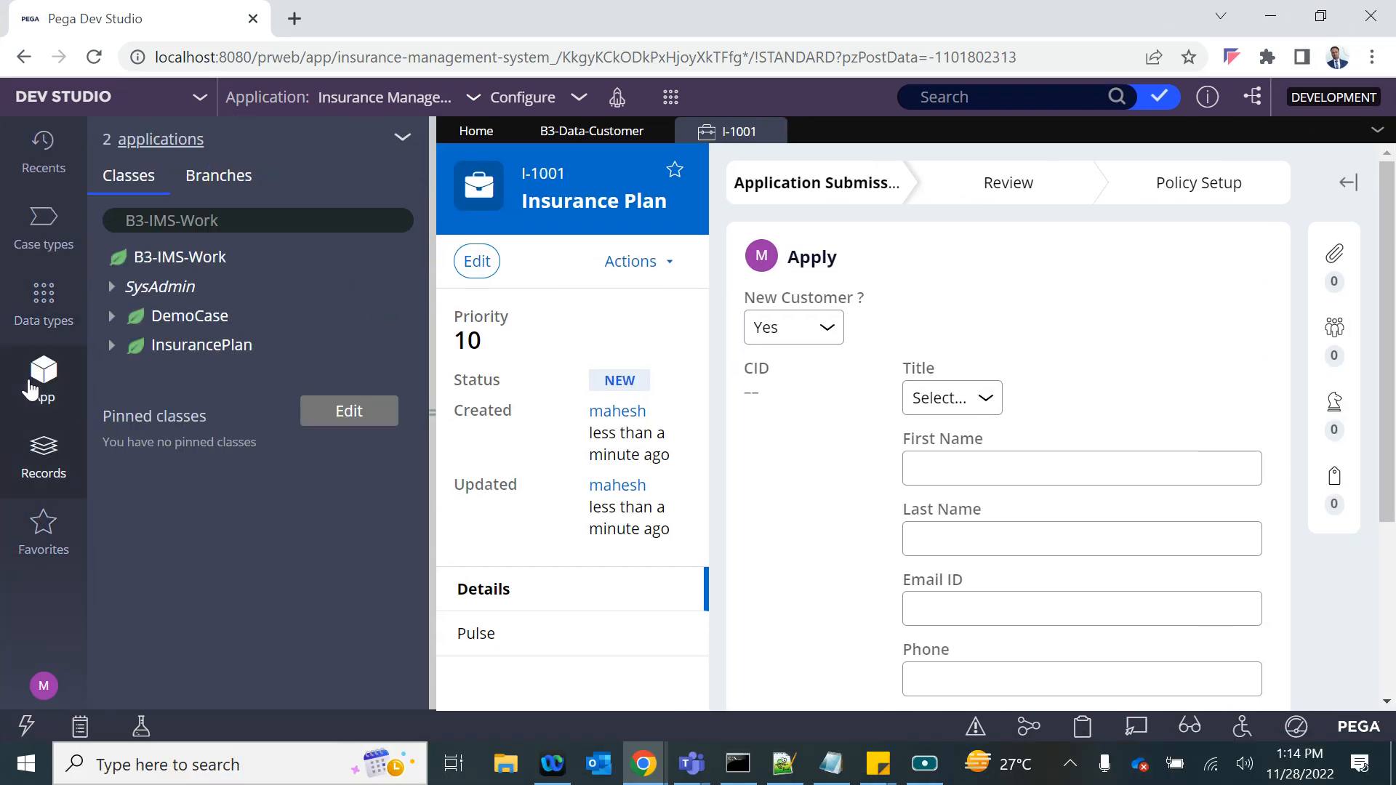
{"action": "left_click", "coordinate": [111, 345]}
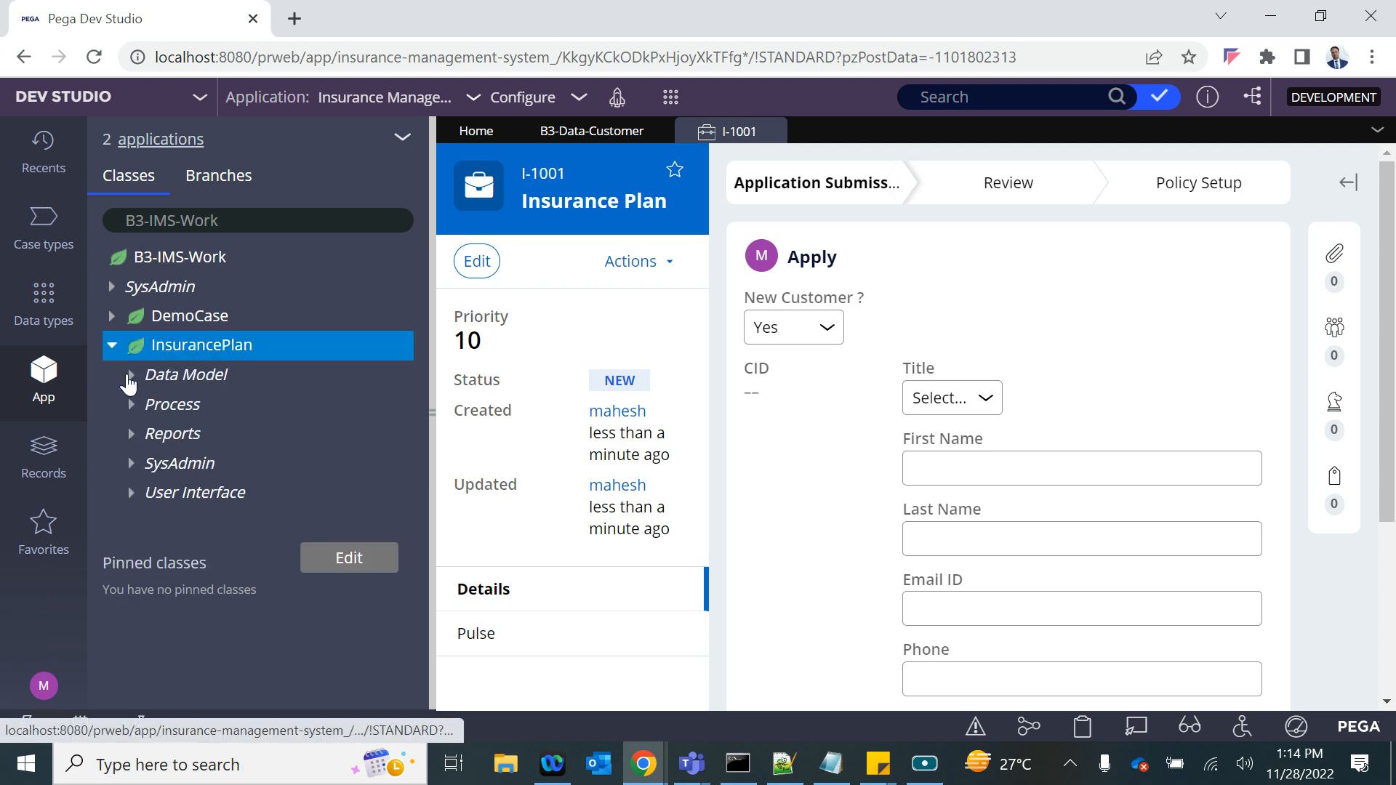
{"action": "left_click", "coordinate": [125, 500]}
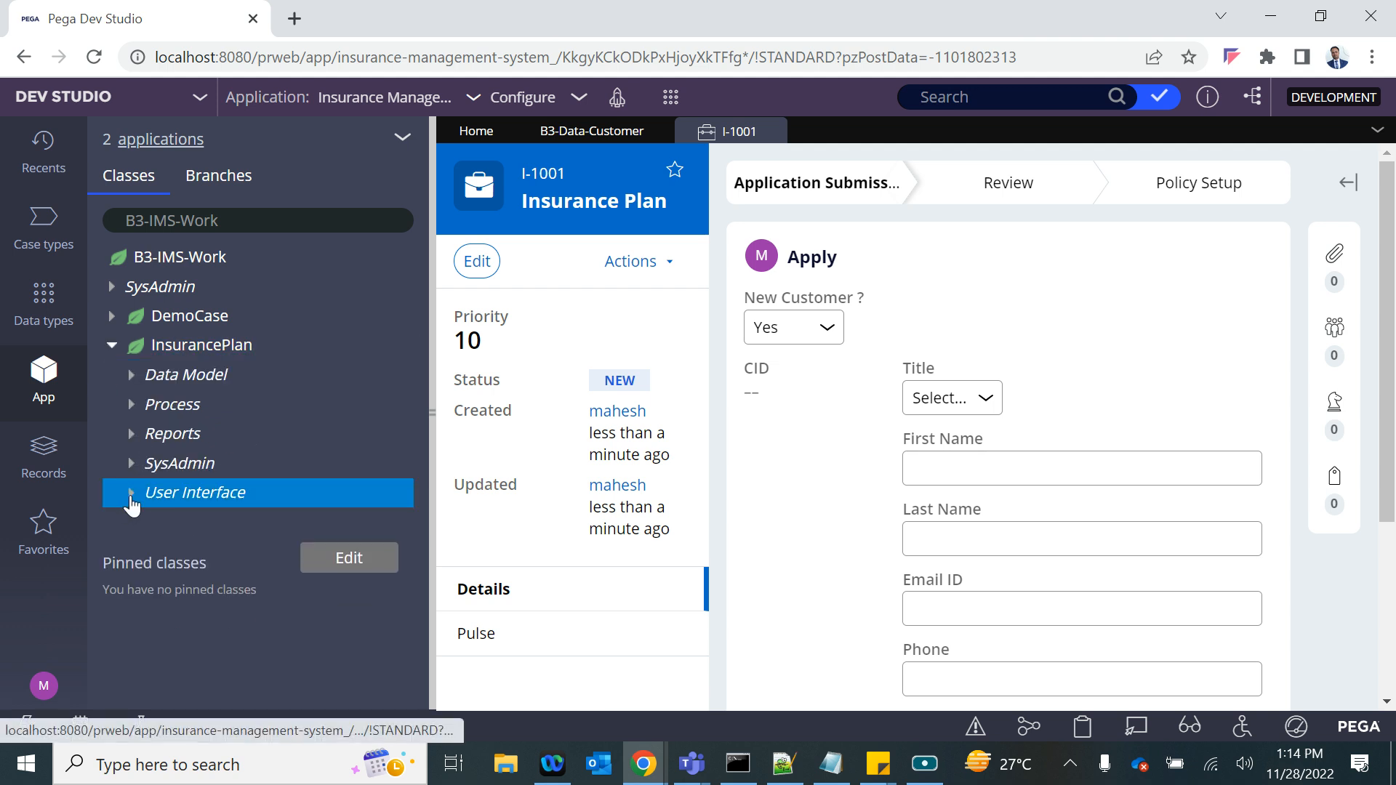
{"action": "left_click", "coordinate": [152, 529]}
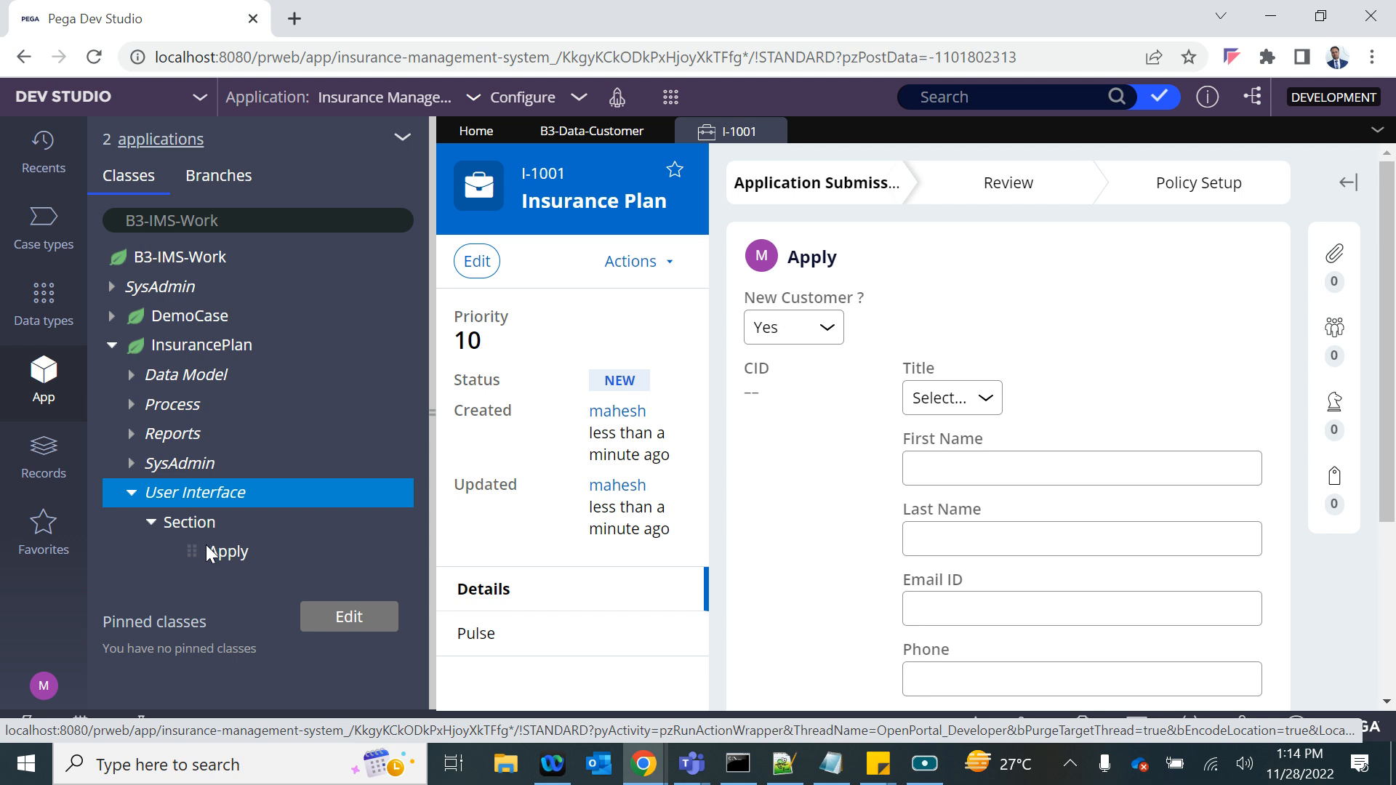
{"action": "left_click", "coordinate": [207, 553]}
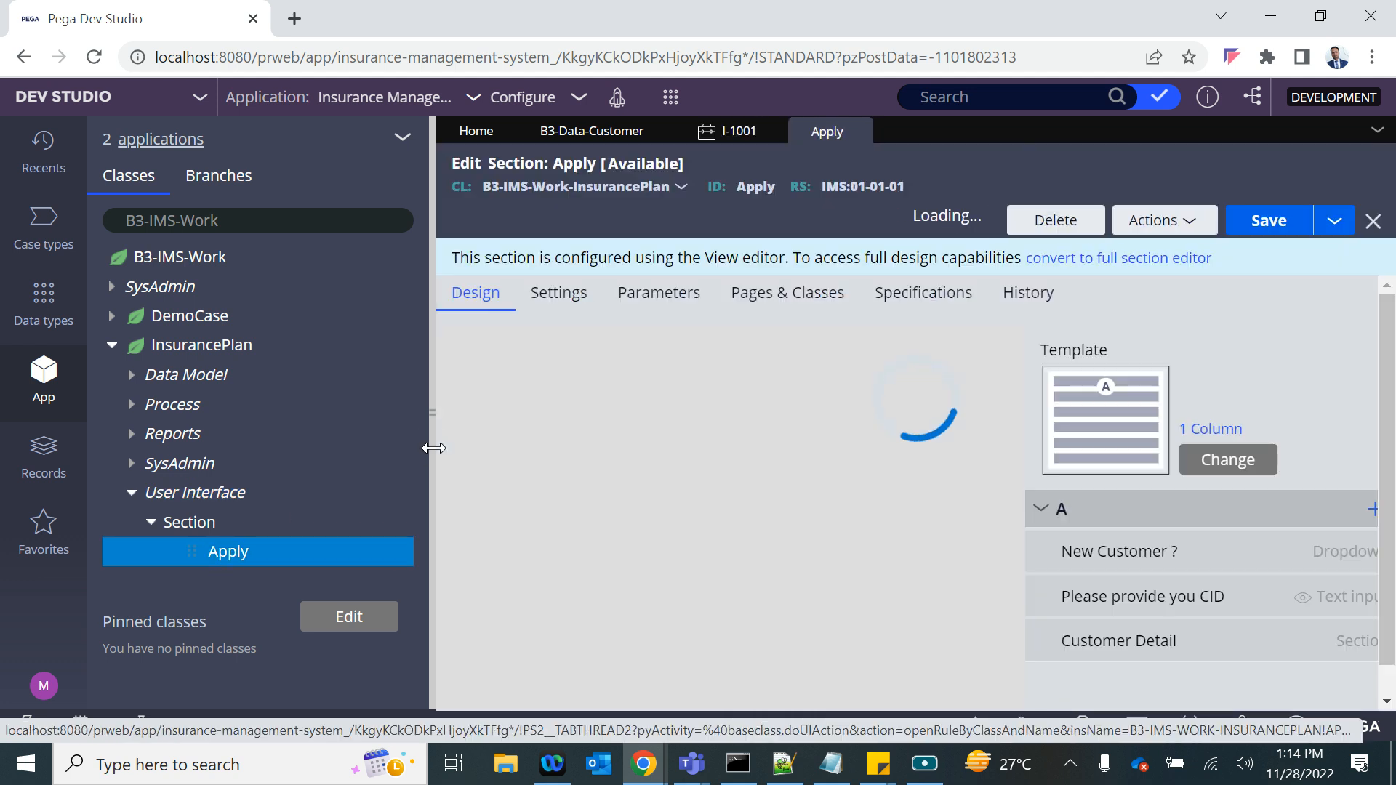
{"action": "left_click", "coordinate": [431, 413]}
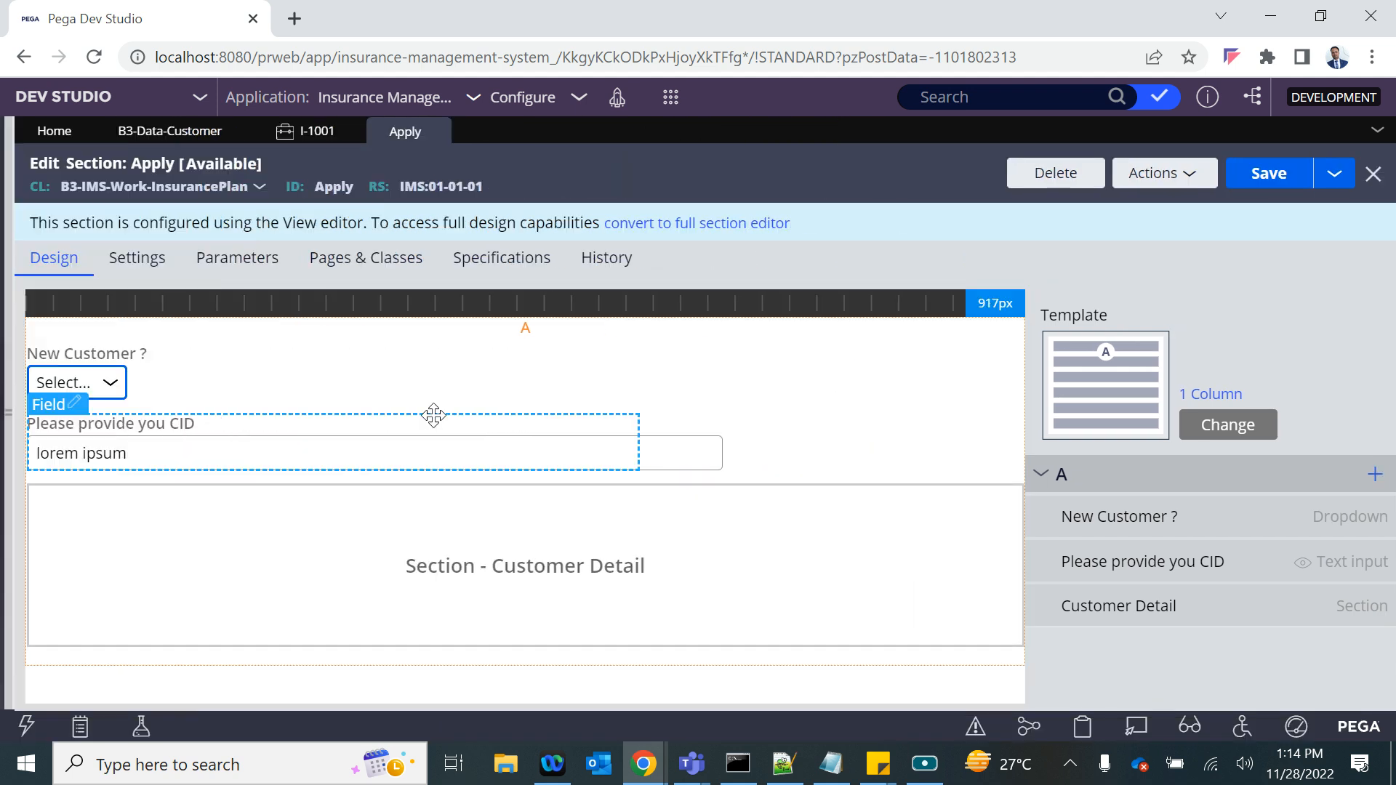
- Inspect the page context and context value of the embedded Customer Detail section, leaving its cell properties without changes
{"action": "left_click_drag", "start_coordinate": [95, 483], "coordinate": [564, 469]}
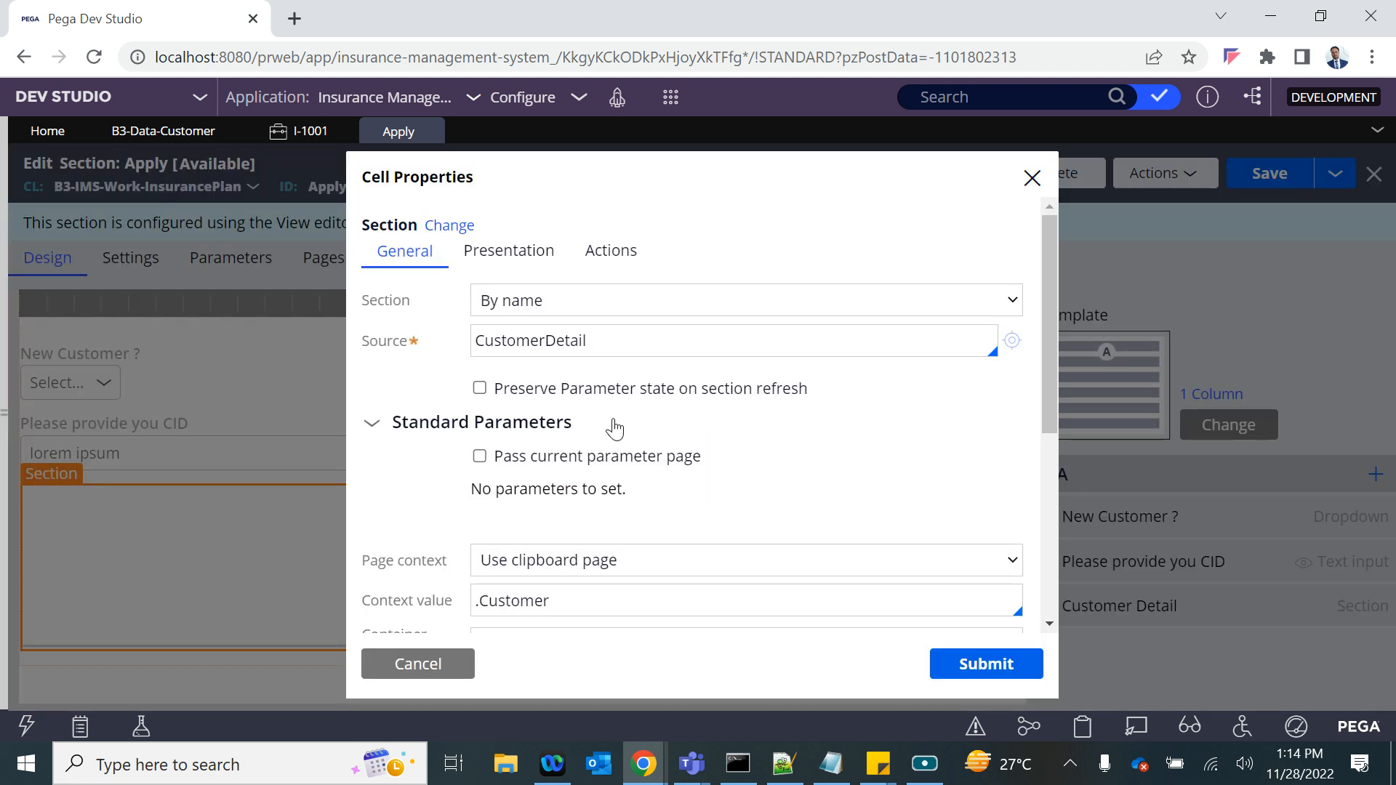
{"action": "scroll", "coordinate": [623, 489], "scroll_direction": "down", "scroll_amount": 3}
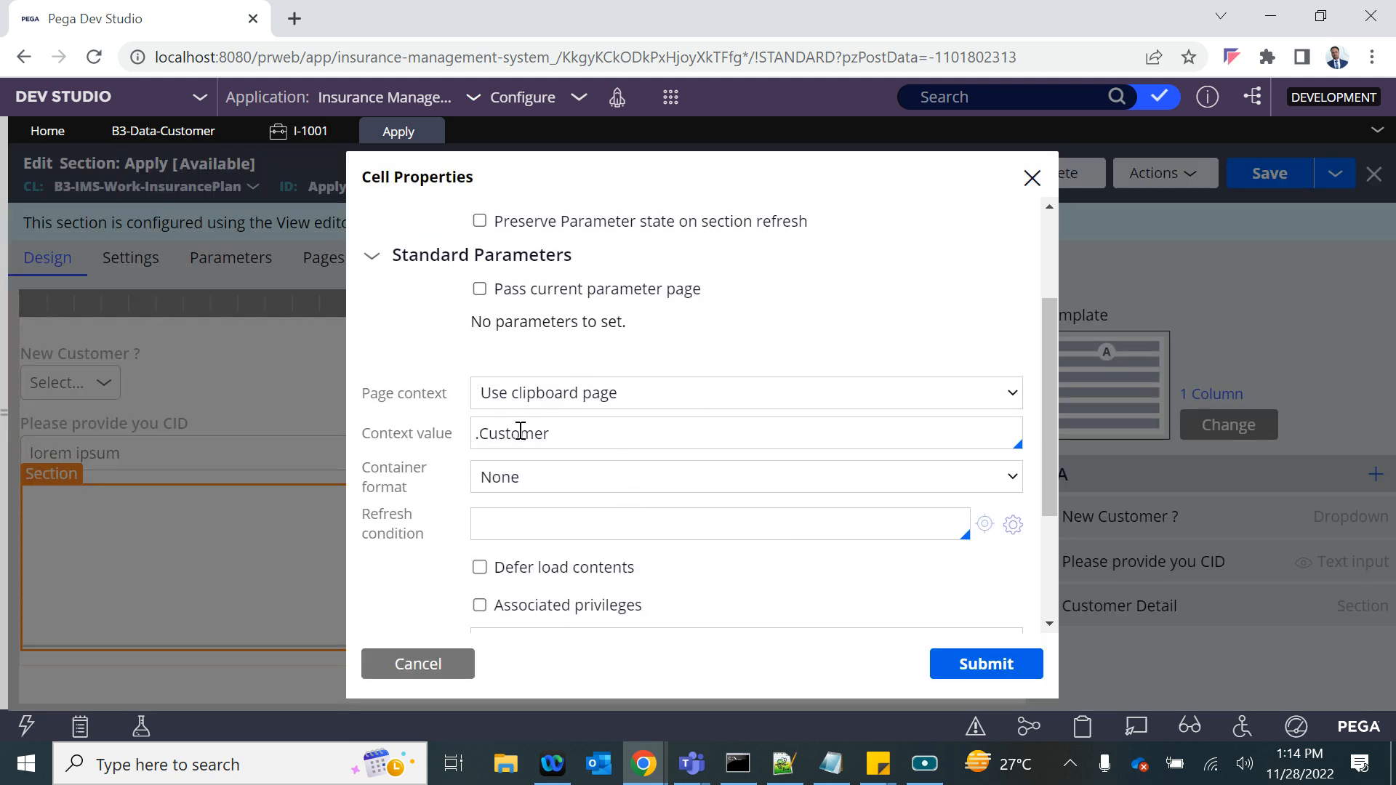
{"action": "scroll", "coordinate": [558, 405], "scroll_direction": "up", "scroll_amount": 1}
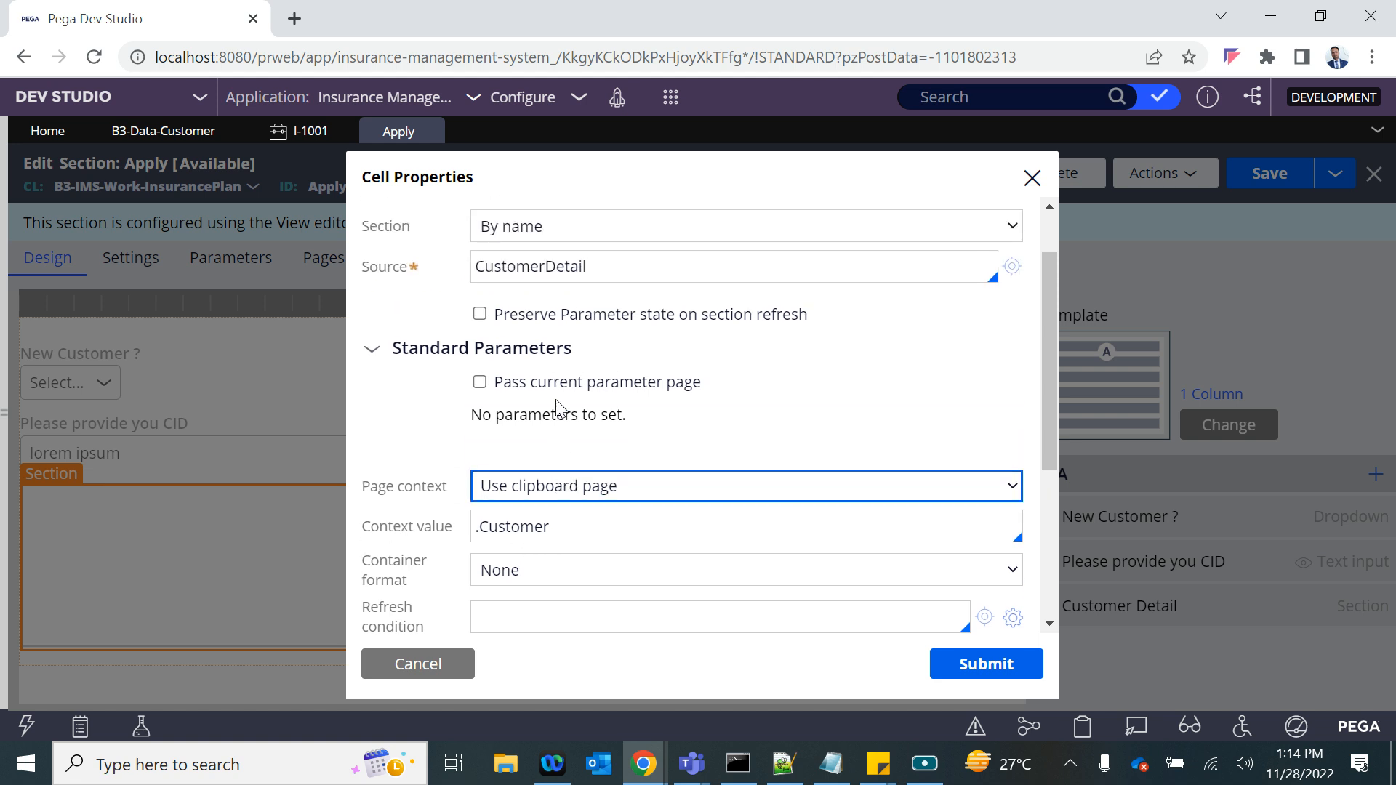
{"action": "scroll", "coordinate": [555, 399], "scroll_direction": "down", "scroll_amount": 3}
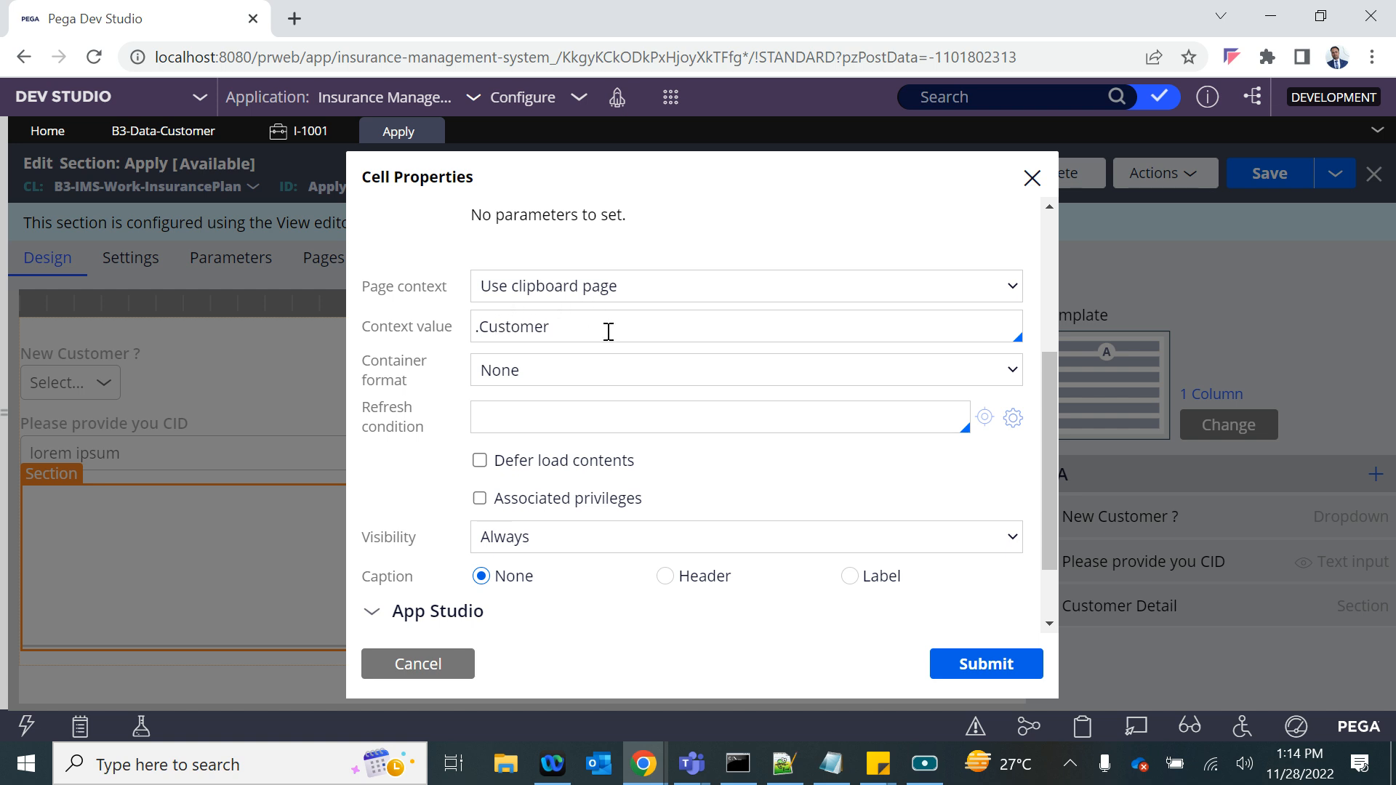
{"action": "left_click_drag", "start_coordinate": [570, 327], "coordinate": [469, 327]}
{"action": "left_click", "coordinate": [429, 664]}
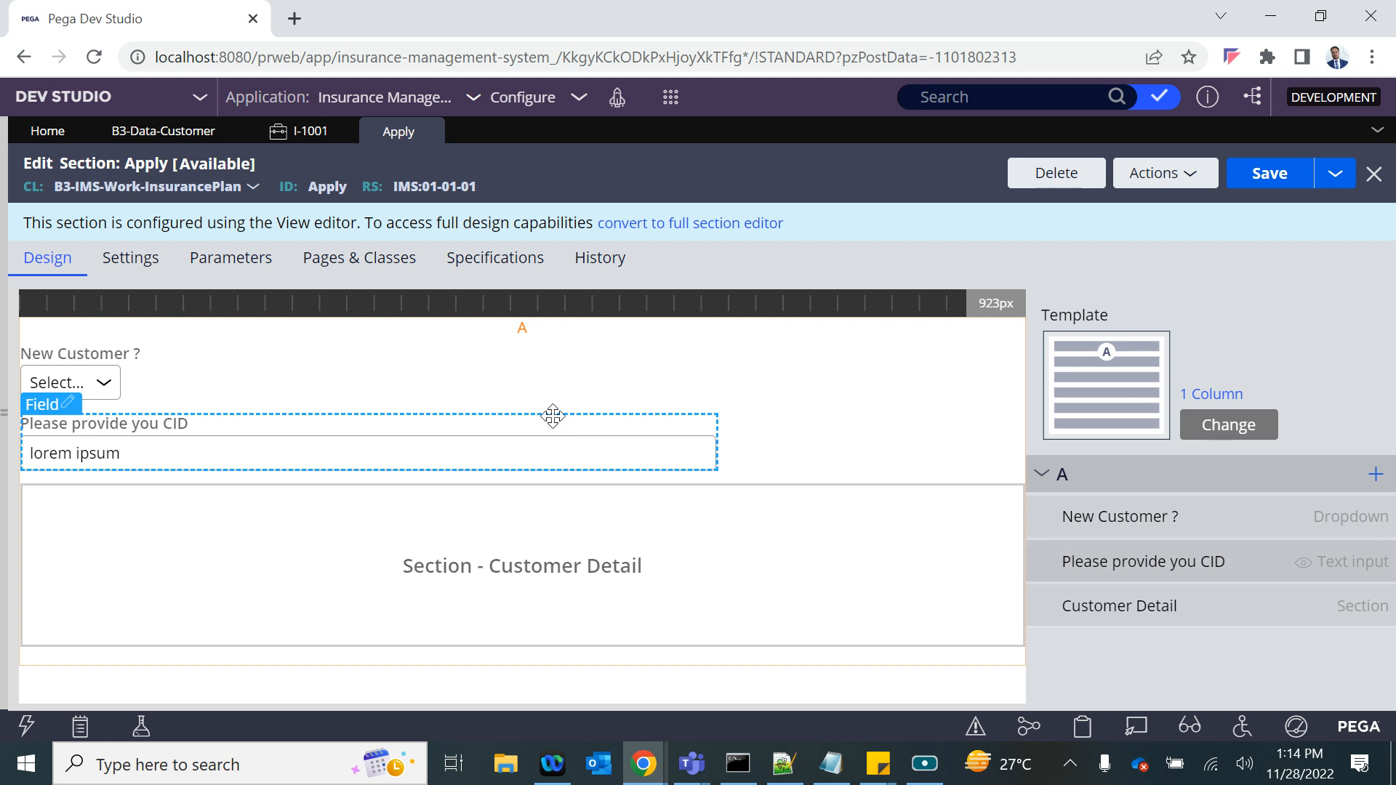
- Recheck the Customer ID note in Notepad and return to the Customer data type's records
{"action": "key", "text": "alt+Tab"}
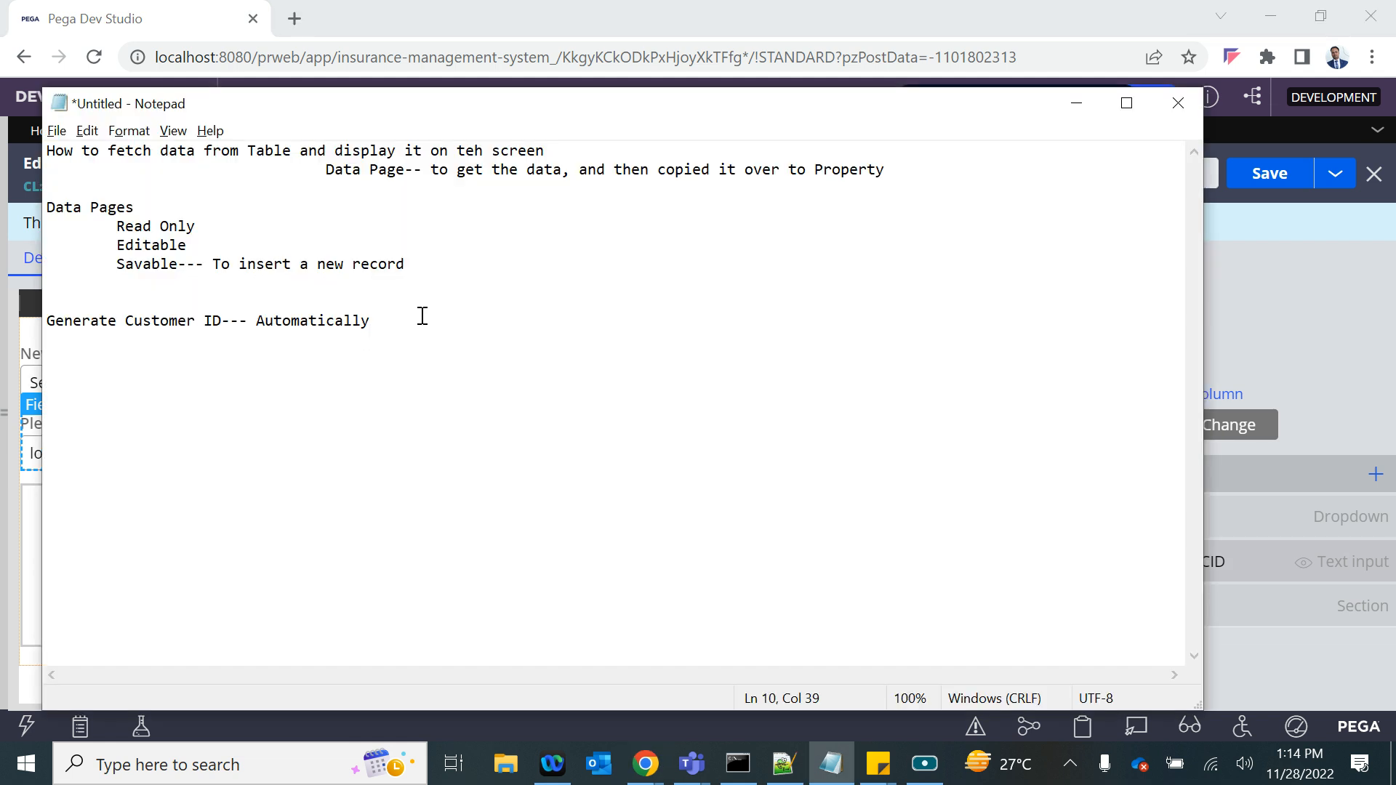
{"action": "left_click", "coordinate": [1253, 282]}
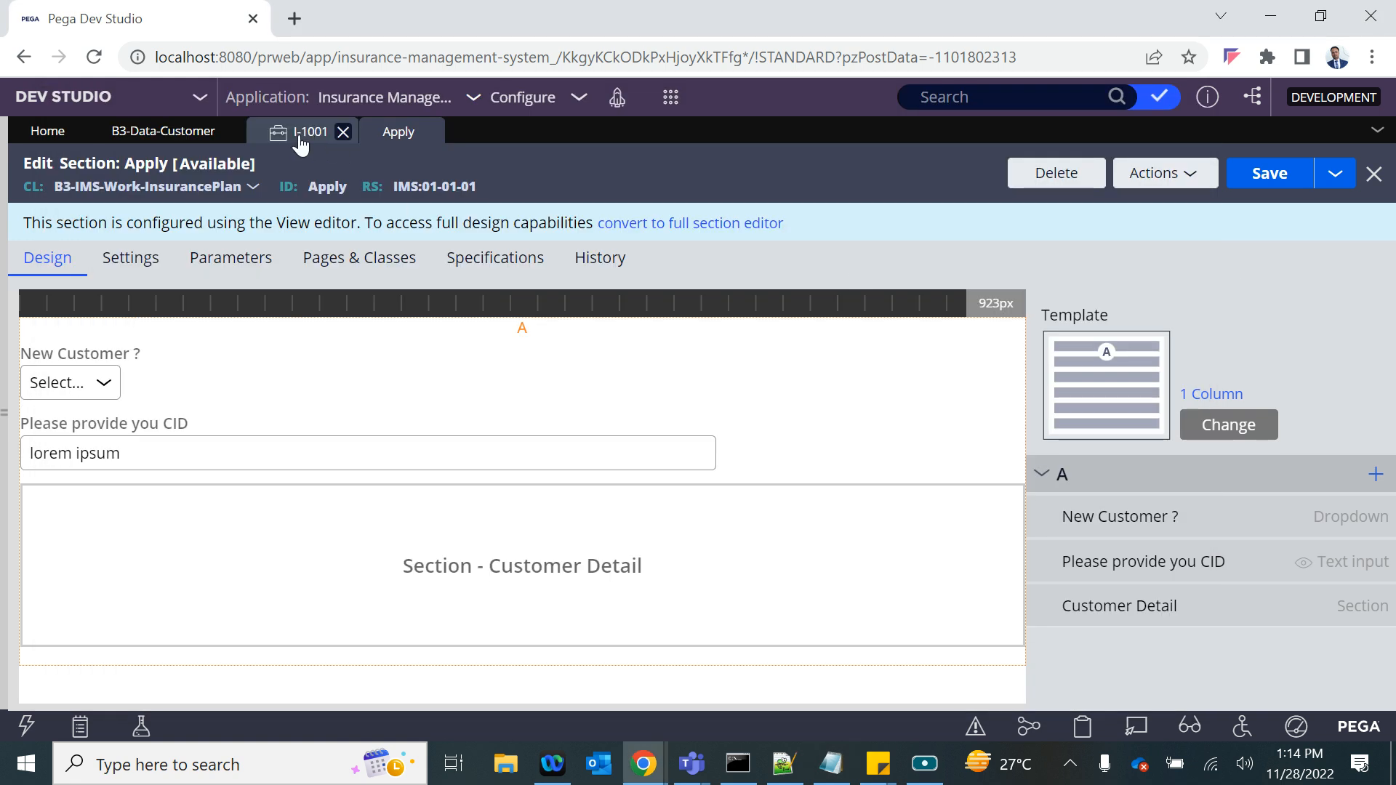
{"action": "left_click", "coordinate": [176, 142]}
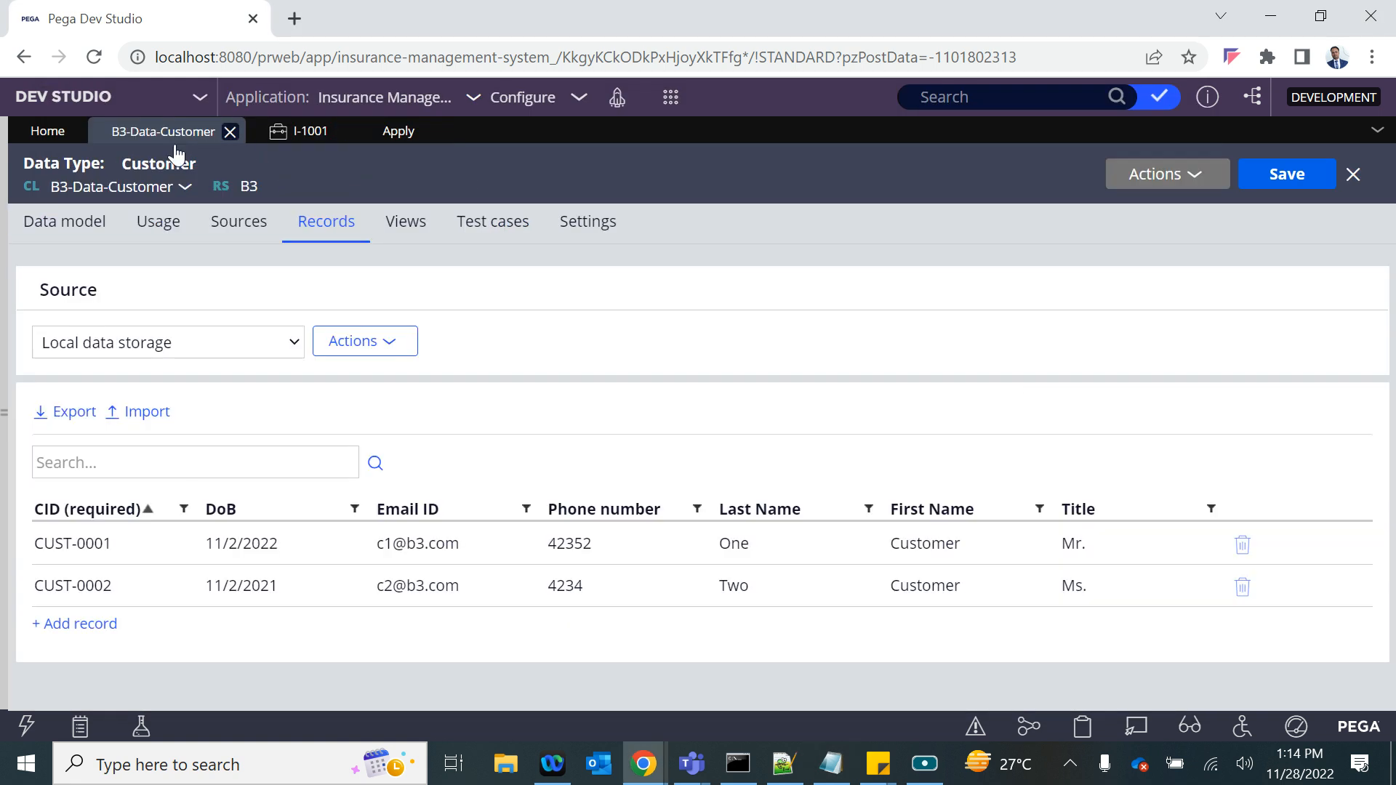
- Create a data page labelled "New Customer" for the Customer data type and collapse the explorer
{"action": "left_click", "coordinate": [4, 412]}
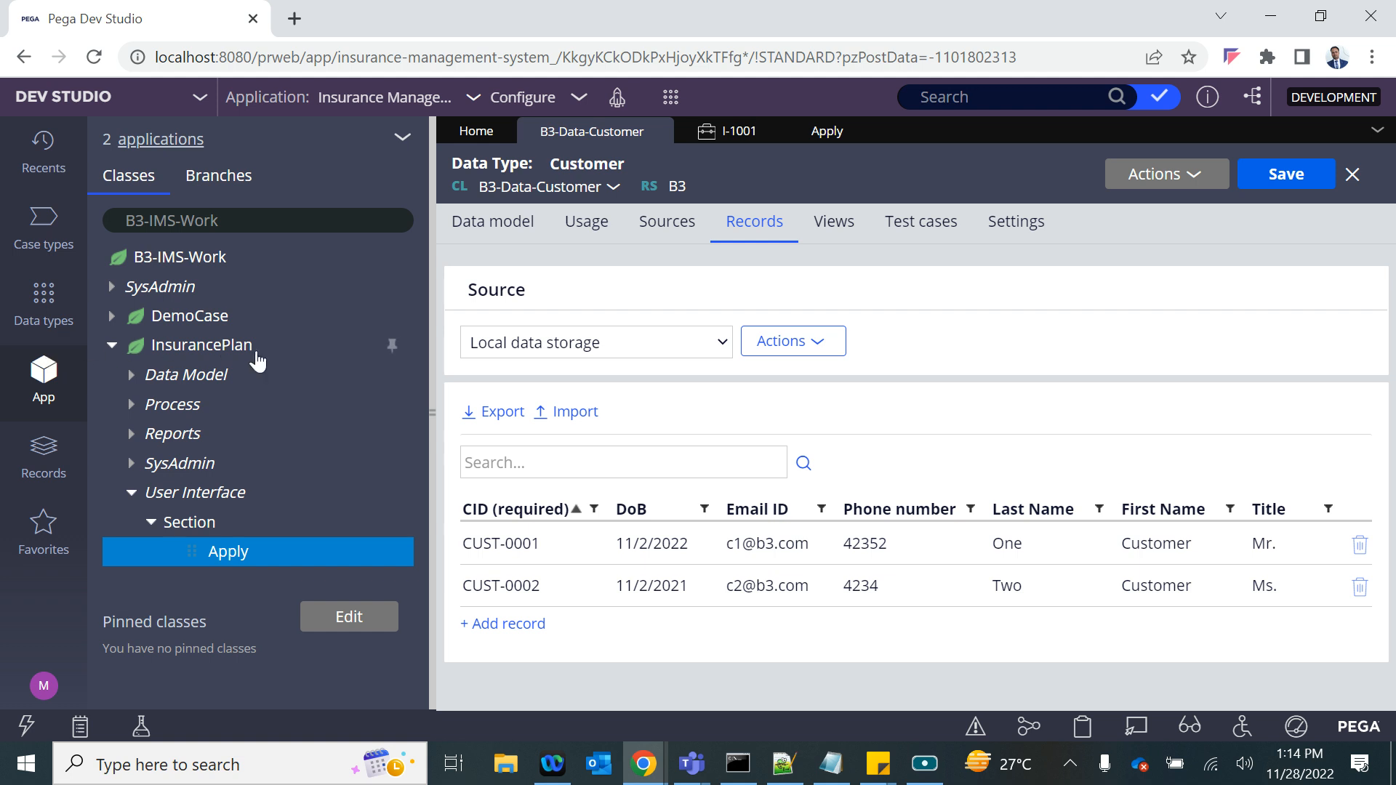
{"action": "left_click", "coordinate": [44, 309]}
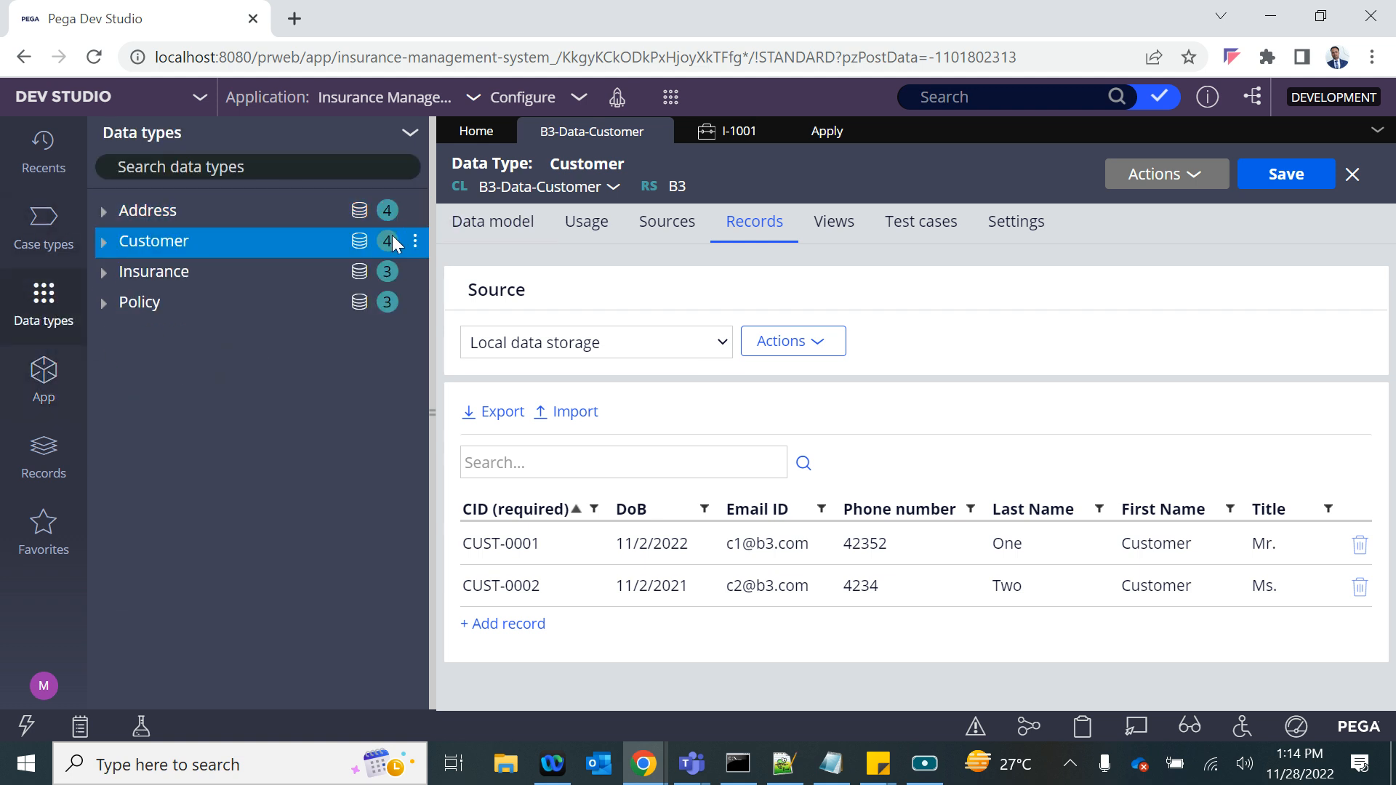
{"action": "left_click", "coordinate": [415, 240]}
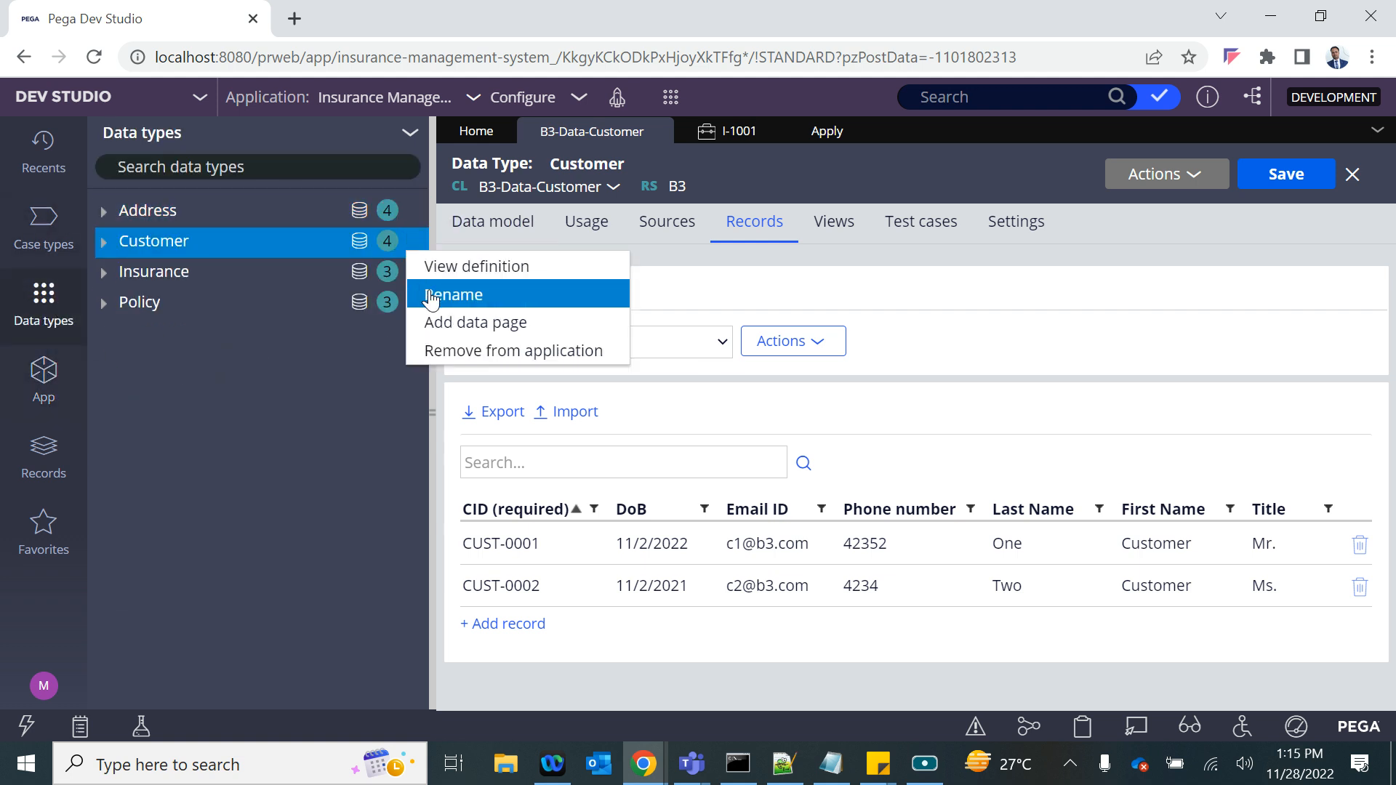
{"action": "left_click", "coordinate": [446, 322]}
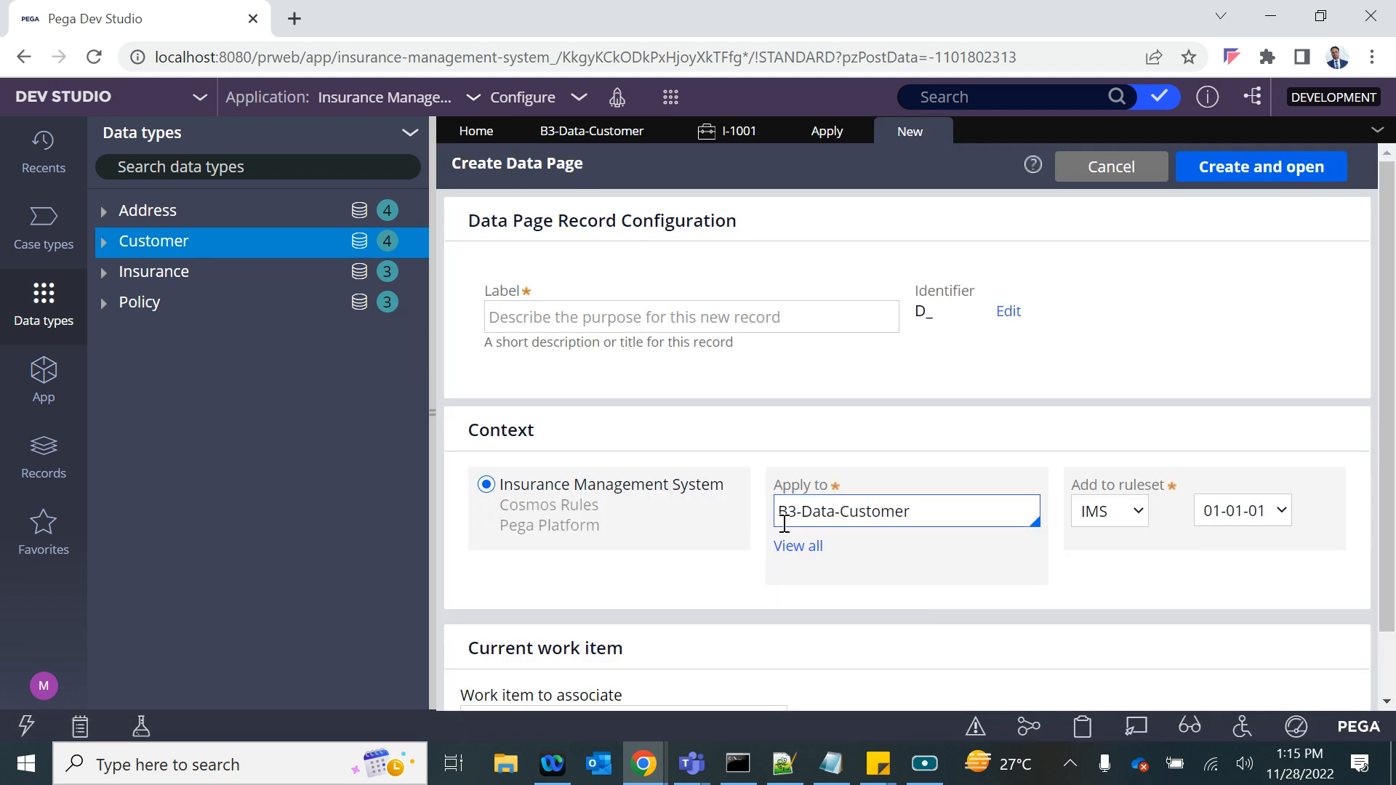
{"action": "left_click", "coordinate": [514, 313]}
{"action": "type", "text": "New Customer"}
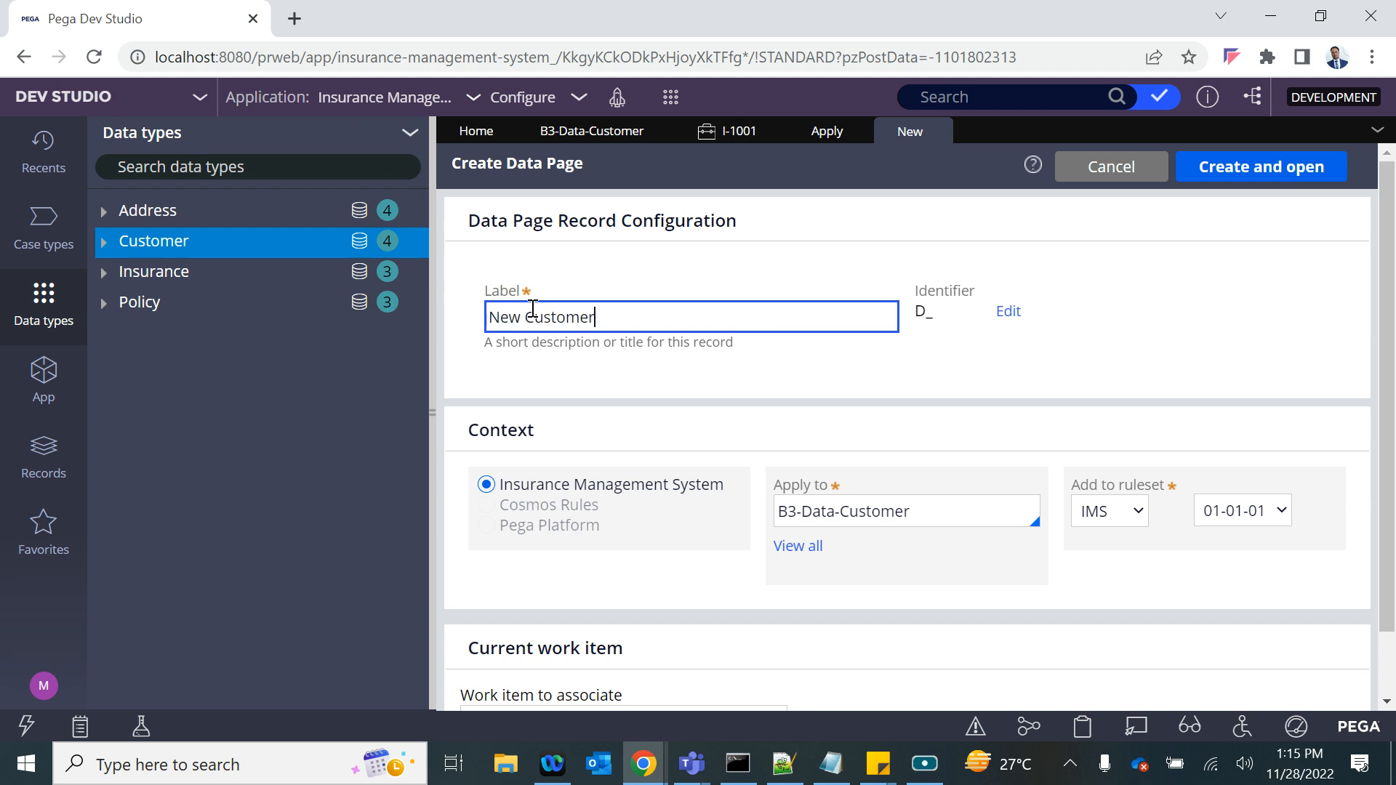
{"action": "left_click", "coordinate": [865, 356]}
{"action": "left_click", "coordinate": [1225, 157]}
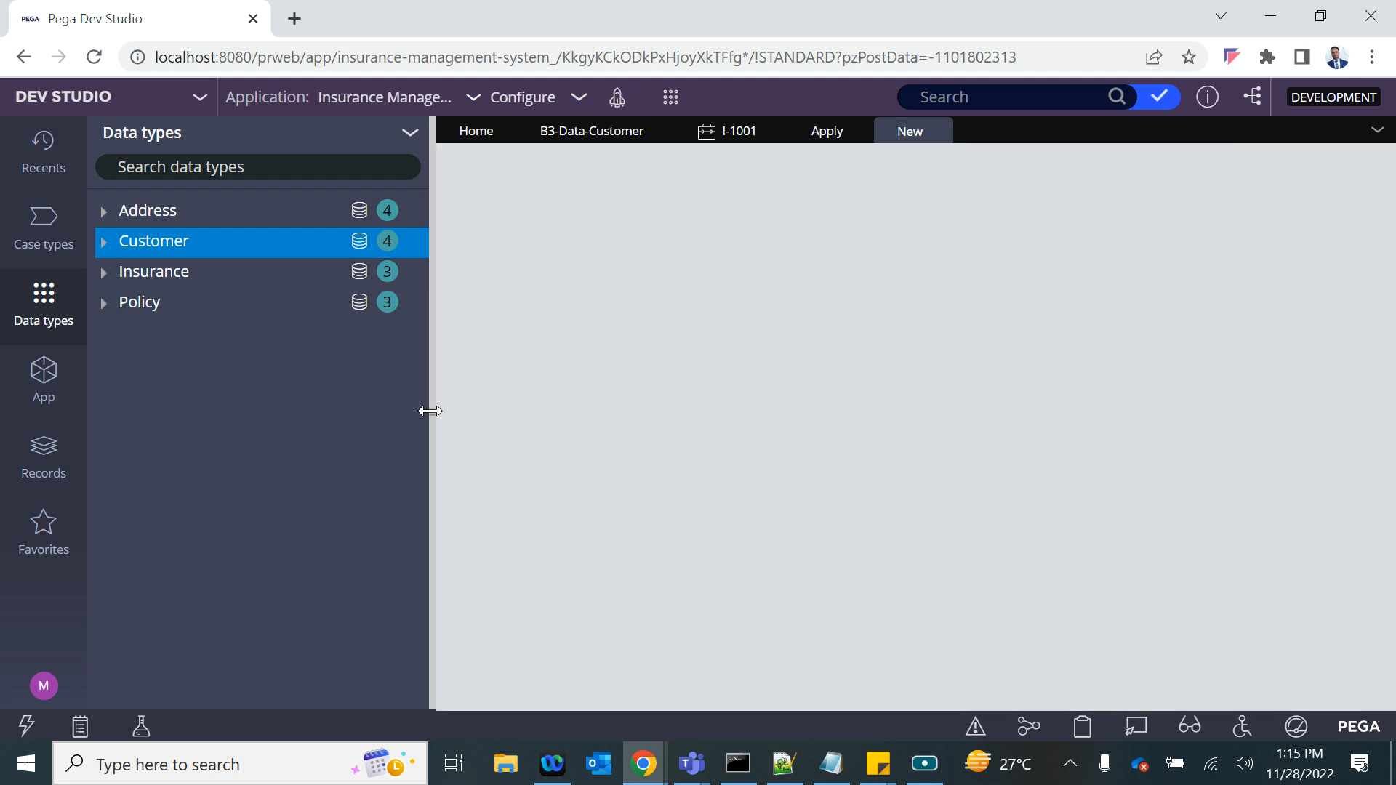
{"action": "left_click", "coordinate": [430, 412]}
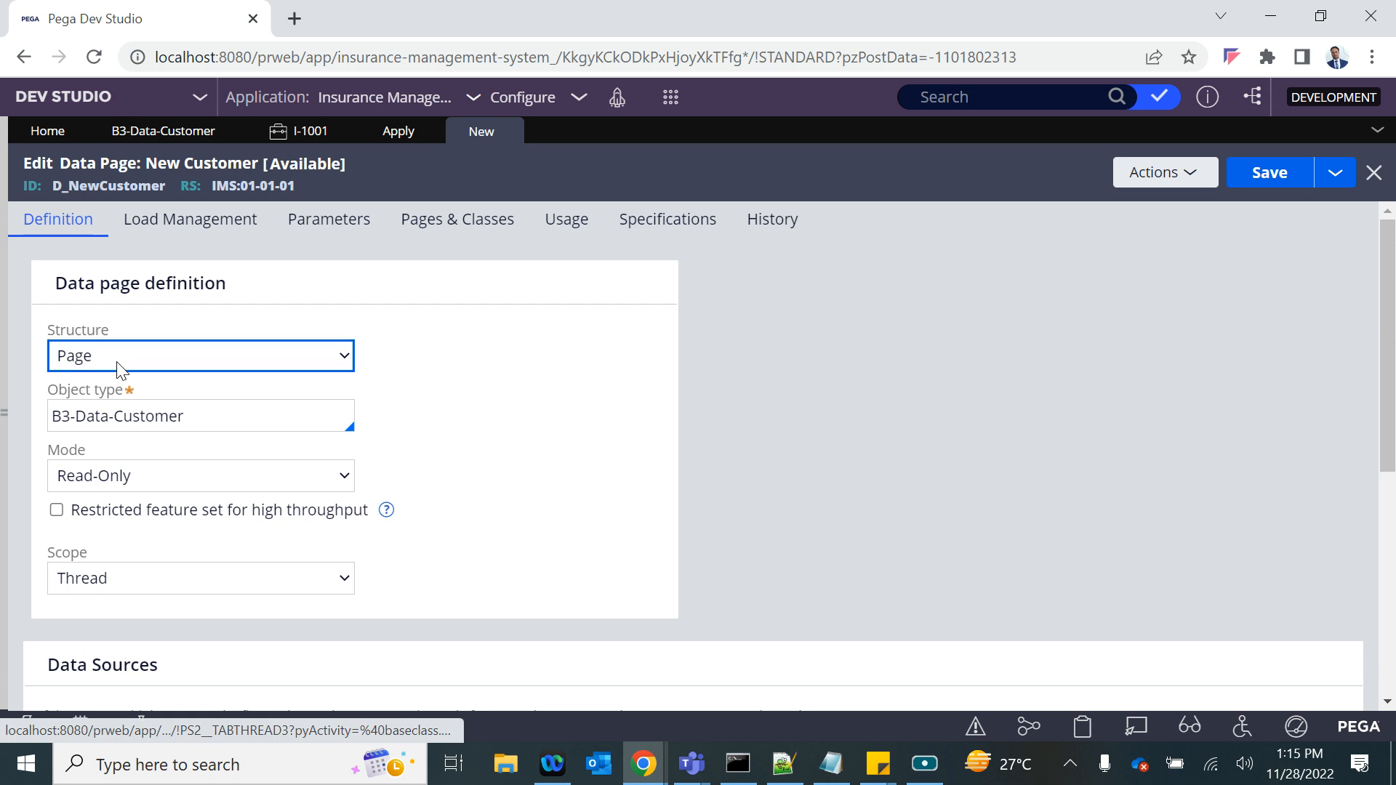
- Keep the data page's structure as Page with object type B3-Data-Customer, and set its mode to Savable
{"action": "left_click", "coordinate": [118, 364]}
{"action": "left_click", "coordinate": [101, 385]}
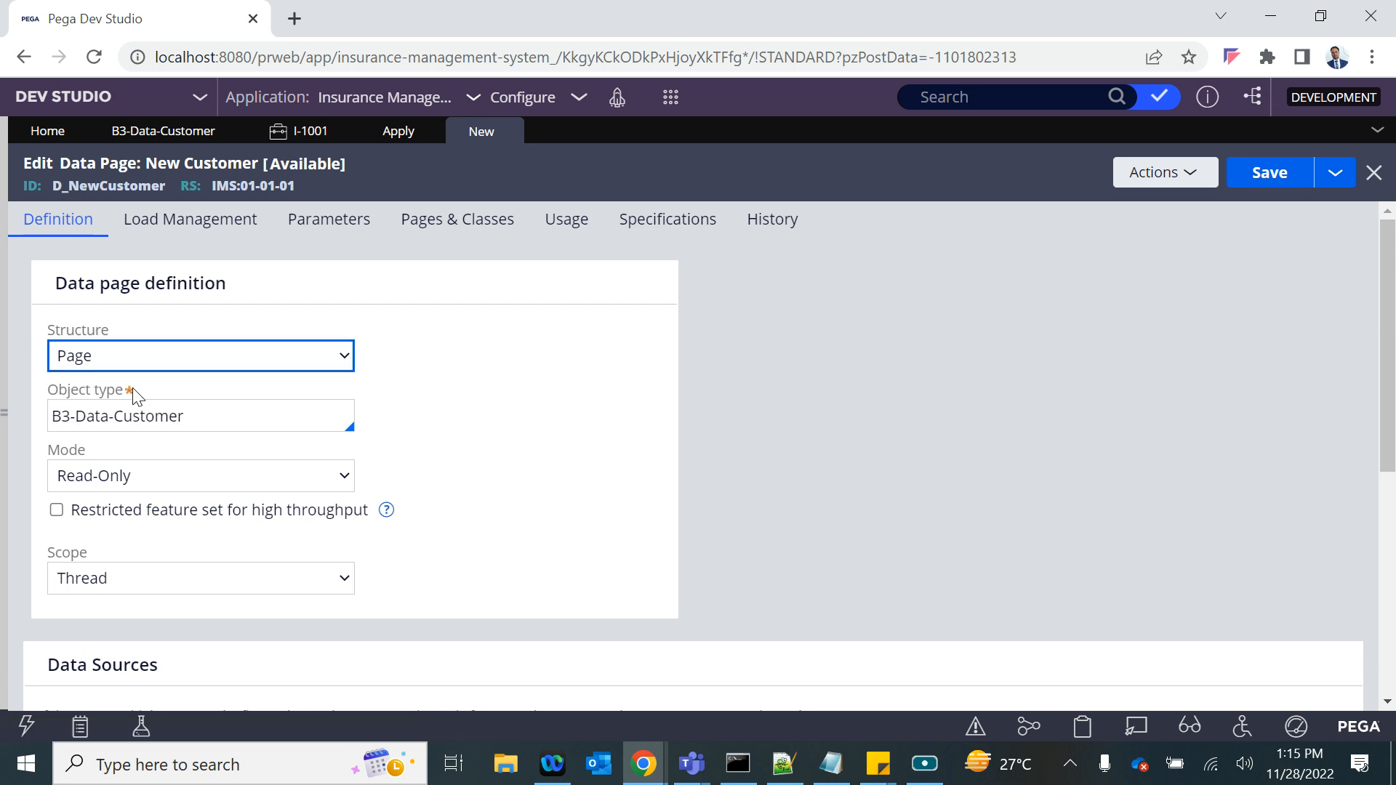
{"action": "triple_click", "coordinate": [182, 414]}
{"action": "key", "text": "Tab"}
{"action": "scroll", "coordinate": [408, 455], "scroll_direction": "down", "scroll_amount": 2}
{"action": "left_click", "coordinate": [137, 327]}
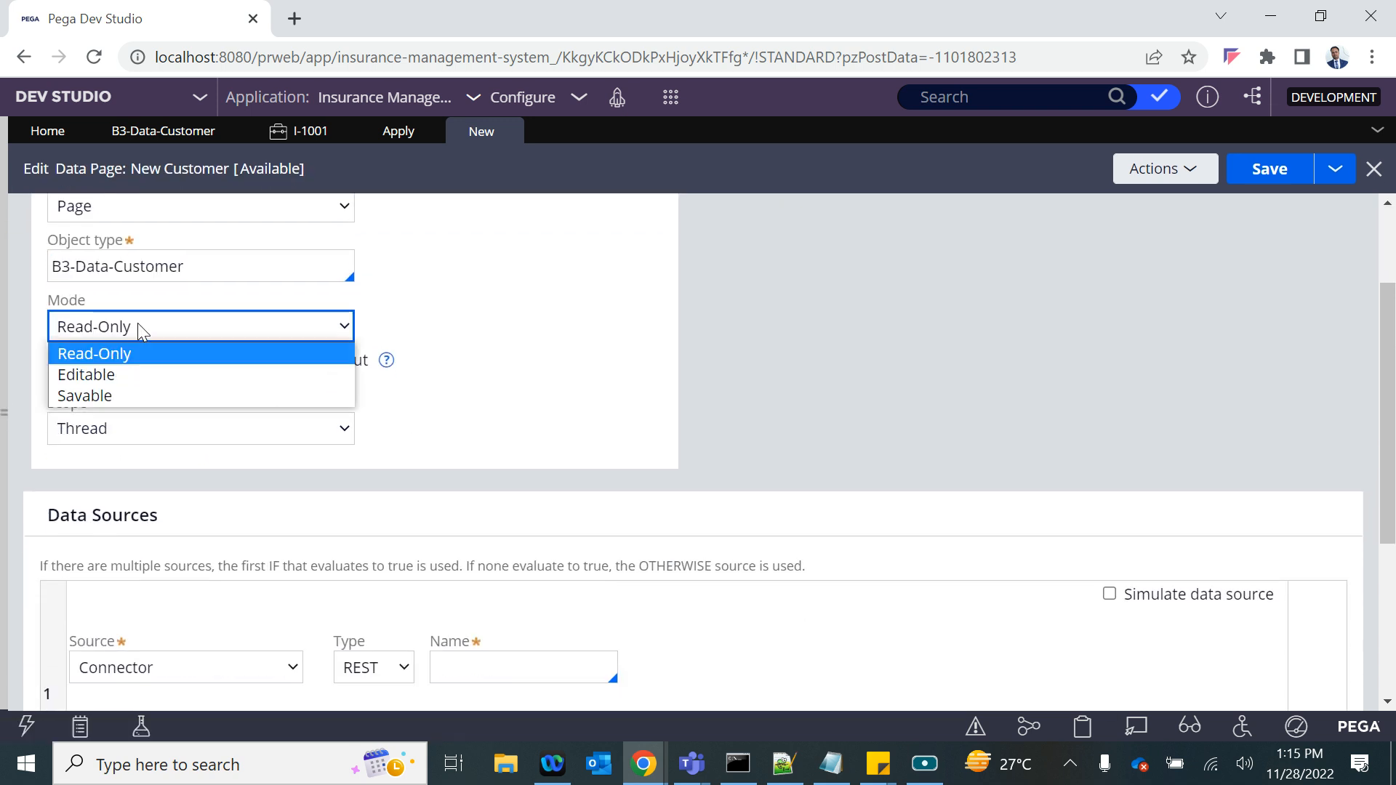
{"action": "left_click", "coordinate": [111, 396]}
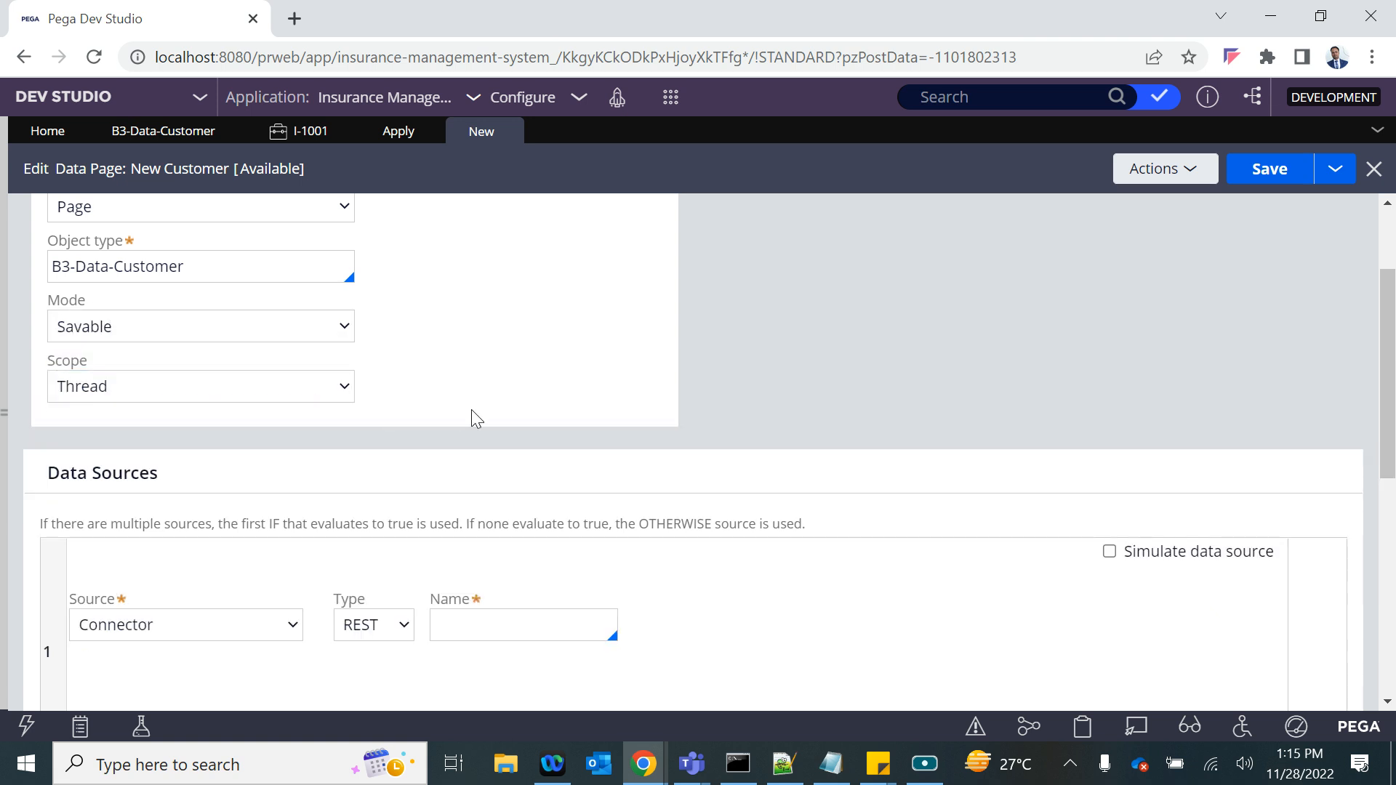
- Set the New Customer data page's data source to Report definition
{"action": "scroll", "coordinate": [471, 408], "scroll_direction": "down", "scroll_amount": 3}
{"action": "left_click", "coordinate": [155, 396]}
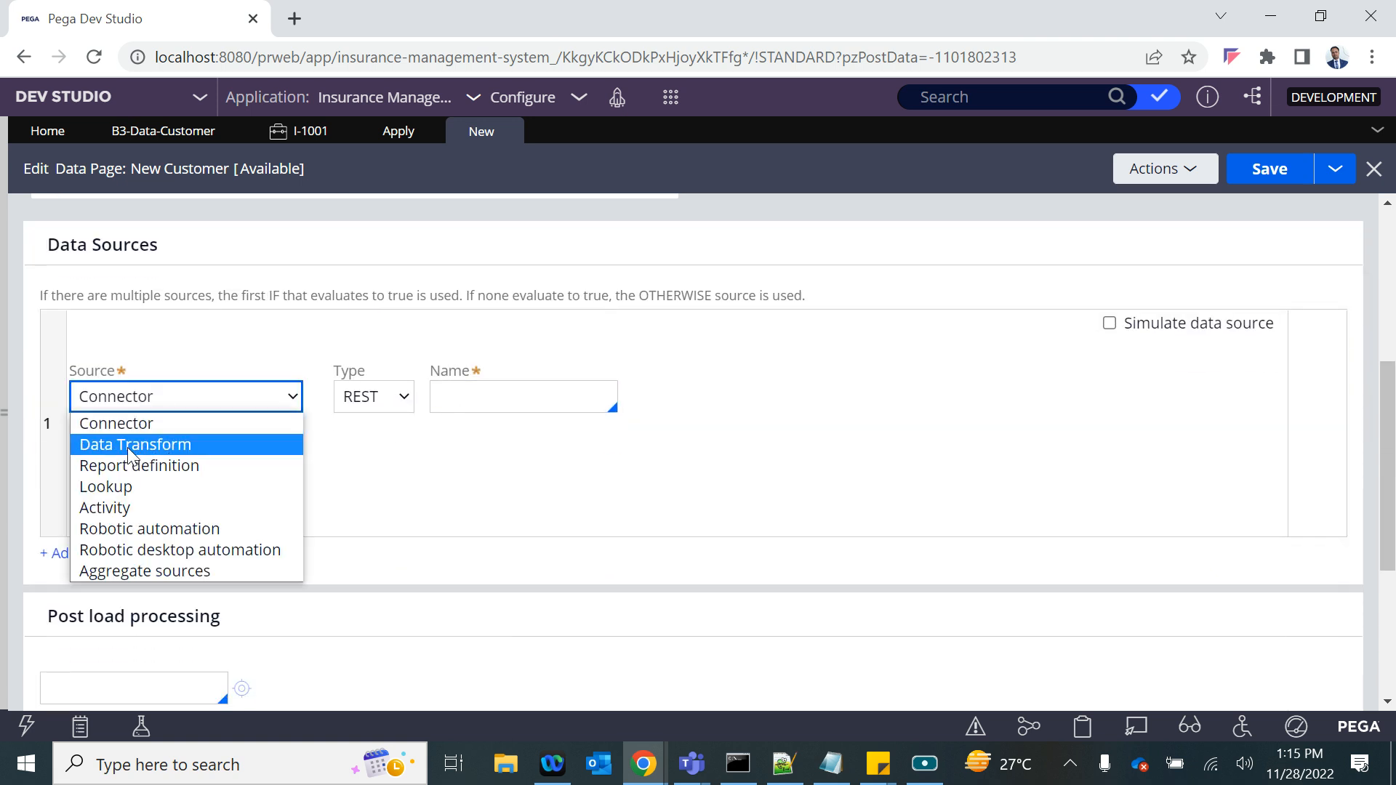
{"action": "left_click", "coordinate": [140, 465]}
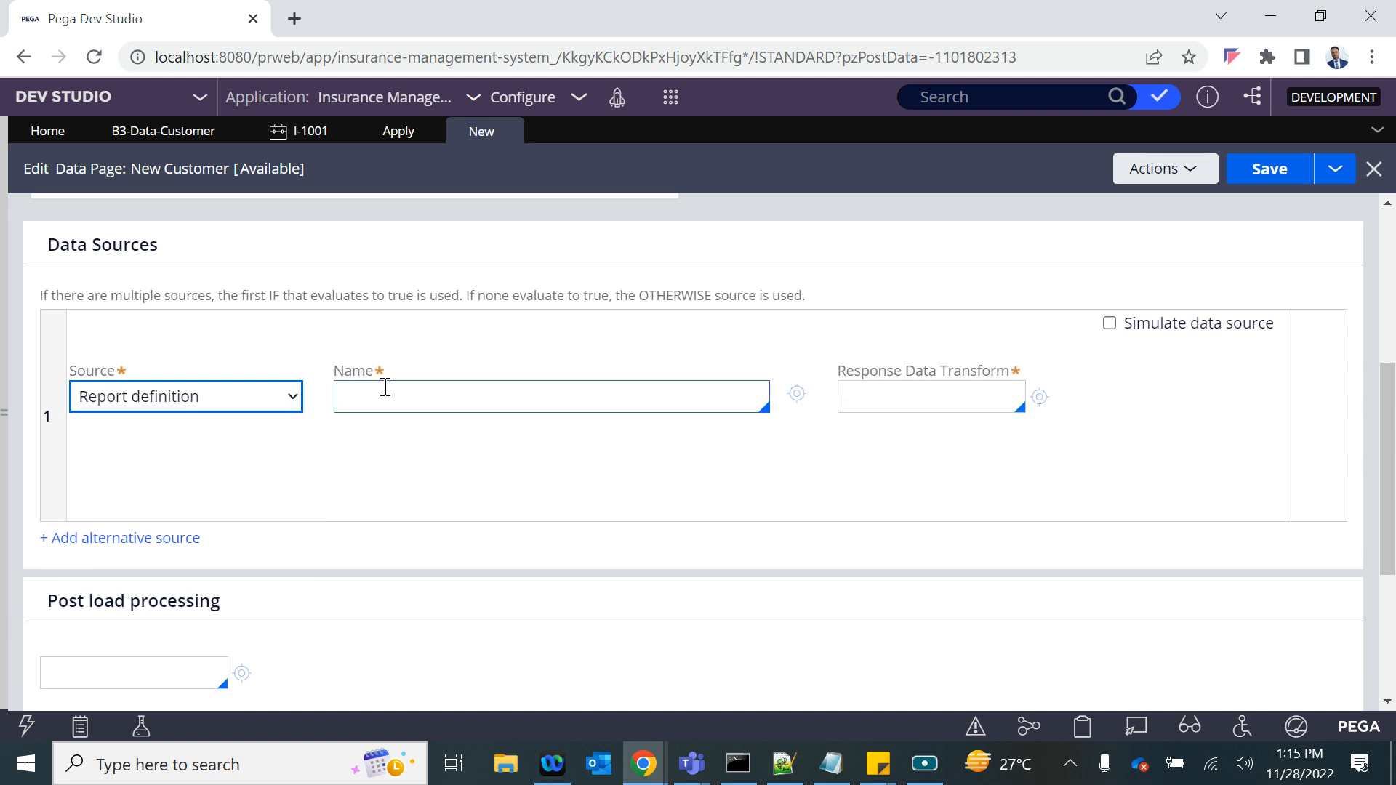
- Try Lookup and Activity as the source type of the New Customer data page
{"action": "left_click", "coordinate": [146, 399]}
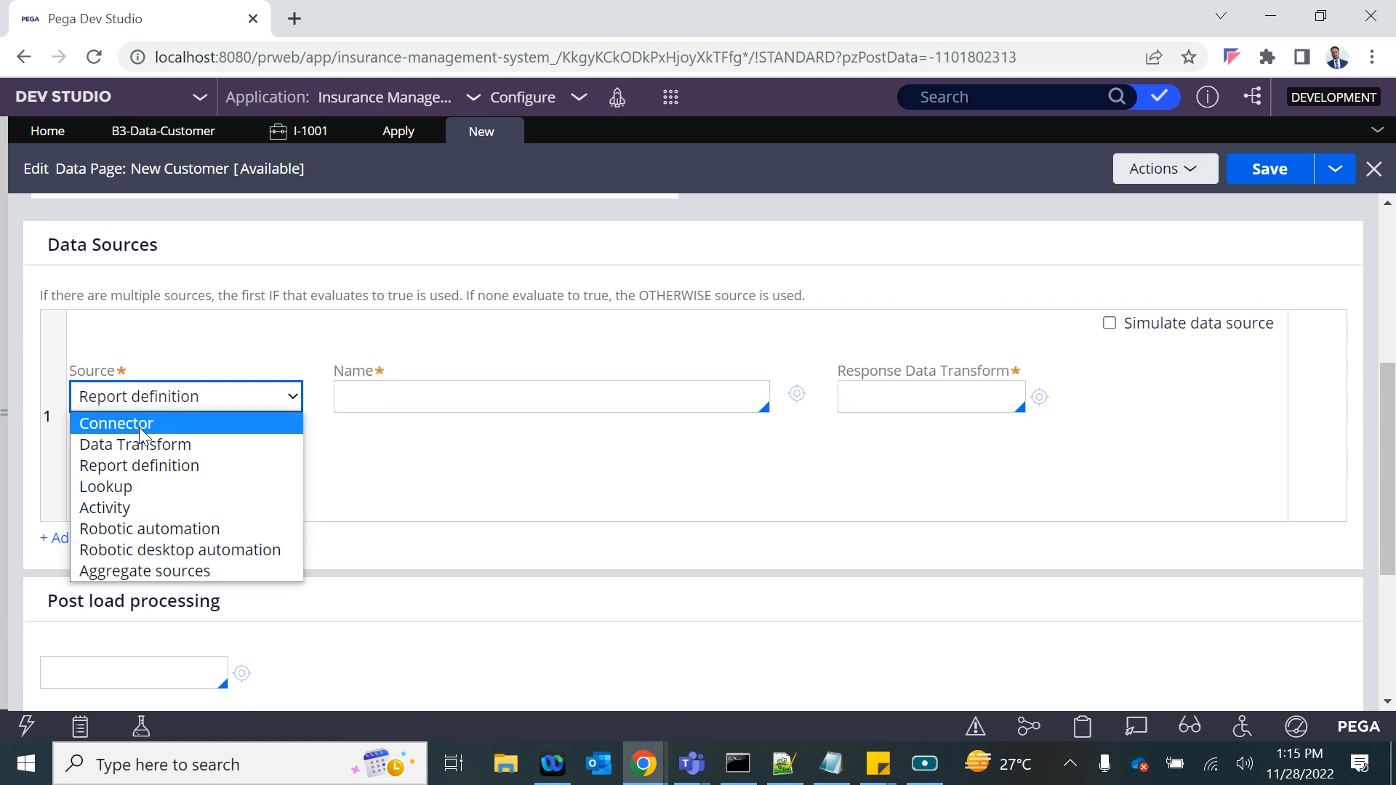
{"action": "left_click", "coordinate": [129, 488]}
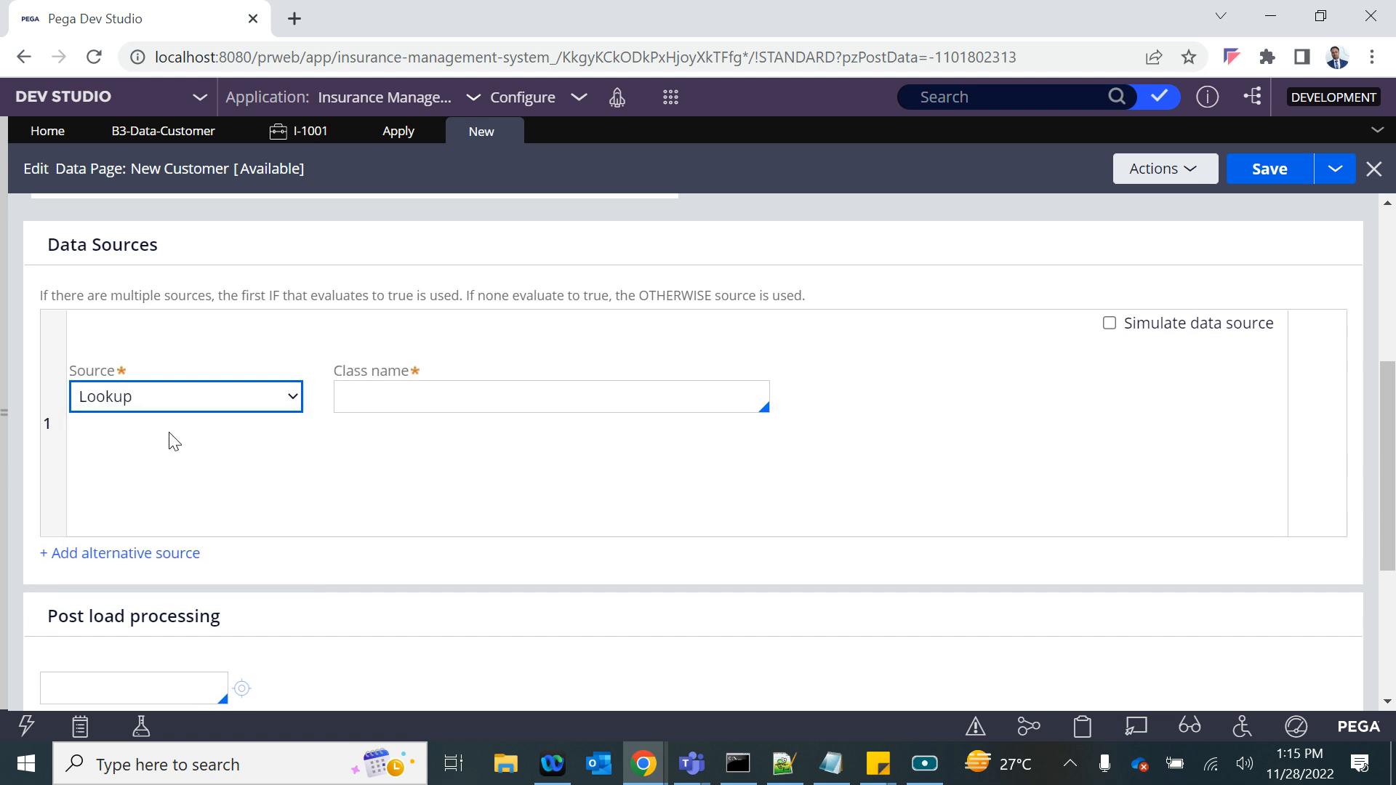
{"action": "left_click", "coordinate": [176, 407]}
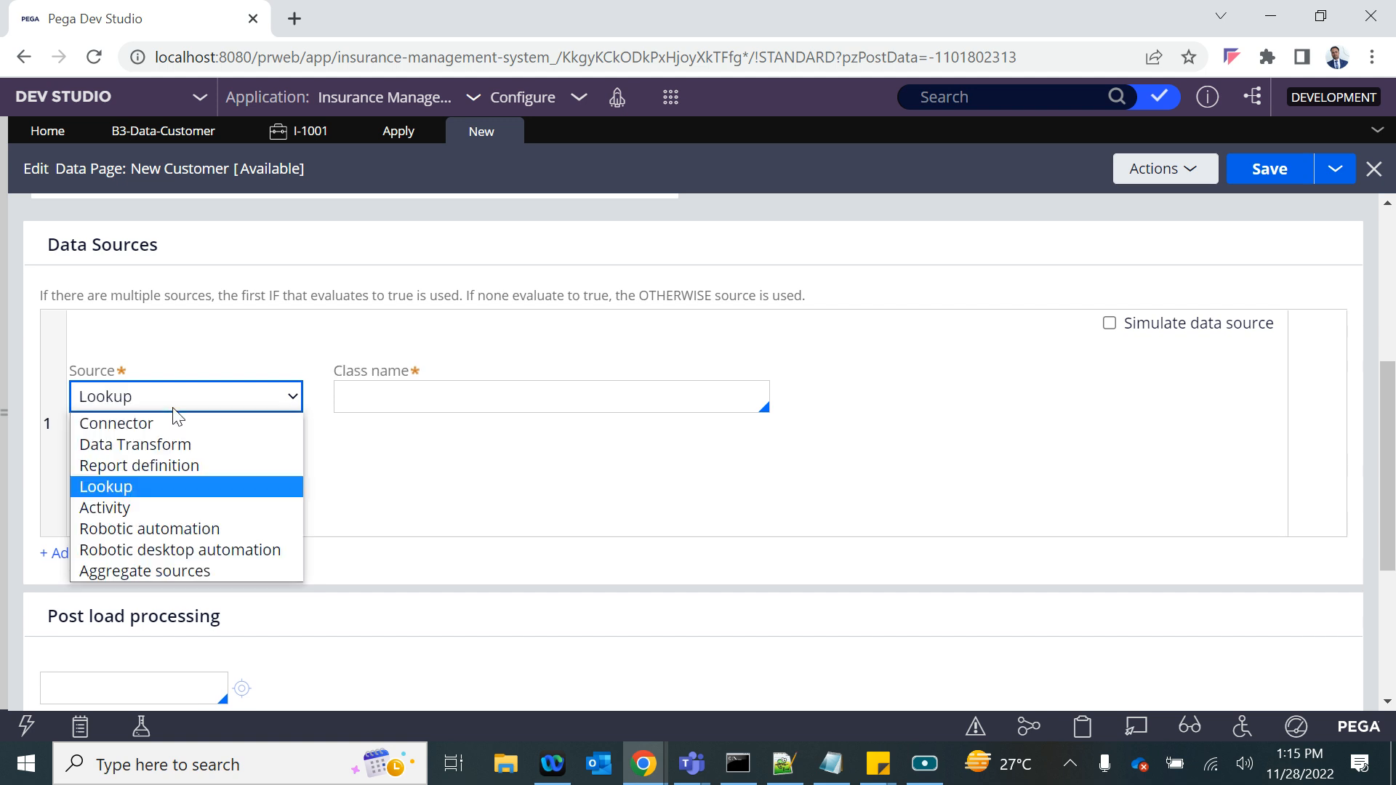
{"action": "left_click", "coordinate": [137, 506]}
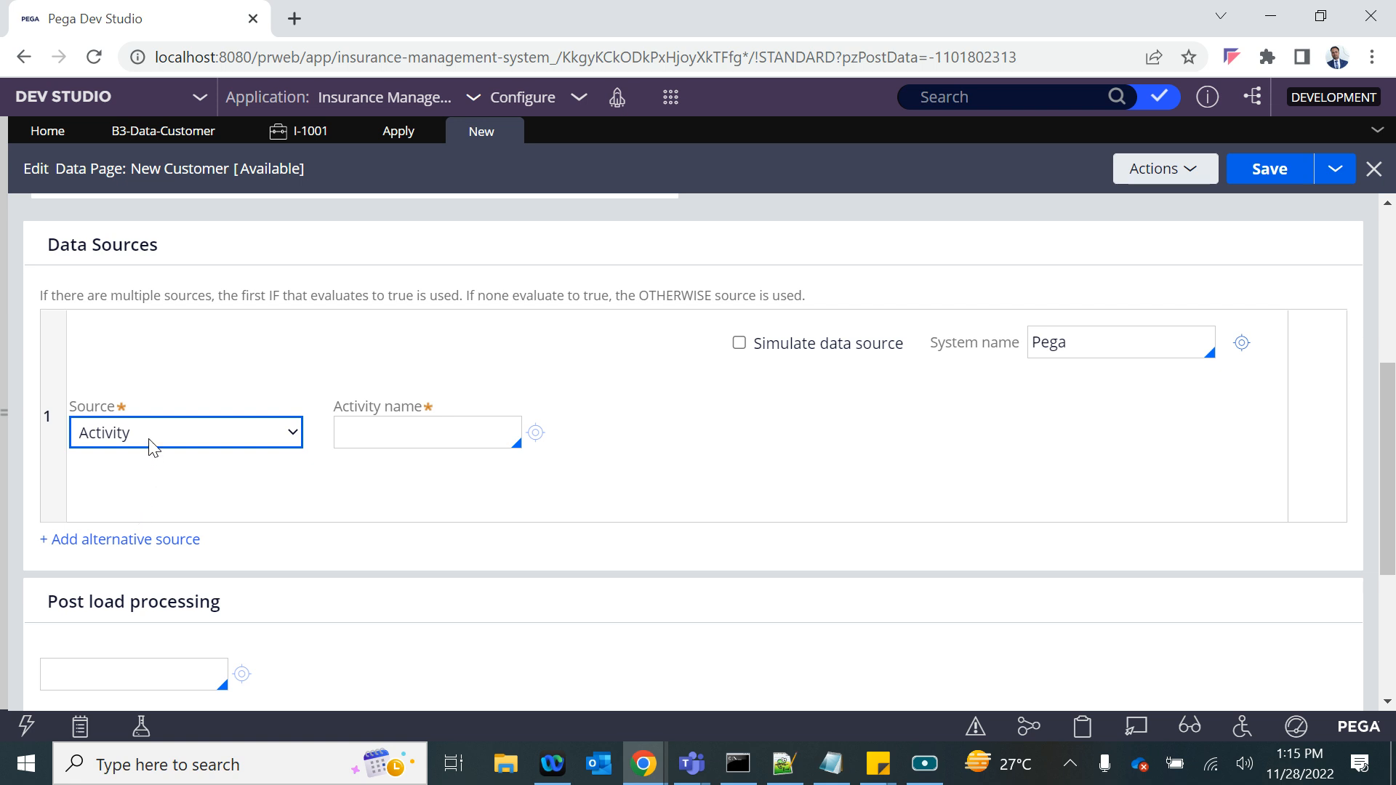
{"action": "left_click", "coordinate": [149, 439]}
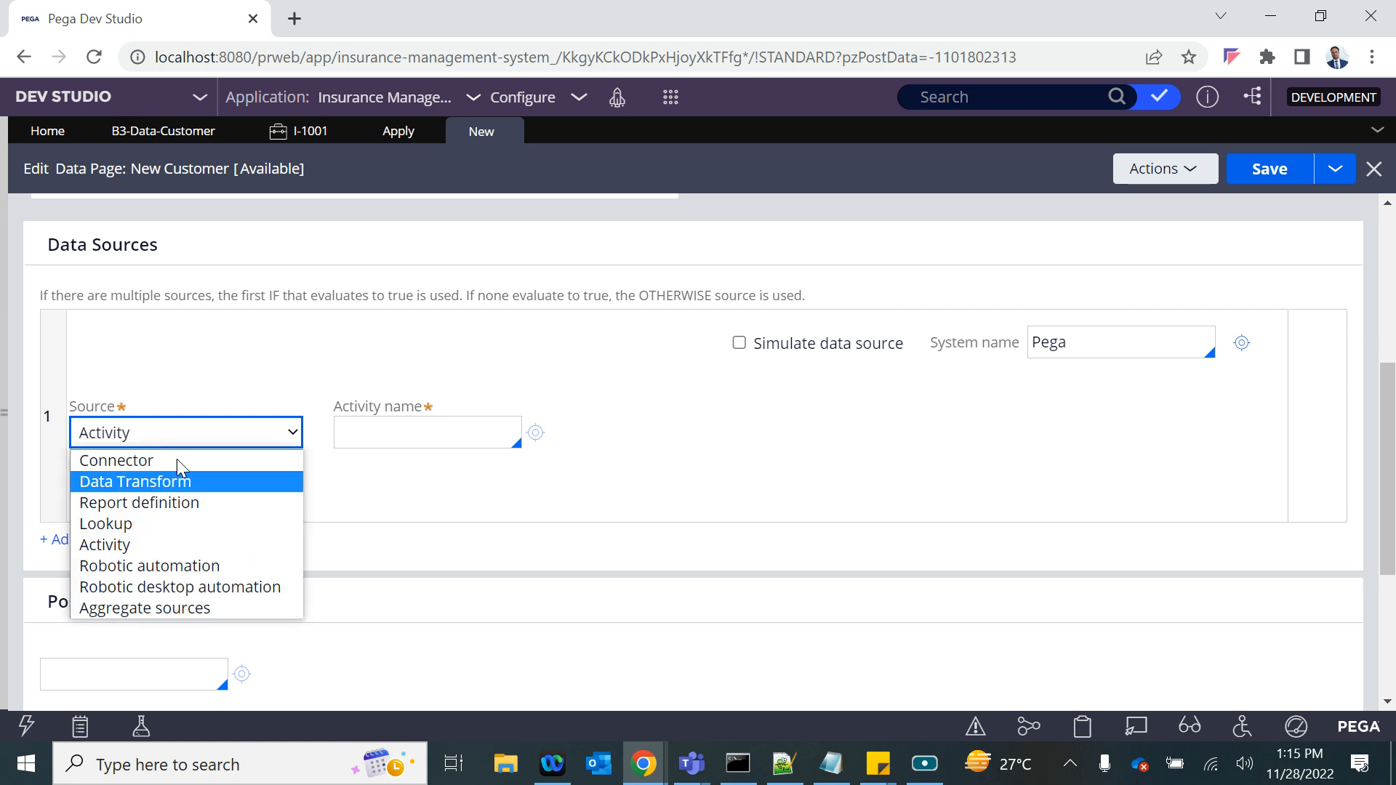
{"action": "left_click", "coordinate": [460, 350]}
- Set the New Customer data page's source to Data Transform
{"action": "scroll", "coordinate": [460, 350], "scroll_direction": "up", "scroll_amount": 5}
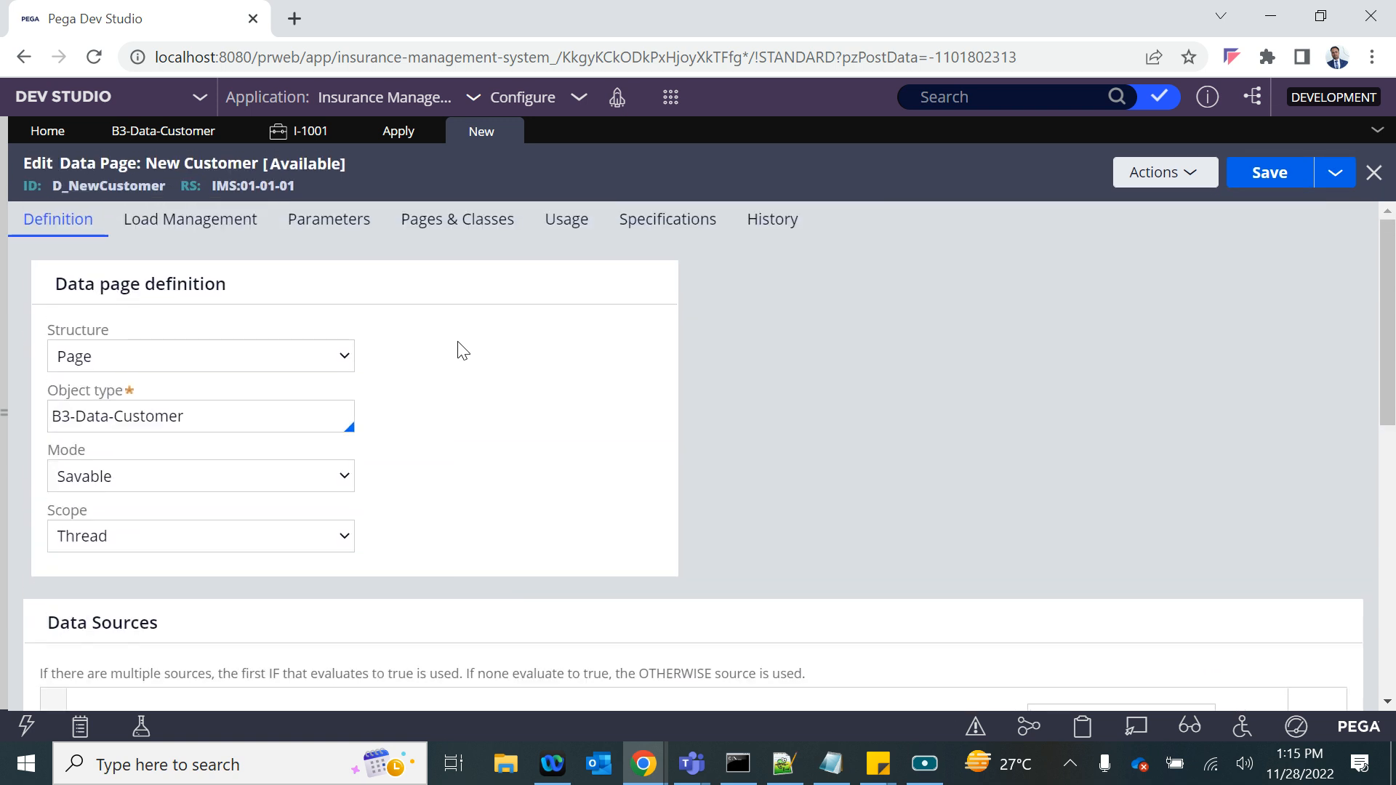
{"action": "scroll", "coordinate": [457, 343], "scroll_direction": "down", "scroll_amount": 5}
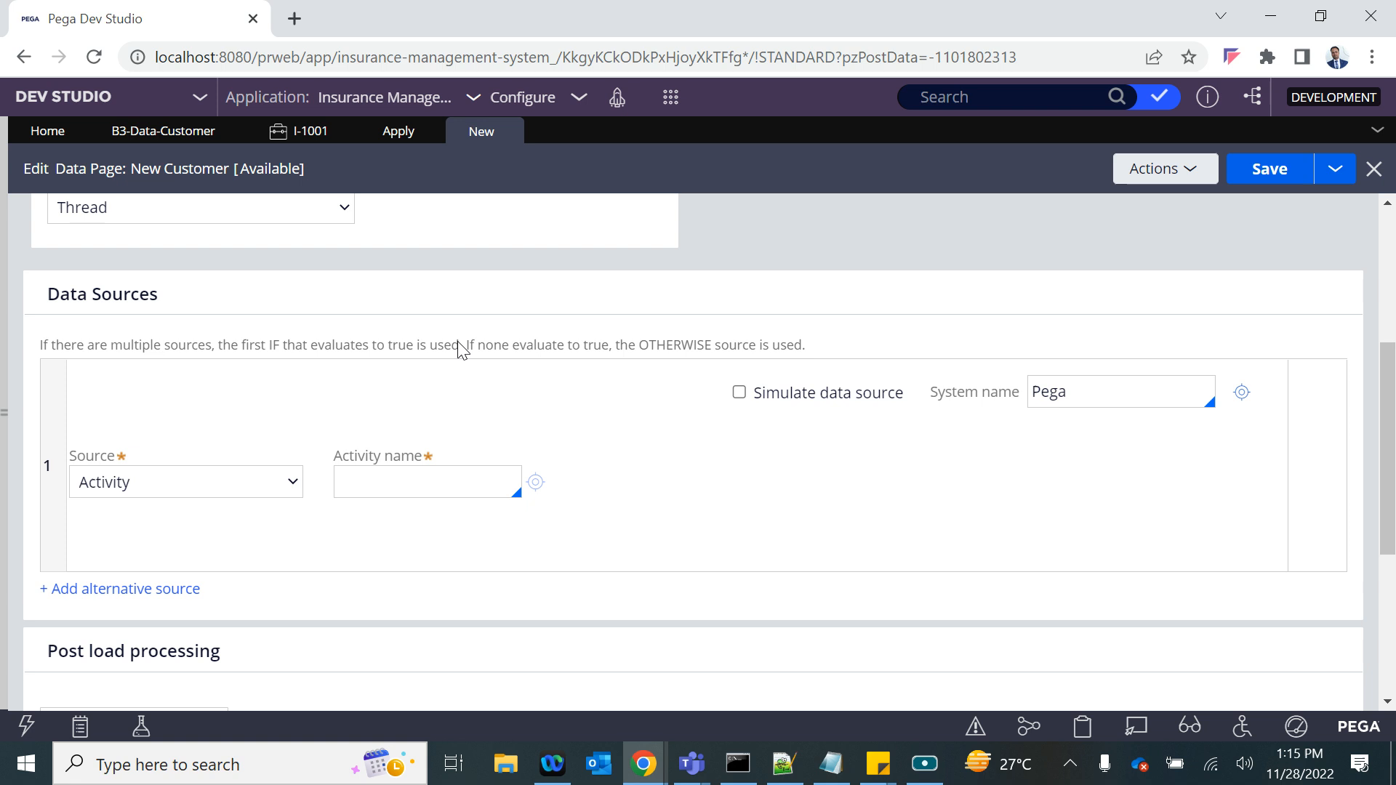
{"action": "left_click", "coordinate": [204, 486]}
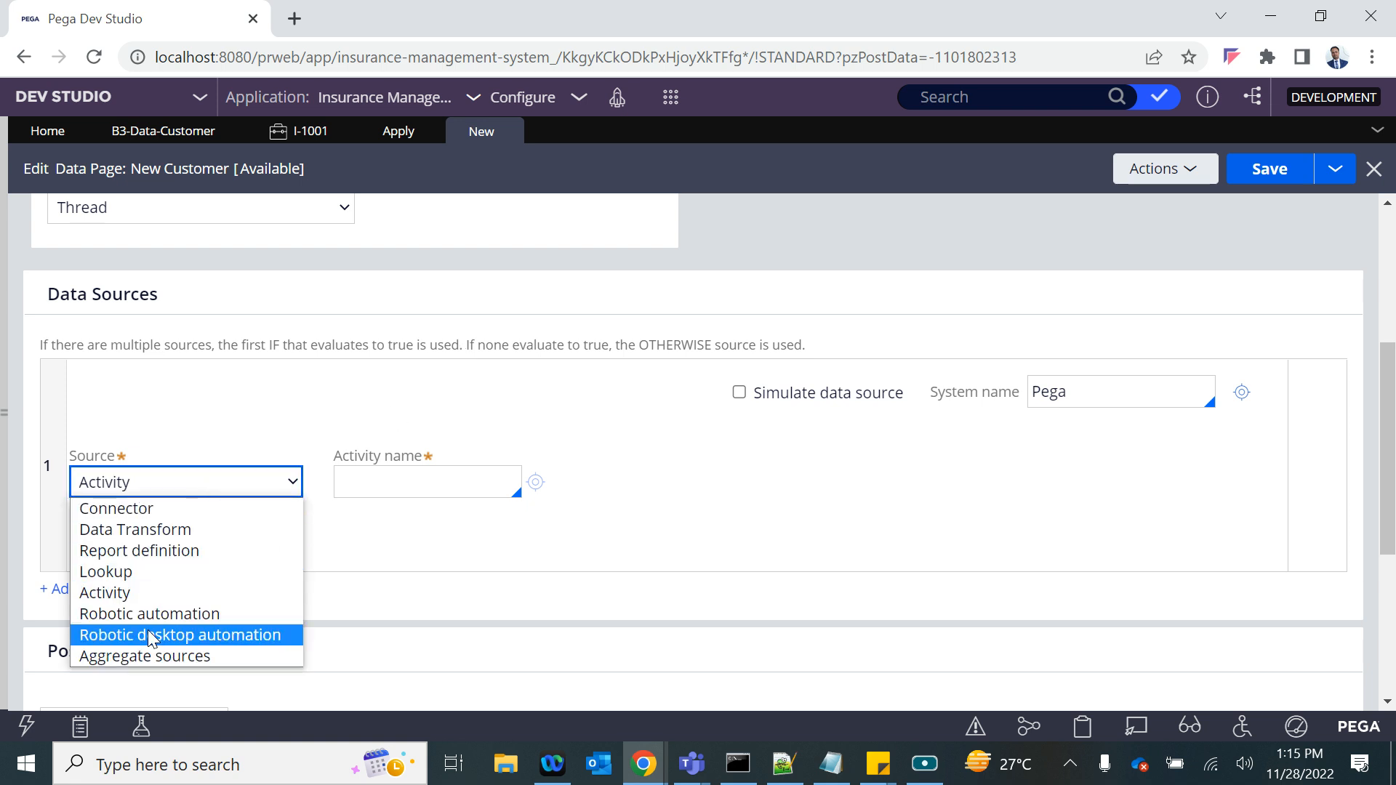
{"action": "left_click", "coordinate": [107, 529]}
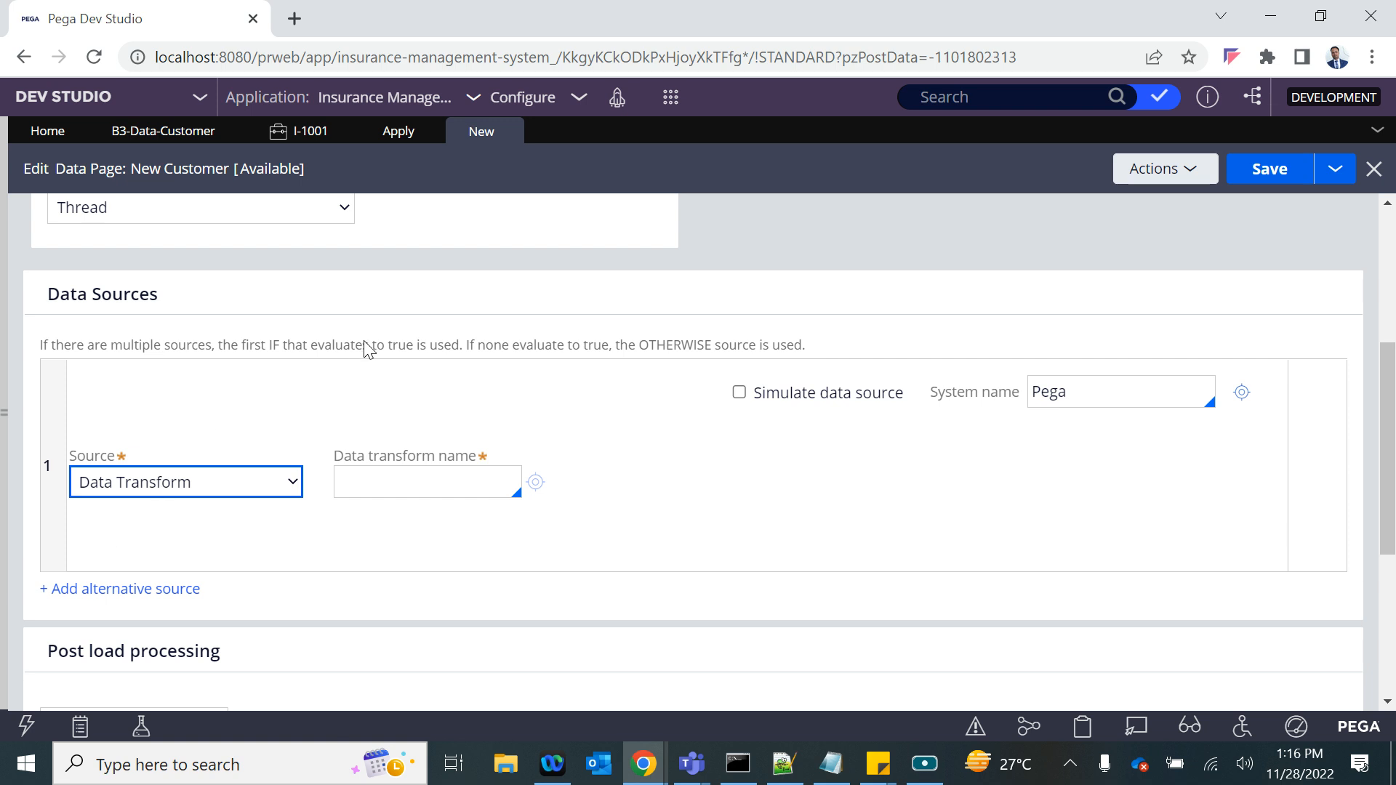
- Check the new-customer fields on the Insurance Plan case's Apply form and return to the New Customer data page
{"action": "scroll", "coordinate": [364, 340], "scroll_direction": "up", "scroll_amount": 5}
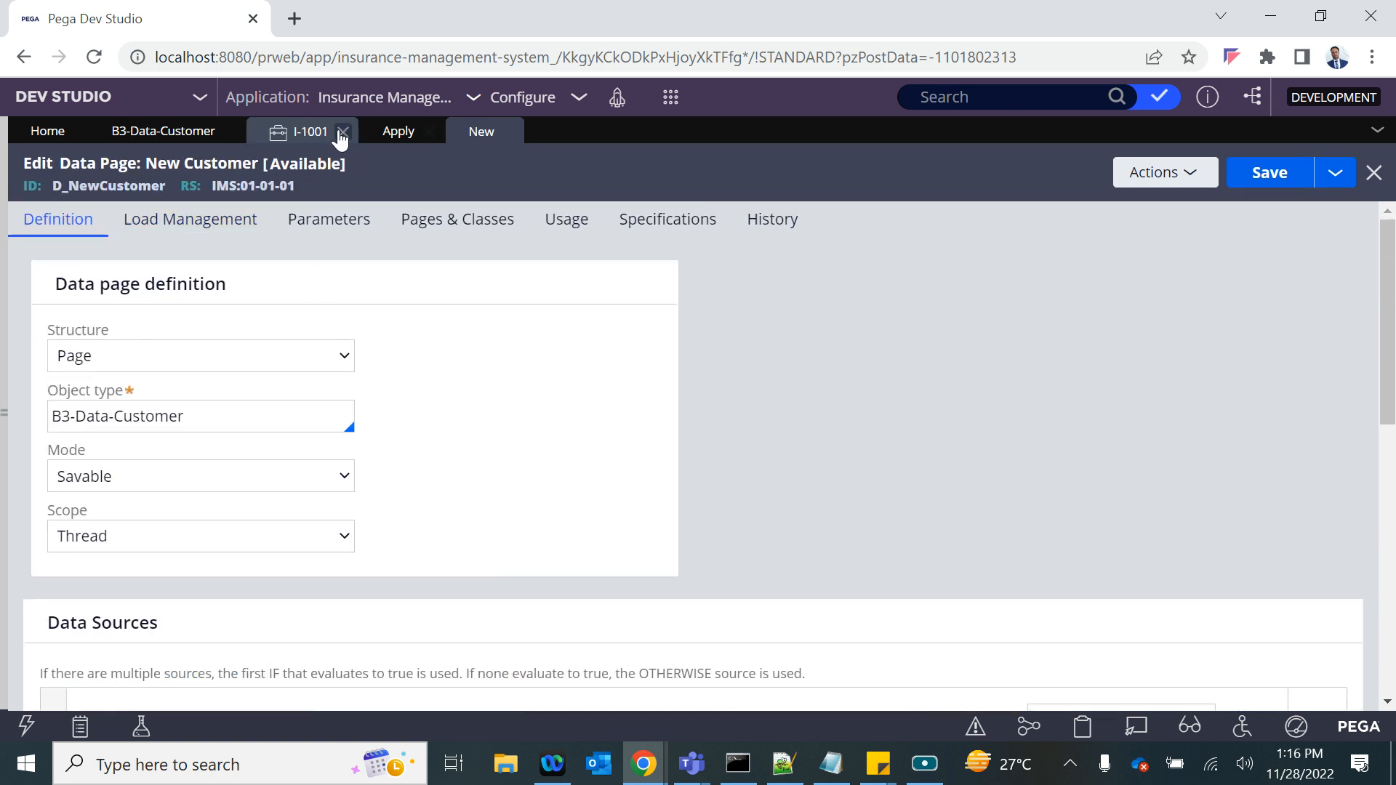
{"action": "left_click", "coordinate": [310, 133]}
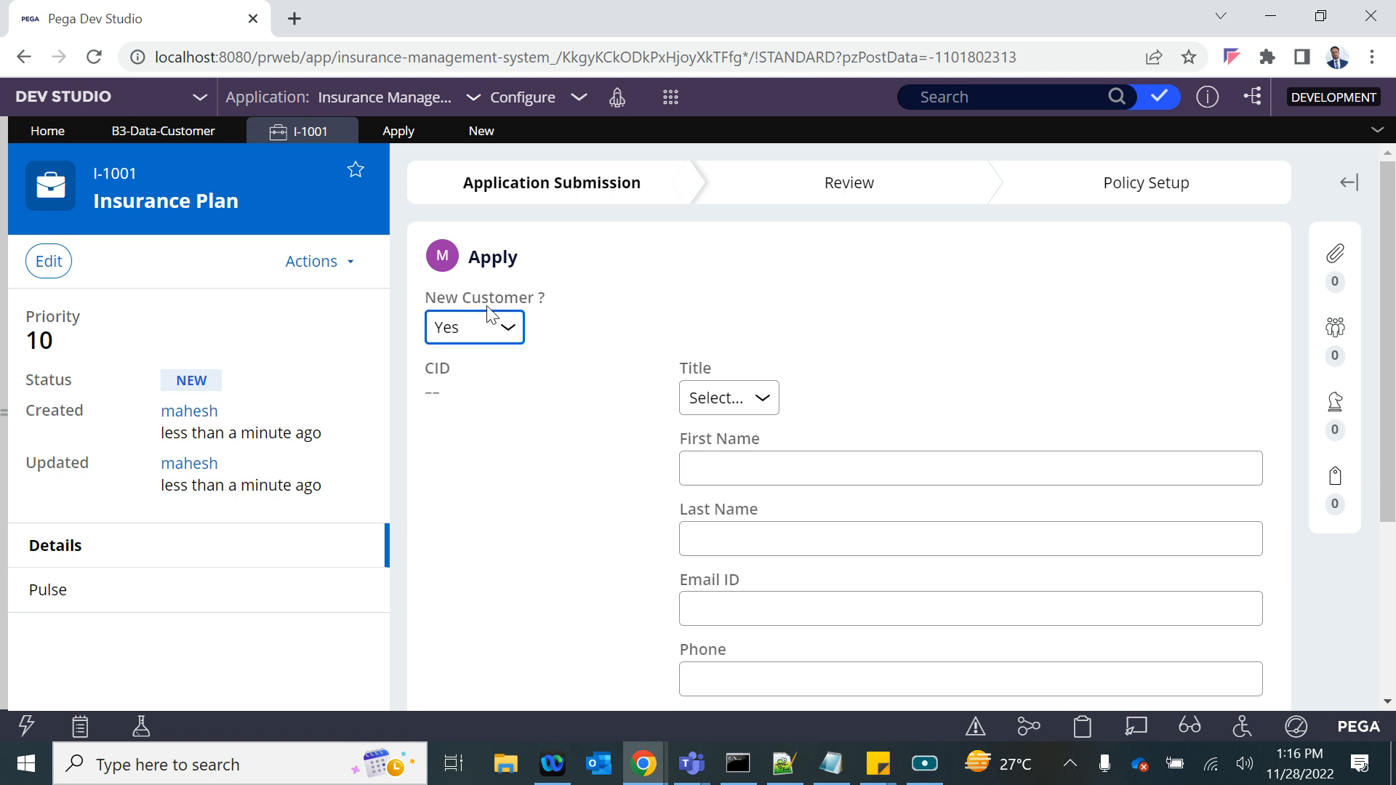
{"action": "left_click", "coordinate": [465, 133]}
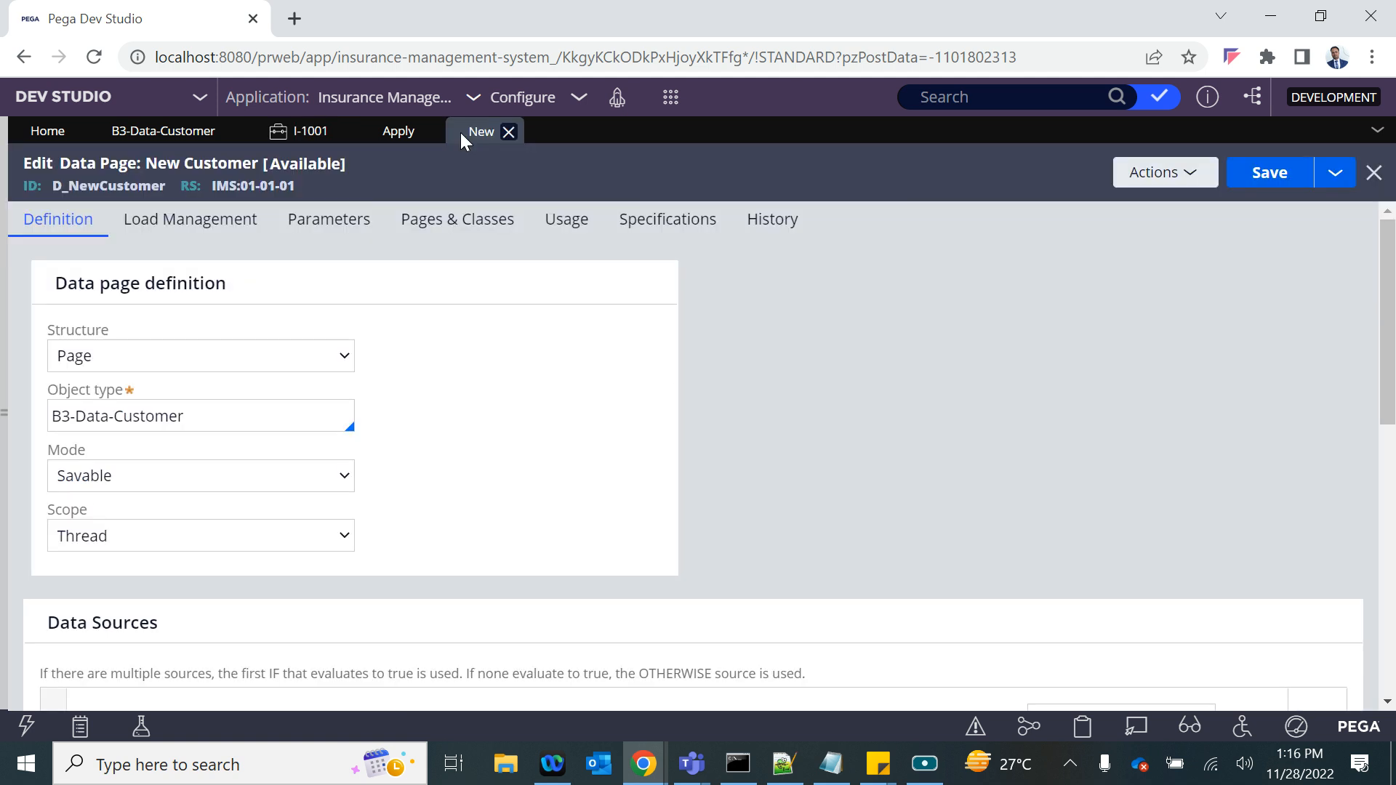
- Add a required String parameter named CID, with description CID, to the New Customer data page
{"action": "left_click", "coordinate": [307, 237]}
{"action": "left_click", "coordinate": [122, 474]}
{"action": "type", "text": "CID"}
{"action": "left_click", "coordinate": [286, 466]}
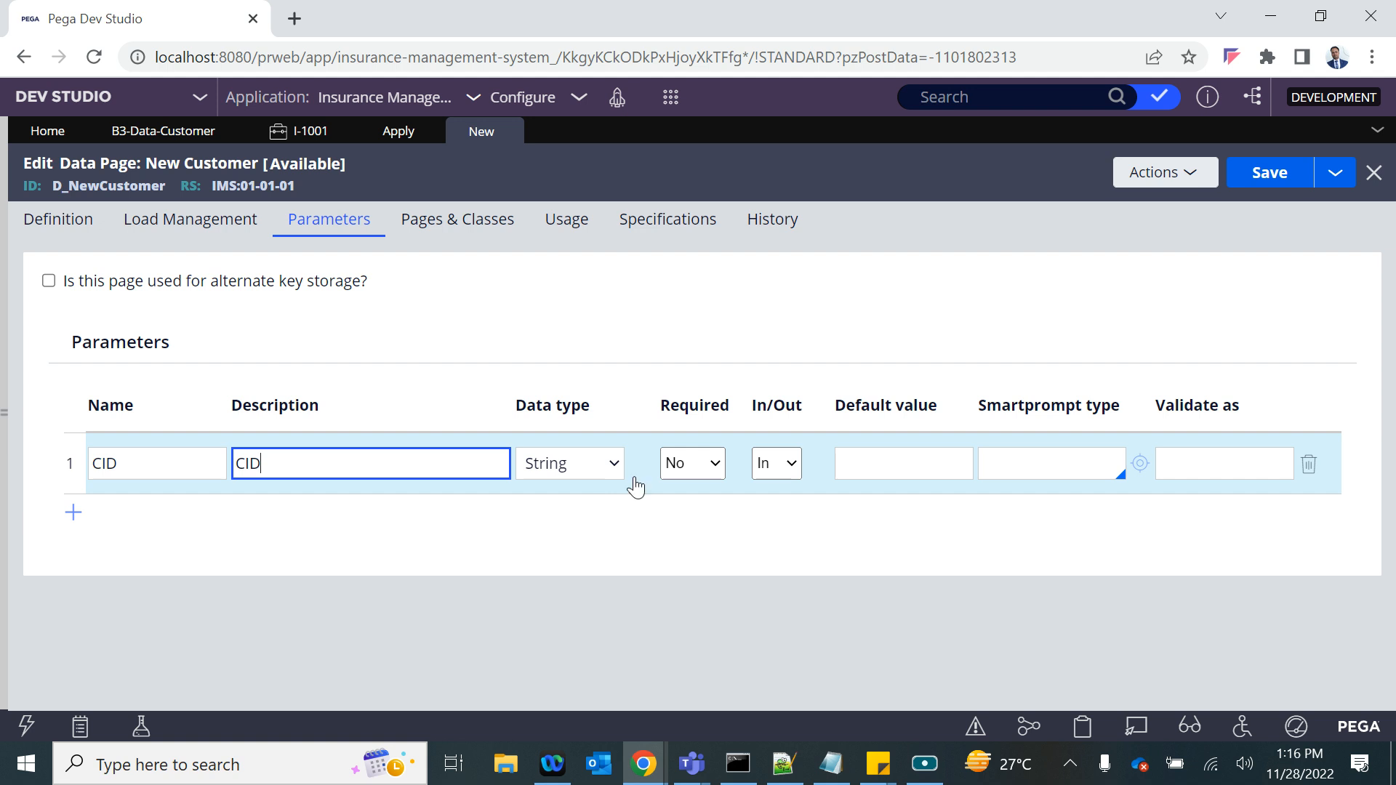
{"action": "left_click", "coordinate": [613, 465]}
{"action": "left_click", "coordinate": [708, 472]}
{"action": "left_click", "coordinate": [683, 486]}
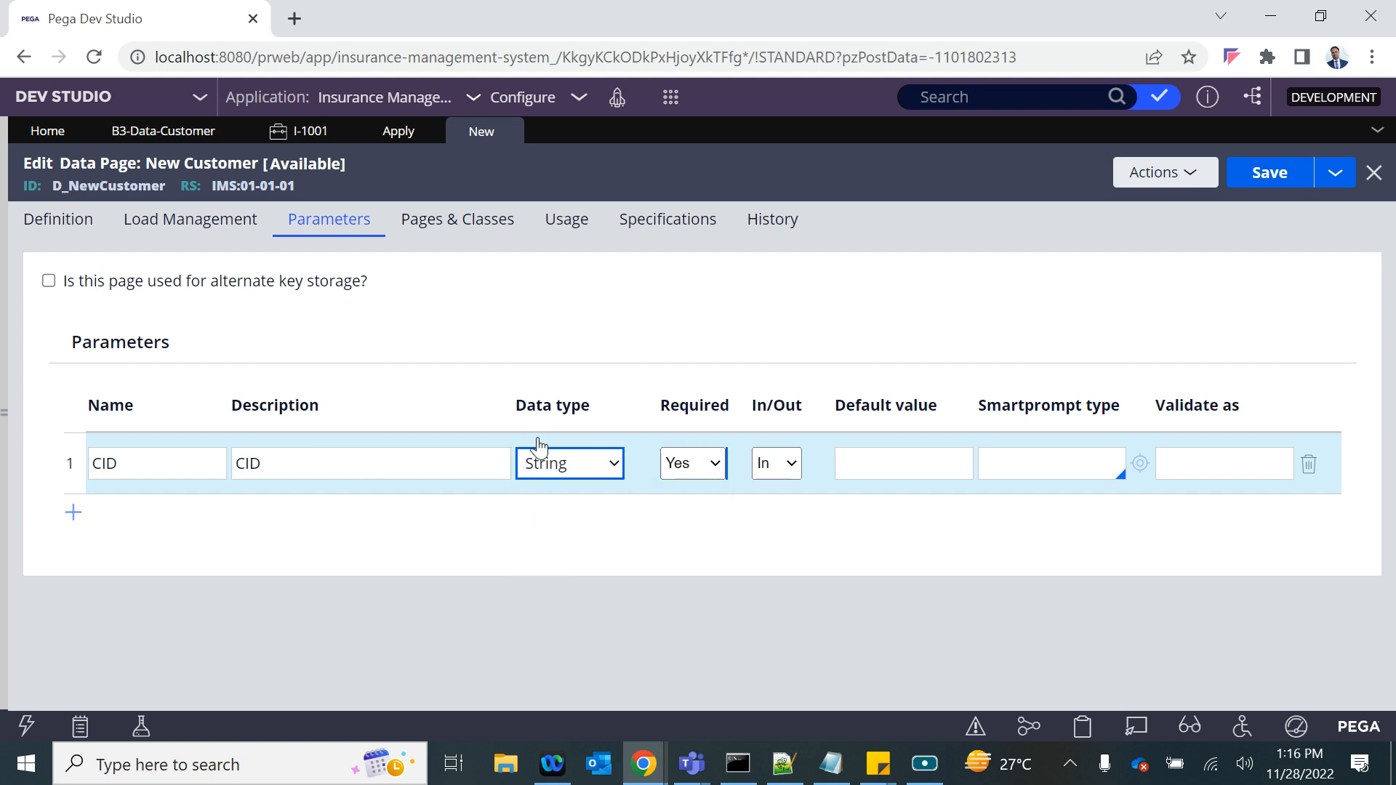
- Enter NewCustomerRecord as the data transform name in the data page's source definition
{"action": "left_click", "coordinate": [80, 234]}
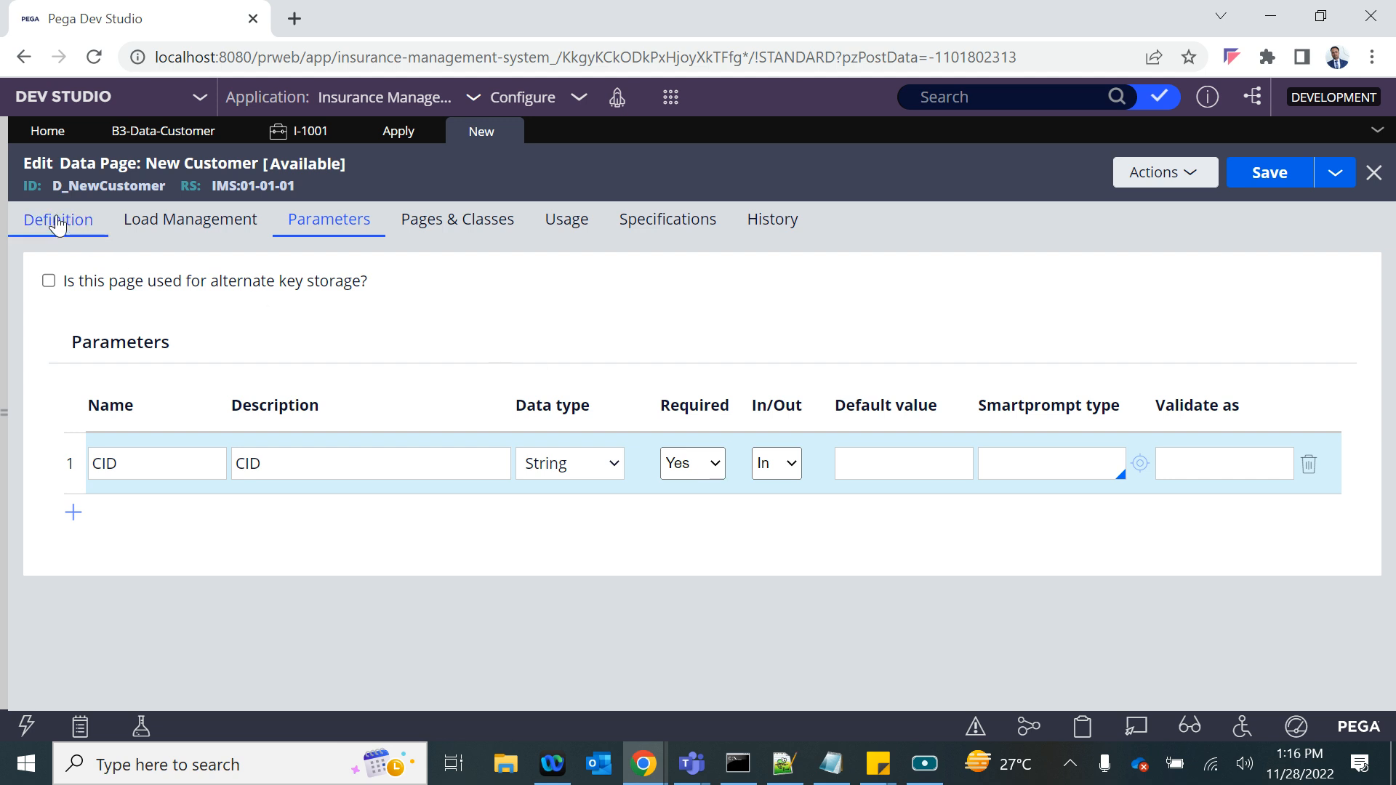
{"action": "scroll", "coordinate": [390, 445], "scroll_direction": "down", "scroll_amount": 2}
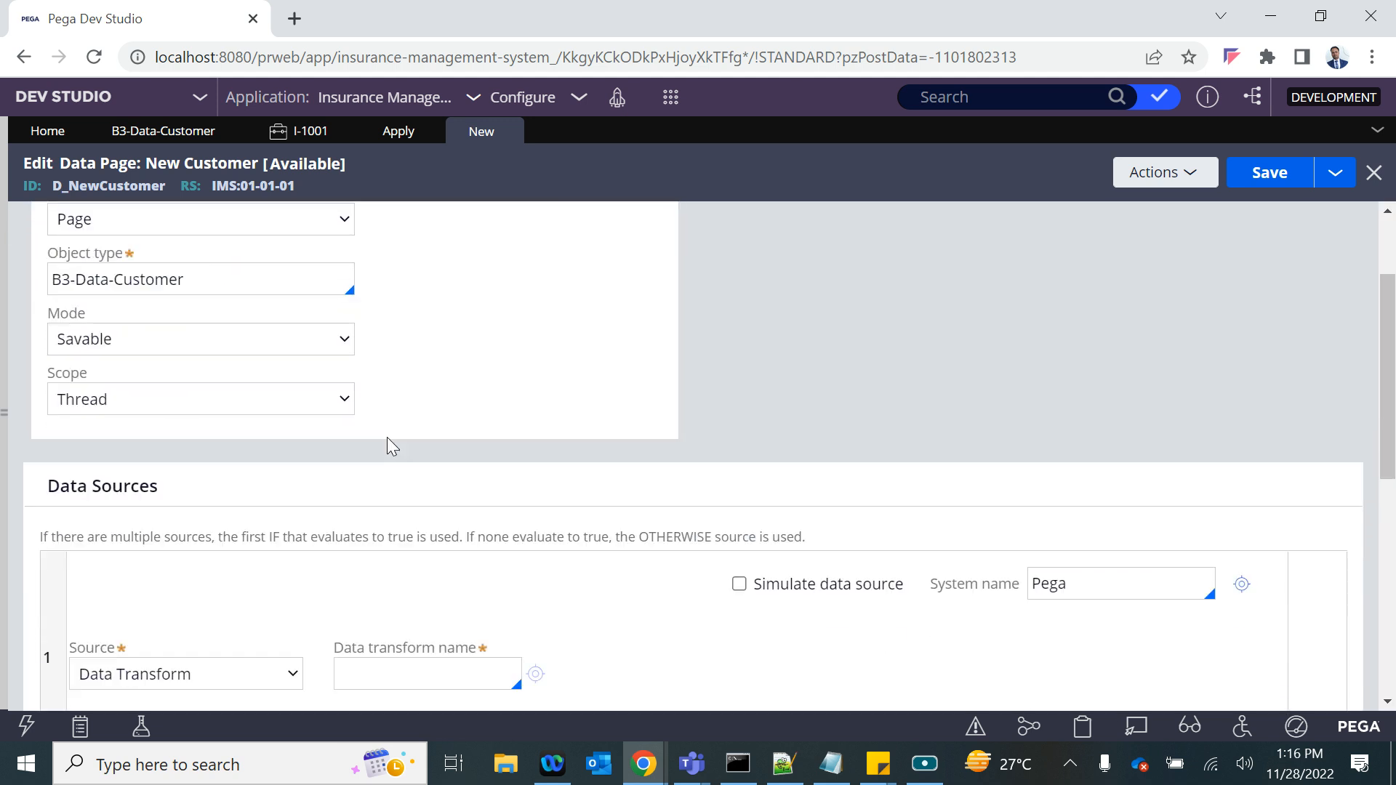
{"action": "scroll", "coordinate": [363, 479], "scroll_direction": "down", "scroll_amount": 1}
{"action": "left_click", "coordinate": [355, 553]}
{"action": "type", "text": "NBe"}
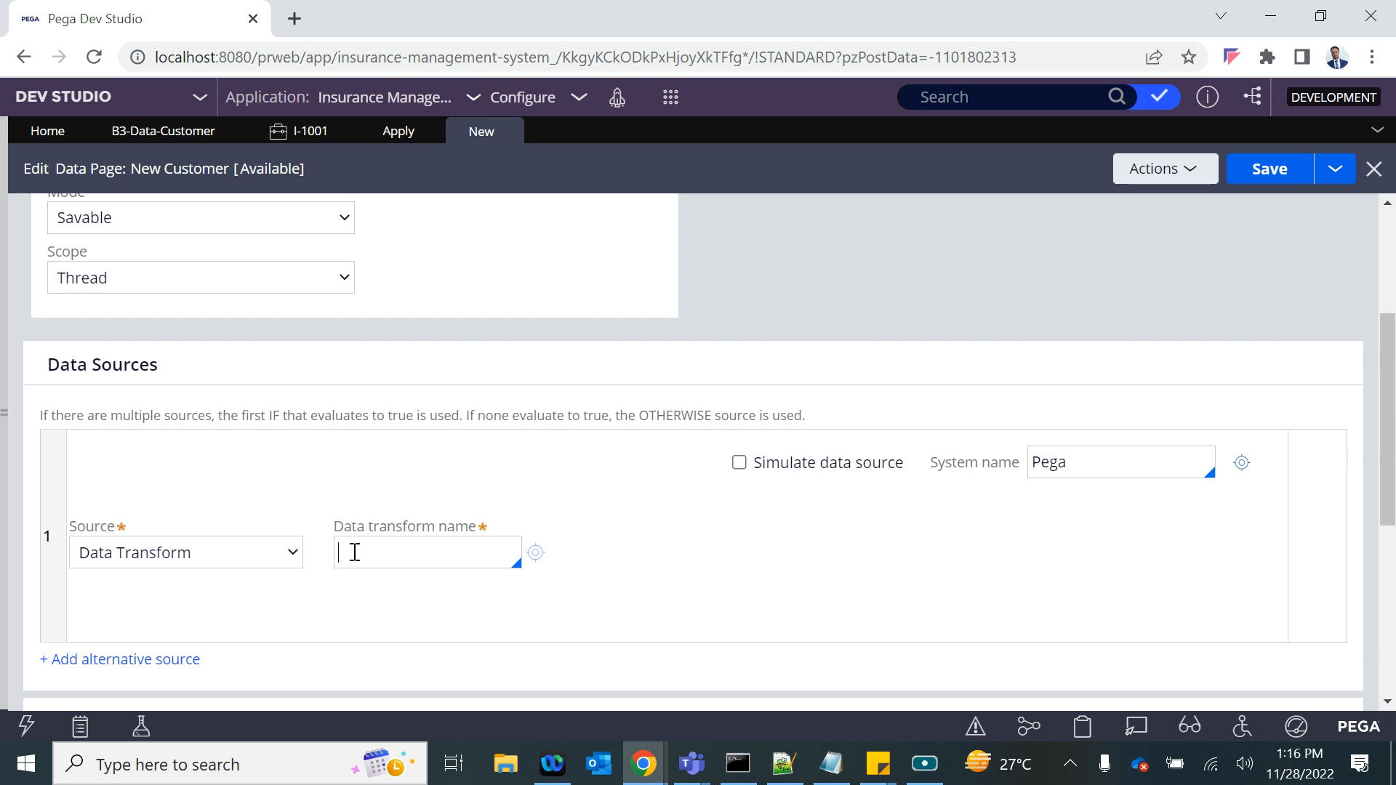
{"action": "type", "text": "Customerrecord"}
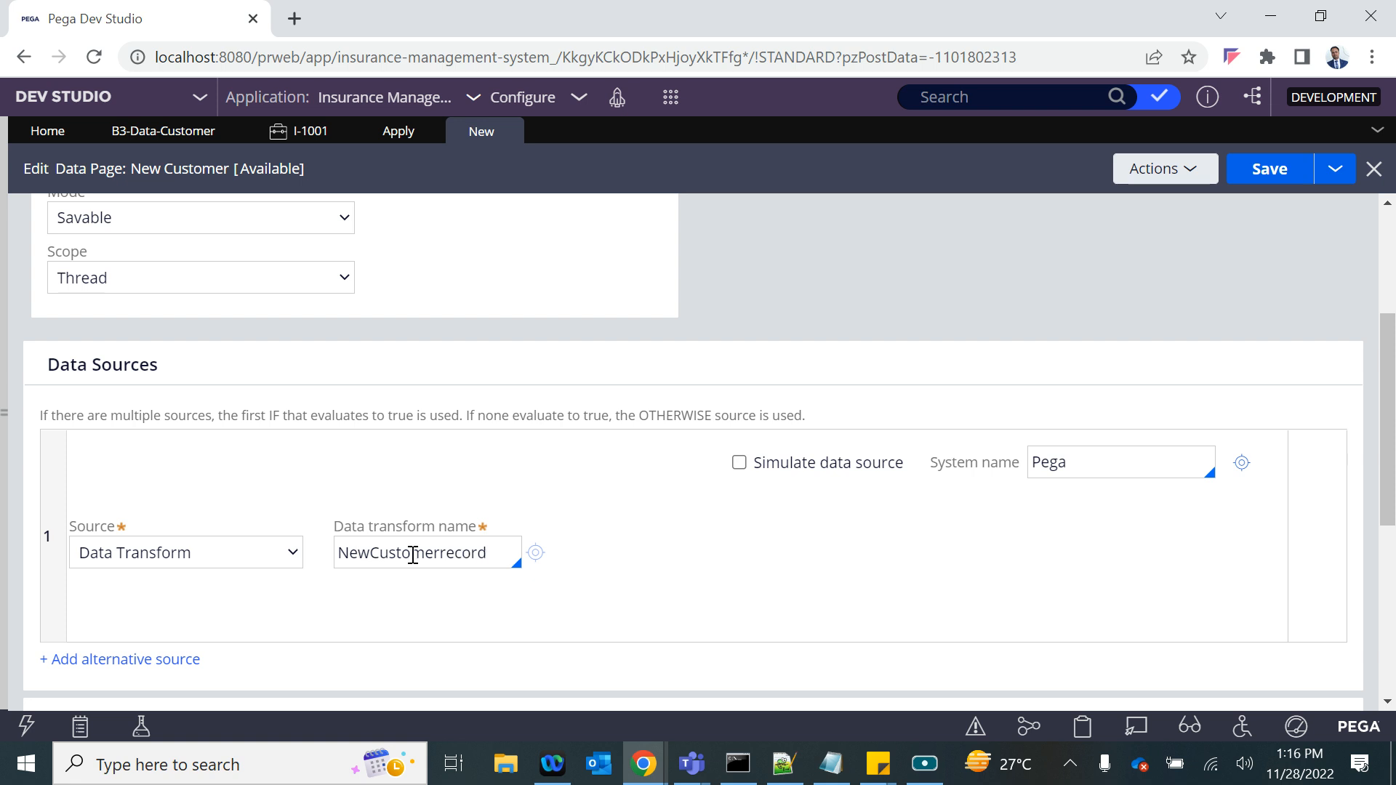
{"action": "left_click", "coordinate": [447, 554]}
{"action": "key", "text": "BackSpace"}
{"action": "type", "text": "R"}
{"action": "scroll", "coordinate": [205, 444], "scroll_direction": "up", "scroll_amount": 3}
{"action": "scroll", "coordinate": [204, 440], "scroll_direction": "down", "scroll_amount": 4}
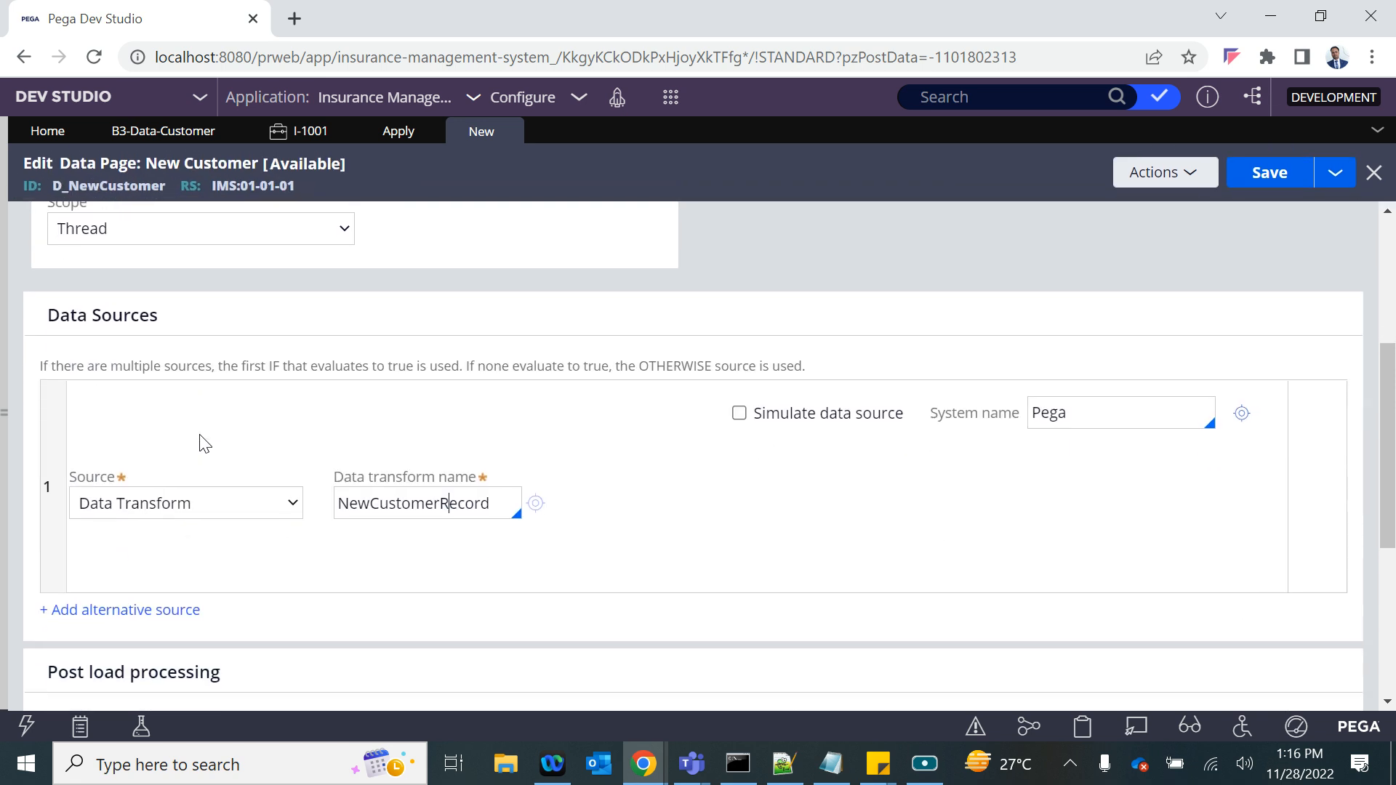
- Create and open the NewCustomerRecord data transform for the B3-Data-Customer class
{"action": "left_click", "coordinate": [537, 496]}
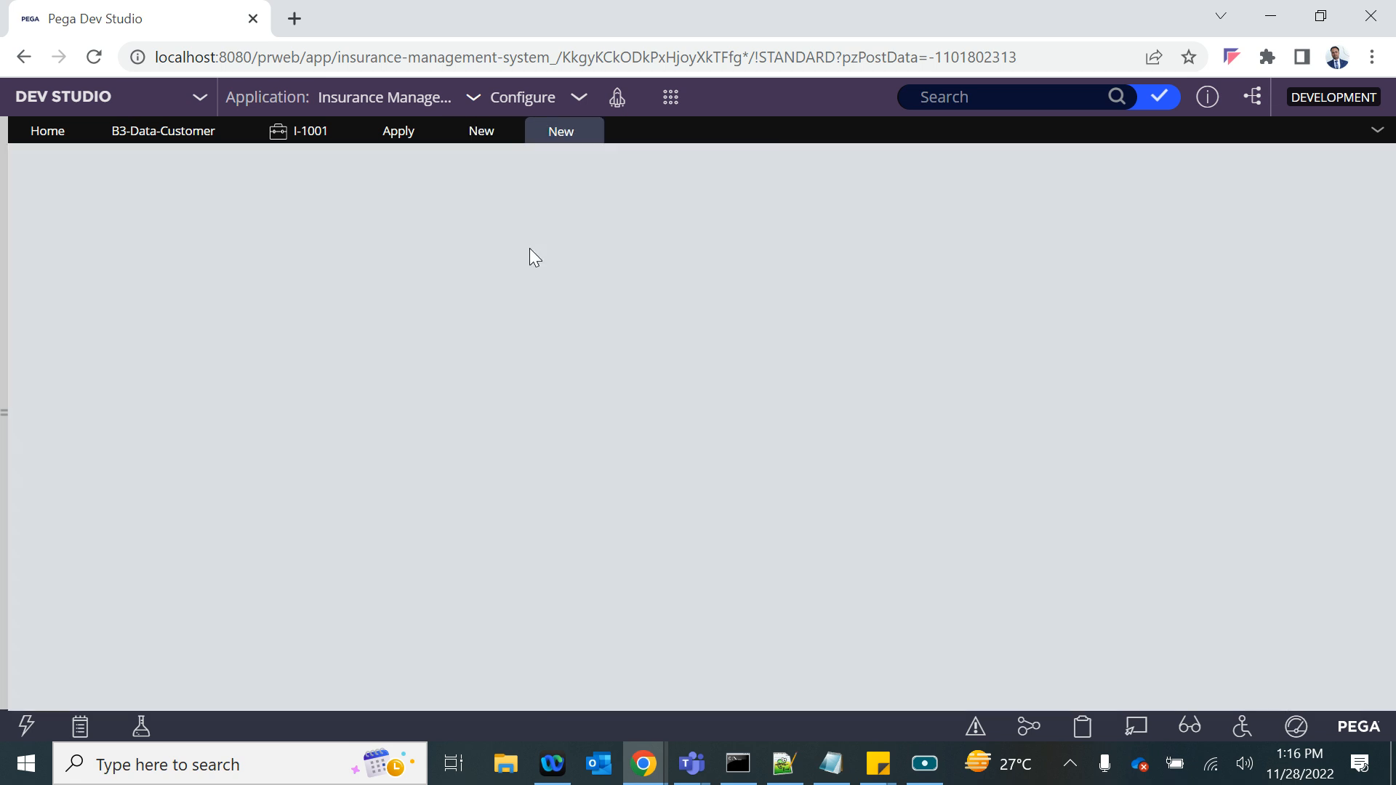
{"action": "left_click_drag", "start_coordinate": [673, 651], "coordinate": [420, 658]}
{"action": "left_click", "coordinate": [1241, 166]}
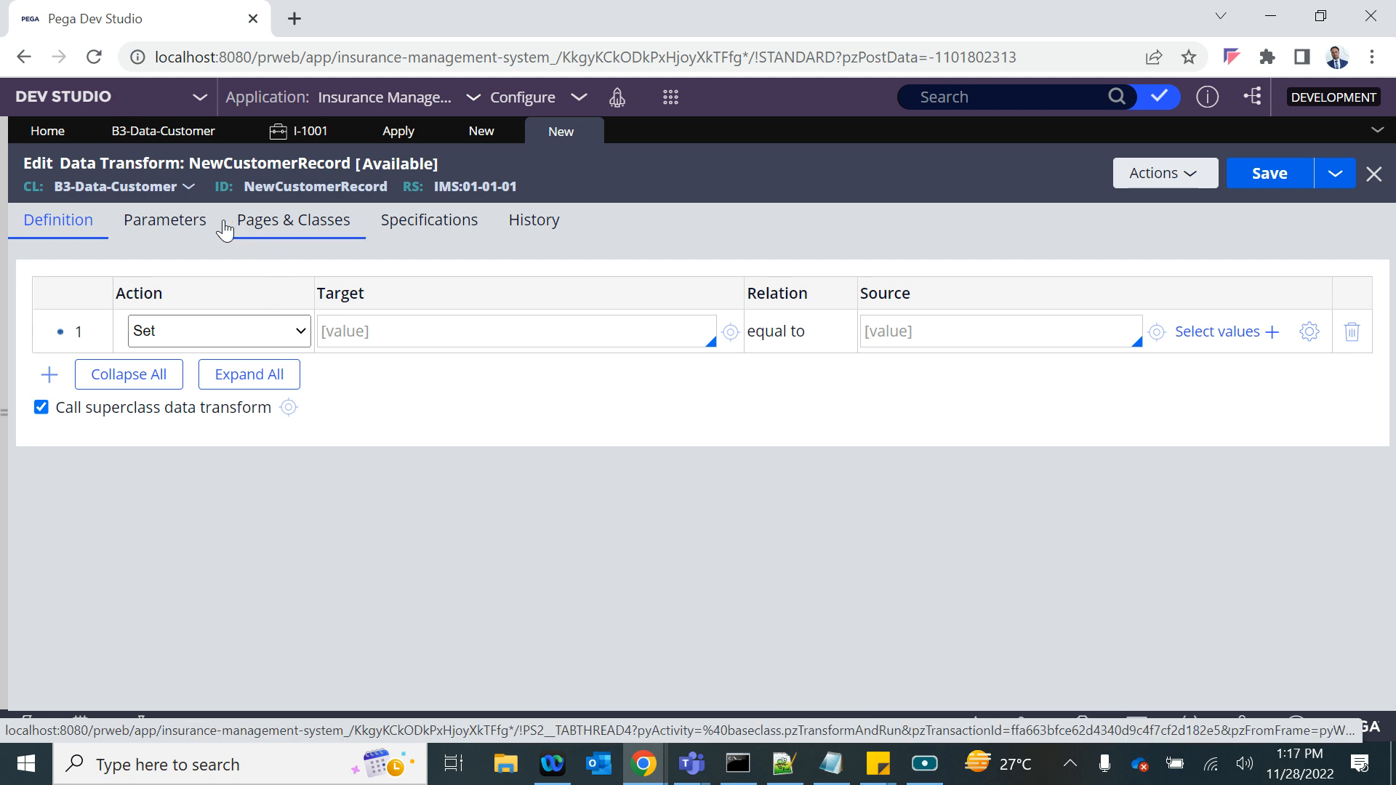
- Add a required String parameter named CID, with description CID, to the NewCustomerRecord data transform
{"action": "left_click", "coordinate": [163, 238]}
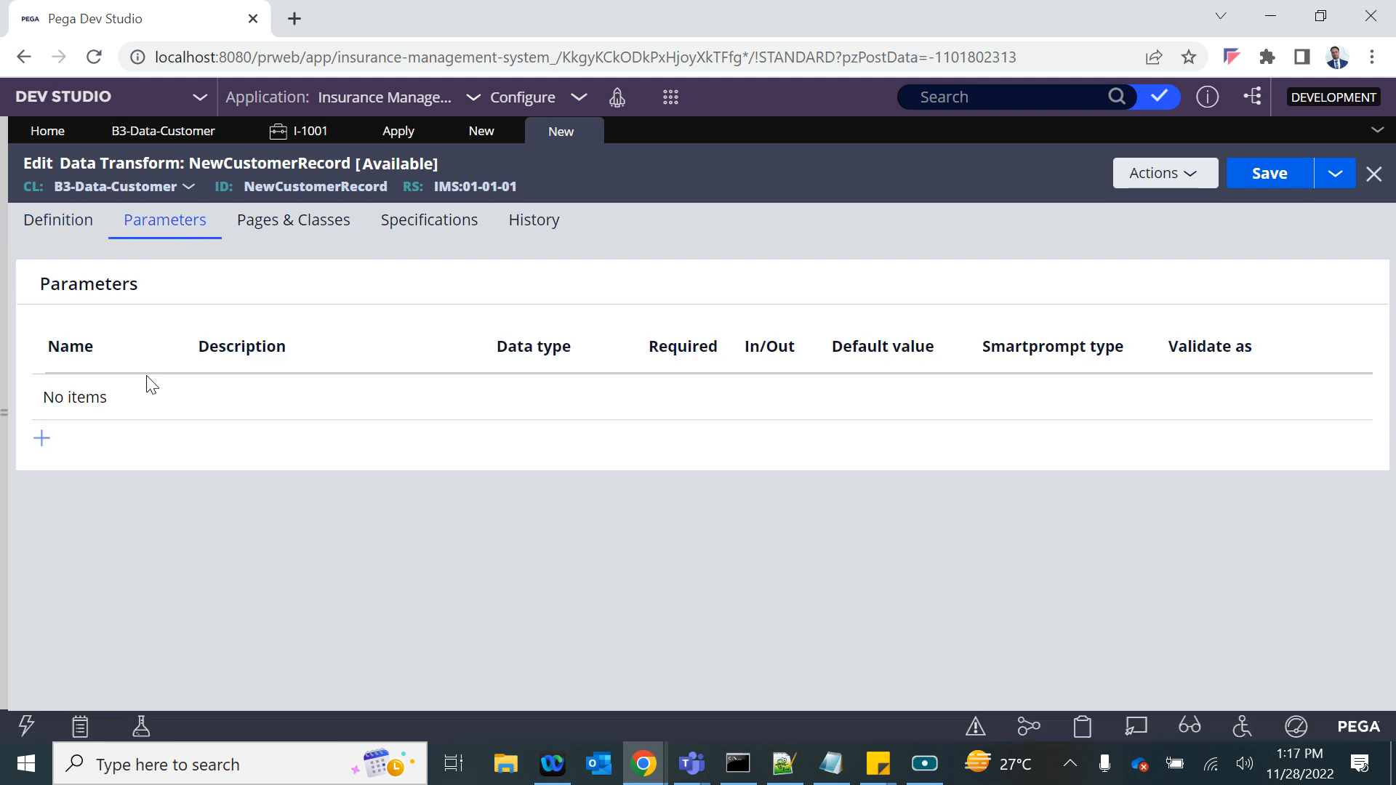
{"action": "left_click", "coordinate": [41, 443]}
{"action": "key", "text": "ctrl+a"}
{"action": "key", "text": "ctrl+c"}
{"action": "left_click", "coordinate": [349, 414]}
{"action": "key", "text": "ctrl+v"}
{"action": "left_click", "coordinate": [574, 403]}
{"action": "left_click", "coordinate": [676, 409]}
{"action": "left_click", "coordinate": [672, 428]}
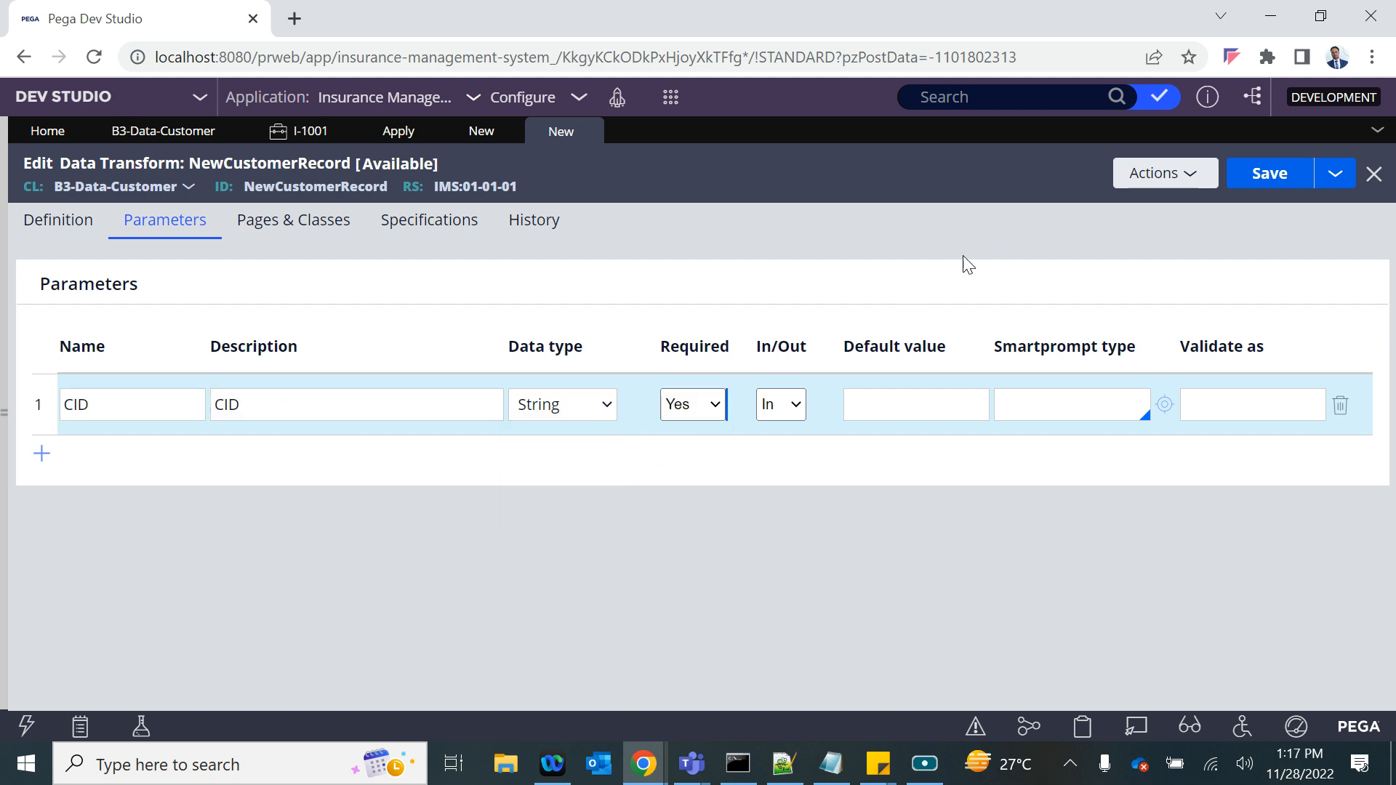
- Set the target .CID equal to param.CID in the NewCustomerRecord data transform and save it
{"action": "left_click", "coordinate": [64, 219]}
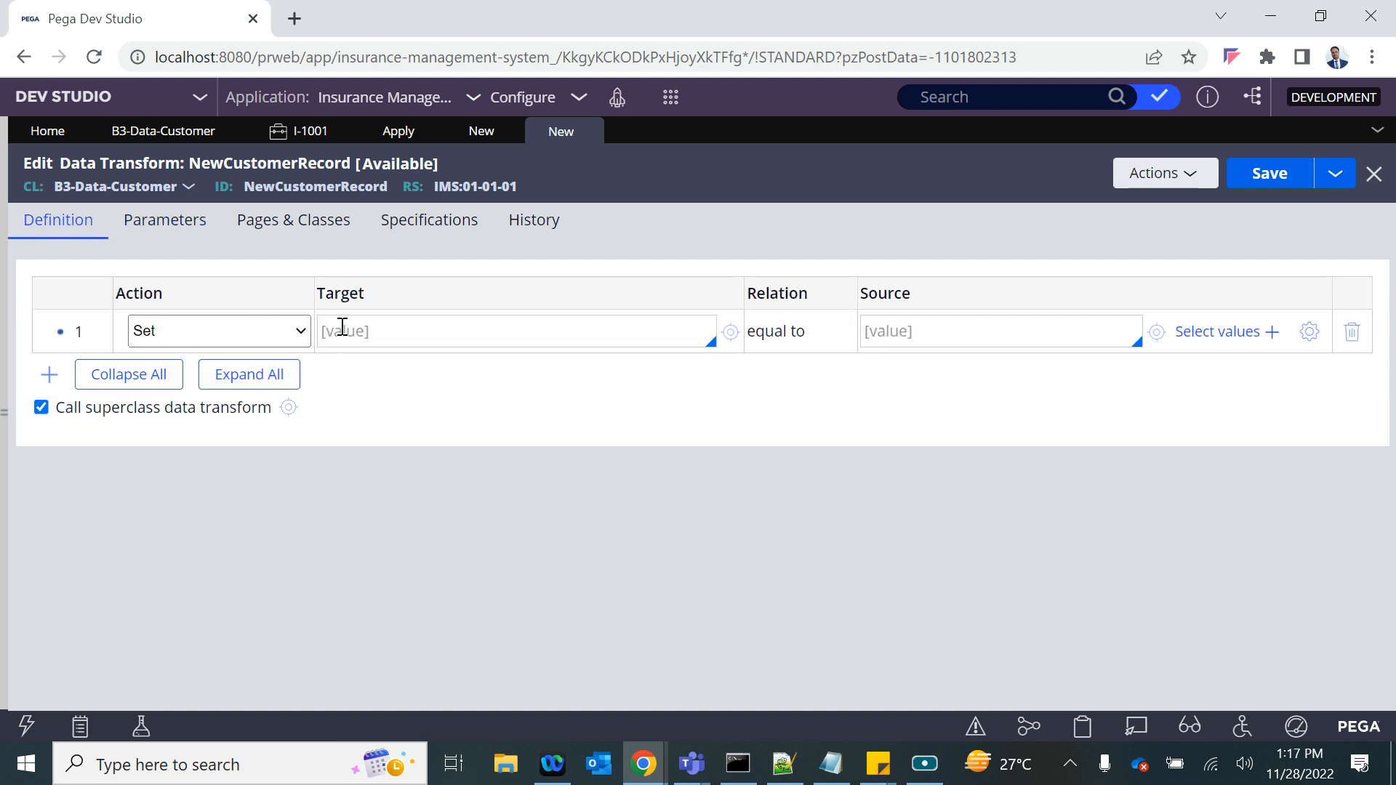
{"action": "type", "text": "."}
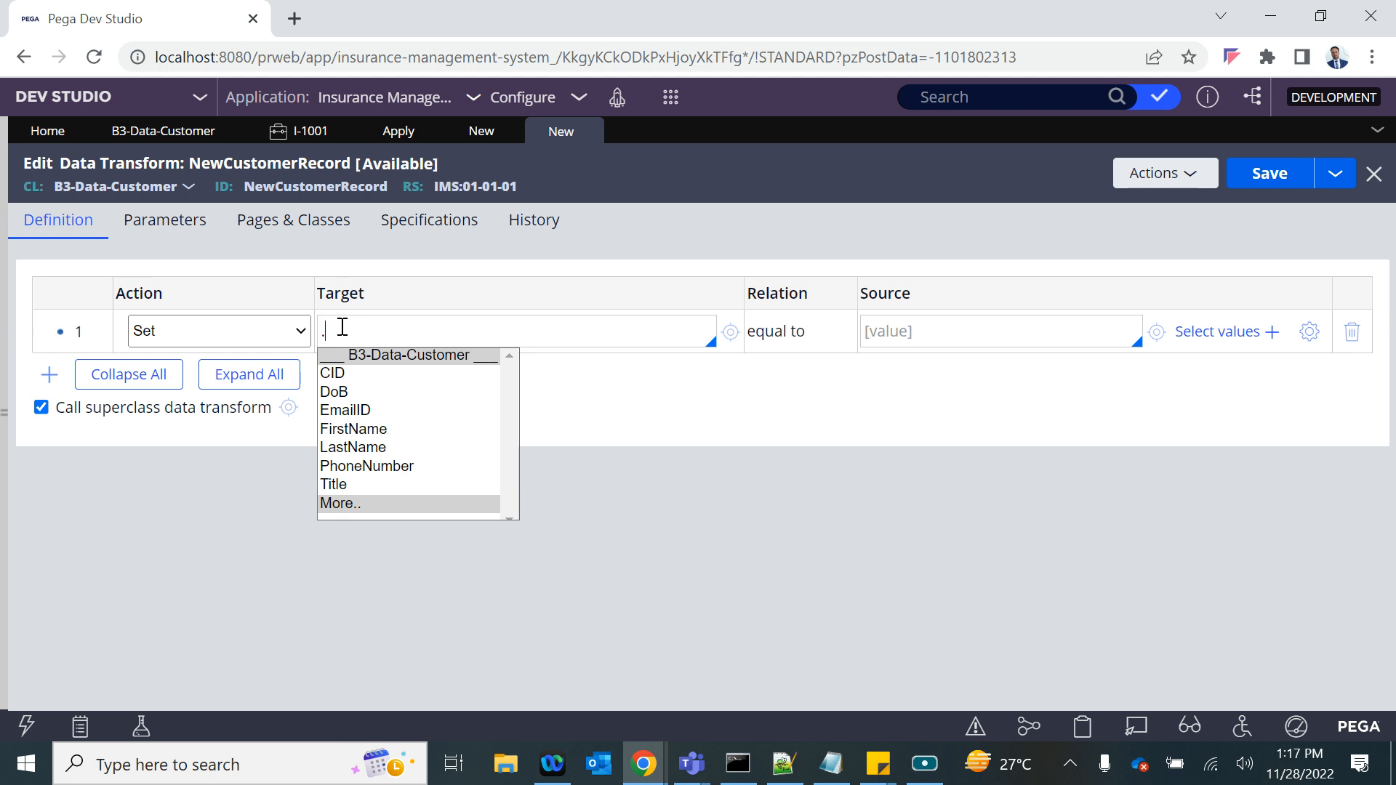
{"action": "key", "text": "Down"}
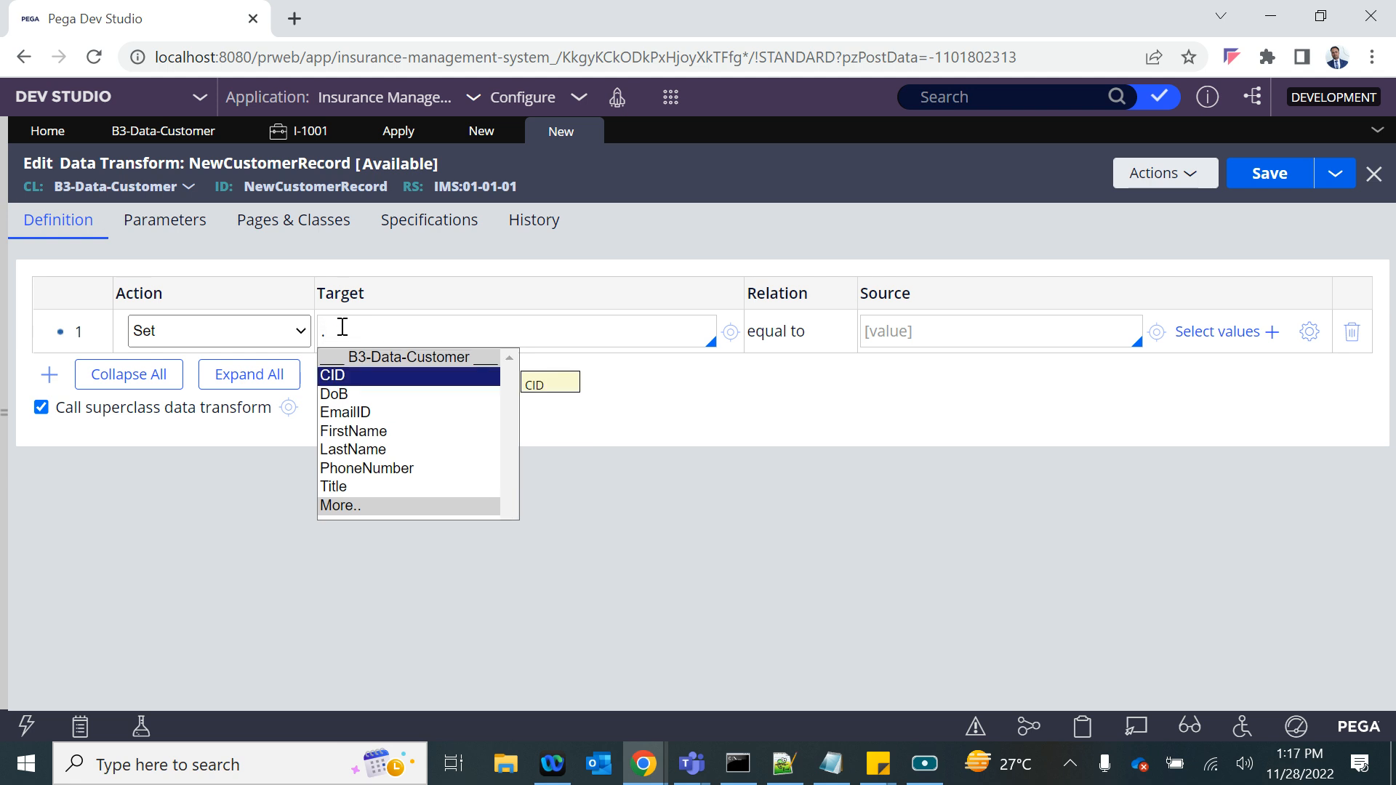
{"action": "key", "text": "Return"}
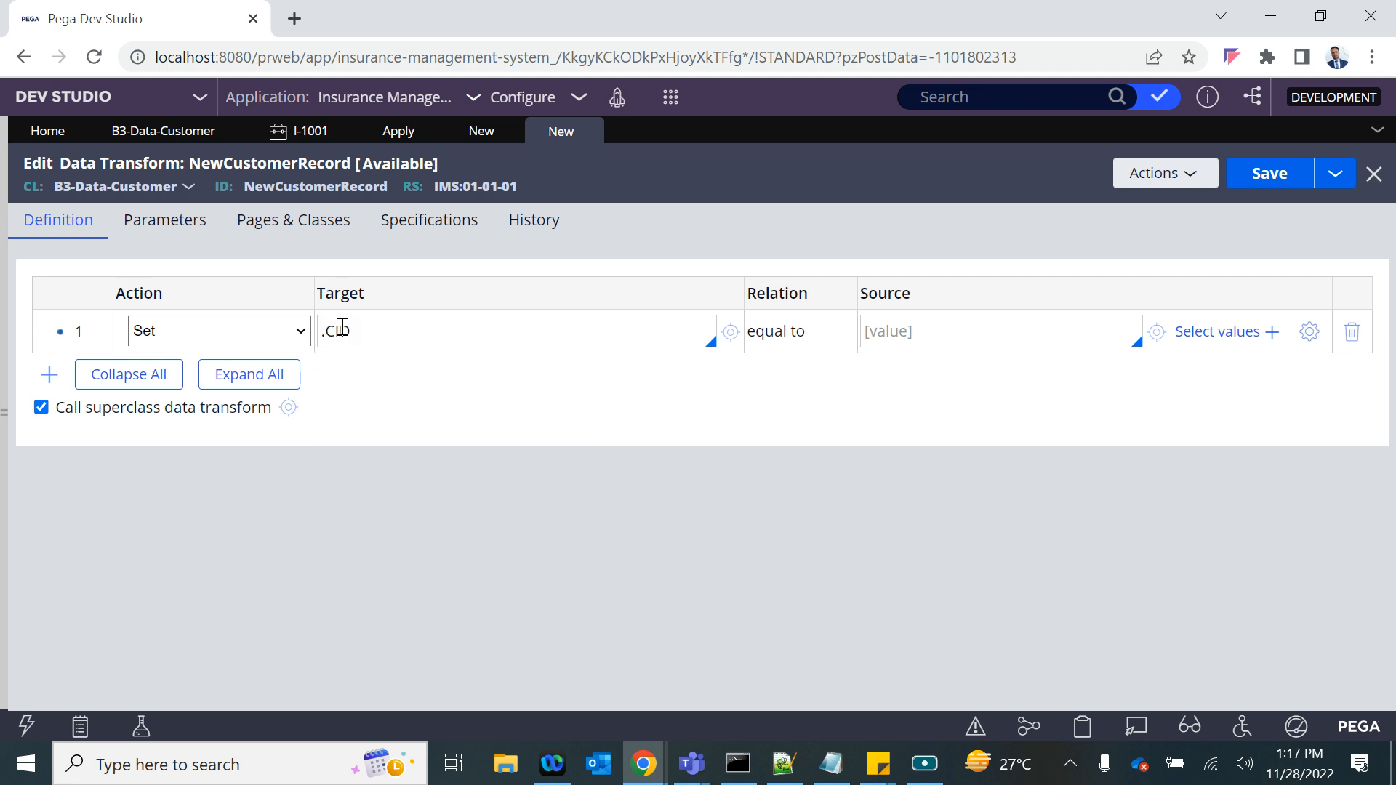
{"action": "left_click", "coordinate": [901, 334]}
{"action": "type", "text": "."}
{"action": "key", "text": "BackSpace"}
{"action": "type", "text": "param."}
{"action": "key", "text": "Down"}
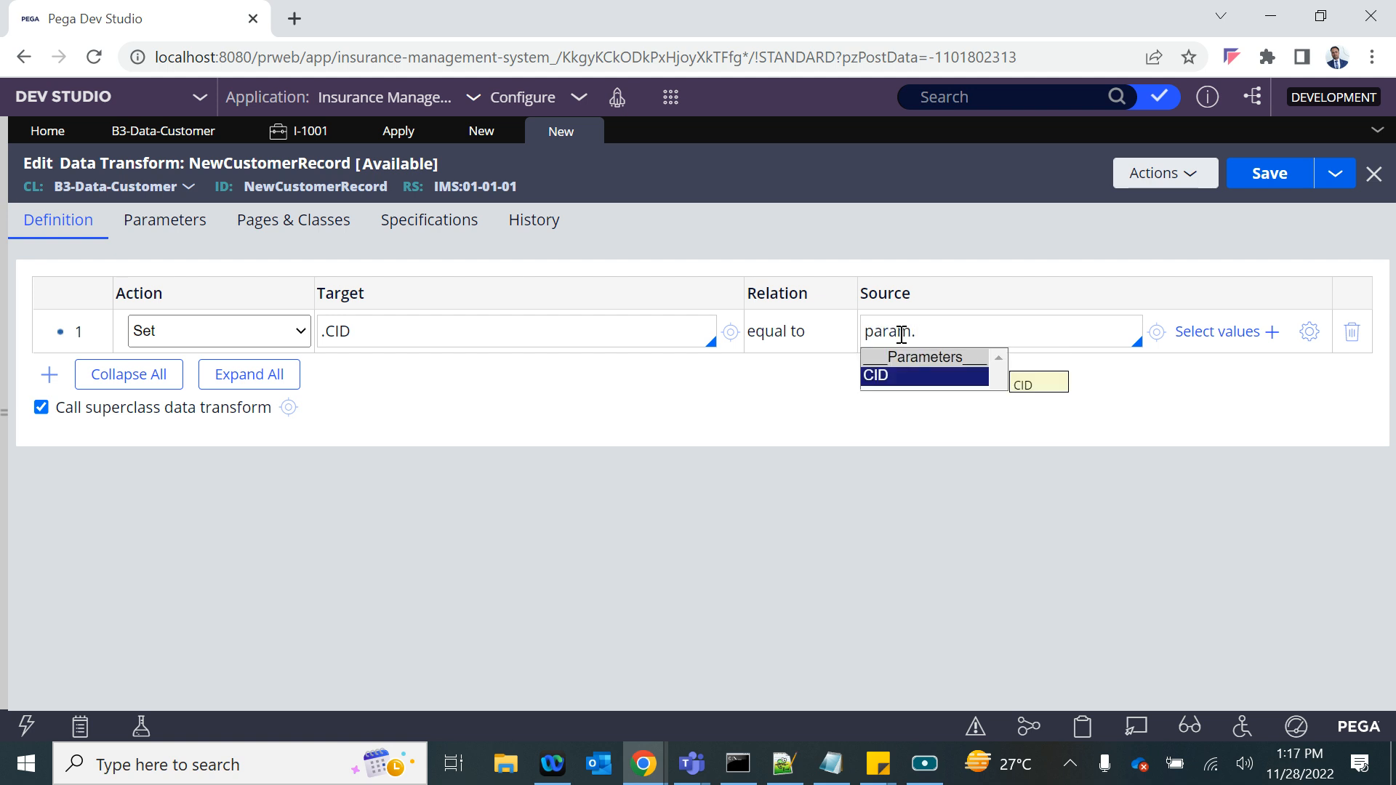
{"action": "key", "text": "Return"}
{"action": "left_click", "coordinate": [1270, 172]}
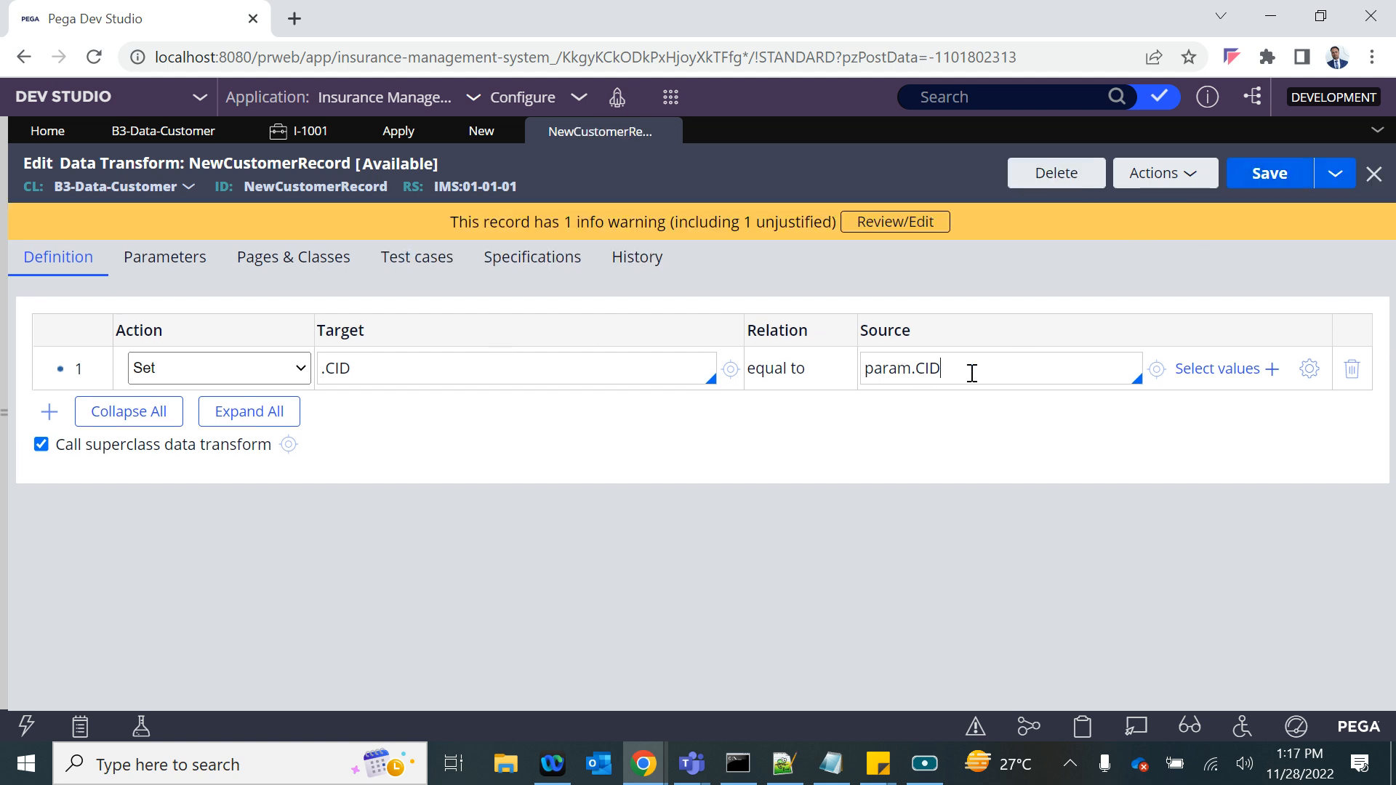
{"action": "left_click_drag", "start_coordinate": [972, 373], "coordinate": [836, 370]}
{"action": "left_click_drag", "start_coordinate": [393, 361], "coordinate": [278, 365]}
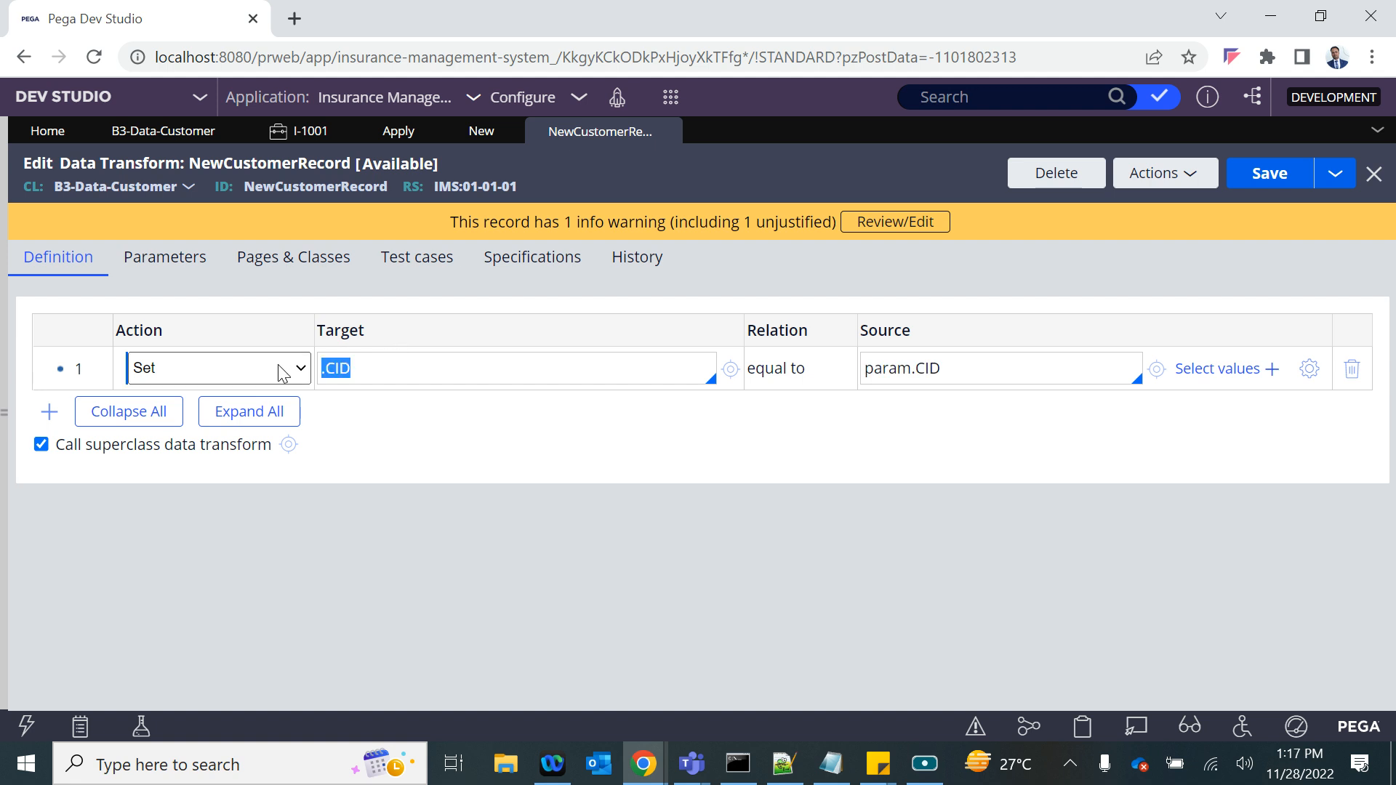
- Return to the New Customer data page and reselect NewCustomerRecord as its source data transform
{"action": "left_click", "coordinate": [479, 135]}
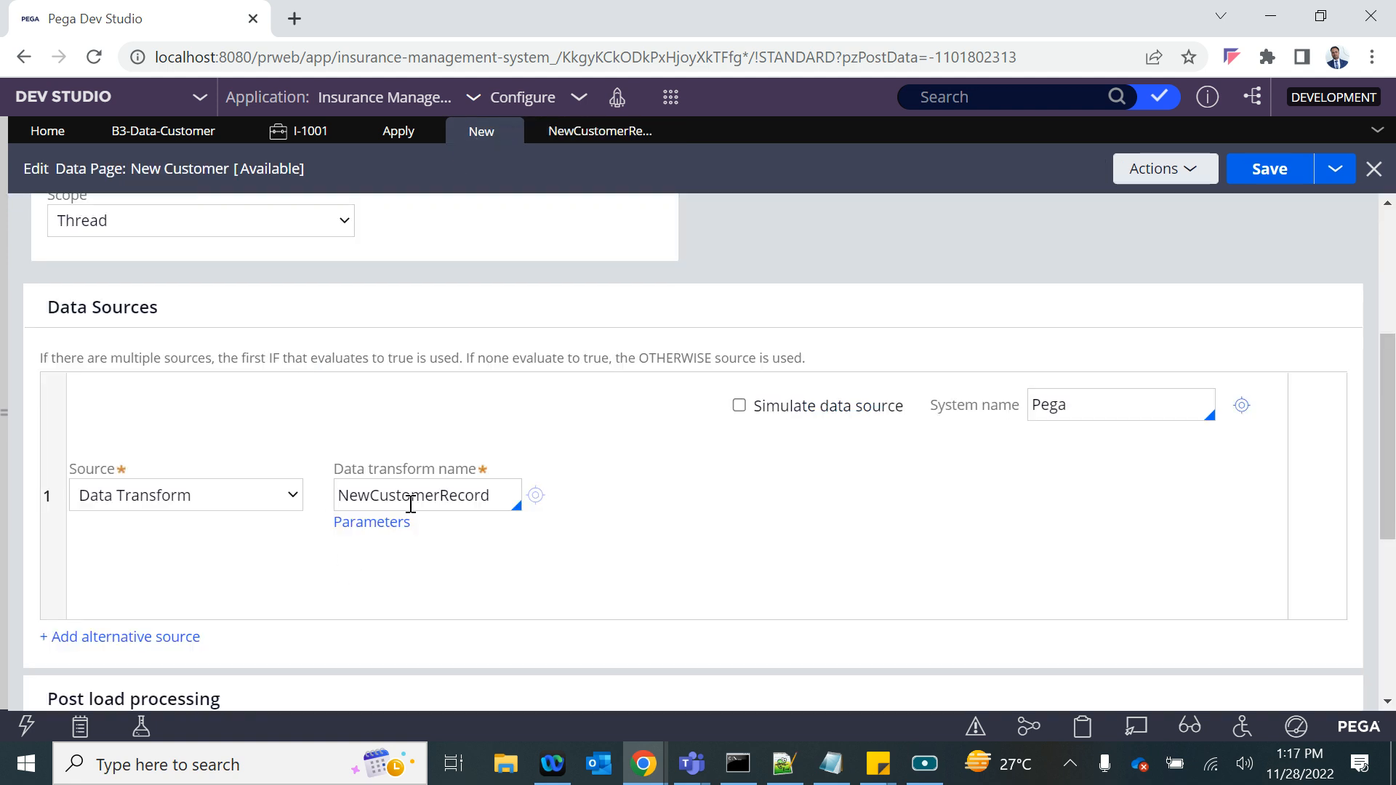
{"action": "left_click", "coordinate": [508, 484]}
{"action": "key", "text": "Down"}
{"action": "key", "text": "Return"}
- Recheck the data page's CID parameter and pass the current parameter page to the NewCustomerRecord data transform
{"action": "scroll", "coordinate": [452, 445], "scroll_direction": "up", "scroll_amount": 4}
{"action": "left_click", "coordinate": [331, 220]}
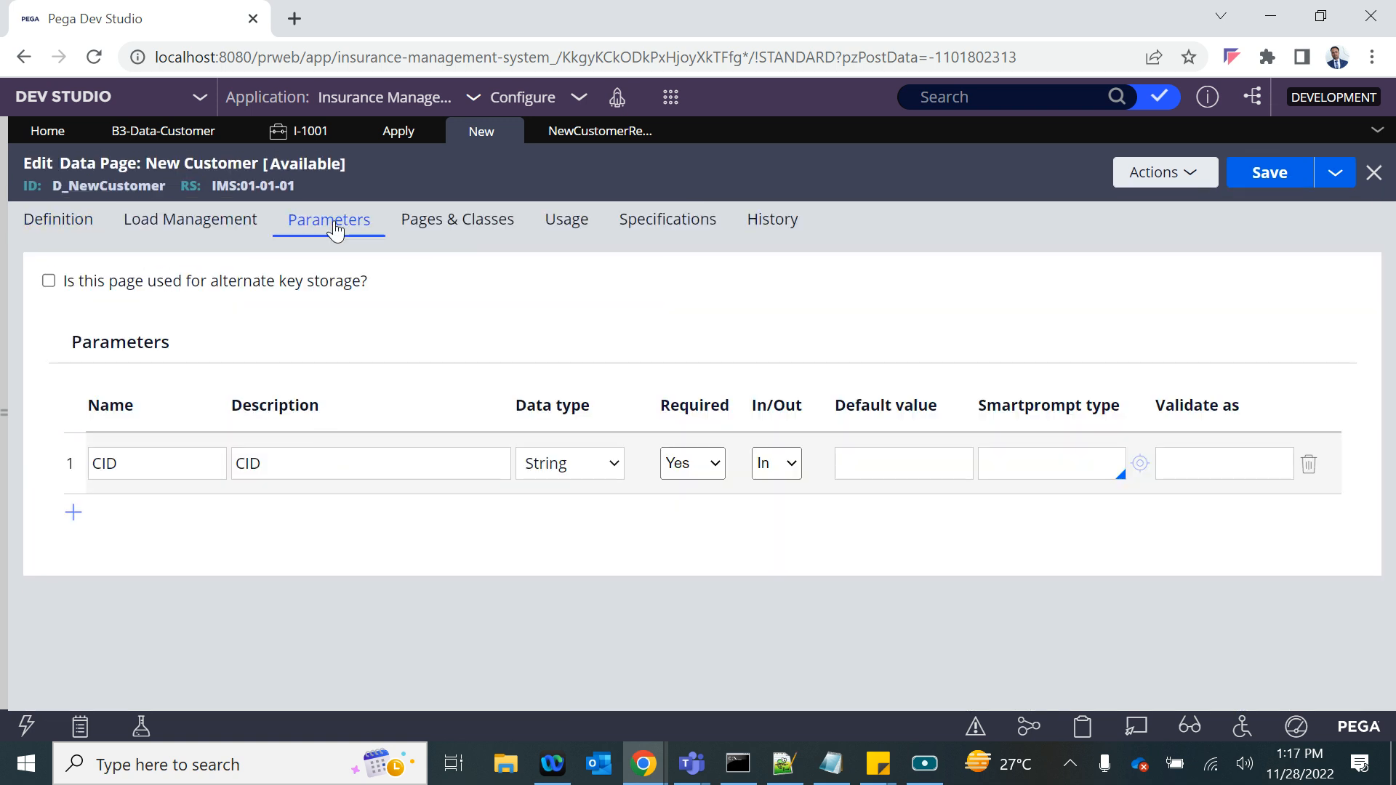
{"action": "left_click", "coordinate": [50, 220]}
{"action": "scroll", "coordinate": [436, 554], "scroll_direction": "down", "scroll_amount": 5}
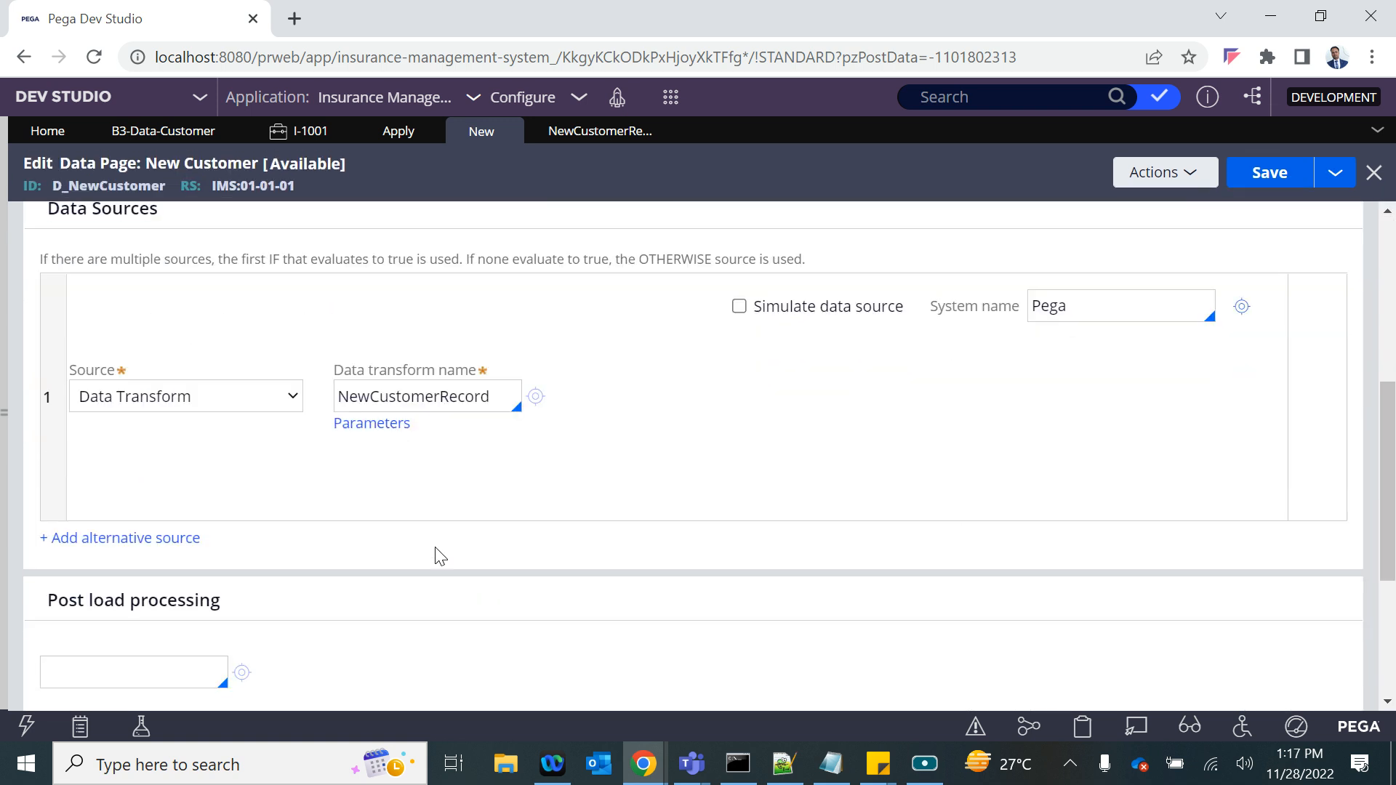
{"action": "left_click", "coordinate": [374, 418]}
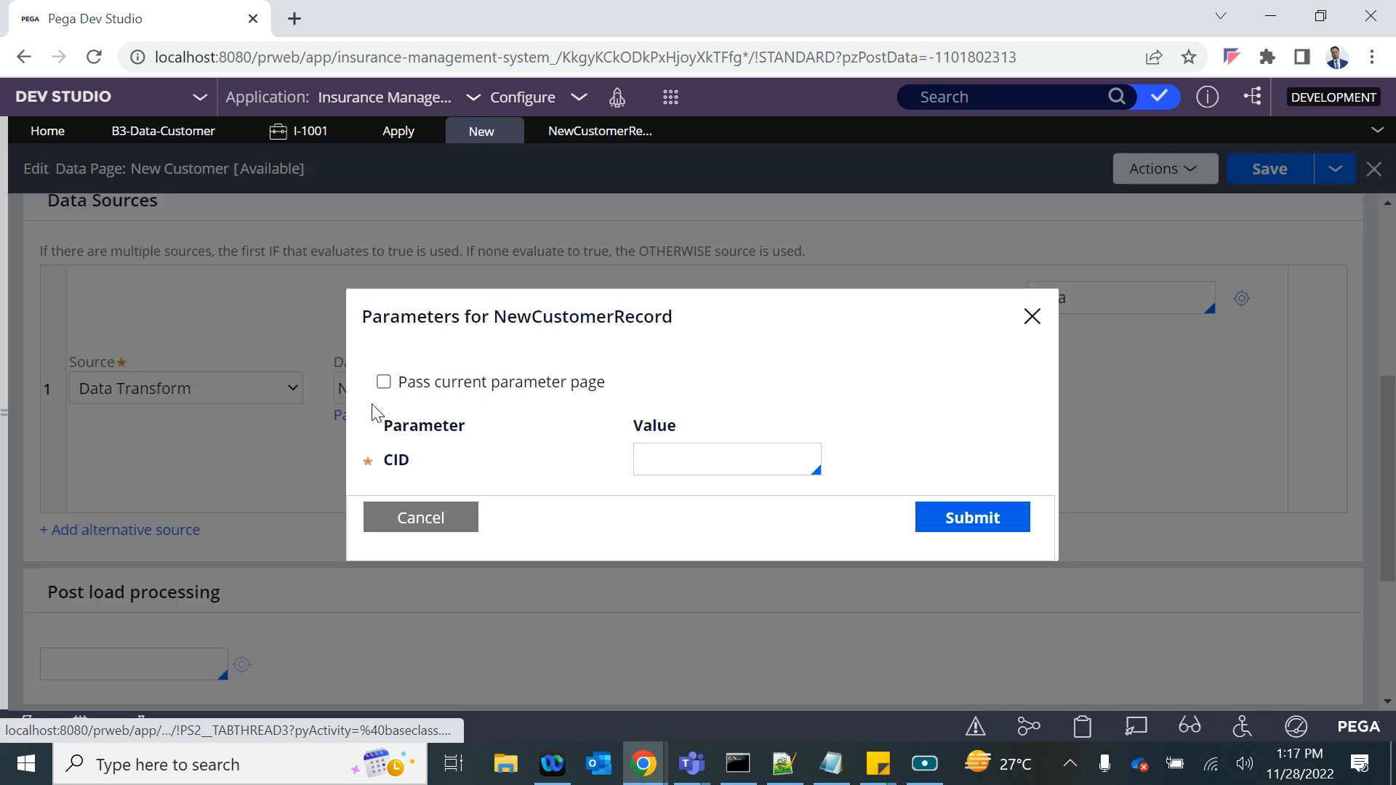
{"action": "left_click", "coordinate": [383, 383]}
{"action": "left_click", "coordinate": [944, 509]}
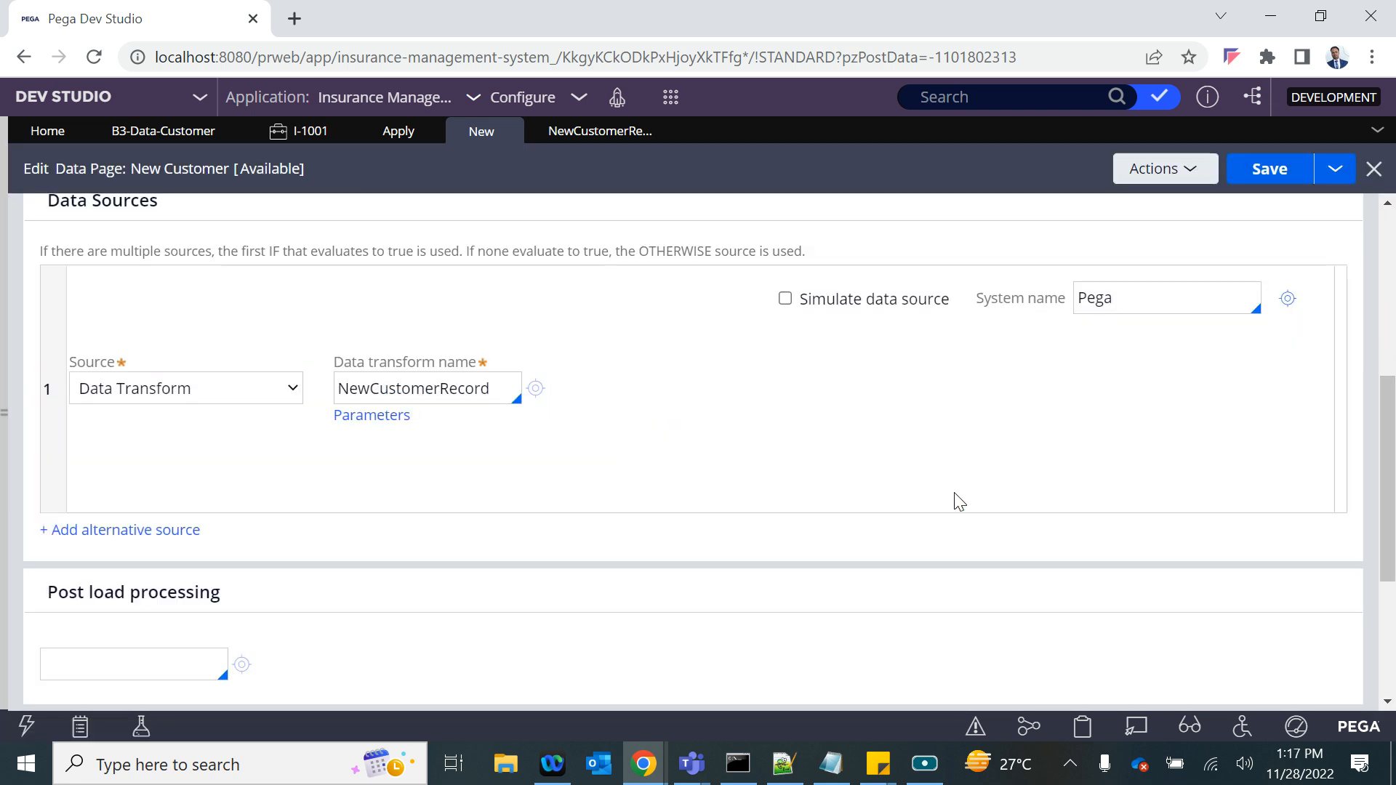
- Save the New Customer data page and recheck its CID parameter and its definition
{"action": "left_click", "coordinate": [1268, 180]}
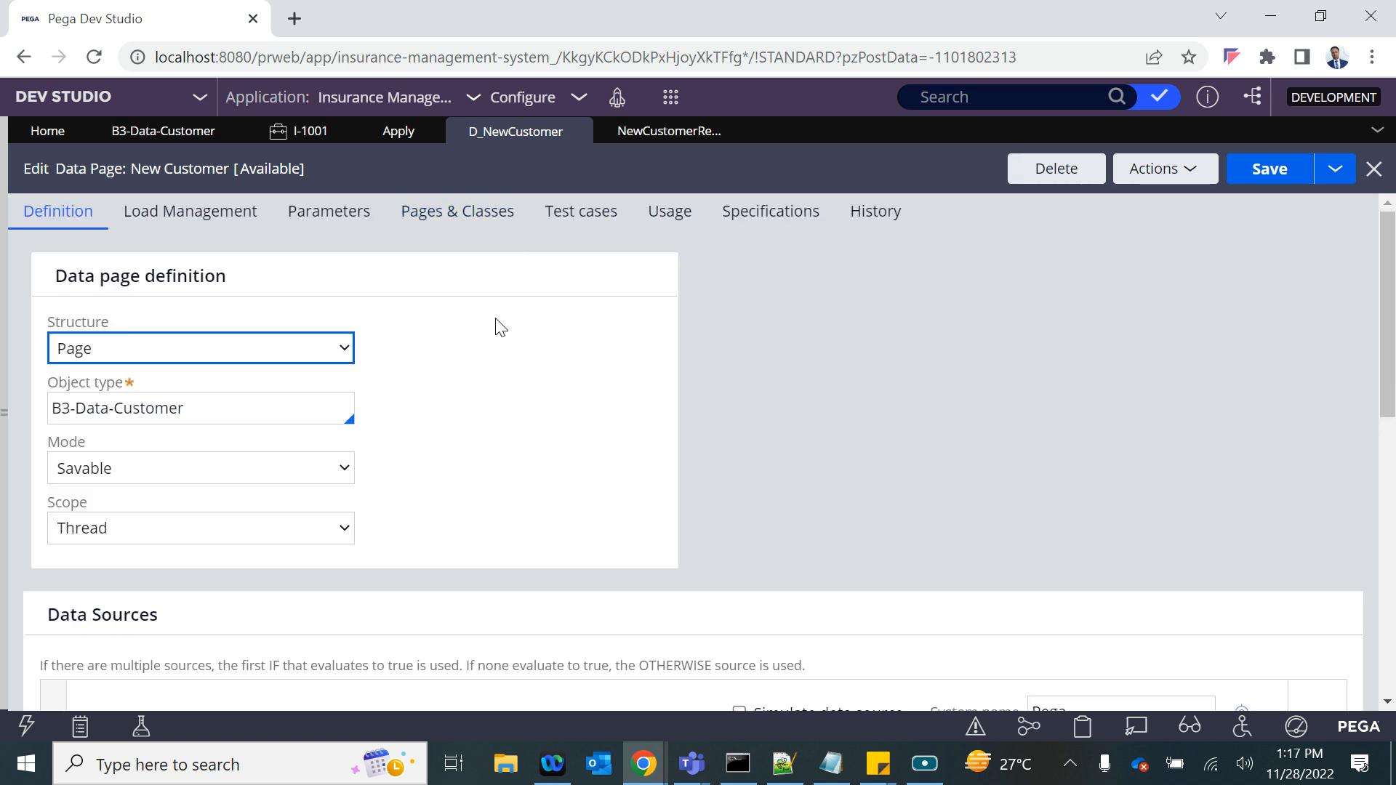
{"action": "left_click", "coordinate": [320, 222]}
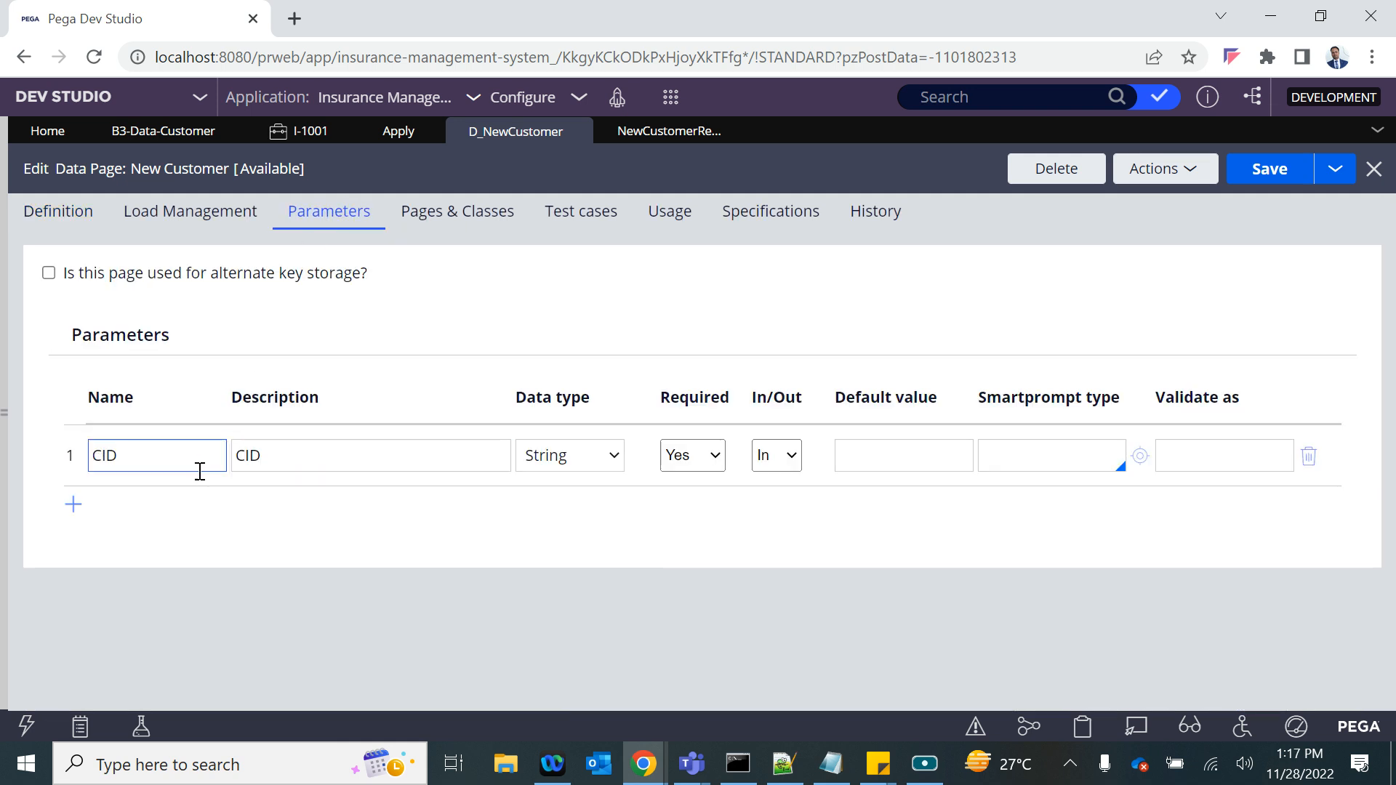
{"action": "left_click", "coordinate": [64, 214]}
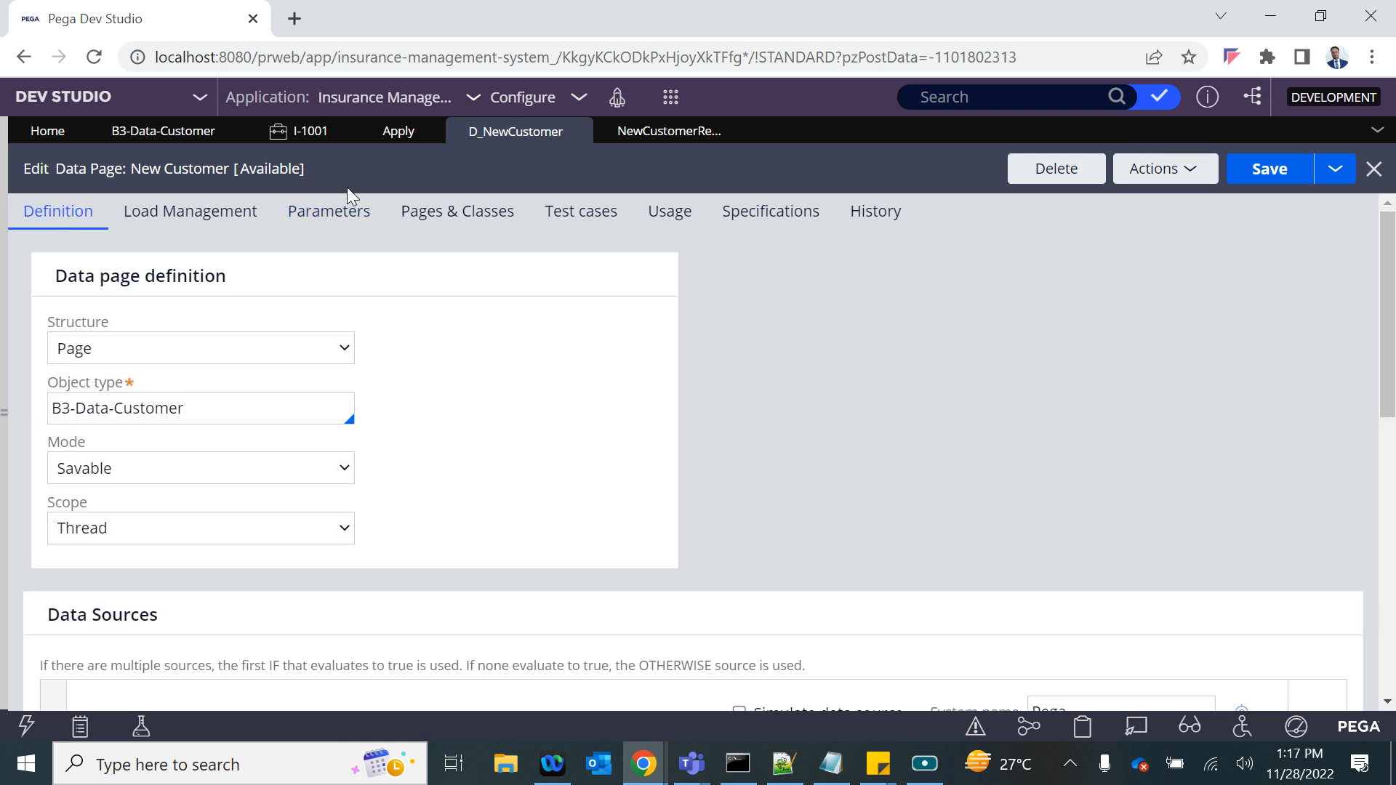
{"action": "left_click", "coordinate": [285, 216]}
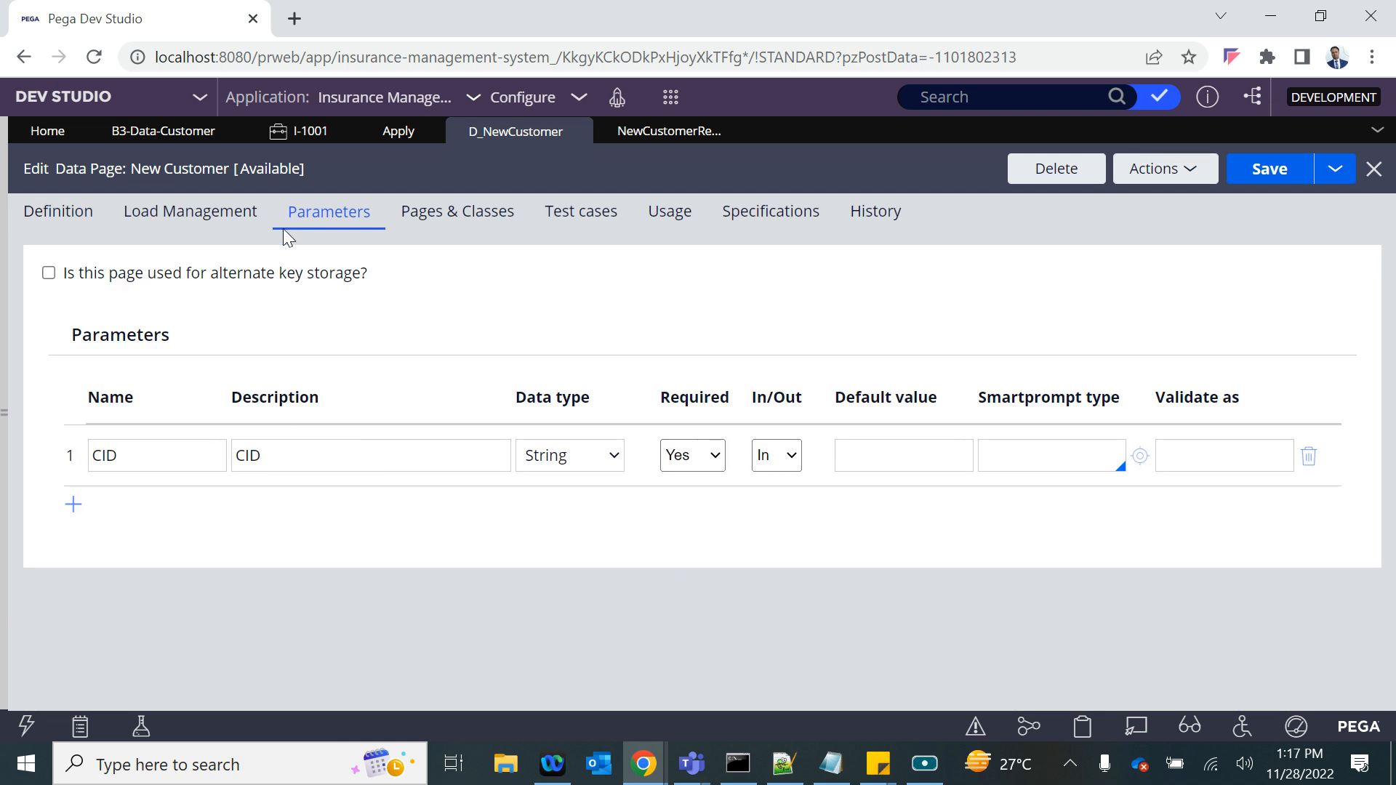
{"action": "left_click", "coordinate": [69, 211]}
- Open the NewCustomerRecord data transform from the data source, check its .CID mapping and return to the data page
{"action": "scroll", "coordinate": [359, 473], "scroll_direction": "down", "scroll_amount": 4}
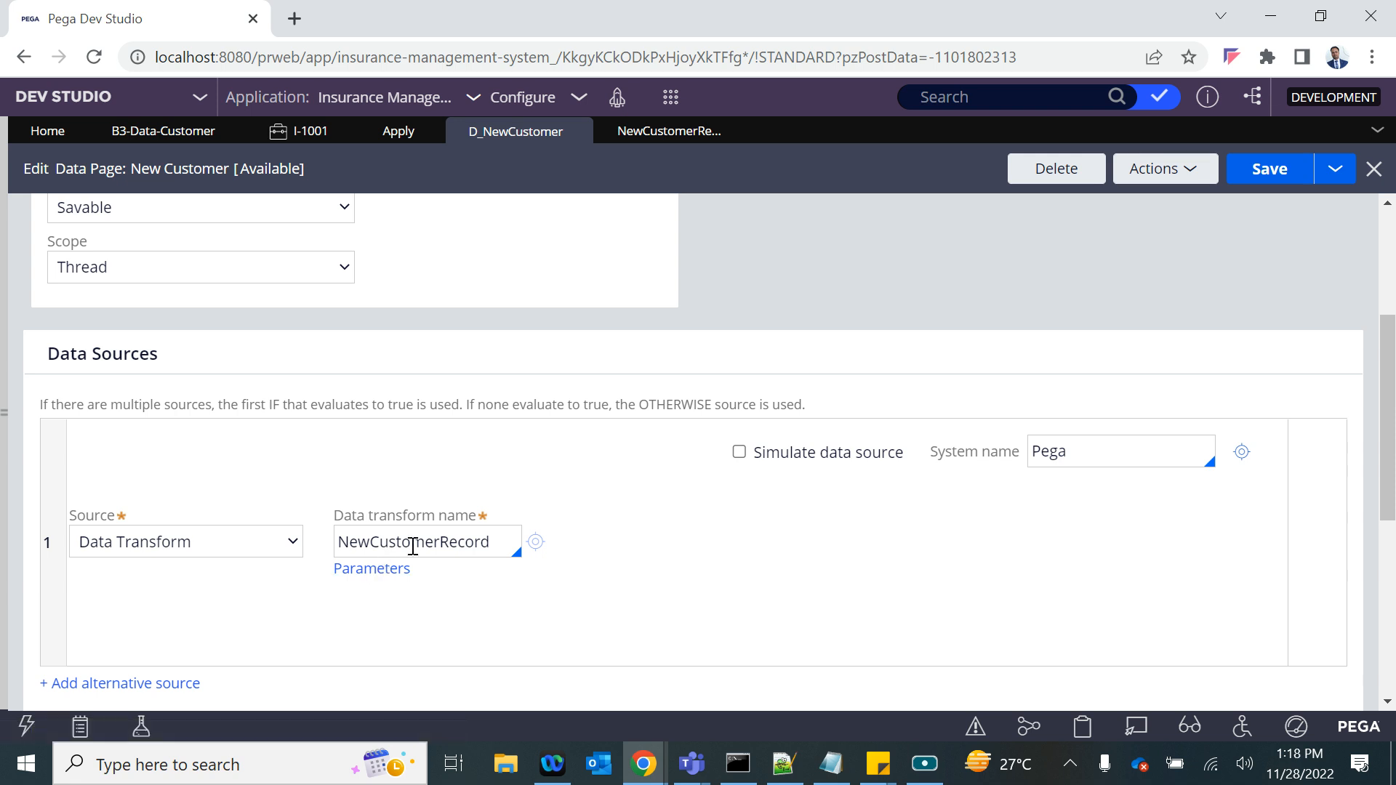
{"action": "double_click", "coordinate": [412, 545]}
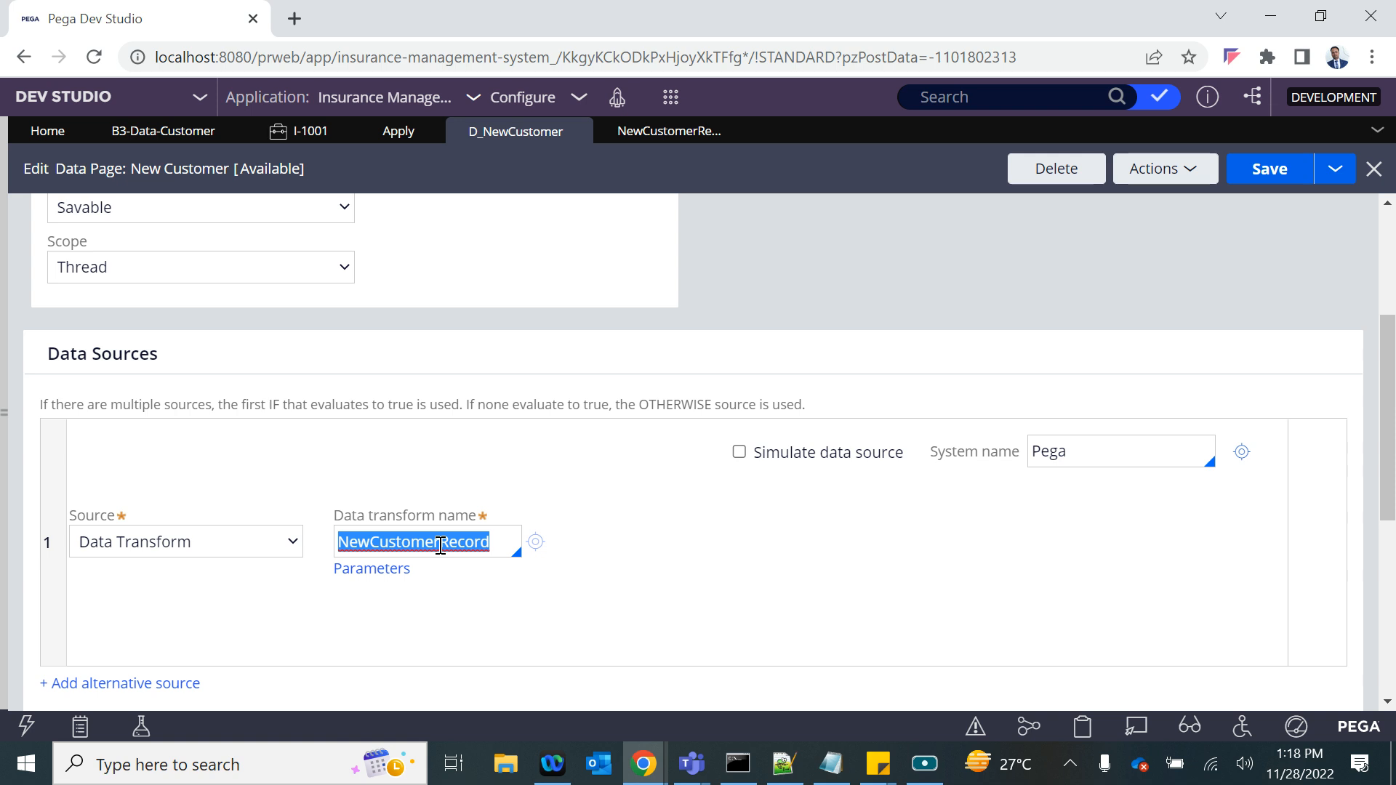
{"action": "left_click", "coordinate": [534, 542]}
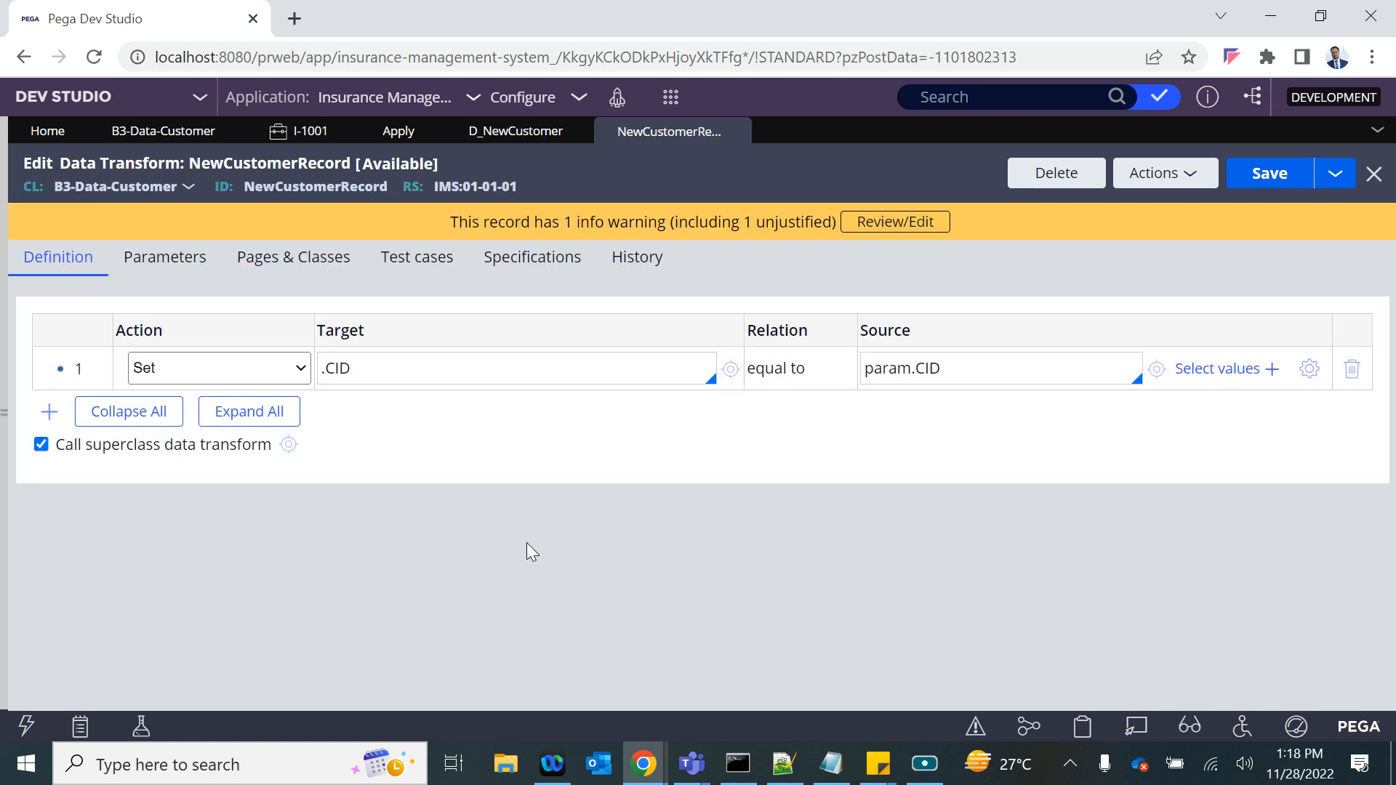
{"action": "left_click_drag", "start_coordinate": [415, 365], "coordinate": [359, 357]}
{"action": "left_click", "coordinate": [518, 133]}
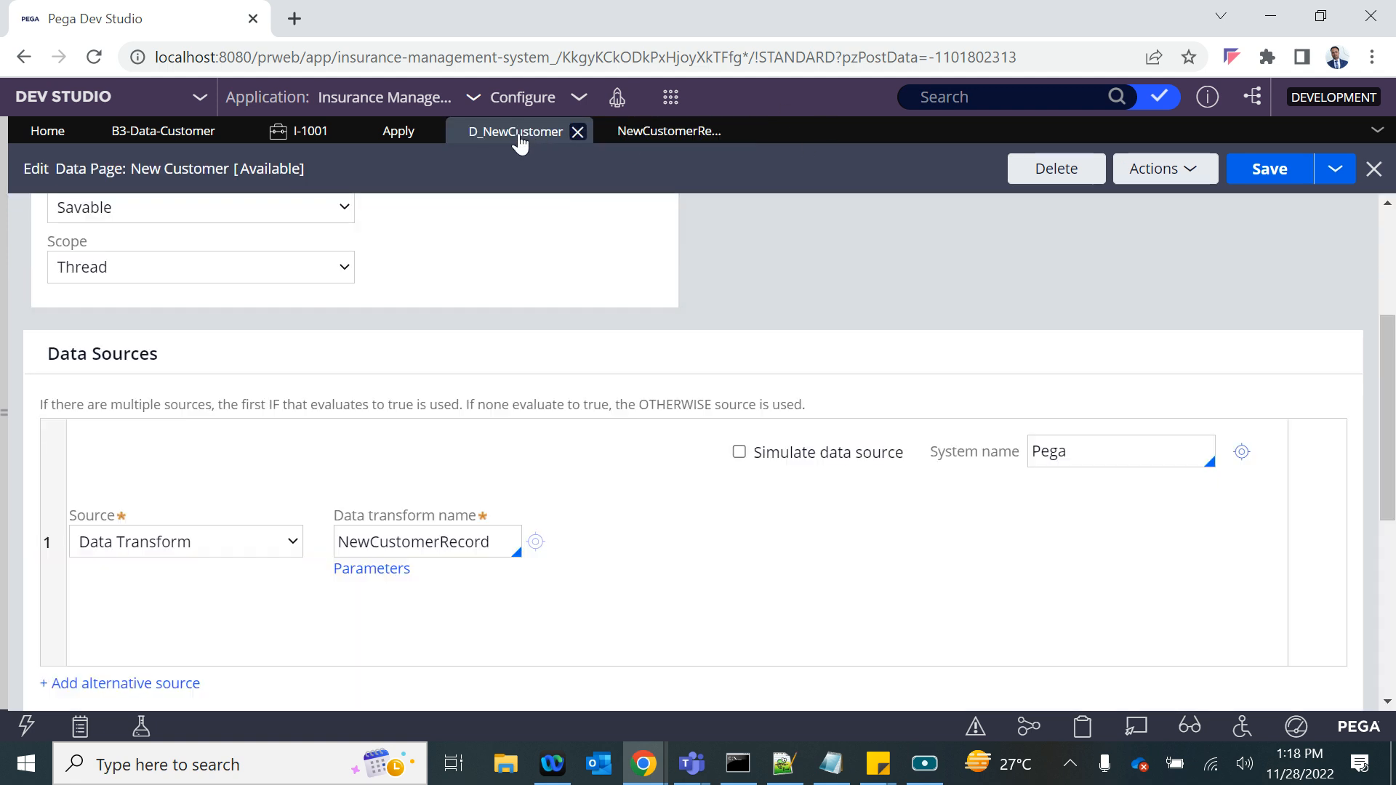
- Run the New Customer data page in the Standard thread with a test customer ID as the CID parameter
{"action": "left_click", "coordinate": [1161, 171]}
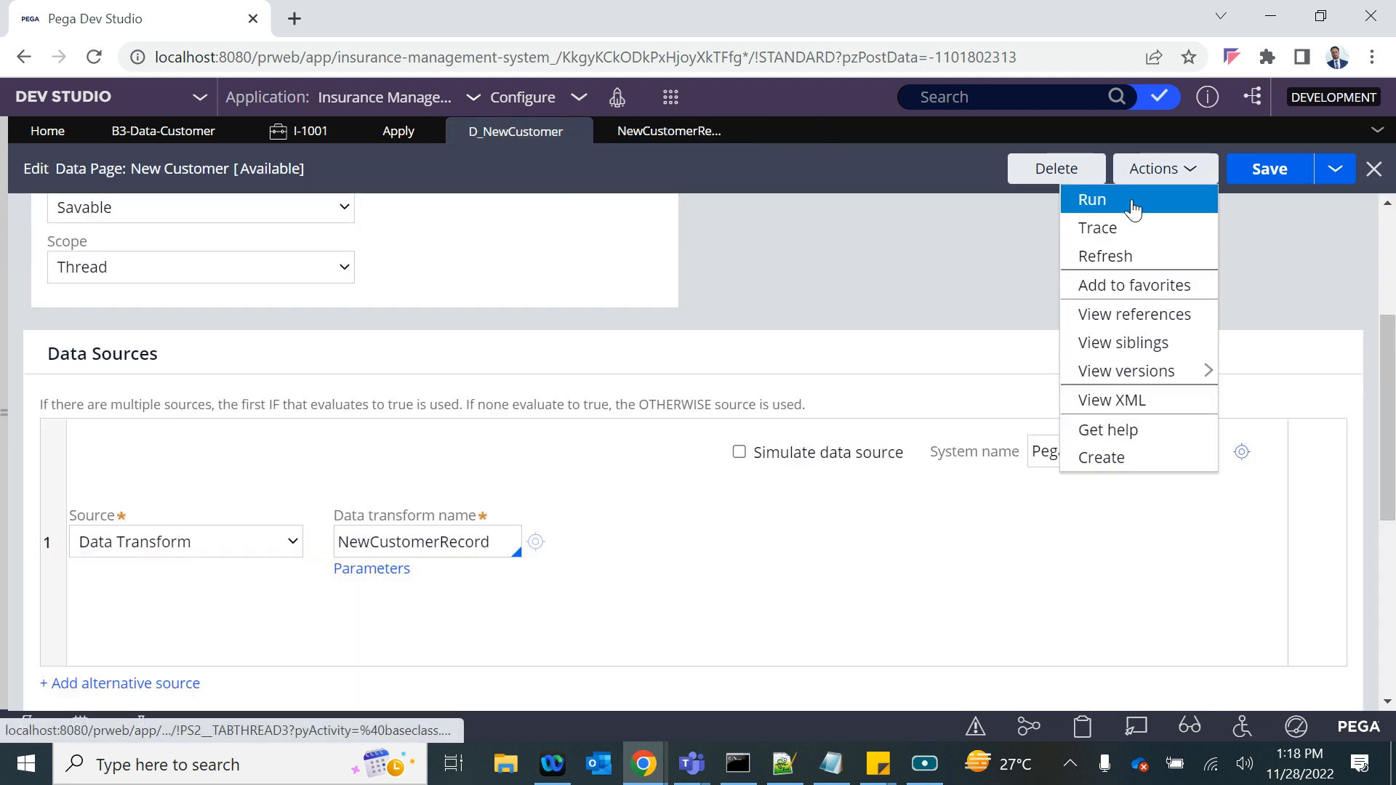
{"action": "left_click", "coordinate": [1092, 203]}
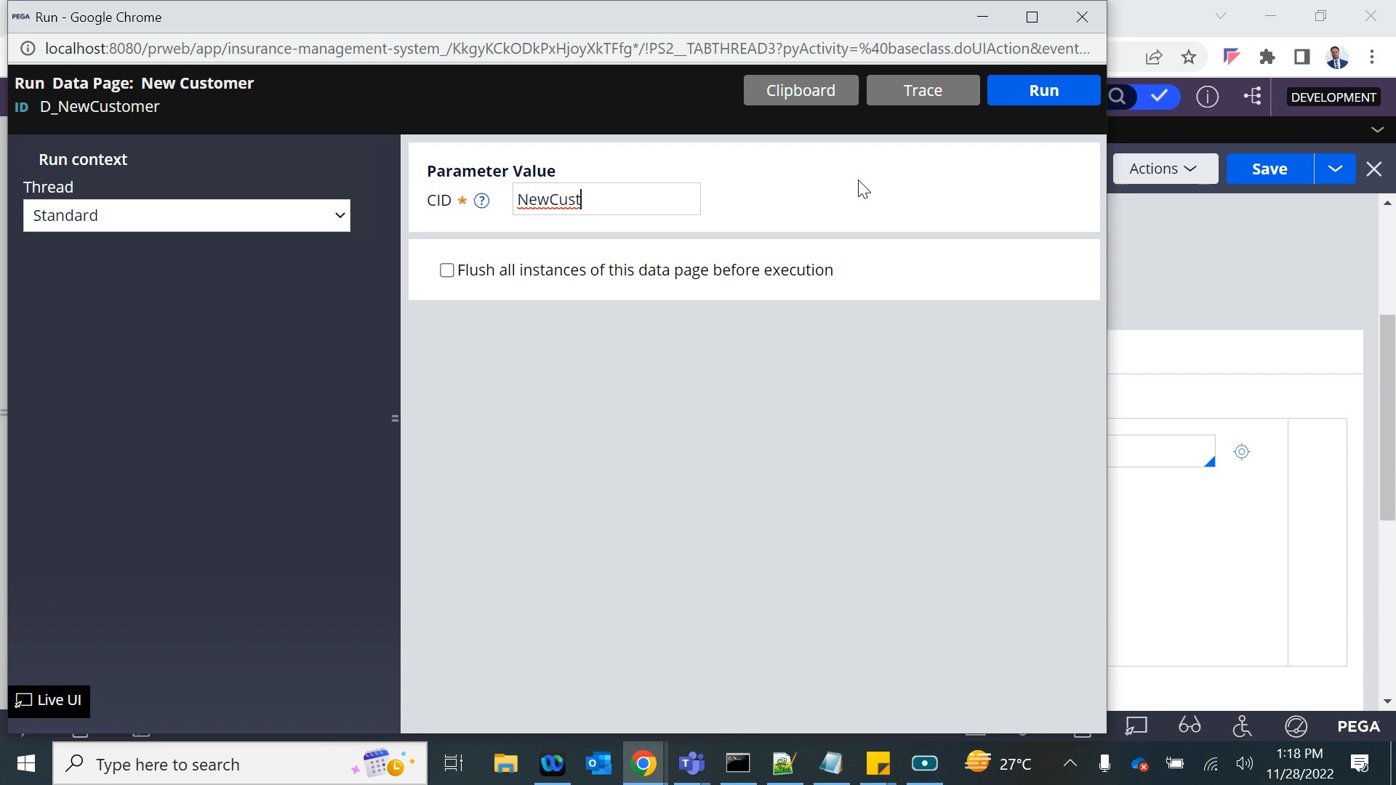
{"action": "type", "text": "-110"}
{"action": "left_click", "coordinate": [1035, 97]}
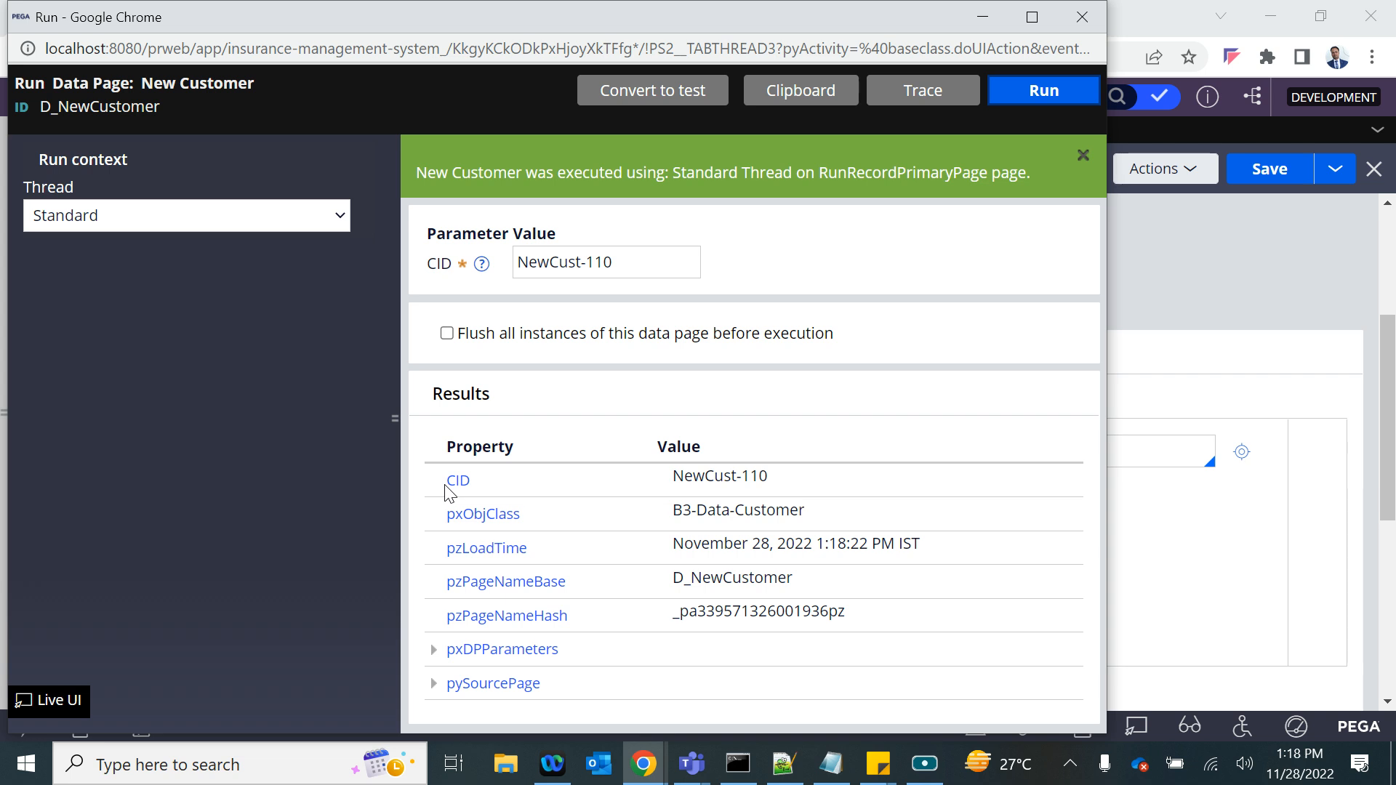
- Compare the CID in the run results with the entered parameter value and close the run window
{"action": "left_click_drag", "start_coordinate": [449, 491], "coordinate": [776, 422]}
{"action": "left_click", "coordinate": [753, 403]}
{"action": "left_click_drag", "start_coordinate": [643, 262], "coordinate": [524, 262]}
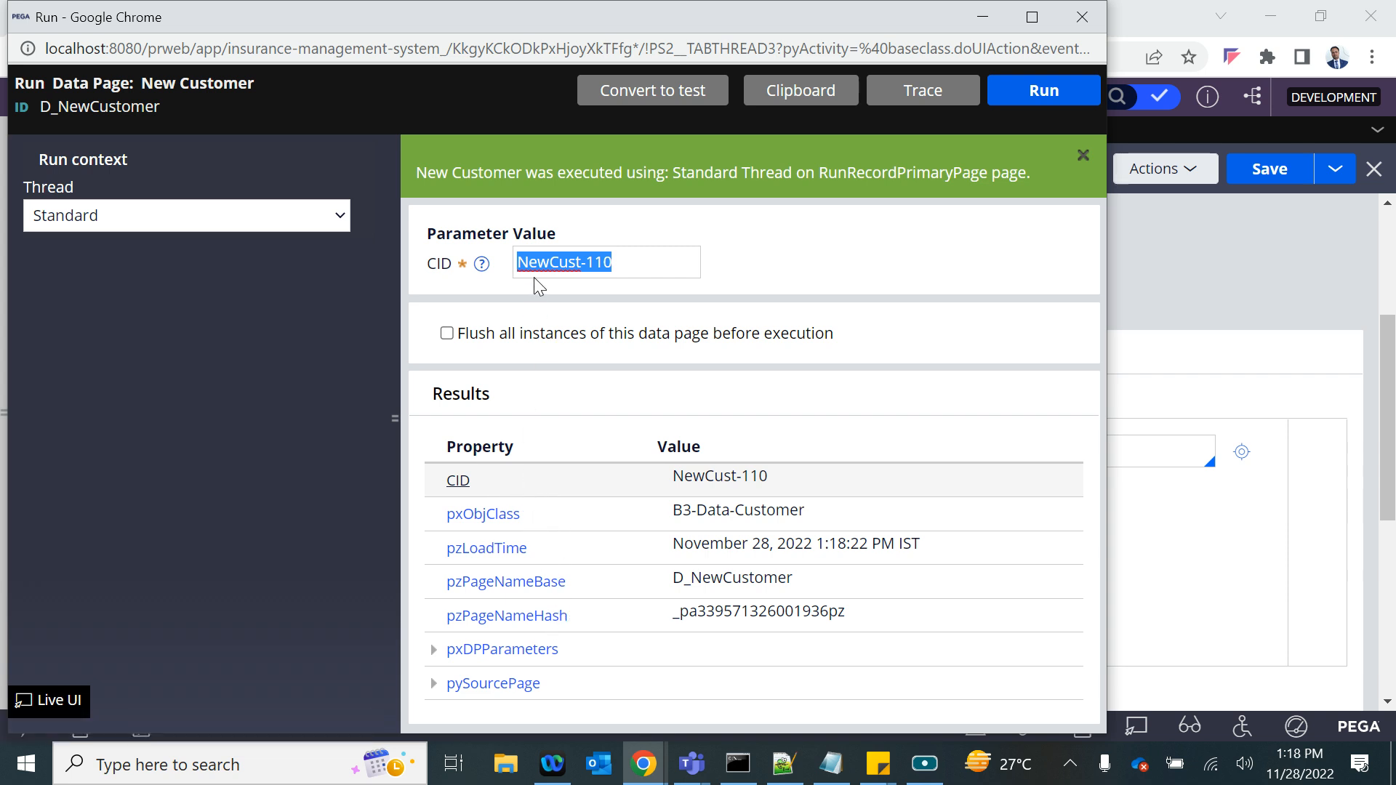
{"action": "left_click_drag", "start_coordinate": [634, 254], "coordinate": [518, 254]}
{"action": "left_click", "coordinate": [1081, 16]}
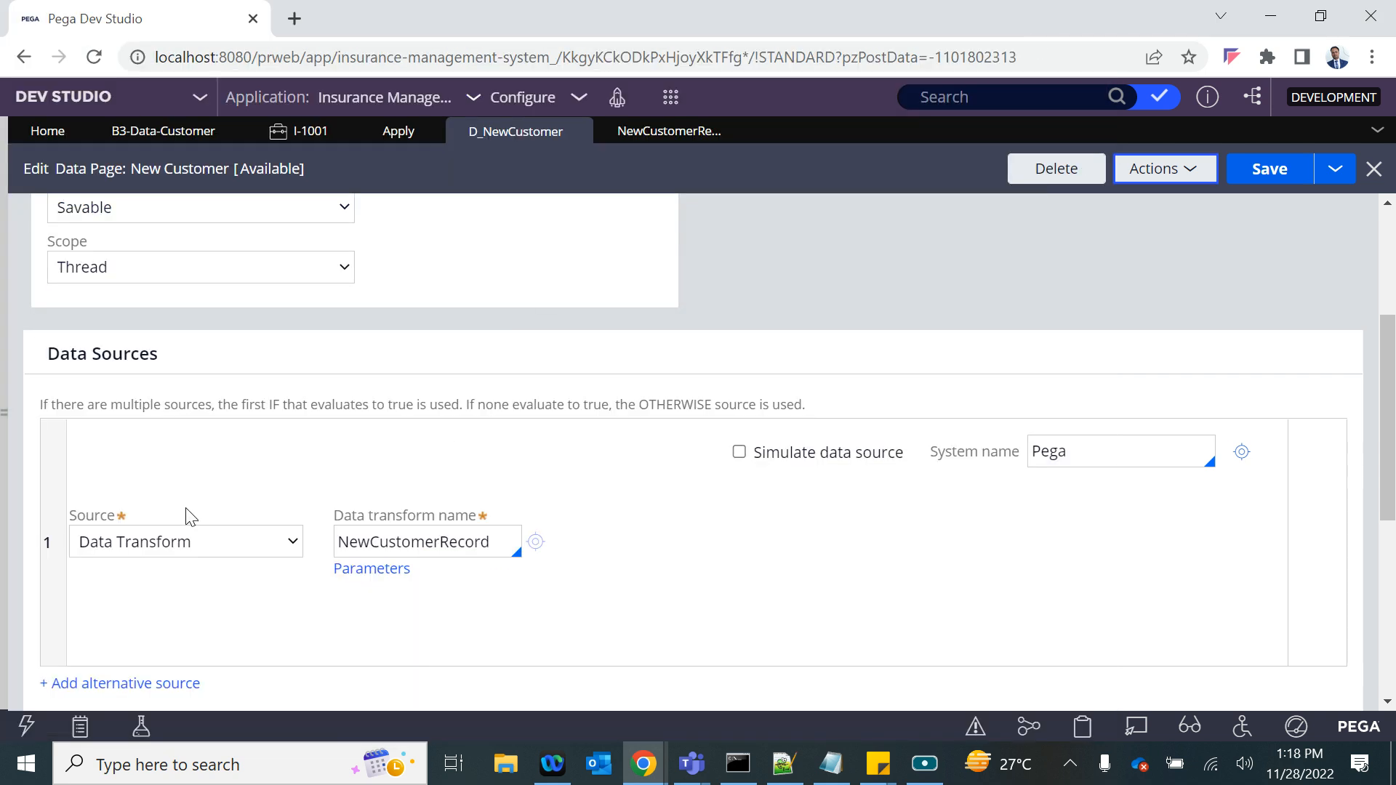
- Review the Insurance Plan case form, the NewCustomerRecord data transform and the data sources of the New Customer data page
{"action": "left_click", "coordinate": [283, 134]}
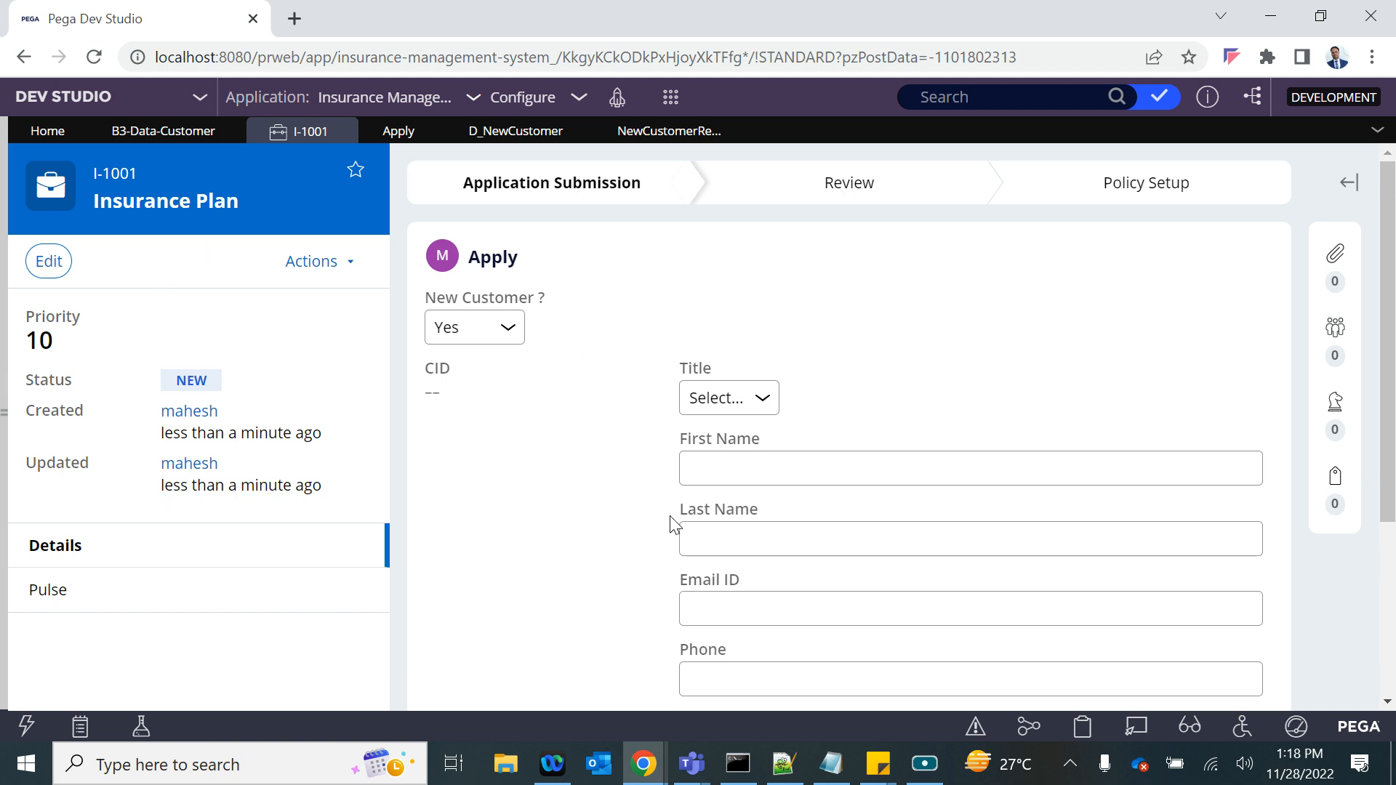
{"action": "left_click", "coordinate": [667, 132]}
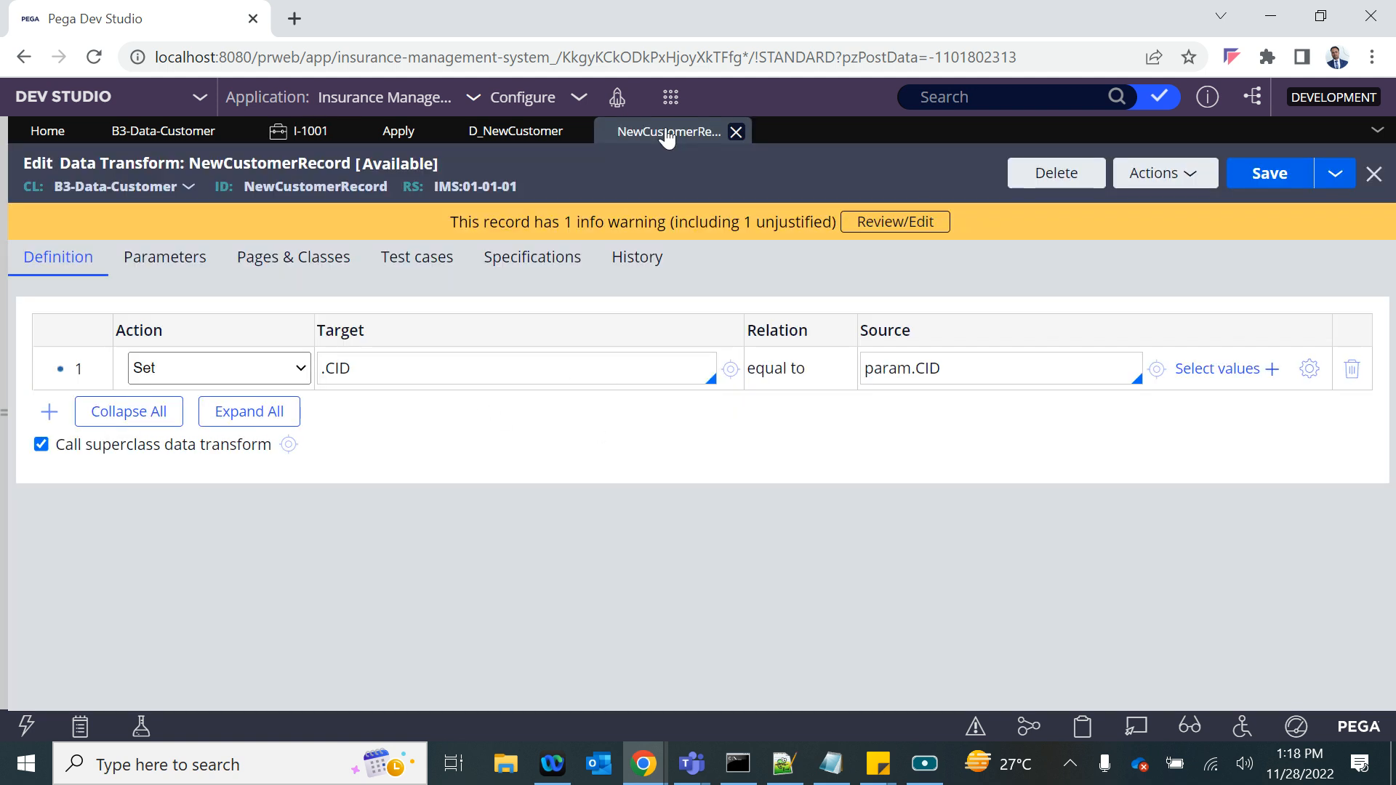
{"action": "left_click", "coordinate": [485, 134]}
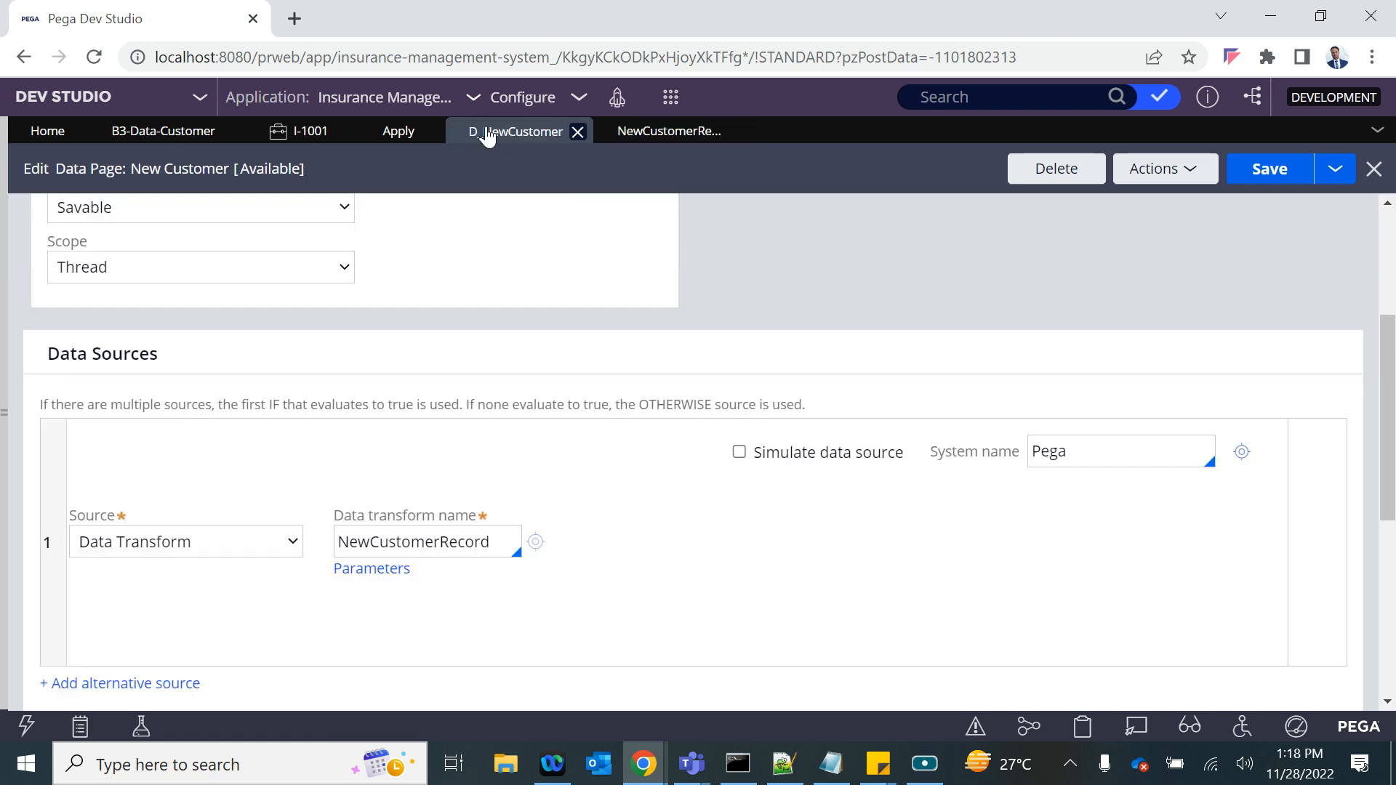
{"action": "scroll", "coordinate": [428, 538], "scroll_direction": "down", "scroll_amount": 2}
{"action": "scroll", "coordinate": [269, 283], "scroll_direction": "up", "scroll_amount": 2}
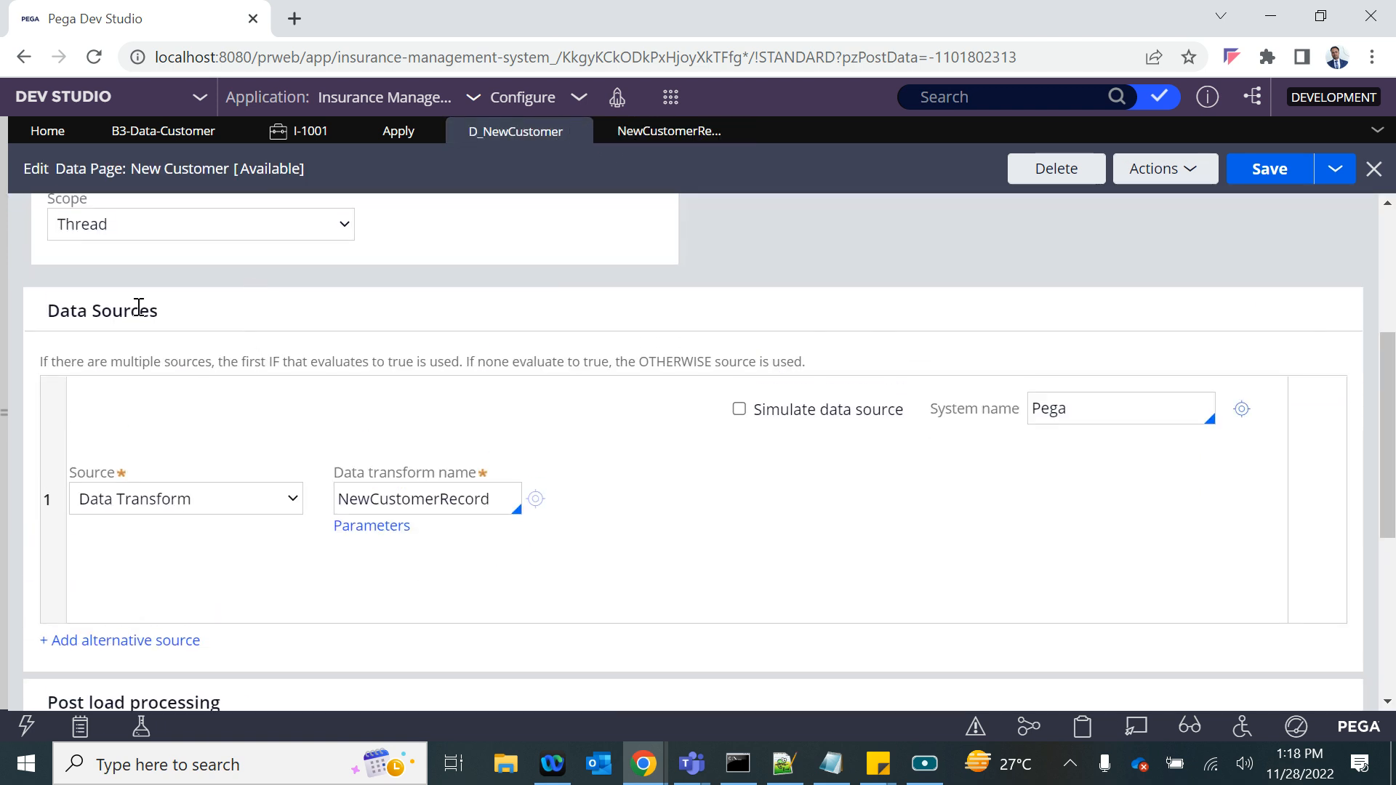
{"action": "scroll", "coordinate": [451, 477], "scroll_direction": "down", "scroll_amount": 4}
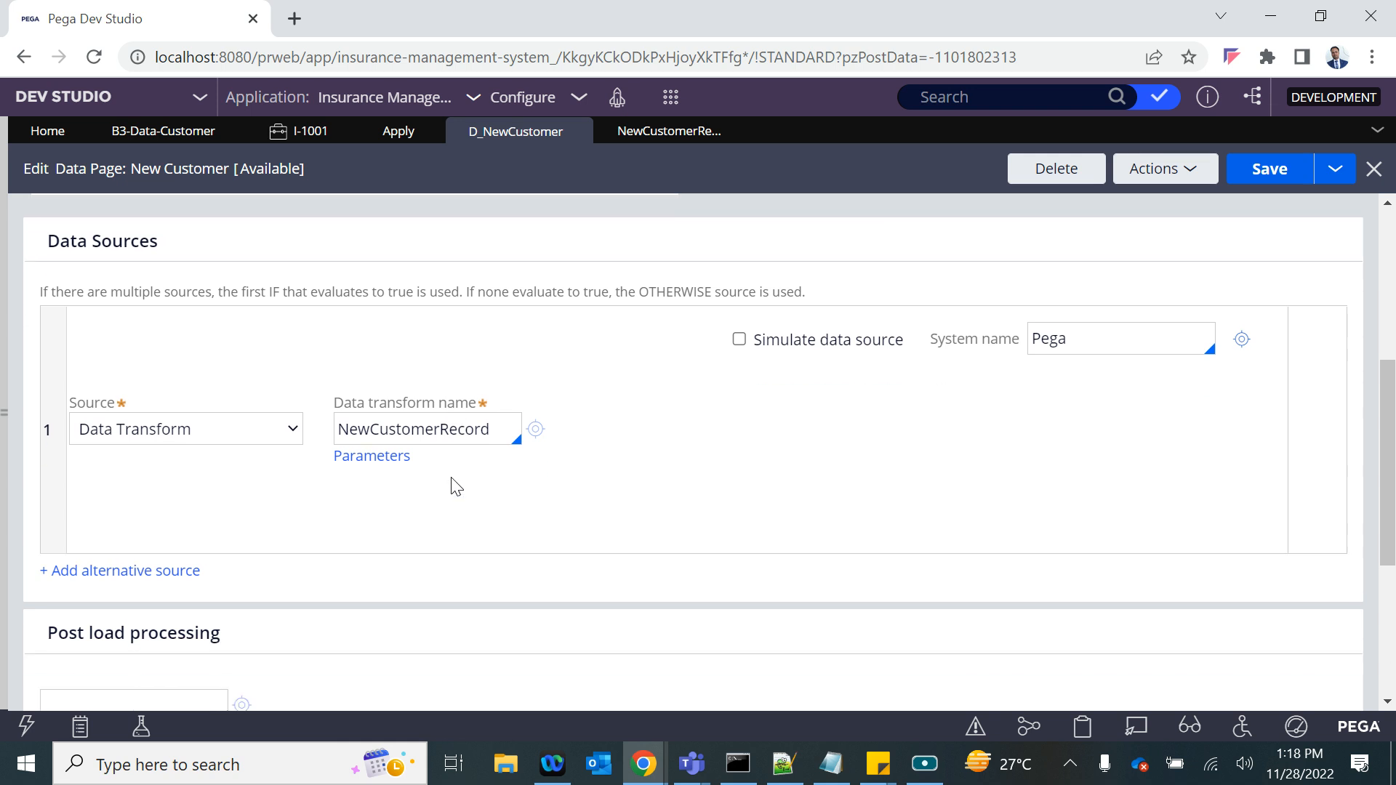
- Check the data save options, keeping Database save with class Customer, and save the New Customer data page
{"action": "scroll", "coordinate": [129, 559], "scroll_direction": "down", "scroll_amount": 1}
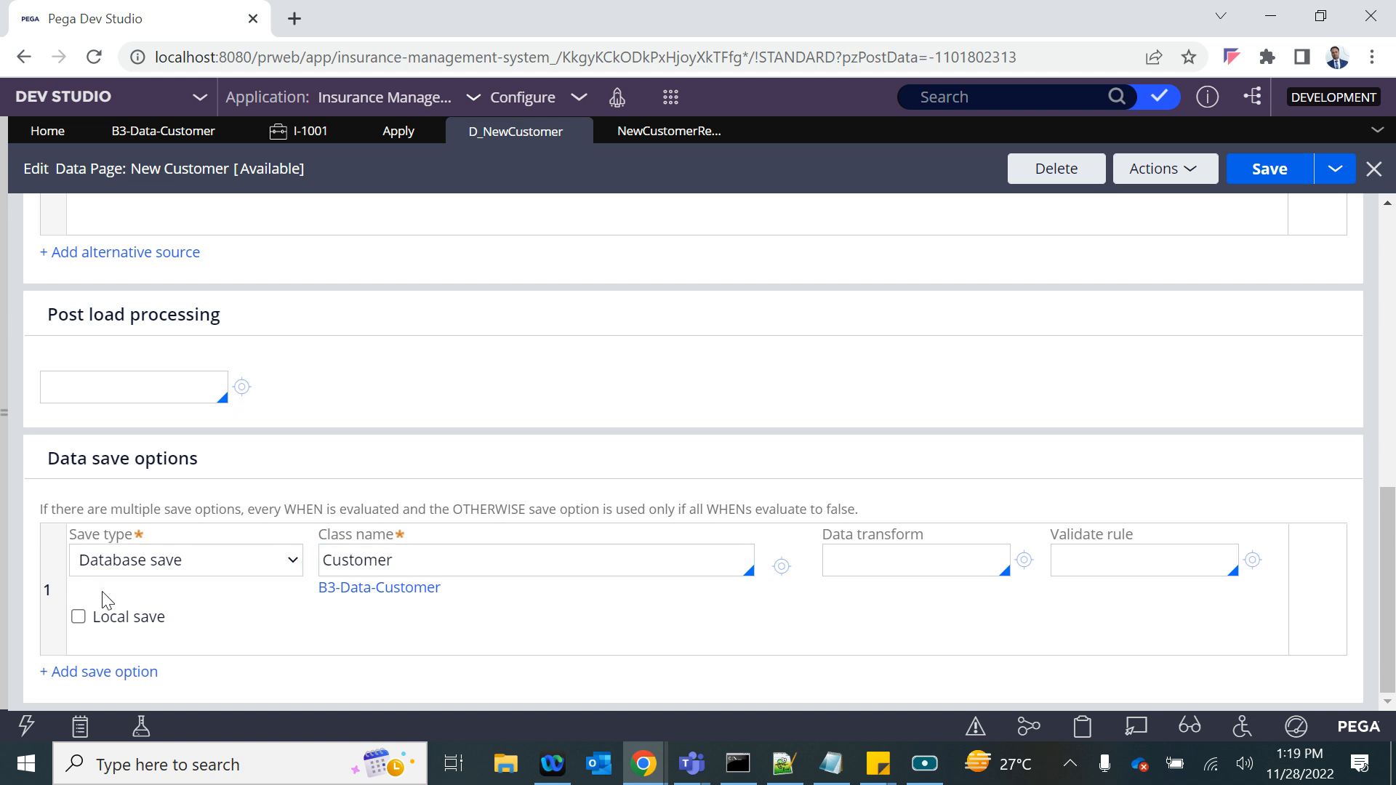
{"action": "left_click", "coordinate": [138, 564]}
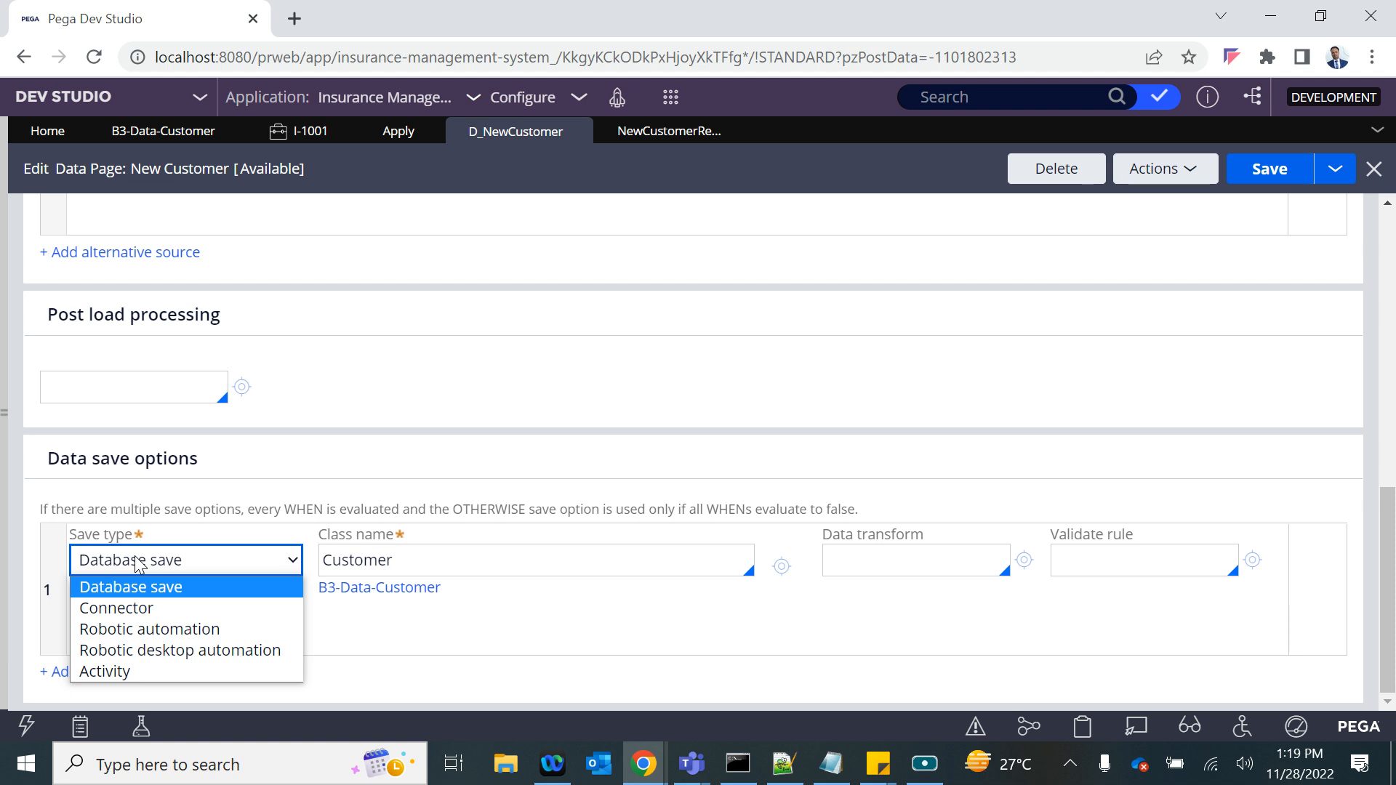
{"action": "left_click", "coordinate": [262, 436]}
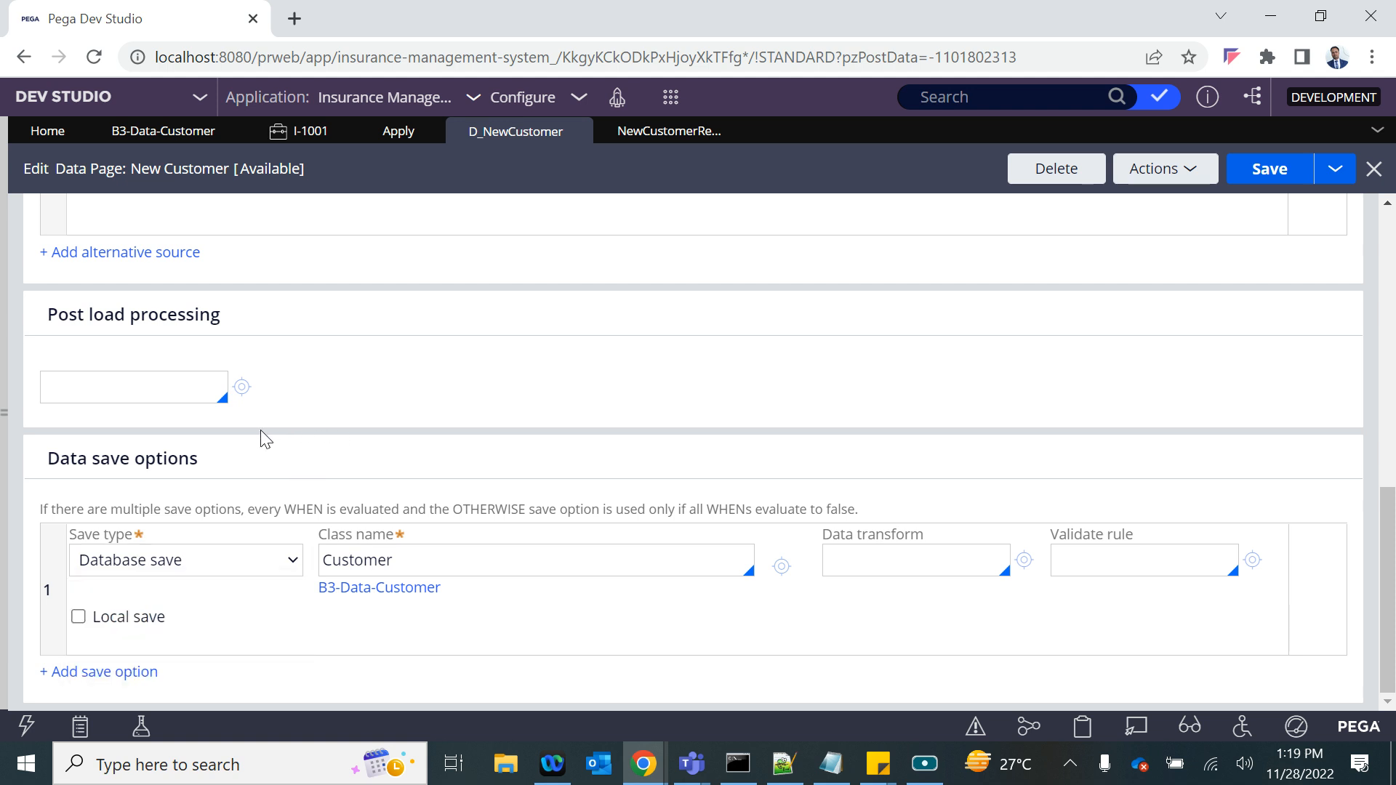
{"action": "left_click", "coordinate": [377, 569]}
{"action": "left_click", "coordinate": [211, 573]}
{"action": "left_click", "coordinate": [333, 561]}
{"action": "left_click", "coordinate": [97, 560]}
{"action": "left_click", "coordinate": [378, 551]}
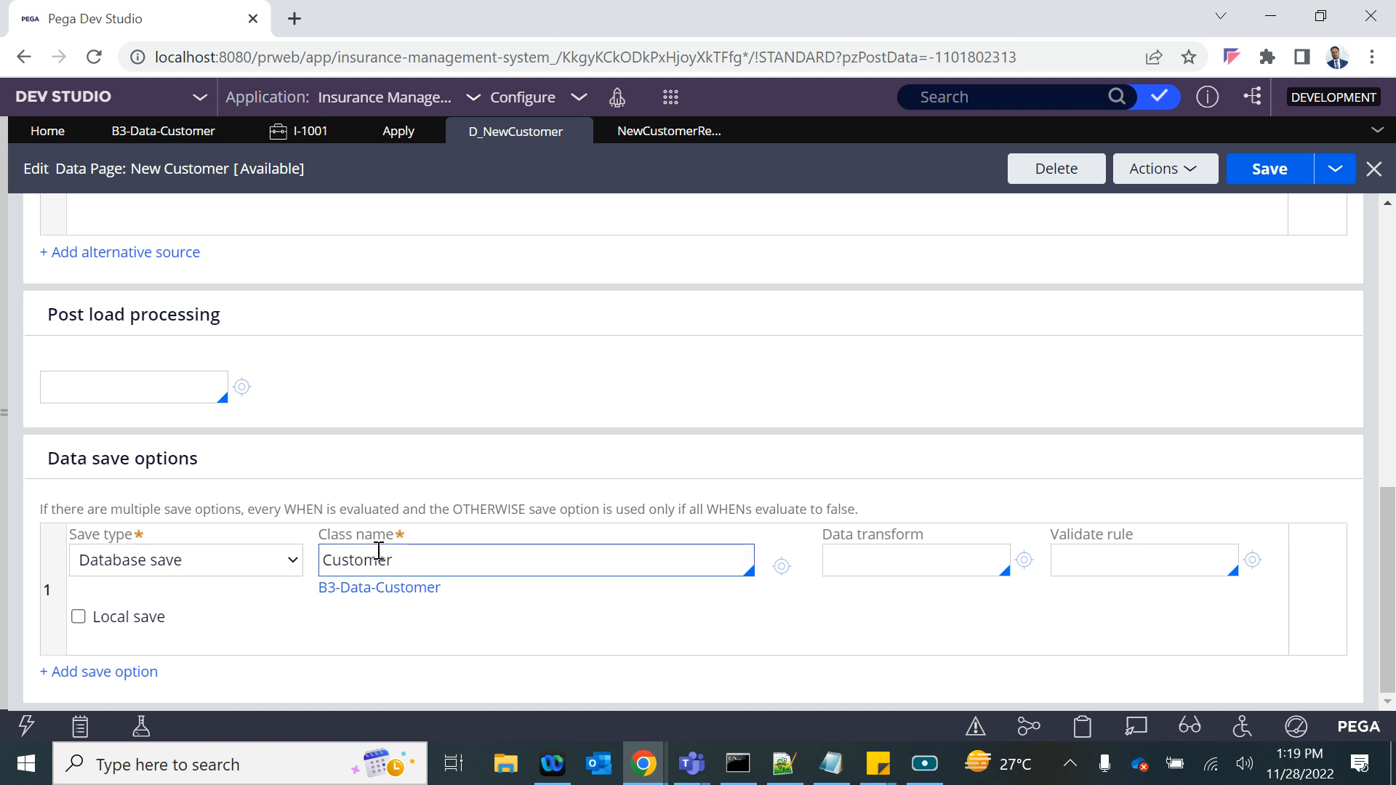
{"action": "key", "text": "ctrl+s"}
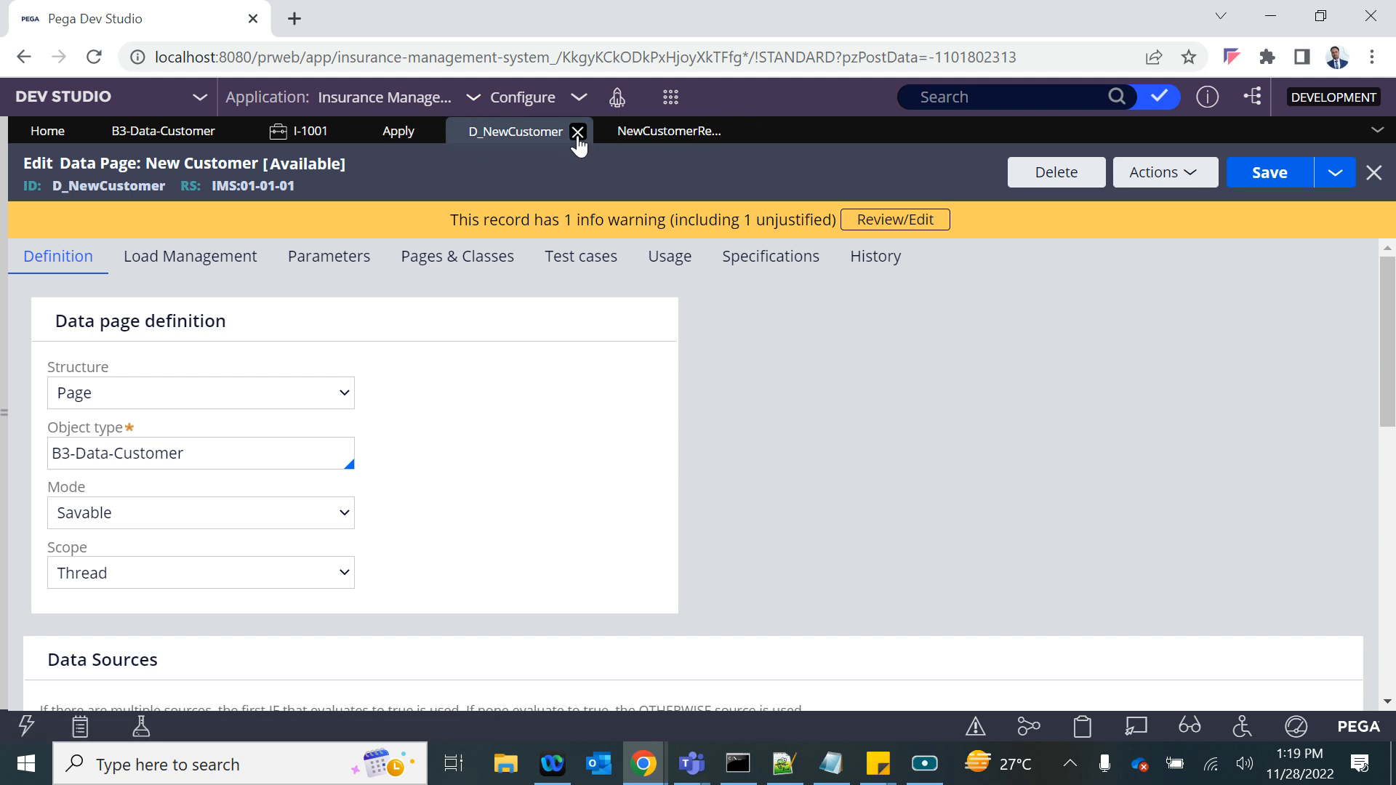
- Close the NewCustomerRecord data transform and open the properties of the New Customer ? dropdown in the Apply section
{"action": "left_click", "coordinate": [642, 137]}
{"action": "left_click", "coordinate": [723, 133]}
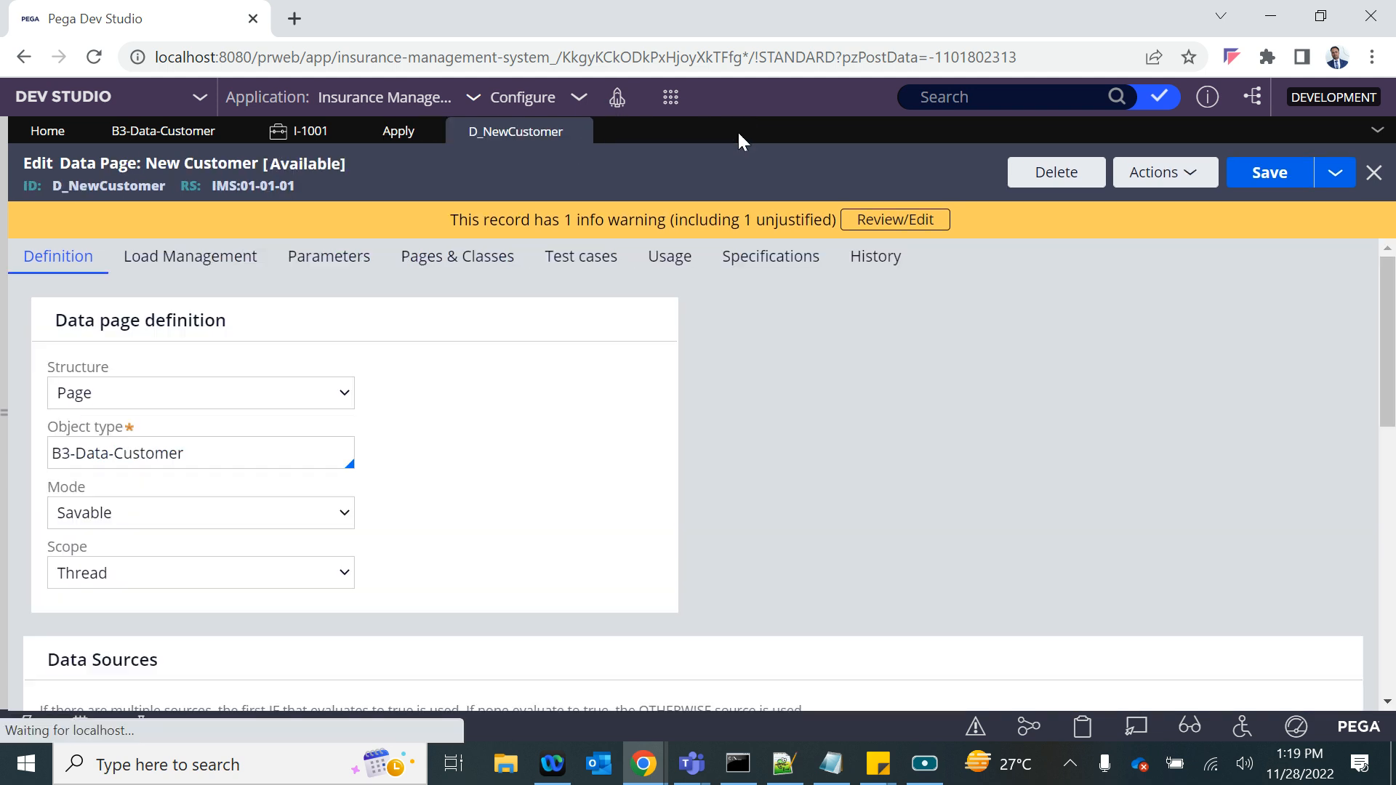
{"action": "left_click", "coordinate": [391, 145]}
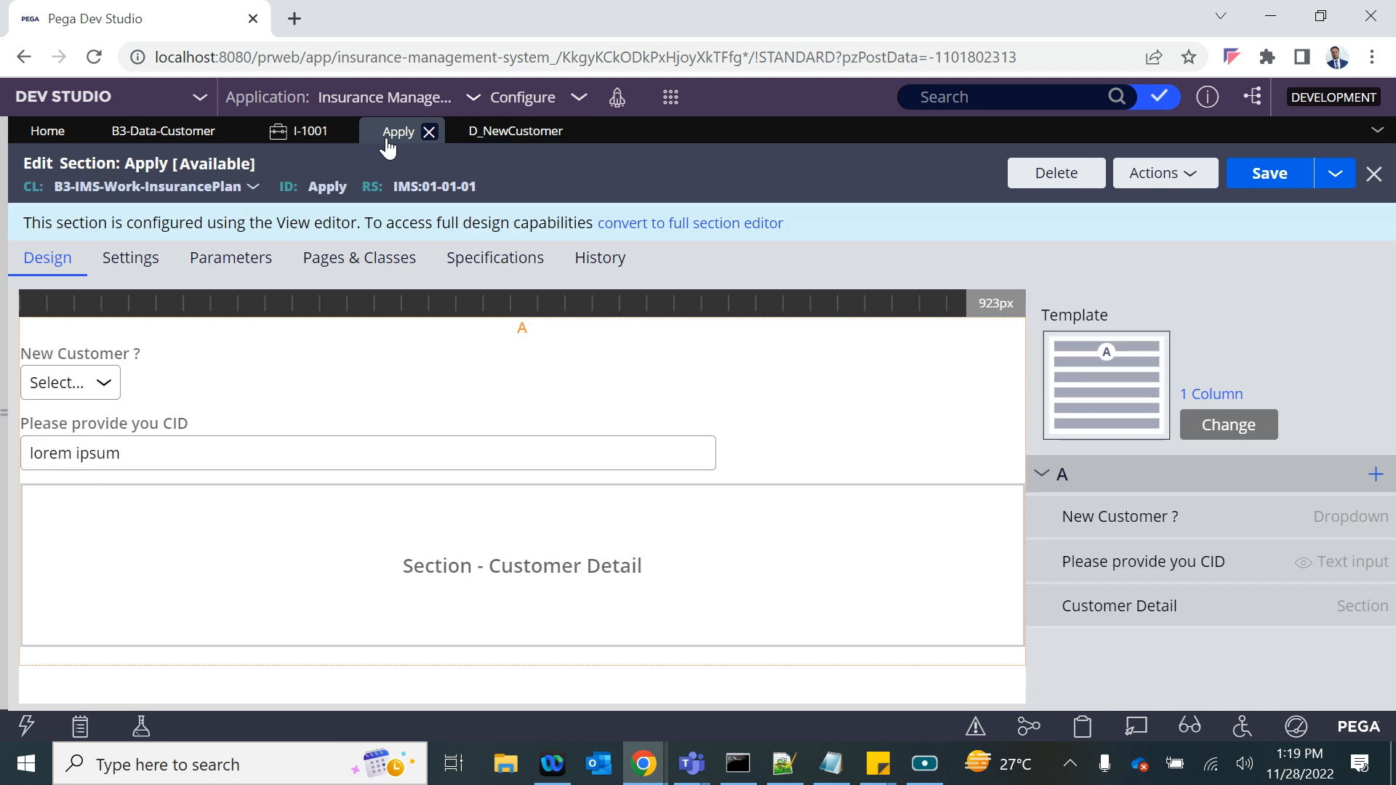
{"action": "left_click", "coordinate": [128, 372]}
- Switch New Customer ? repeatedly between Yes and No in the Insurance Plan case to compare the form fields, ending on Yes
{"action": "left_click", "coordinate": [291, 136]}
{"action": "left_click", "coordinate": [469, 327]}
{"action": "left_click", "coordinate": [464, 376]}
{"action": "left_click", "coordinate": [462, 336]}
{"action": "left_click", "coordinate": [461, 397]}
{"action": "left_click", "coordinate": [461, 332]}
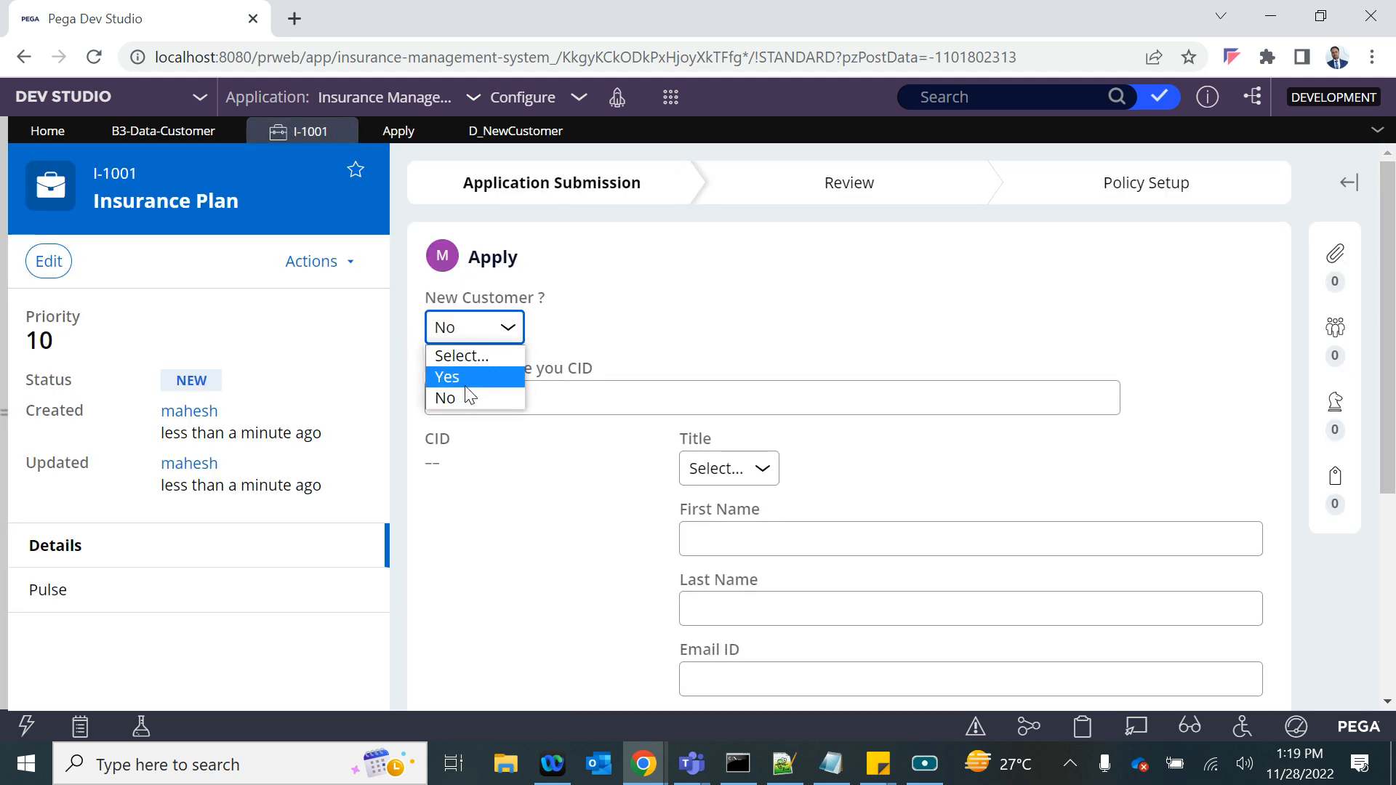
{"action": "left_click", "coordinate": [465, 384]}
{"action": "left_click", "coordinate": [465, 337]}
{"action": "left_click", "coordinate": [468, 394]}
{"action": "left_click", "coordinate": [462, 336]}
{"action": "left_click", "coordinate": [461, 378]}
{"action": "left_click", "coordinate": [466, 324]}
{"action": "left_click", "coordinate": [465, 377]}
{"action": "left_click", "coordinate": [455, 337]}
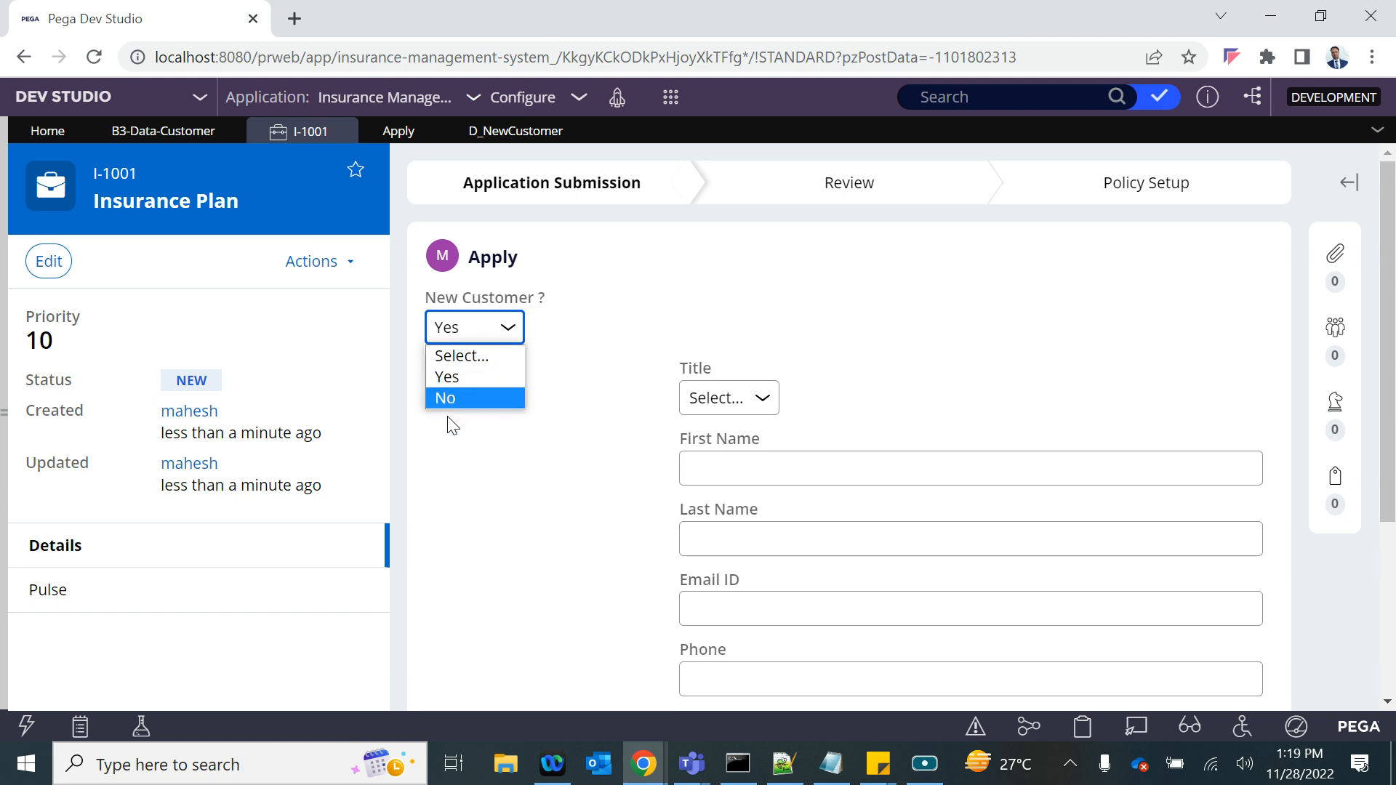
{"action": "left_click", "coordinate": [450, 397]}
{"action": "left_click", "coordinate": [447, 331]}
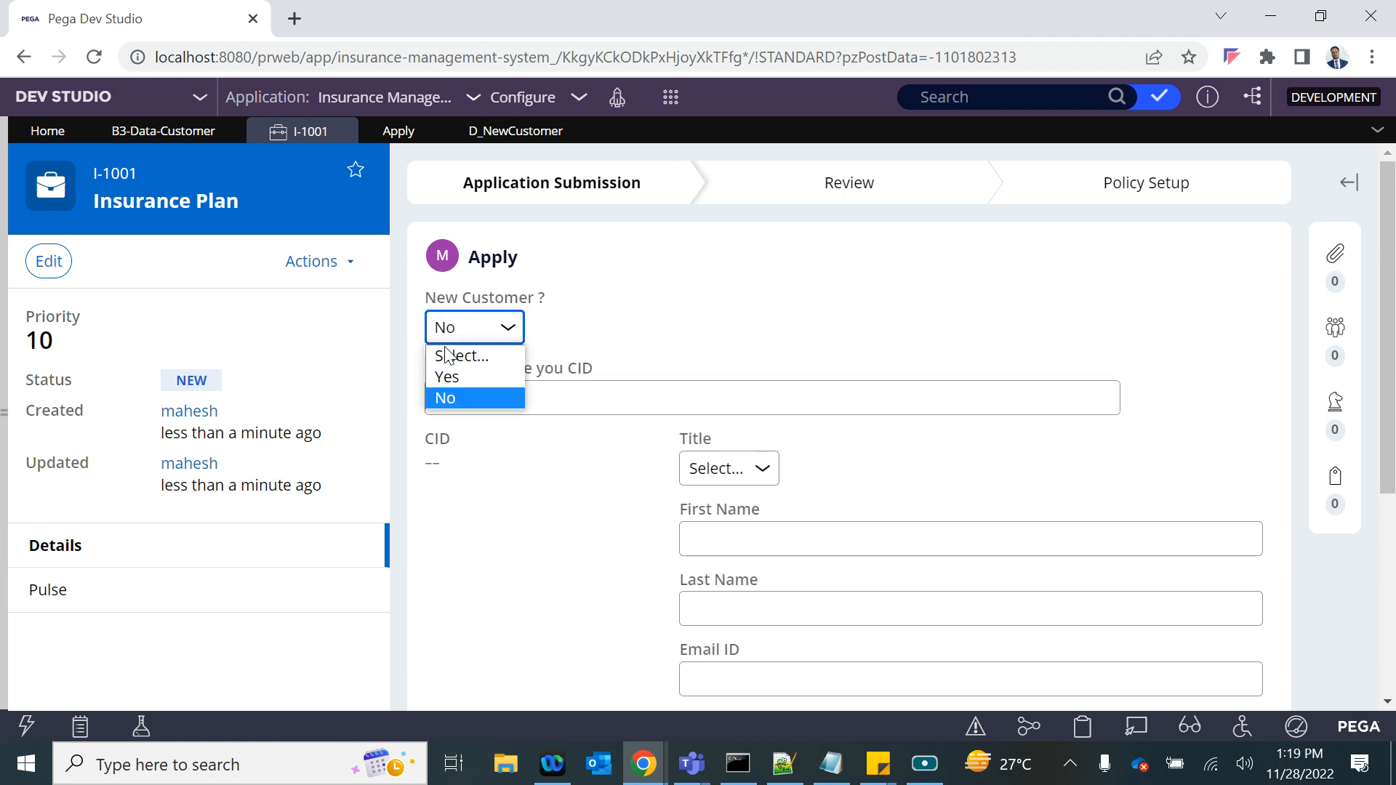
{"action": "left_click", "coordinate": [446, 372]}
{"action": "left_click", "coordinate": [455, 342]}
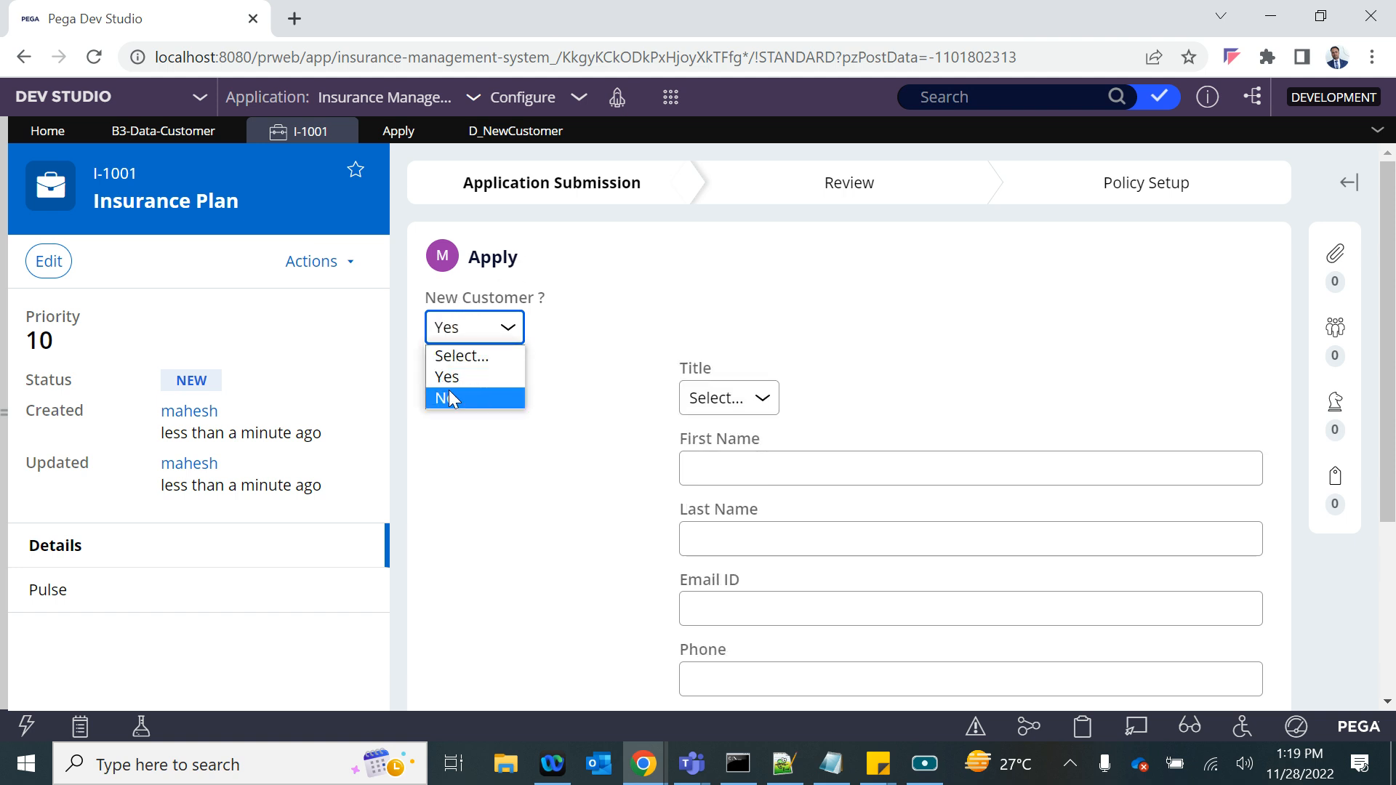
{"action": "left_click", "coordinate": [446, 397]}
{"action": "left_click", "coordinate": [448, 333]}
{"action": "left_click", "coordinate": [448, 376]}
{"action": "left_click", "coordinate": [464, 336]}
{"action": "left_click", "coordinate": [446, 397]}
{"action": "left_click", "coordinate": [451, 336]}
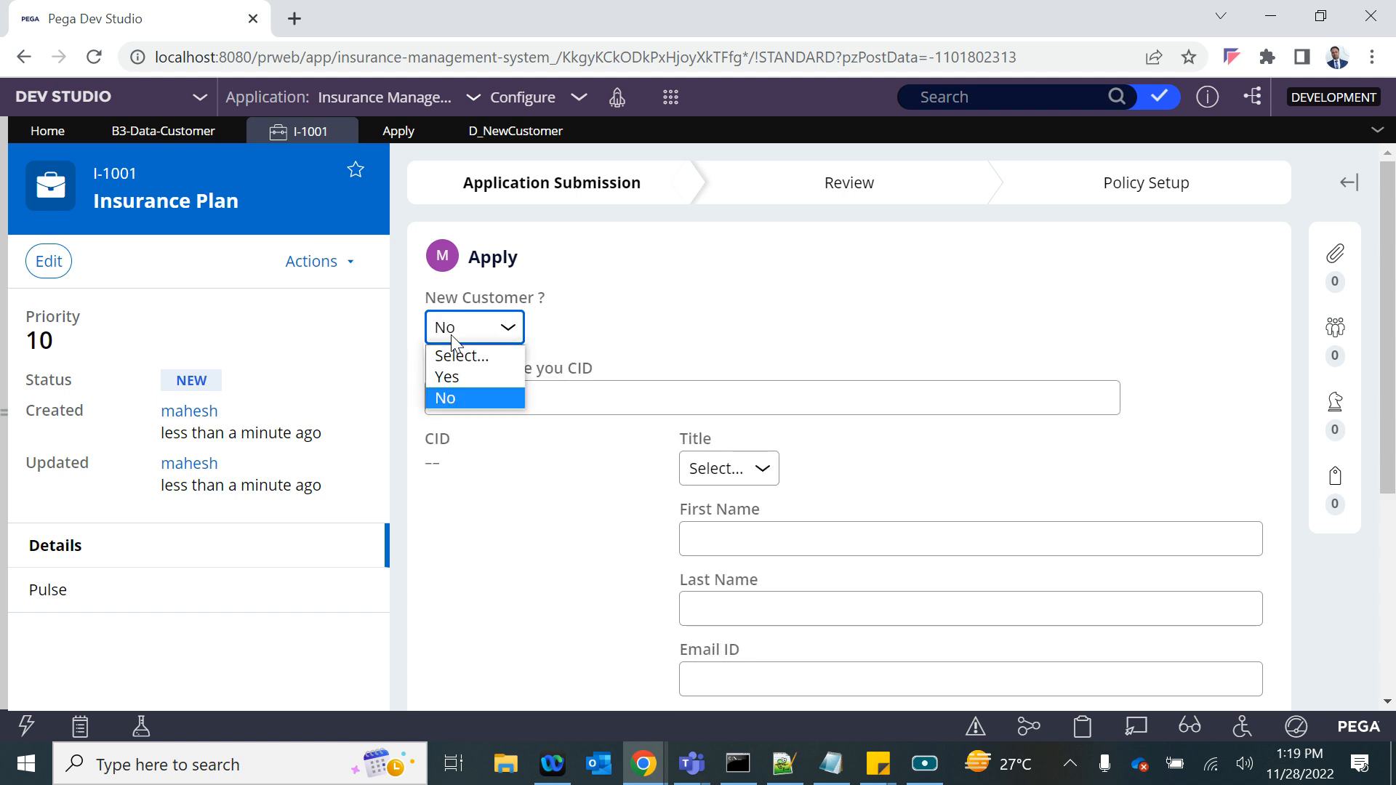
{"action": "left_click", "coordinate": [448, 376]}
{"action": "left_click", "coordinate": [456, 324]}
{"action": "left_click", "coordinate": [452, 399]}
{"action": "left_click", "coordinate": [448, 333]}
{"action": "left_click", "coordinate": [452, 396]}
{"action": "left_click", "coordinate": [445, 333]}
{"action": "left_click", "coordinate": [451, 374]}
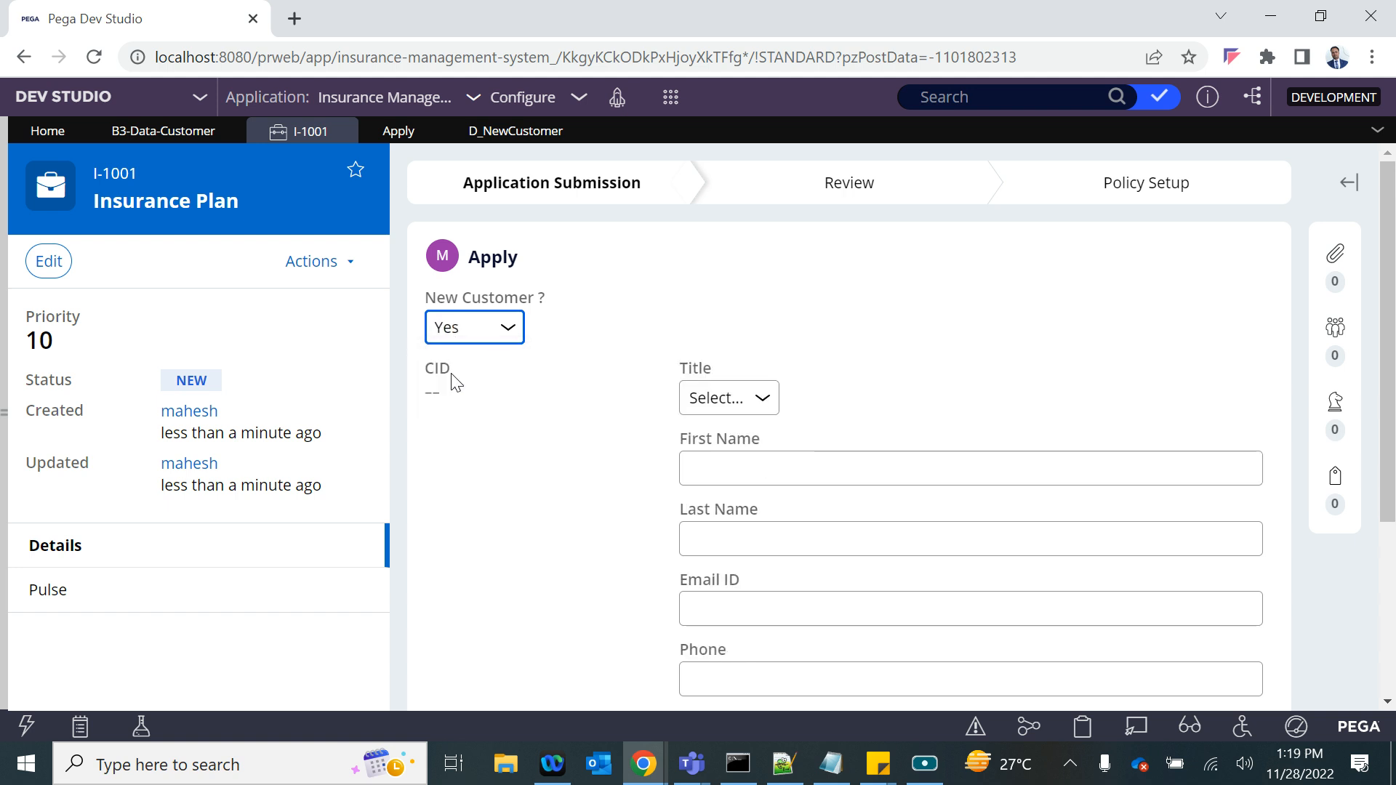
- Reopen the New Customer ? dropdown's properties in the Apply section and create an editable action set with a Change event
{"action": "left_click", "coordinate": [401, 133]}
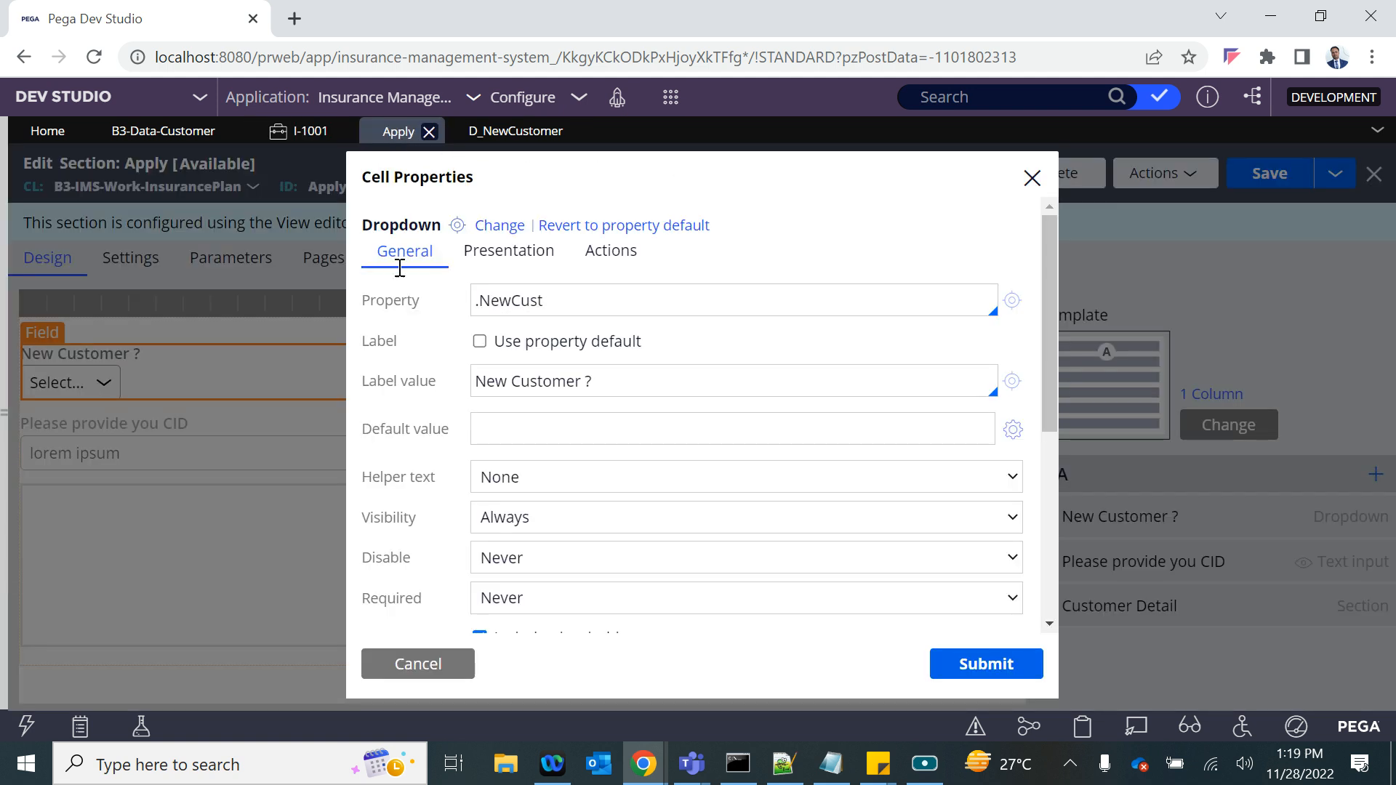
{"action": "left_click", "coordinate": [386, 662]}
{"action": "double_click", "coordinate": [66, 374]}
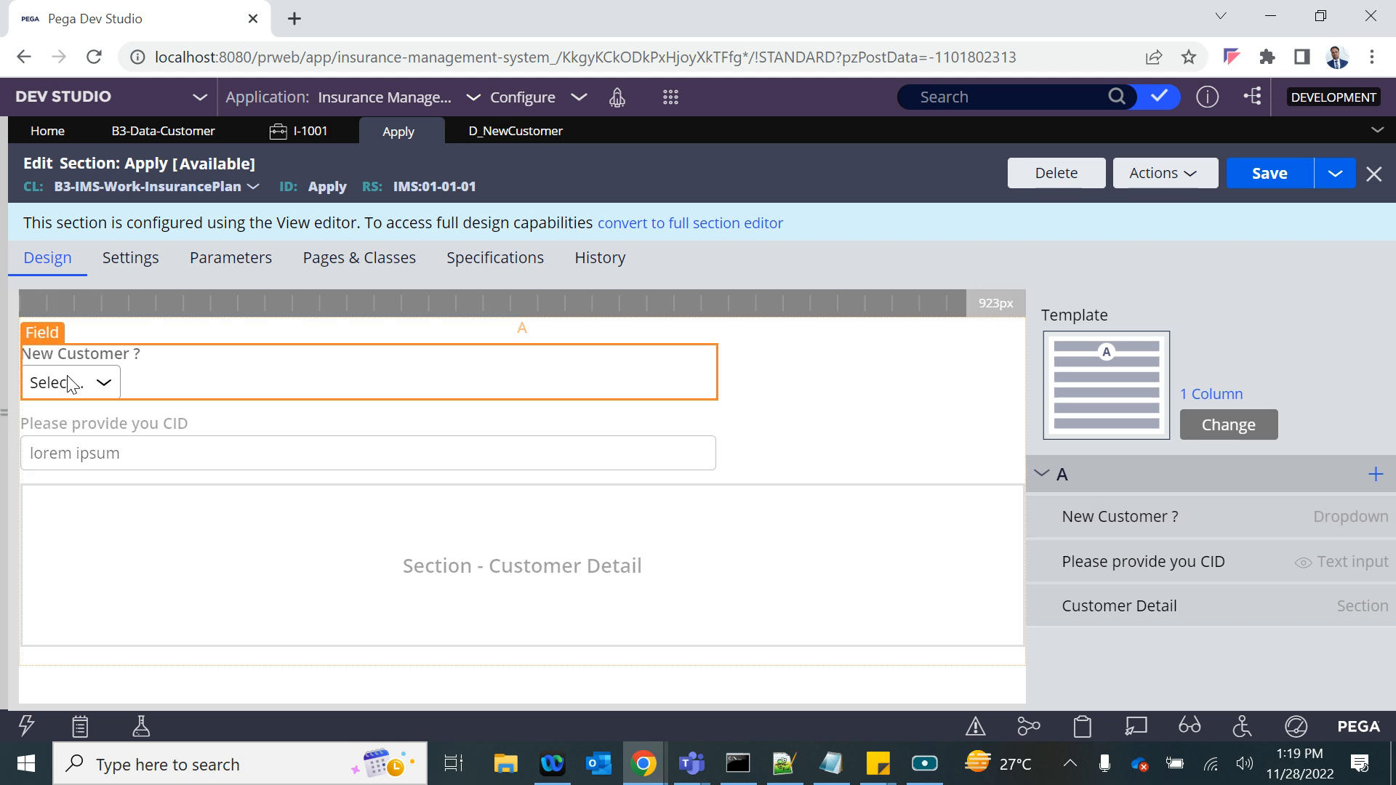
{"action": "double_click", "coordinate": [525, 302]}
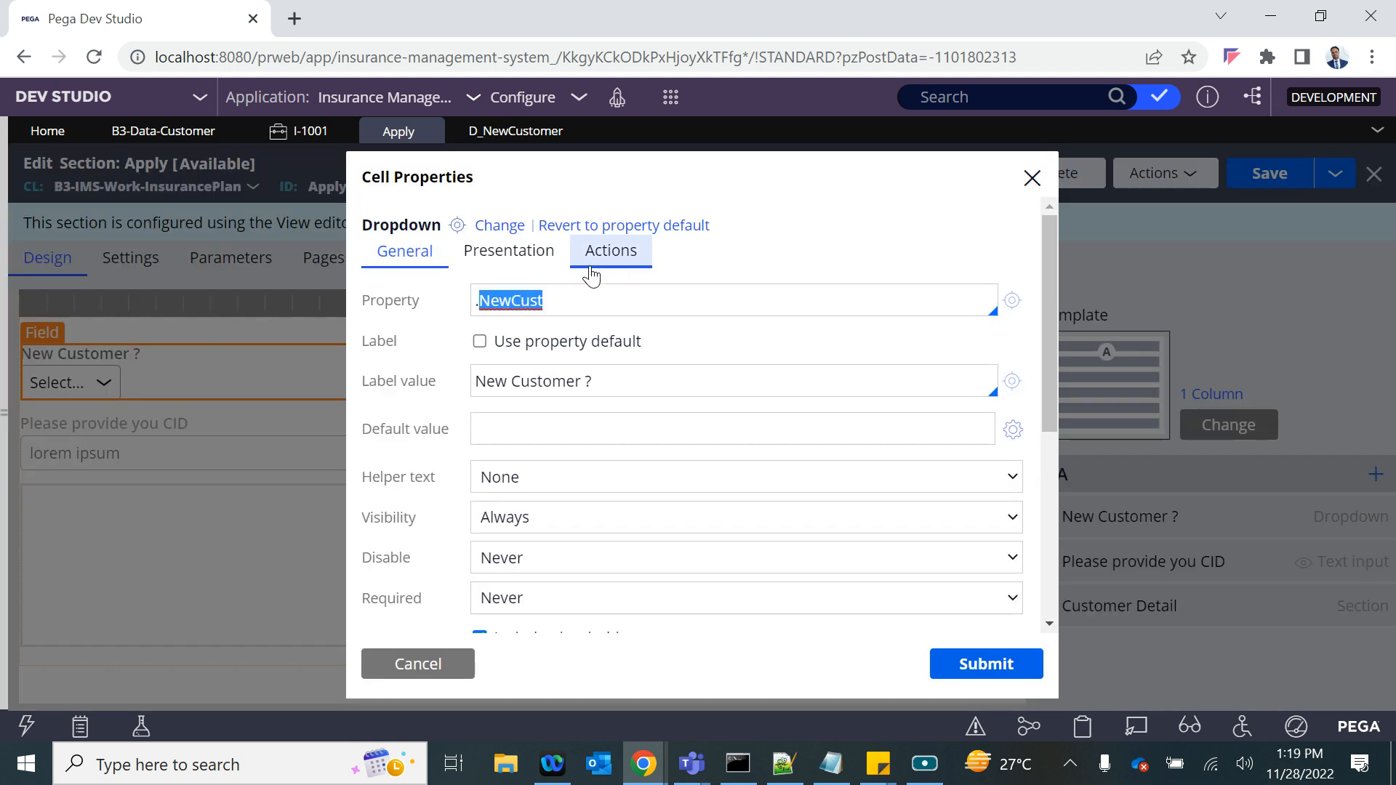
{"action": "left_click", "coordinate": [610, 250]}
{"action": "left_click", "coordinate": [400, 304]}
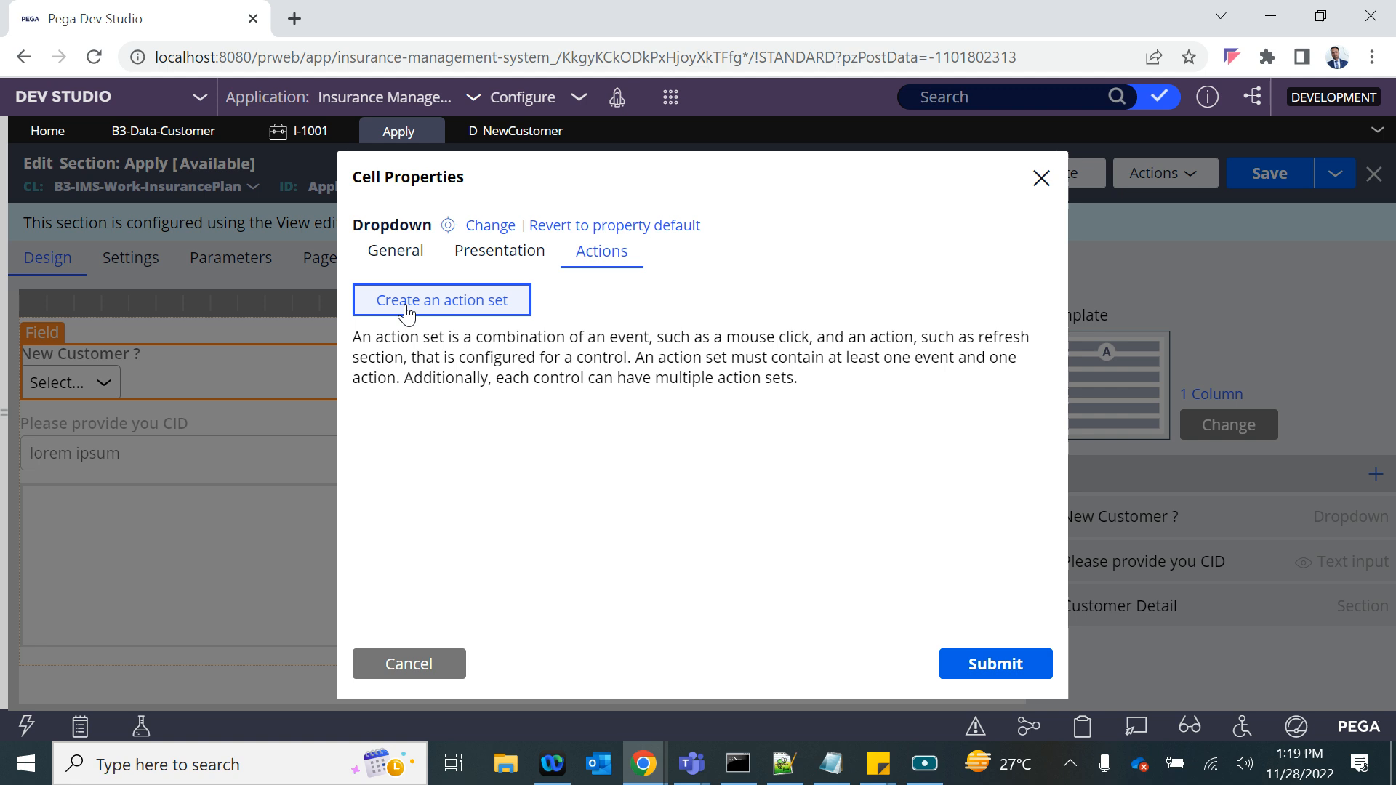
{"action": "left_click", "coordinate": [413, 407]}
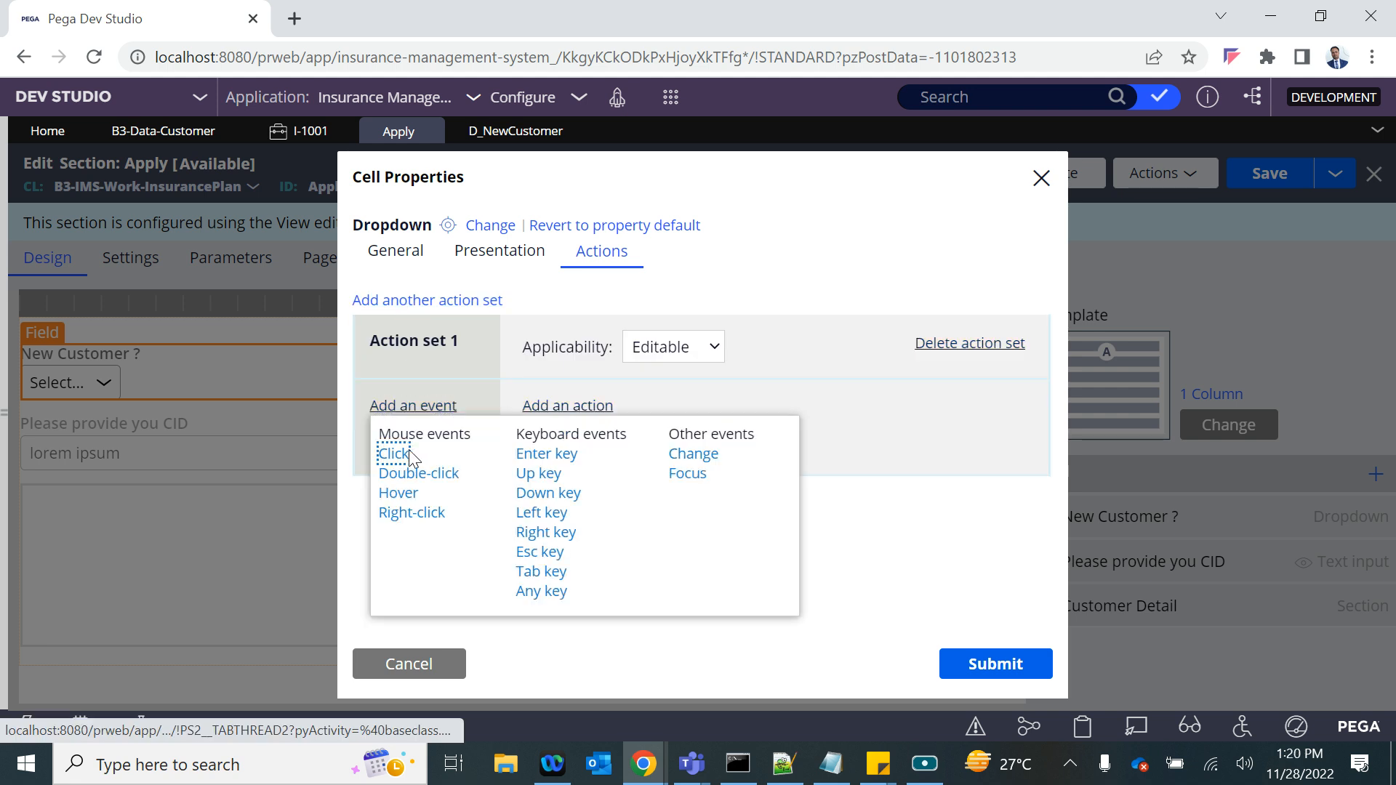
{"action": "left_click", "coordinate": [692, 454]}
{"action": "left_click", "coordinate": [673, 349]}
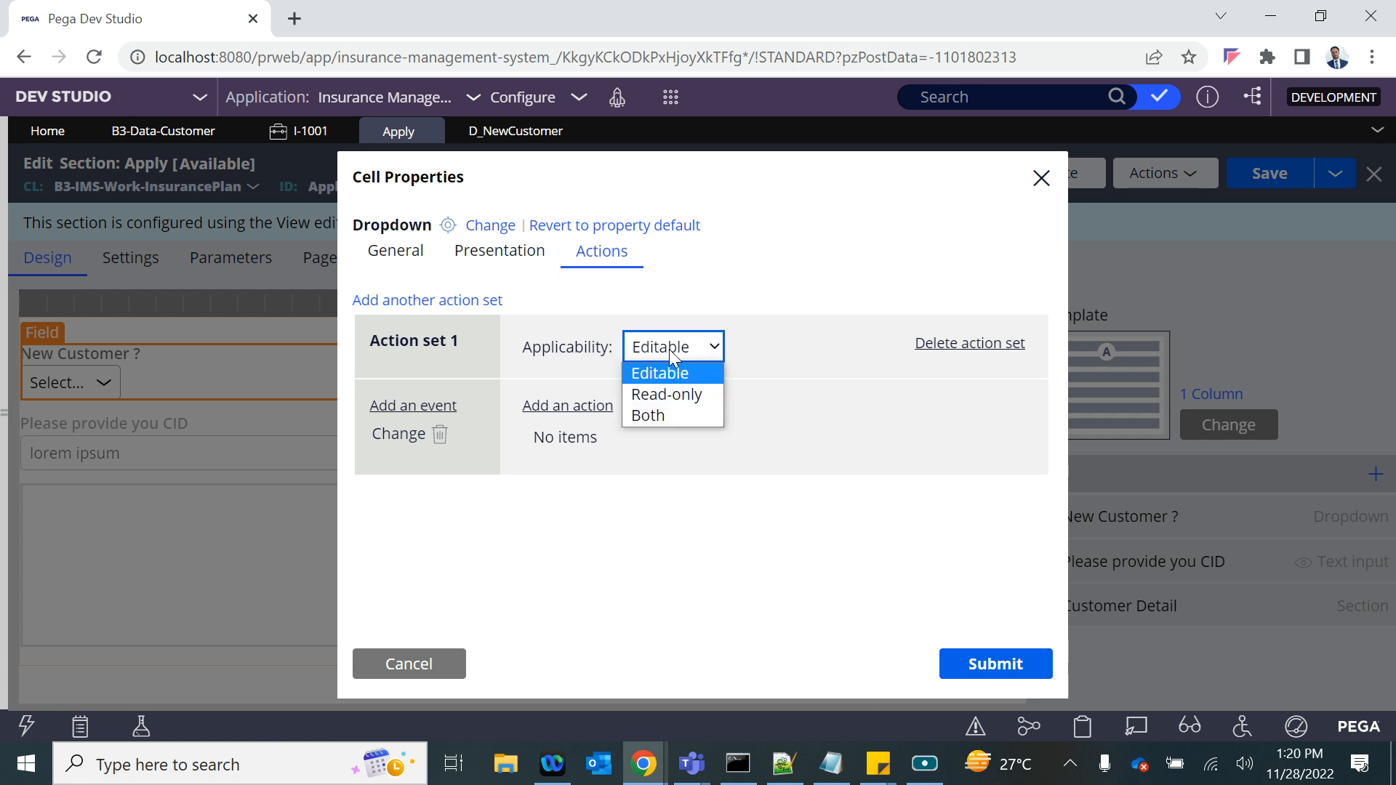
{"action": "left_click", "coordinate": [585, 295]}
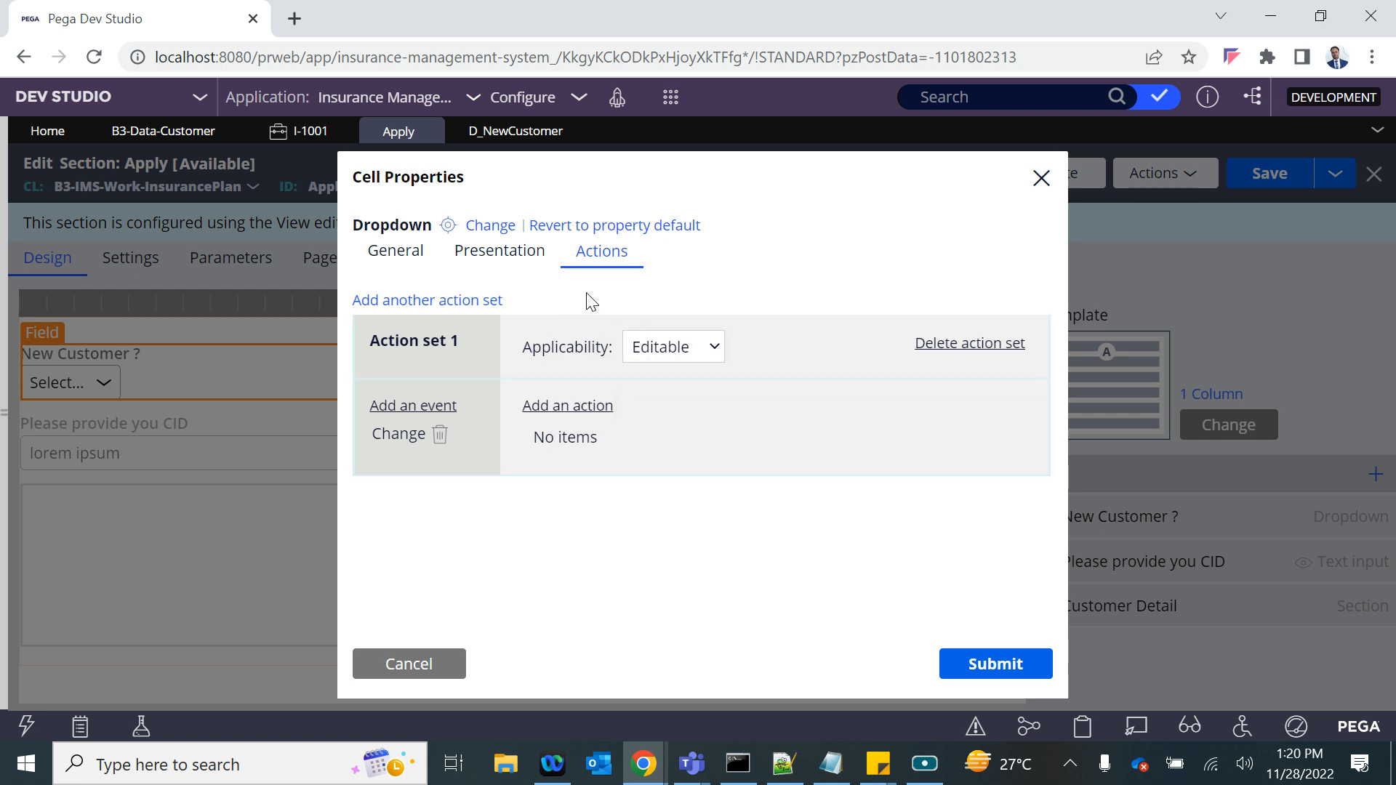
- Add a Refresh action targeting this section to the dropdown's Change event and expand its settings
{"action": "left_click", "coordinate": [549, 405]}
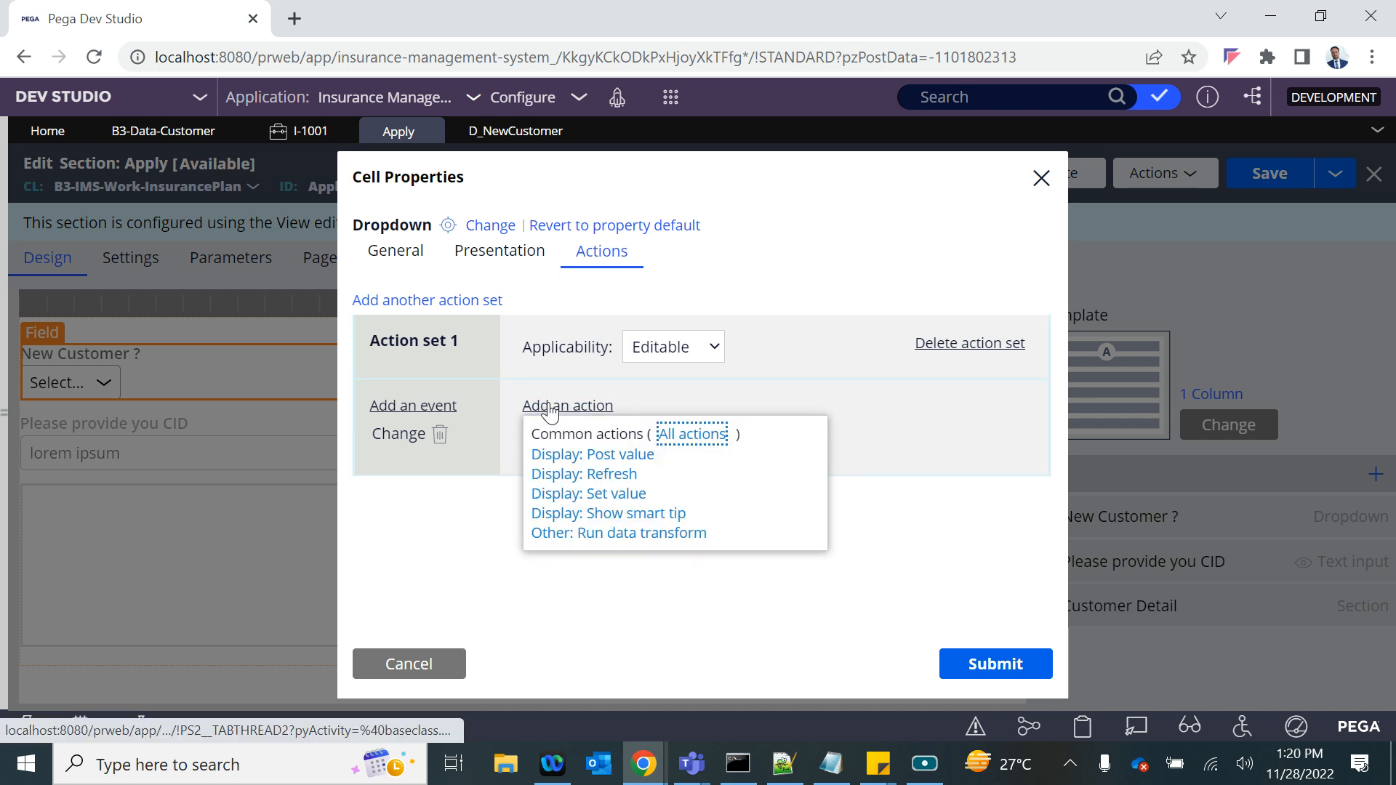
{"action": "left_click", "coordinate": [580, 475]}
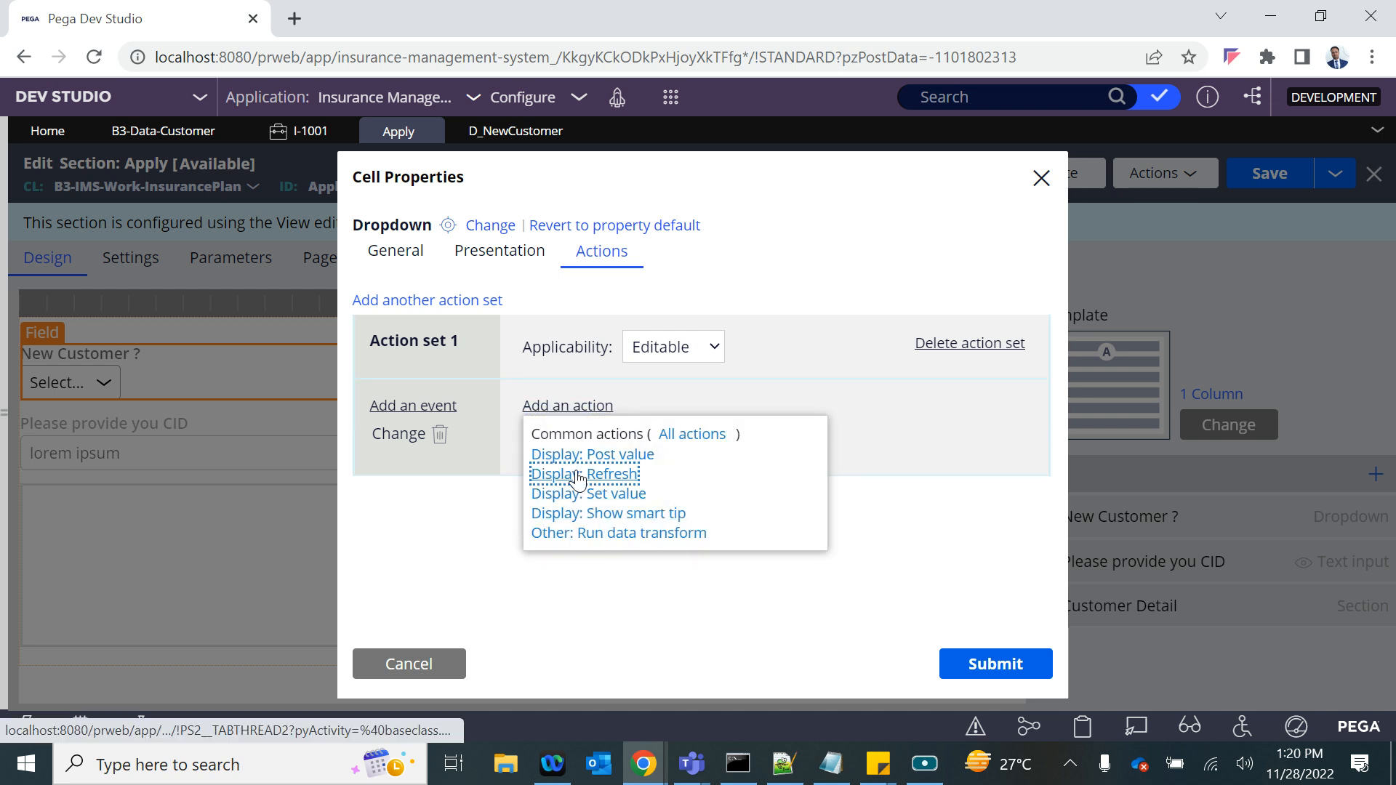
{"action": "left_click", "coordinate": [557, 435]}
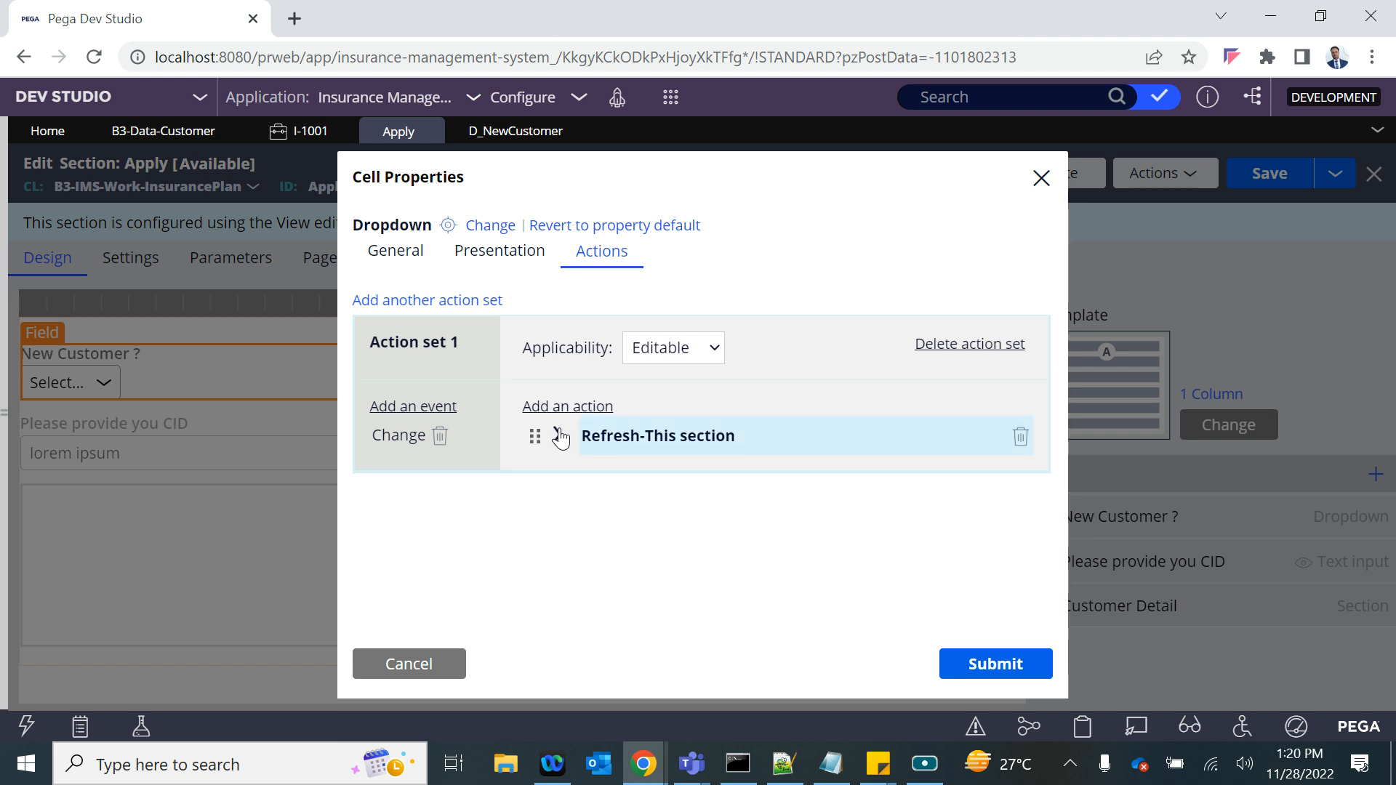
{"action": "left_click", "coordinate": [573, 435]}
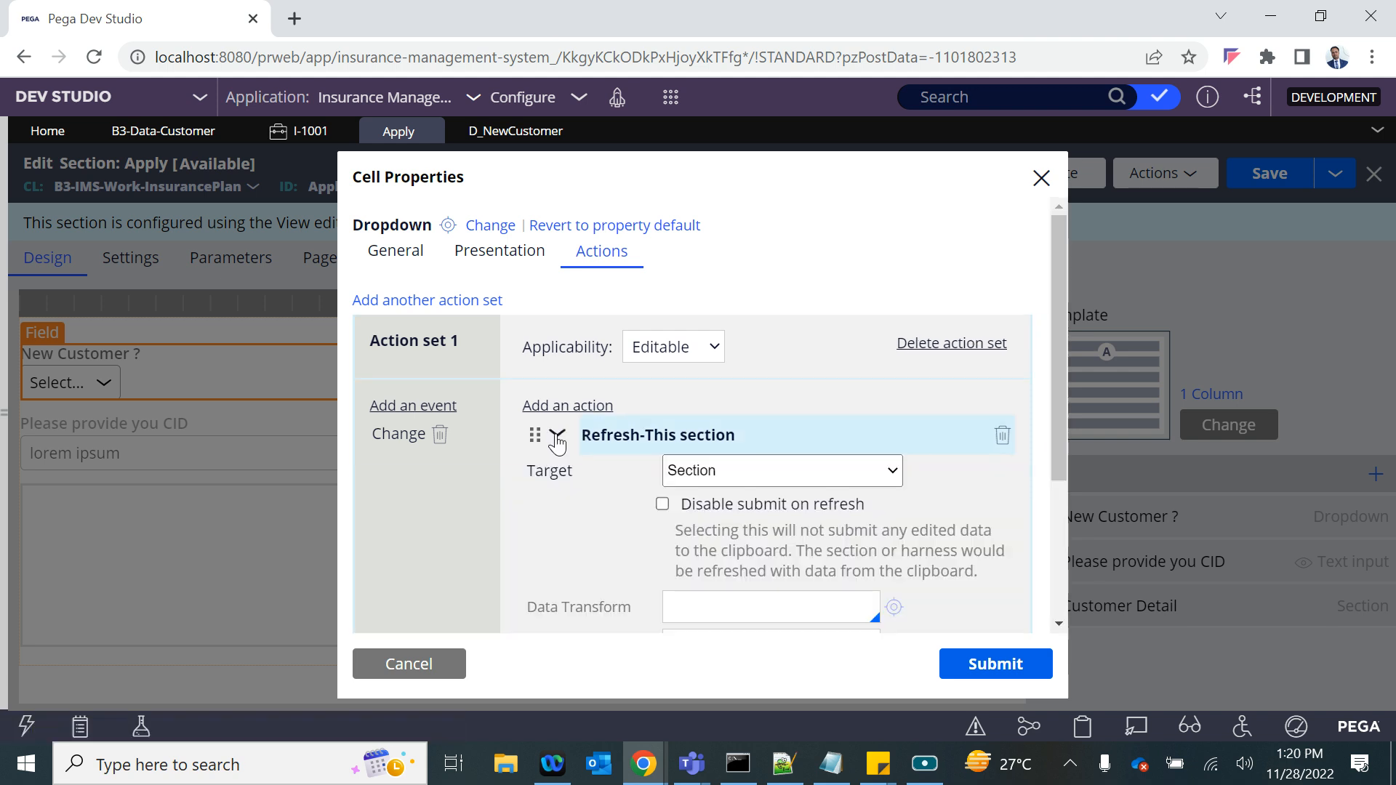
- Set the refresh action's data transform to SetResetCustID and create that record with the label Set Reset CustID
{"action": "scroll", "coordinate": [683, 563], "scroll_direction": "down", "scroll_amount": 2}
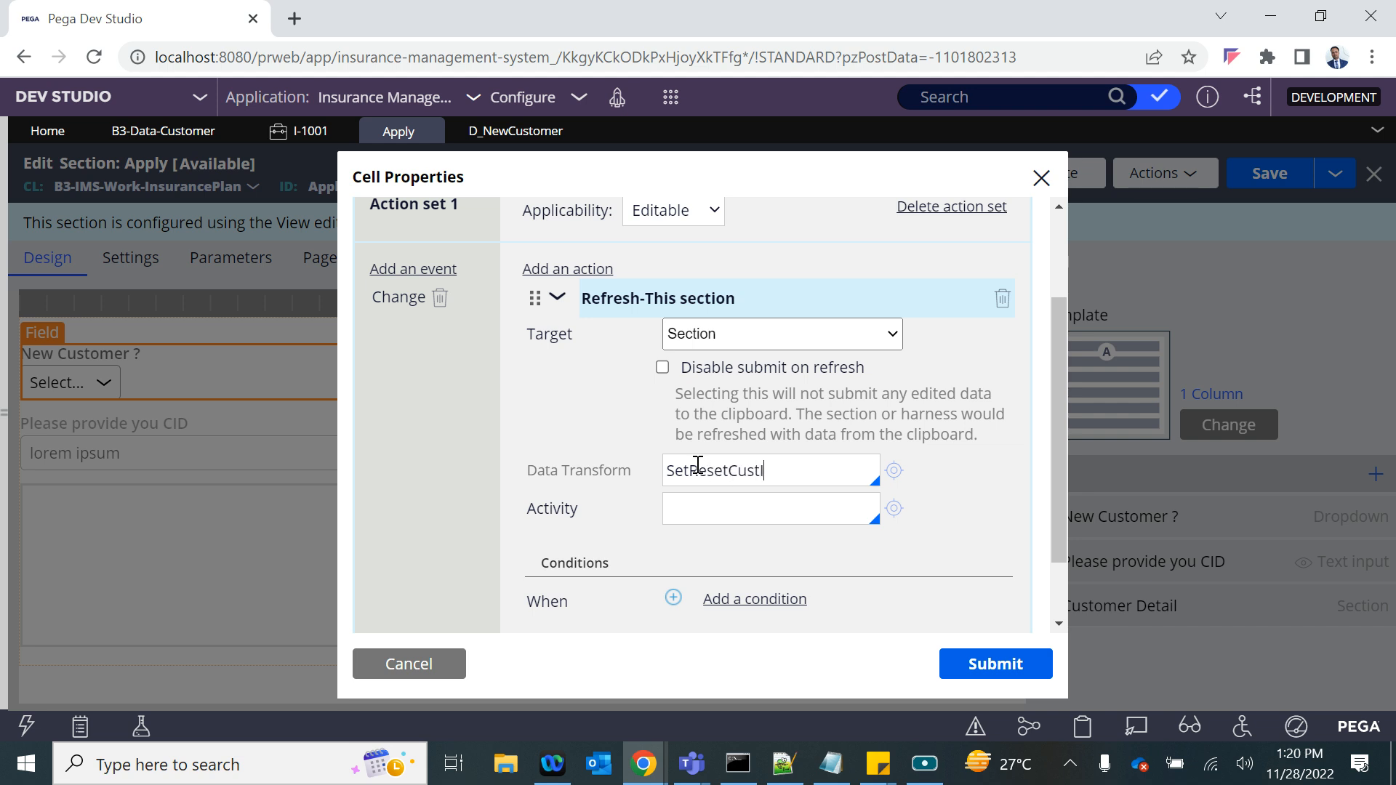
{"action": "left_click", "coordinate": [774, 470]}
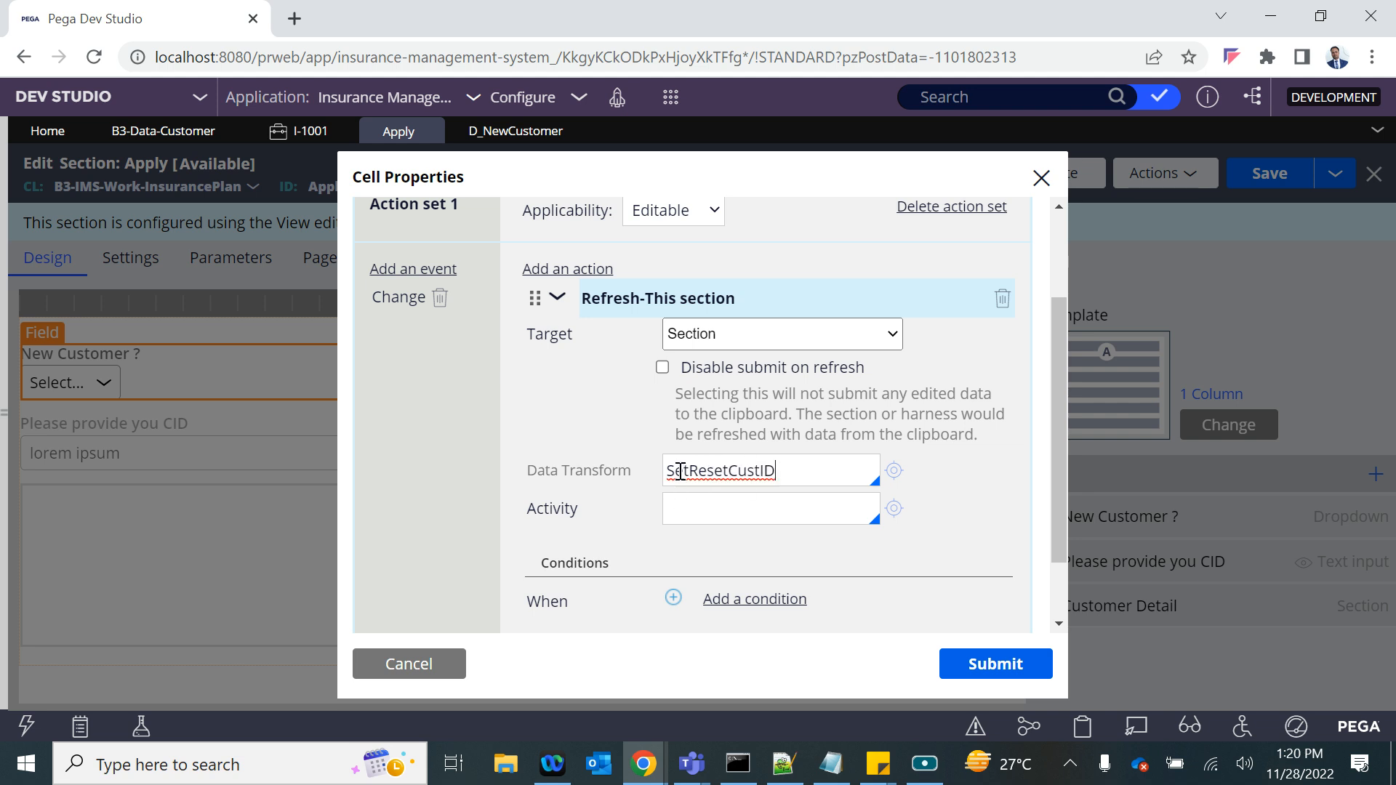
{"action": "left_click", "coordinate": [896, 471]}
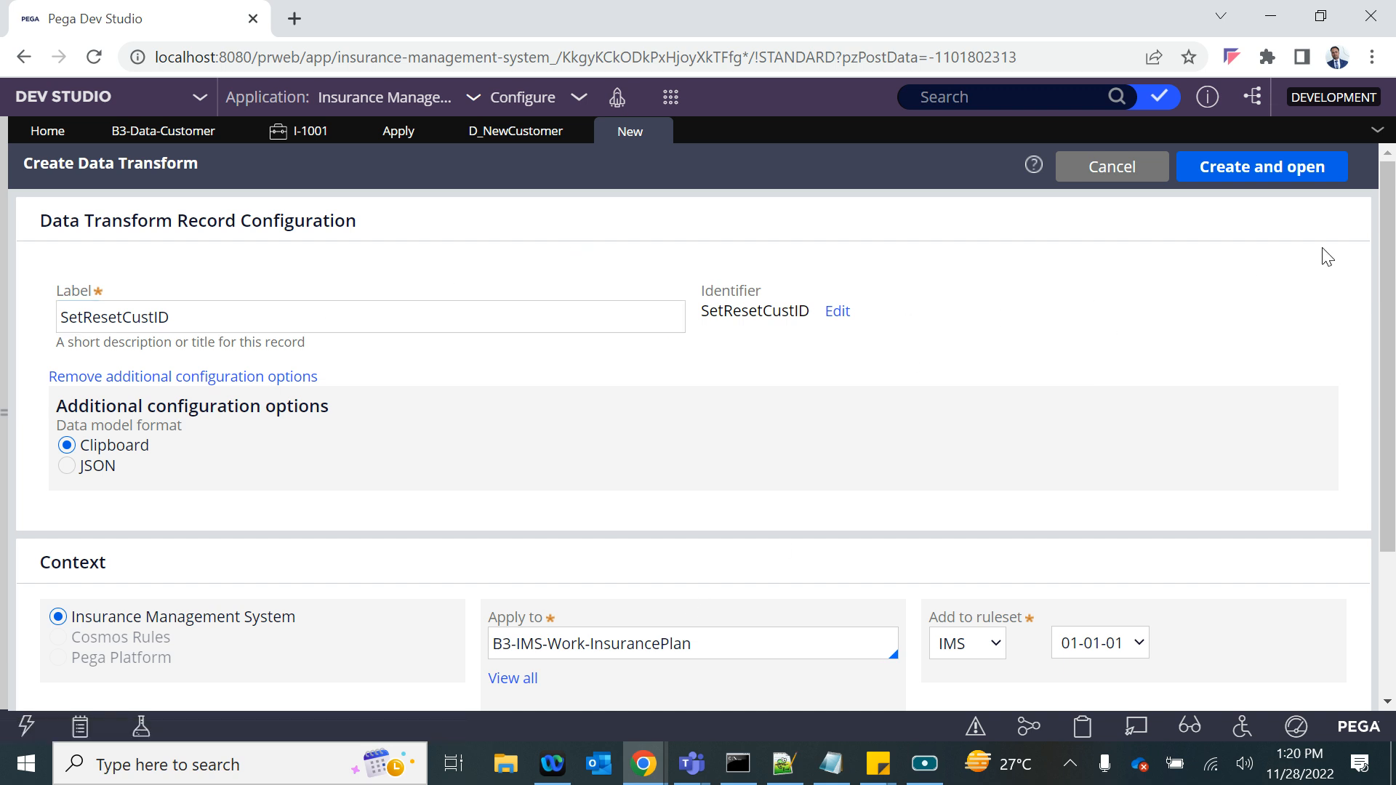
{"action": "left_click", "coordinate": [85, 317]}
{"action": "left_click", "coordinate": [125, 318]}
{"action": "left_click", "coordinate": [1212, 168]}
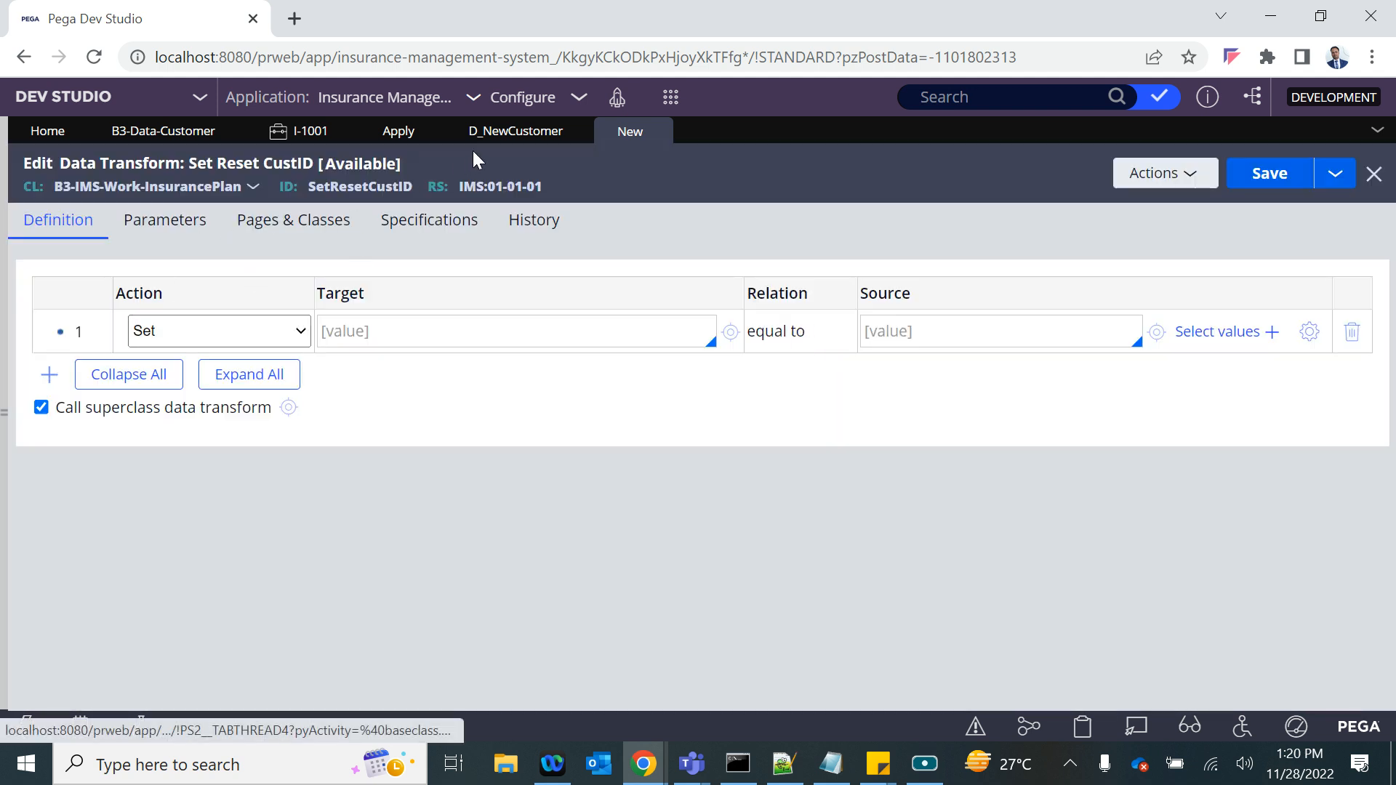
- Switch New Customer ? in the Insurance Plan case through No, Select... and Yes to examine how the form reacts
{"action": "left_click", "coordinate": [311, 131]}
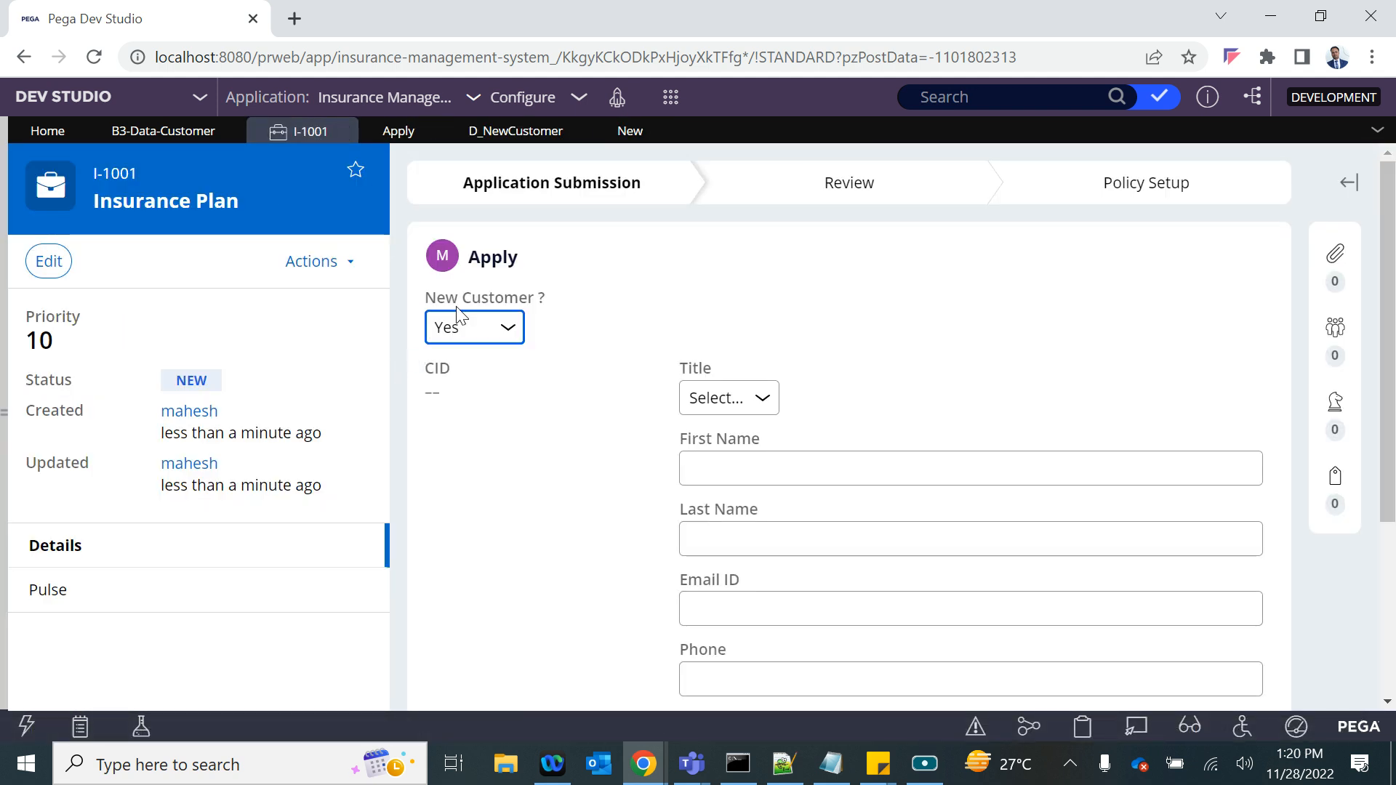
{"action": "left_click", "coordinate": [464, 340]}
{"action": "left_click", "coordinate": [457, 395]}
{"action": "left_click", "coordinate": [465, 326]}
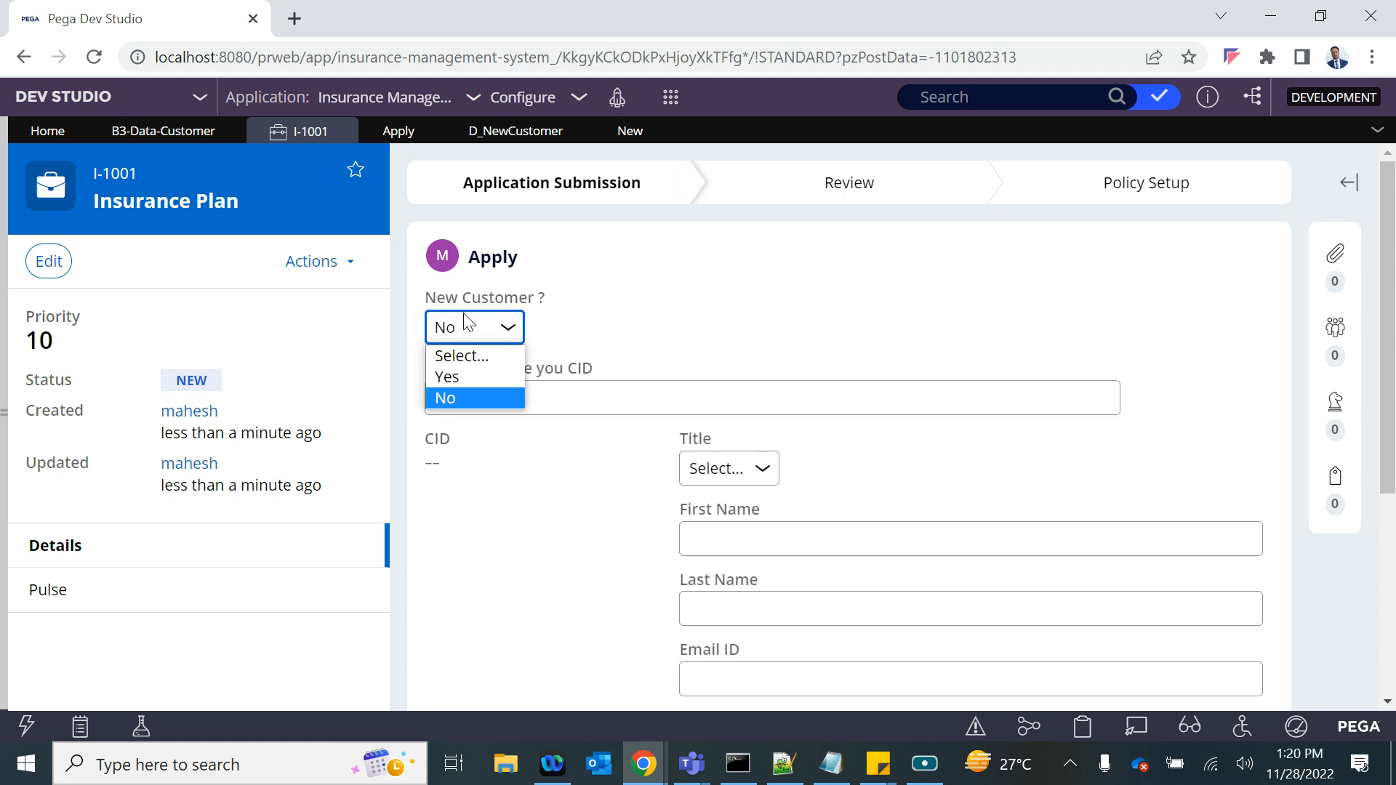
{"action": "left_click", "coordinate": [464, 356]}
{"action": "left_click", "coordinate": [467, 342]}
{"action": "left_click", "coordinate": [464, 355]}
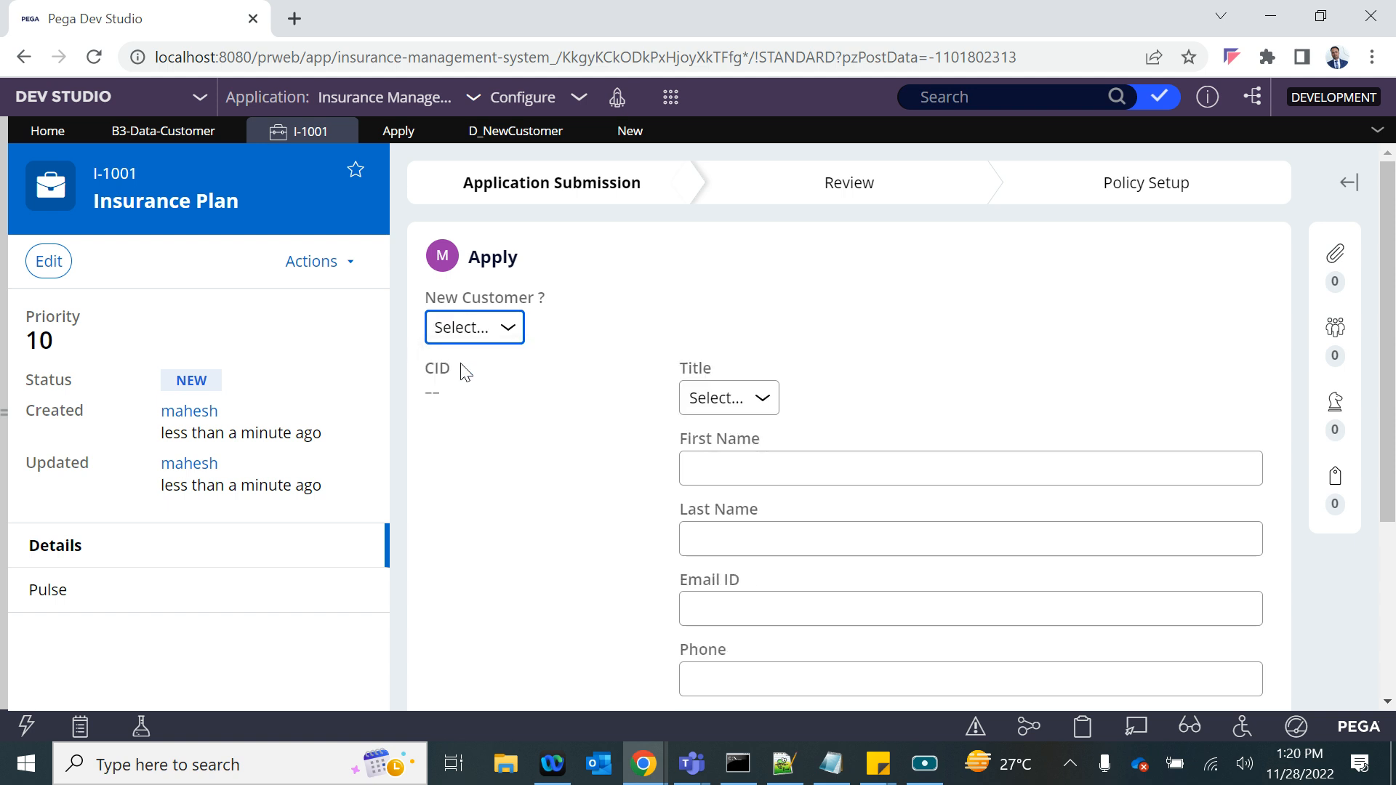
{"action": "left_click", "coordinate": [458, 334]}
{"action": "left_click", "coordinate": [456, 376]}
- Make row 1 of the Set Reset CustID data transform a When with condition .NewCust=="Yes", checking the dropdown's property name
{"action": "left_click", "coordinate": [626, 132]}
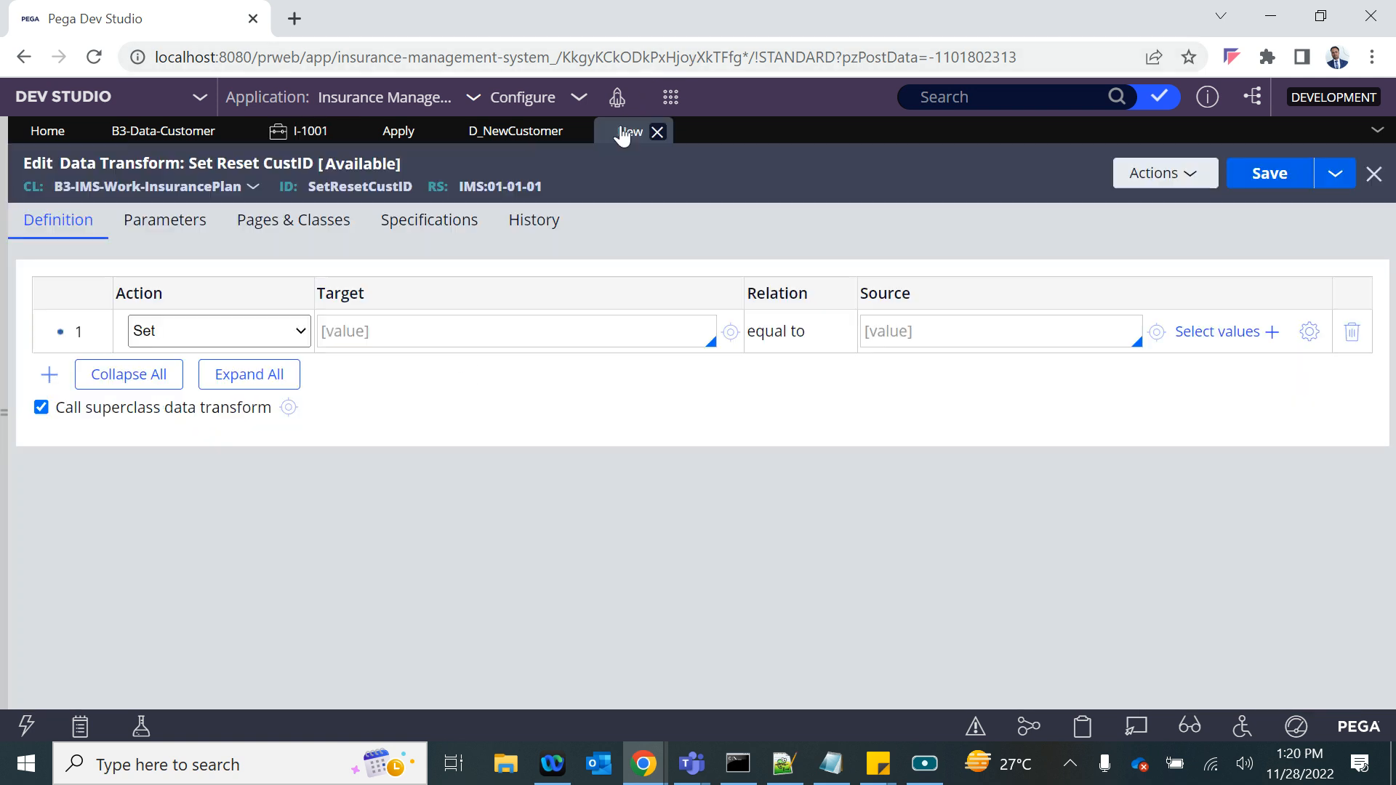
{"action": "left_click", "coordinate": [242, 337]}
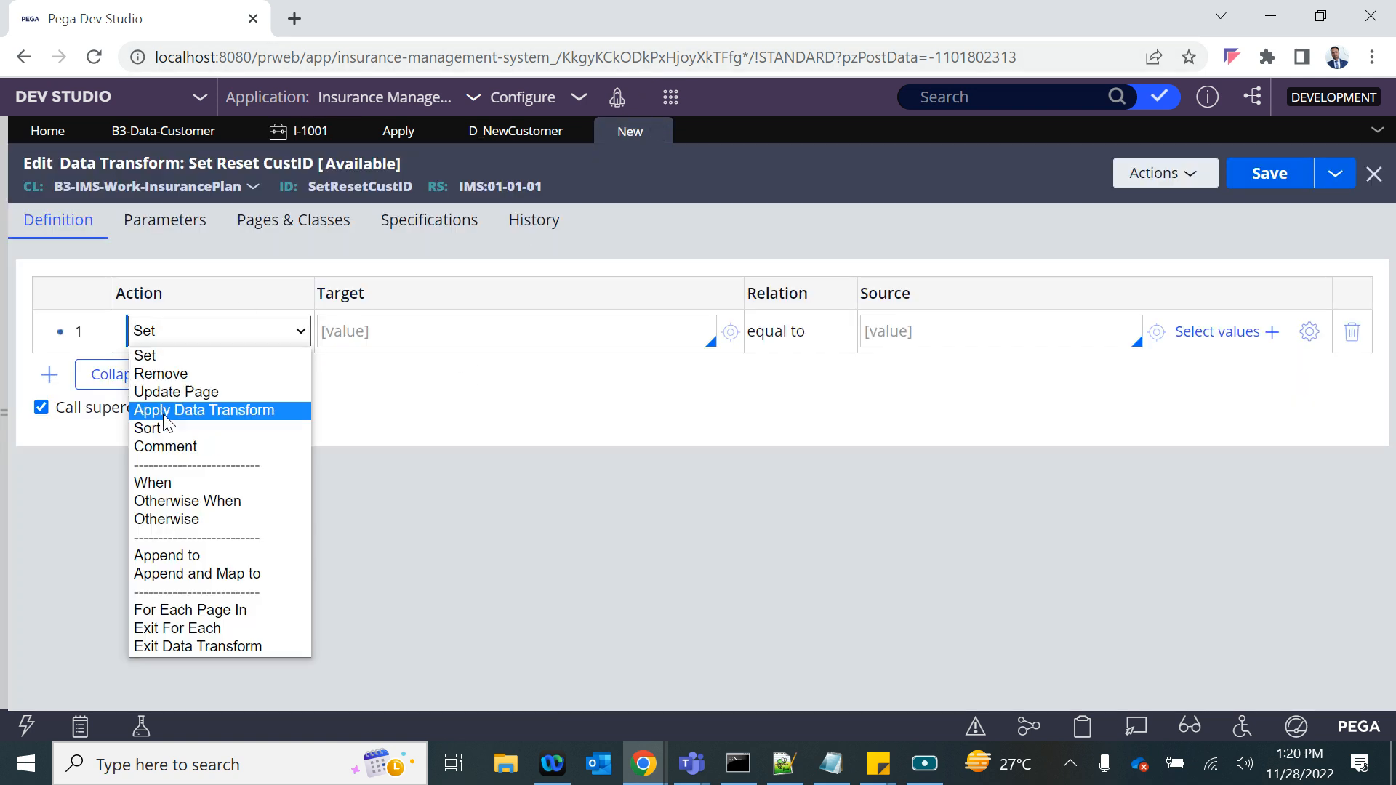
{"action": "left_click", "coordinate": [150, 482]}
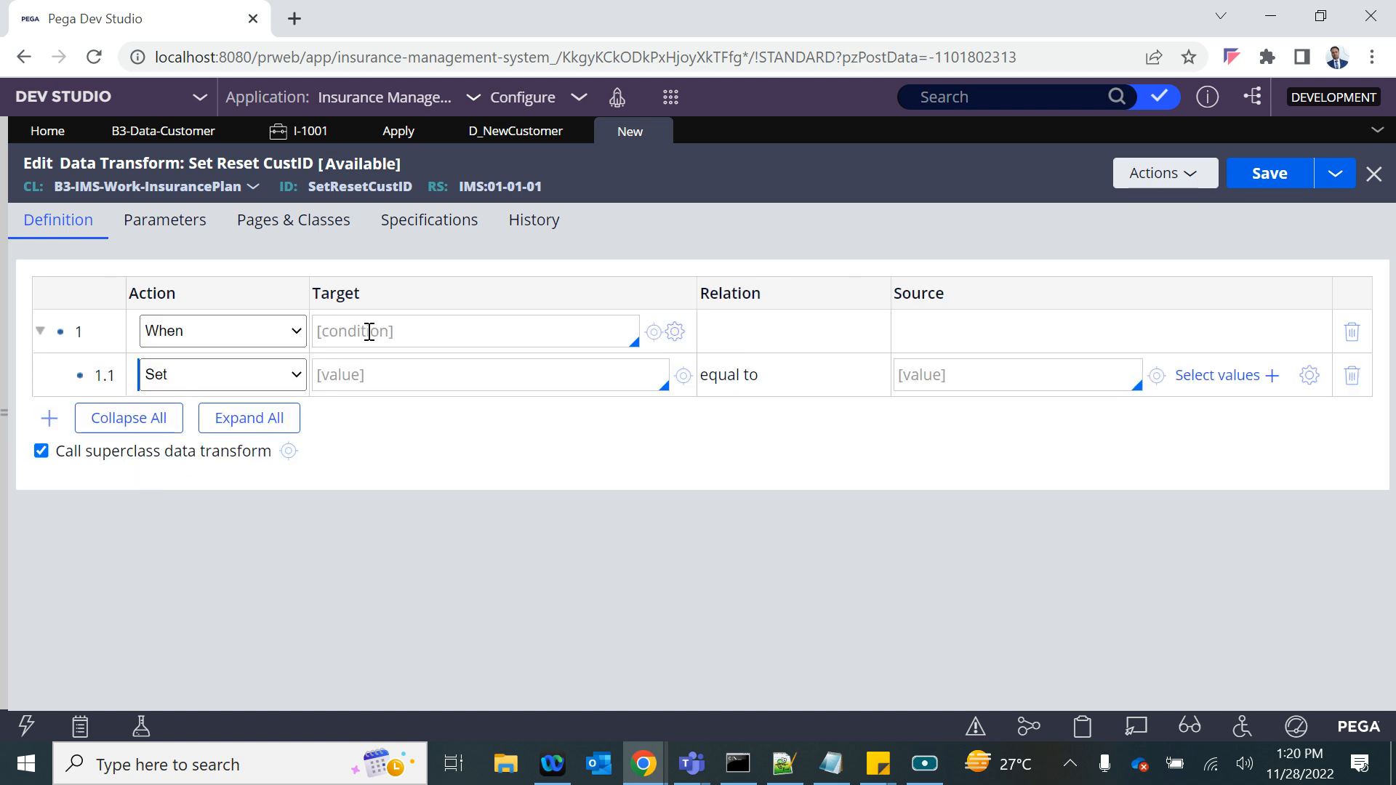
{"action": "left_click", "coordinate": [371, 331]}
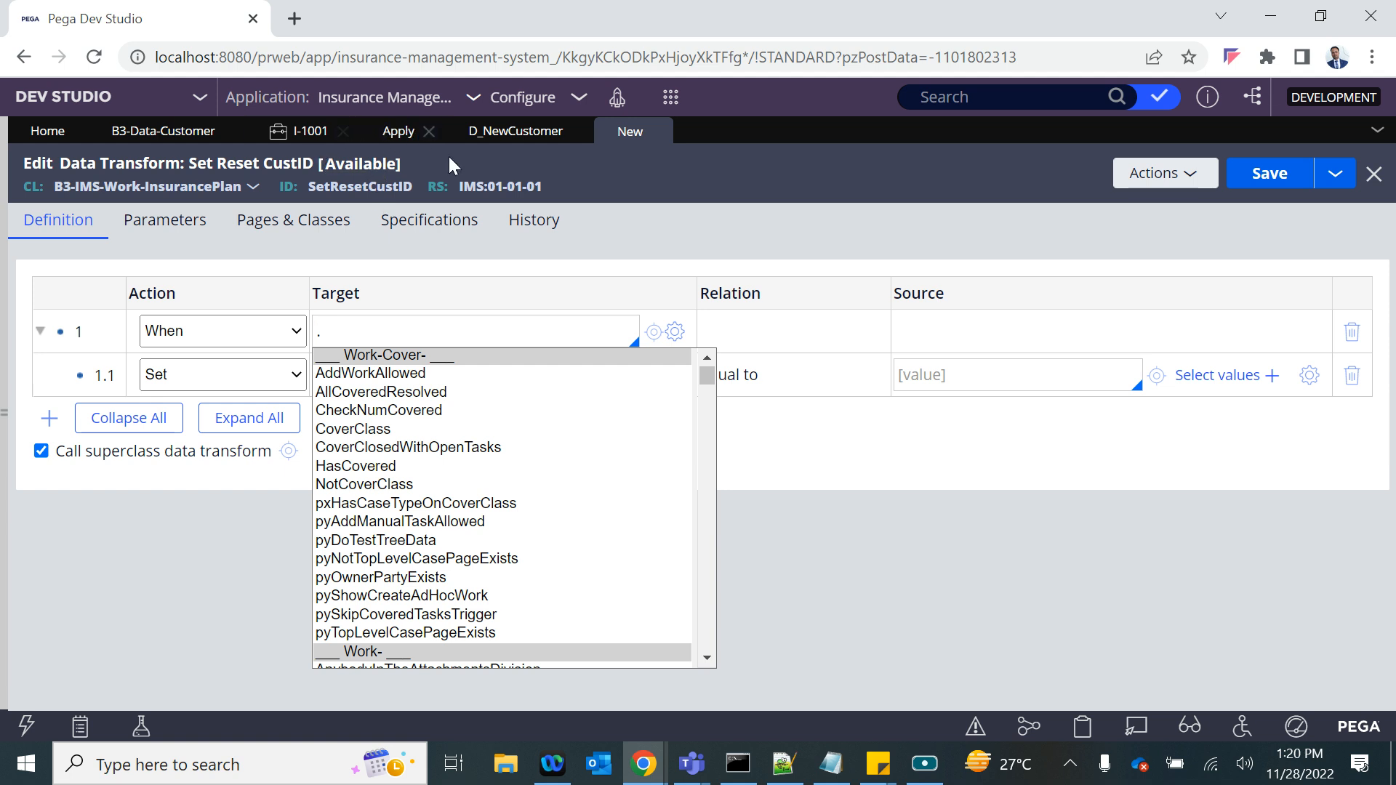
{"action": "left_click", "coordinate": [398, 131]}
{"action": "scroll", "coordinate": [436, 255], "scroll_direction": "up", "scroll_amount": 3}
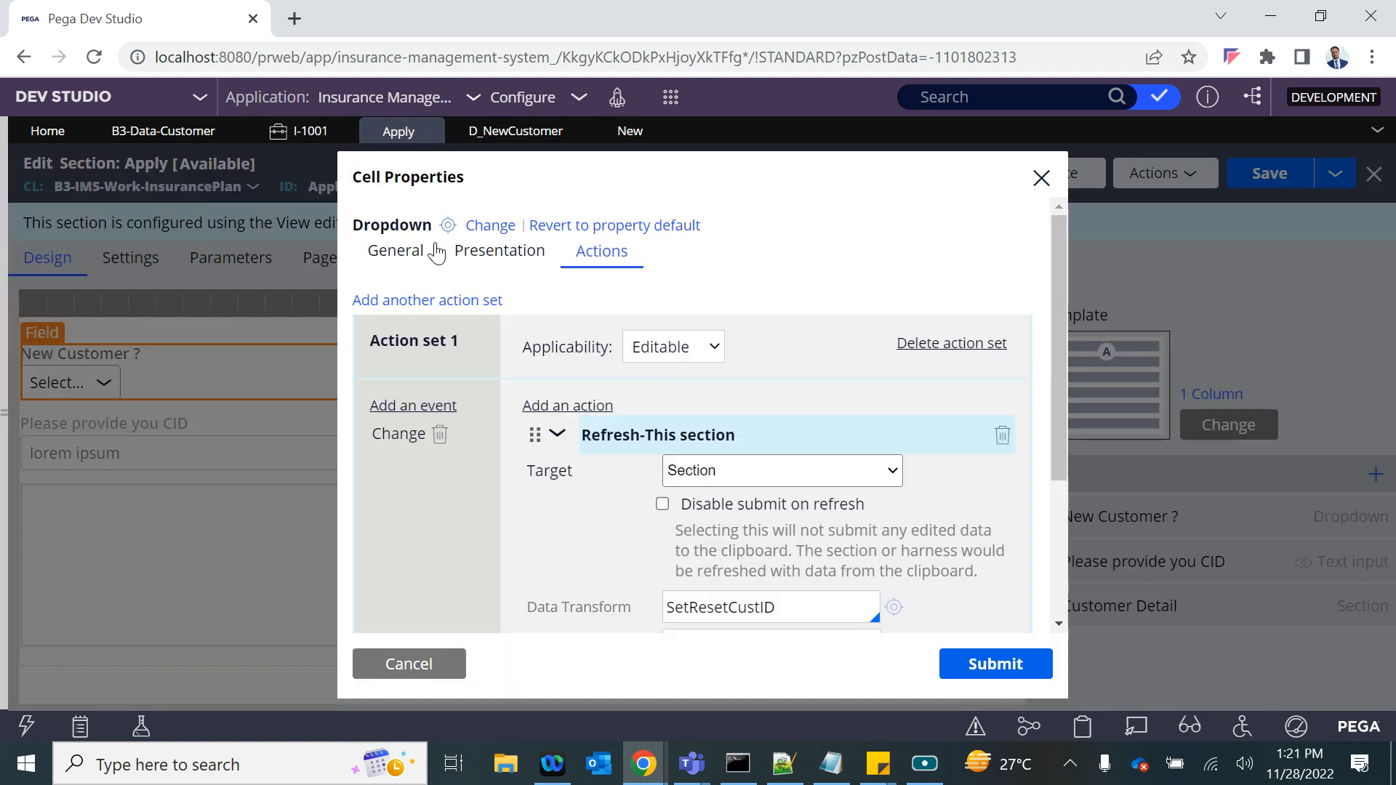
{"action": "left_click", "coordinate": [397, 259]}
{"action": "double_click", "coordinate": [533, 306]}
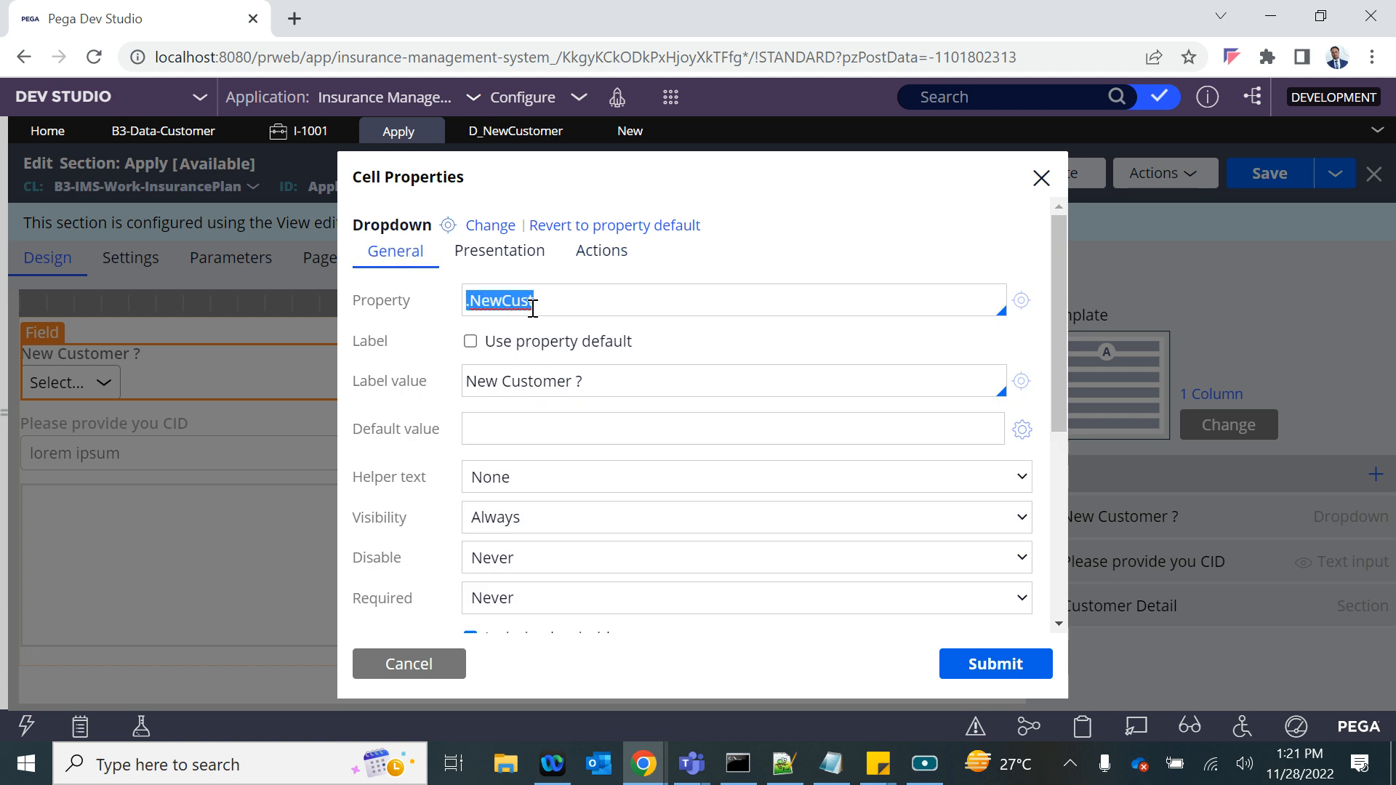
{"action": "left_click", "coordinate": [630, 131]}
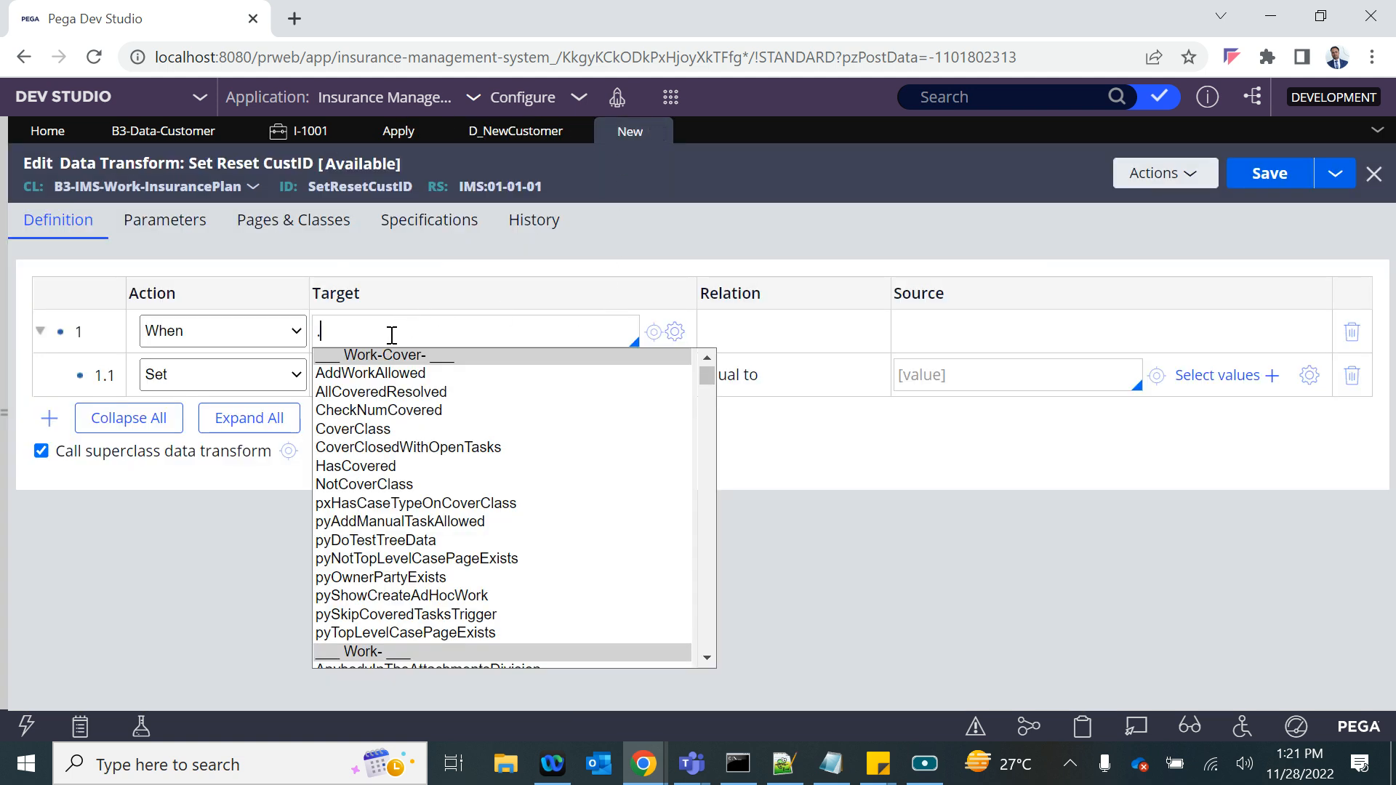
{"action": "type", "text": "NewCust==\"Yes"}
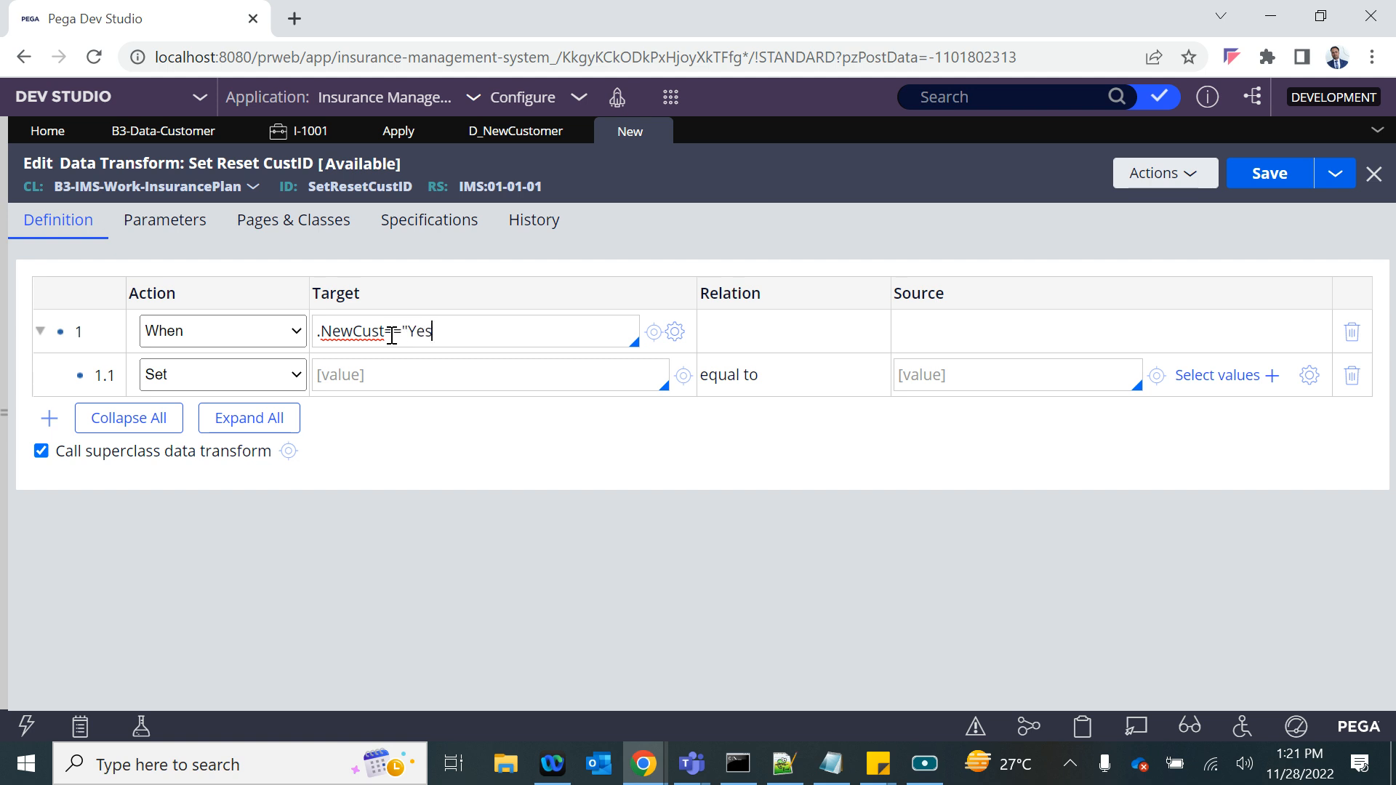
- Set the target of the nested Set row 1.1 to the .CID property
{"action": "left_click", "coordinate": [364, 375]}
{"action": "type", "text": "."}
{"action": "key", "text": "Down"}
{"action": "key", "text": "Return"}
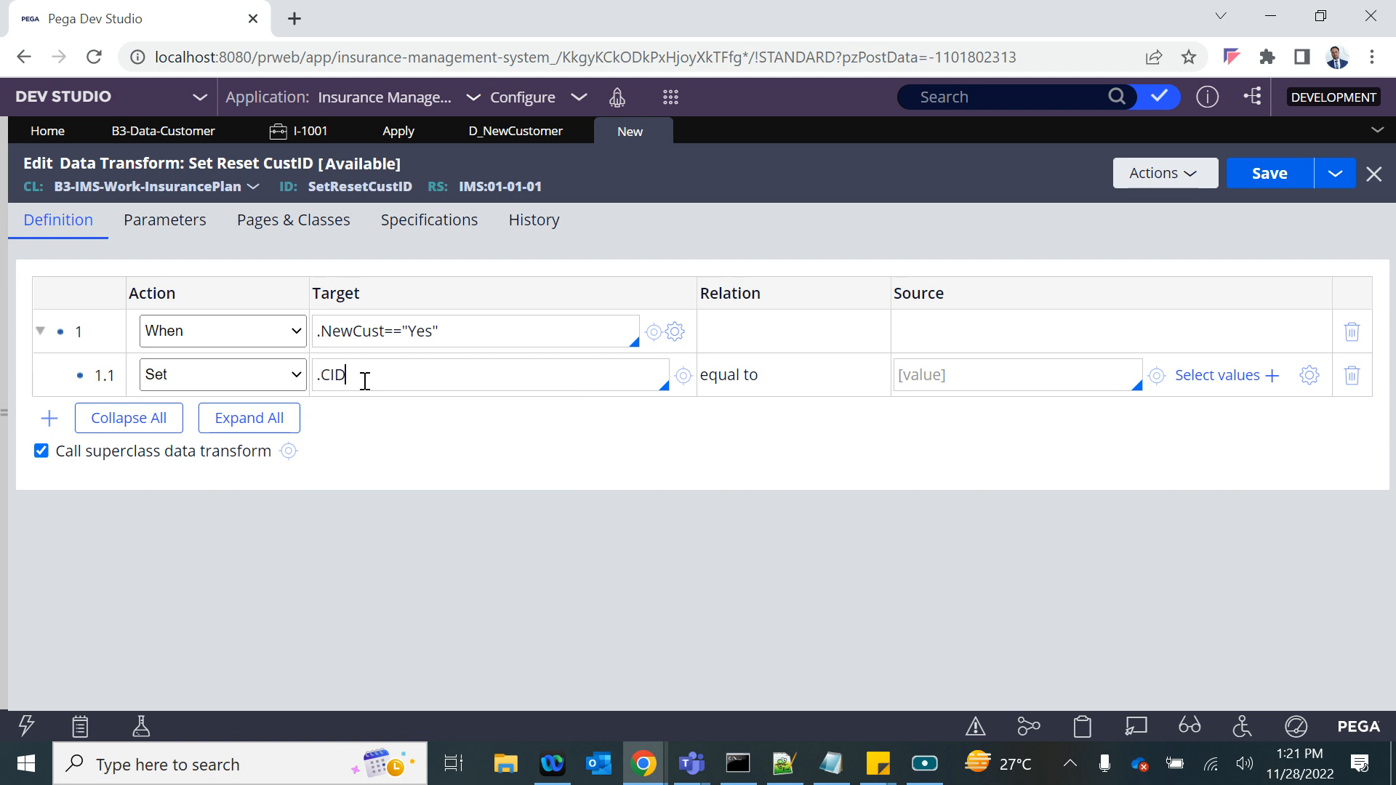
{"action": "key", "text": "Down"}
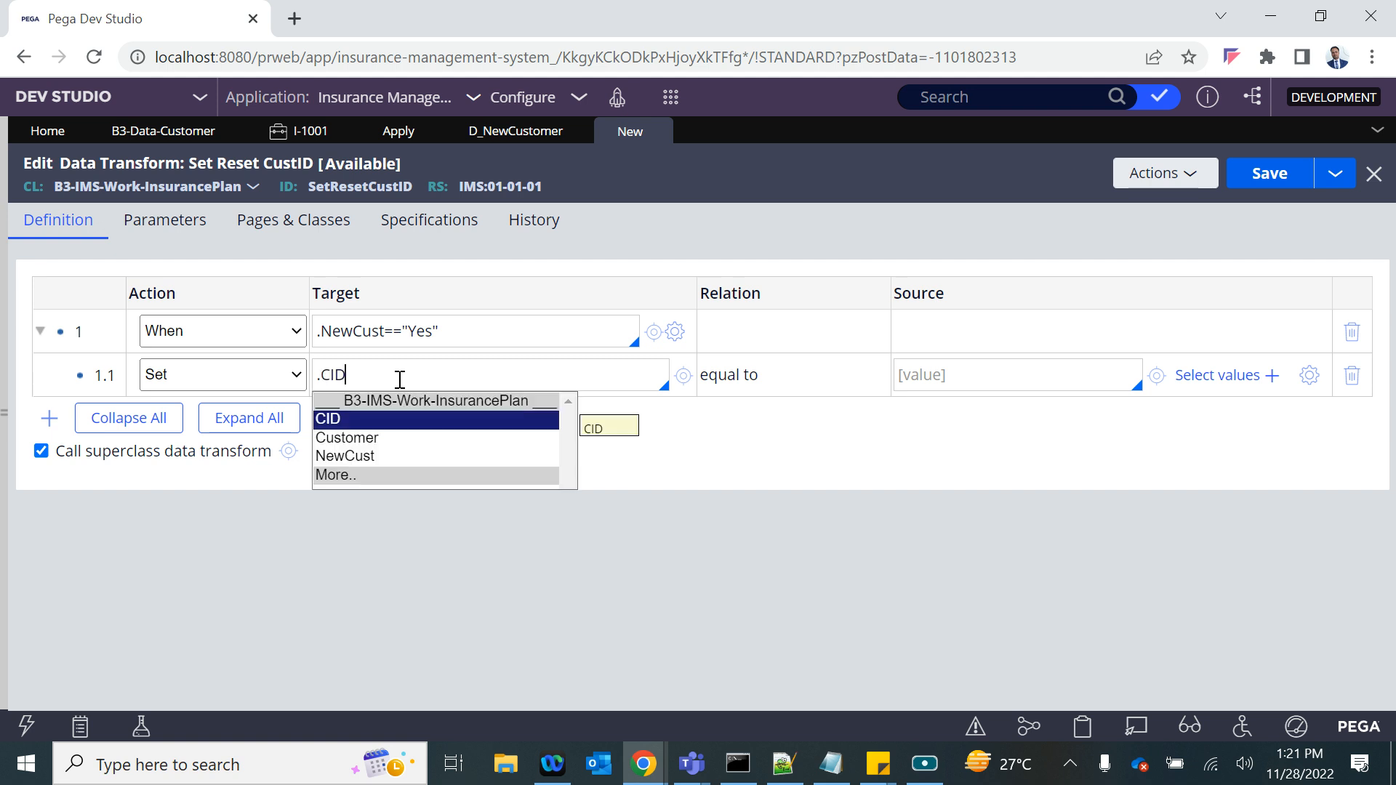
{"action": "left_click", "coordinate": [866, 463]}
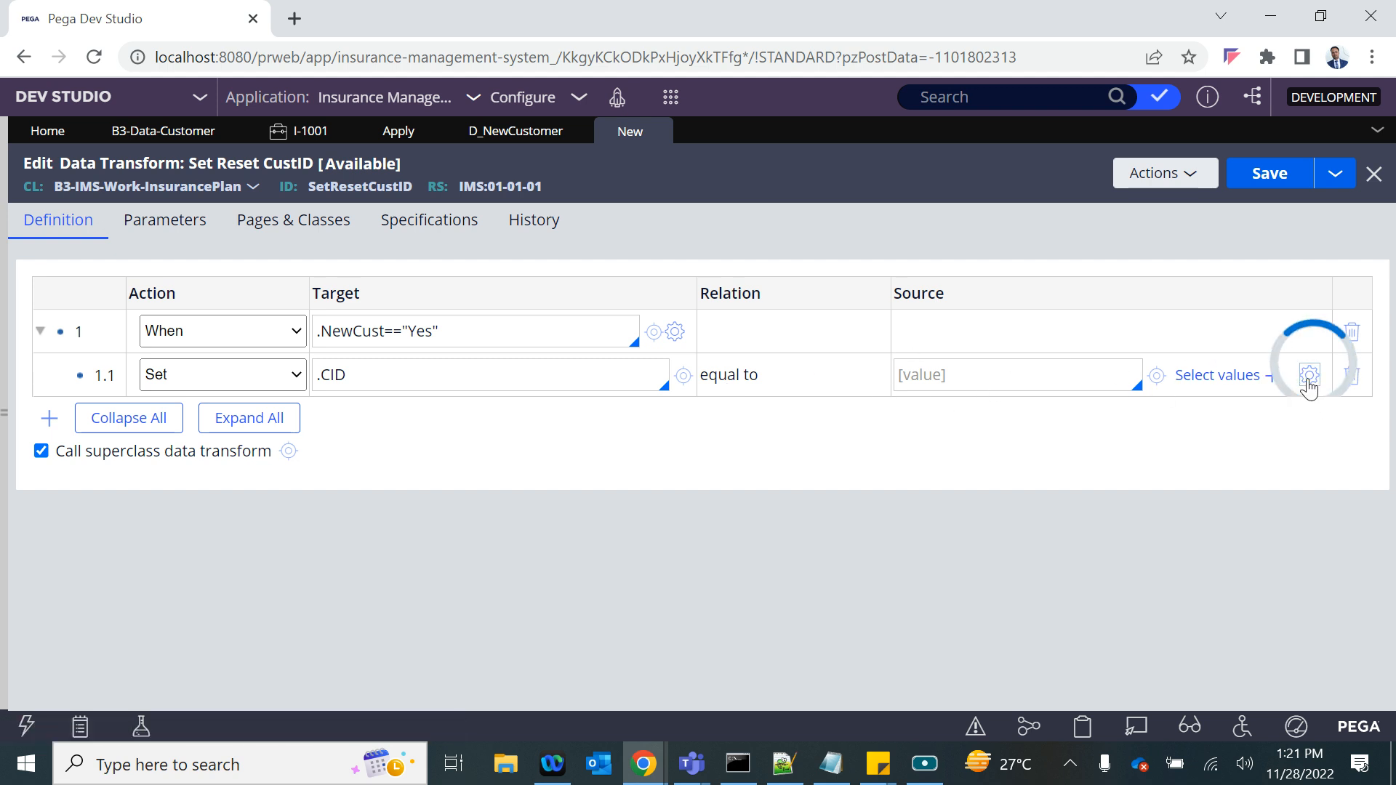
- Find the GenerateID function in the expression builder for the .CID source and write the expression GenerateID("CUST")
{"action": "scroll", "coordinate": [947, 361], "scroll_direction": "down", "scroll_amount": 1}
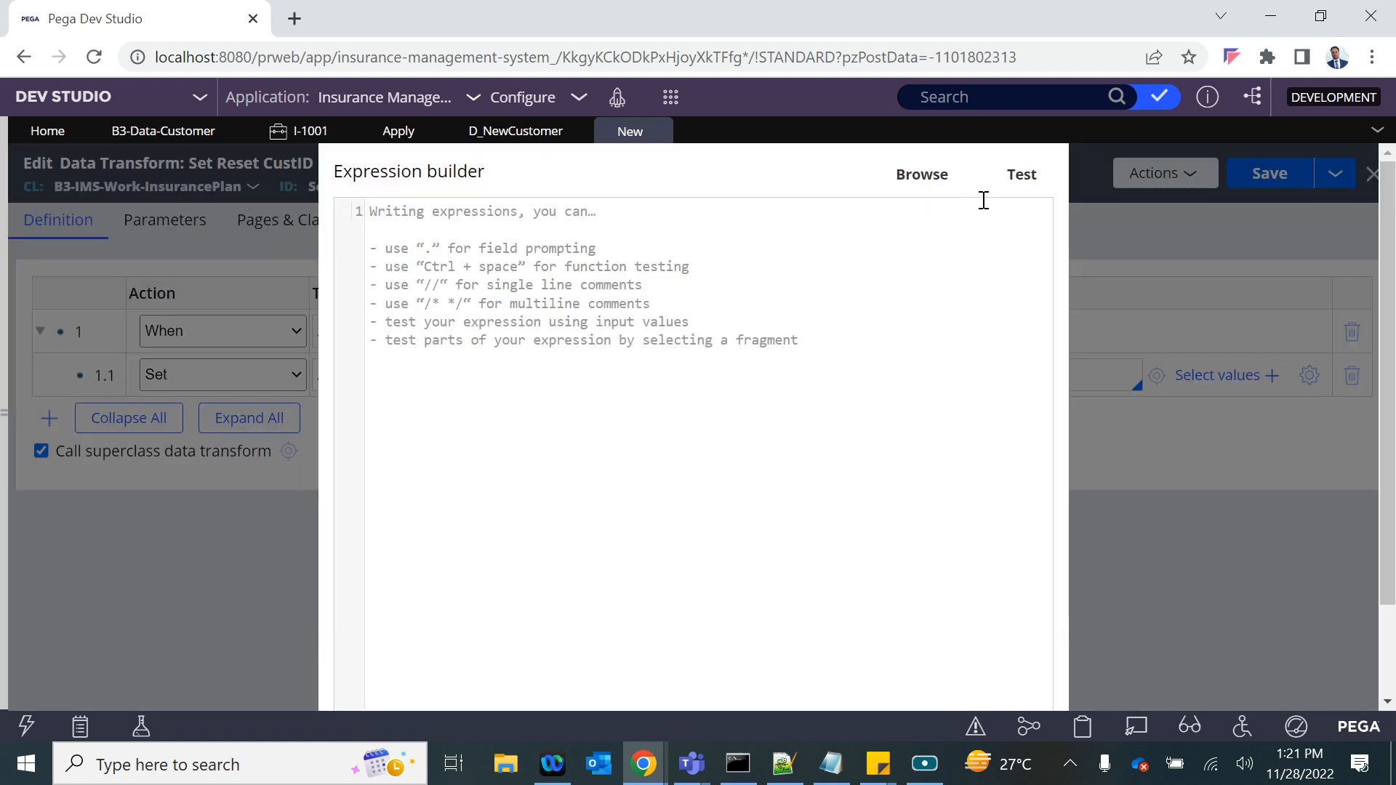
{"action": "left_click", "coordinate": [921, 178]}
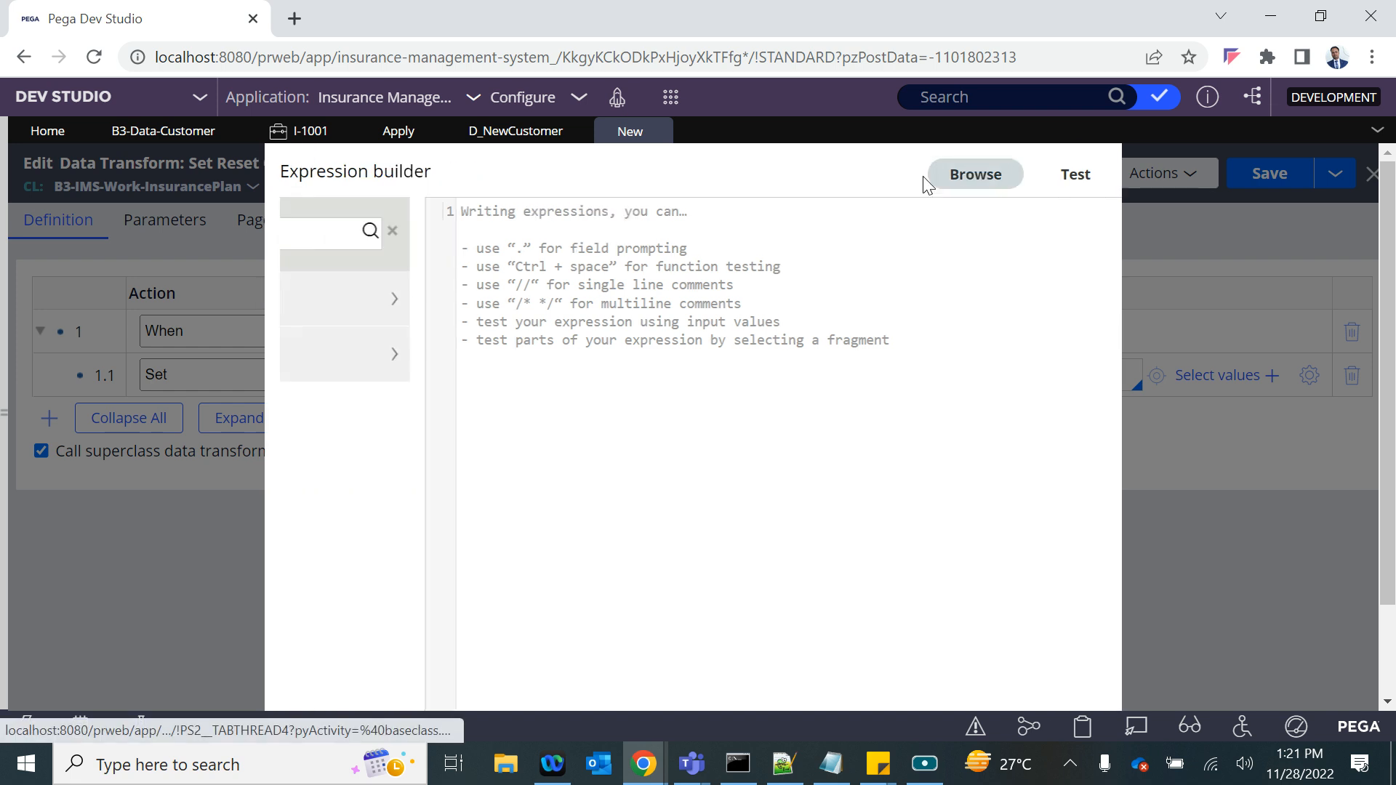
{"action": "type", "text": "generateid"}
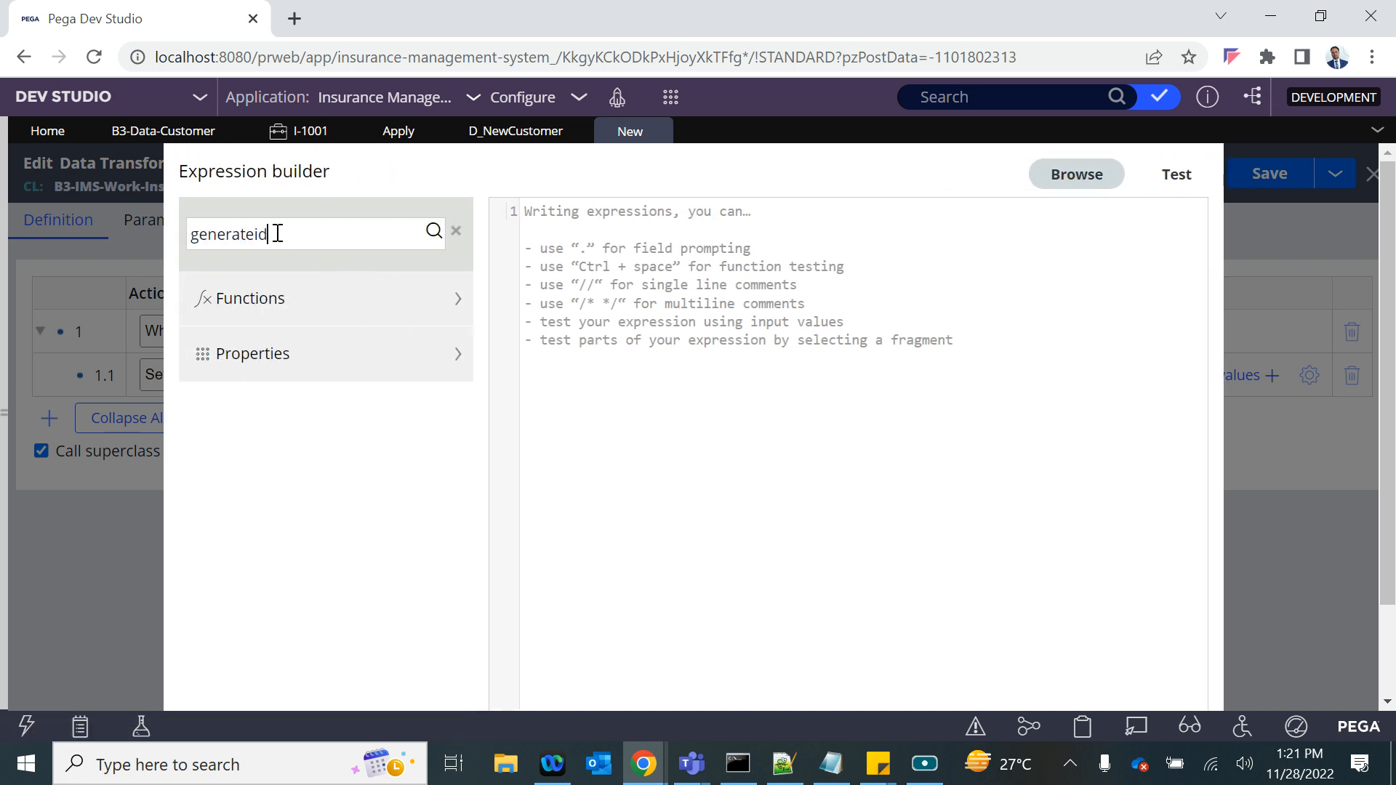
{"action": "key", "text": "Return"}
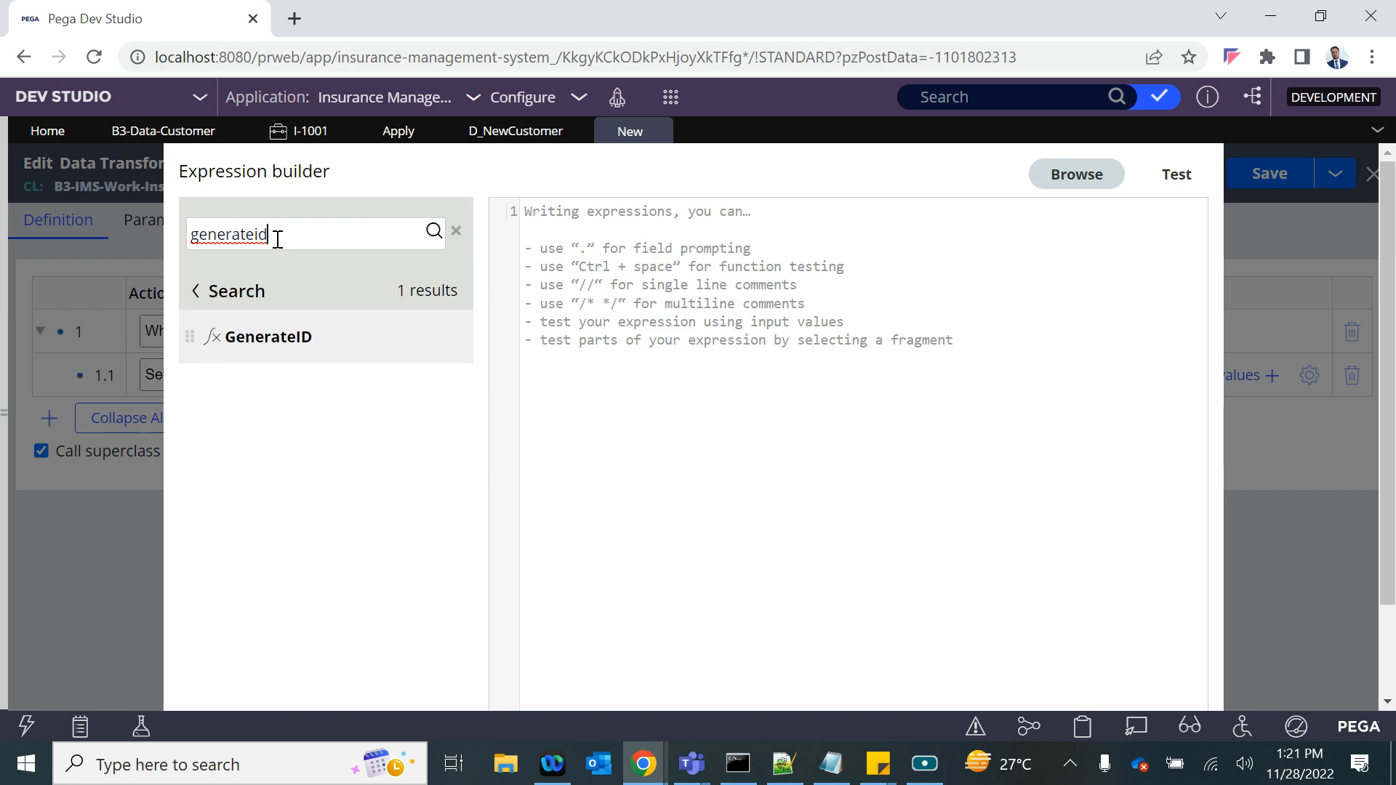
{"action": "mouse_move", "coordinate": [230, 349]}
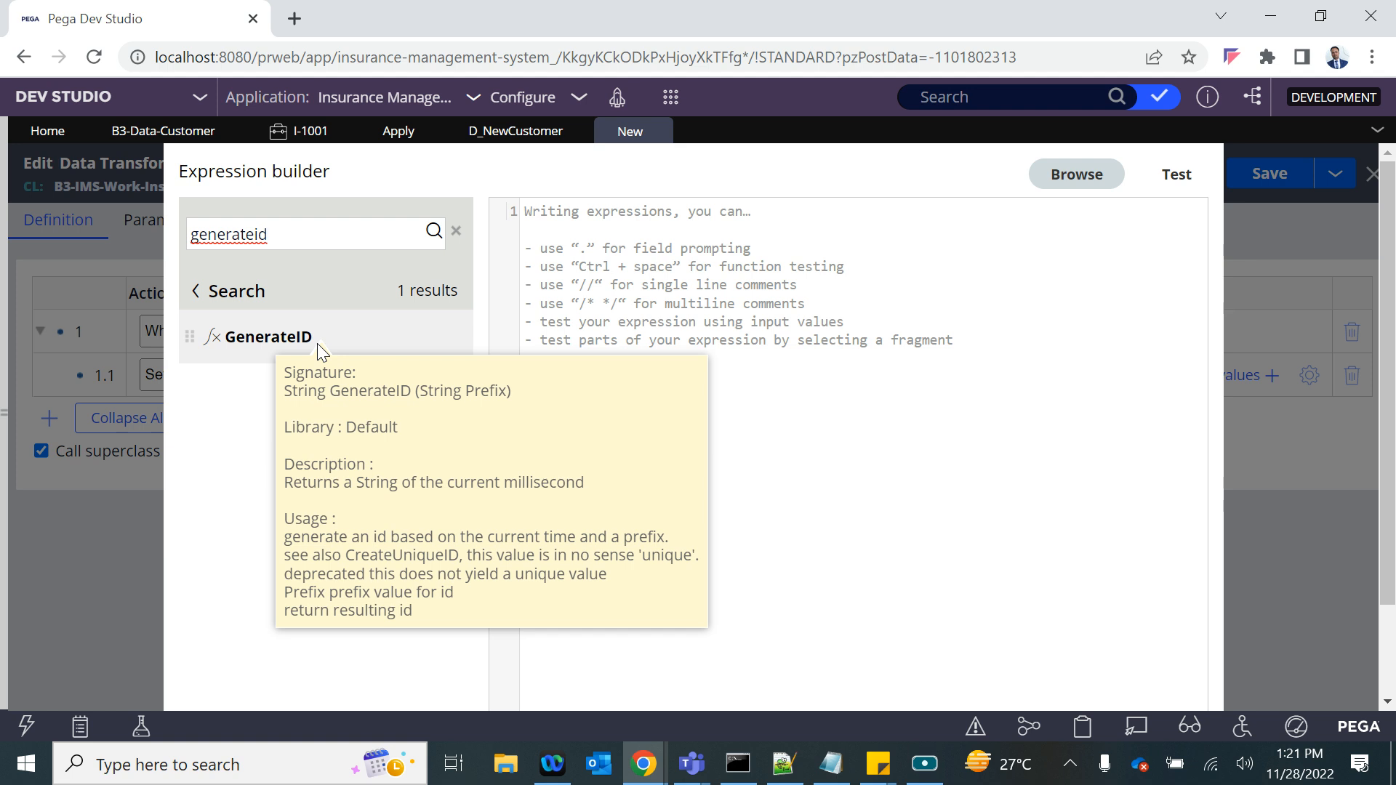
{"action": "mouse_move", "coordinate": [318, 338]}
{"action": "left_click", "coordinate": [403, 338]}
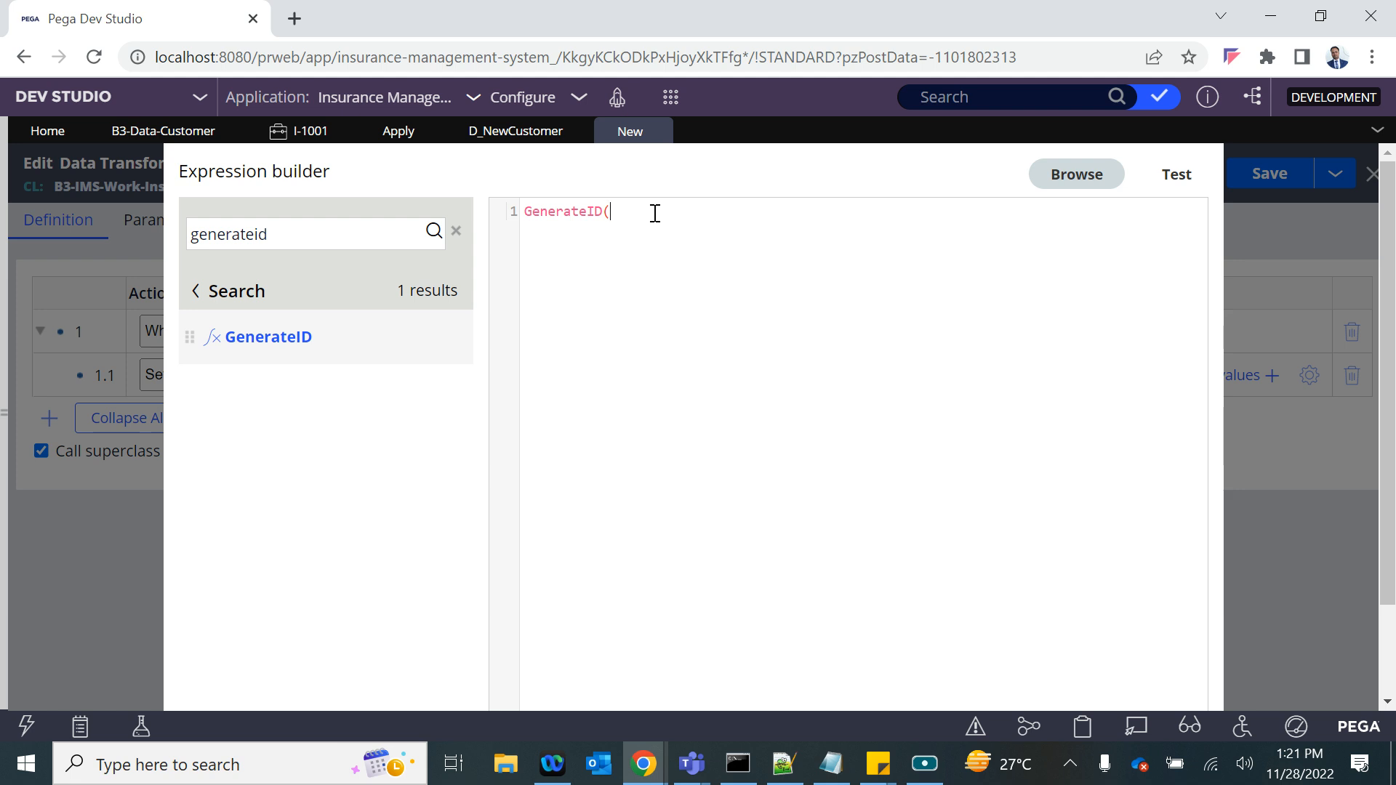
{"action": "type", "text": "\"\""}
{"action": "key", "text": "Left"}
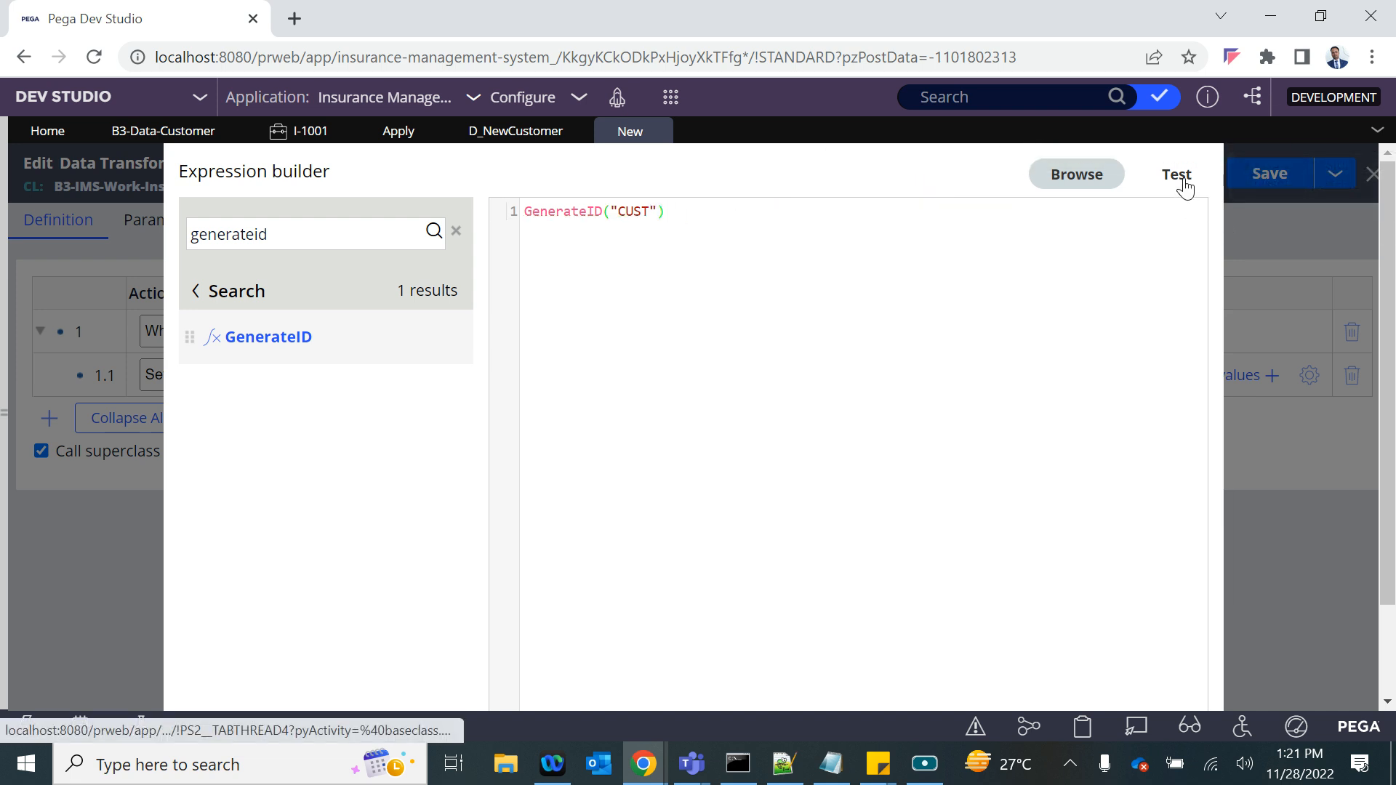
- Test the GenerateID("CUST") expression in the expression builder and apply it as the source of row 1.1
{"action": "left_click", "coordinate": [1177, 175]}
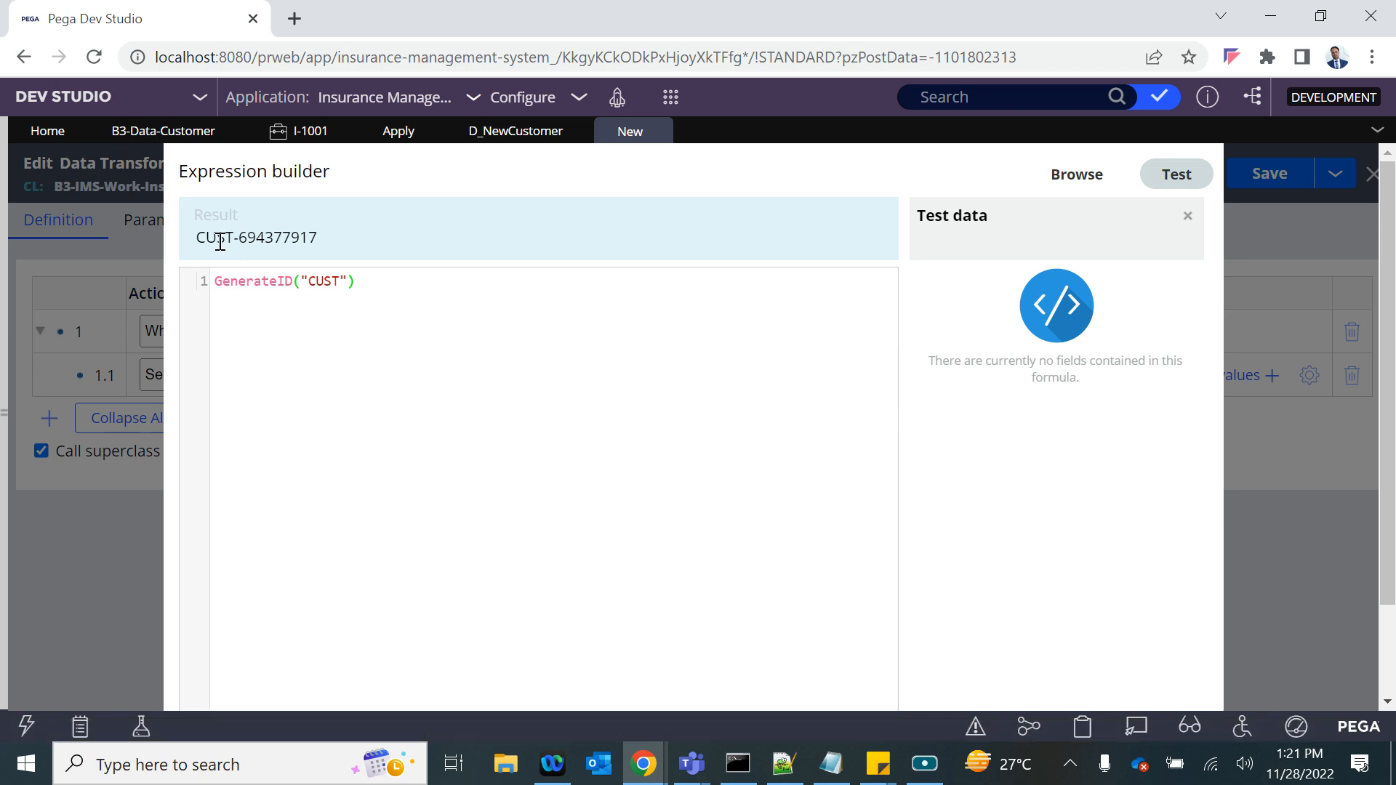
{"action": "left_click_drag", "start_coordinate": [237, 245], "coordinate": [341, 280]}
{"action": "double_click", "coordinate": [326, 282]}
{"action": "left_click", "coordinate": [392, 352]}
{"action": "scroll", "coordinate": [1049, 489], "scroll_direction": "down", "scroll_amount": 3}
{"action": "left_click", "coordinate": [1154, 677]}
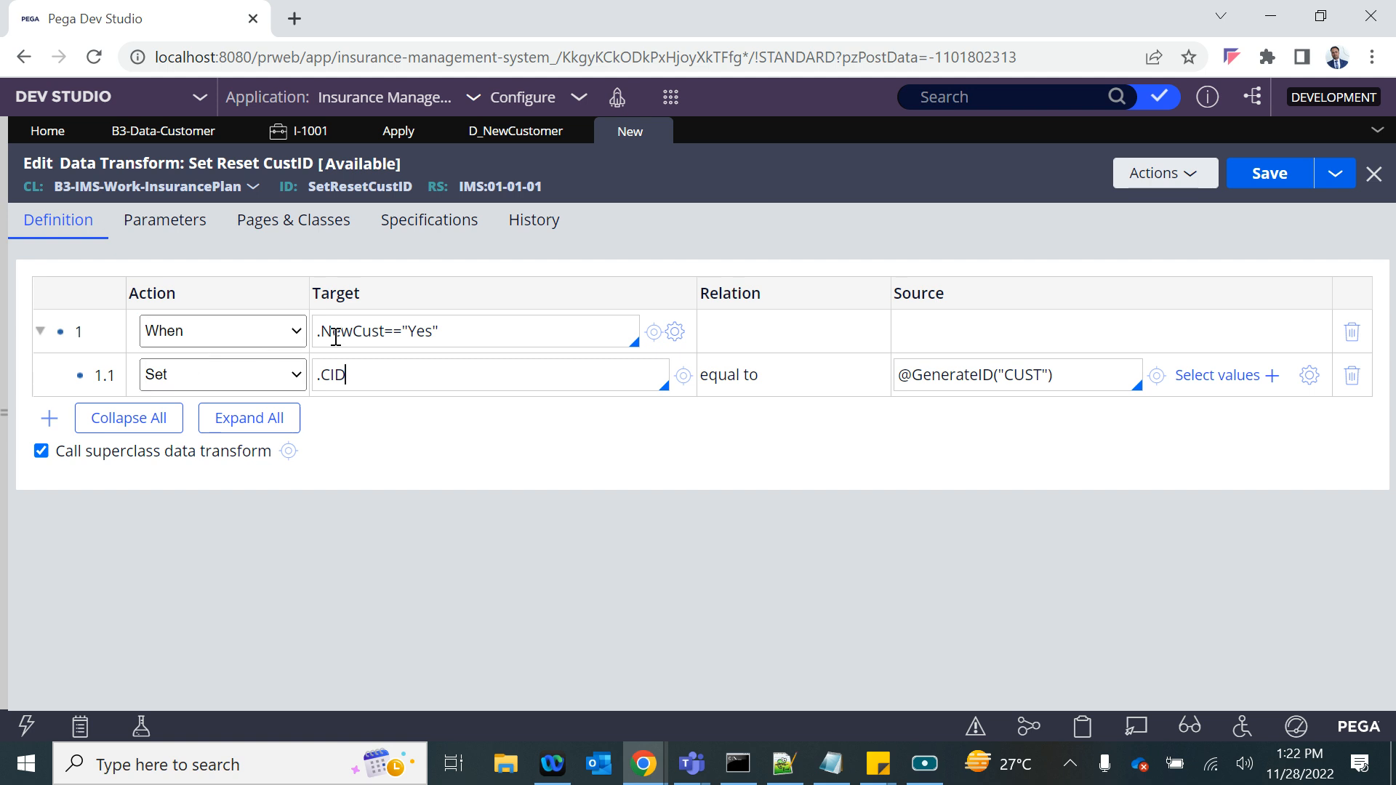
- Add a row 2 to the Set Reset CustID data transform and make it an Otherwise action
{"action": "key", "text": "Return"}
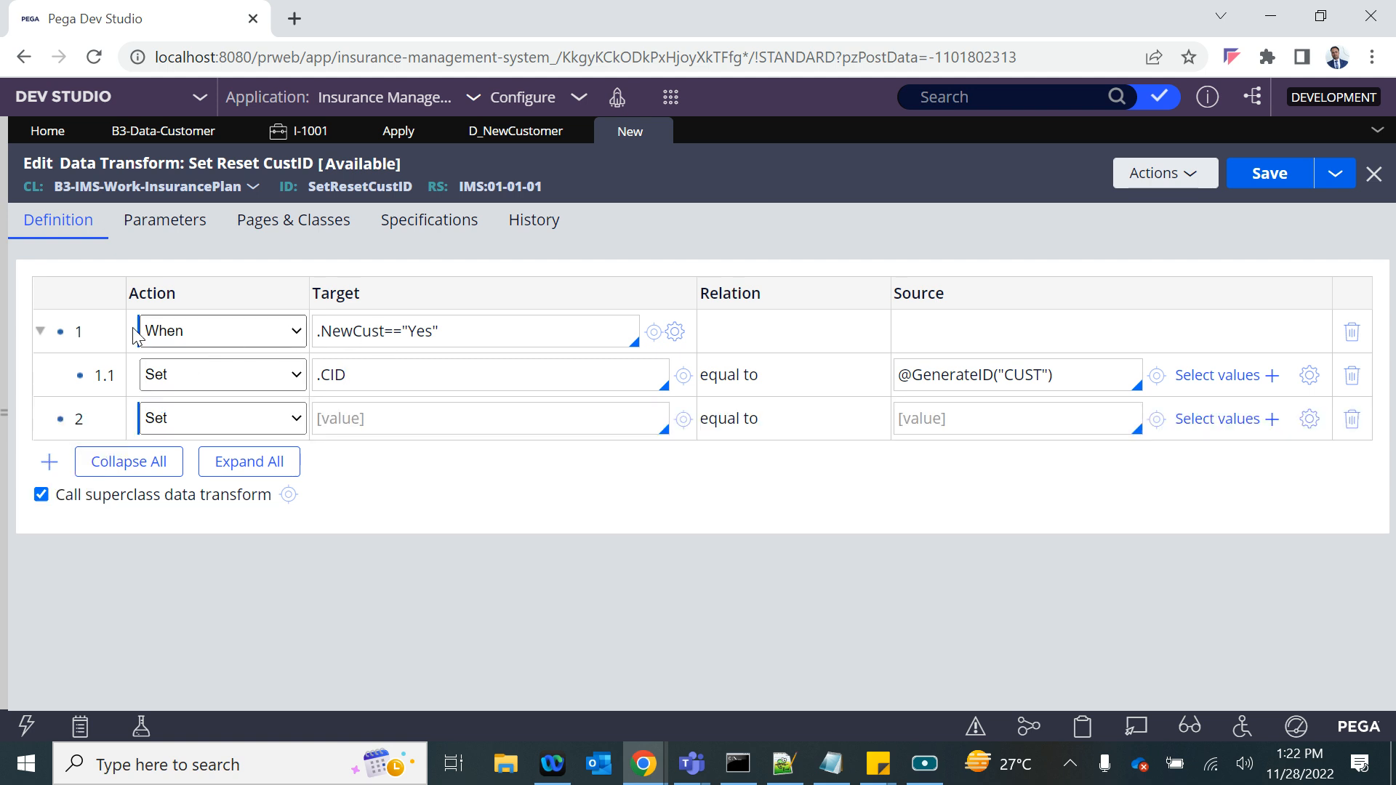
{"action": "right_click", "coordinate": [93, 323]}
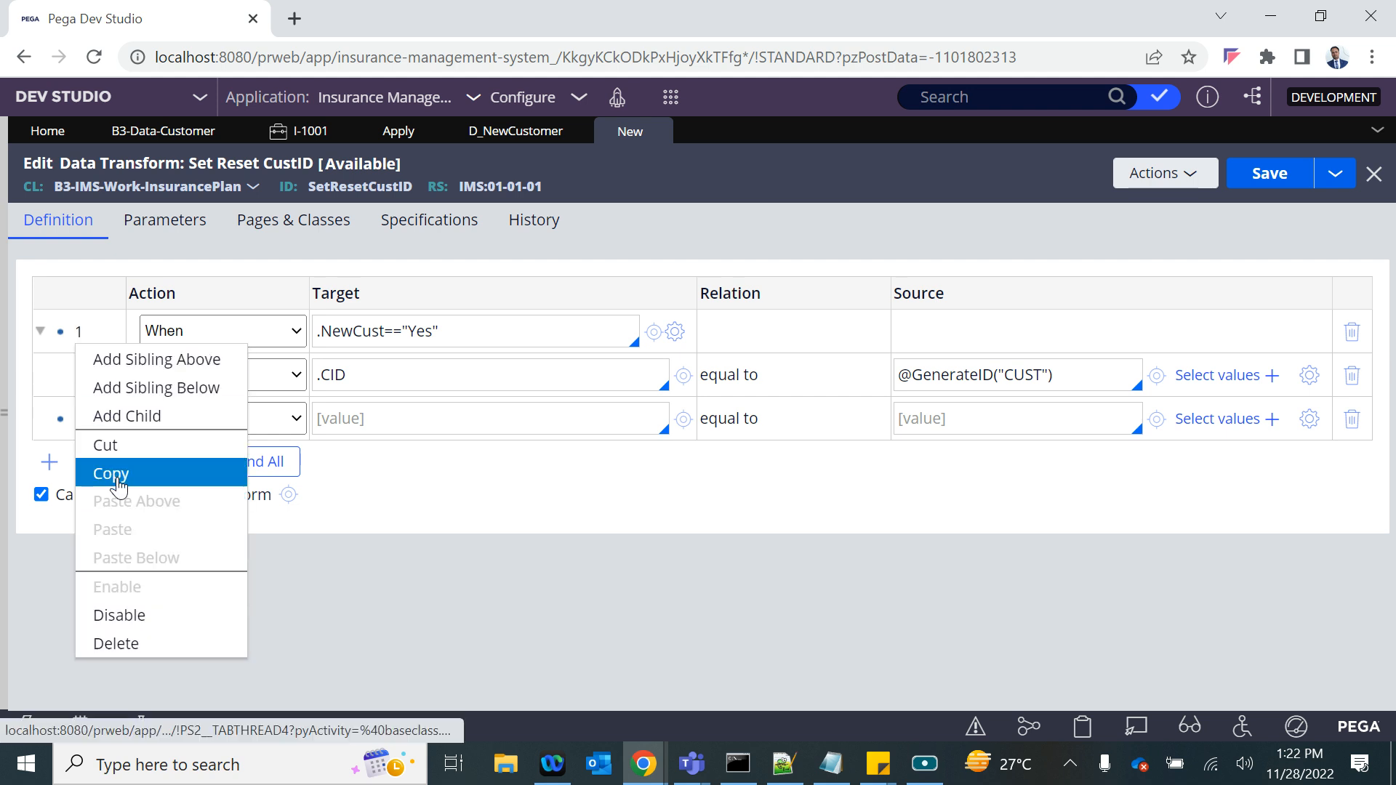
{"action": "left_click", "coordinate": [631, 516]}
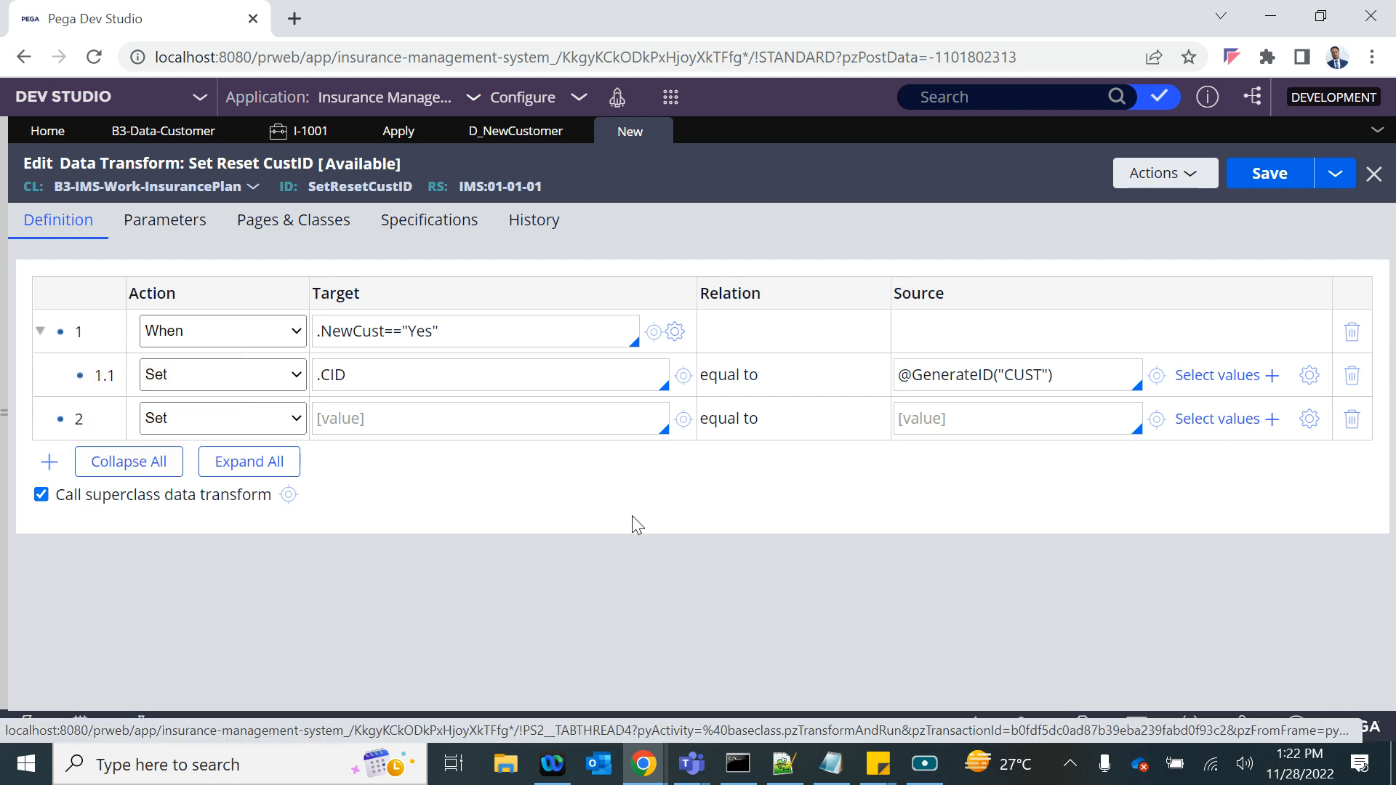
{"action": "left_click", "coordinate": [236, 424]}
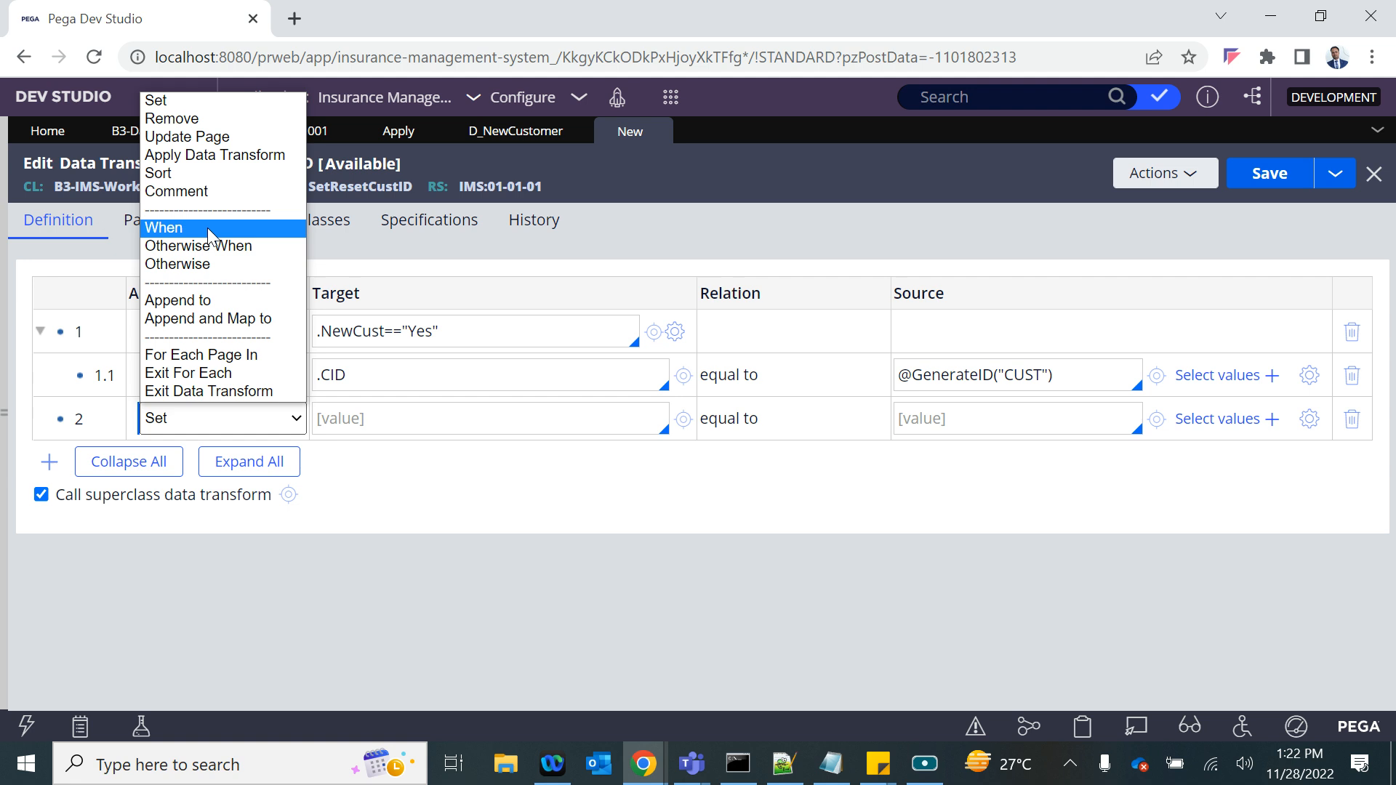
{"action": "left_click", "coordinate": [193, 268]}
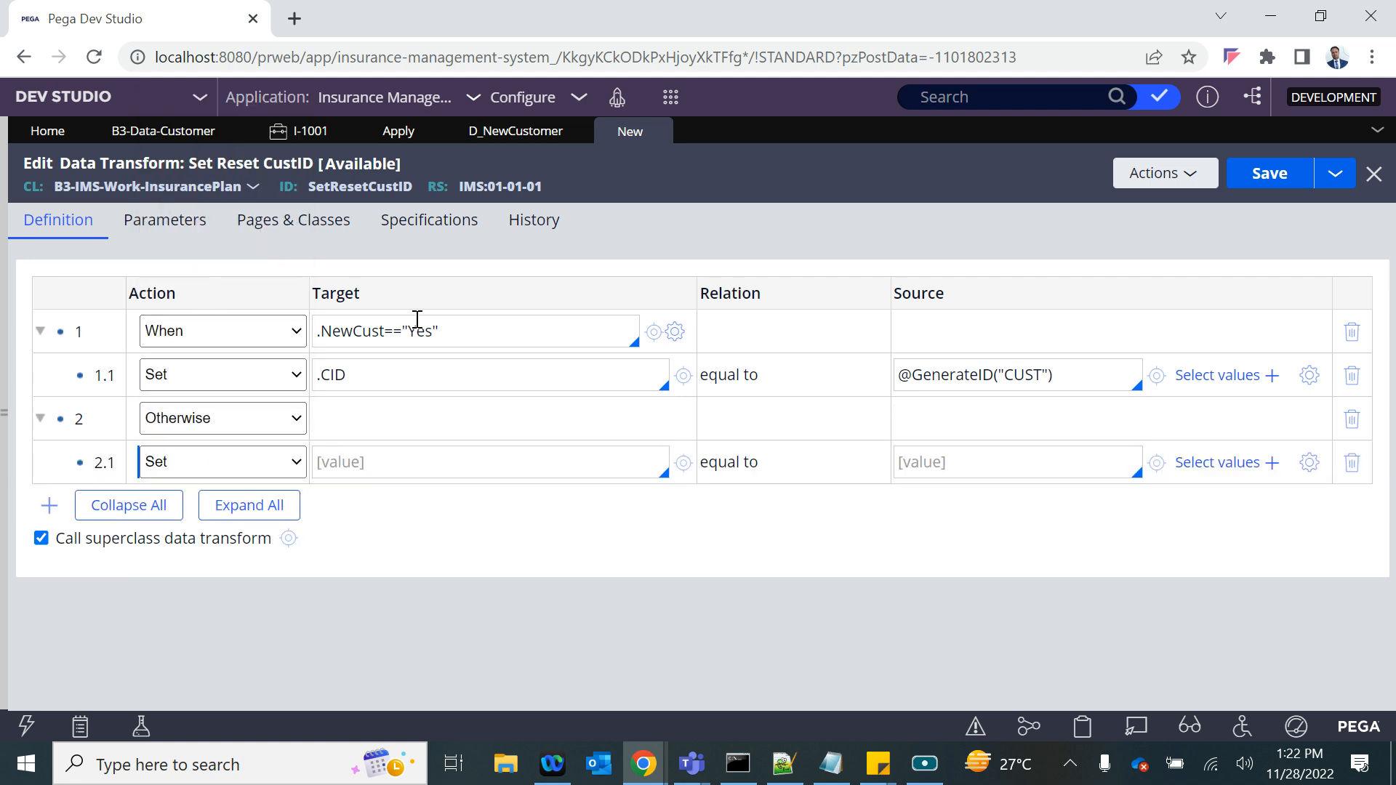
- Set the nested row 2.1 to make .CID equal to "", save the data transform and check its When condition
{"action": "type", "text": ".ci"}
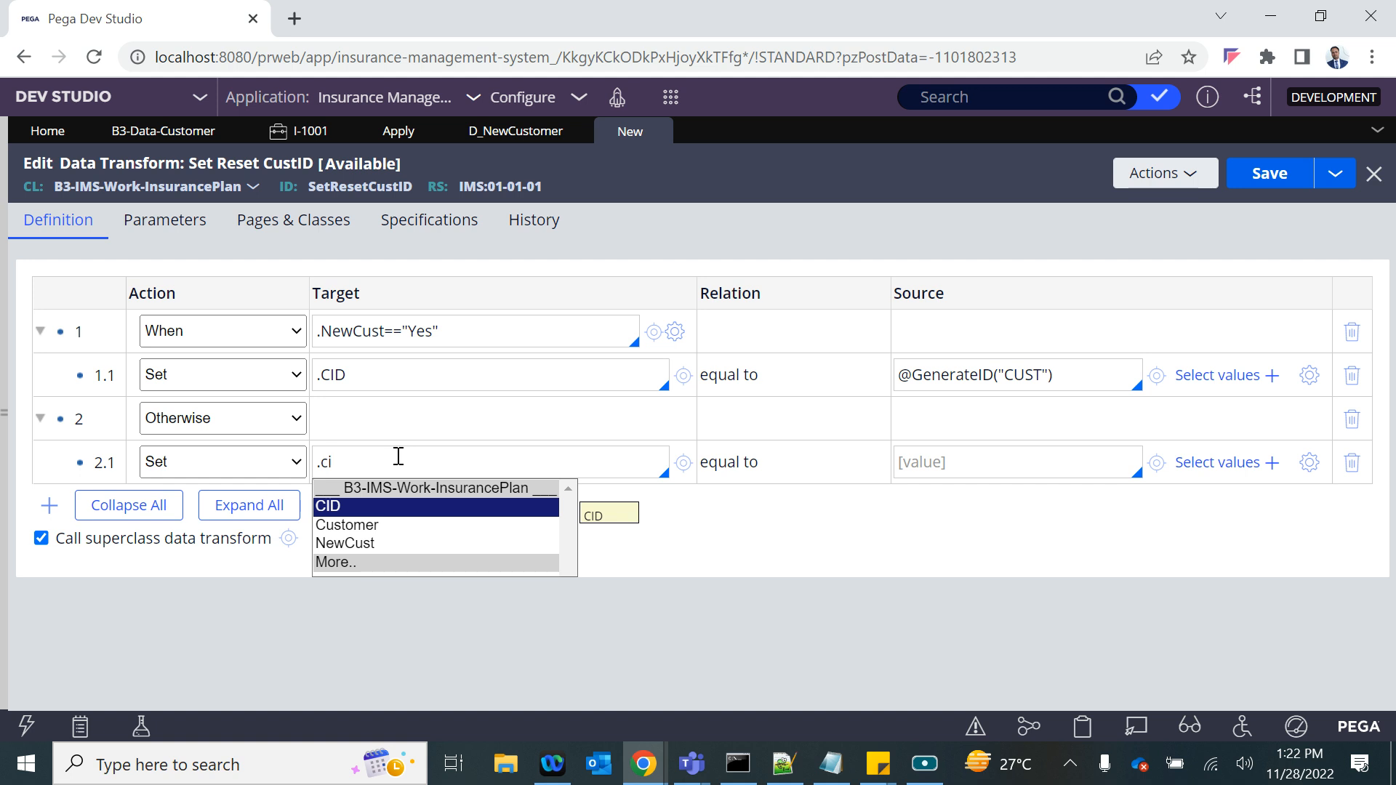
{"action": "key", "text": "Return"}
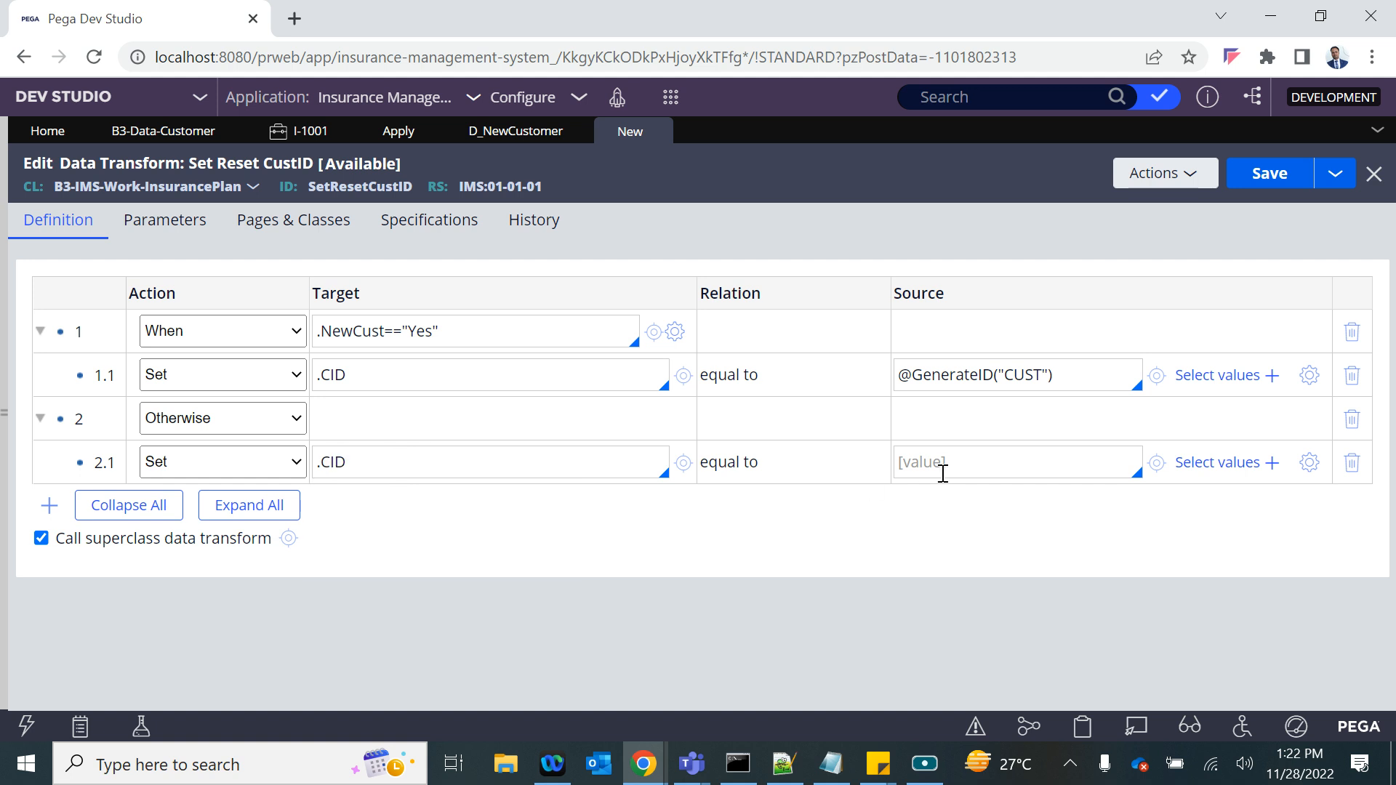
{"action": "type", "text": "\""}
{"action": "left_click", "coordinate": [1270, 173]}
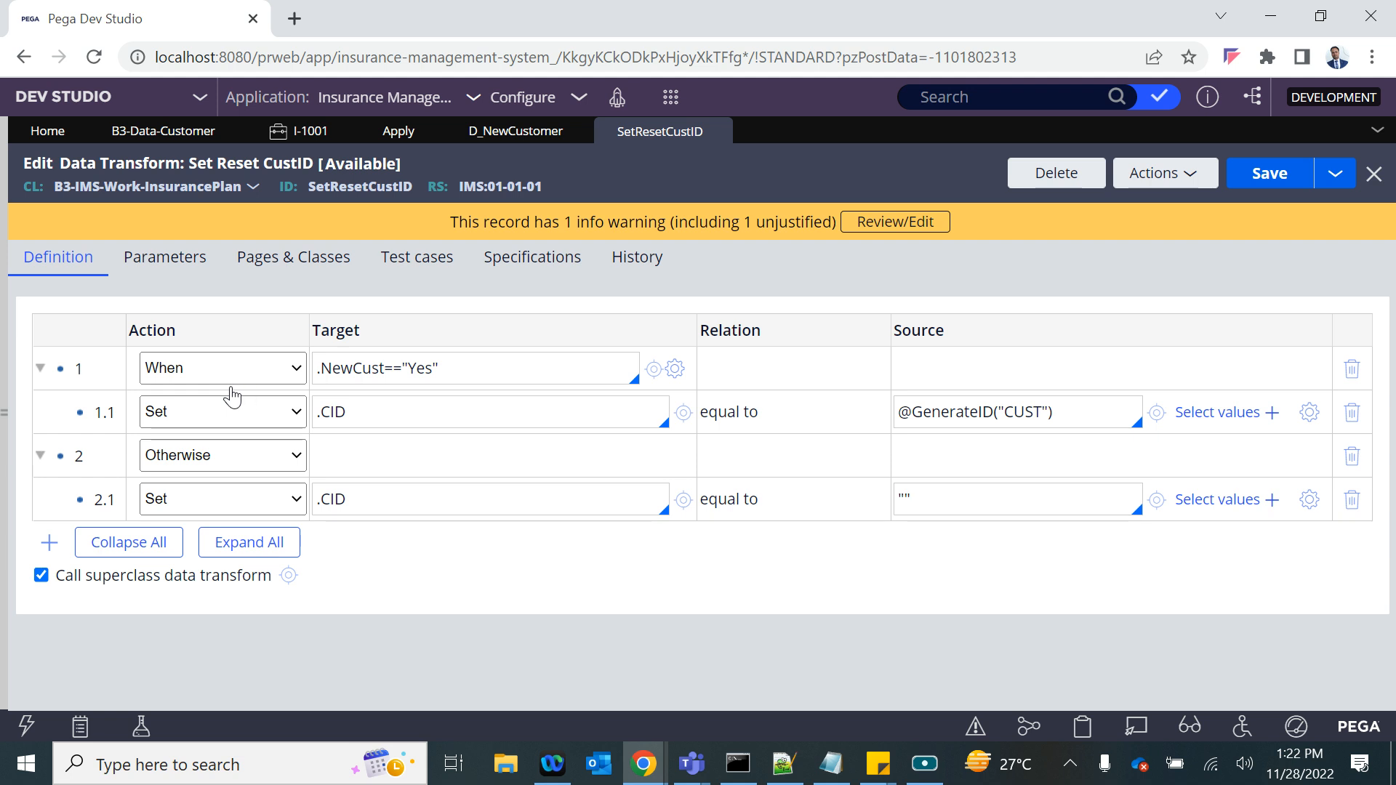
{"action": "left_click_drag", "start_coordinate": [466, 372], "coordinate": [361, 369]}
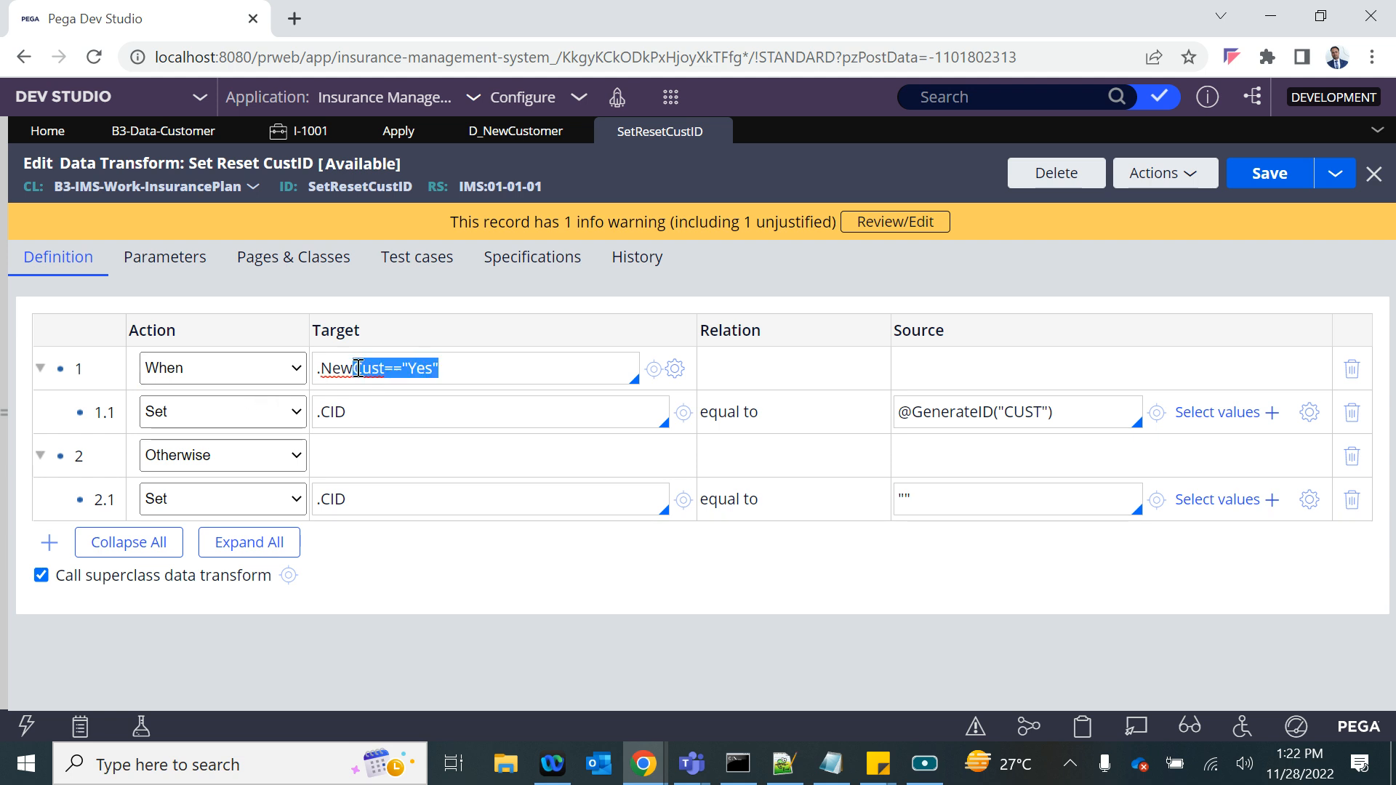
{"action": "left_click", "coordinate": [369, 412]}
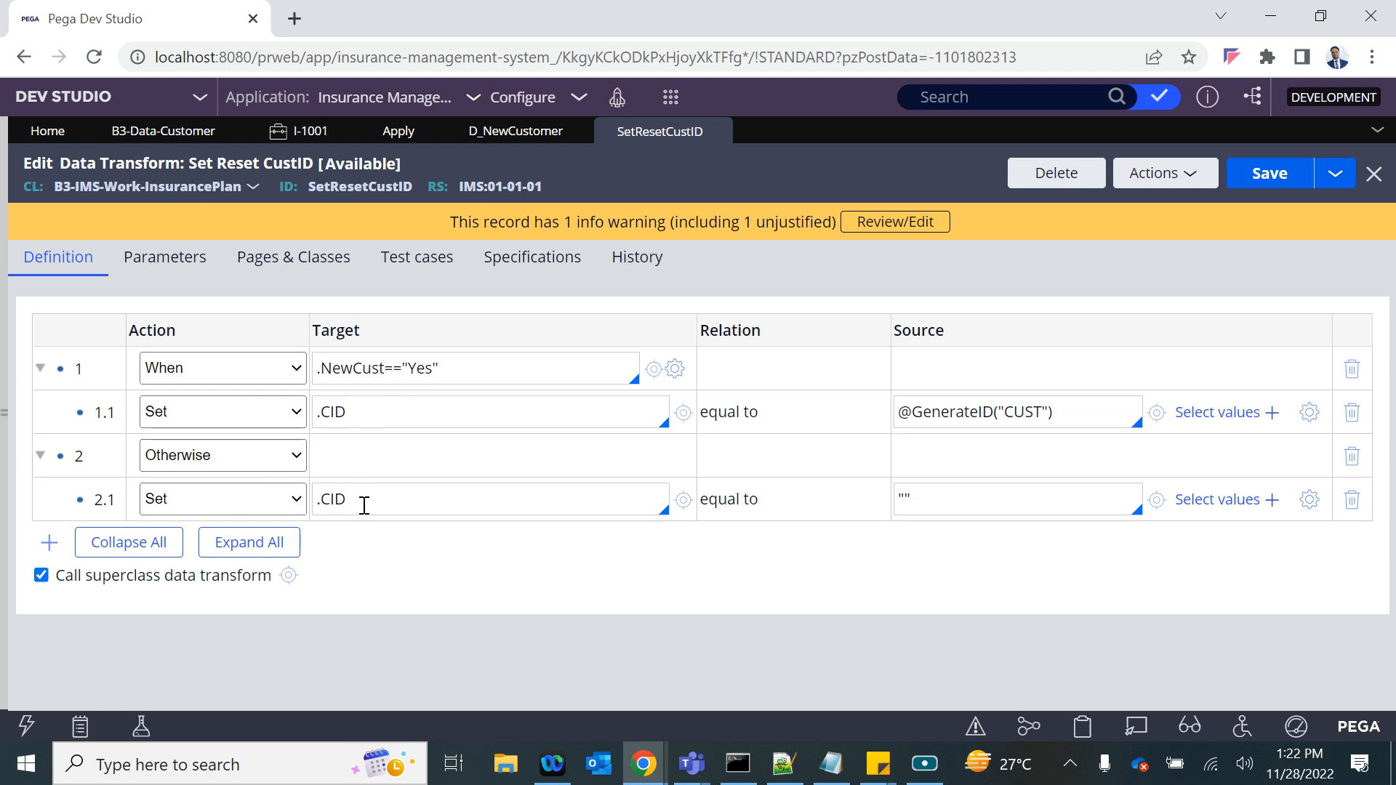
{"action": "left_click", "coordinate": [1250, 173]}
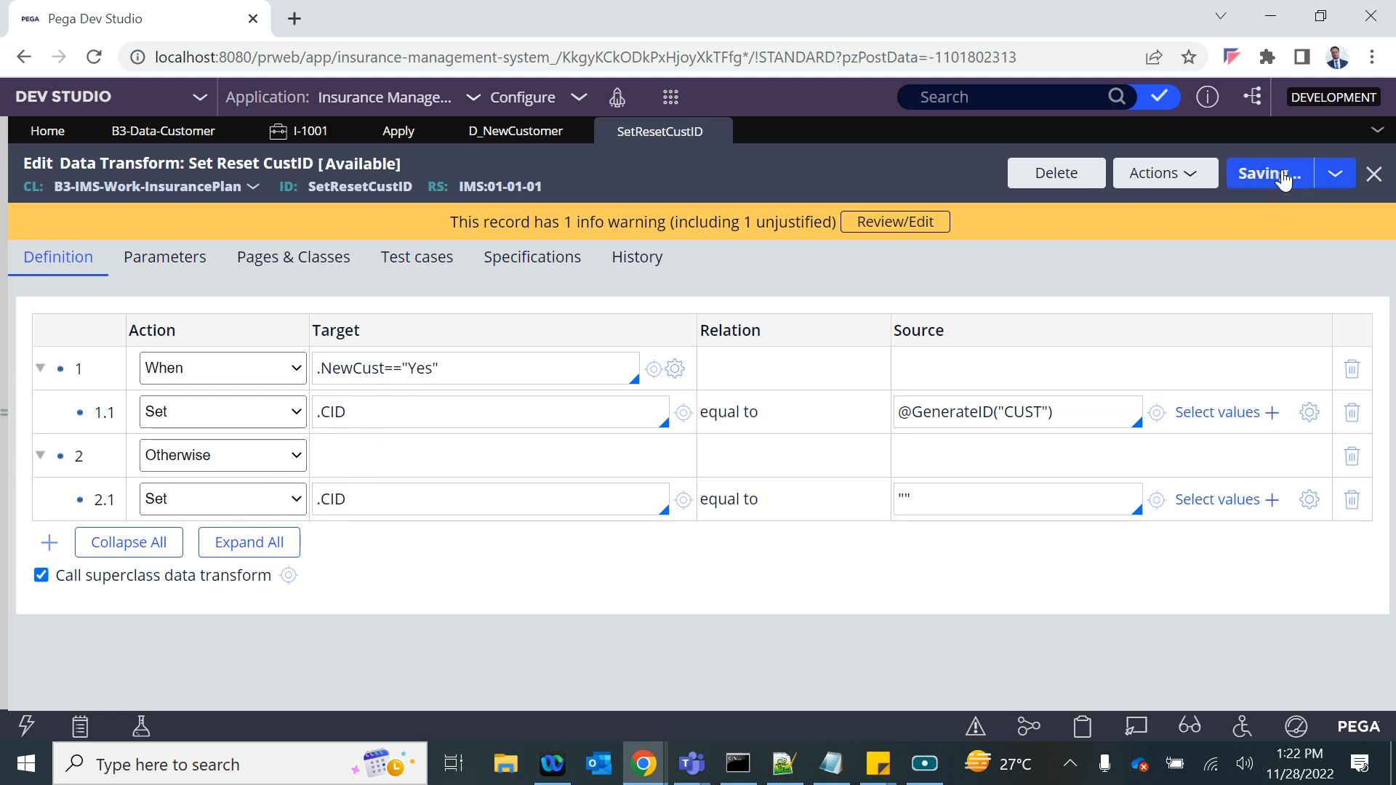
- Submit the New Customer ? dropdown's cell properties in the Apply section and save the section
{"action": "left_click", "coordinate": [407, 134]}
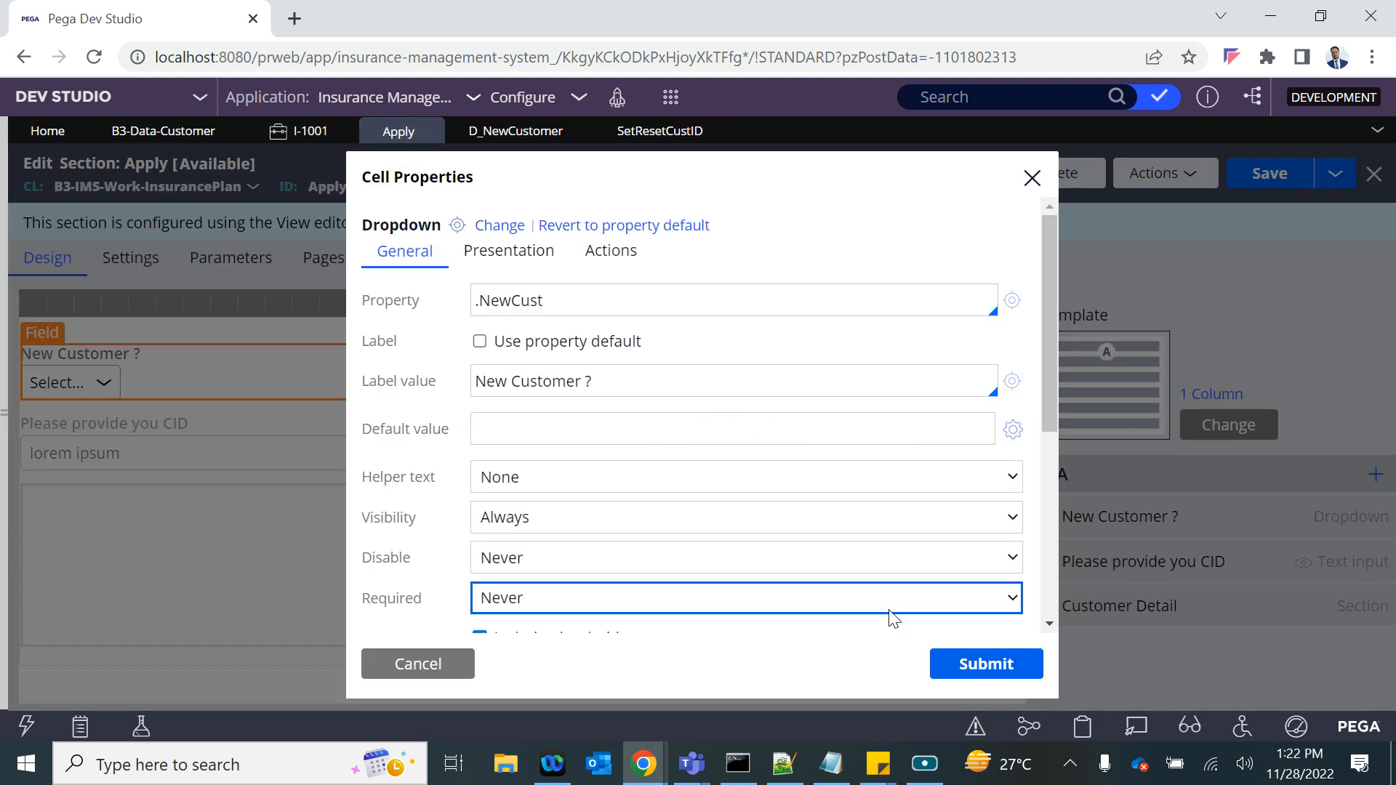
{"action": "left_click", "coordinate": [966, 665]}
{"action": "left_click", "coordinate": [1288, 176]}
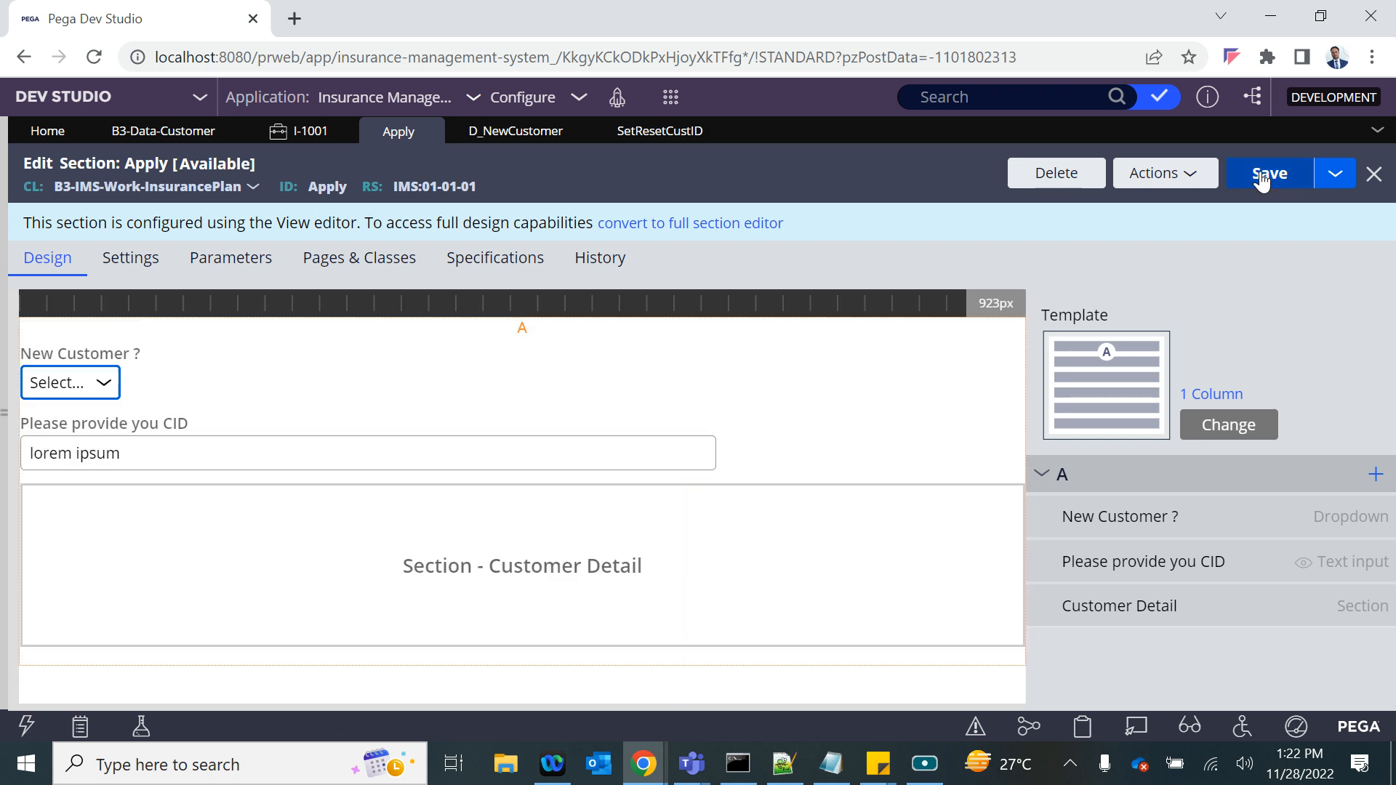
{"action": "left_click", "coordinate": [1265, 173]}
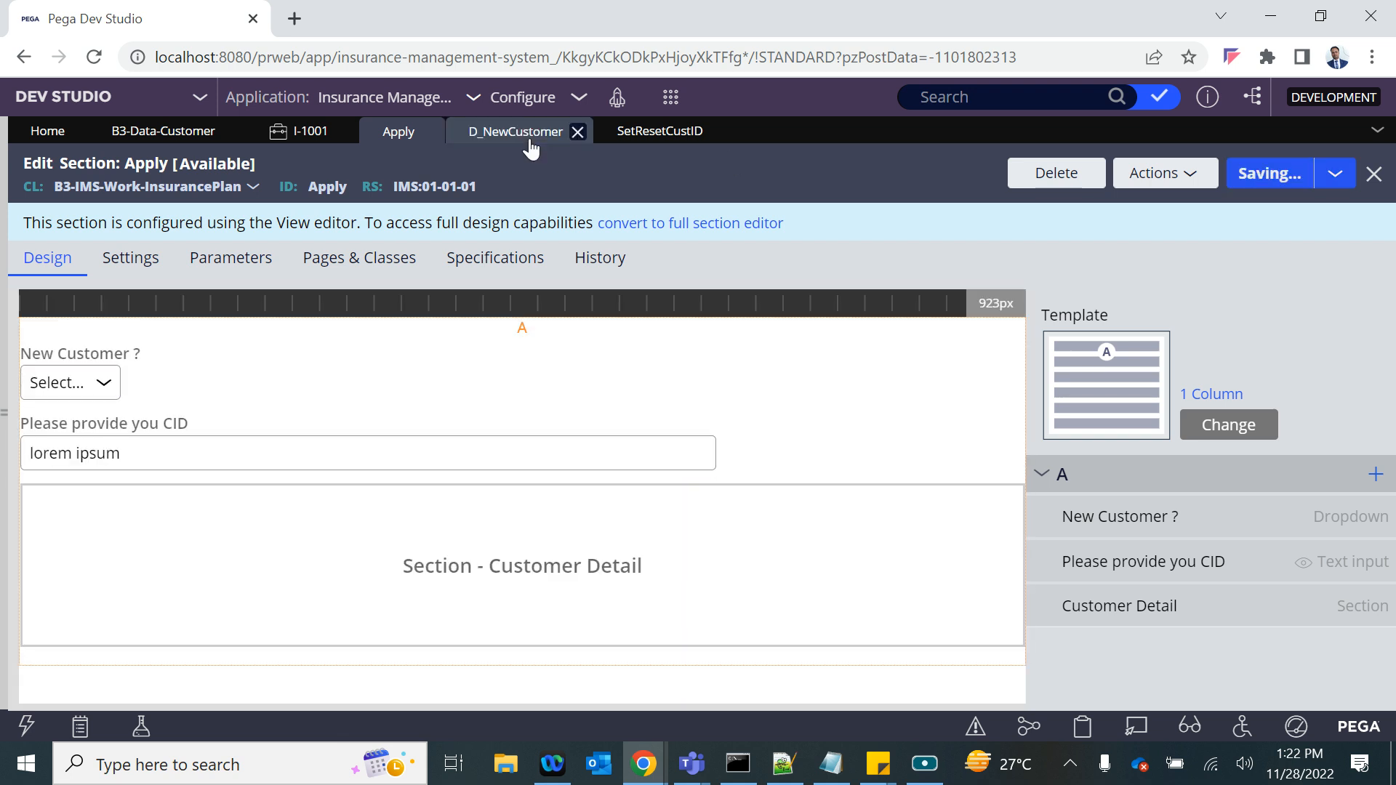
- Create a new Insurance Plan case and set New Customer ? to Yes to test the CID generation
{"action": "left_click", "coordinate": [669, 97]}
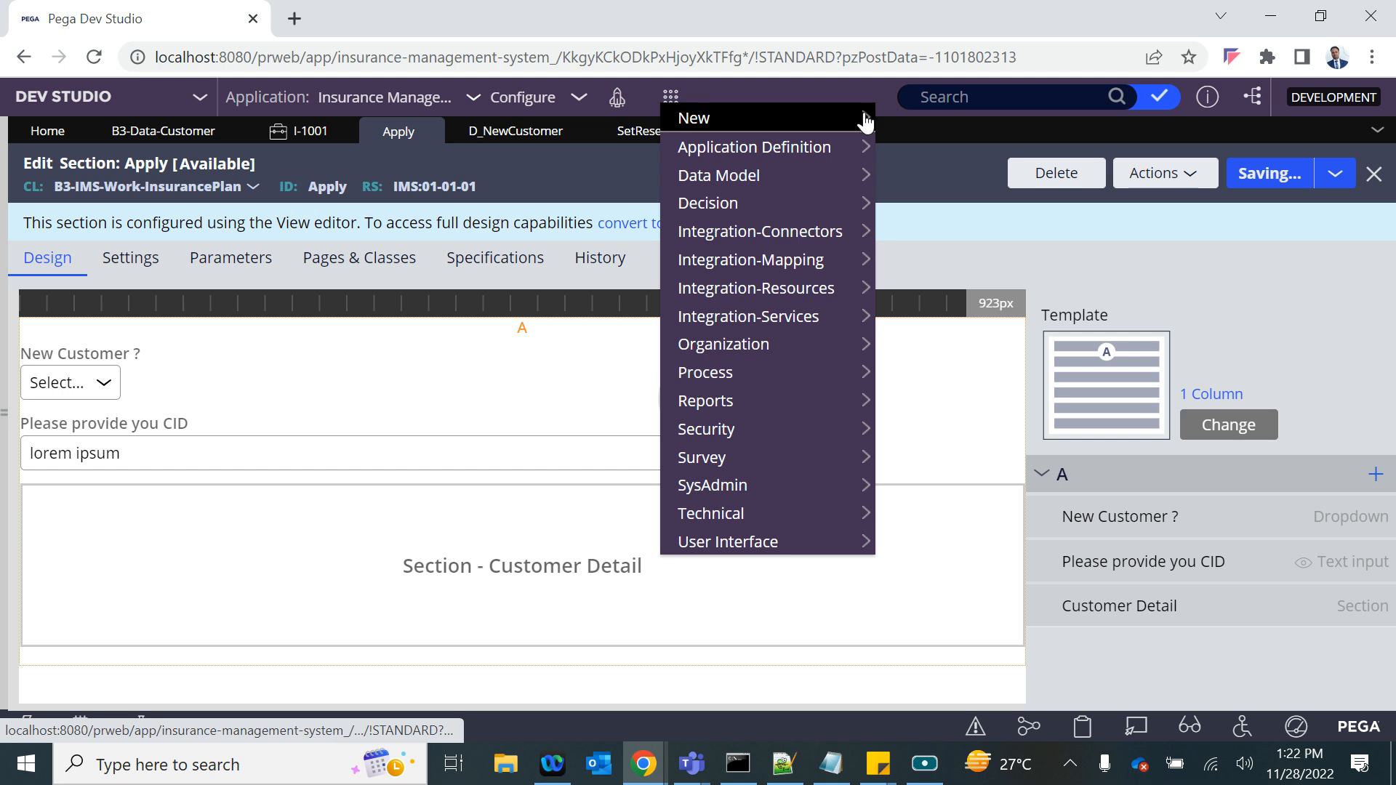
{"action": "mouse_move", "coordinate": [865, 120]}
{"action": "left_click", "coordinate": [927, 144]}
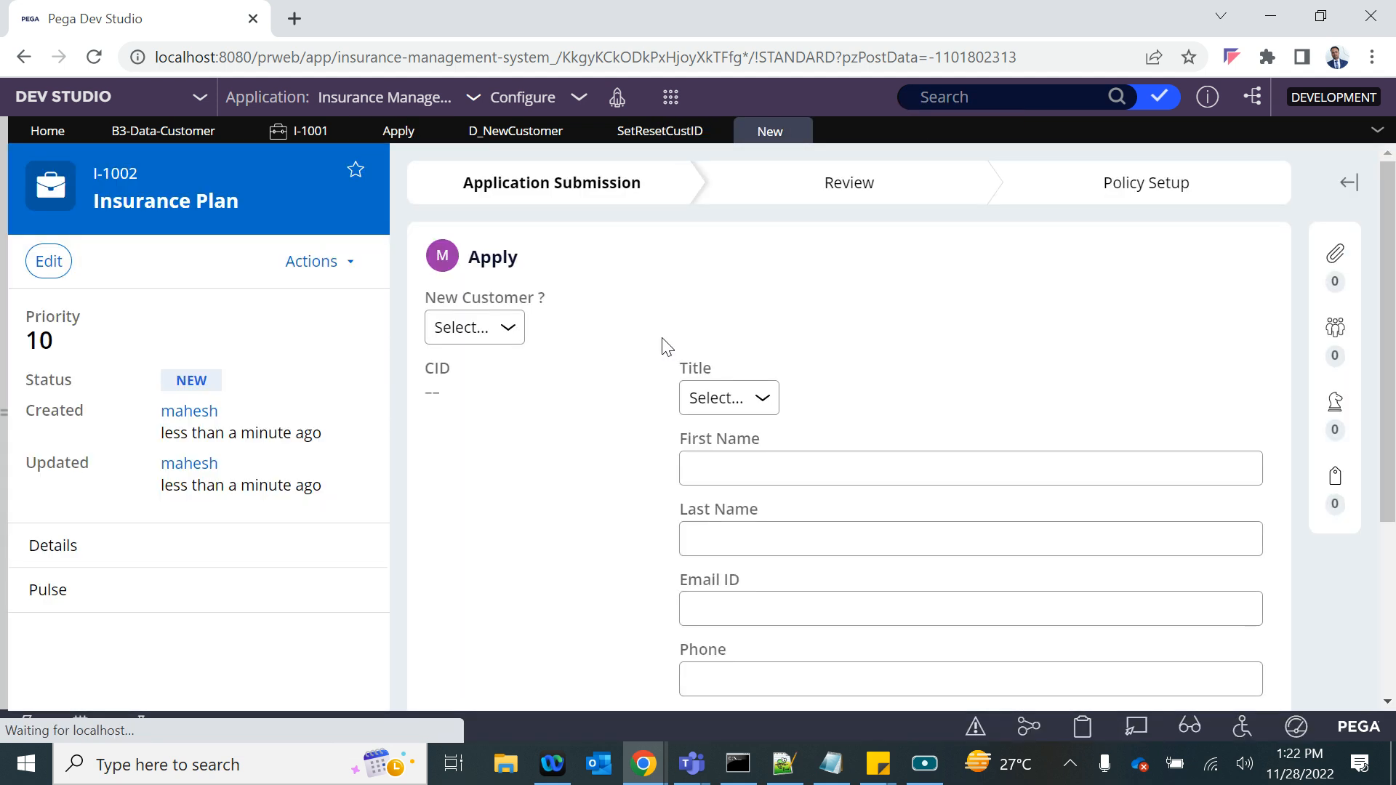
{"action": "left_click", "coordinate": [474, 331]}
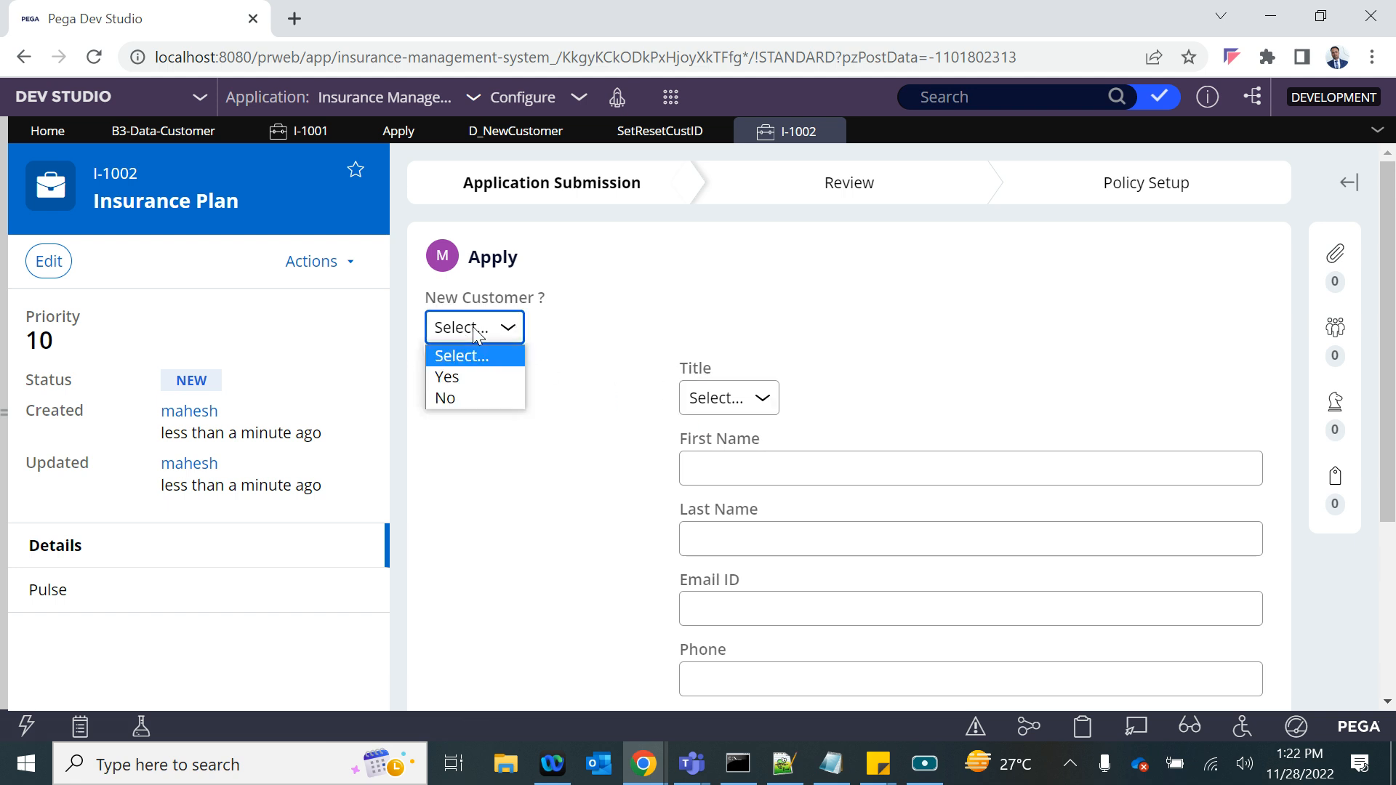
{"action": "left_click", "coordinate": [468, 378]}
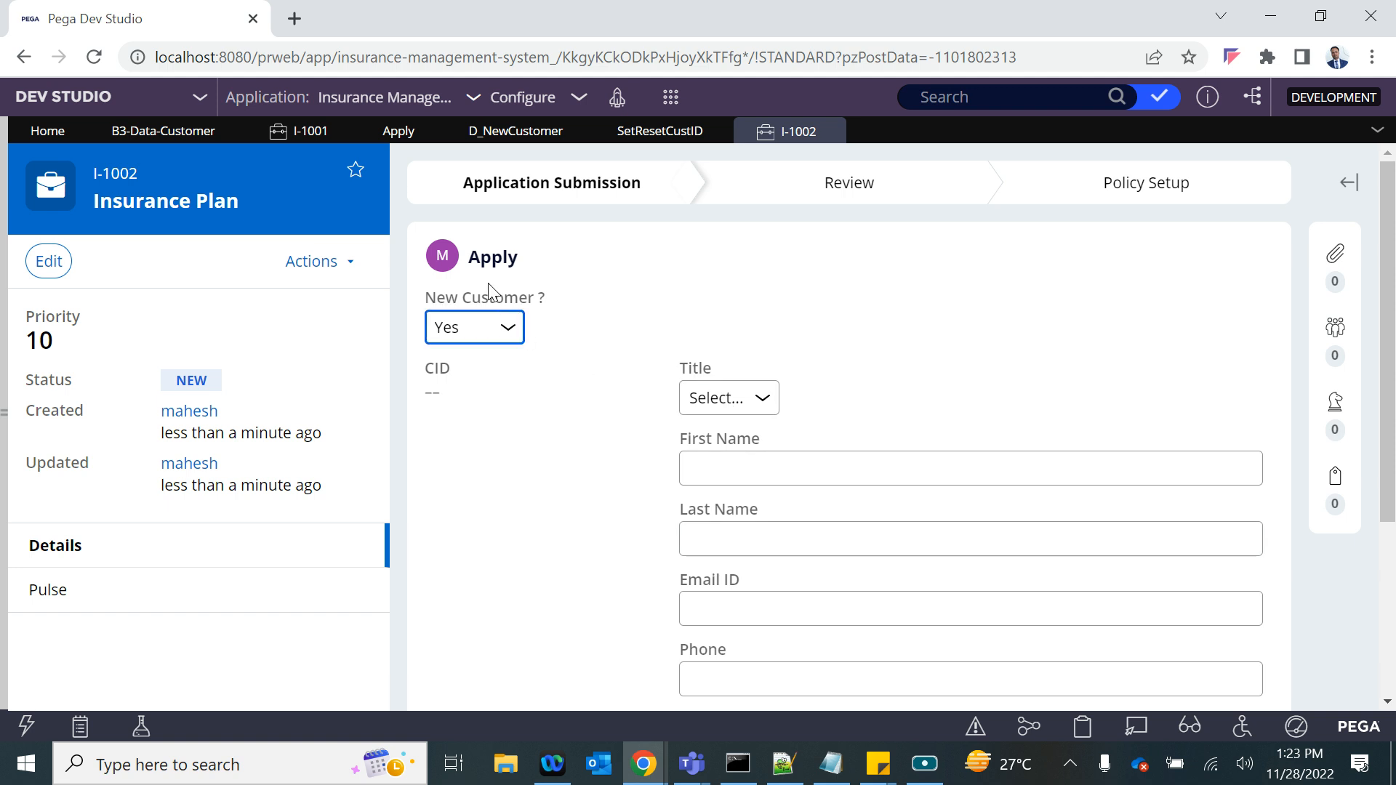
- Check the Refresh-This section action and its data transform on the Apply section's New Customer ? dropdown, then resubmit and save the section
{"action": "left_click", "coordinate": [378, 133]}
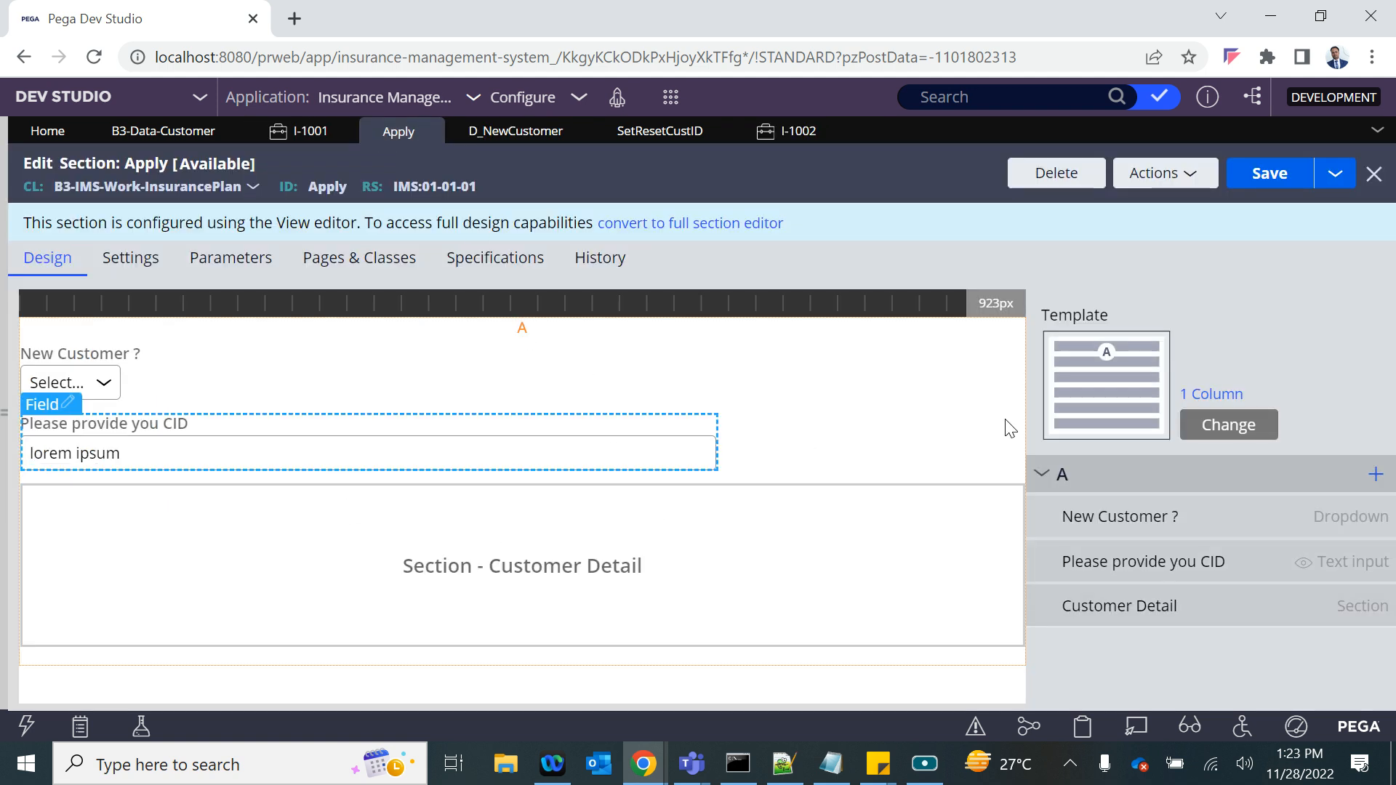
{"action": "left_click", "coordinate": [1293, 190]}
{"action": "double_click", "coordinate": [118, 389]}
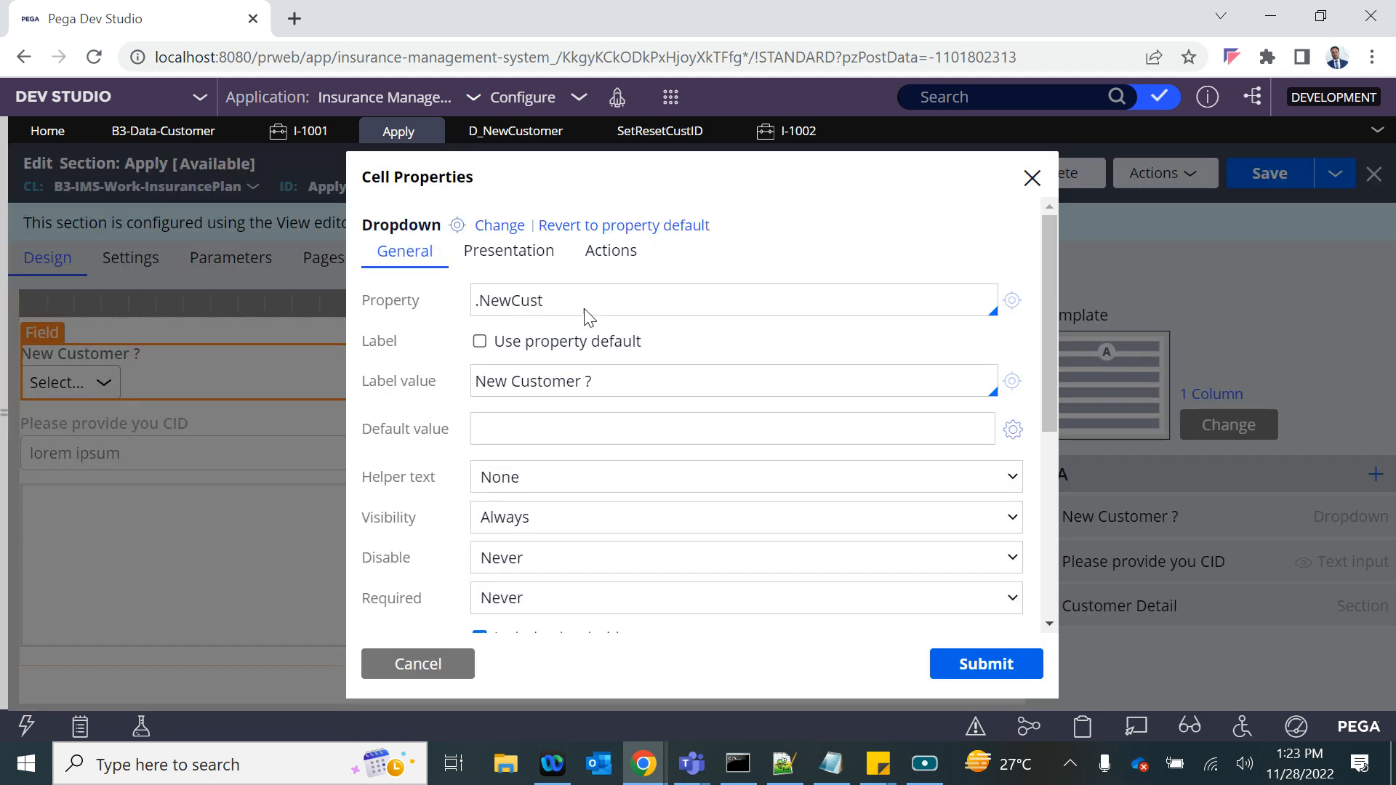
{"action": "left_click", "coordinate": [602, 251]}
{"action": "left_click", "coordinate": [557, 435]}
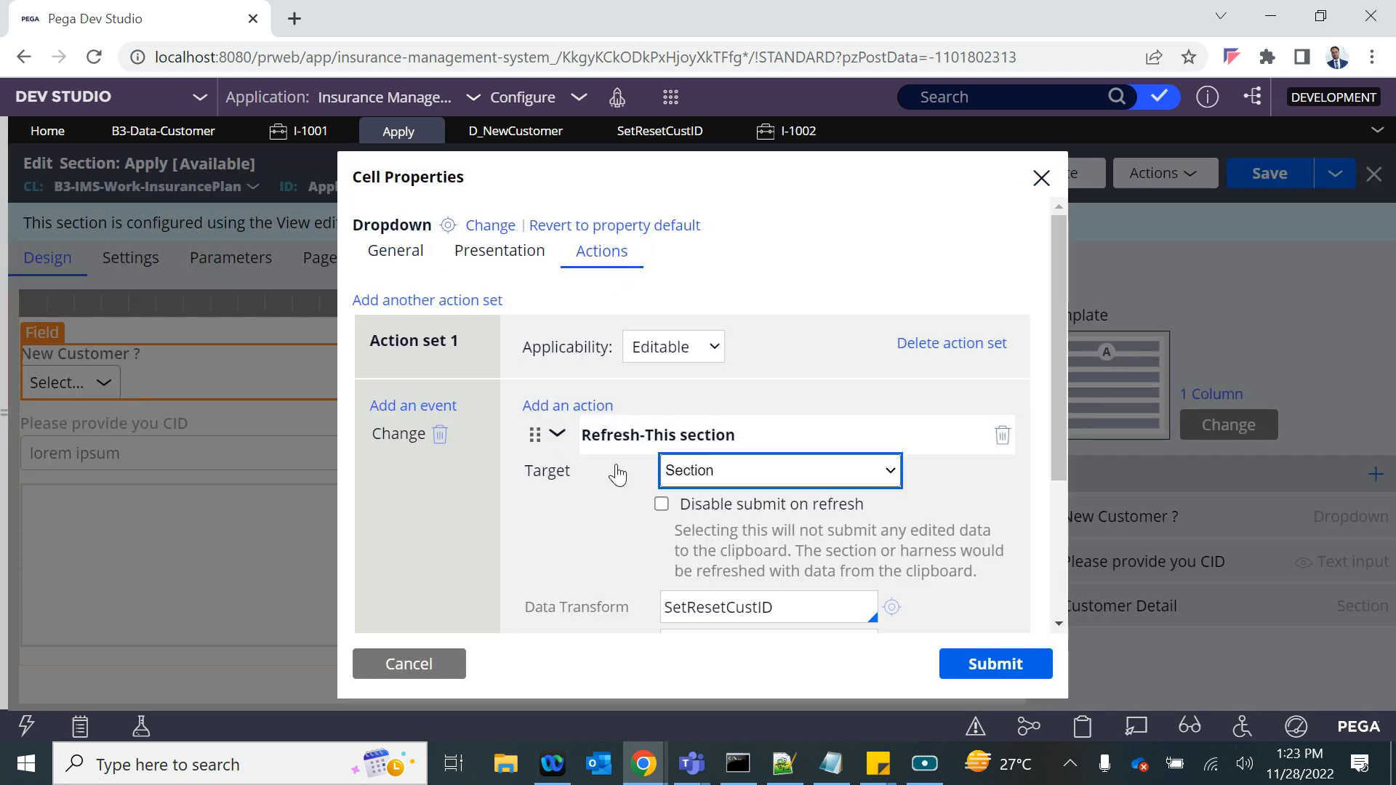
{"action": "scroll", "coordinate": [640, 581], "scroll_direction": "down", "scroll_amount": 1}
{"action": "scroll", "coordinate": [639, 581], "scroll_direction": "down", "scroll_amount": 1}
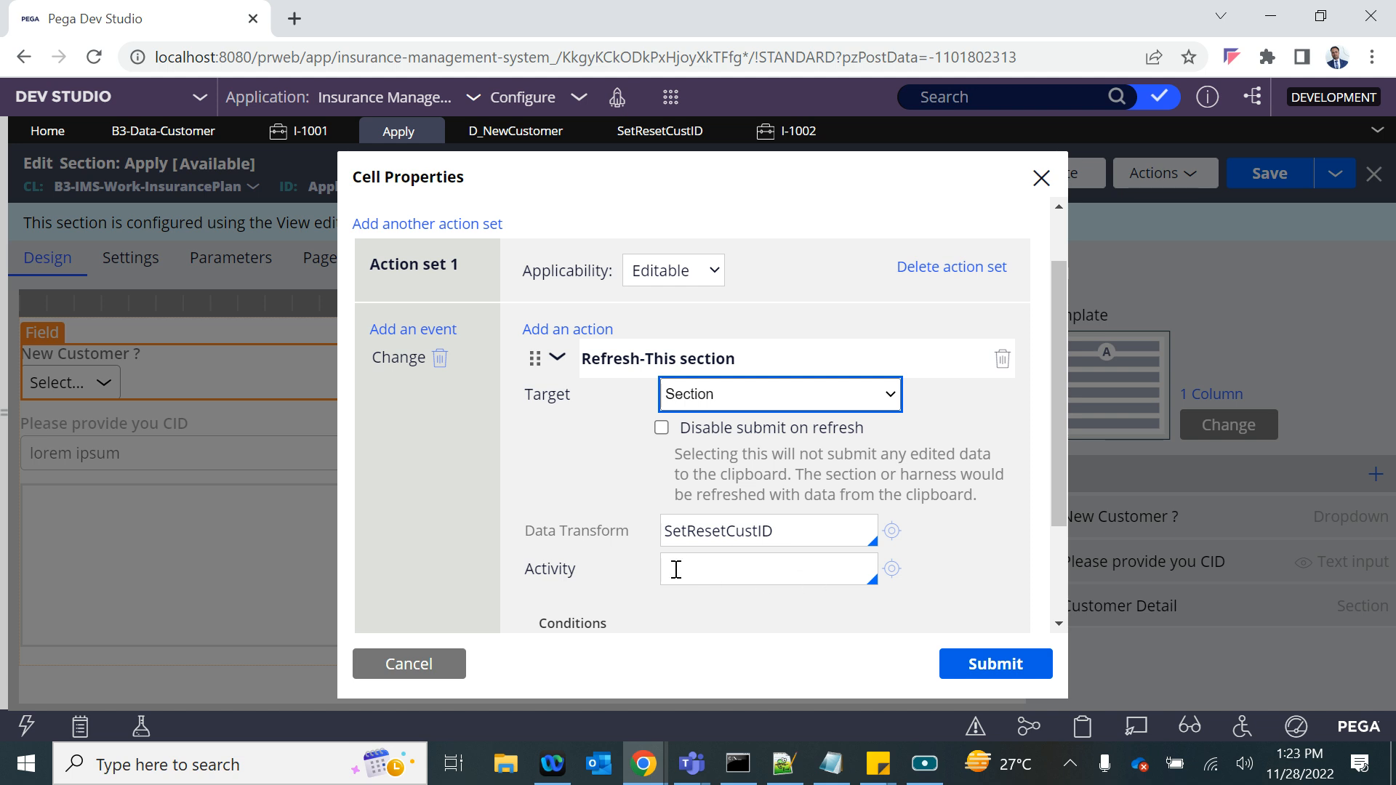
{"action": "left_click", "coordinate": [981, 658]}
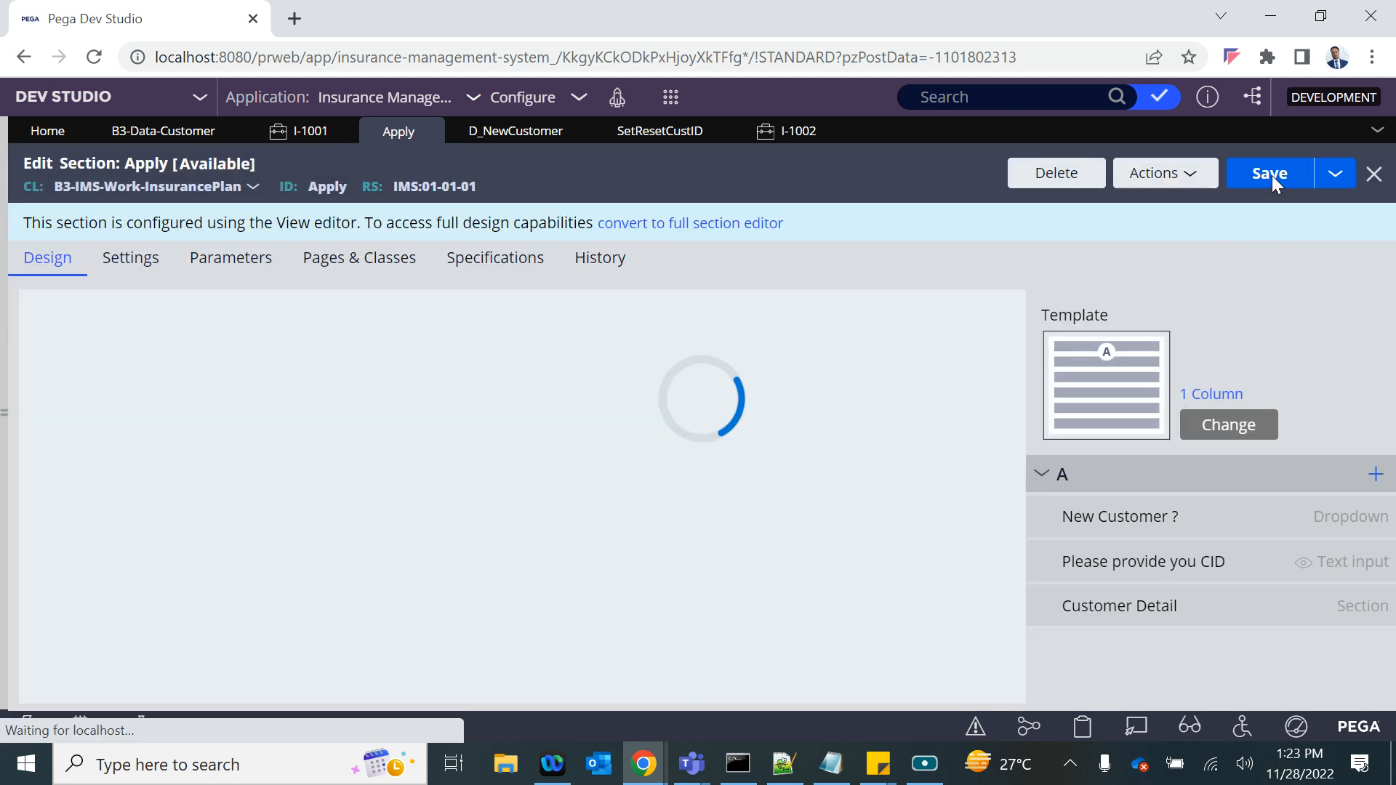
{"action": "left_click", "coordinate": [1270, 176]}
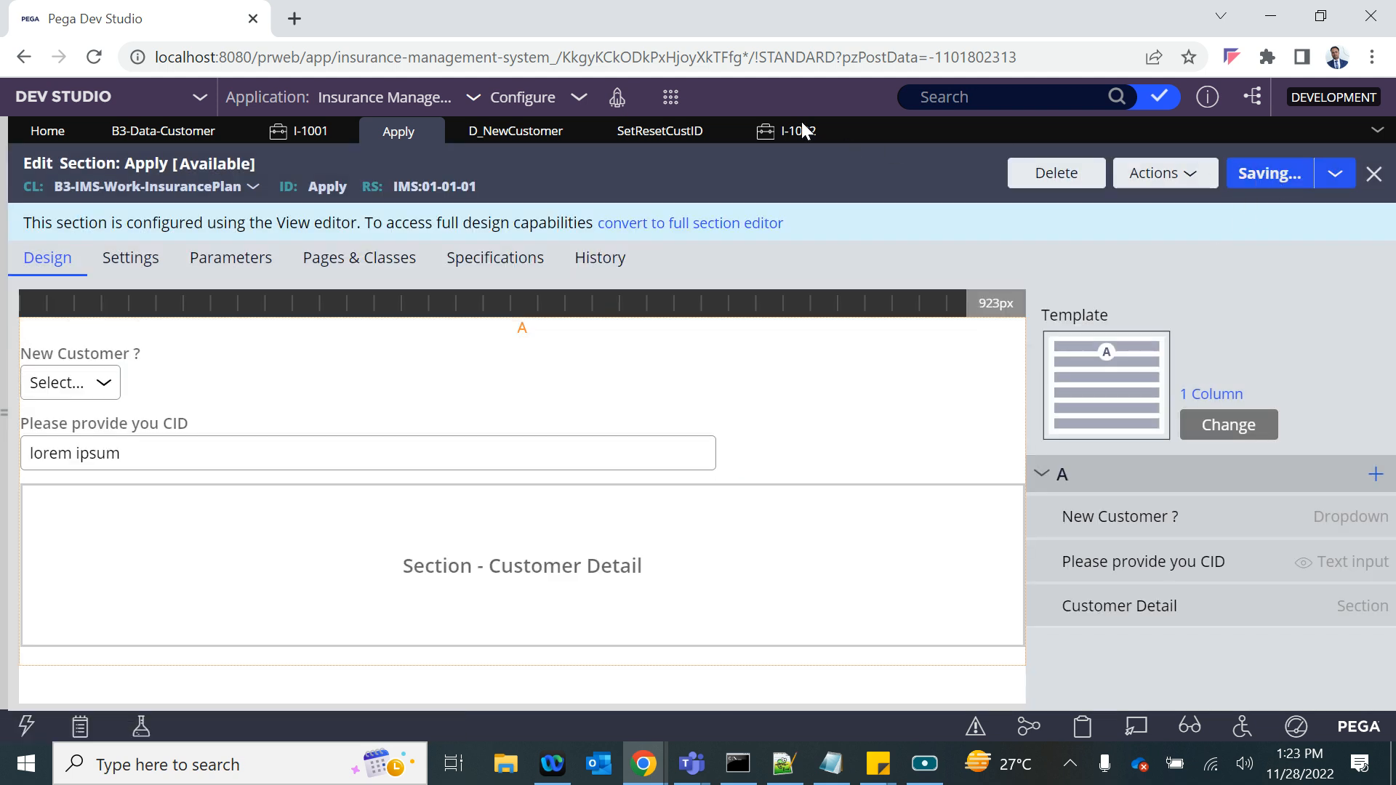
- Create another Insurance Plan case and switch New Customer ? through Yes, No and Yes to retest the CID field
{"action": "left_click", "coordinate": [663, 96]}
{"action": "mouse_move", "coordinate": [865, 120]}
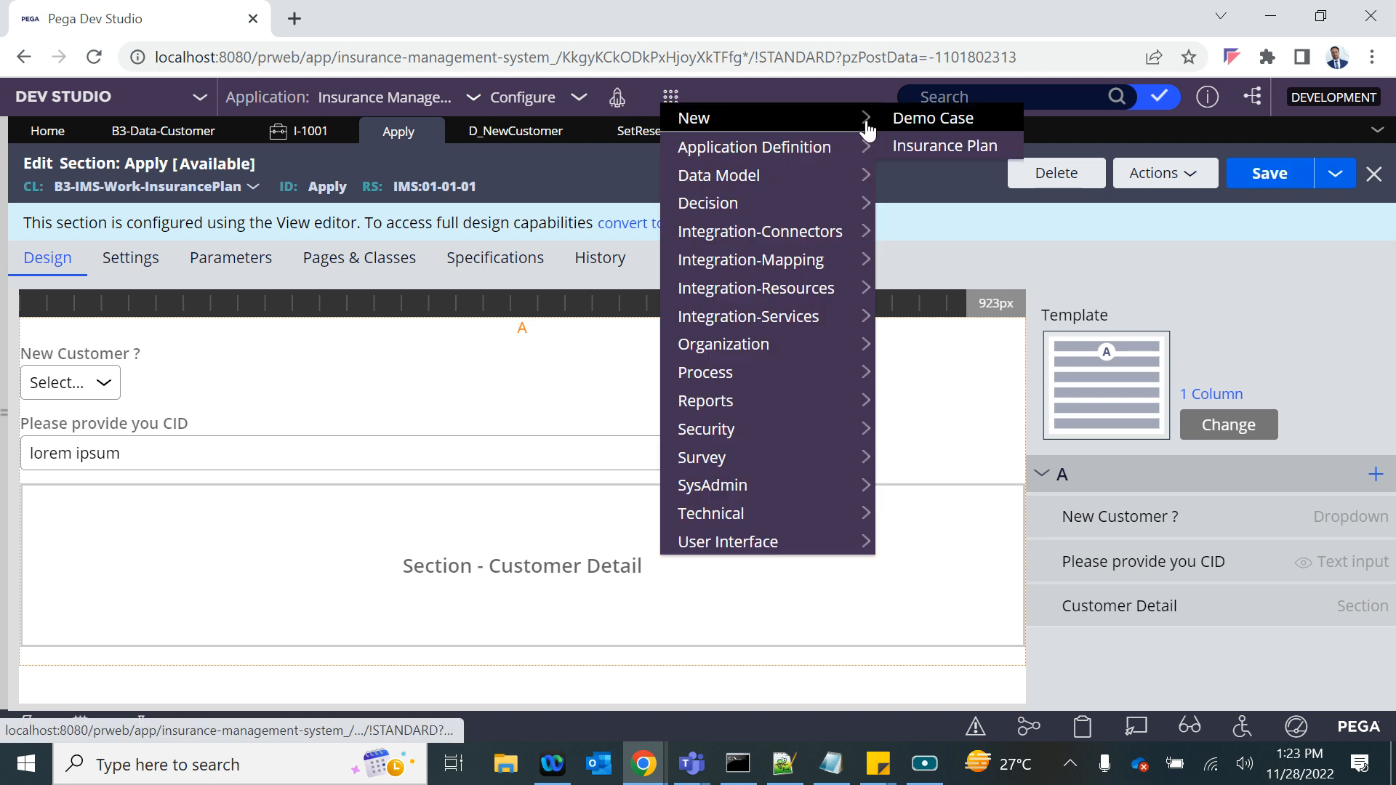
{"action": "left_click", "coordinate": [938, 147]}
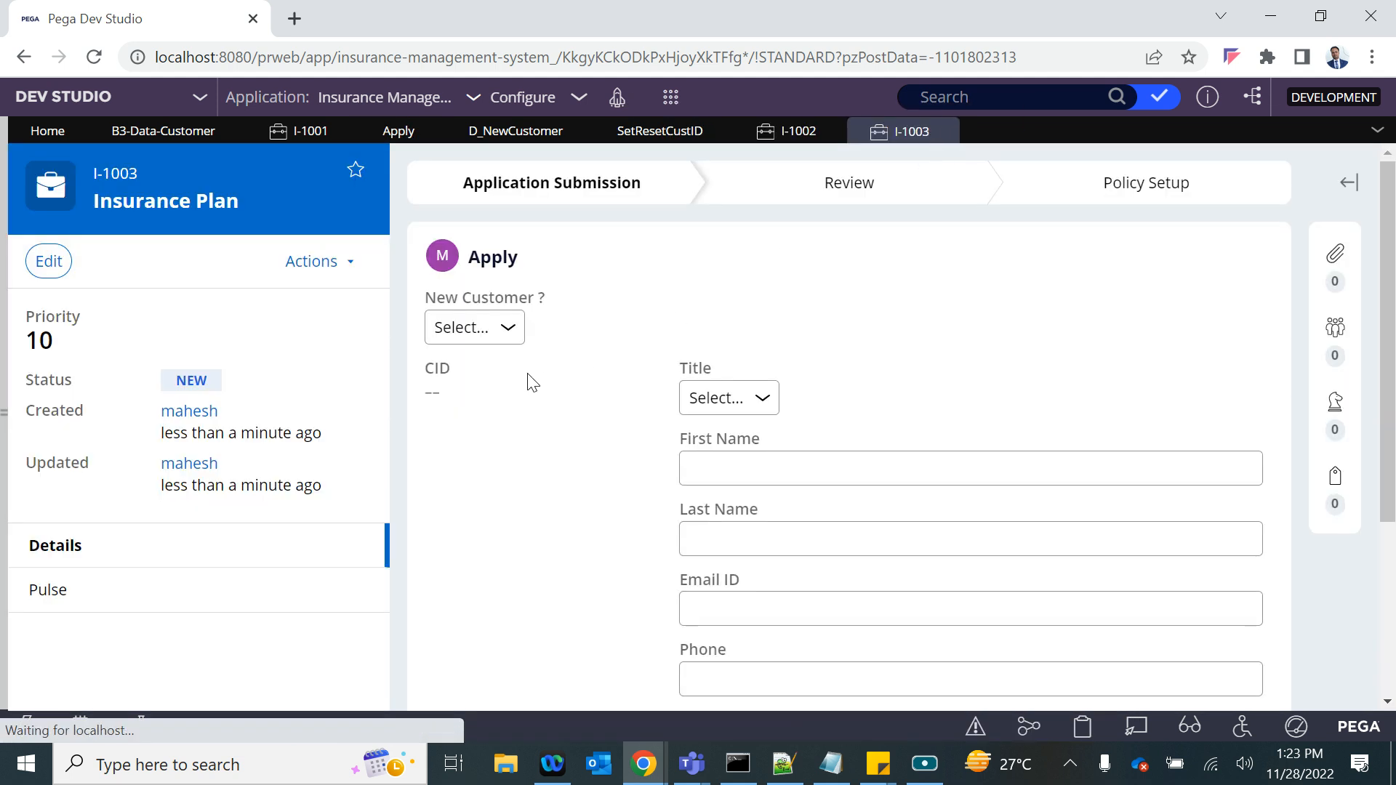
{"action": "left_click", "coordinate": [501, 327]}
{"action": "left_click", "coordinate": [456, 377]}
{"action": "left_click", "coordinate": [469, 327]}
{"action": "left_click", "coordinate": [466, 397]}
{"action": "left_click", "coordinate": [468, 327]}
{"action": "left_click", "coordinate": [455, 377]}
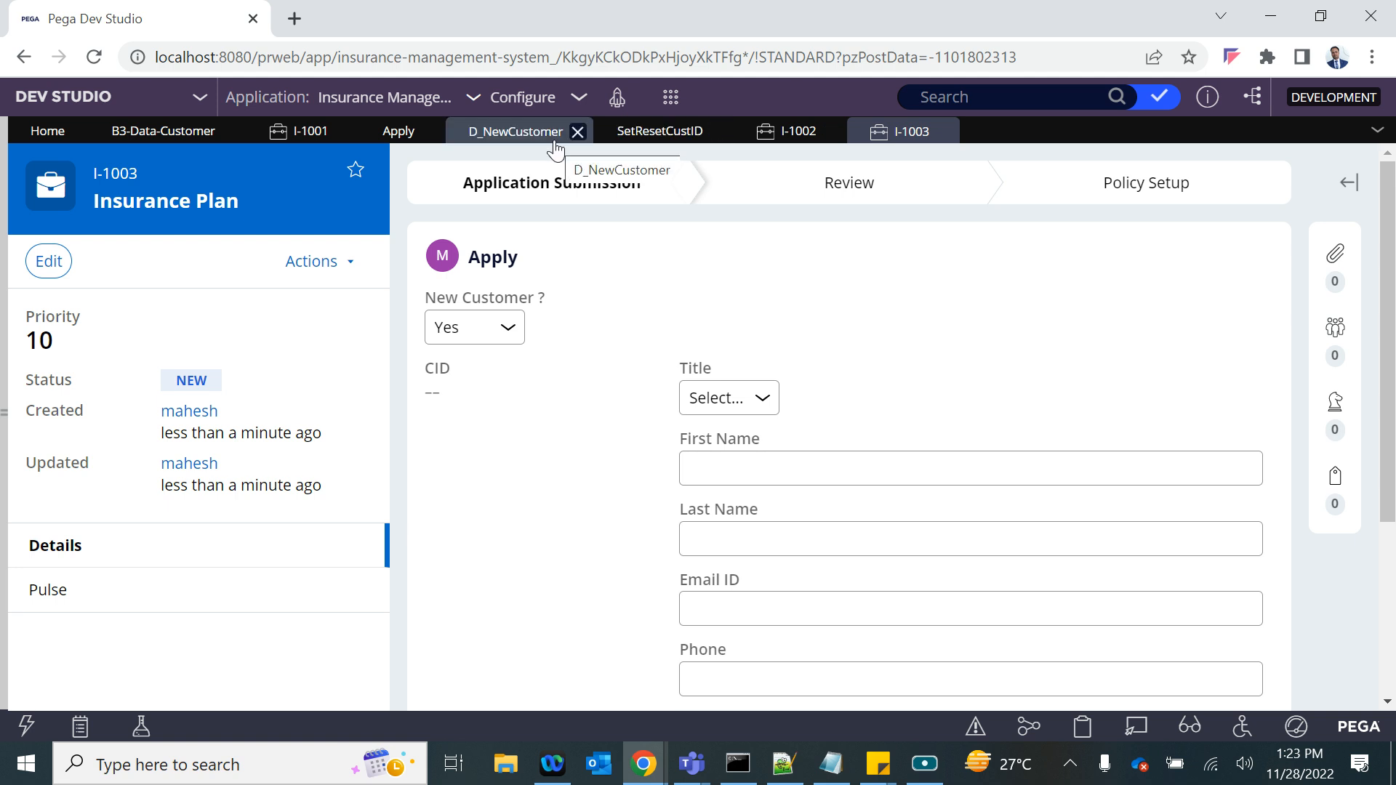
- Examine the New Customer ? dropdown's property and refresh action, and compare them with the When condition in the SetResetCustID data transform
{"action": "left_click", "coordinate": [391, 133]}
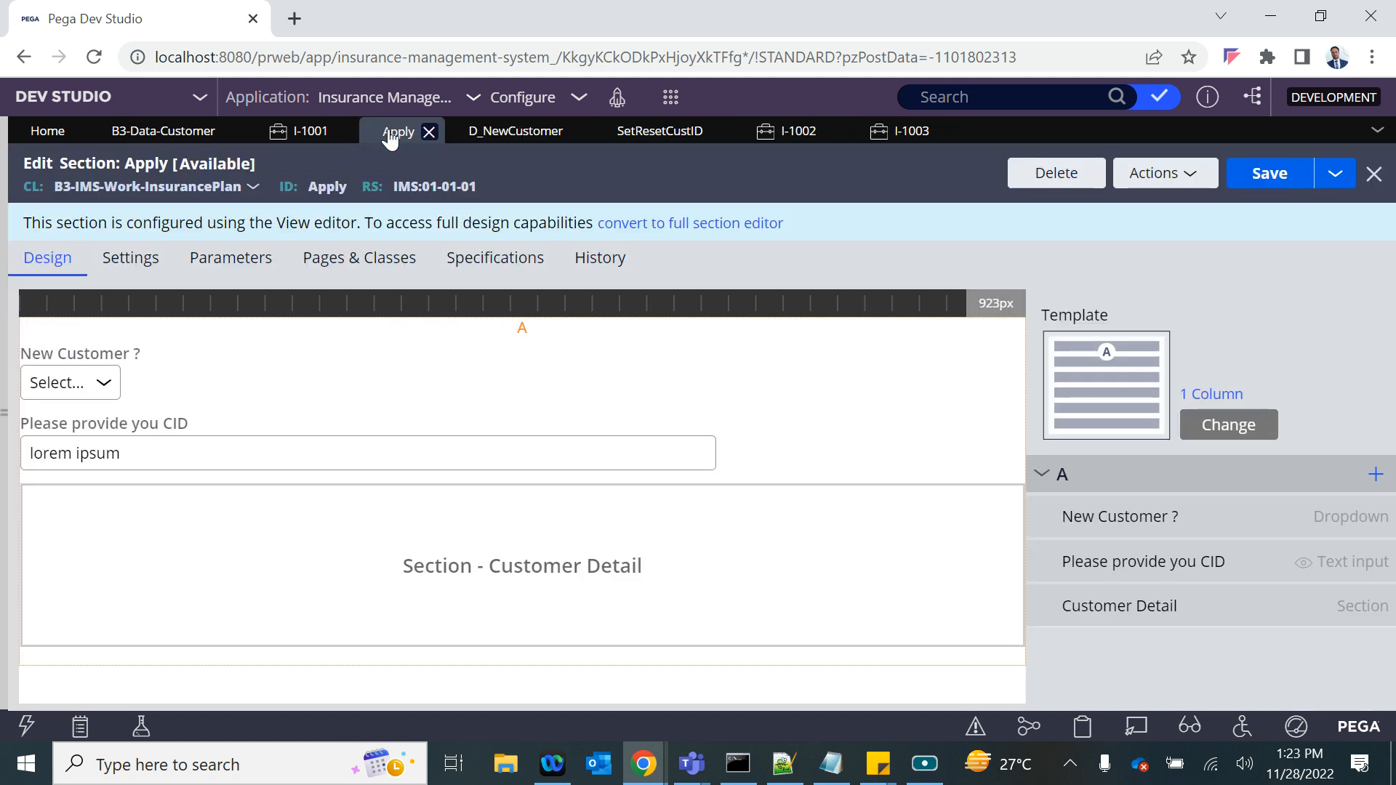
{"action": "double_click", "coordinate": [93, 383]}
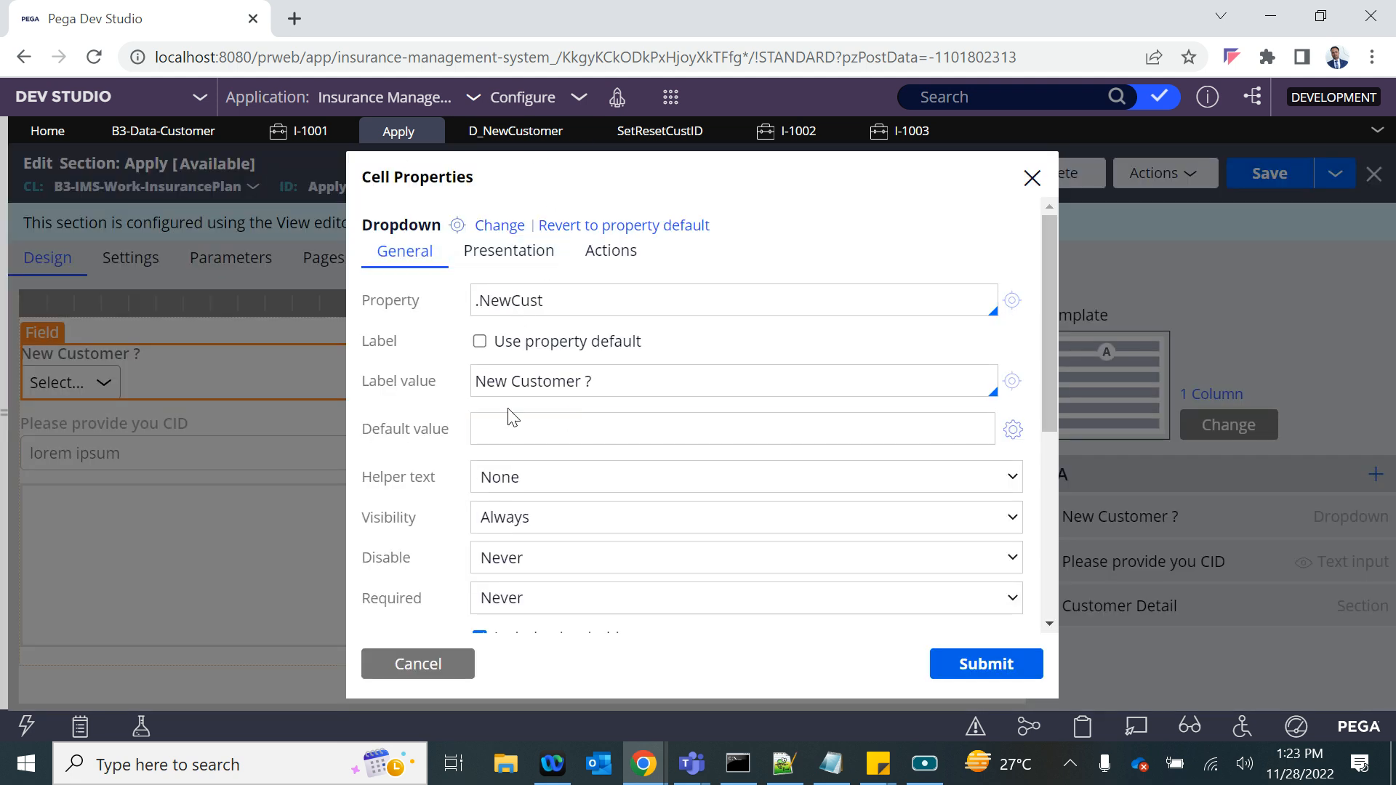
{"action": "double_click", "coordinate": [513, 301]}
{"action": "left_click", "coordinate": [605, 263]}
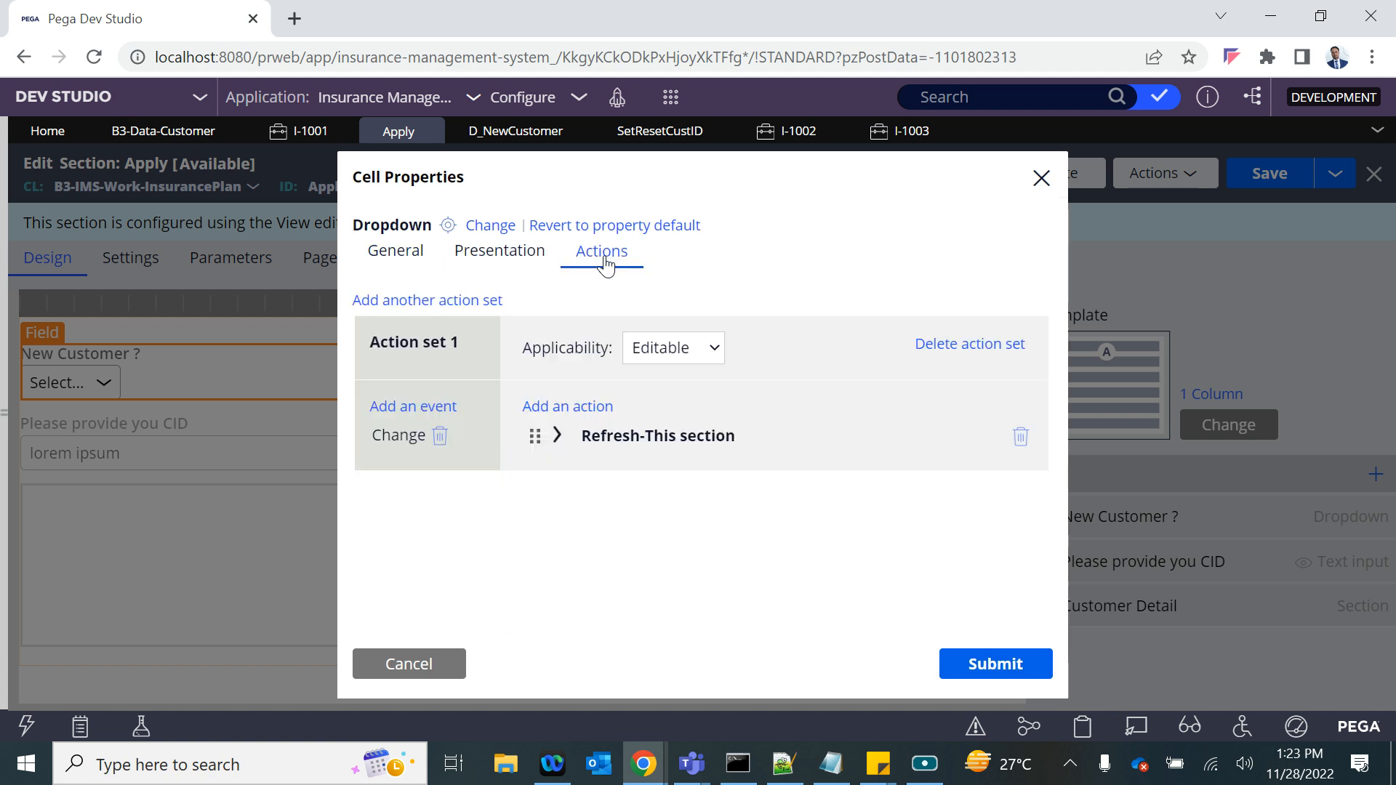
{"action": "left_click", "coordinate": [556, 436]}
{"action": "double_click", "coordinate": [716, 605]}
{"action": "scroll", "coordinate": [713, 605], "scroll_direction": "down", "scroll_amount": 2}
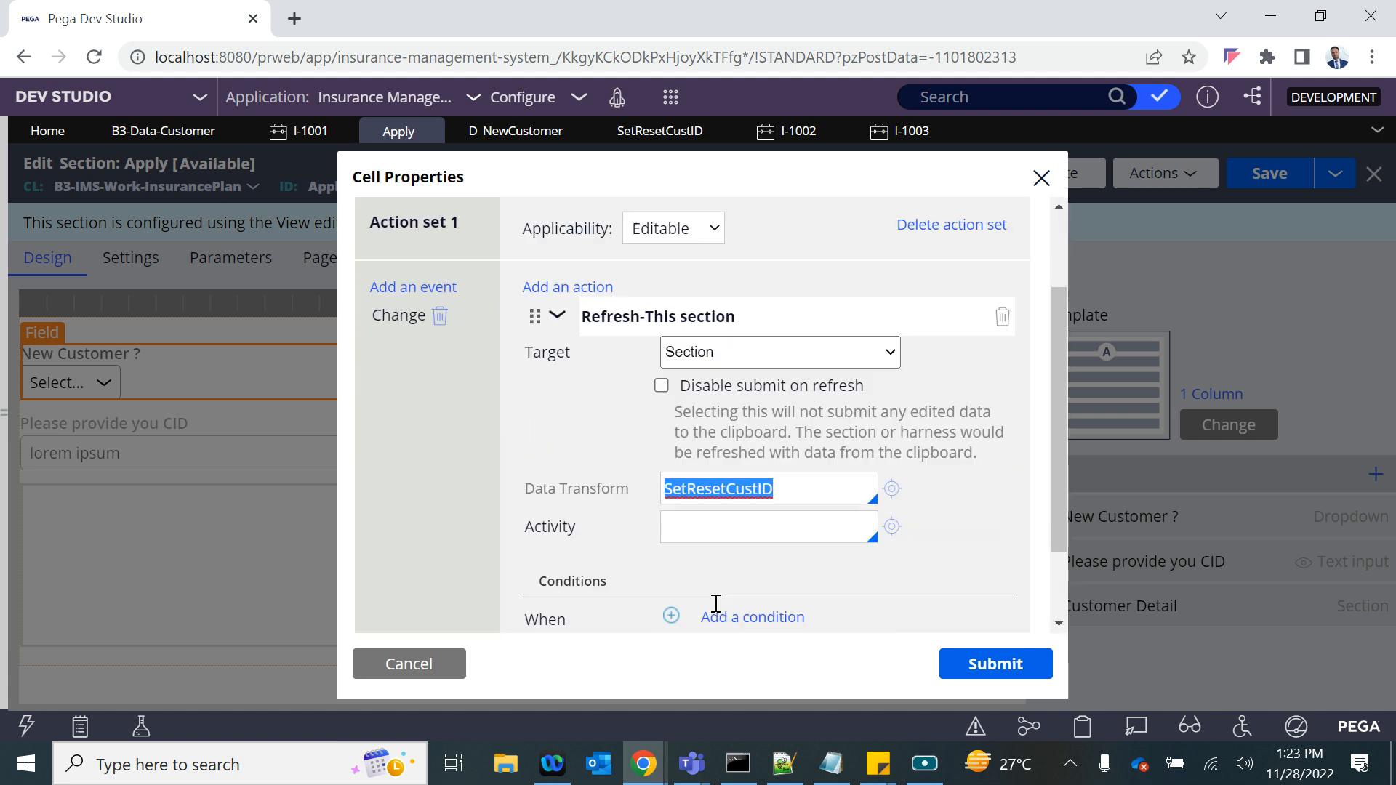
{"action": "left_click", "coordinate": [892, 488]}
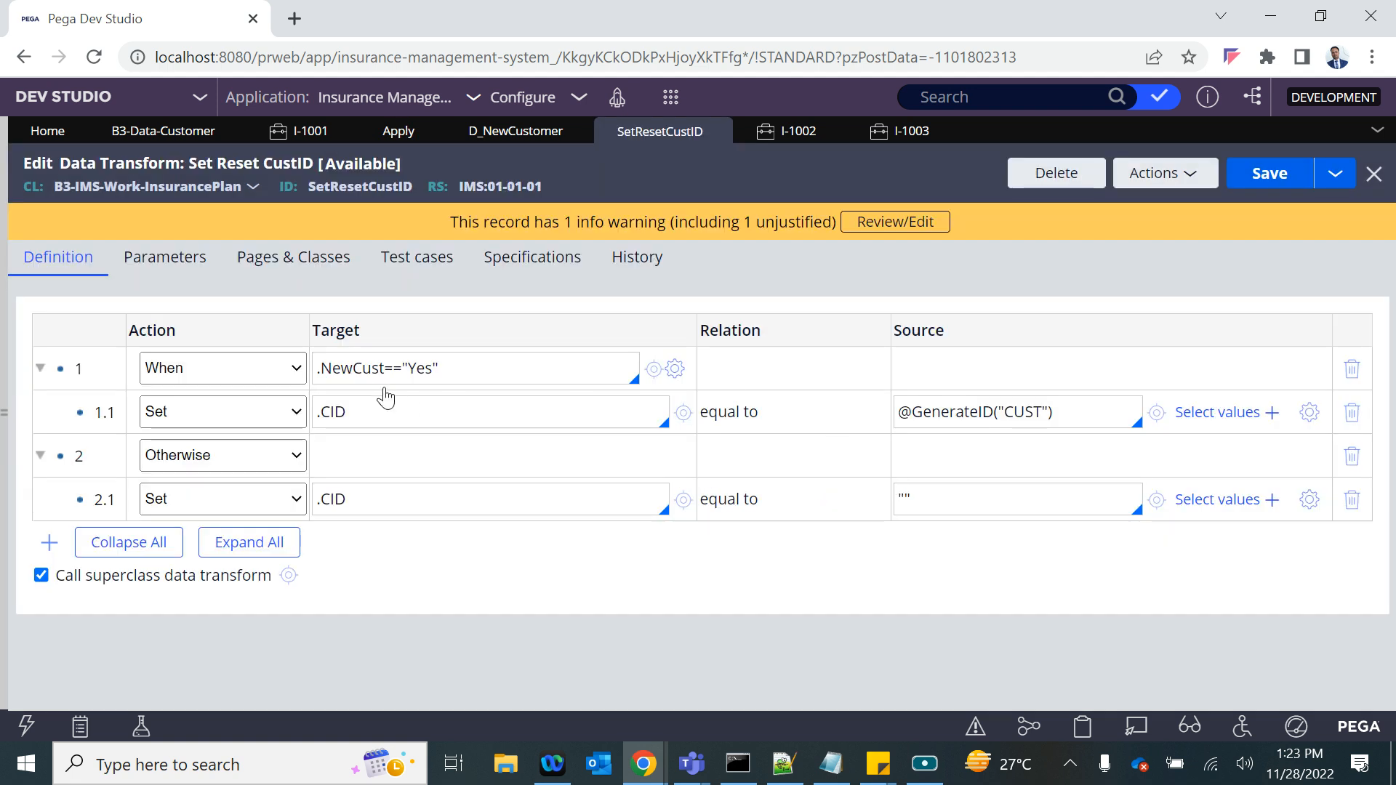
{"action": "left_click_drag", "start_coordinate": [319, 370], "coordinate": [383, 369]}
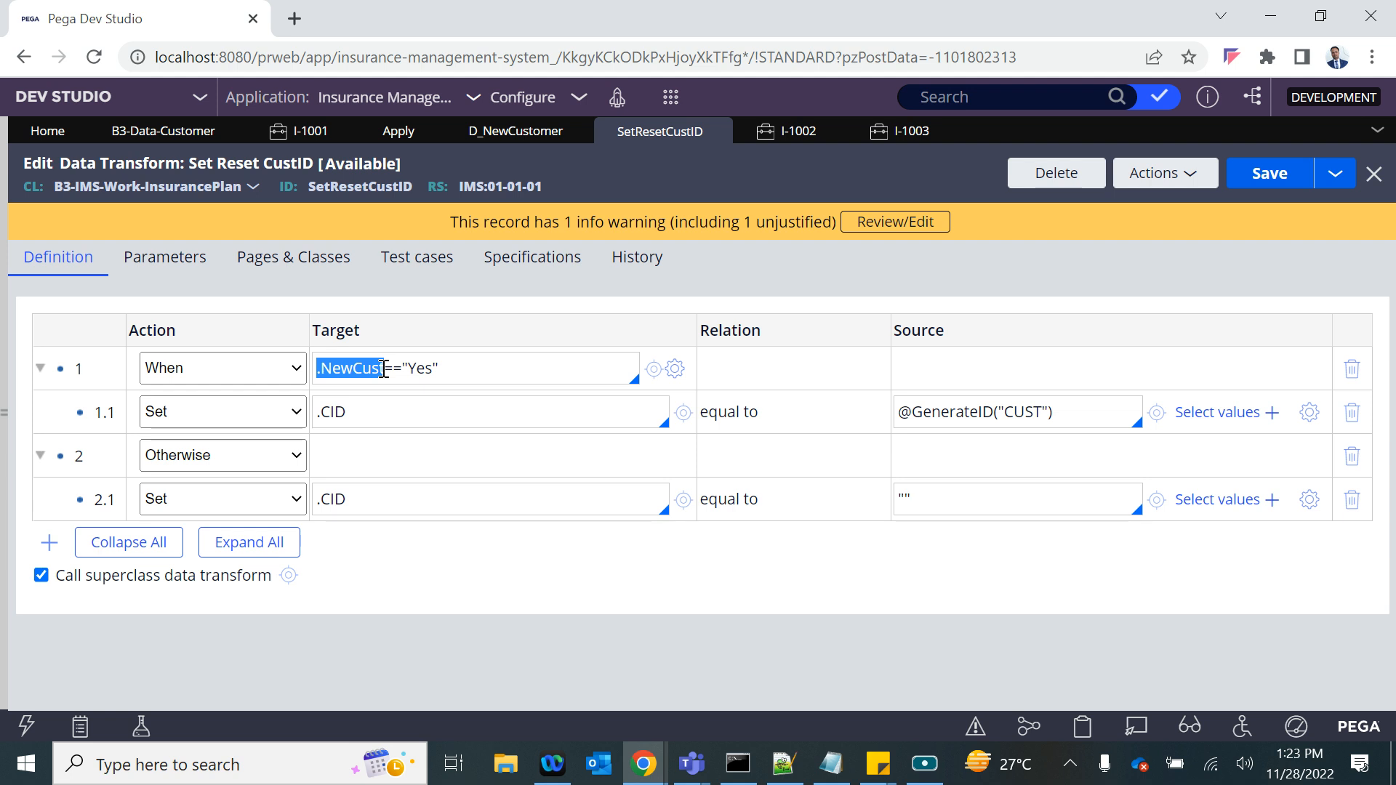
- Add a Post value action ahead of Refresh-This section on the Change event of the Apply section's New Customer ? dropdown
{"action": "left_click_drag", "start_coordinate": [383, 368], "coordinate": [471, 370]}
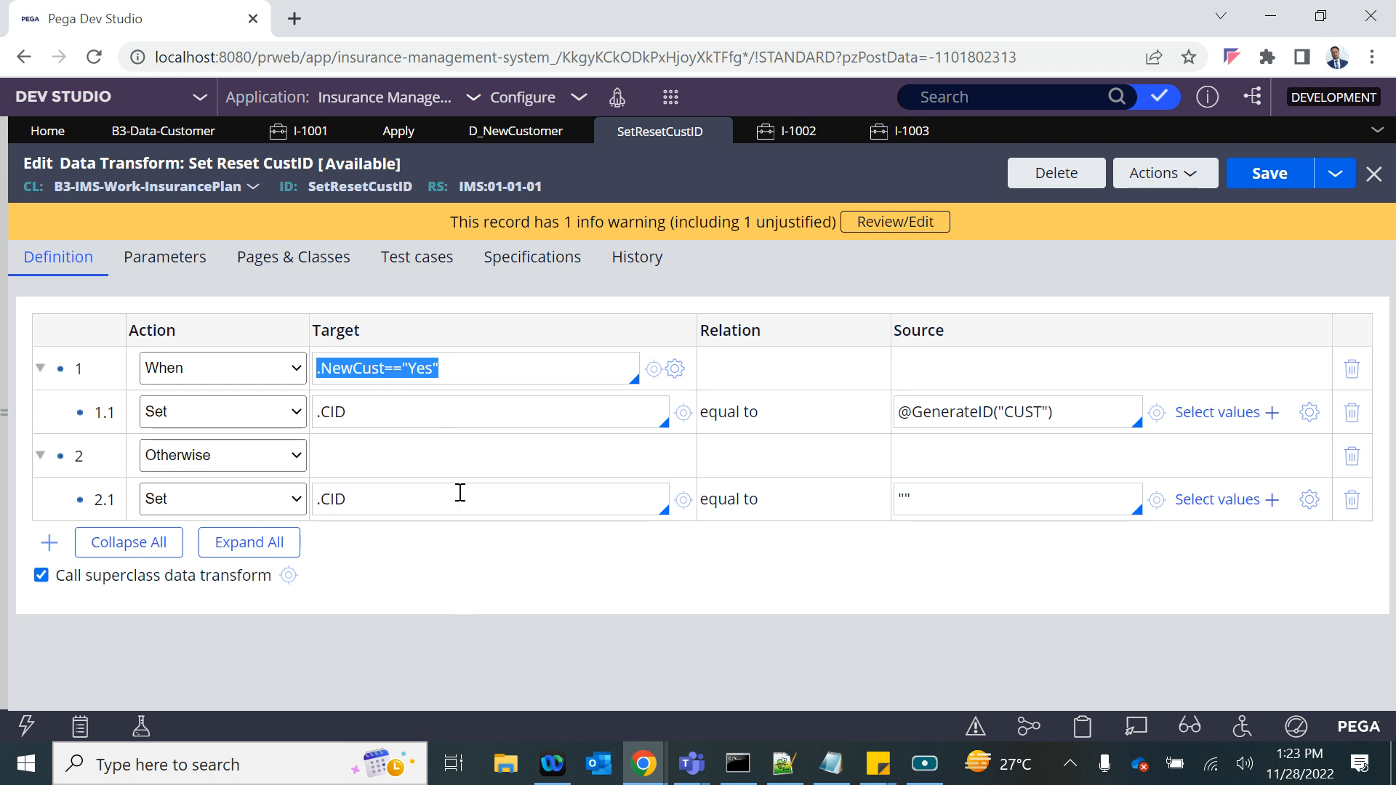
{"action": "left_click", "coordinate": [392, 131]}
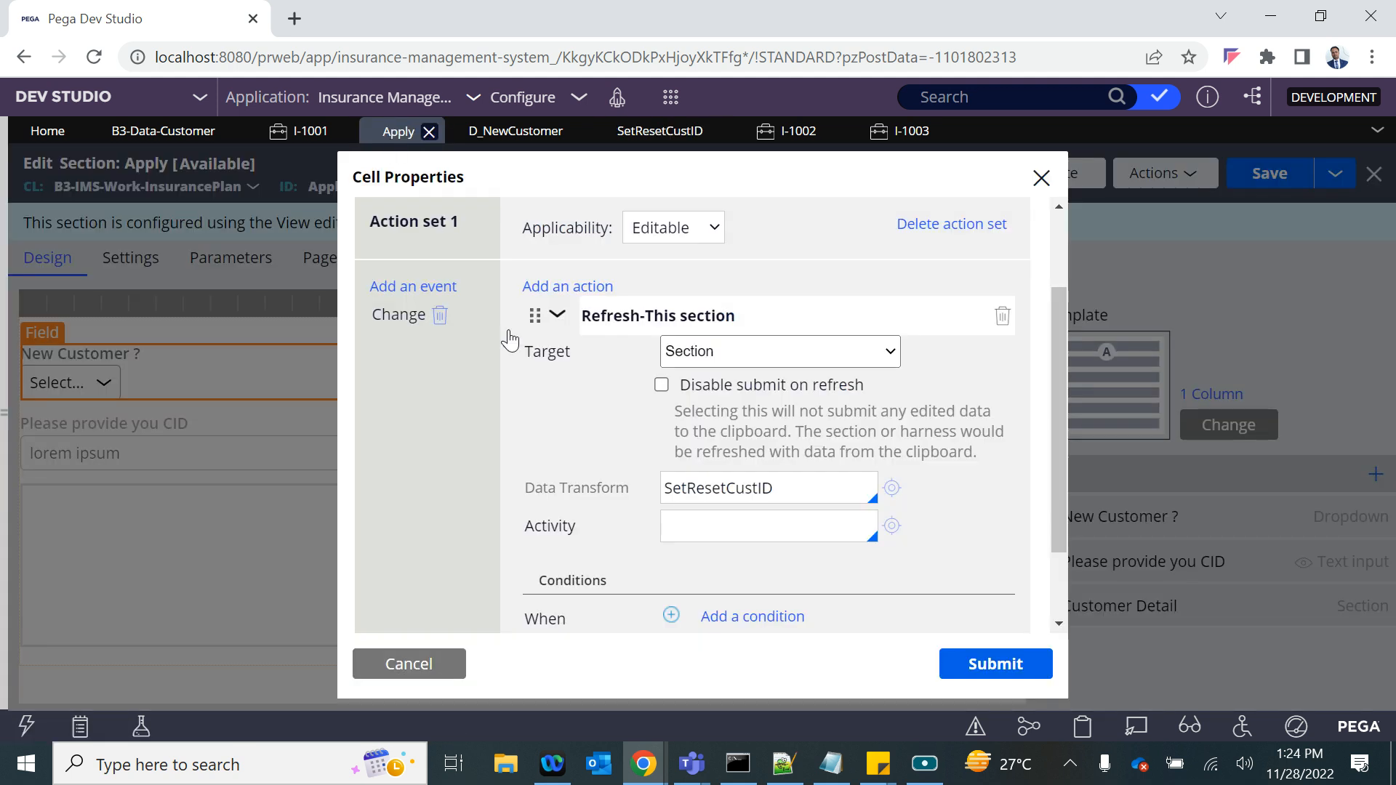
{"action": "left_click", "coordinate": [558, 319]}
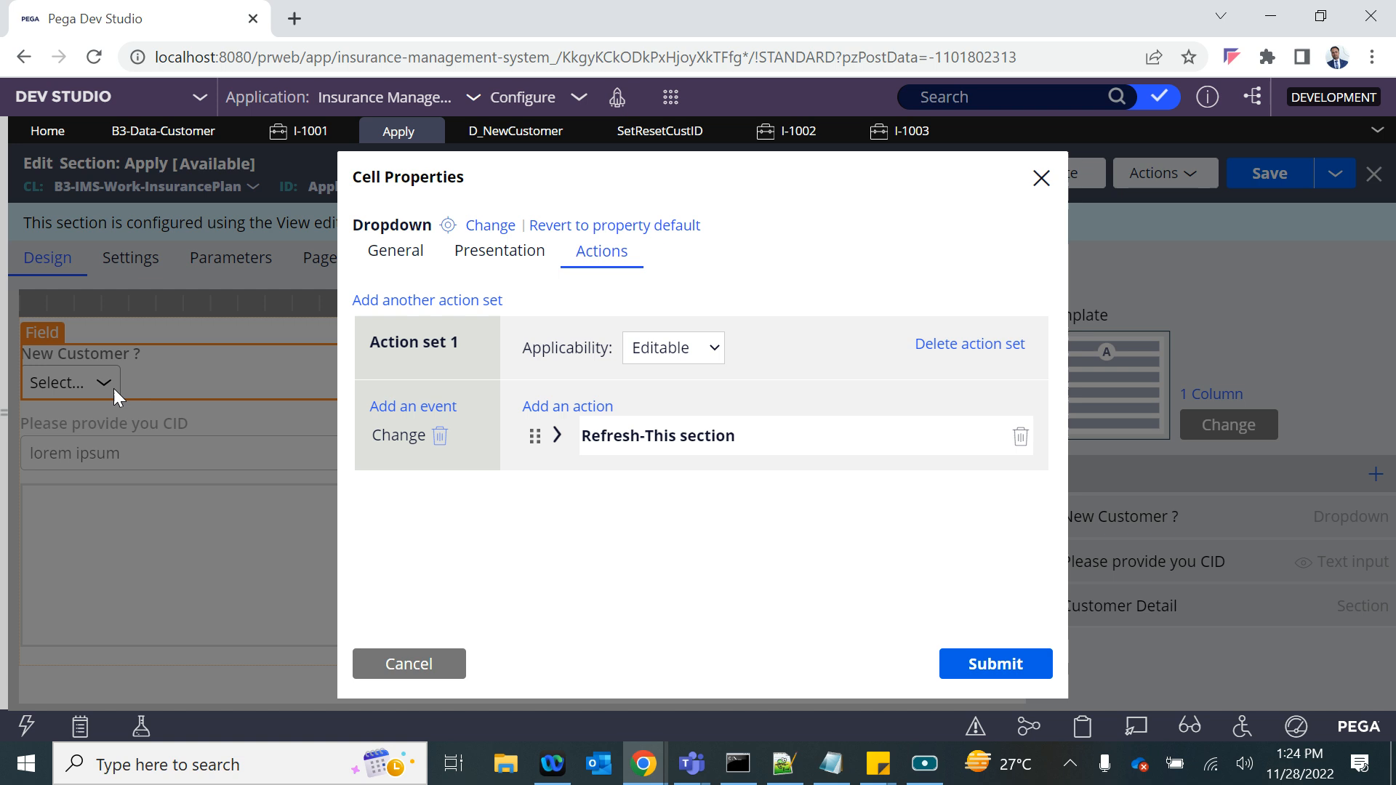
{"action": "left_click", "coordinate": [551, 409]}
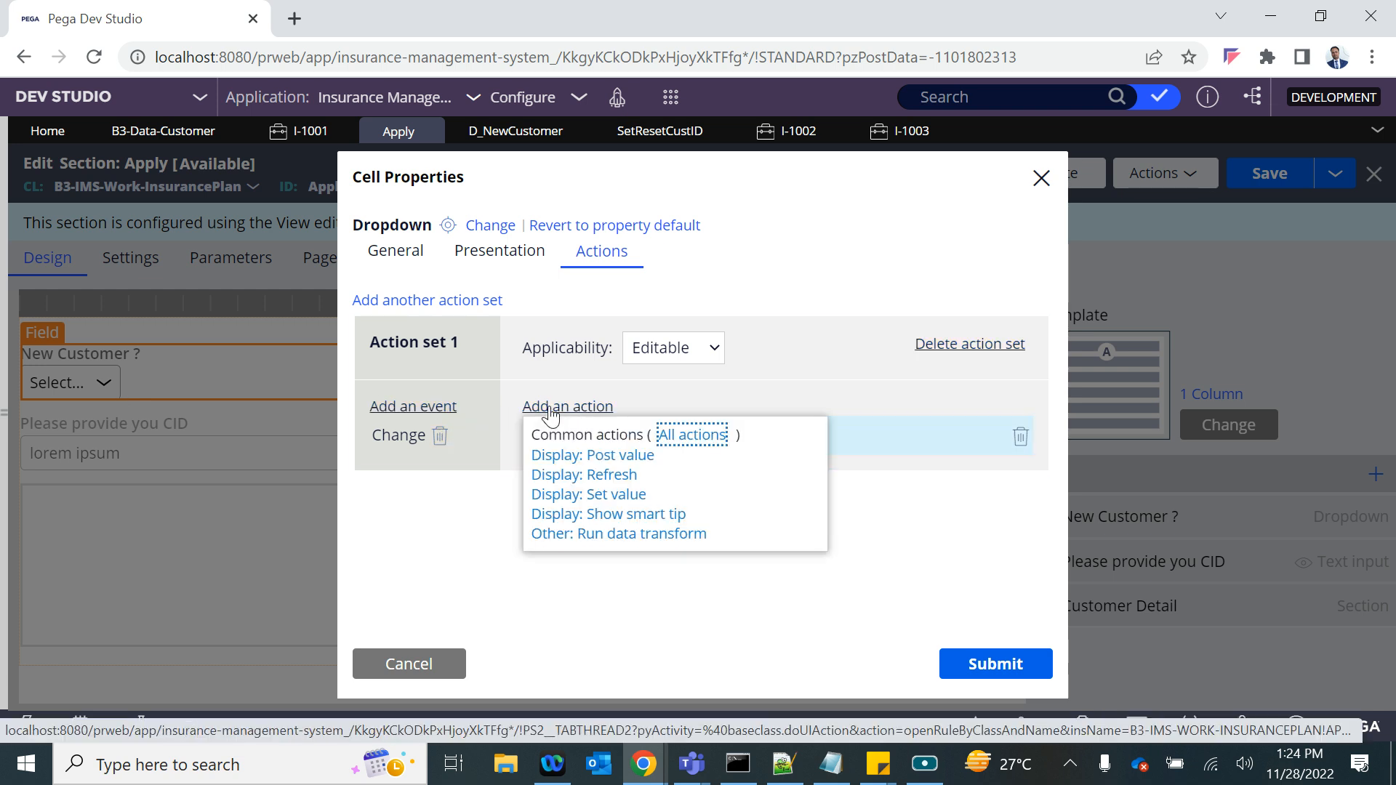
{"action": "left_click", "coordinate": [600, 461]}
{"action": "left_click_drag", "start_coordinate": [535, 474], "coordinate": [524, 412]}
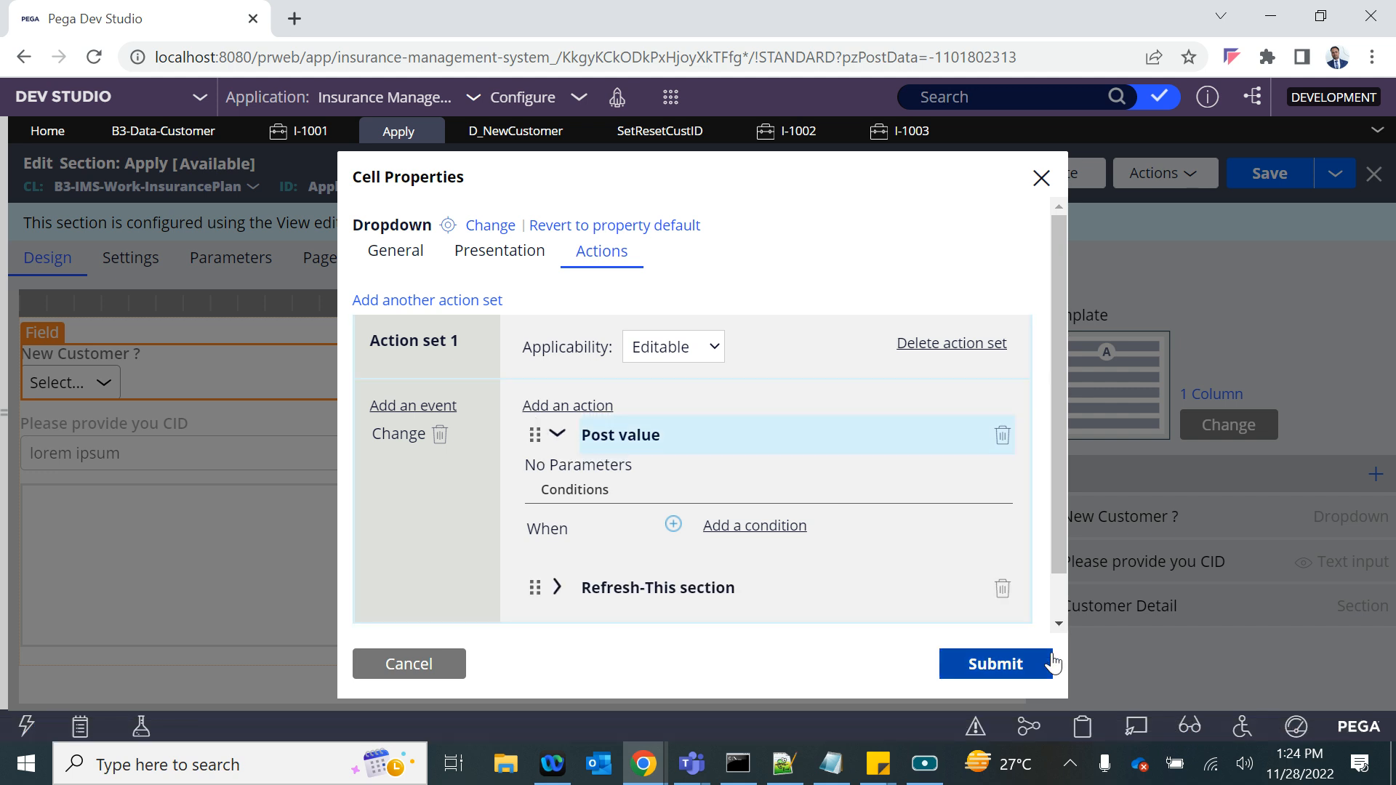
- Check the Refresh-This section action's settings below Post value, submit the dropdown's cell properties and save the Apply section
{"action": "scroll", "coordinate": [617, 538], "scroll_direction": "down", "scroll_amount": 1}
{"action": "left_click", "coordinate": [557, 534]}
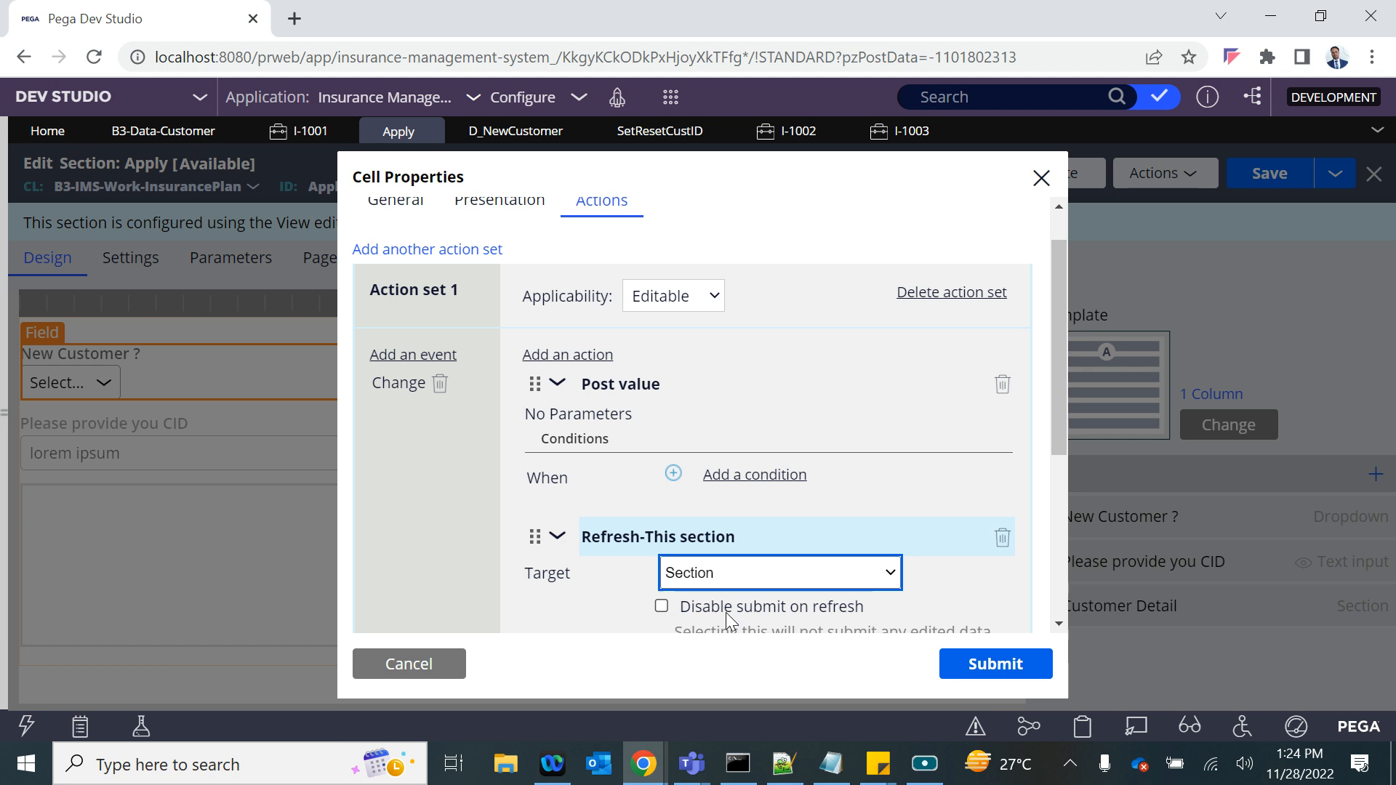
{"action": "scroll", "coordinate": [759, 618], "scroll_direction": "down", "scroll_amount": 2}
{"action": "scroll", "coordinate": [559, 318], "scroll_direction": "up", "scroll_amount": 2}
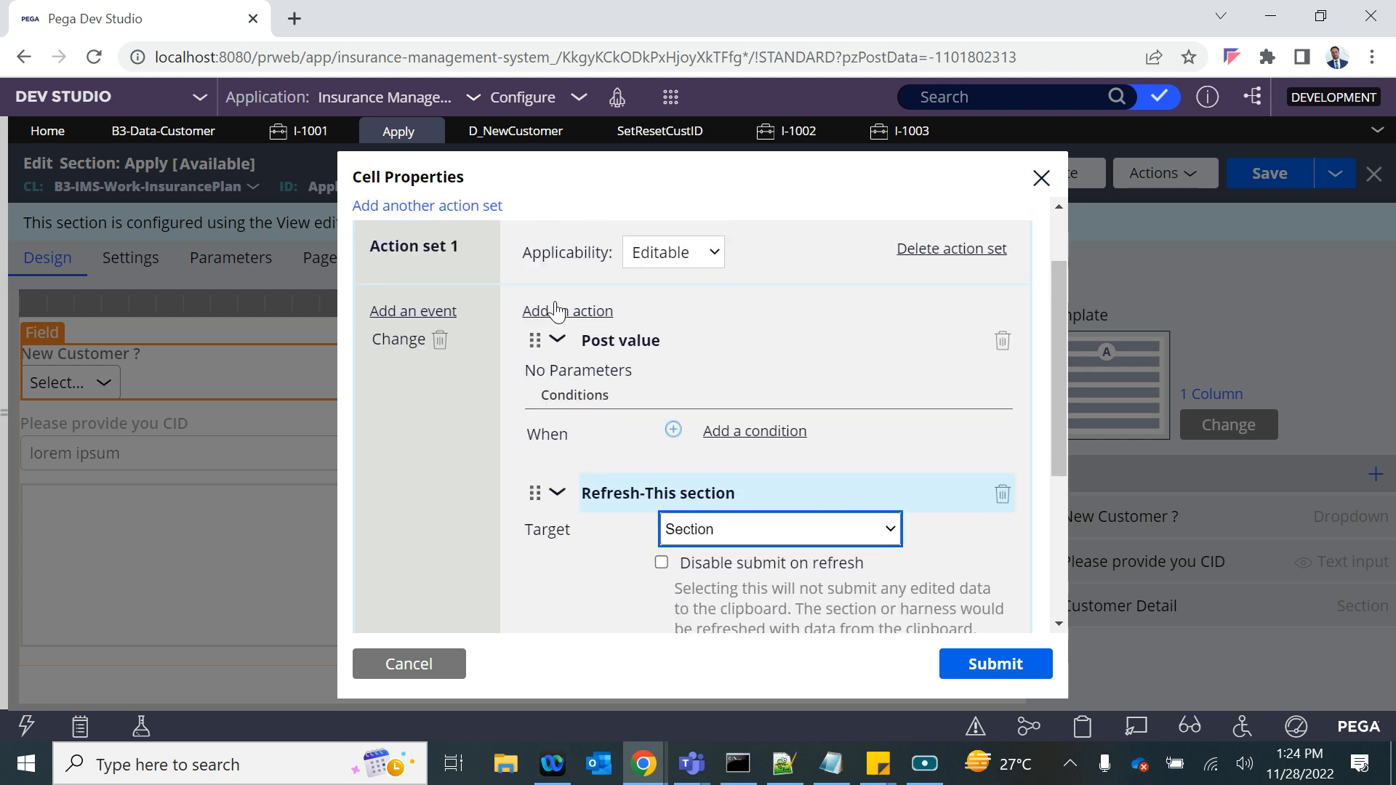
{"action": "left_click", "coordinate": [1017, 667]}
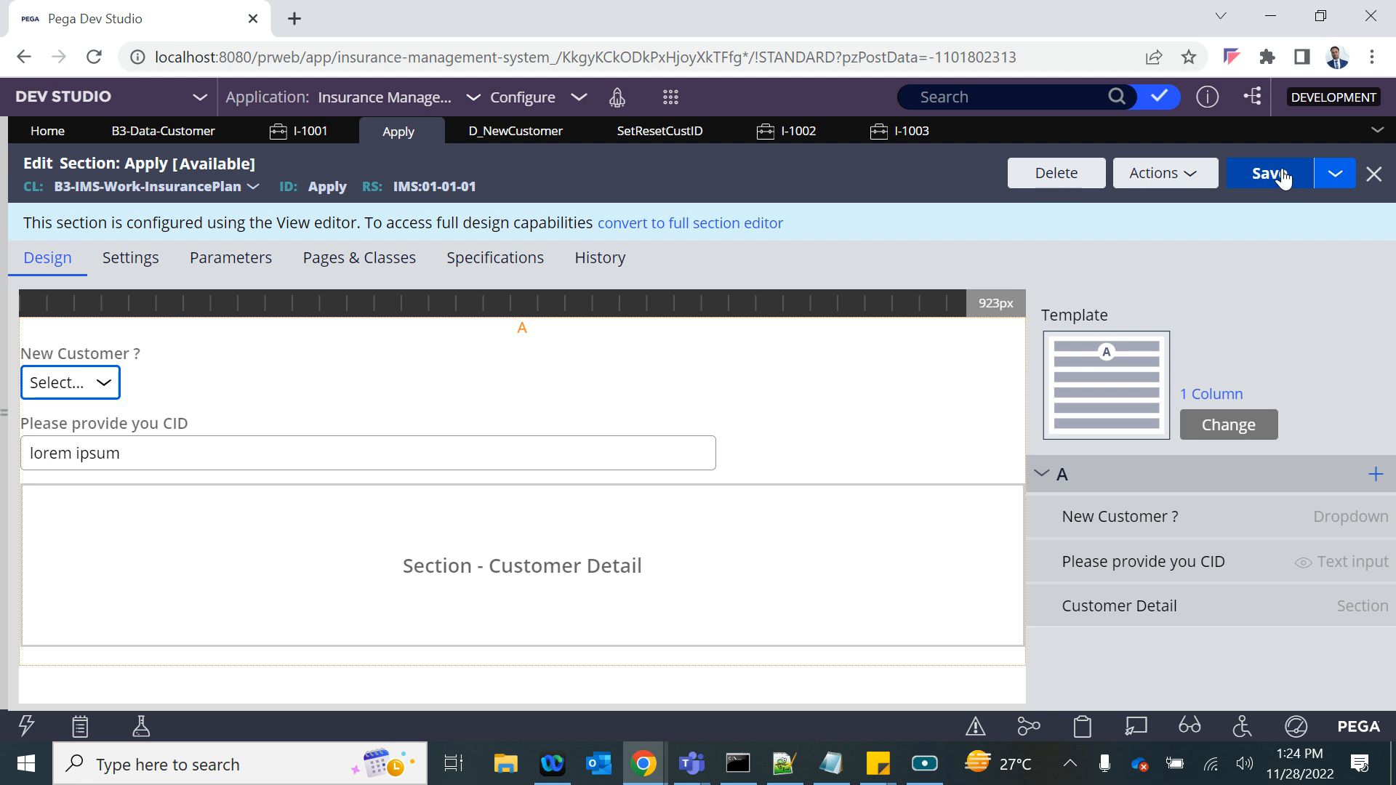
{"action": "left_click", "coordinate": [1284, 174]}
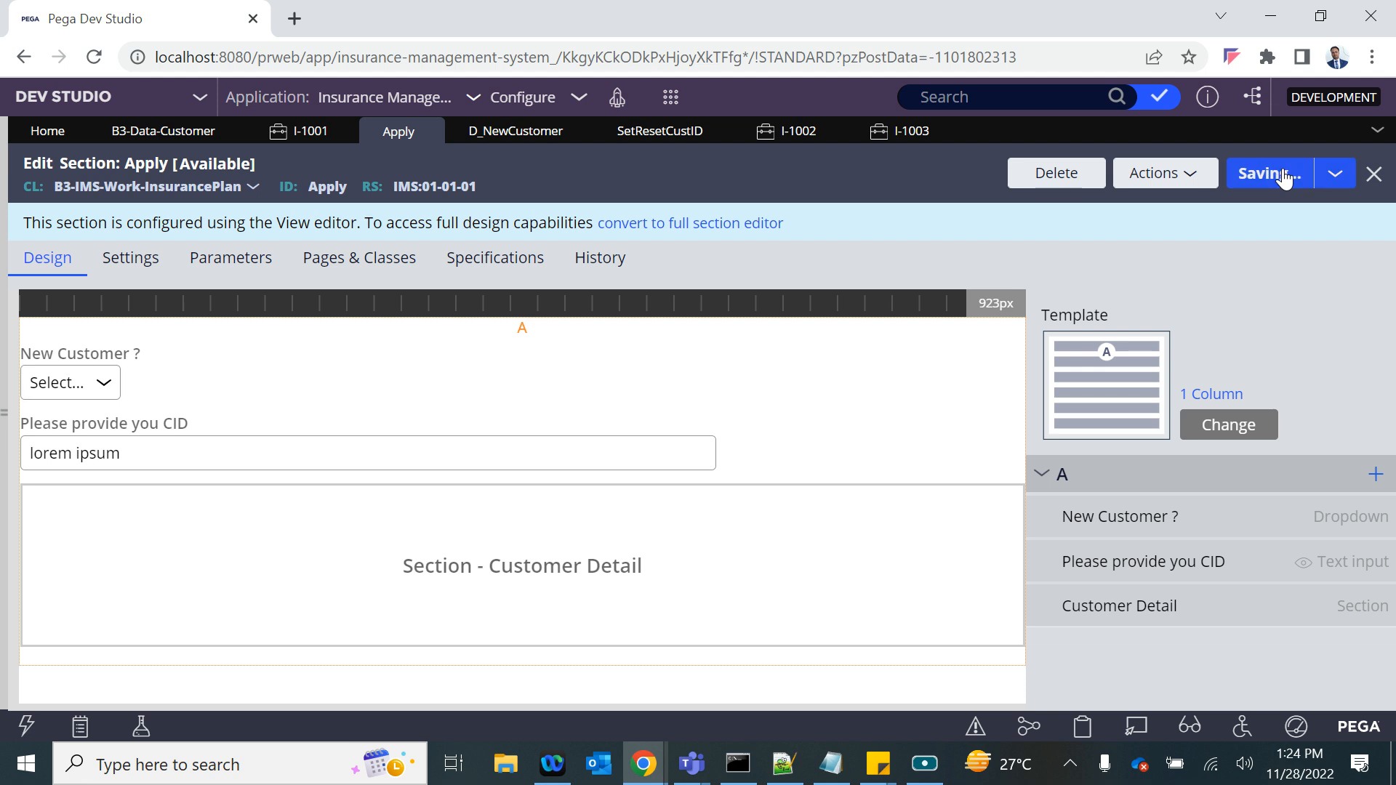
- Retest CID generation in case I-1003 by reselecting the New Customer ? value, ending on Yes, and close the case with its changes saved
{"action": "left_click", "coordinate": [936, 140]}
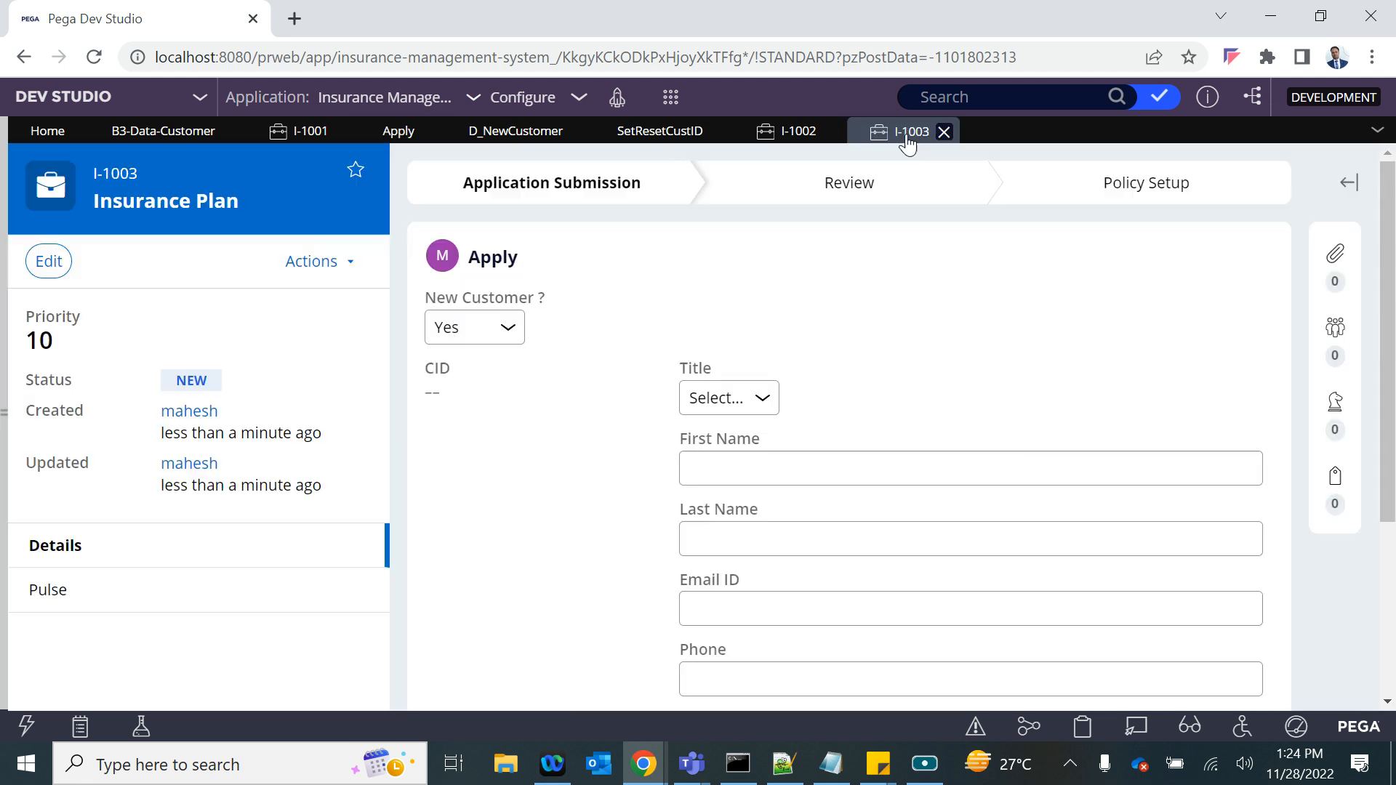
{"action": "left_click", "coordinate": [450, 329]}
{"action": "left_click", "coordinate": [461, 395]}
{"action": "left_click", "coordinate": [464, 333]}
{"action": "left_click", "coordinate": [460, 376]}
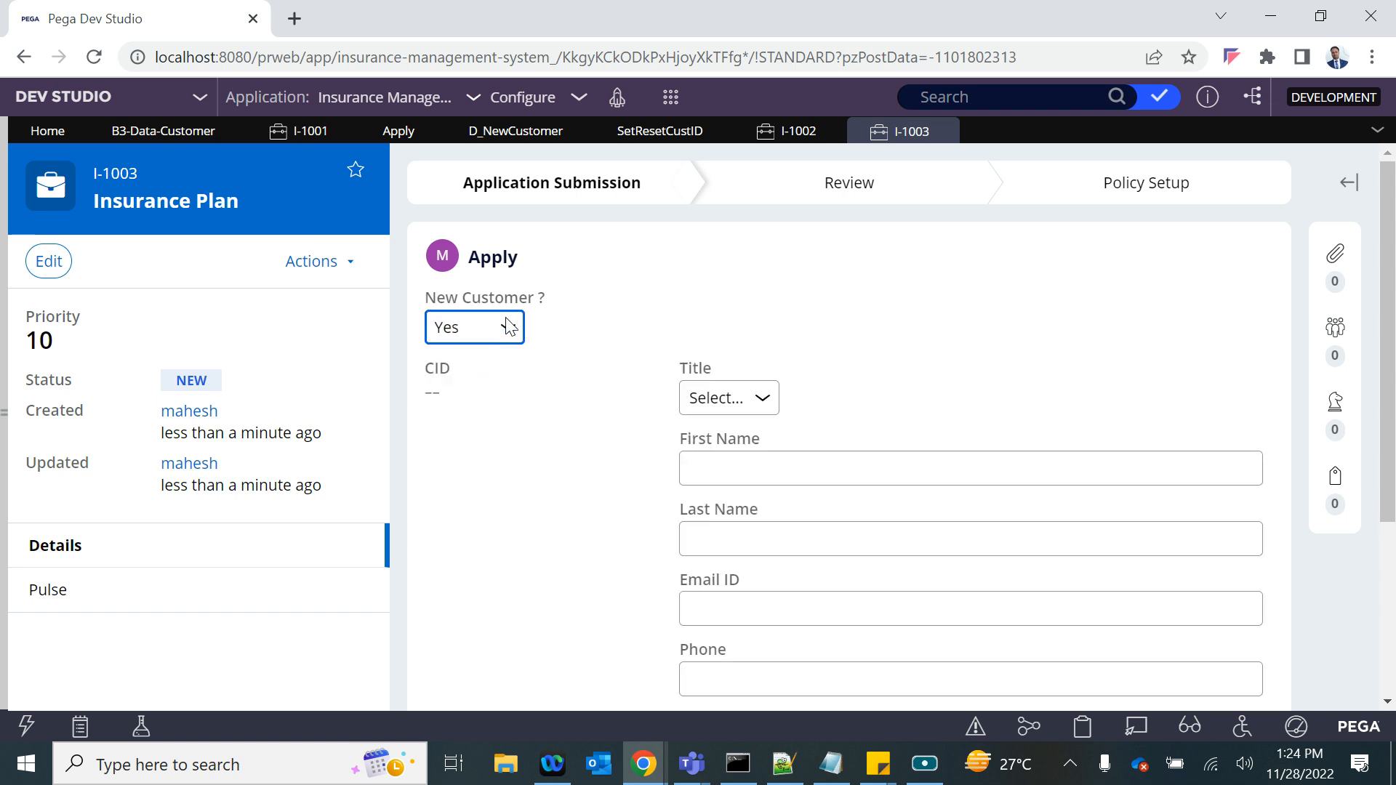
{"action": "left_click", "coordinate": [944, 132]}
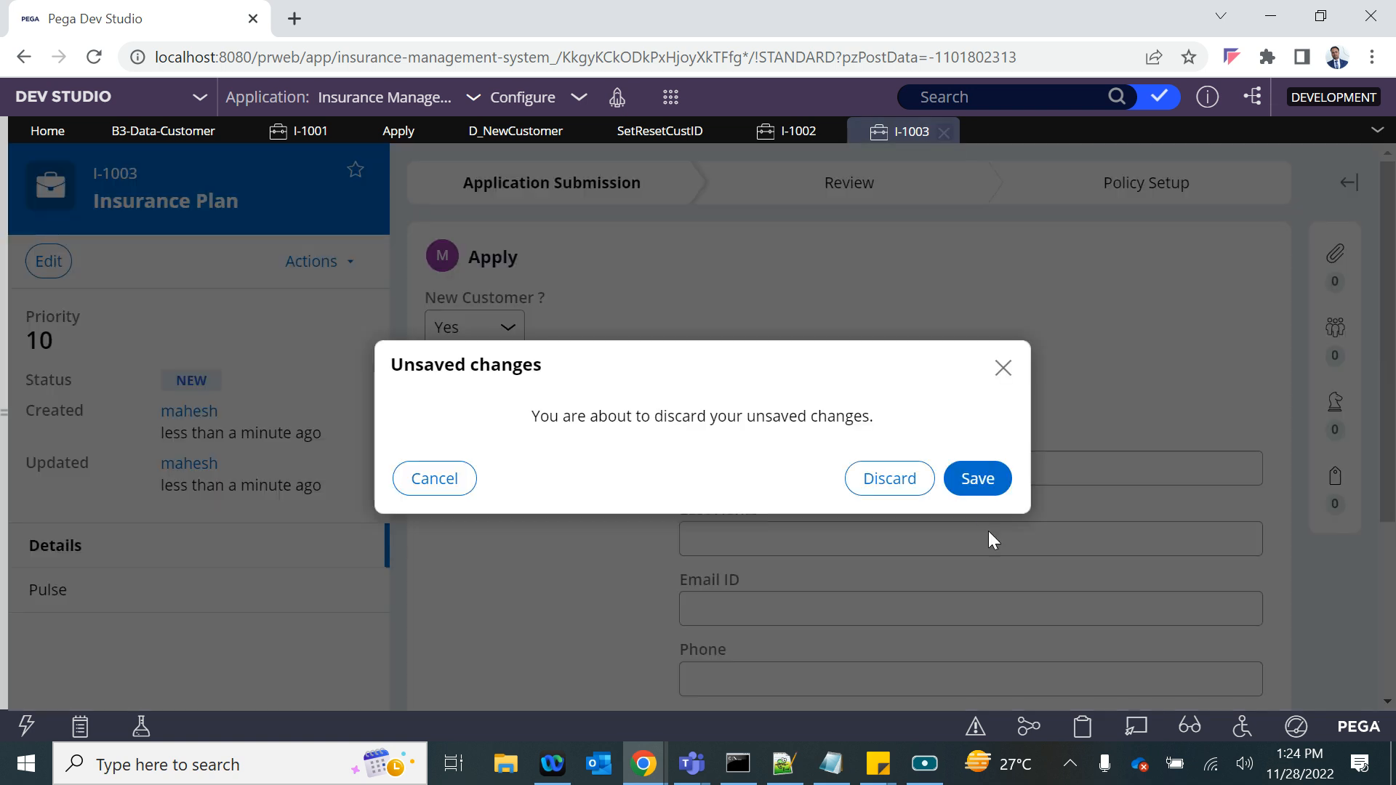
{"action": "left_click", "coordinate": [977, 480]}
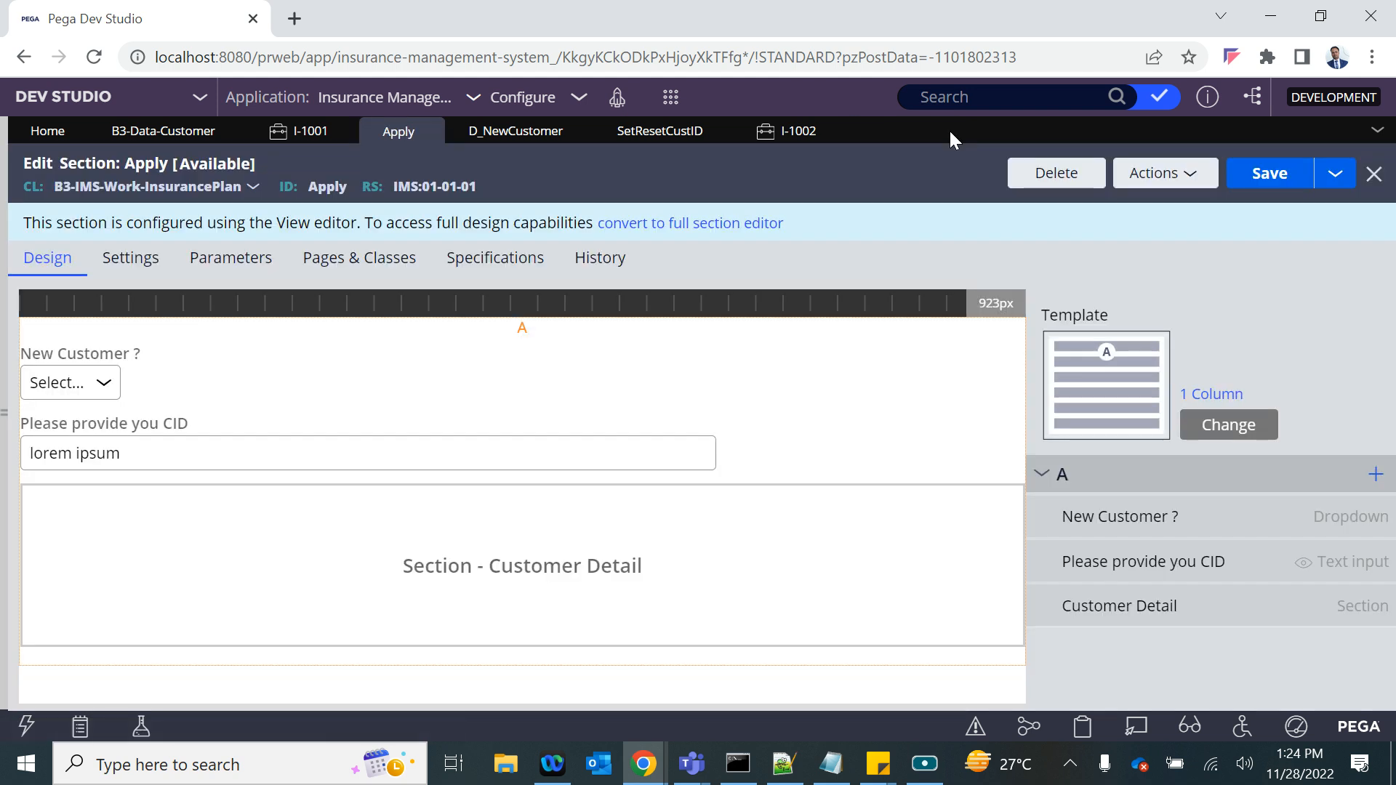
- Create a new Insurance Plan case and set New Customer ? to Yes
{"action": "left_click", "coordinate": [670, 97]}
{"action": "mouse_move", "coordinate": [727, 122]}
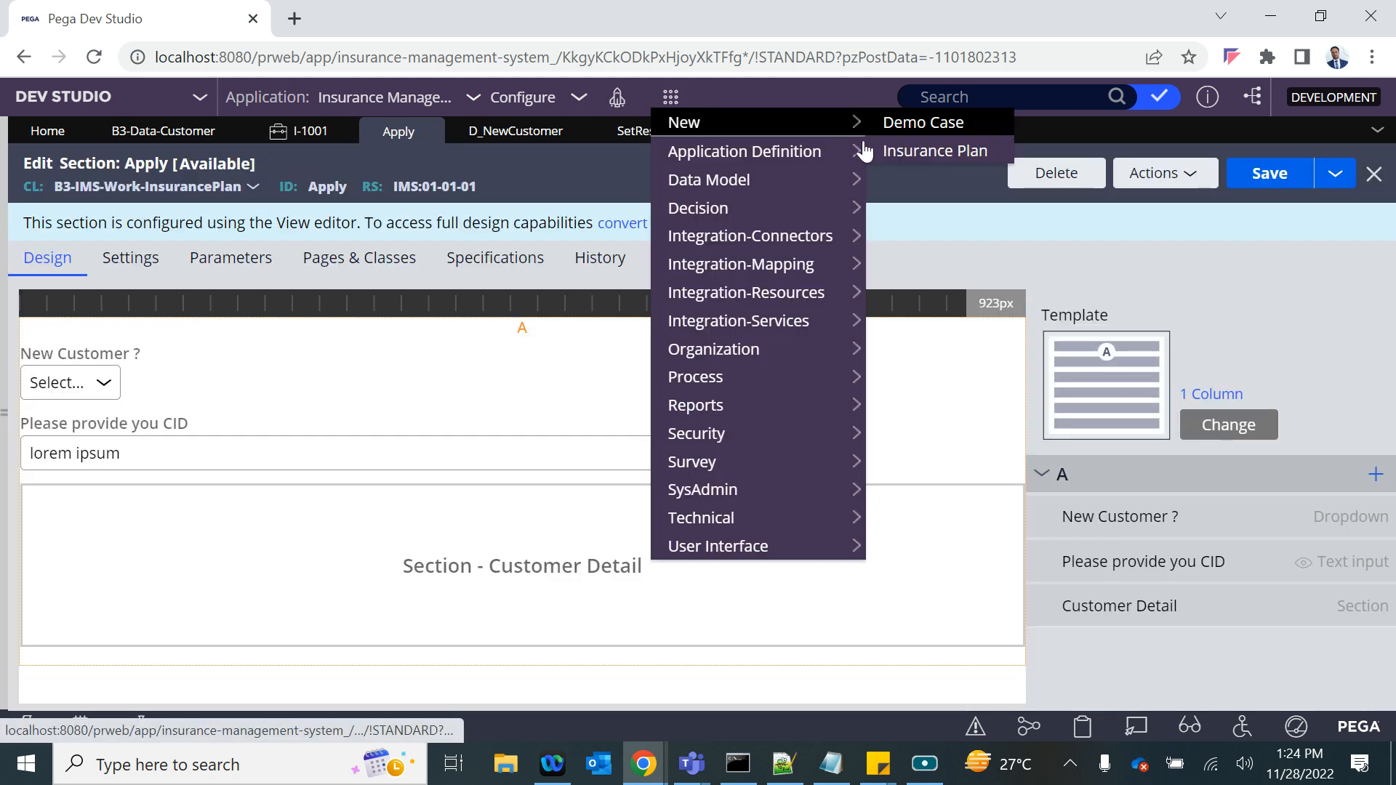
{"action": "left_click", "coordinate": [919, 151]}
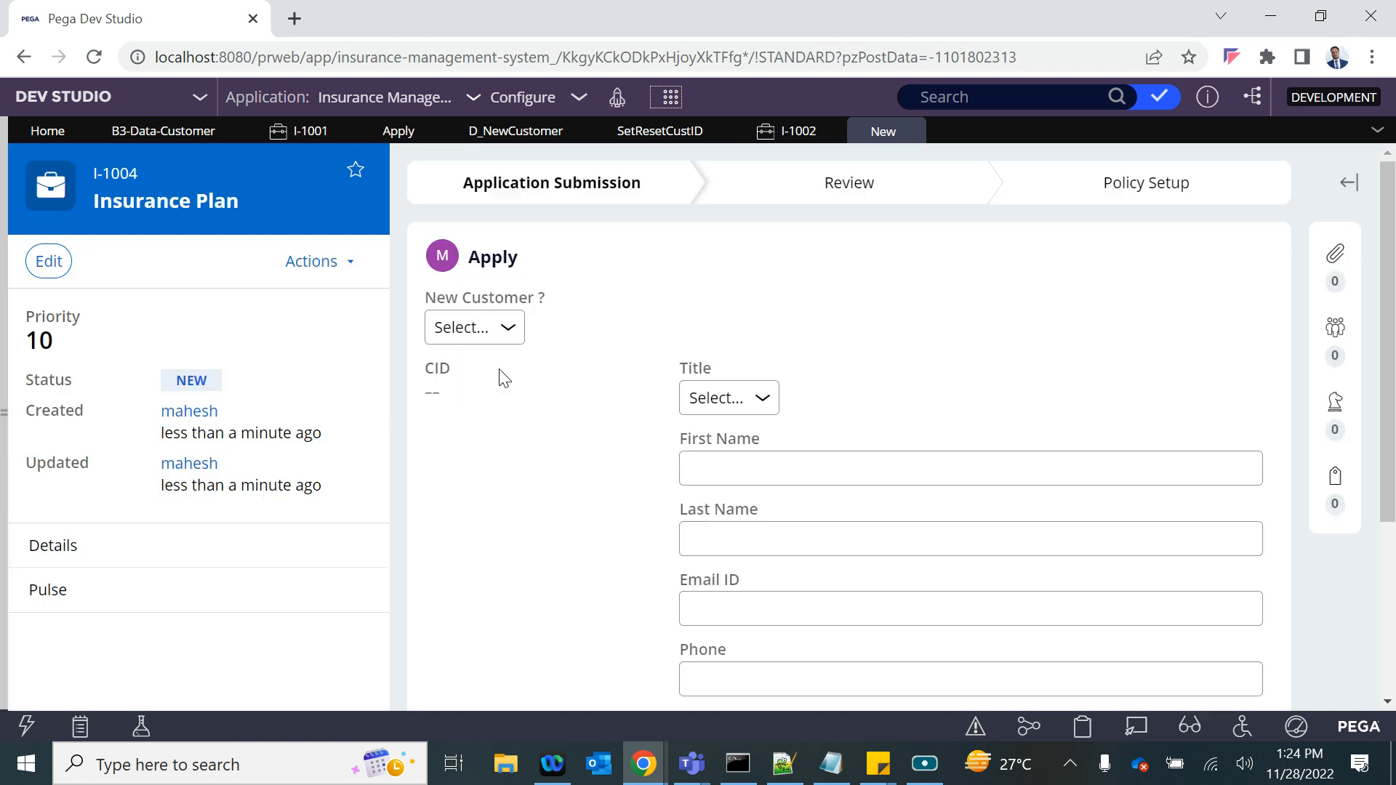
{"action": "left_click", "coordinate": [480, 327]}
{"action": "left_click", "coordinate": [469, 374]}
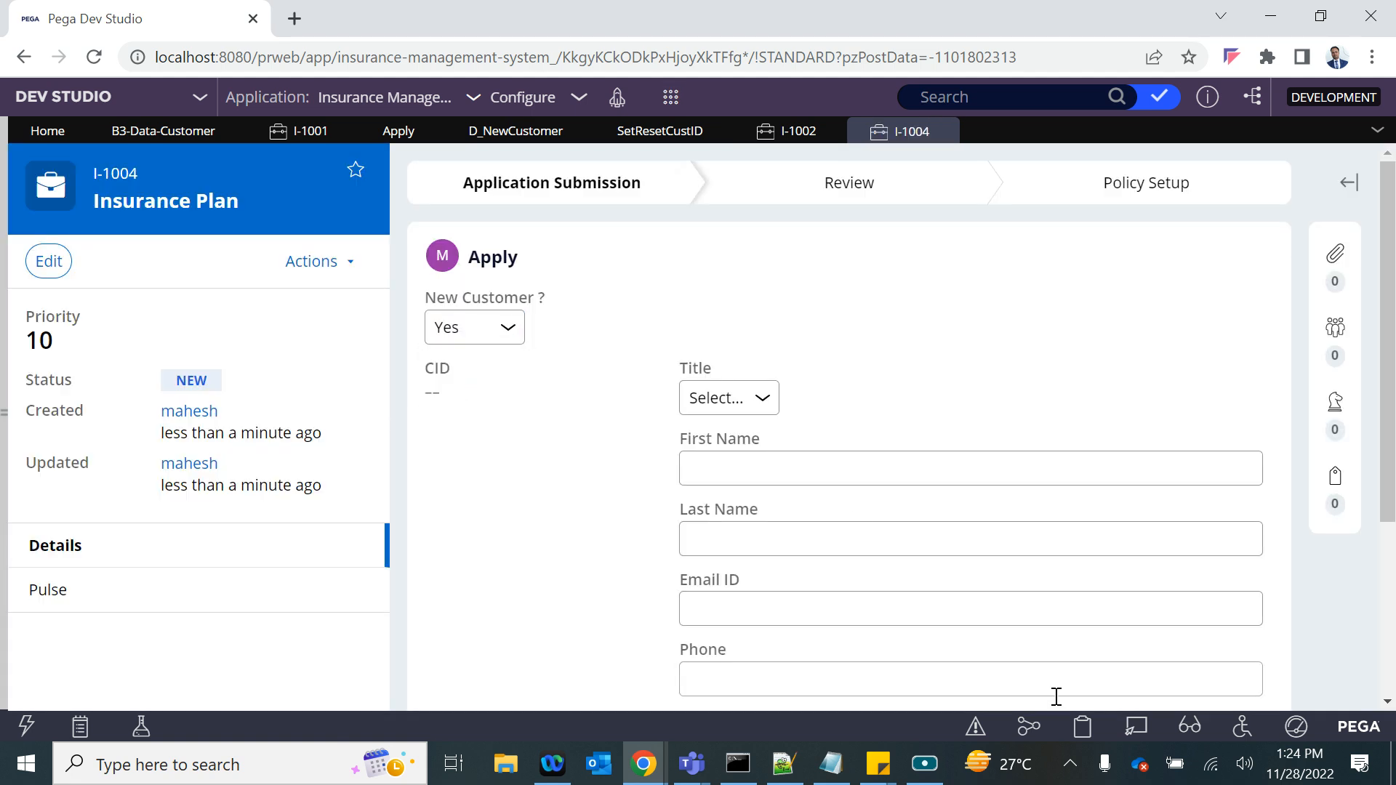
- Inspect the CID property on pyWorkPage in the clipboard and compare it with the CID field on the Apply form
{"action": "left_click", "coordinate": [1081, 727]}
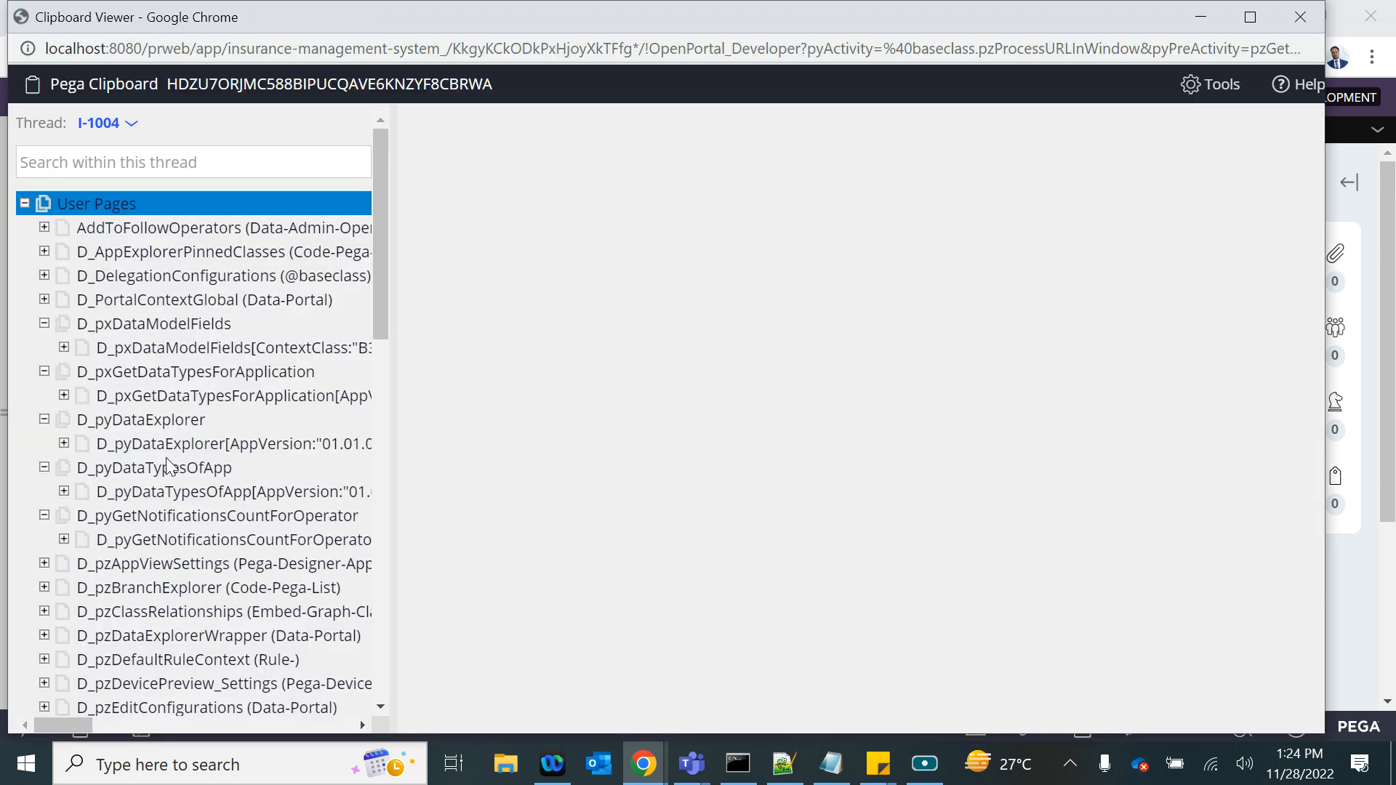
{"action": "scroll", "coordinate": [167, 460], "scroll_direction": "down", "scroll_amount": 10}
{"action": "left_click", "coordinate": [101, 516]}
{"action": "left_click", "coordinate": [93, 494]}
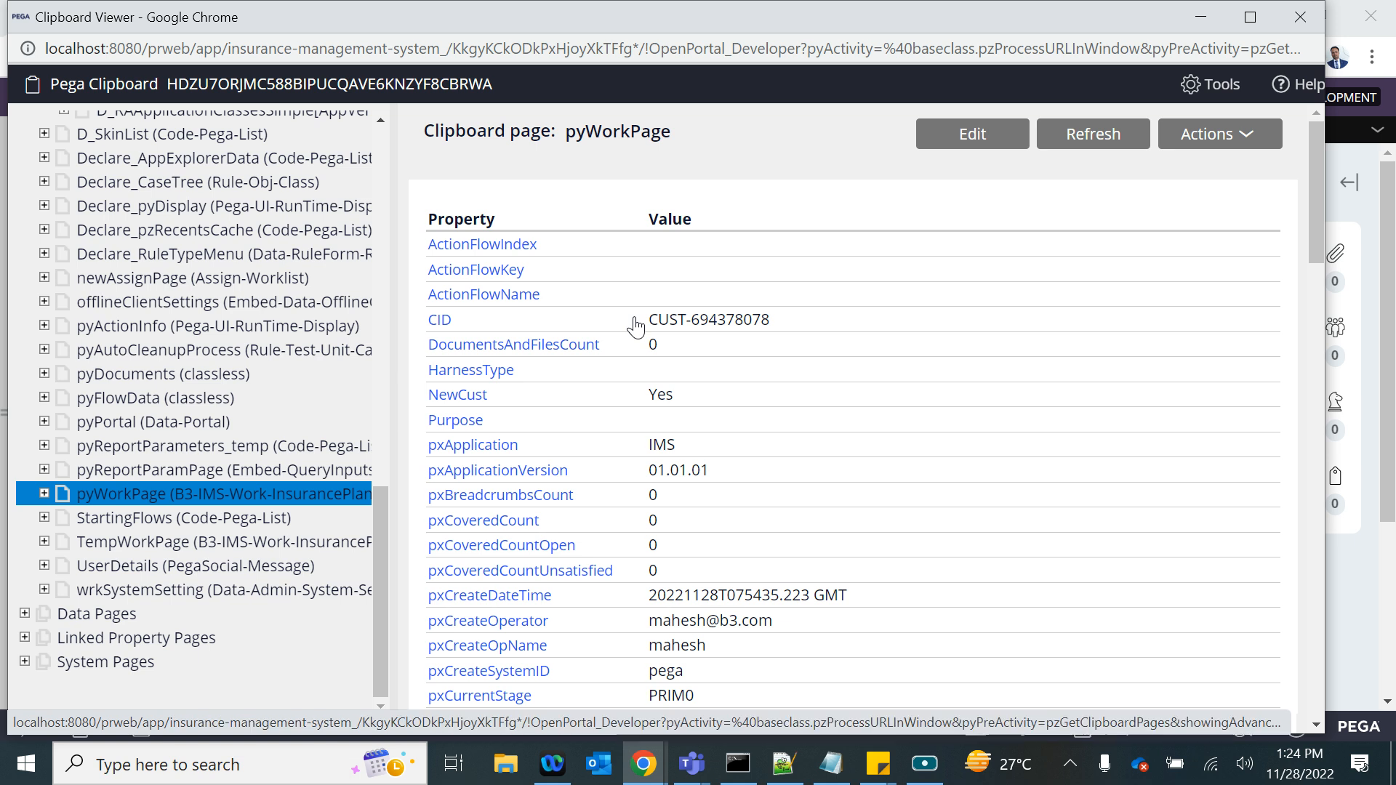
{"action": "left_click_drag", "start_coordinate": [635, 328], "coordinate": [772, 321]}
{"action": "left_click", "coordinate": [1291, 22]}
{"action": "left_click", "coordinate": [449, 369]}
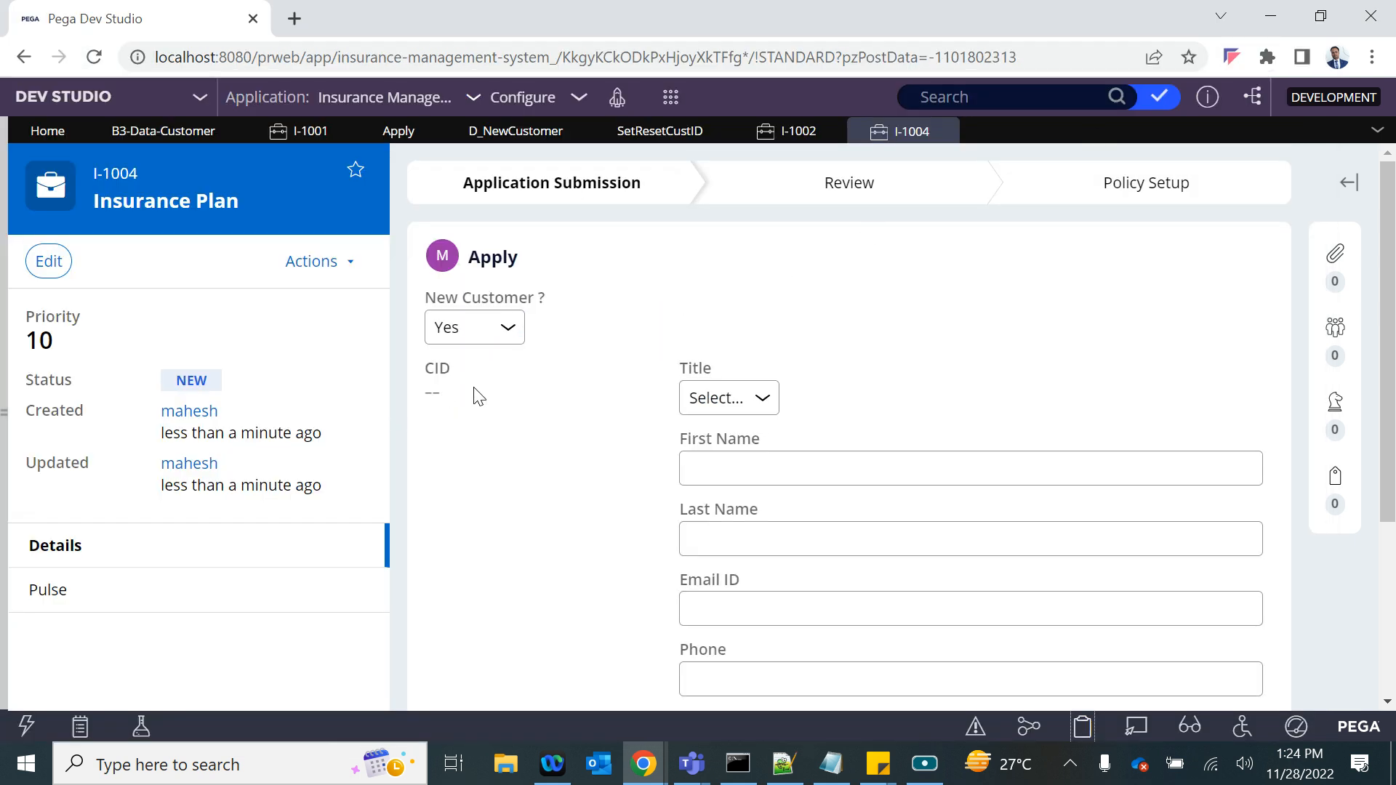
{"action": "double_click", "coordinate": [434, 368]}
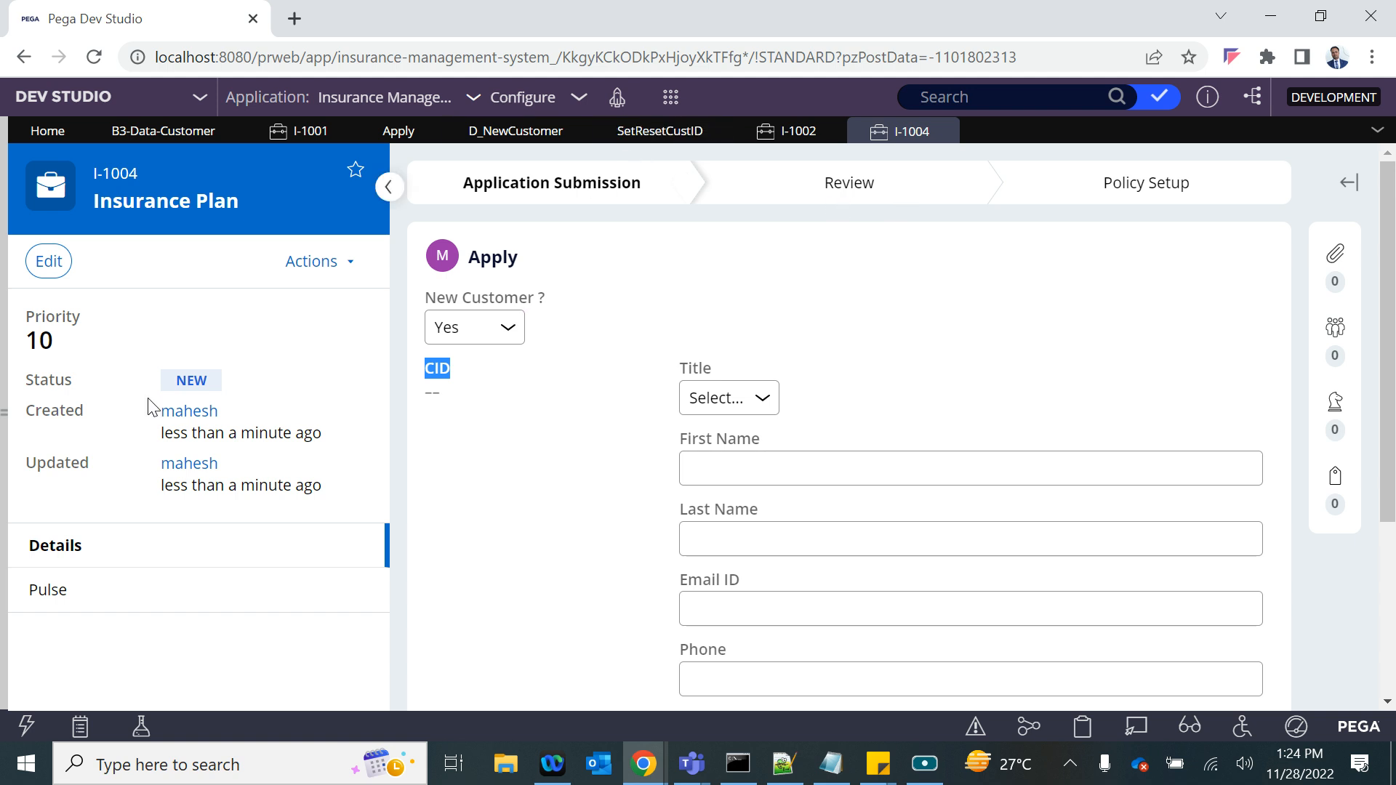
{"action": "left_click", "coordinate": [444, 369]}
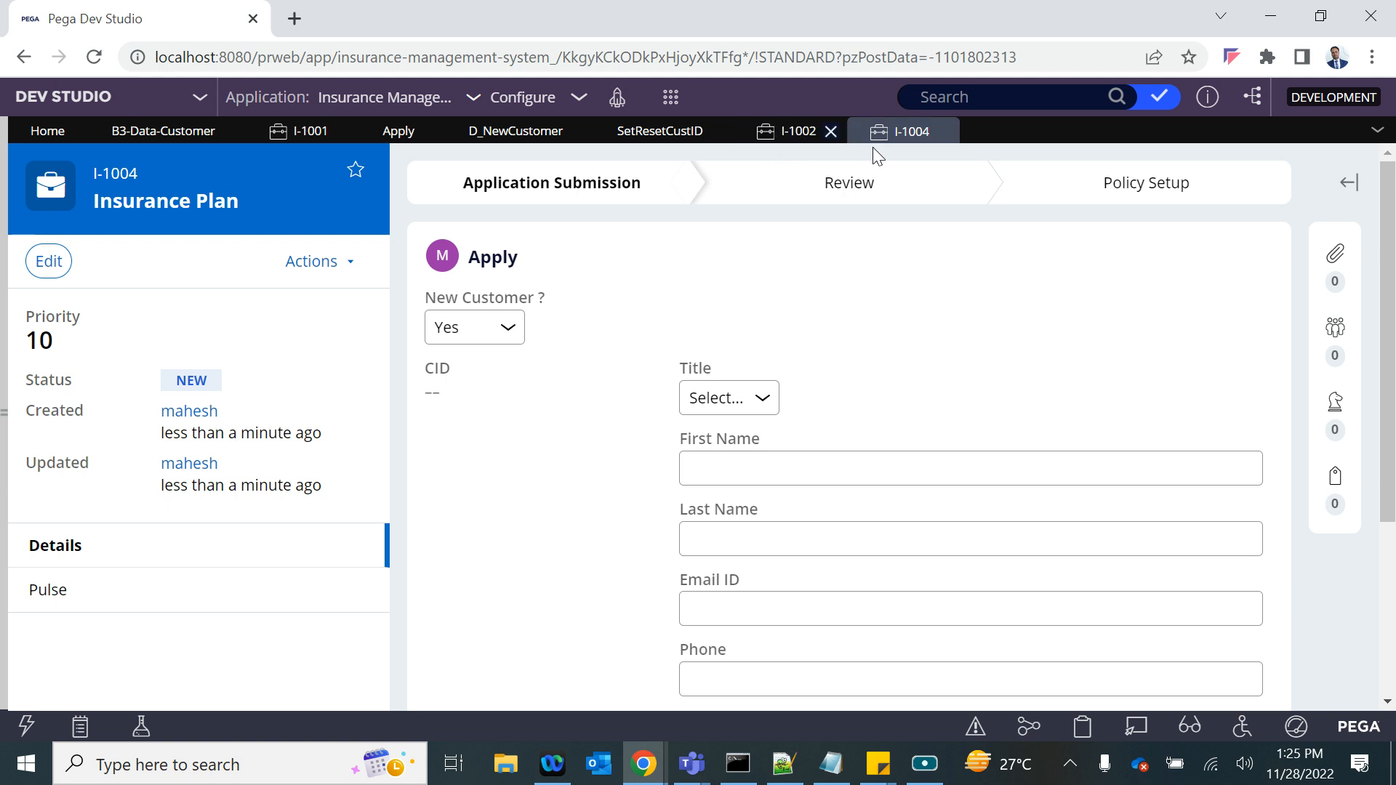
- Examine the CID property of the Customer page embedded in pyWorkPage in the clipboard
{"action": "left_click", "coordinate": [1082, 727]}
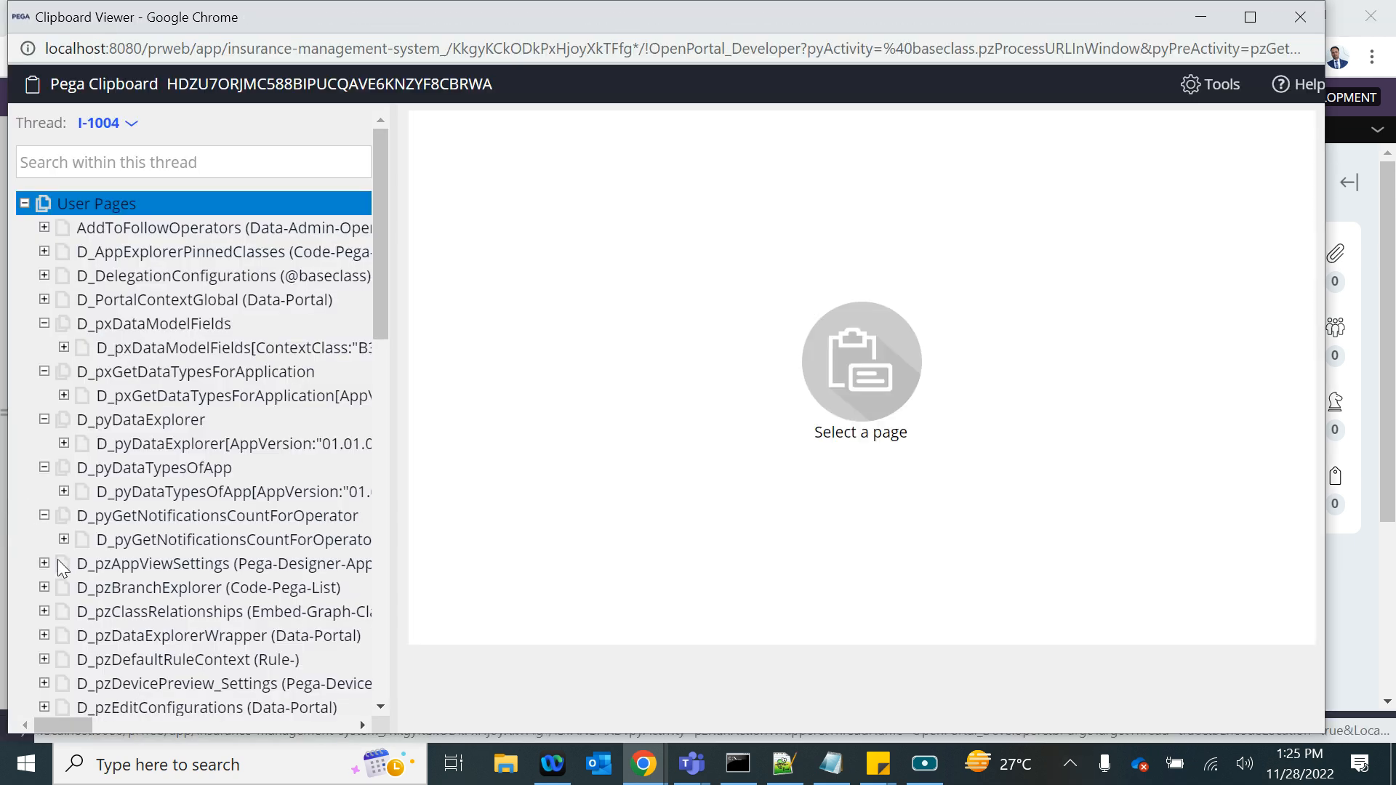
{"action": "scroll", "coordinate": [145, 552], "scroll_direction": "down", "scroll_amount": 10}
{"action": "left_click", "coordinate": [143, 540]}
{"action": "left_click", "coordinate": [113, 493]}
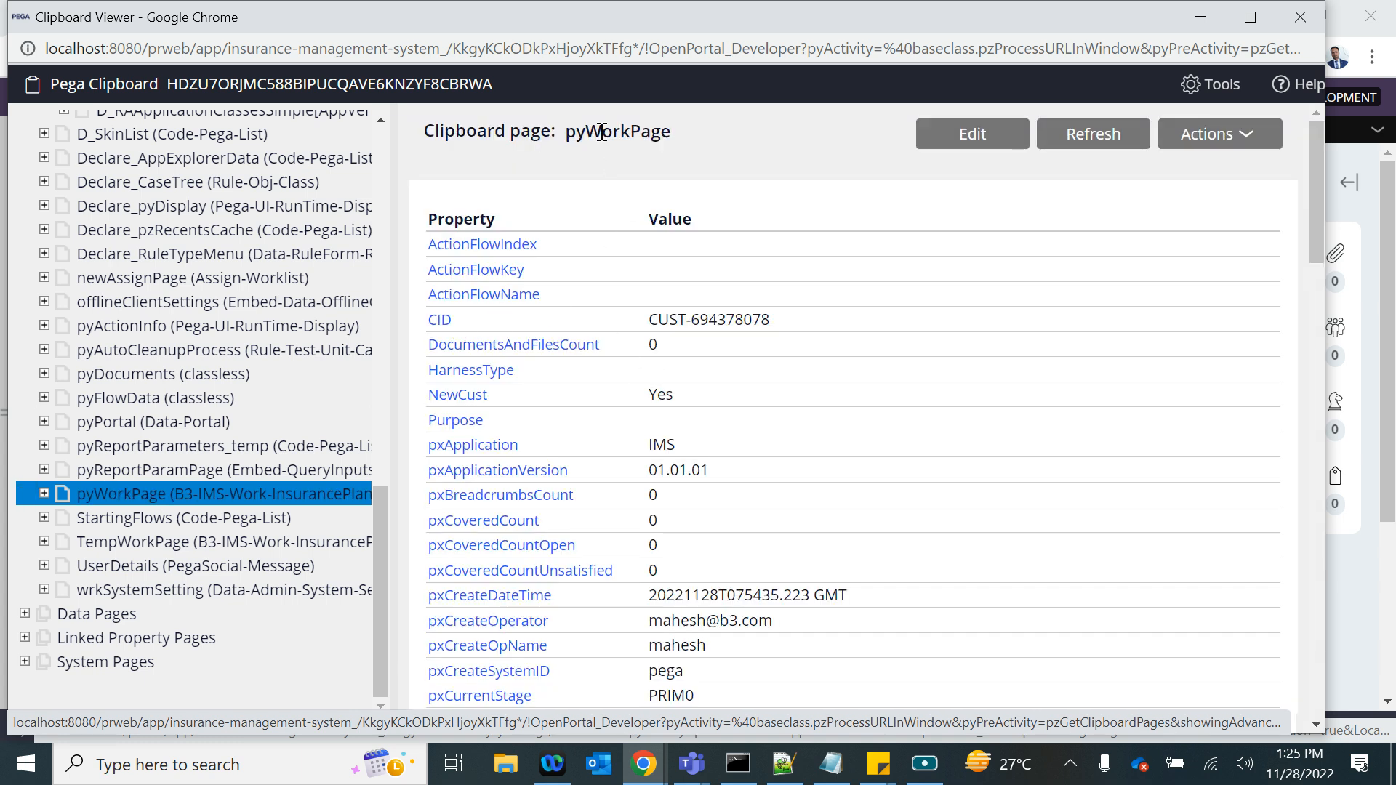
{"action": "left_click", "coordinate": [44, 494]}
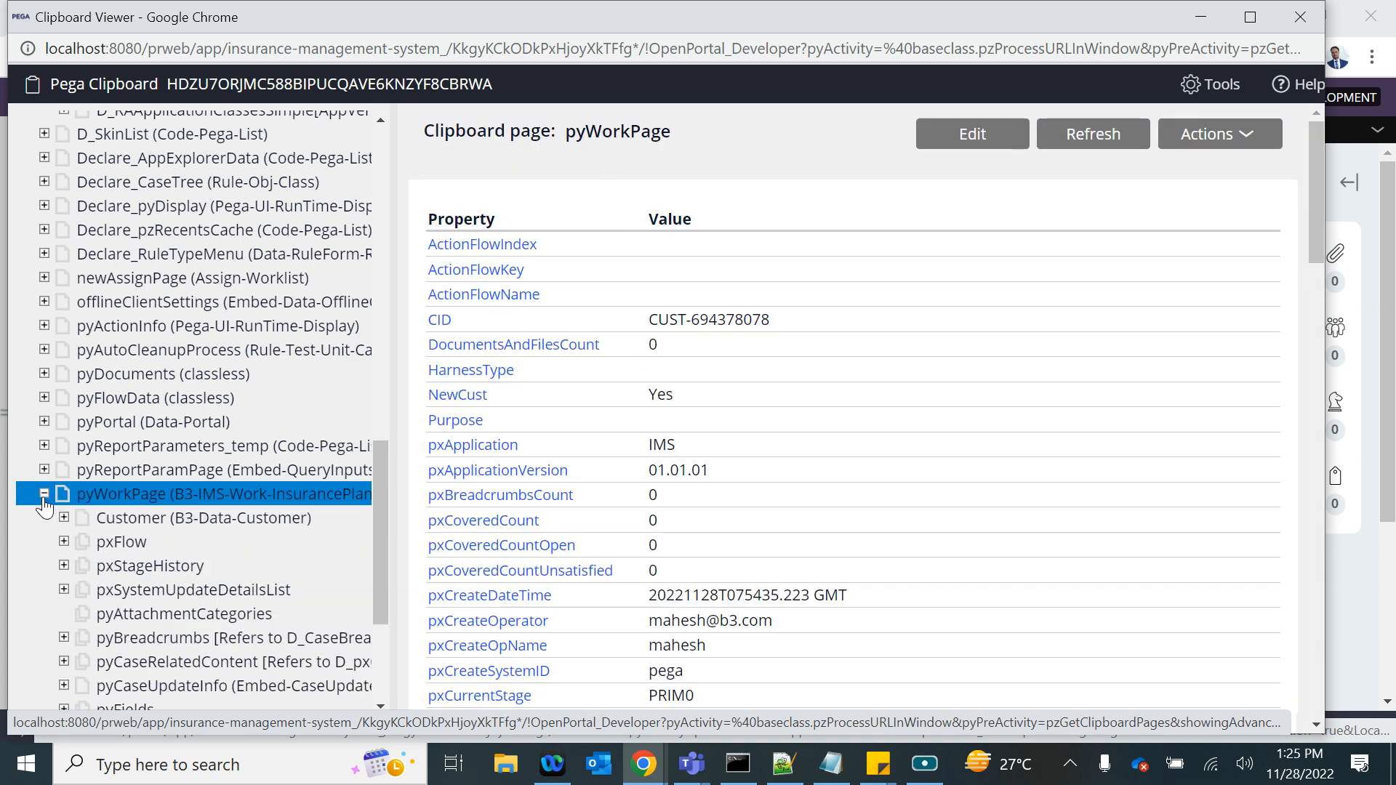
{"action": "left_click", "coordinate": [116, 519]}
{"action": "left_click", "coordinate": [144, 519]}
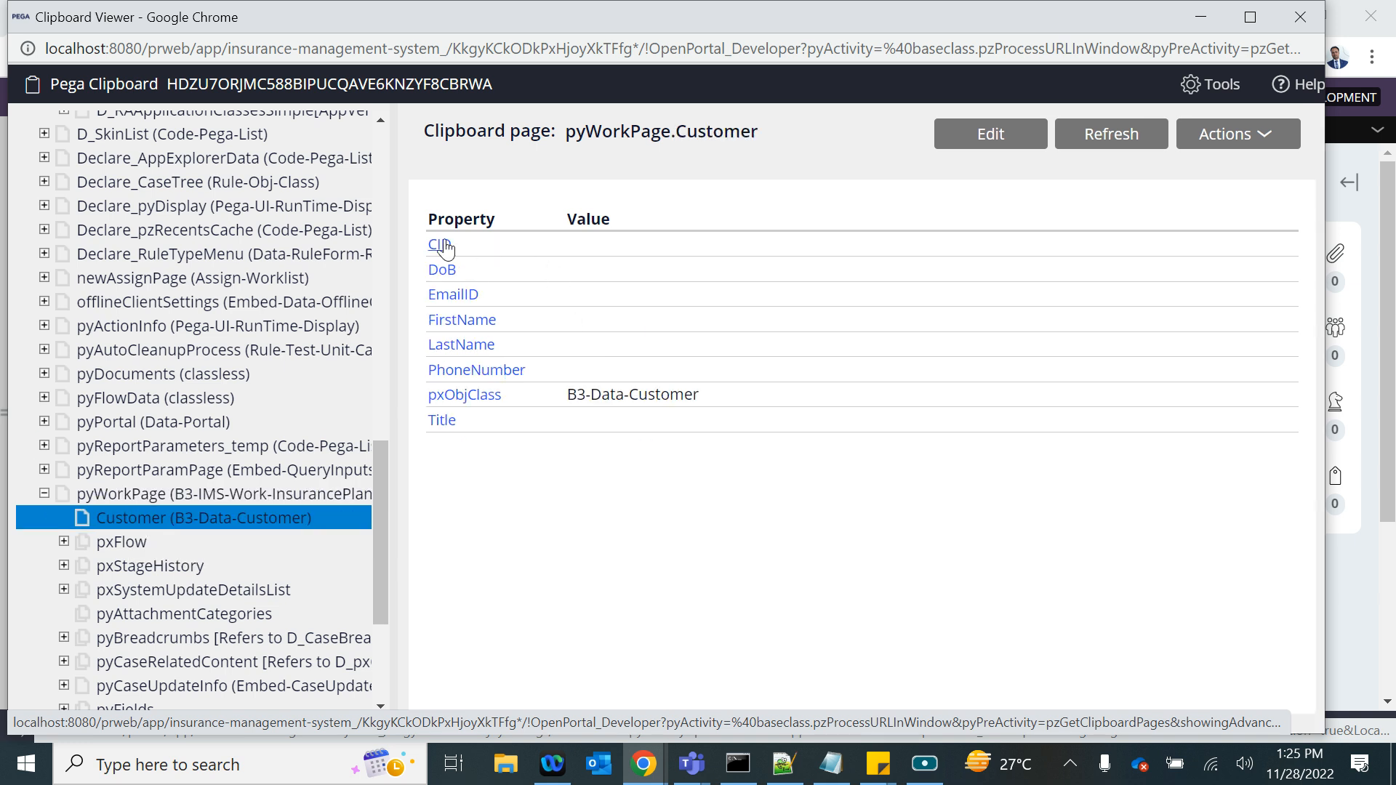
{"action": "left_click", "coordinate": [1200, 17]}
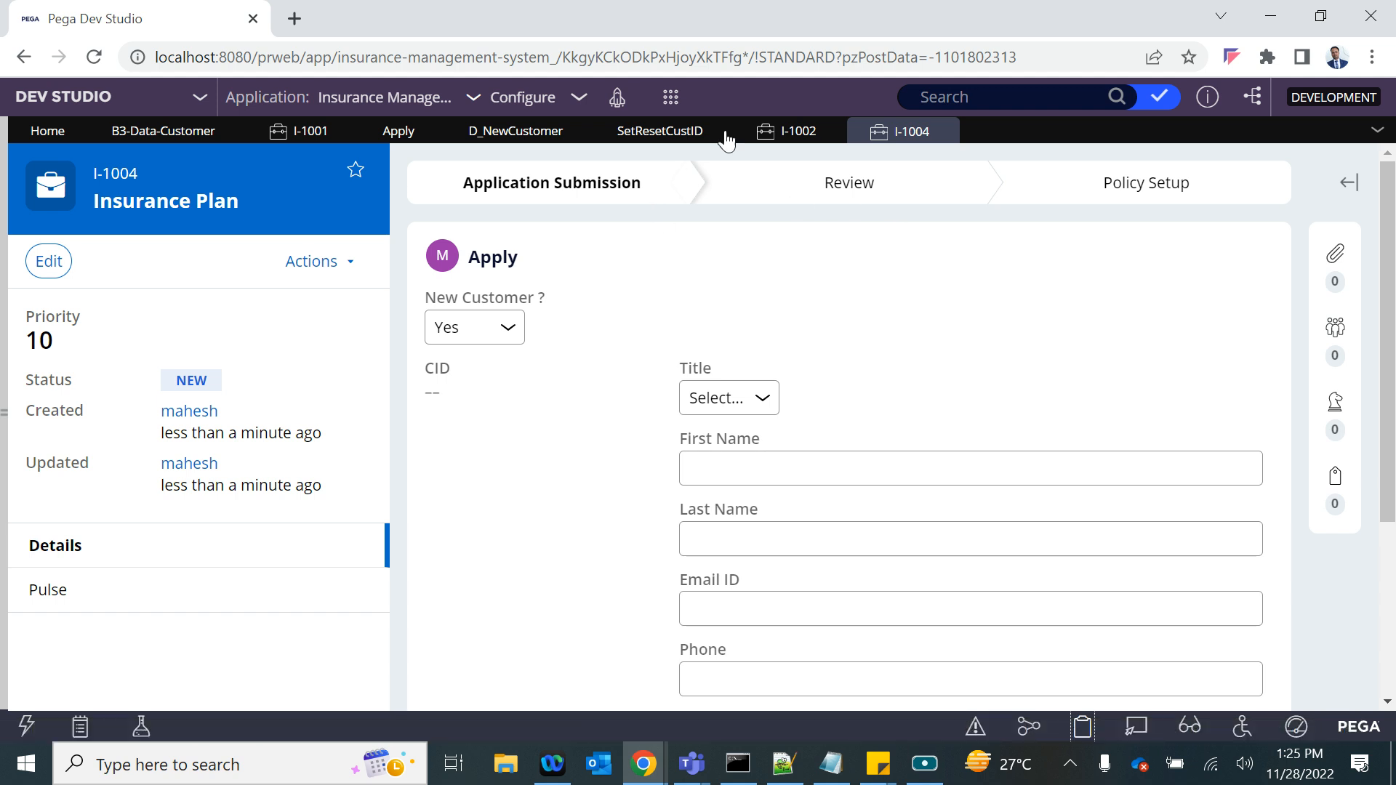
- Add a Set row under the When condition of the SetResetCustID data transform, making .Customer.CID equal to .CID
{"action": "left_click", "coordinate": [778, 137]}
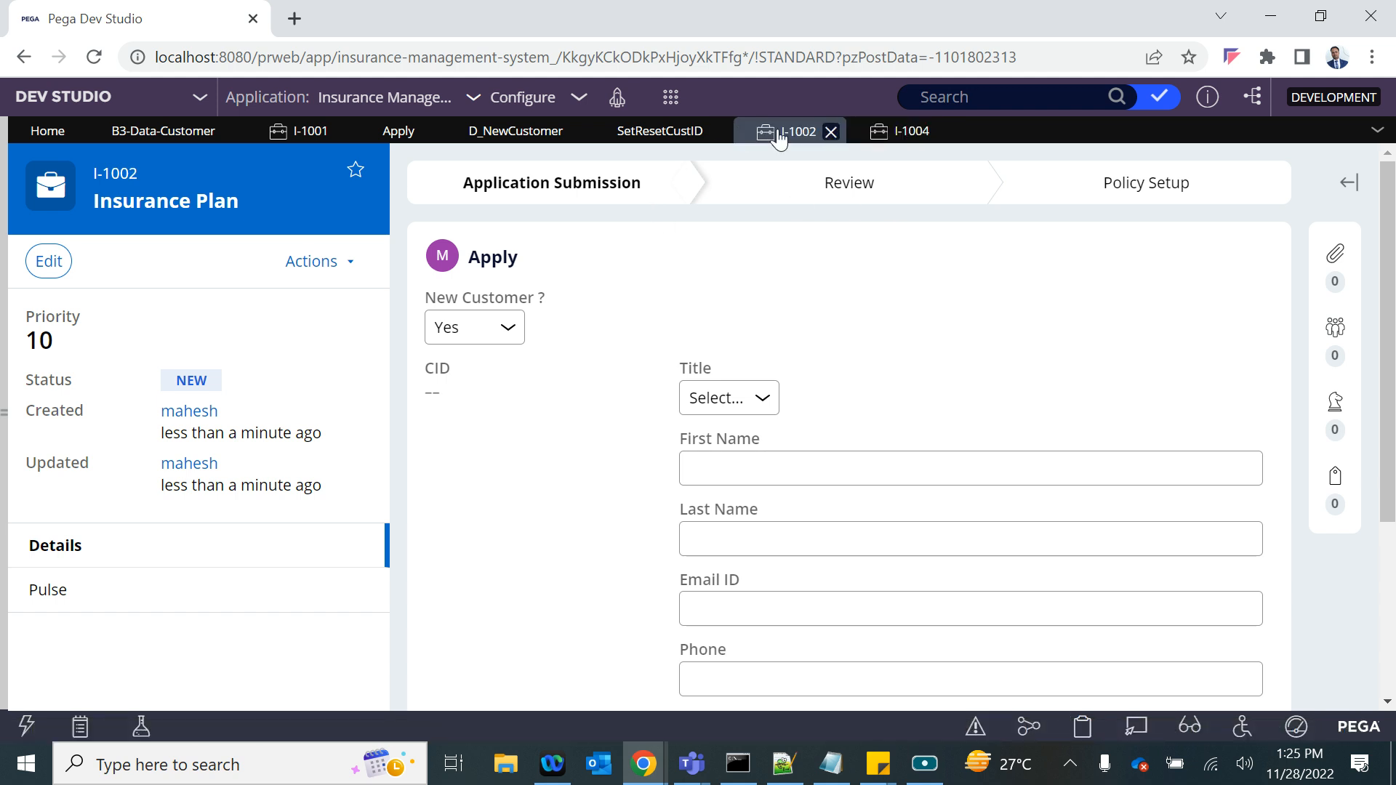
{"action": "left_click", "coordinate": [661, 135]}
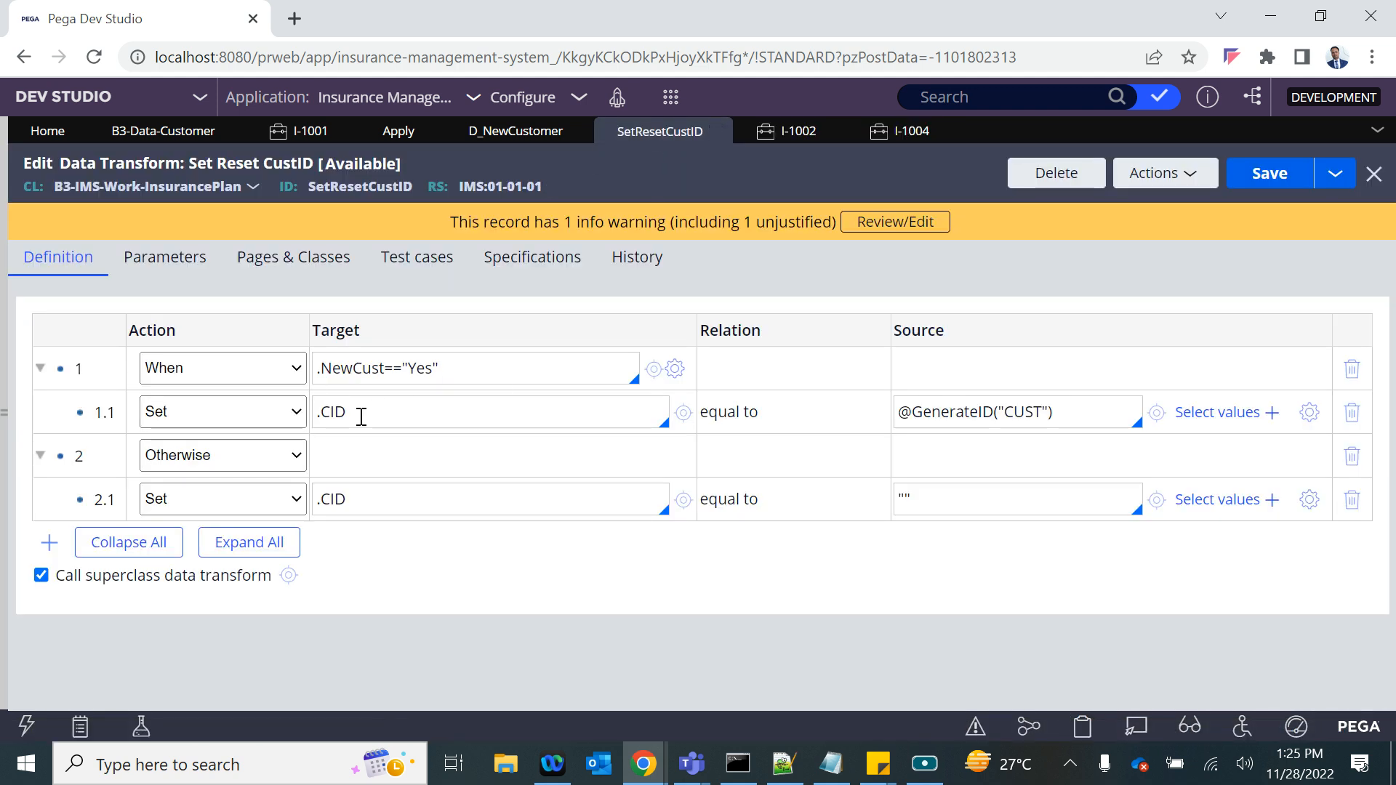
{"action": "key", "text": "Return"}
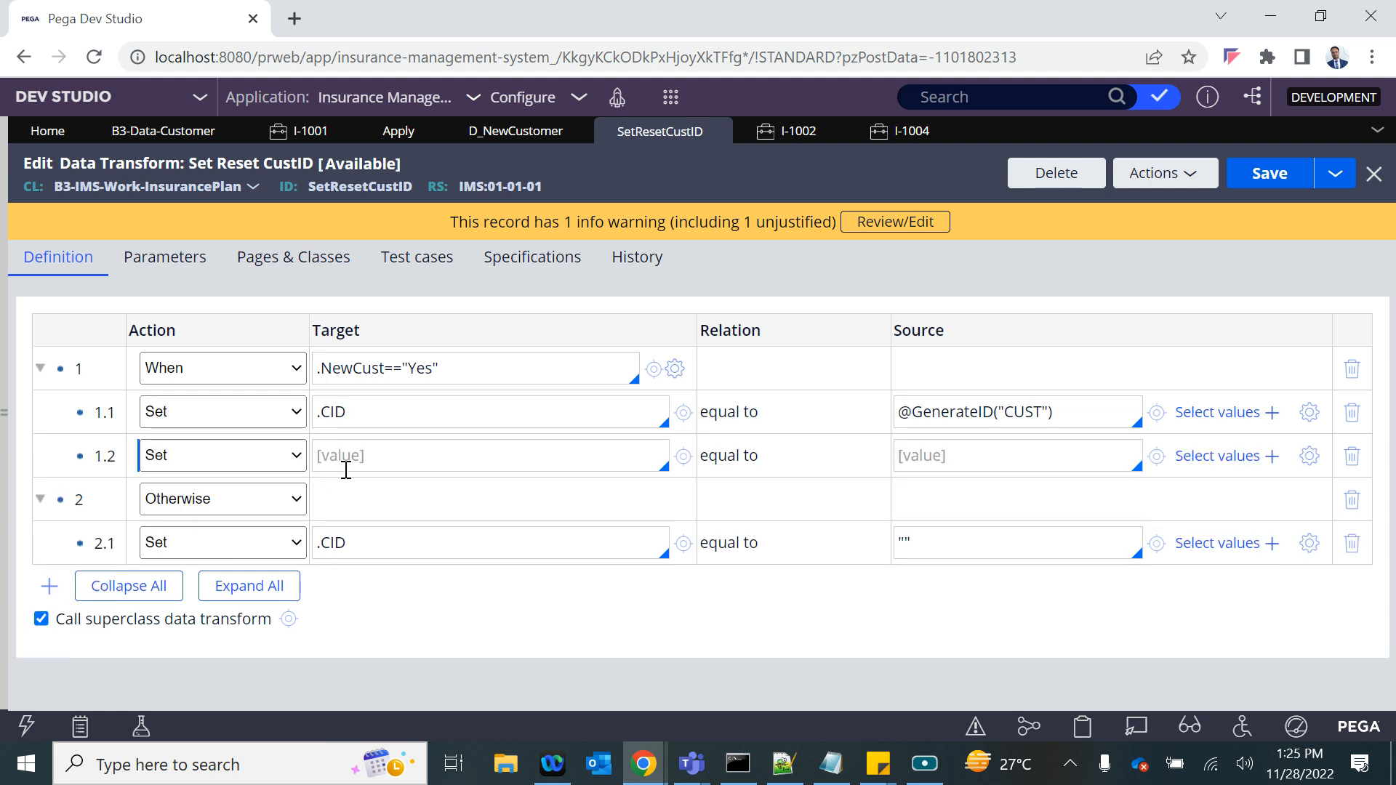
{"action": "type", "text": "."}
{"action": "key", "text": "Down"}
{"action": "key", "text": "Down"}
{"action": "key", "text": "Return"}
{"action": "type", "text": "."}
{"action": "key", "text": "Down"}
{"action": "key", "text": "Return"}
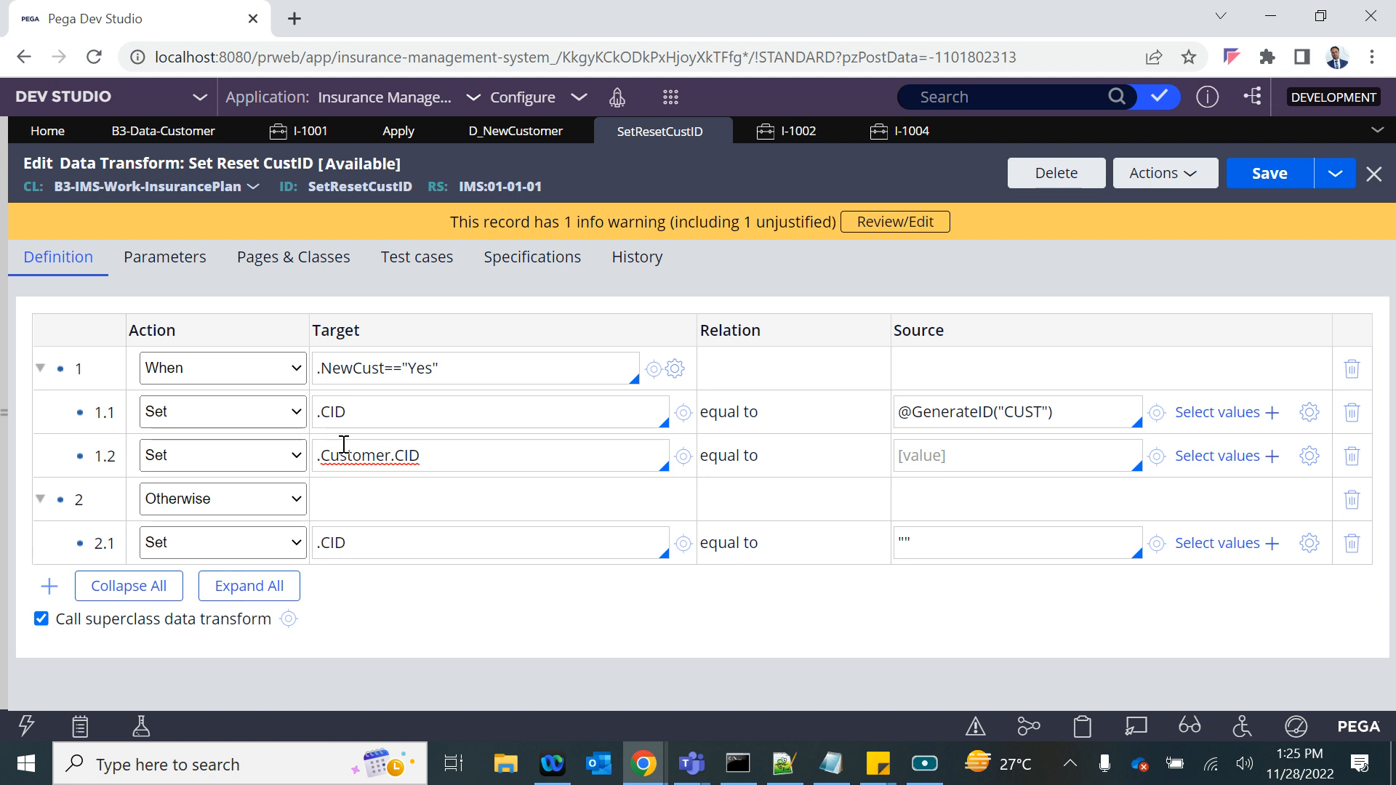
{"action": "double_click", "coordinate": [359, 413]}
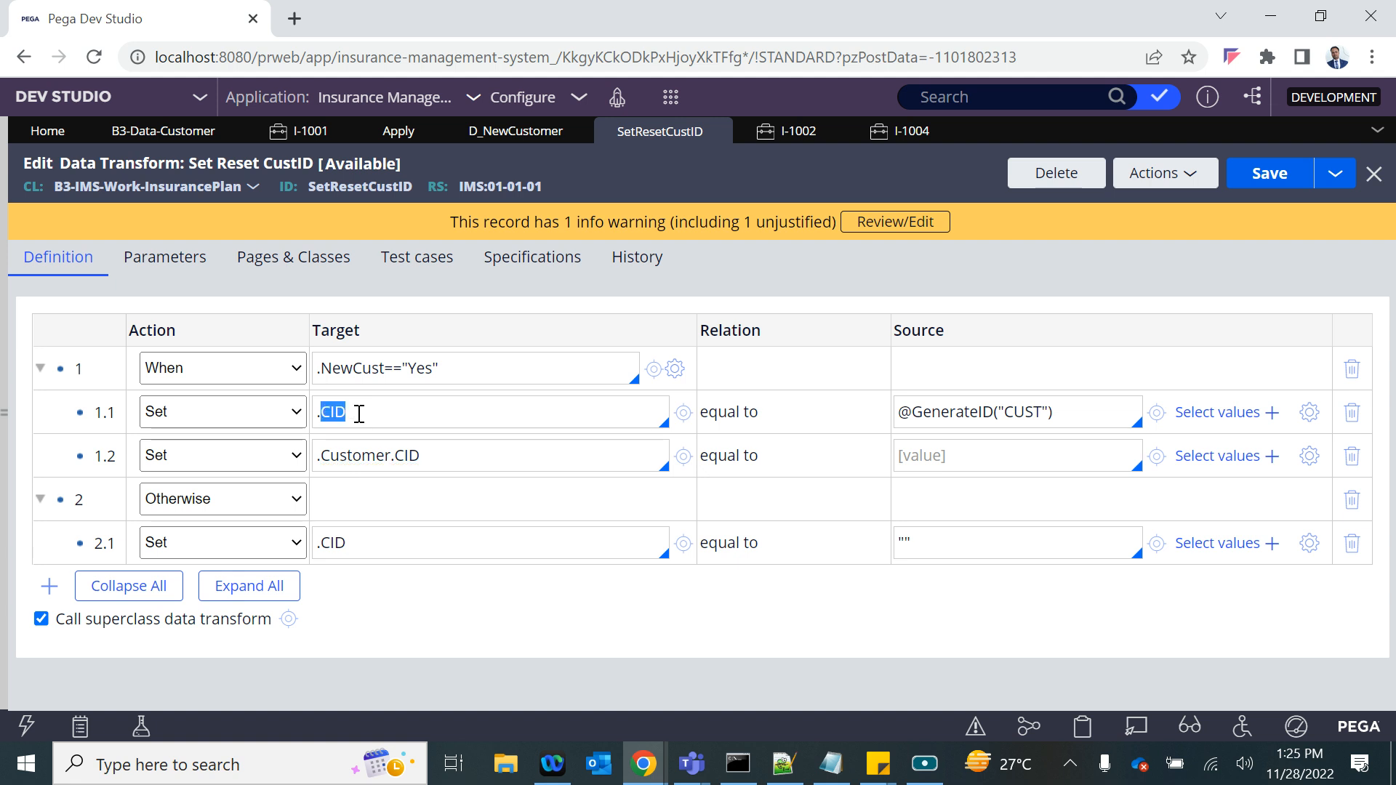
{"action": "left_click", "coordinate": [927, 472]}
{"action": "key", "text": "ctrl+v"}
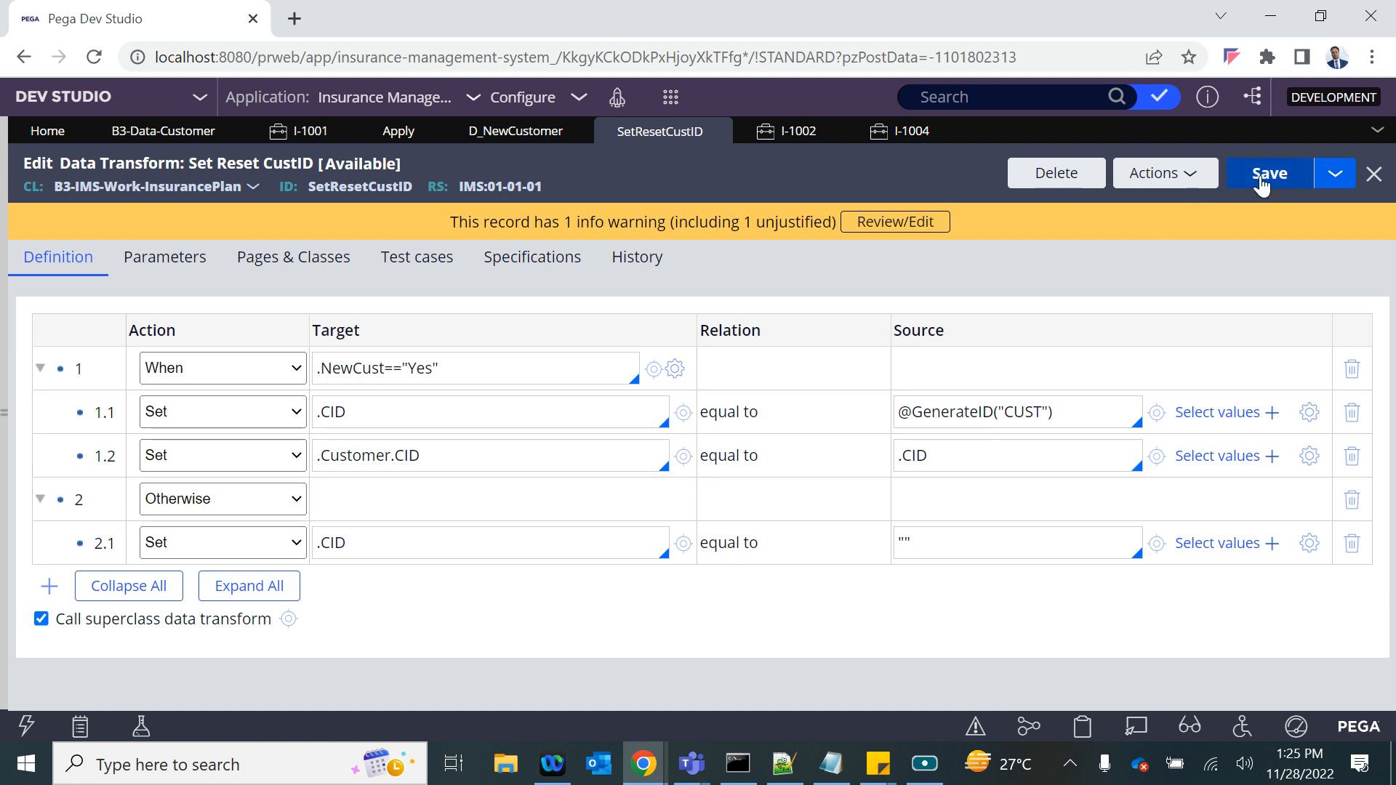
- Compare the data transform's .CID target with the CID properties on pyWorkPage and its Customer page in the clipboard
{"action": "left_click_drag", "start_coordinate": [361, 409], "coordinate": [321, 412]}
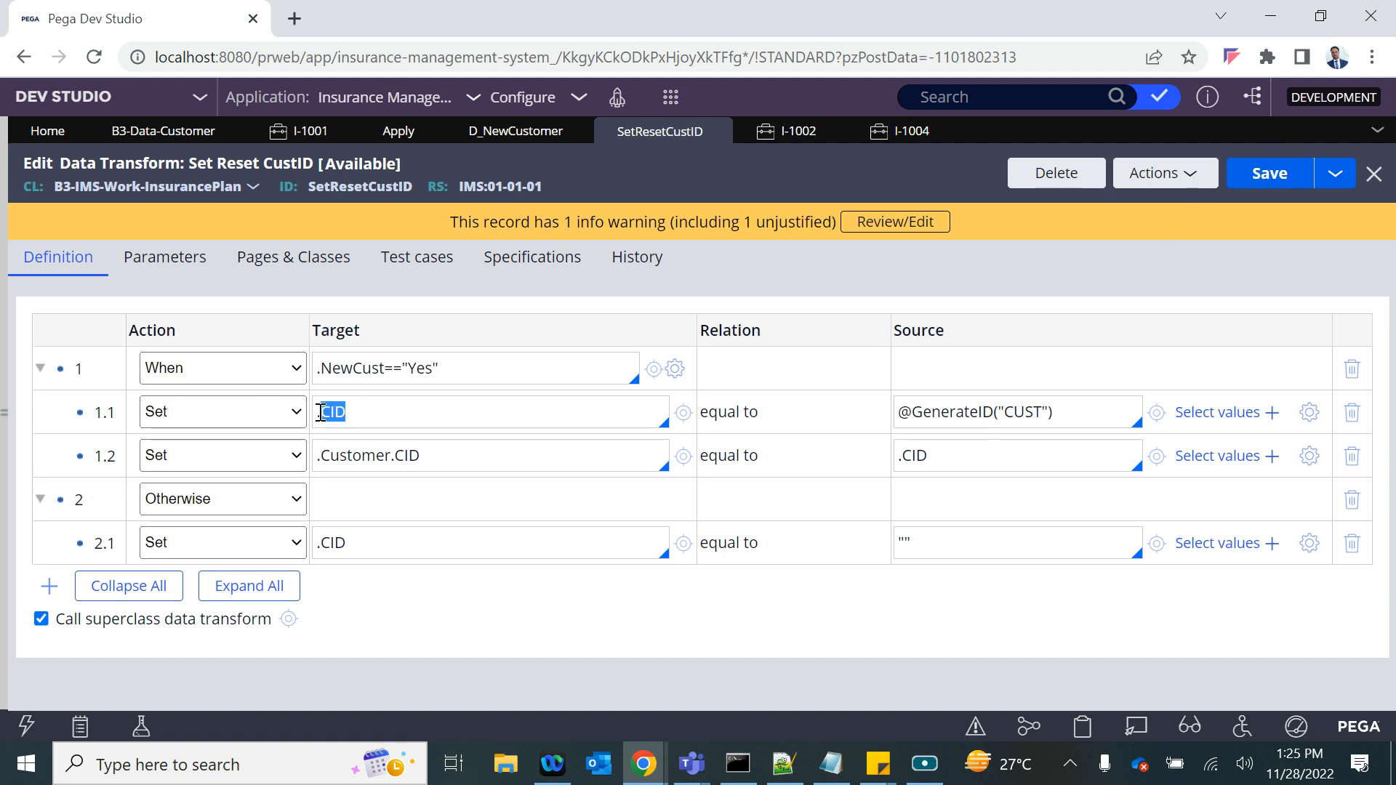
{"action": "mouse_move", "coordinate": [643, 763]}
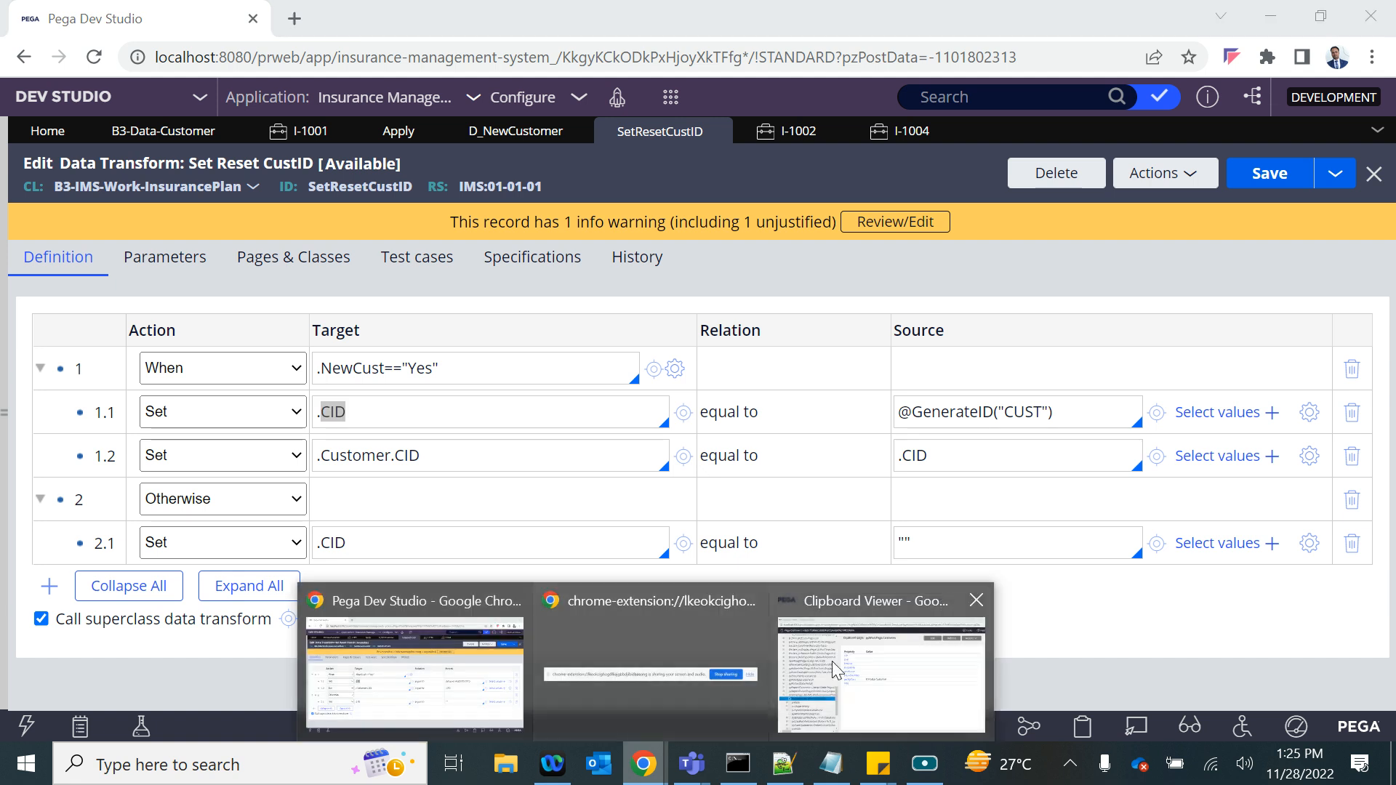
{"action": "left_click", "coordinate": [870, 660]}
{"action": "left_click", "coordinate": [85, 493]}
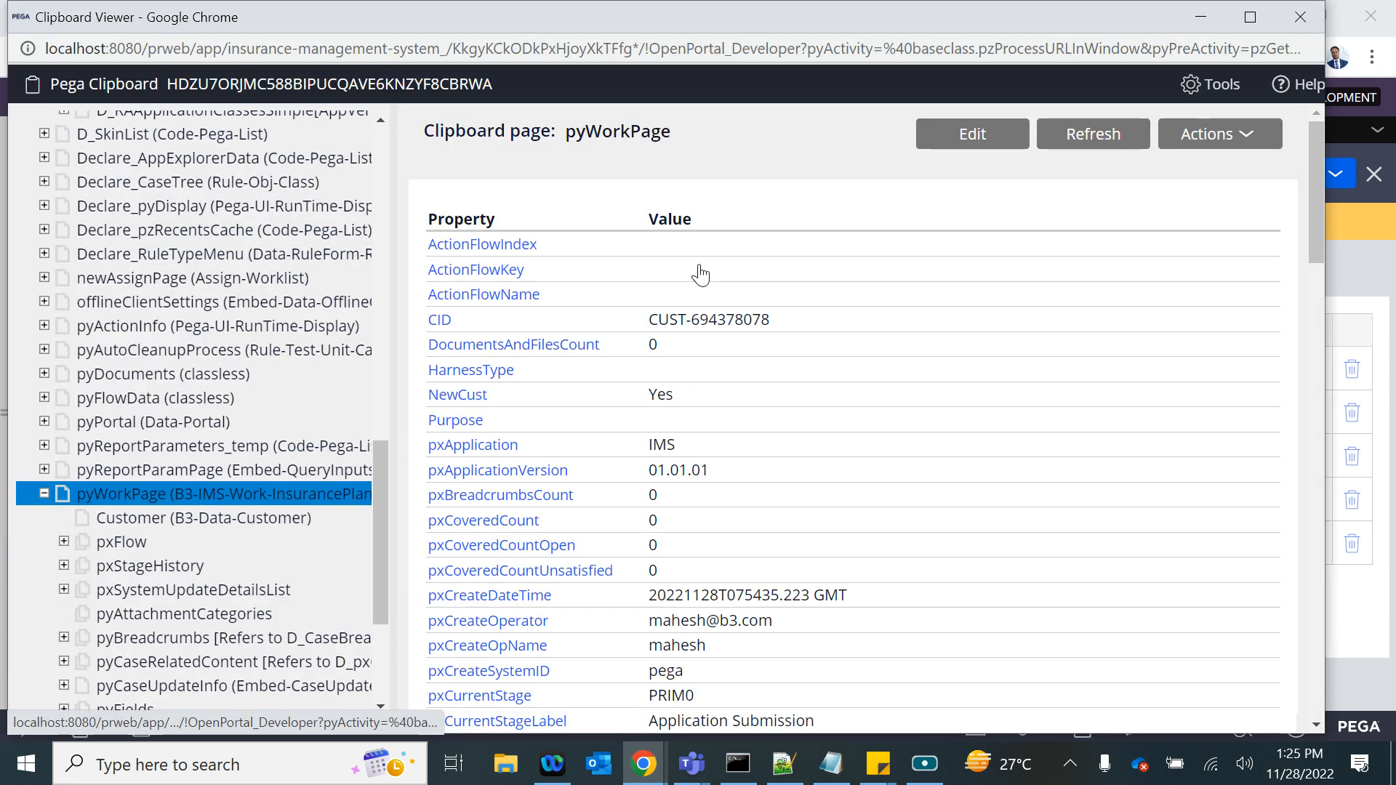
{"action": "left_click", "coordinate": [112, 519]}
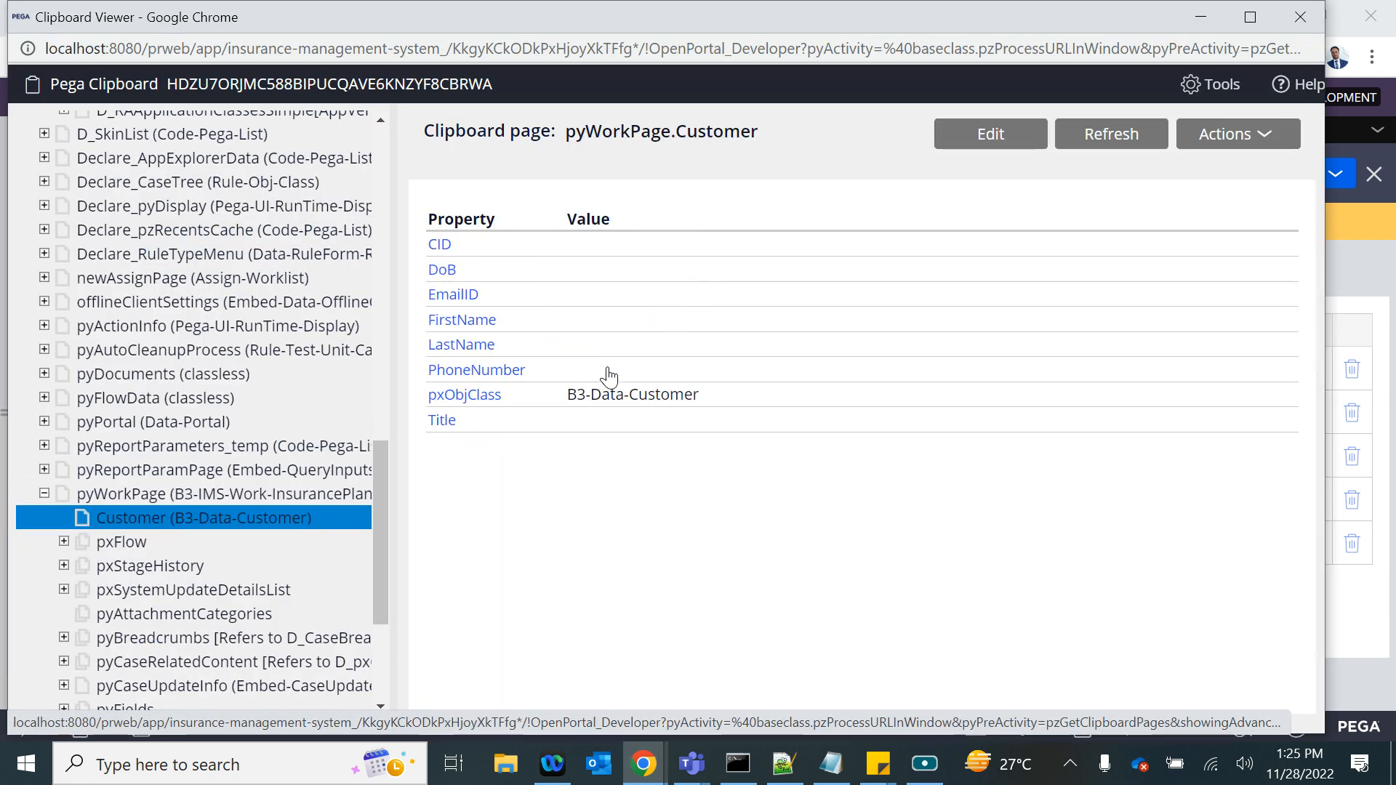
{"action": "left_click", "coordinate": [1300, 16]}
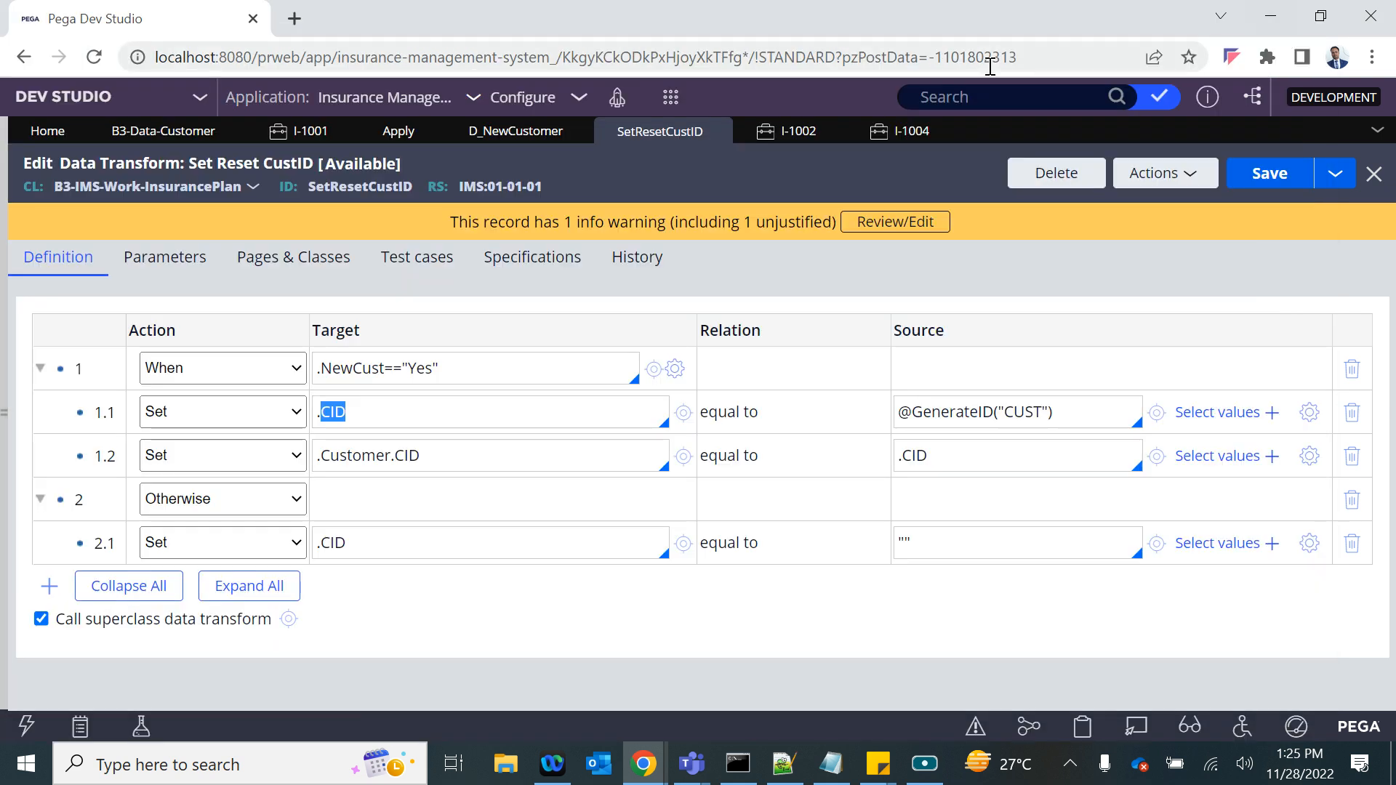
- Test the New Customer dropdown in case I-1004 by switching between No and Yes and checking the CID field after each choice
{"action": "left_click", "coordinate": [905, 131]}
{"action": "left_click", "coordinate": [463, 326]}
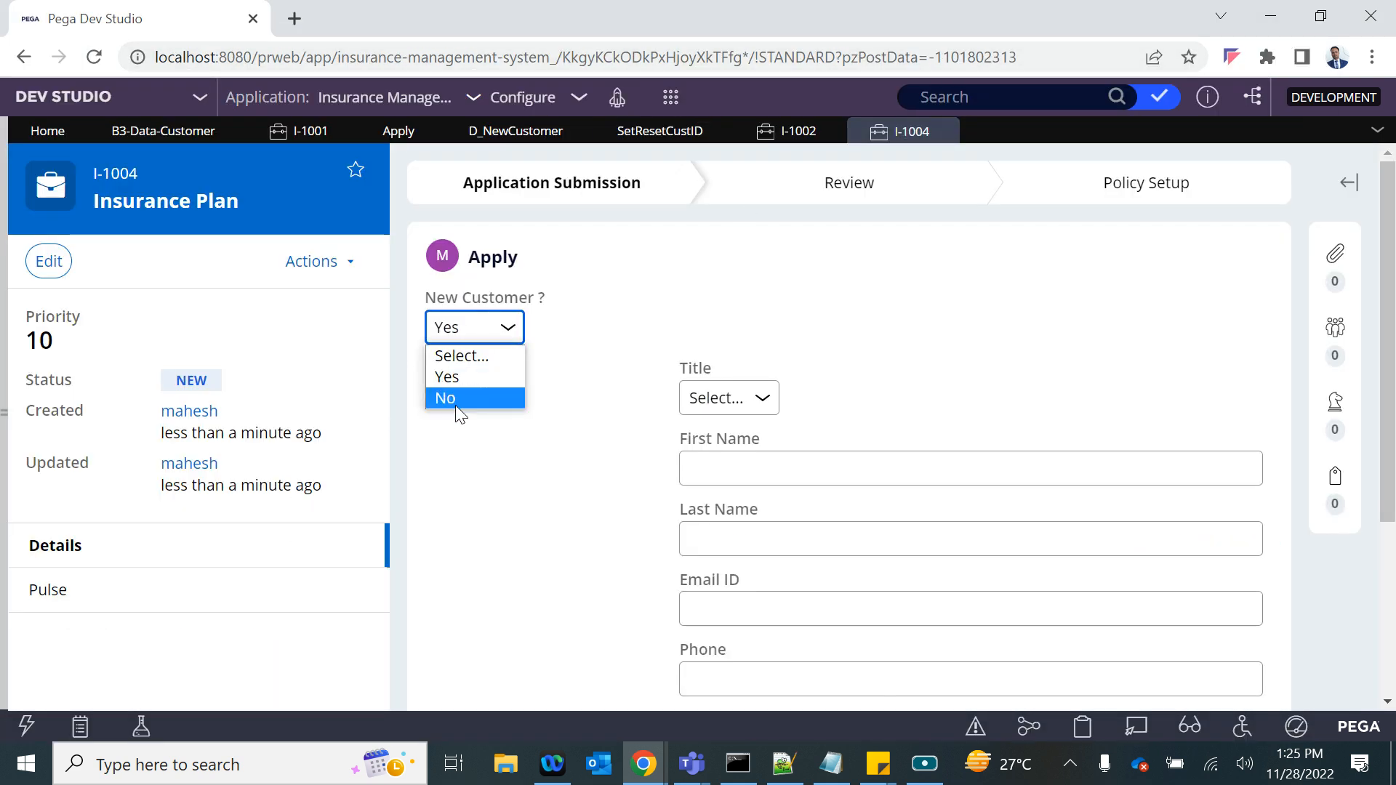
{"action": "left_click", "coordinate": [456, 402]}
{"action": "left_click", "coordinate": [474, 331]}
{"action": "left_click", "coordinate": [460, 374]}
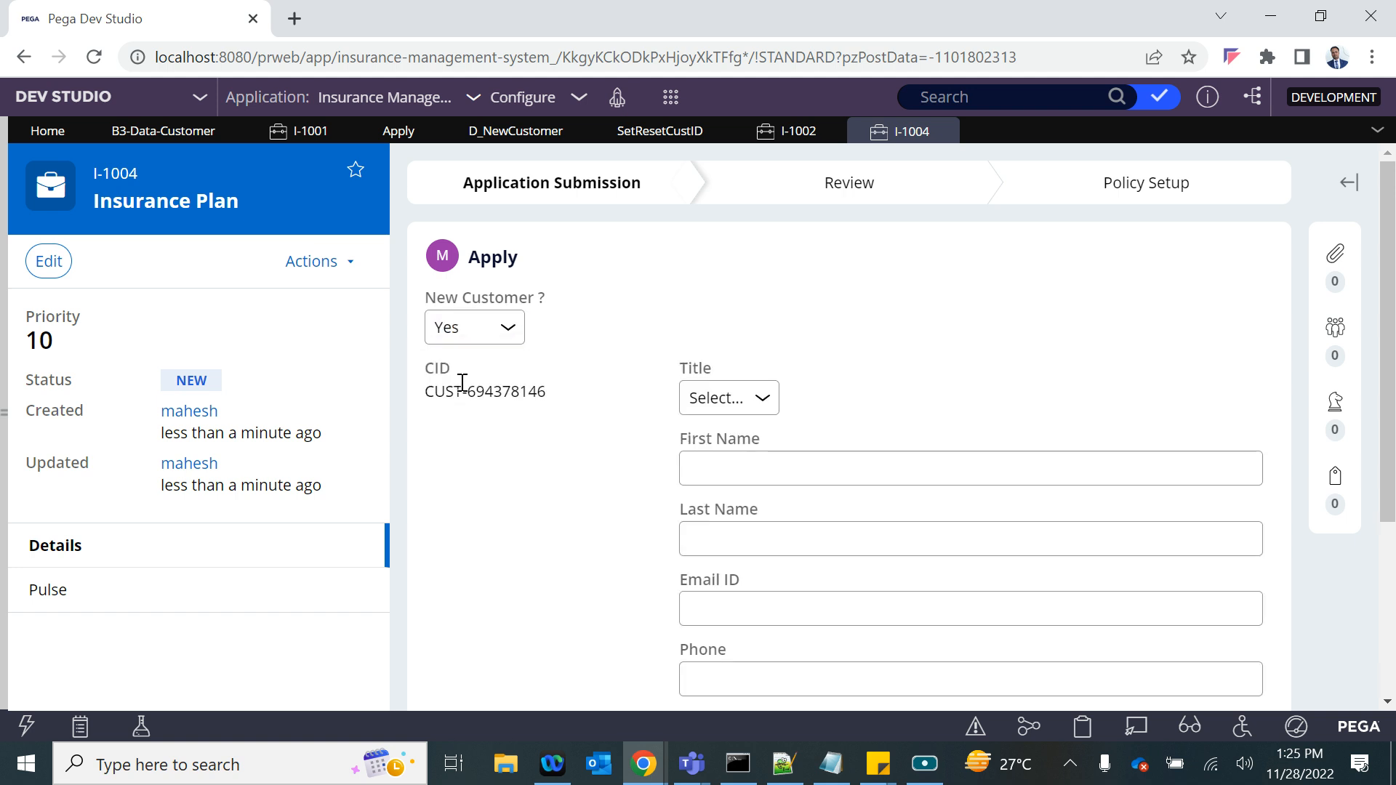
{"action": "left_click_drag", "start_coordinate": [443, 391], "coordinate": [578, 401]}
{"action": "left_click", "coordinate": [469, 320]}
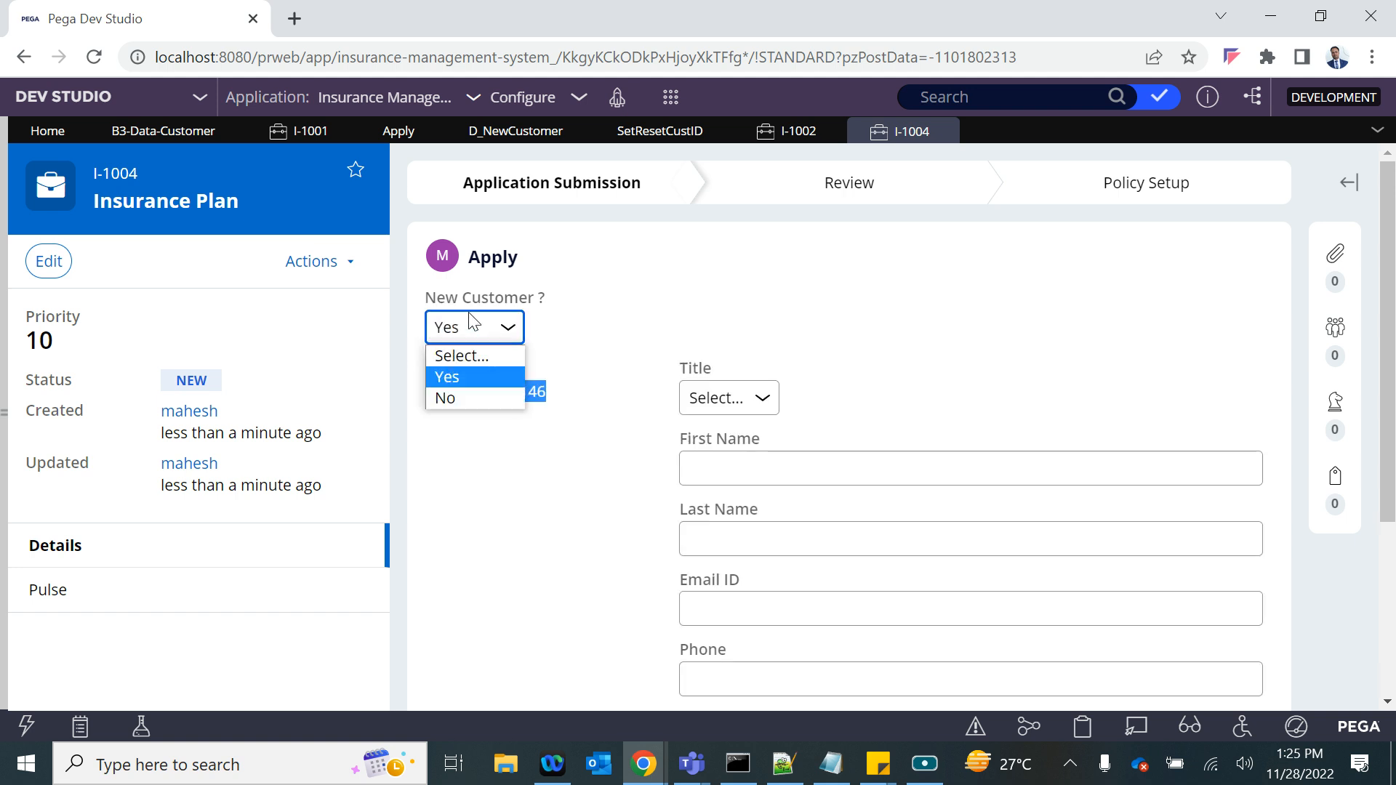
{"action": "left_click", "coordinate": [461, 396]}
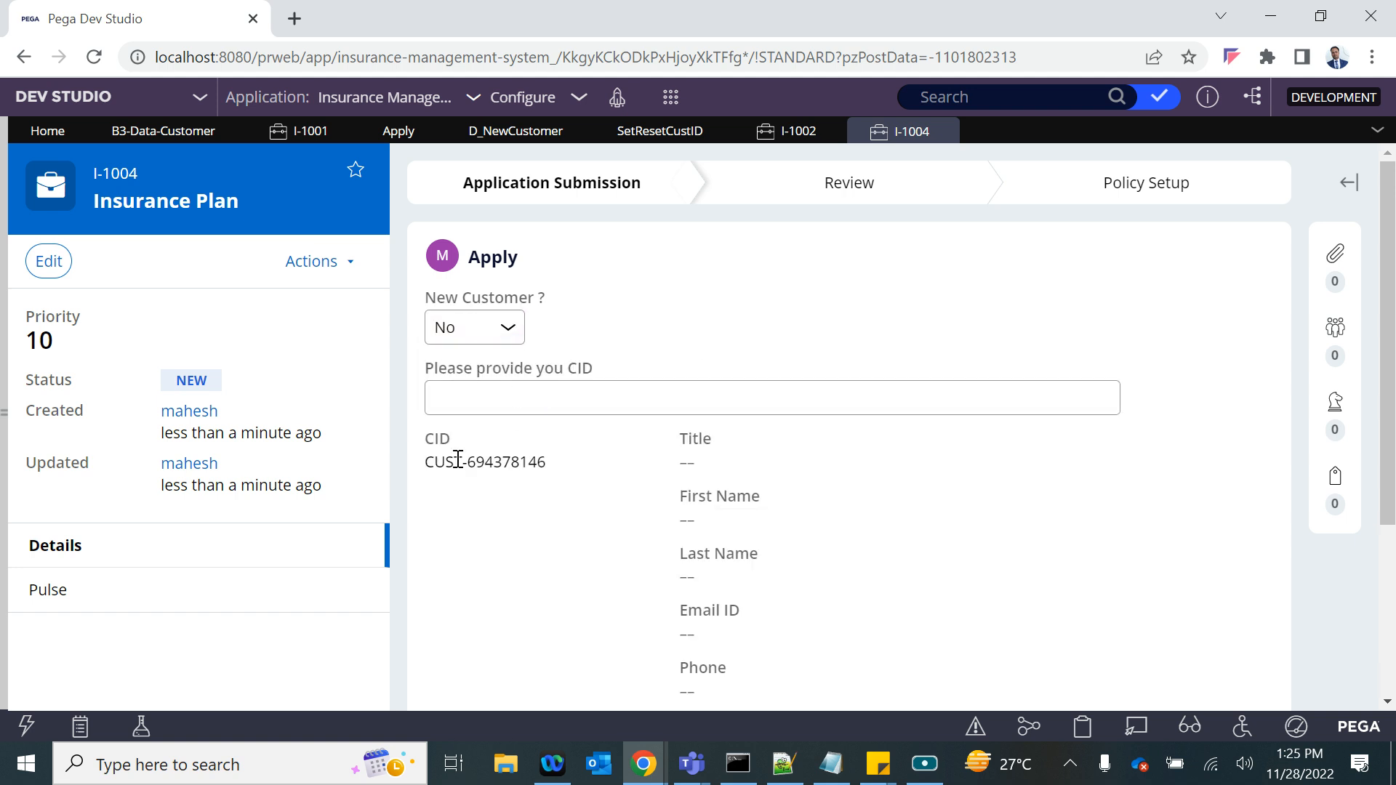
{"action": "left_click_drag", "start_coordinate": [567, 466], "coordinate": [407, 454]}
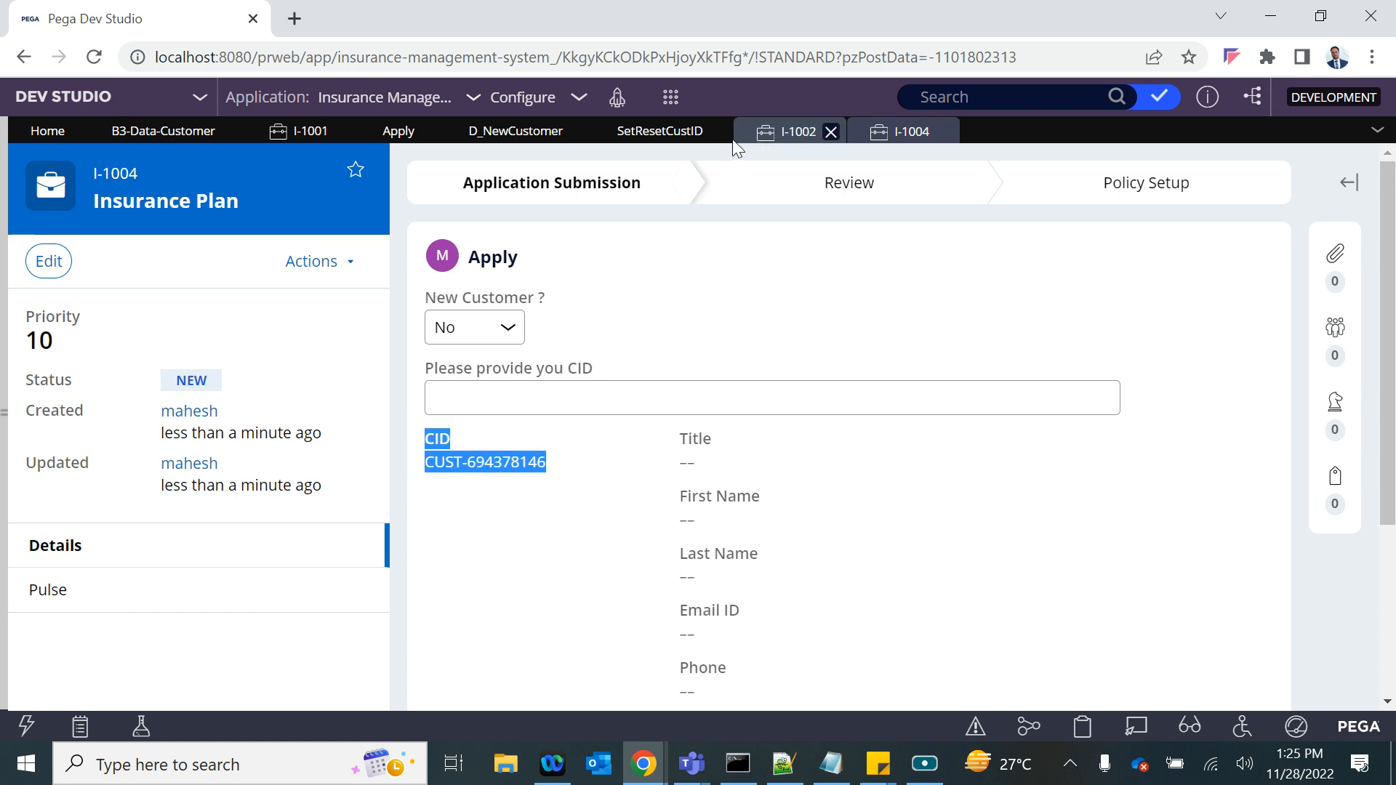
- Add a Set row under Otherwise in the SetResetCustID data transform, making .Customer.CID equal to "", and save the rule
{"action": "left_click", "coordinate": [642, 138]}
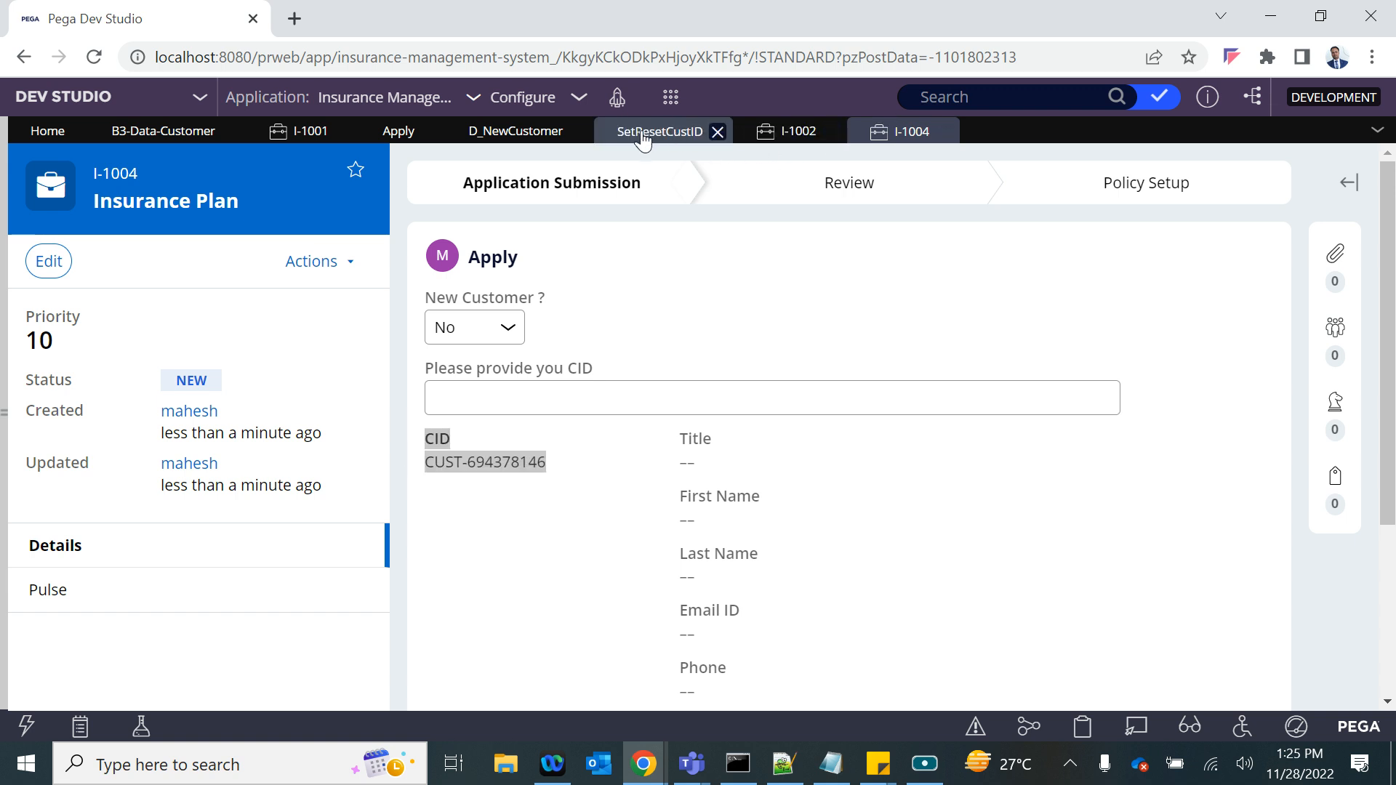
{"action": "left_click", "coordinate": [357, 544]}
{"action": "key", "text": "Return"}
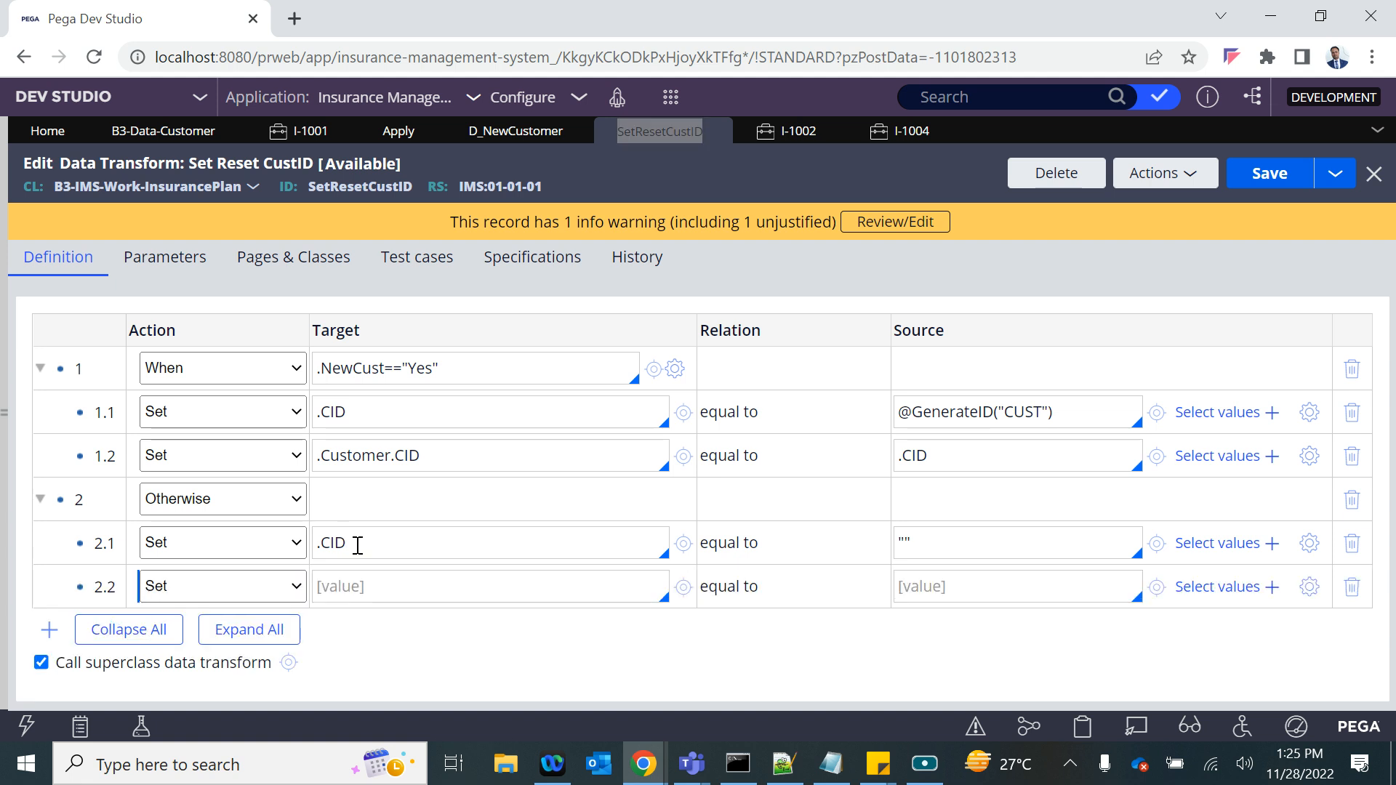
{"action": "type", "text": "."}
{"action": "key", "text": "Down"}
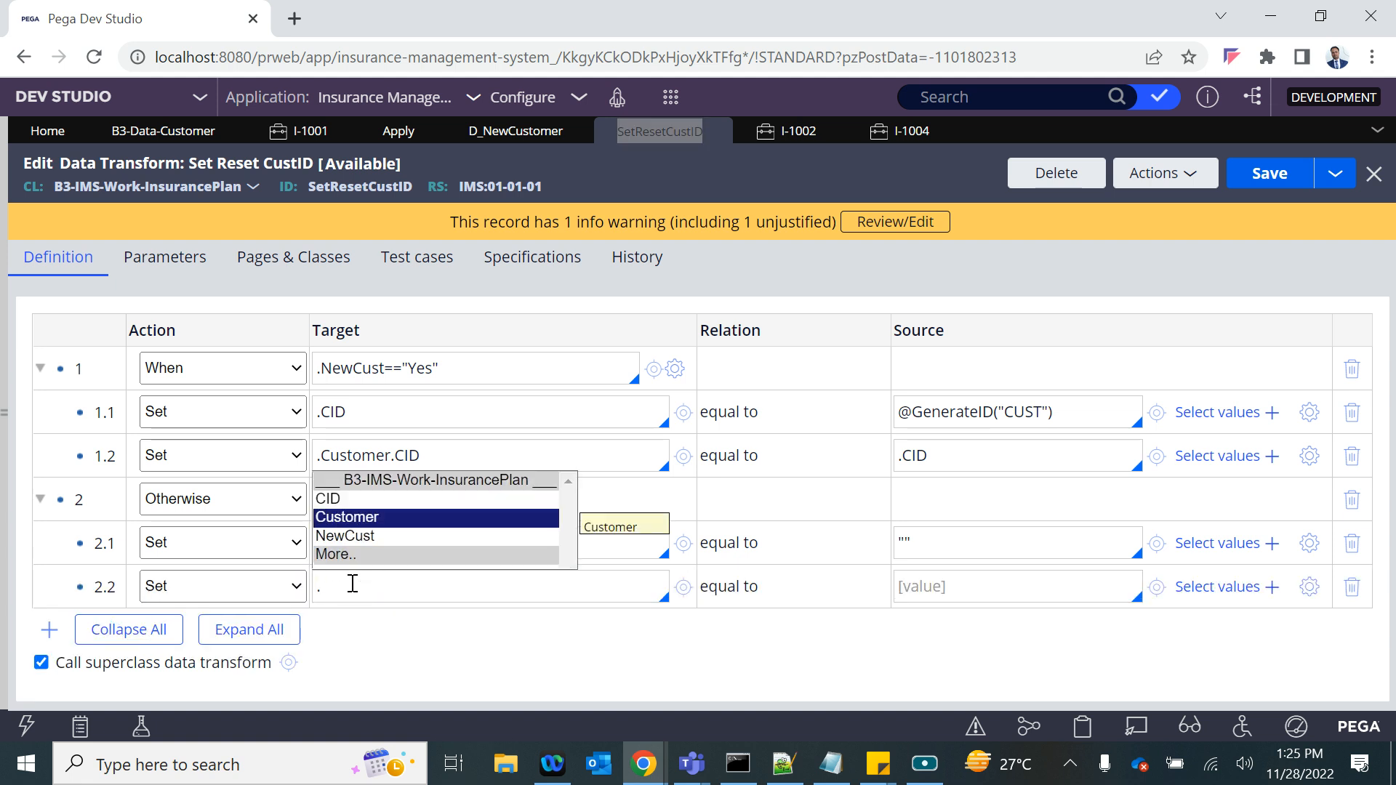
{"action": "key", "text": "Return"}
{"action": "type", "text": "."}
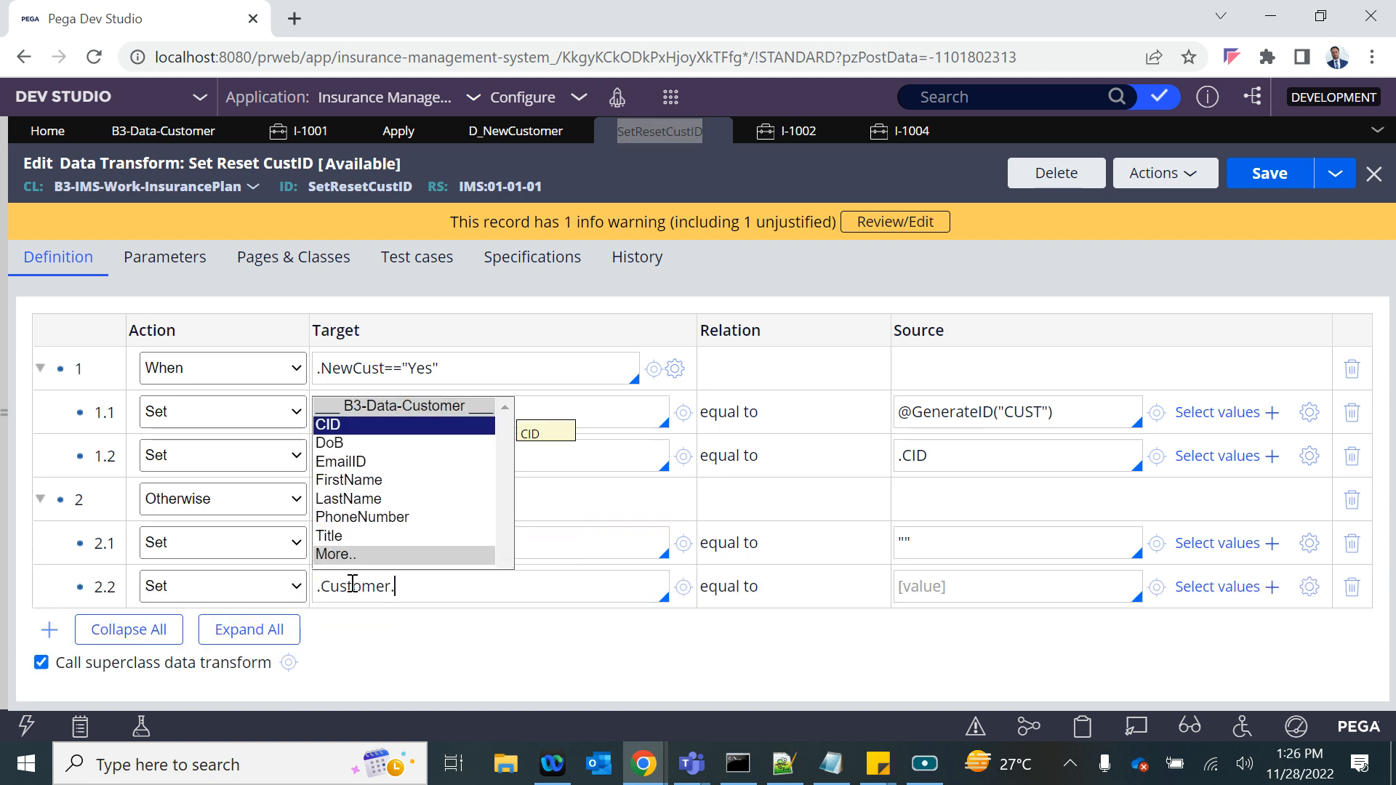
{"action": "key", "text": "Return"}
{"action": "left_click", "coordinate": [940, 593]}
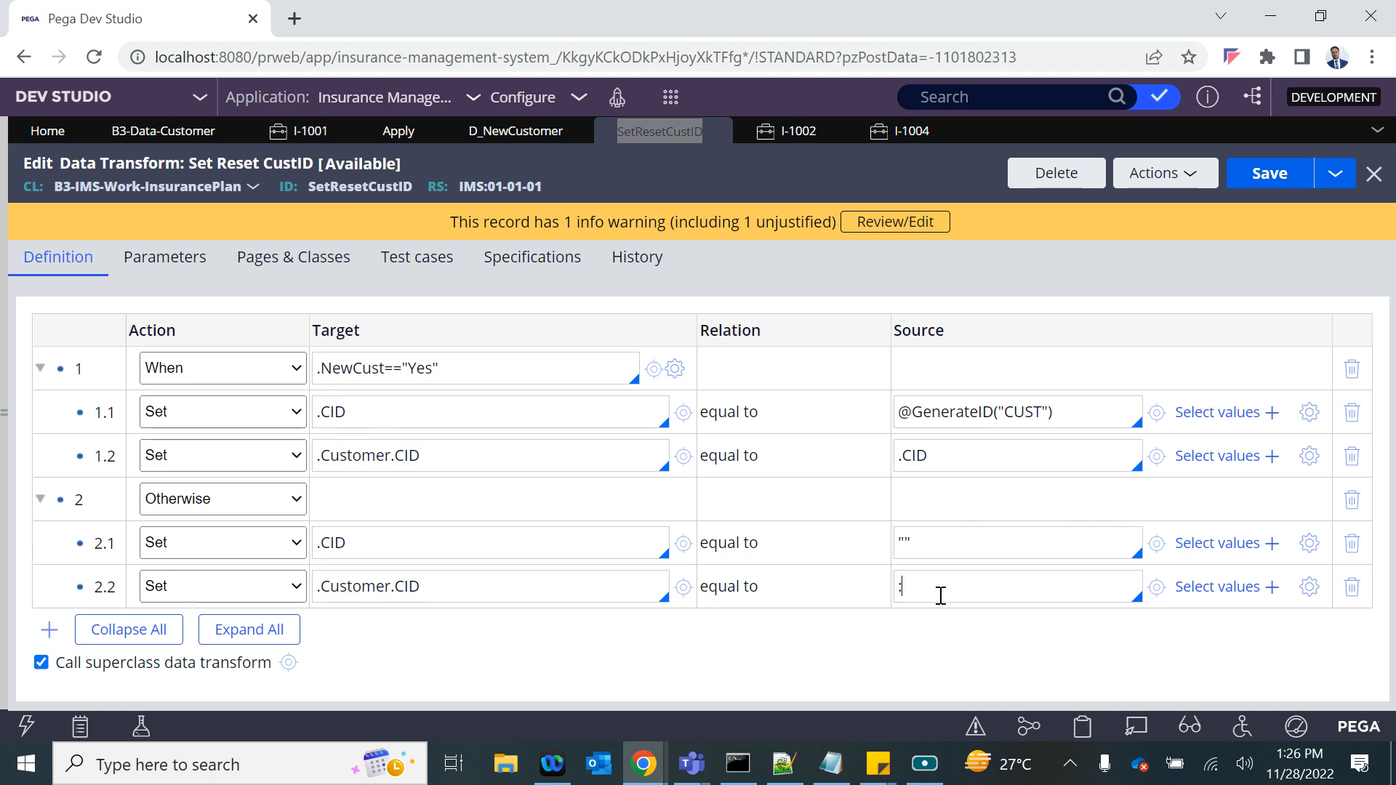
{"action": "type", "text": "\"\""}
{"action": "left_click", "coordinate": [1272, 173]}
- Retest case I-1004 by repeatedly switching New Customer between Yes and No, ending on No, and checking the CID each time
{"action": "left_click", "coordinate": [881, 138]}
{"action": "left_click", "coordinate": [473, 333]}
{"action": "left_click", "coordinate": [447, 377]}
{"action": "left_click", "coordinate": [467, 329]}
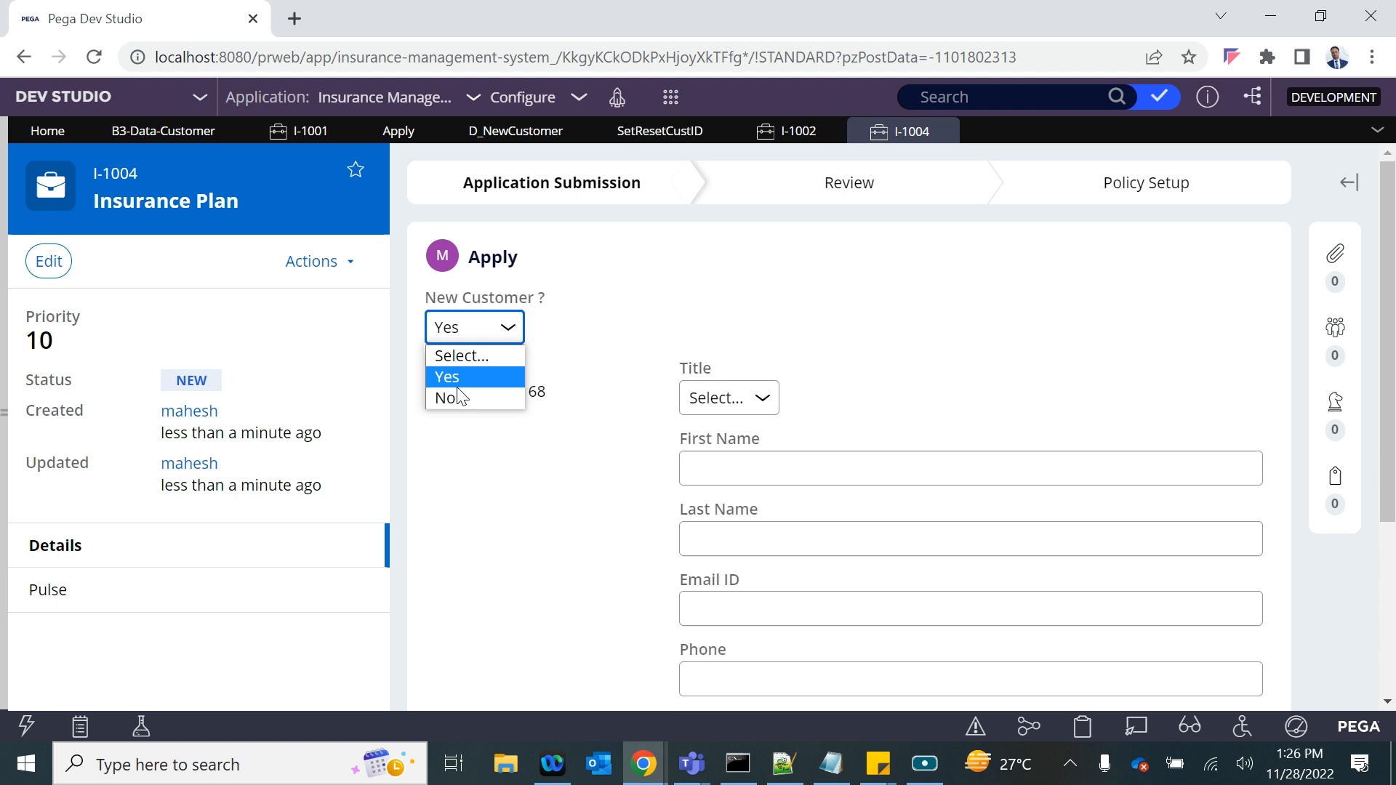
{"action": "left_click", "coordinate": [452, 398]}
{"action": "left_click", "coordinate": [474, 327]}
{"action": "left_click", "coordinate": [448, 375]}
{"action": "left_click", "coordinate": [479, 332]}
{"action": "left_click", "coordinate": [446, 377]}
{"action": "left_click", "coordinate": [477, 326]}
{"action": "left_click", "coordinate": [468, 400]}
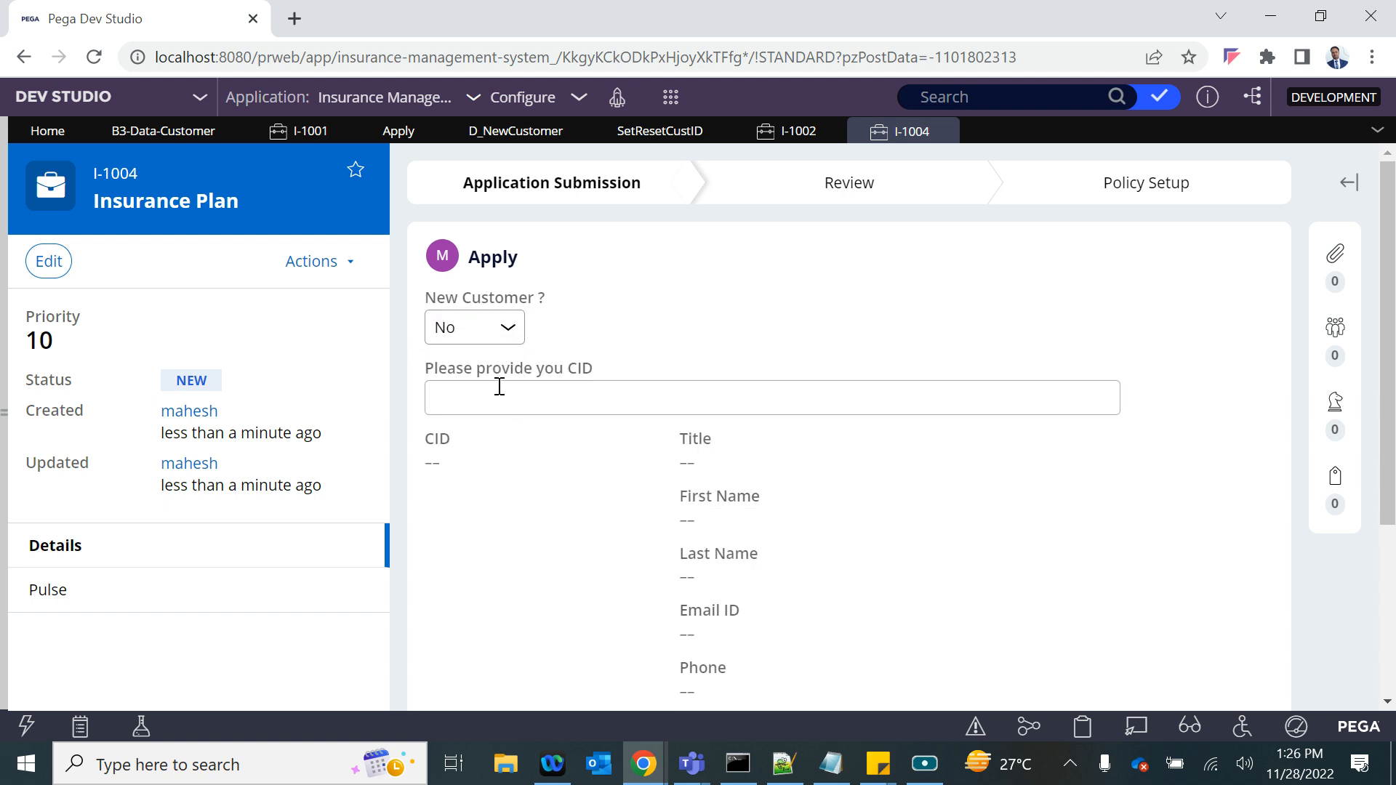
{"action": "left_click", "coordinate": [477, 327]}
{"action": "left_click", "coordinate": [447, 376]}
{"action": "left_click", "coordinate": [476, 327]}
{"action": "left_click", "coordinate": [463, 389]}
- Review the read-only customer detail fields on the Apply form with New Customer set to No
{"action": "left_click_drag", "start_coordinate": [669, 442], "coordinate": [782, 620]}
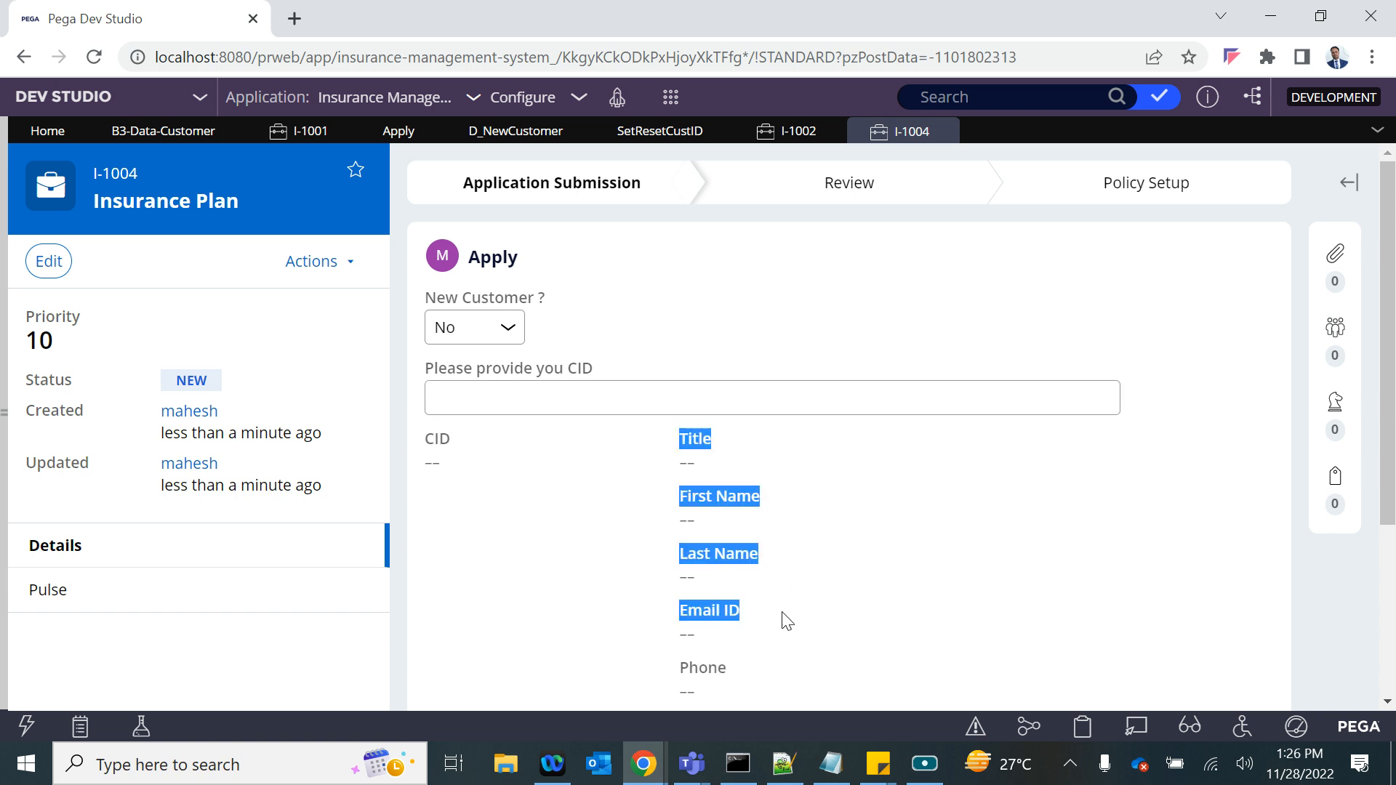
{"action": "scroll", "coordinate": [782, 620], "scroll_direction": "down", "scroll_amount": 1}
{"action": "left_click_drag", "start_coordinate": [422, 381], "coordinate": [775, 684]}
{"action": "scroll", "coordinate": [764, 643], "scroll_direction": "down", "scroll_amount": 3}
{"action": "scroll", "coordinate": [761, 635], "scroll_direction": "up", "scroll_amount": 4}
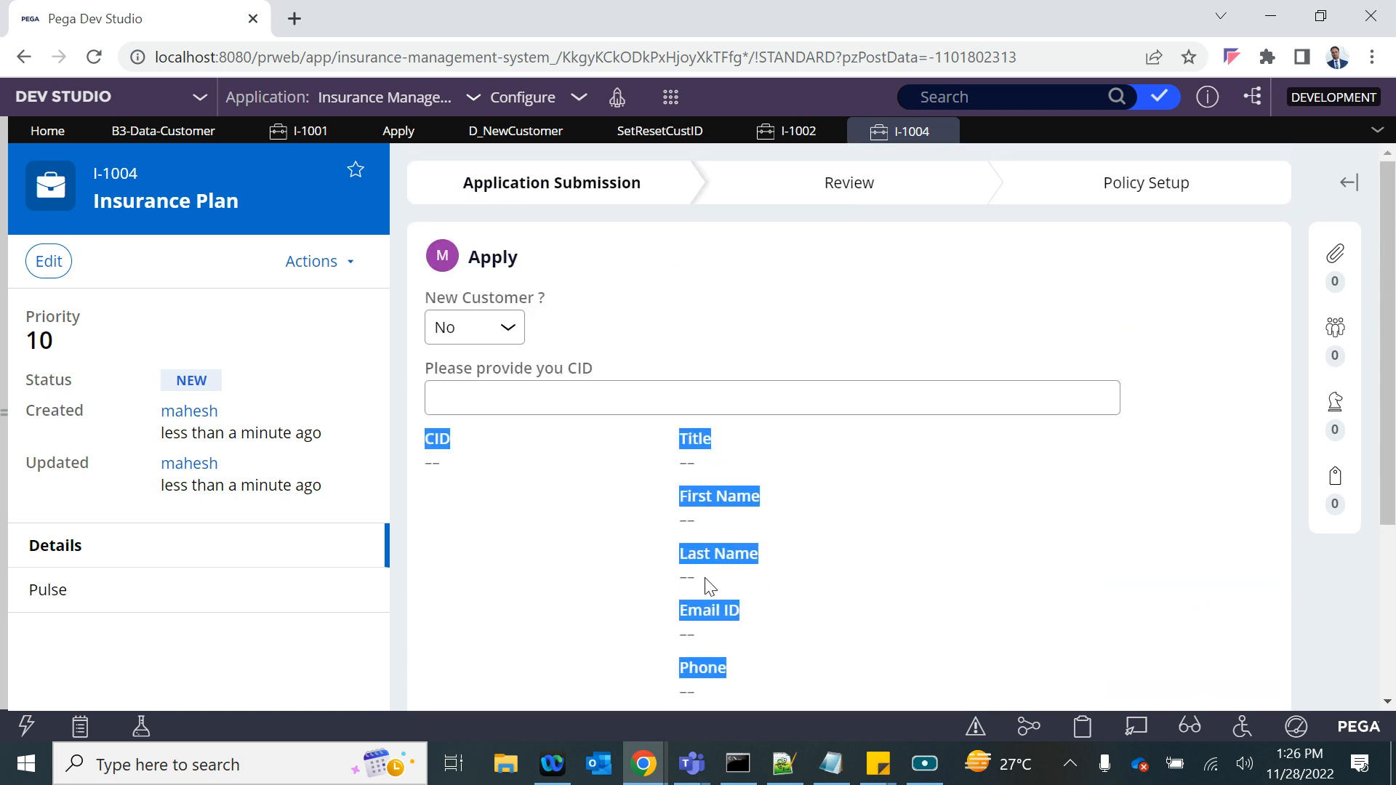
- In the Apply section, set the Customer Detail section's visibility to Condition (expression) and begin the condition with .CID
{"action": "left_click", "coordinate": [379, 138]}
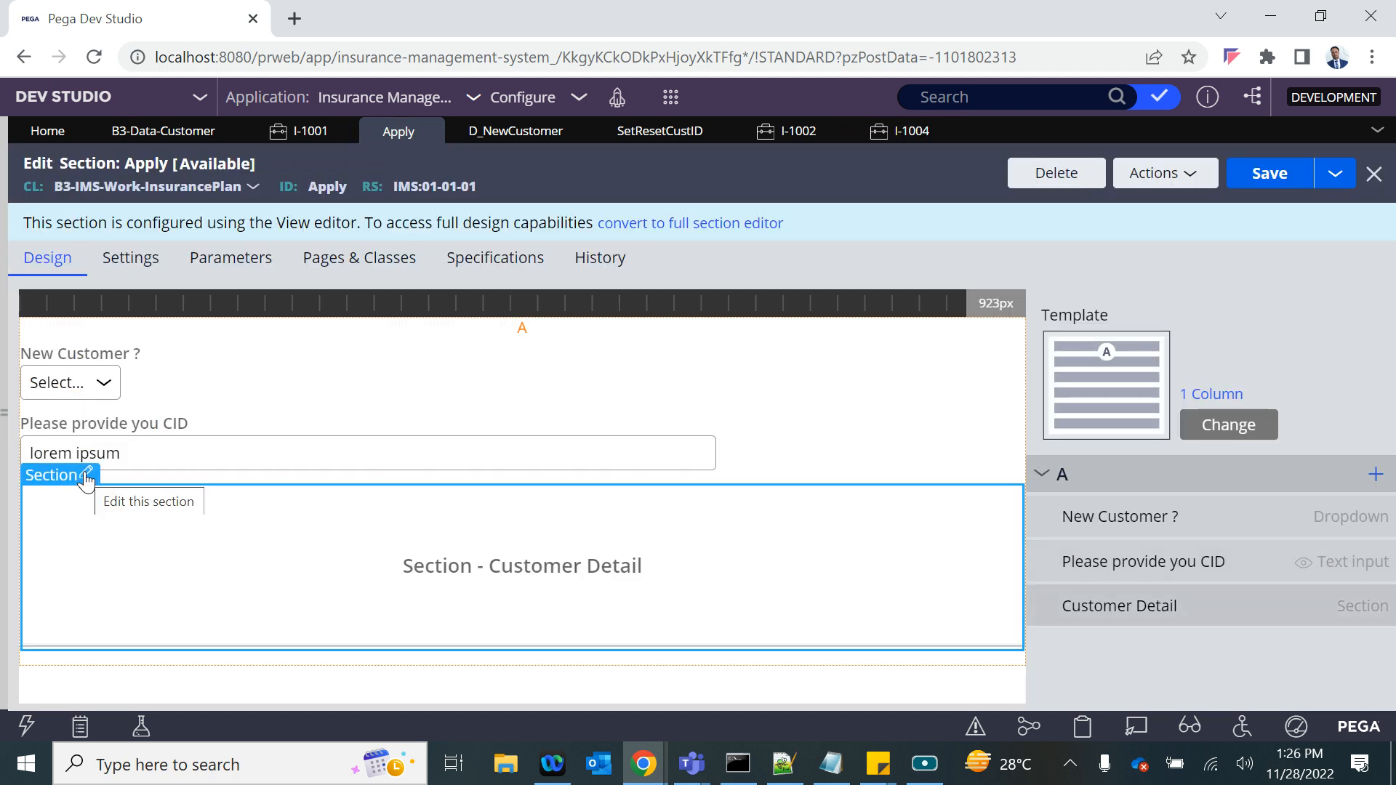
{"action": "left_click", "coordinate": [85, 477]}
{"action": "scroll", "coordinate": [554, 535], "scroll_direction": "down", "scroll_amount": 4}
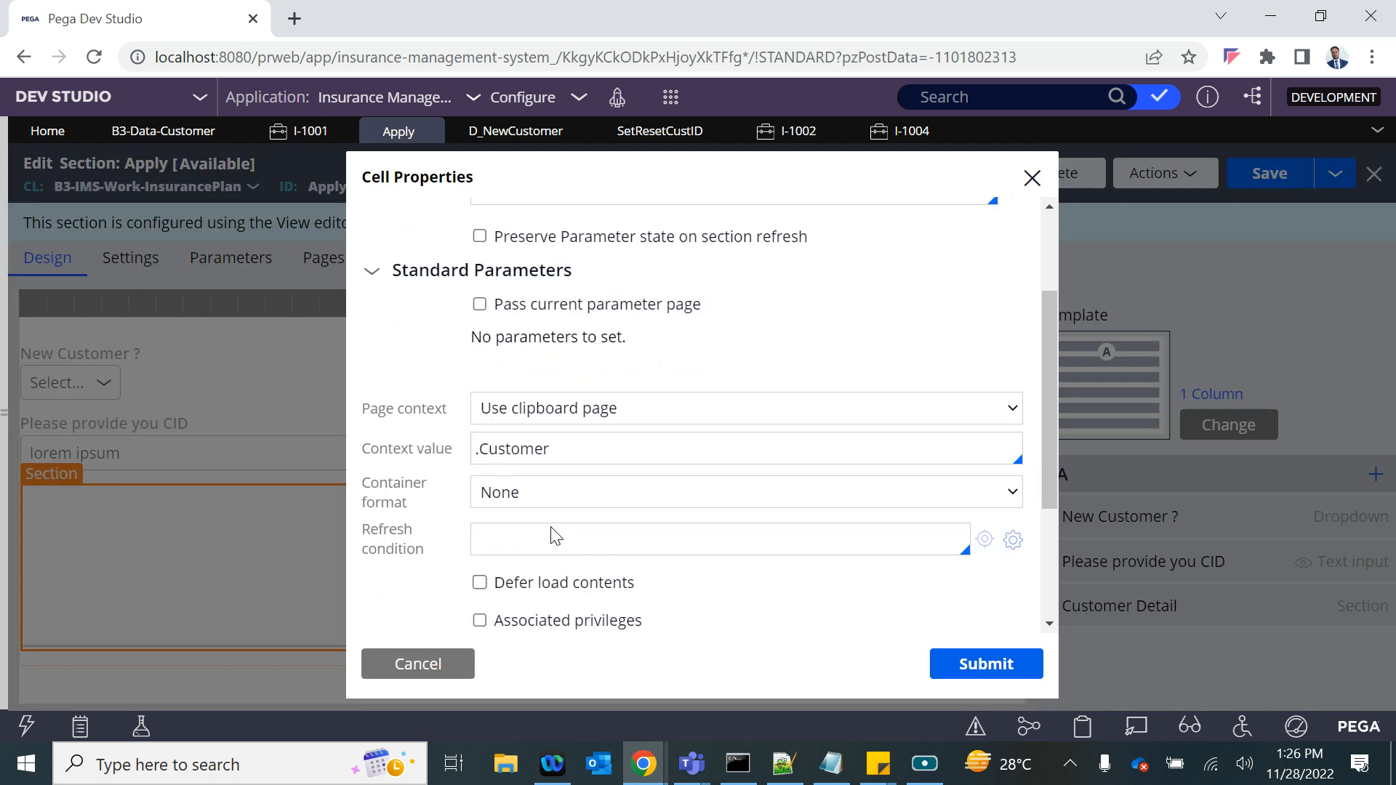
{"action": "scroll", "coordinate": [555, 536], "scroll_direction": "down", "scroll_amount": 2}
{"action": "scroll", "coordinate": [525, 429], "scroll_direction": "up", "scroll_amount": 3}
{"action": "scroll", "coordinate": [520, 371], "scroll_direction": "down", "scroll_amount": 3}
{"action": "left_click", "coordinate": [509, 447]}
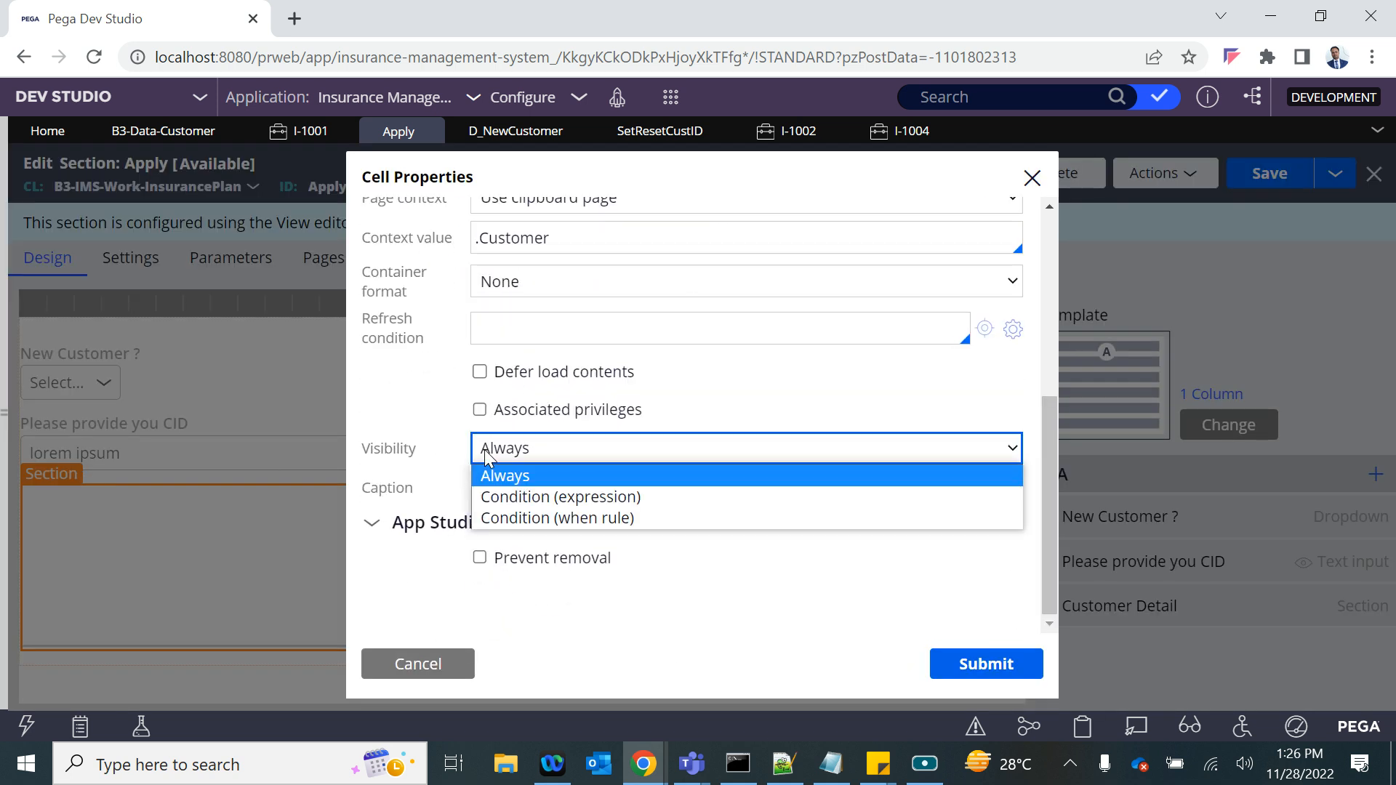
{"action": "left_click", "coordinate": [525, 498]}
{"action": "left_click", "coordinate": [498, 493]}
{"action": "type", "text": ".CID!=\""}
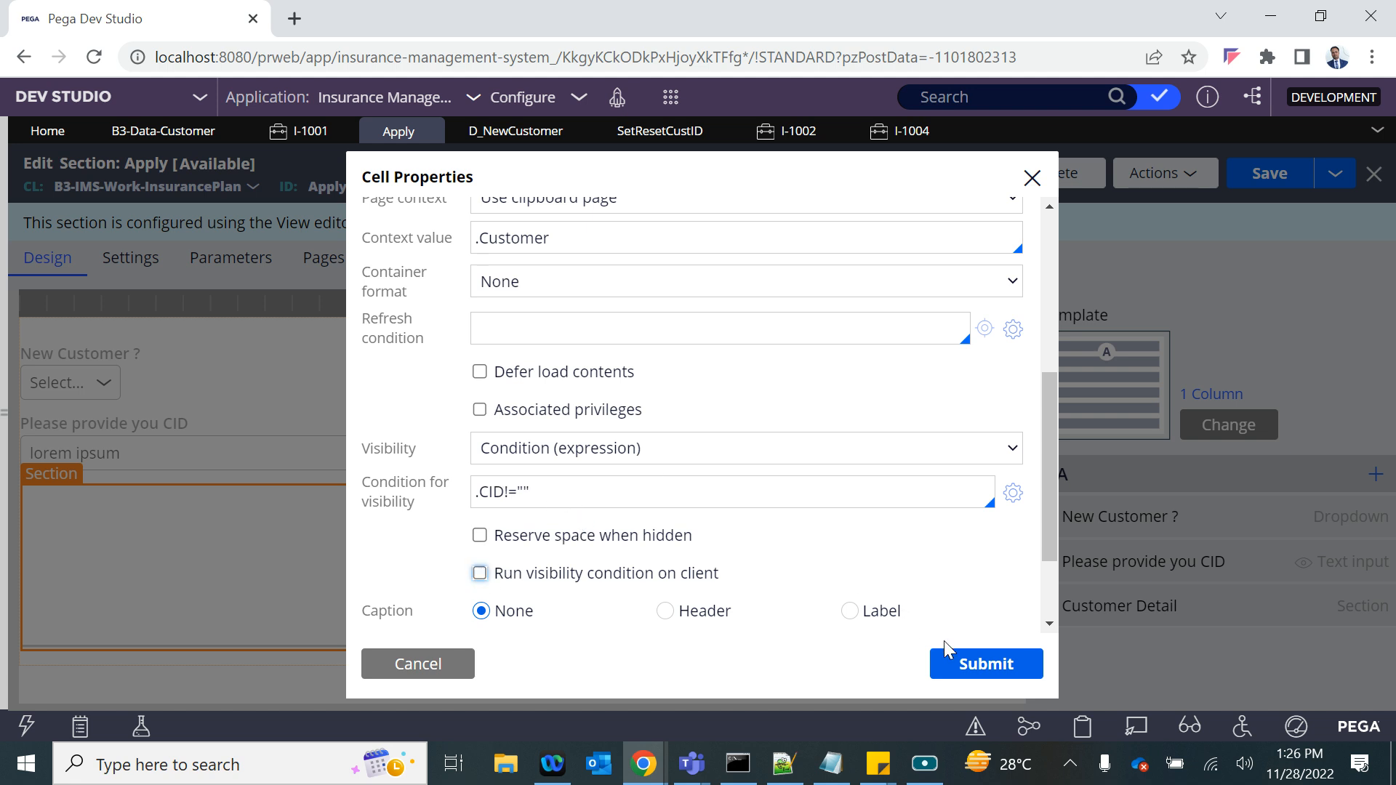
- Apply the visibility condition .CID!="" to the Customer Detail section and save the Apply section
{"action": "left_click", "coordinate": [983, 664]}
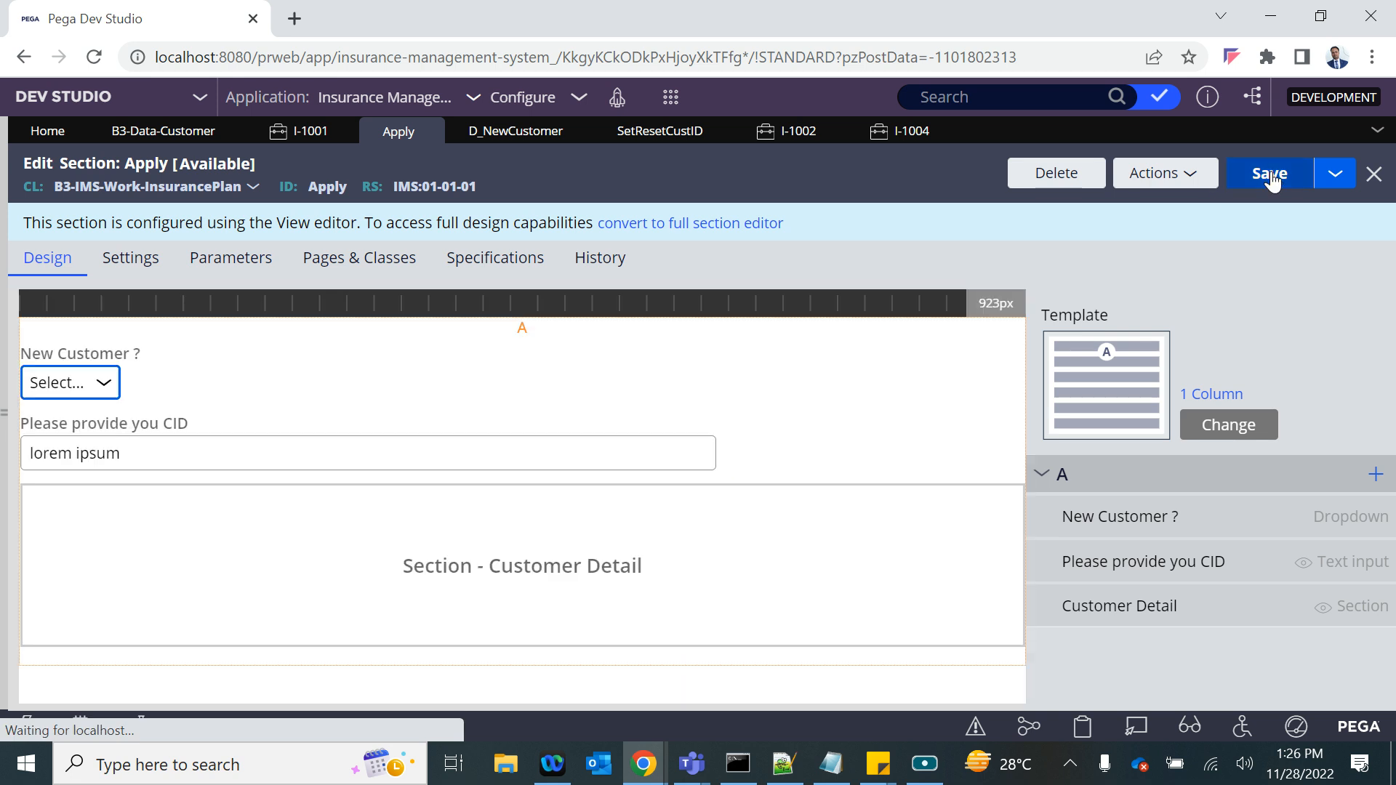
{"action": "left_click", "coordinate": [1272, 178]}
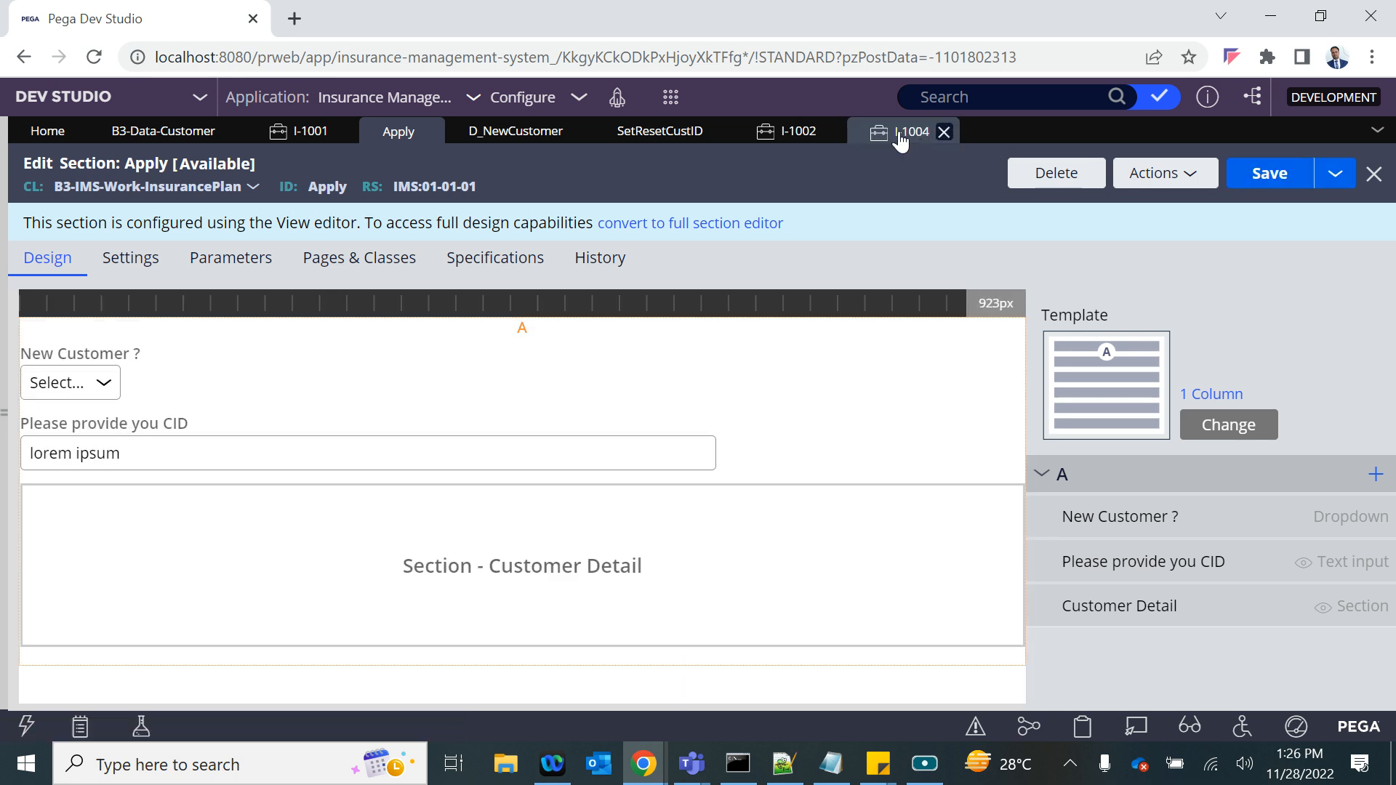
- In case I-1004, switch New Customer to Yes and back to No to check the Customer Detail section's visibility
{"action": "left_click", "coordinate": [900, 131]}
{"action": "left_click", "coordinate": [459, 327]}
{"action": "left_click", "coordinate": [460, 378]}
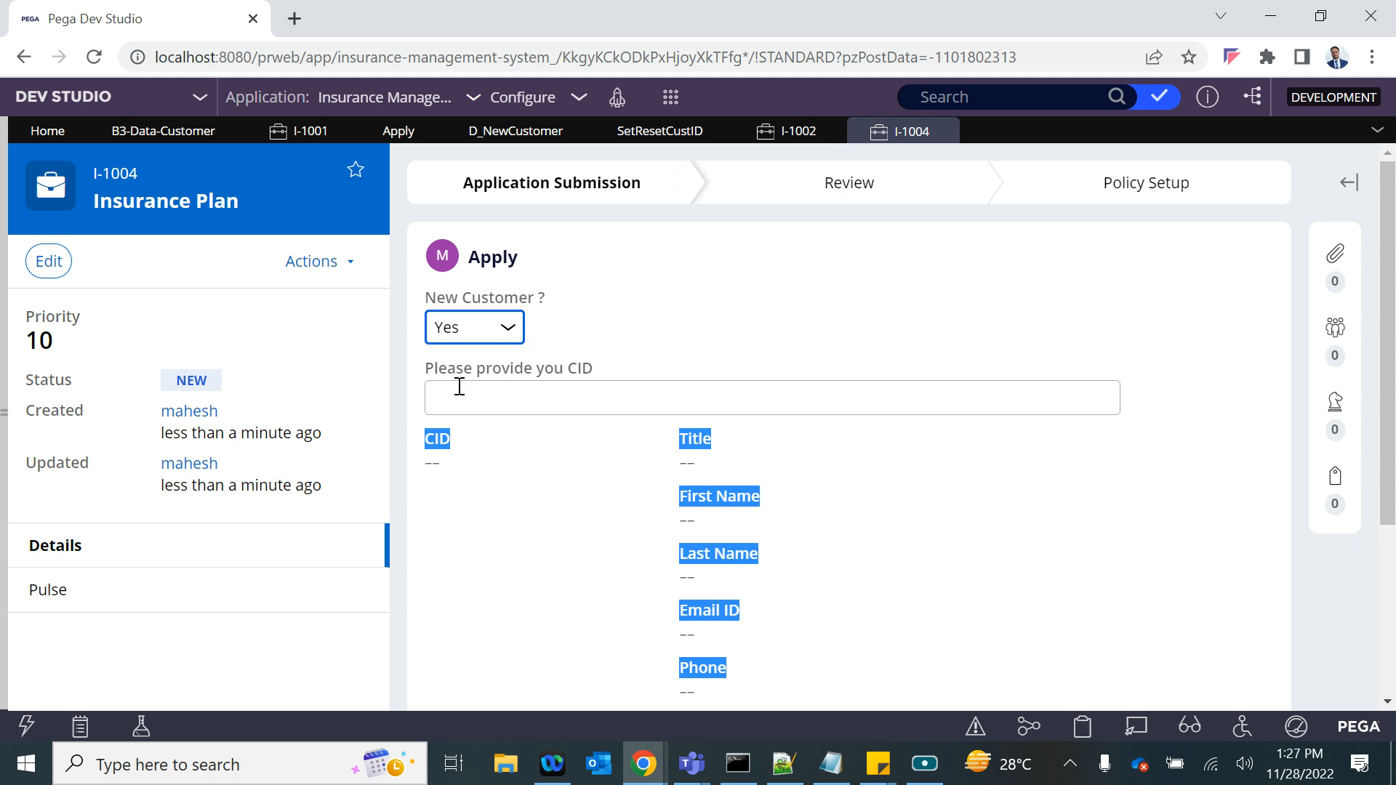
{"action": "left_click", "coordinate": [473, 336]}
{"action": "left_click", "coordinate": [461, 396]}
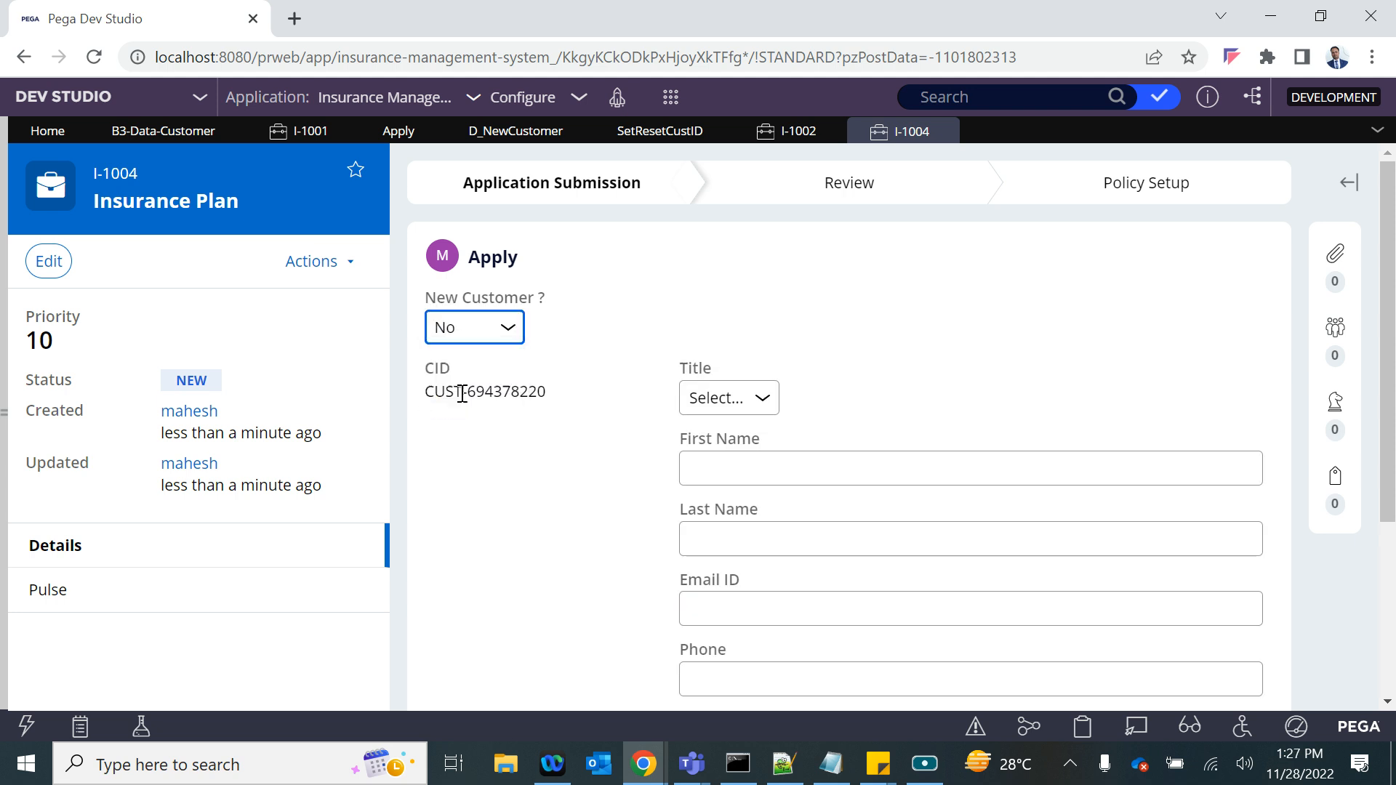
- Test the visibility condition in case I-1004 by entering a customer ID as the CID and then clearing it
{"action": "left_click", "coordinate": [456, 387]}
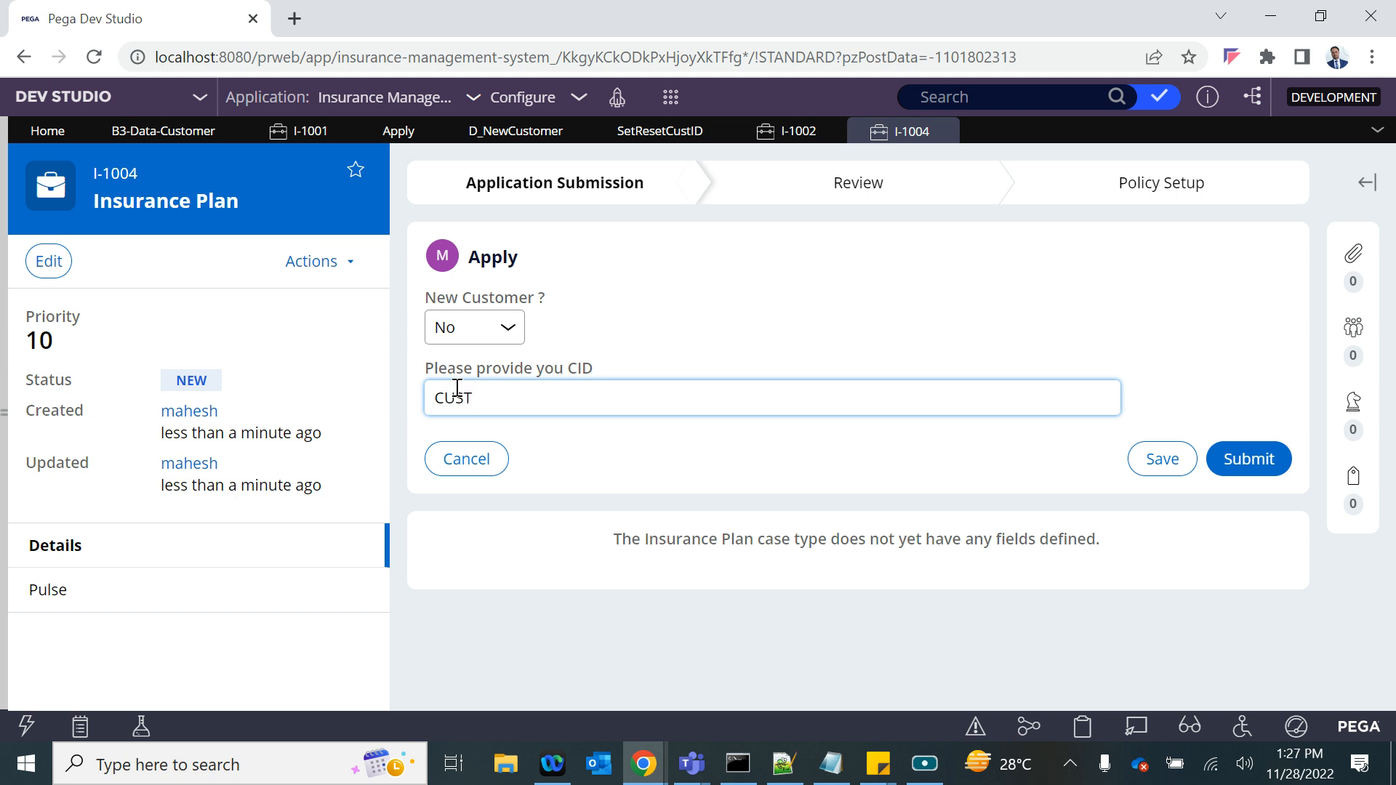
{"action": "left_click", "coordinate": [712, 322]}
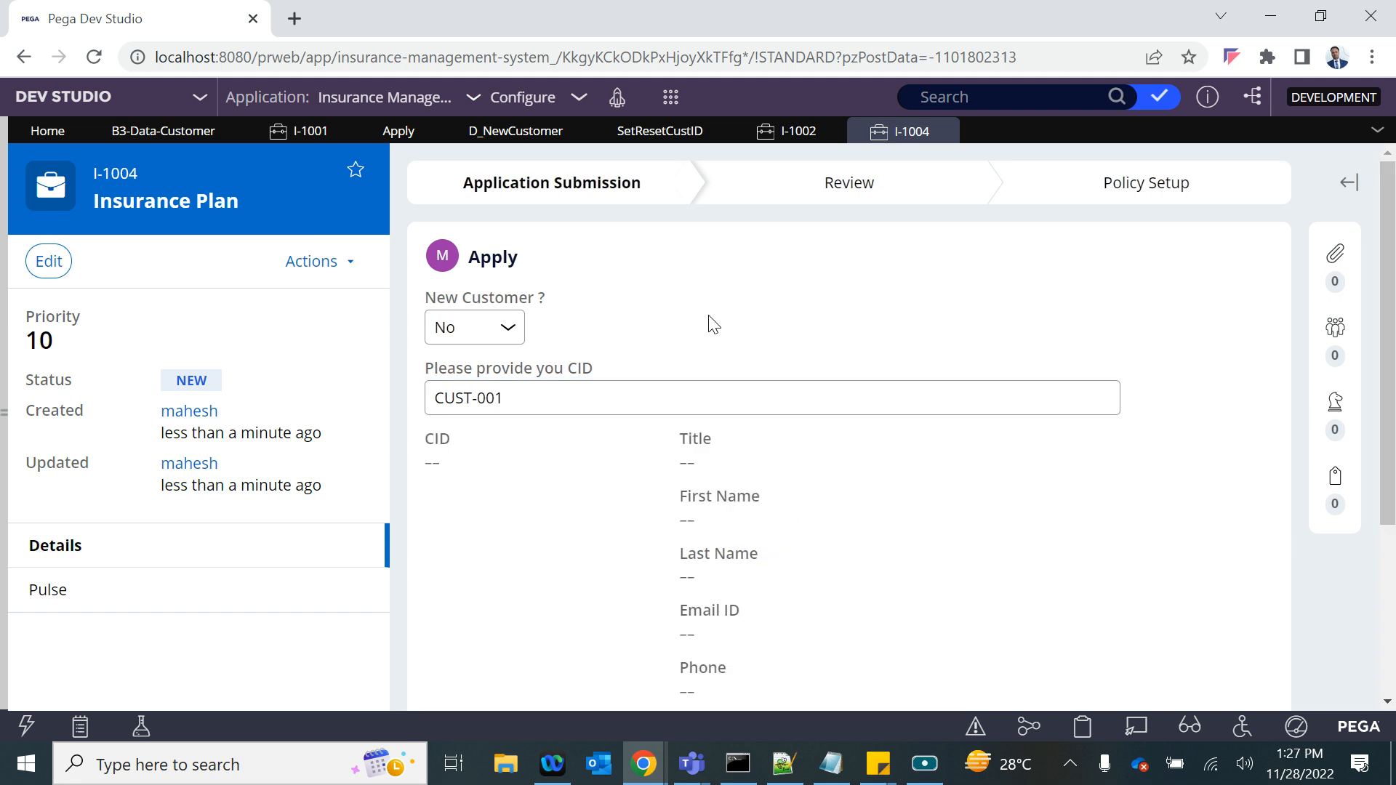
{"action": "left_click", "coordinate": [515, 391]}
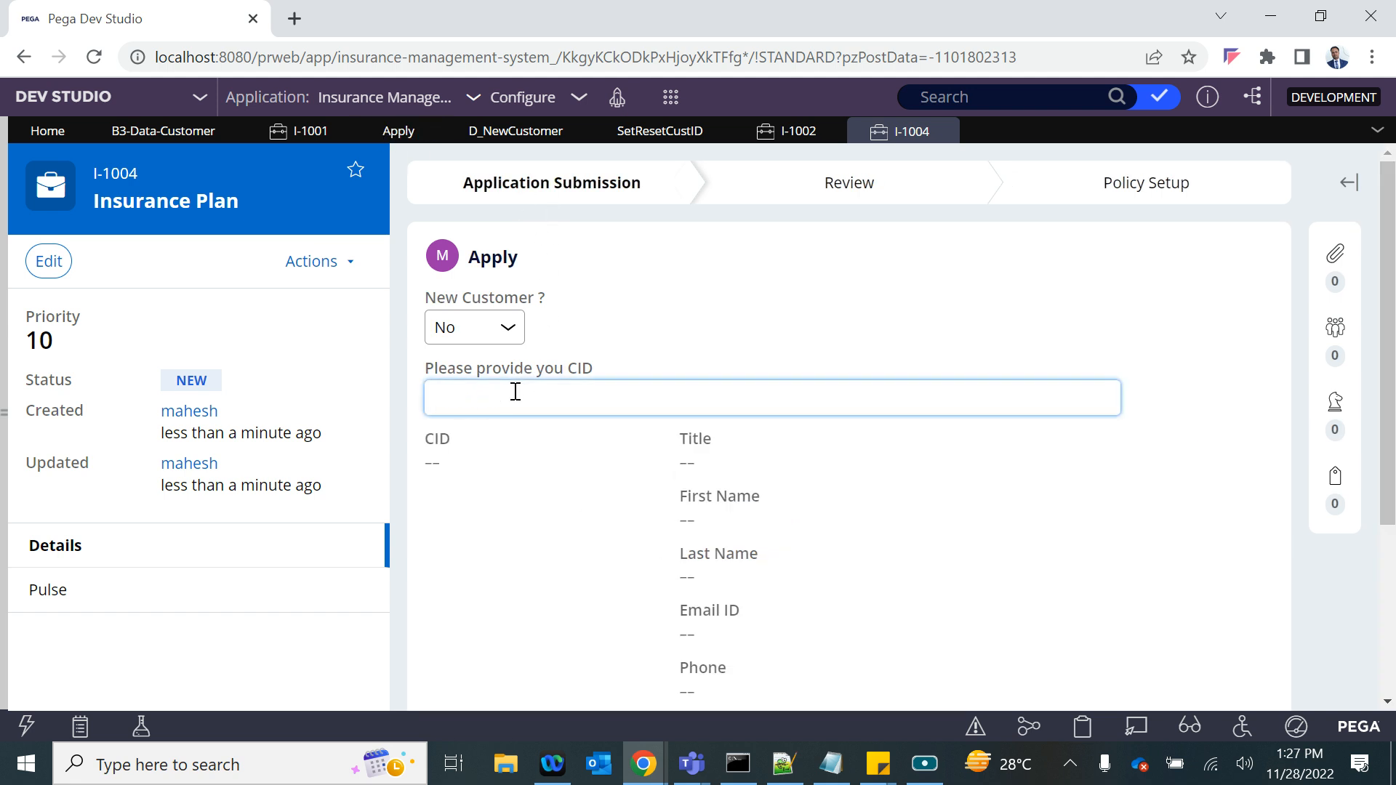
{"action": "left_click", "coordinate": [761, 243]}
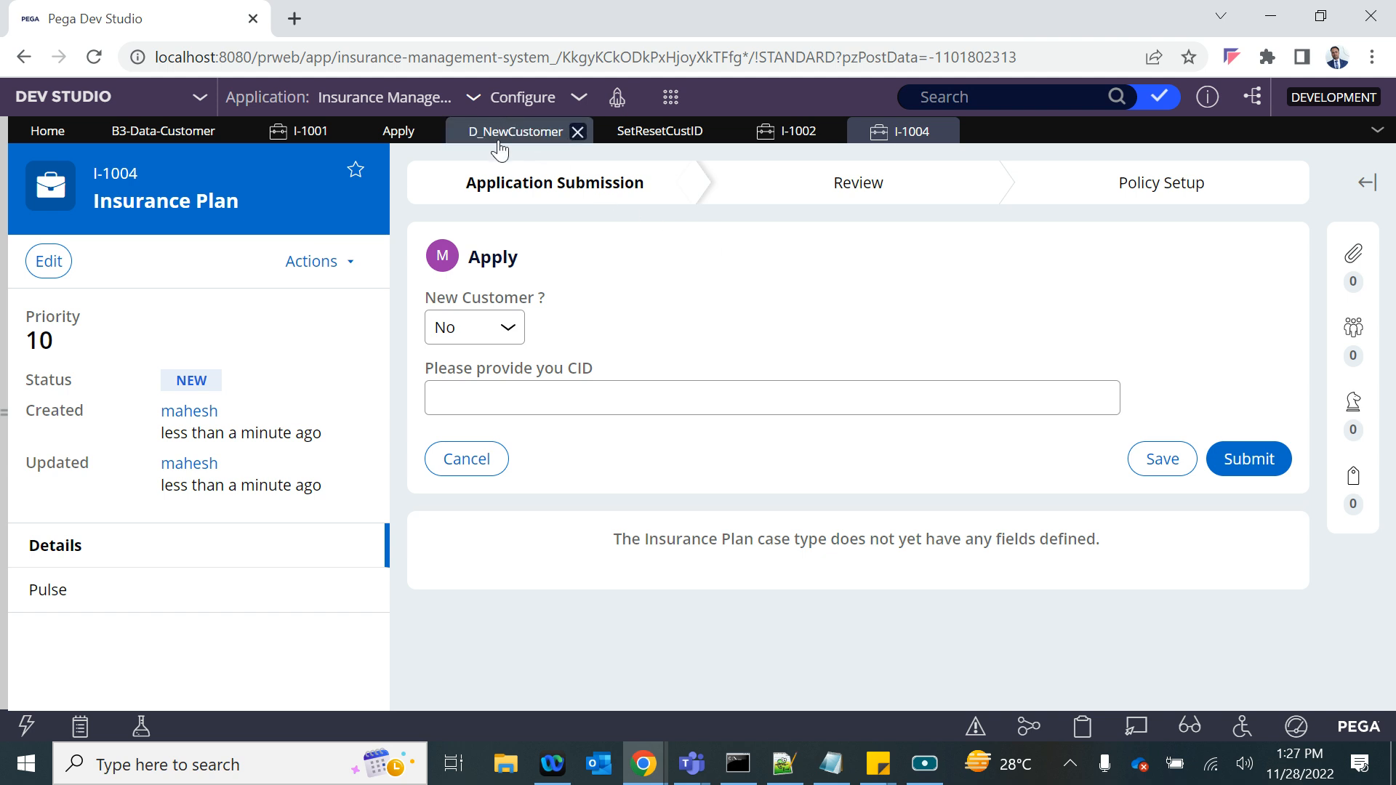
- Copy the first record's CID from the Customer data type and enter it as the CID in case I-1004
{"action": "left_click", "coordinate": [146, 132]}
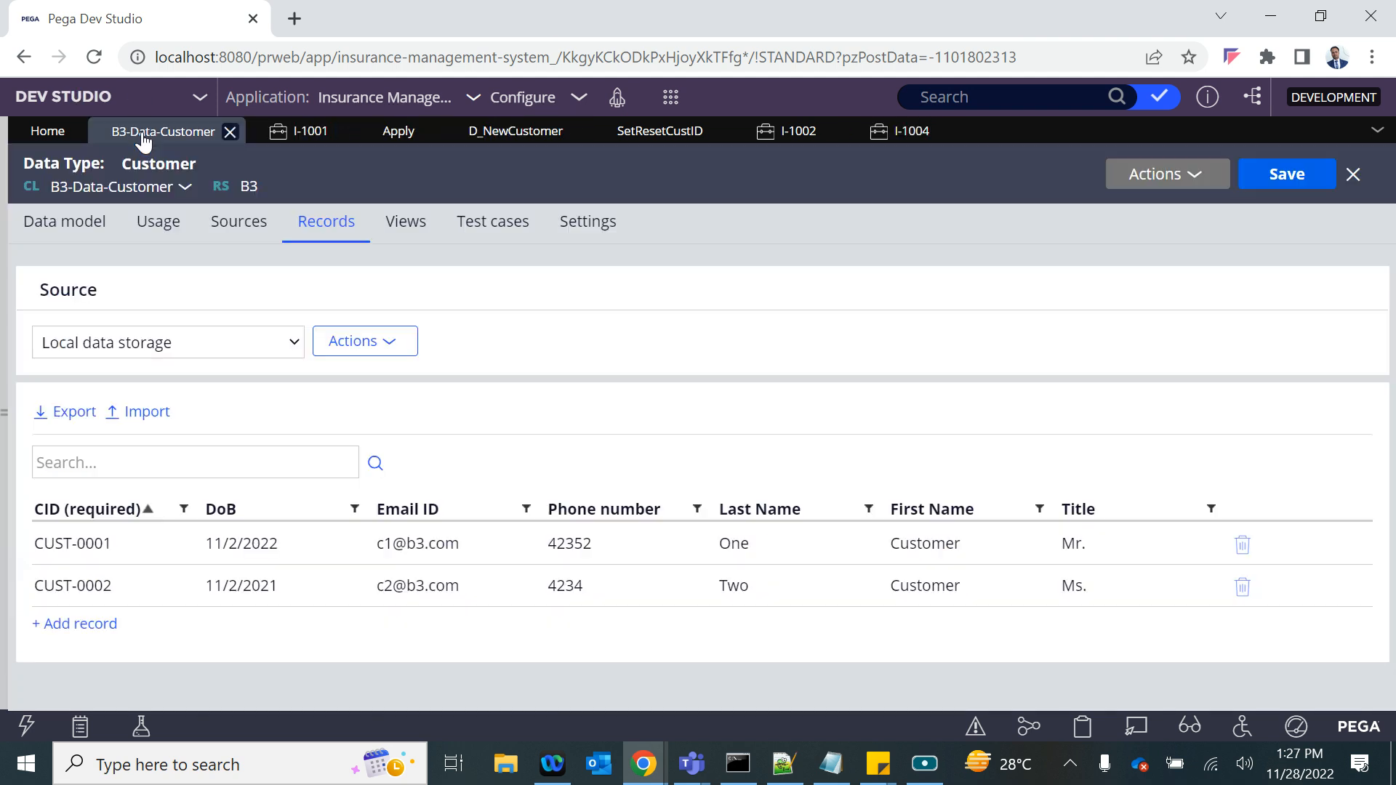
{"action": "left_click_drag", "start_coordinate": [116, 555], "coordinate": [31, 541]}
{"action": "key", "text": "ctrl+c"}
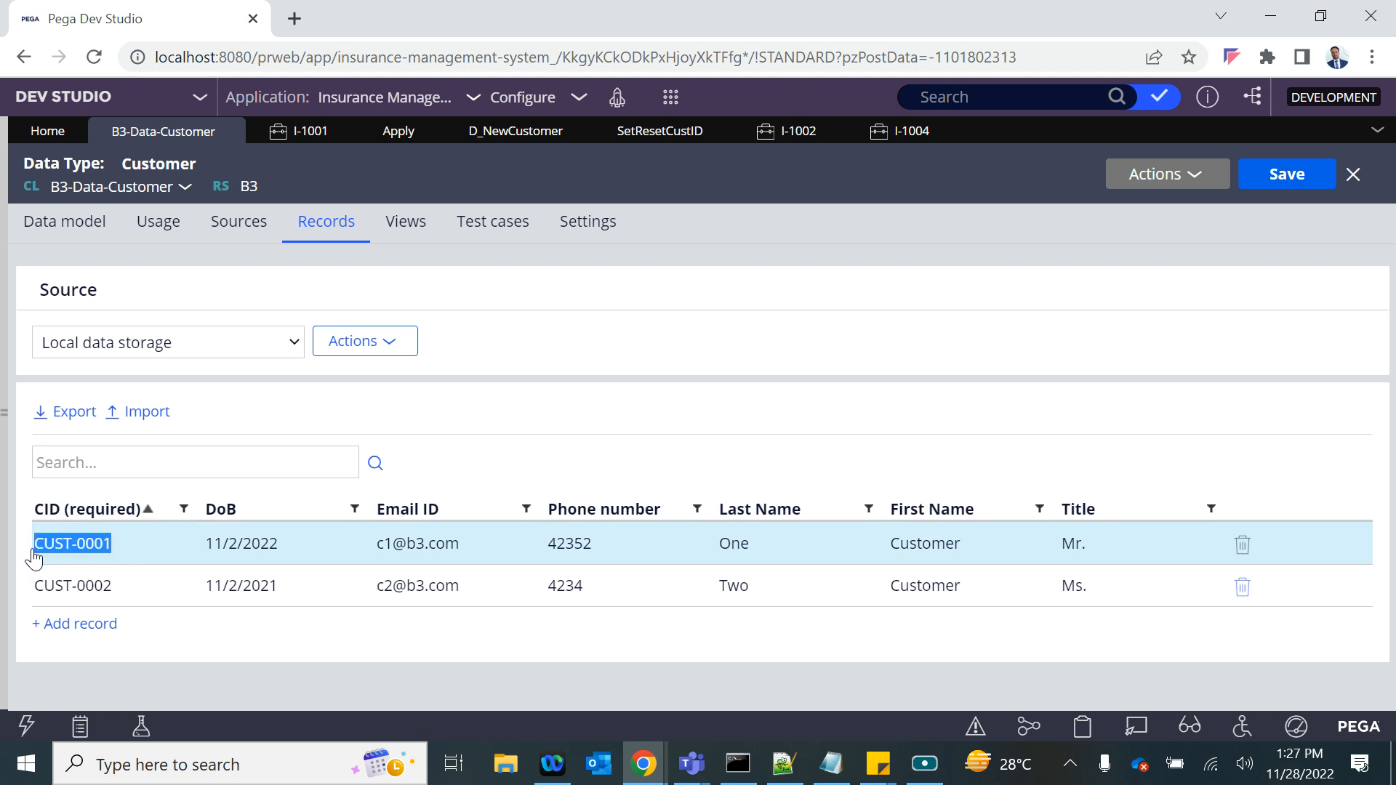
{"action": "left_click", "coordinate": [890, 135]}
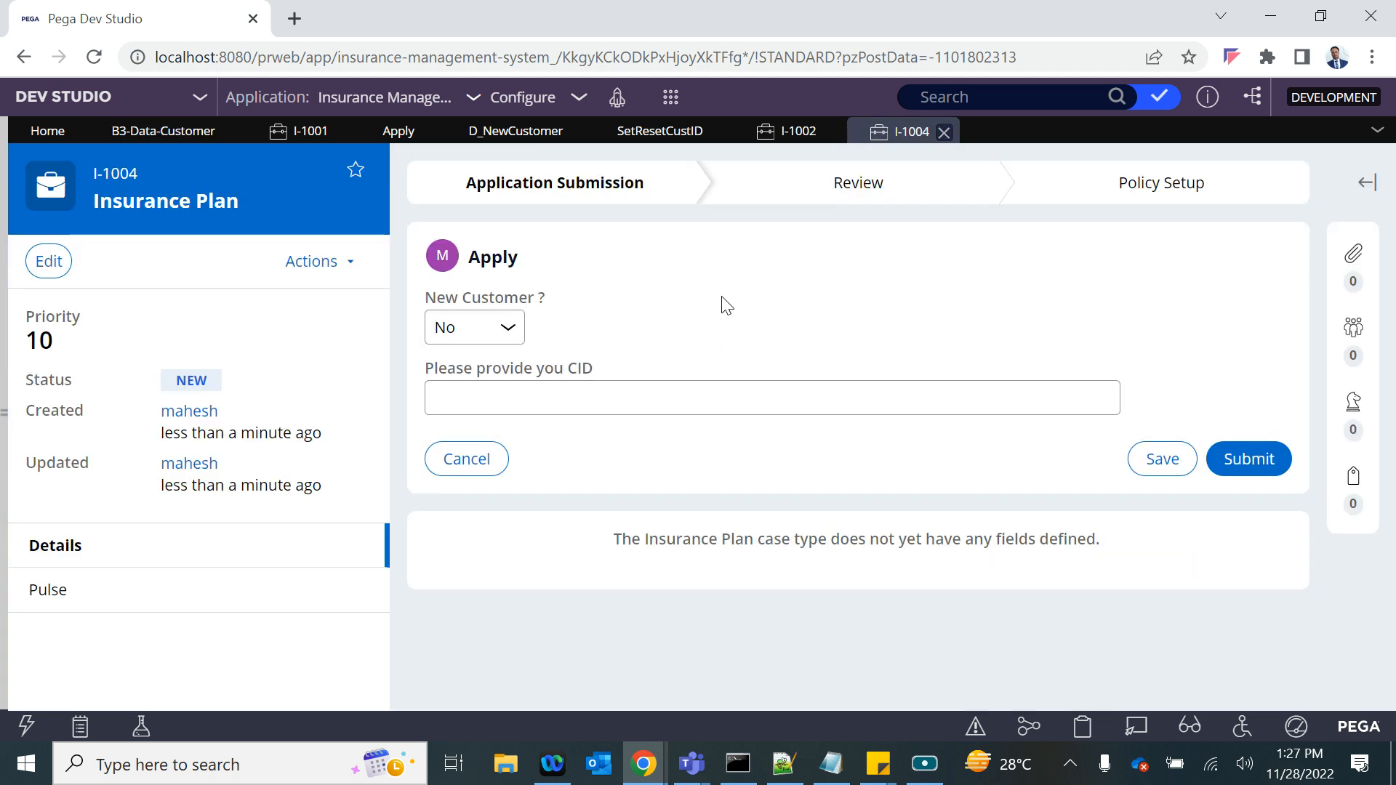
{"action": "left_click", "coordinate": [509, 407]}
{"action": "key", "text": "ctrl+v"}
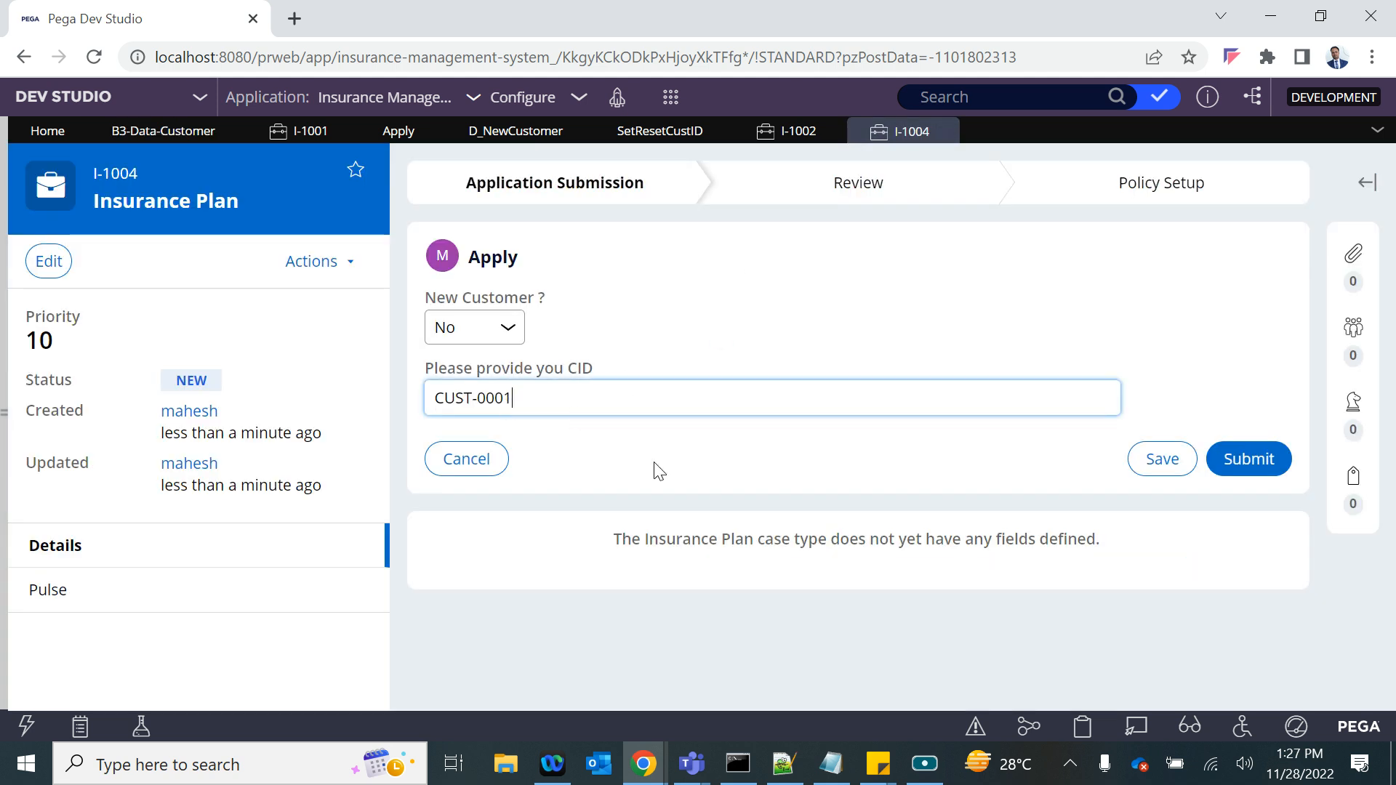
{"action": "left_click", "coordinate": [658, 469]}
- Set New Customer to Yes in case I-1004 and check the CID and the remaining customer detail fields for leftover data
{"action": "left_click", "coordinate": [473, 327]}
{"action": "left_click", "coordinate": [471, 374]}
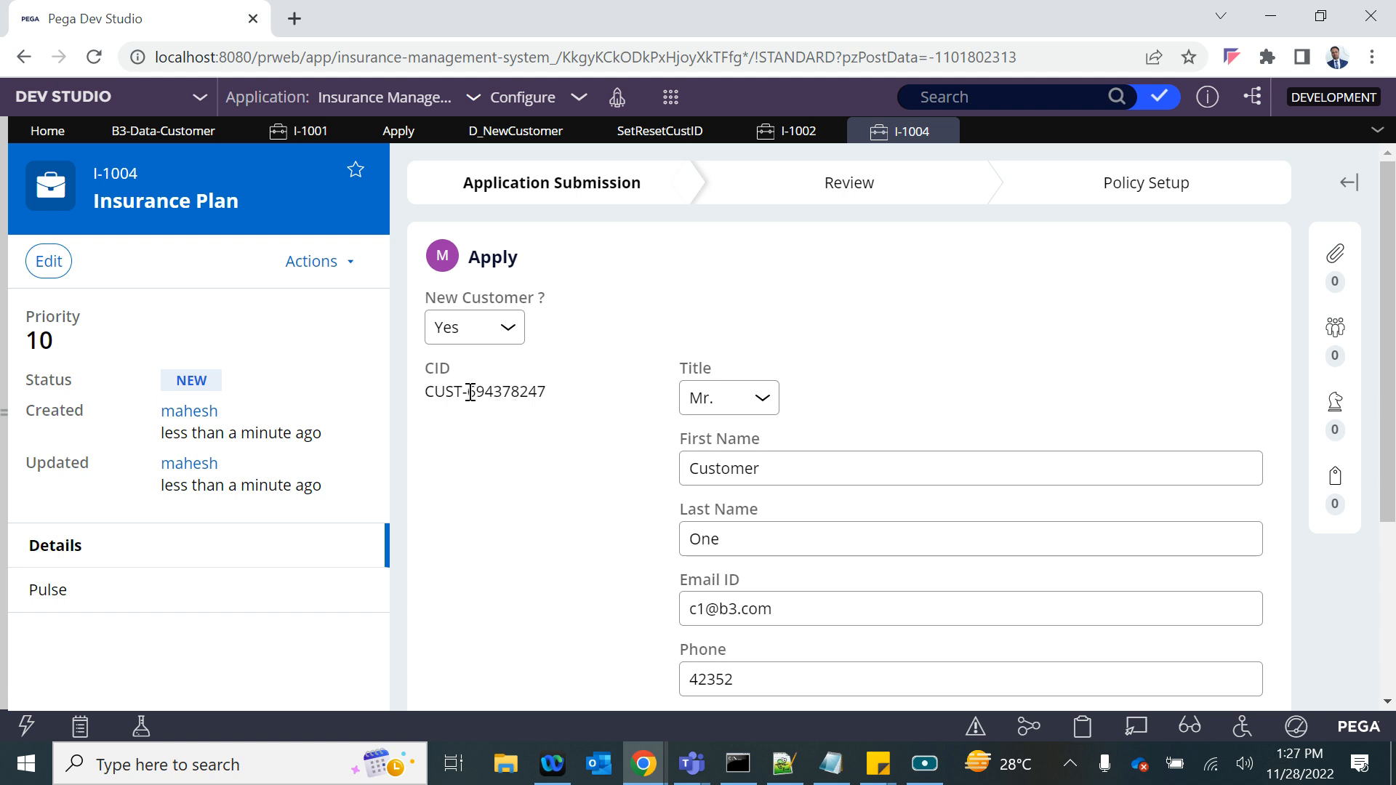
{"action": "left_click_drag", "start_coordinate": [470, 392], "coordinate": [511, 396]}
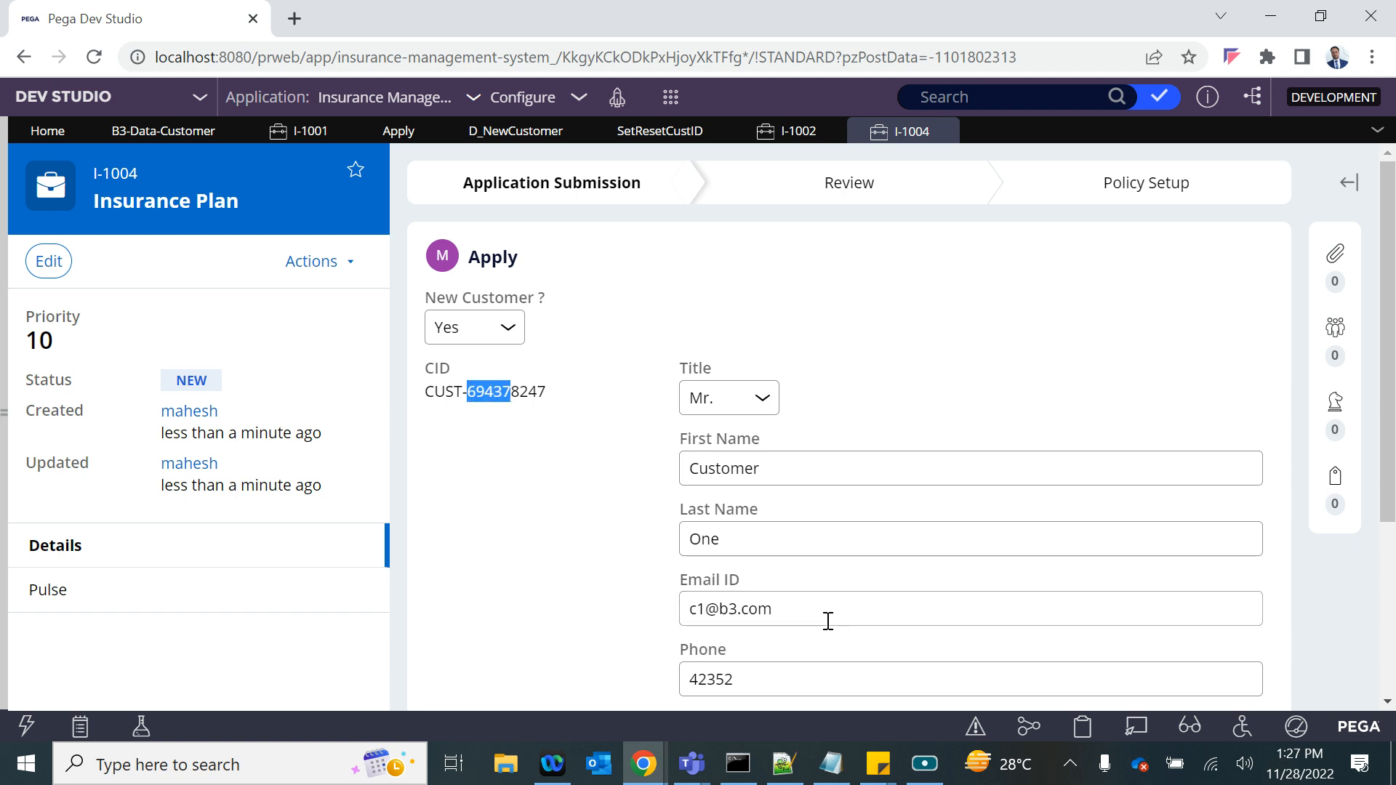
{"action": "scroll", "coordinate": [828, 621], "scroll_direction": "down", "scroll_amount": 2}
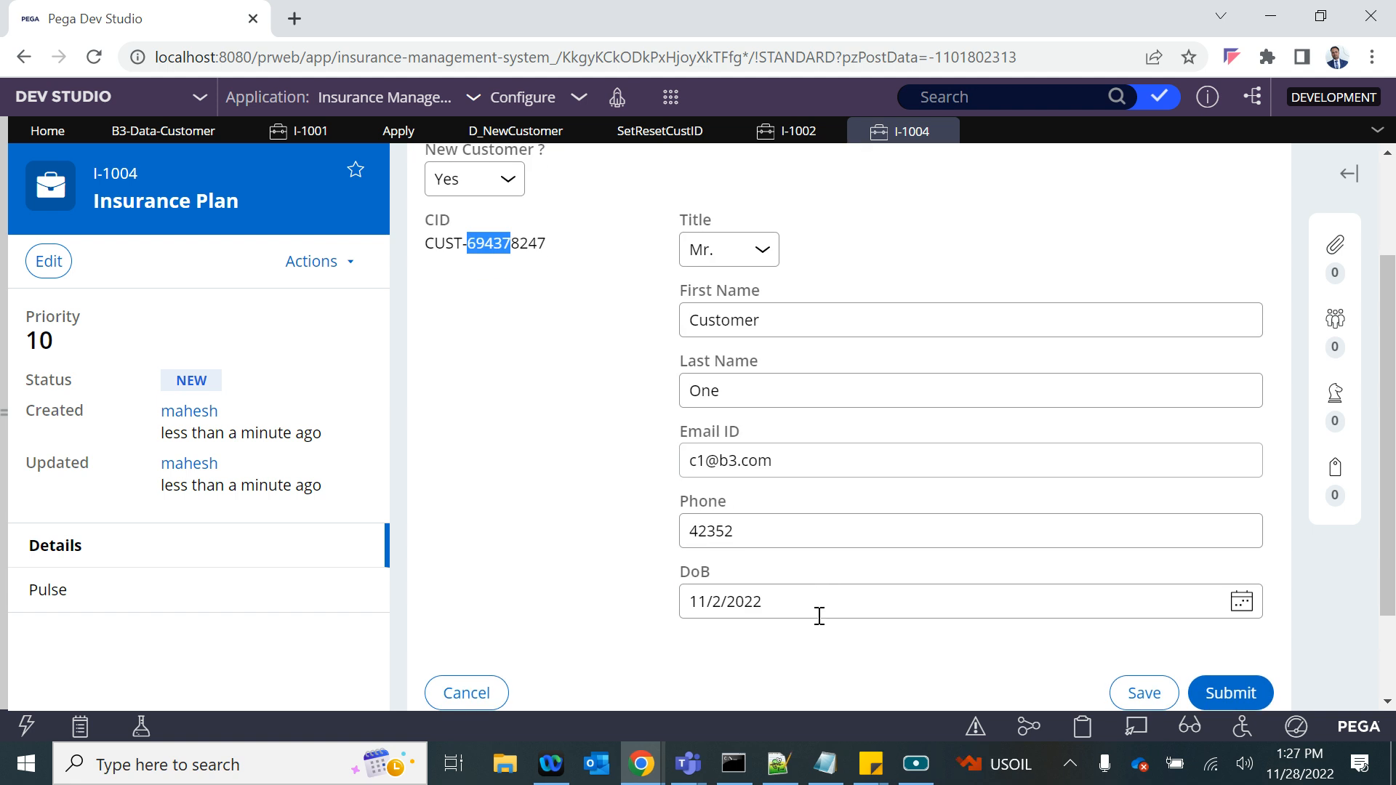
{"action": "scroll", "coordinate": [817, 615], "scroll_direction": "up", "scroll_amount": 2}
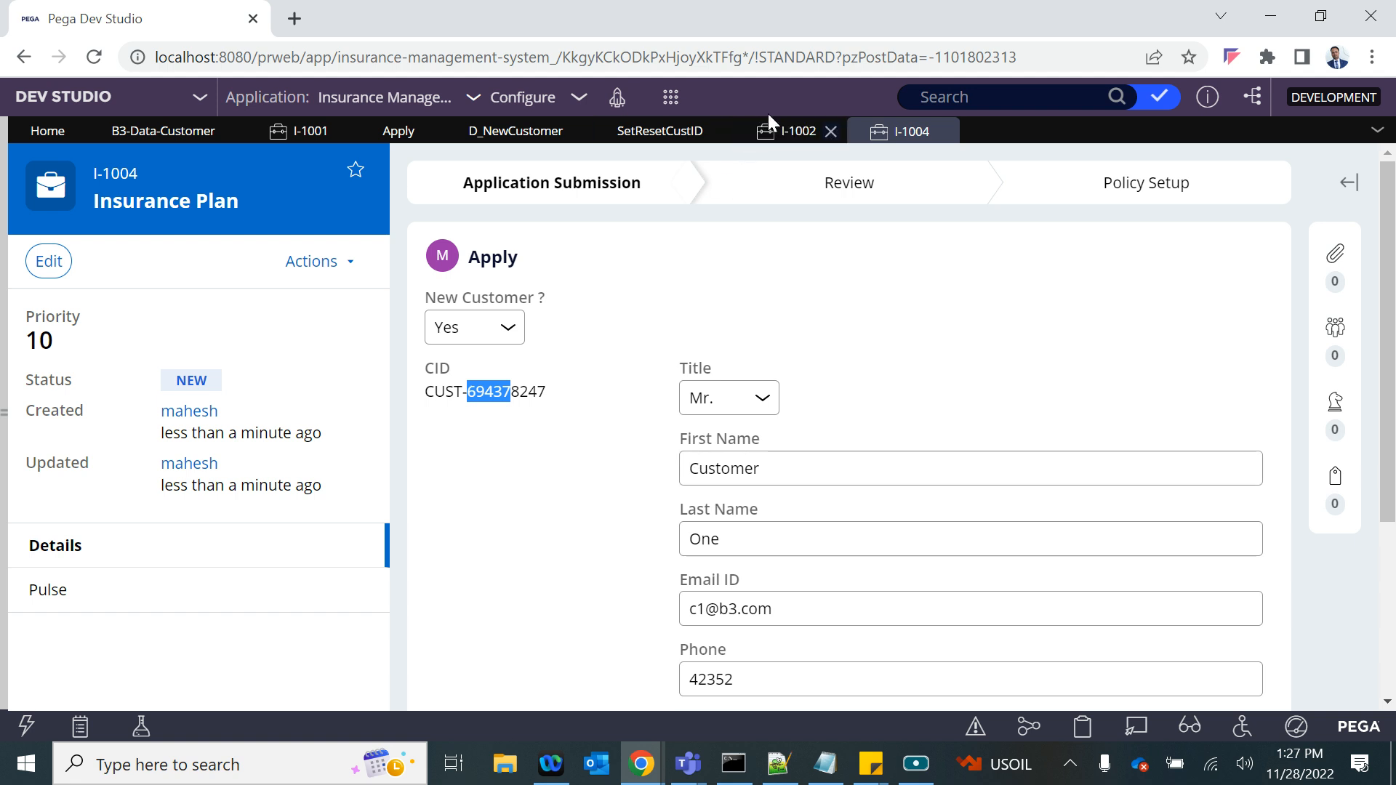
- In the SetResetCustID data transform, change the last row under Otherwise to Remove with the target .Customer
{"action": "left_click", "coordinate": [630, 133]}
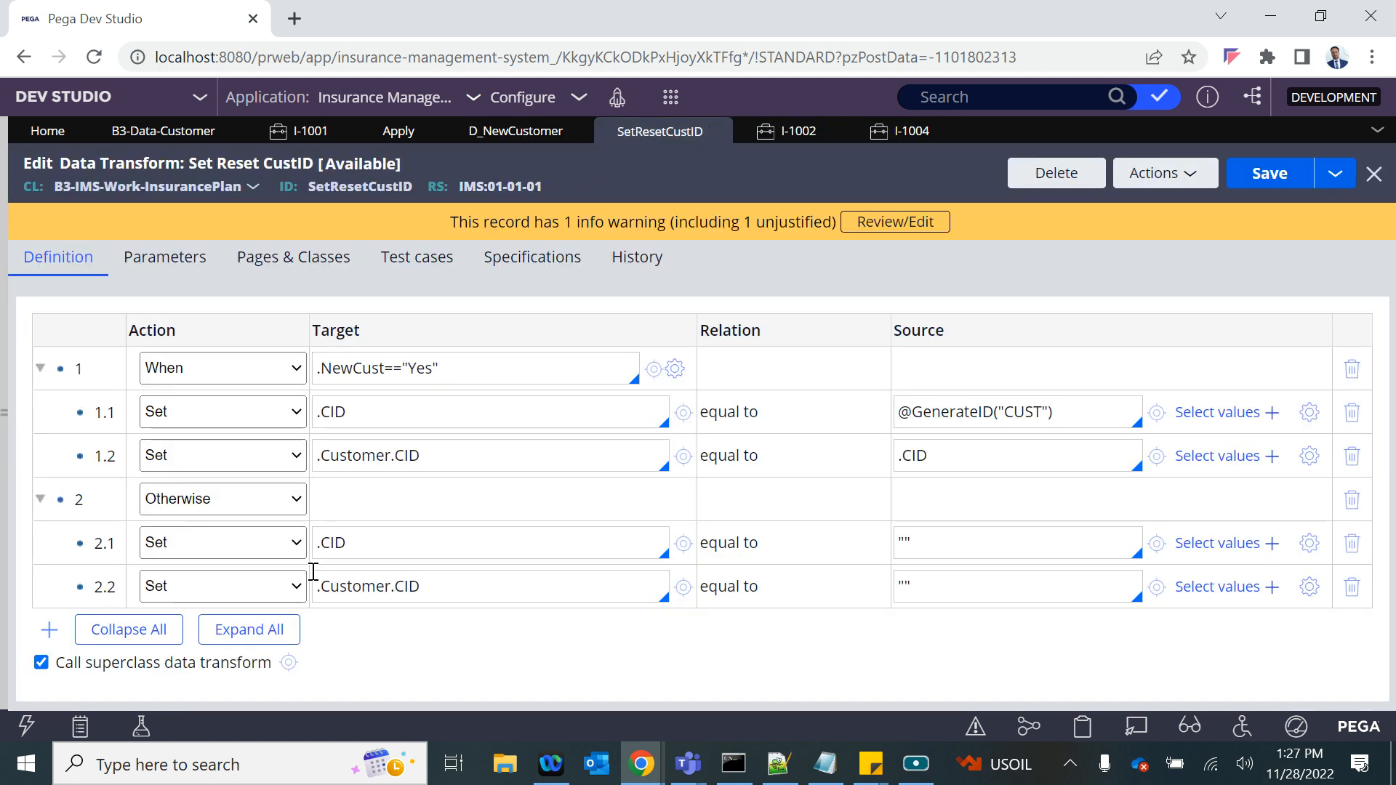
{"action": "left_click", "coordinate": [203, 585]}
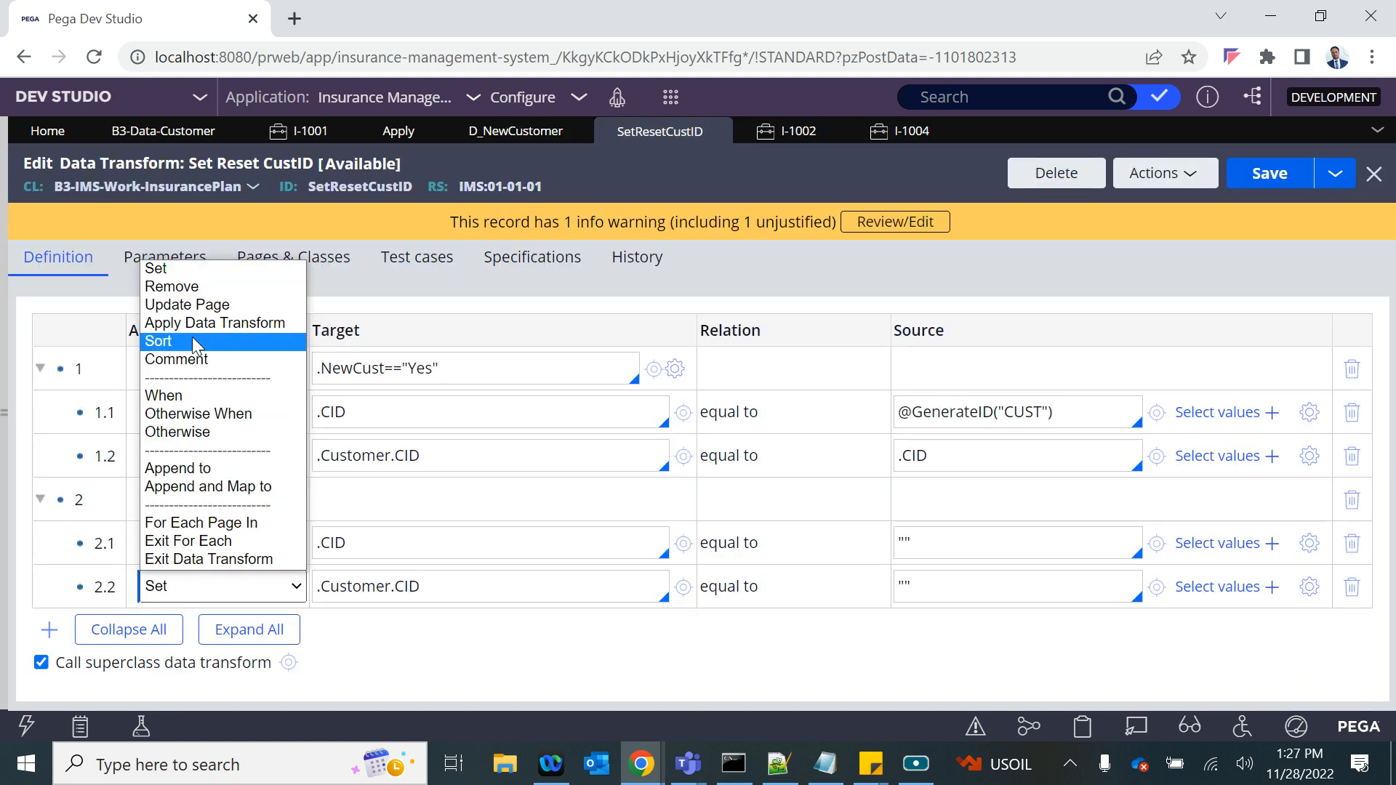
{"action": "left_click", "coordinate": [186, 287]}
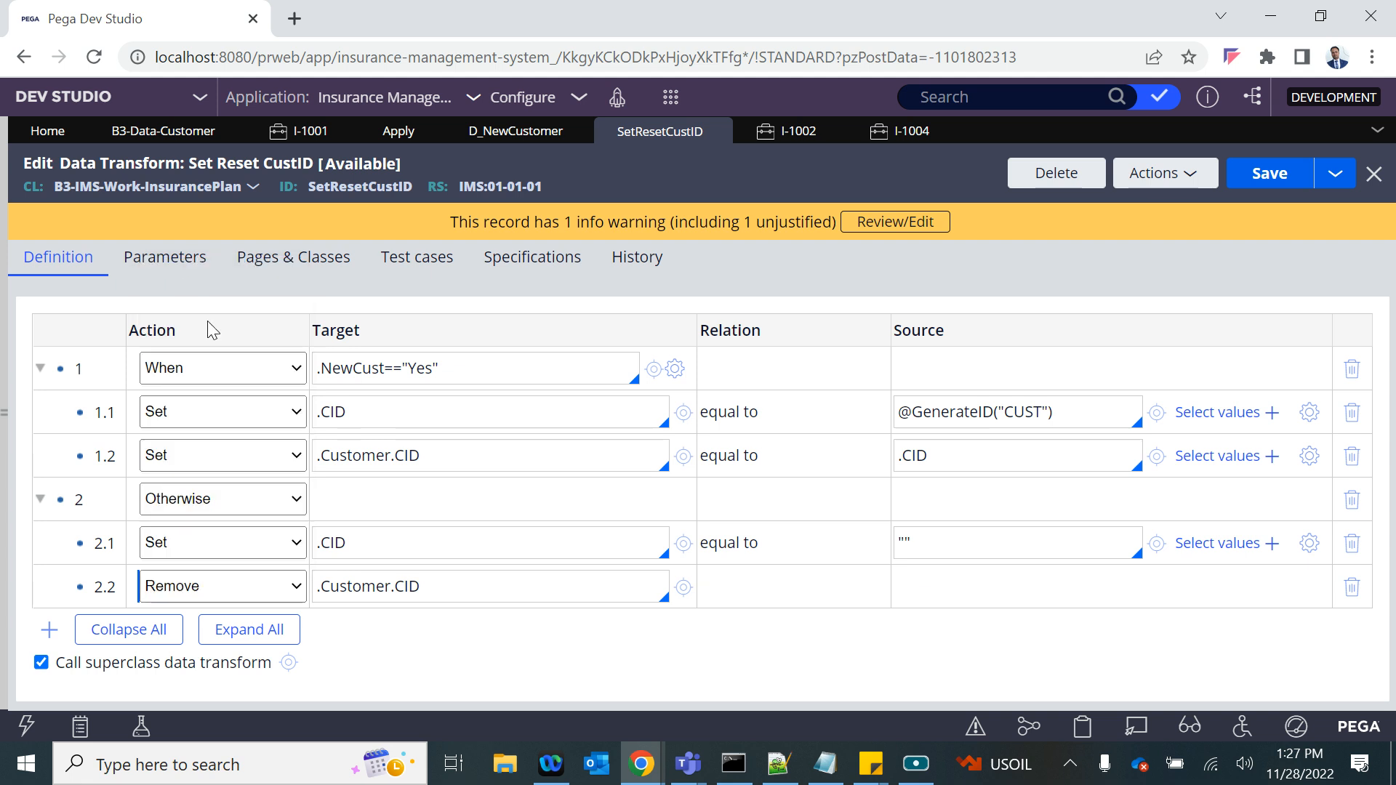
{"action": "left_click", "coordinate": [349, 587]}
{"action": "key", "text": "BackSpace"}
{"action": "key", "text": "BackSpace"}
{"action": "key", "text": "BackSpace"}
{"action": "key", "text": "BackSpace"}
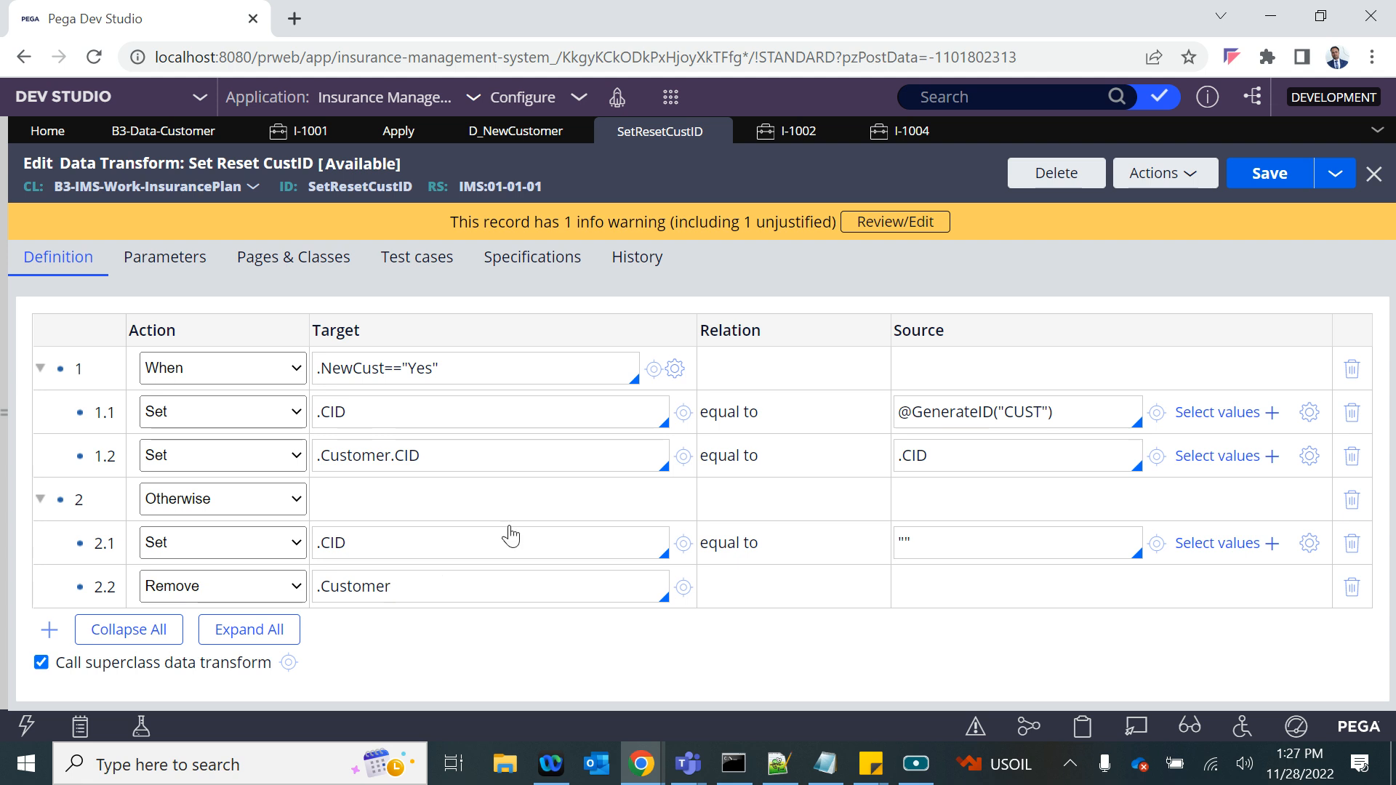
- Set New Customer to No in case I-1004 and begin entering a customer ID with "CUST"
{"action": "left_click", "coordinate": [893, 137]}
{"action": "left_click", "coordinate": [479, 338]}
{"action": "left_click", "coordinate": [447, 391]}
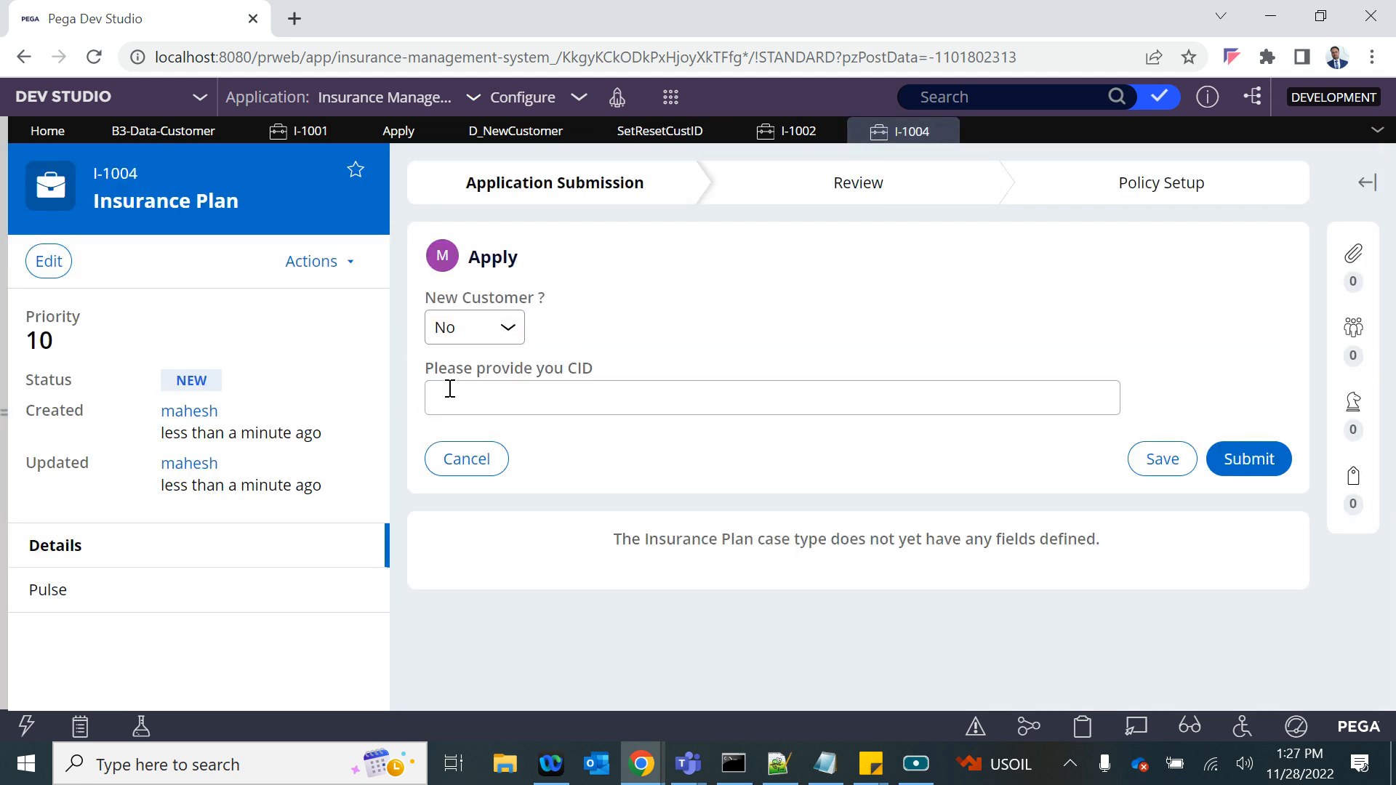
{"action": "left_click", "coordinate": [473, 406]}
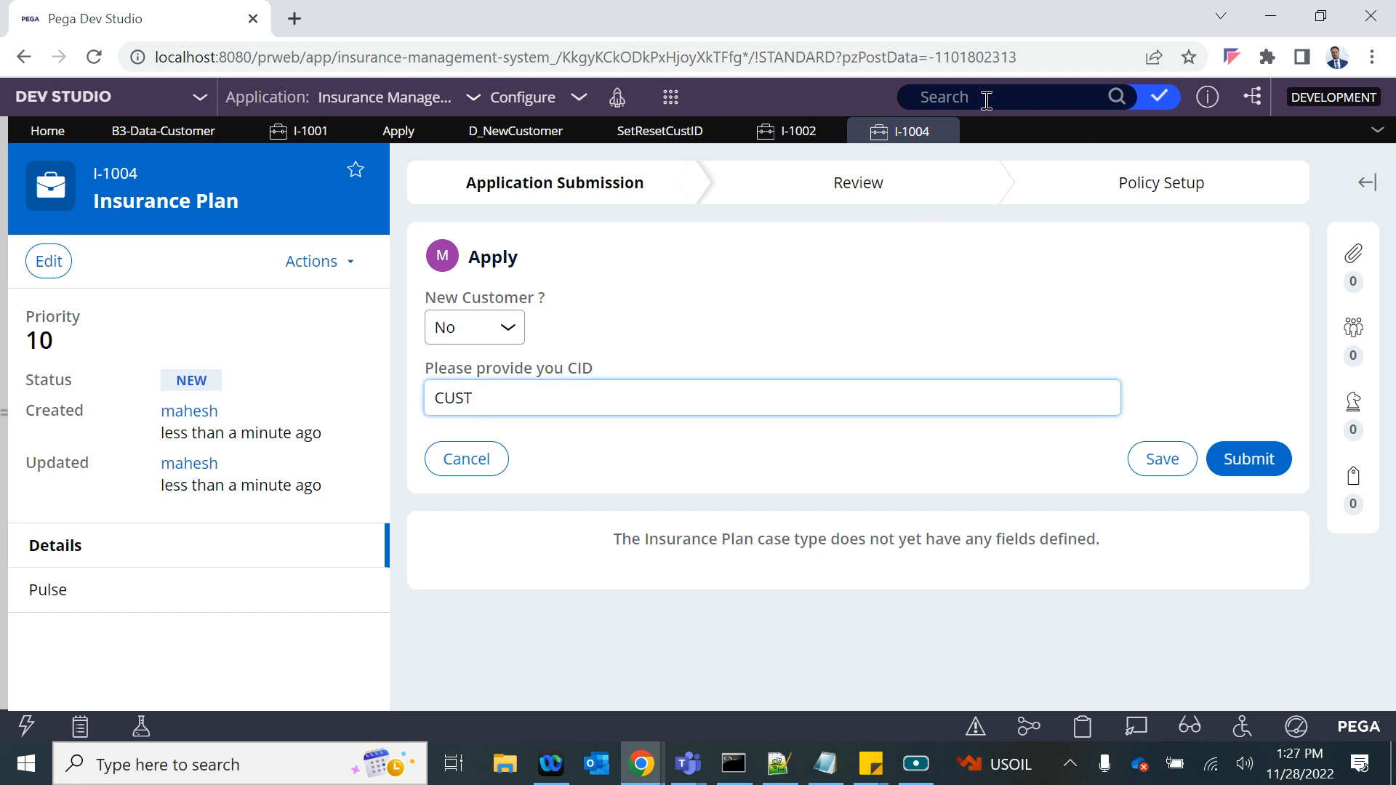
- Add a Remove row for .Customer as the first action under the When condition in SetResetCustID, and save the rule
{"action": "left_click", "coordinate": [800, 131]}
{"action": "left_click", "coordinate": [665, 131]}
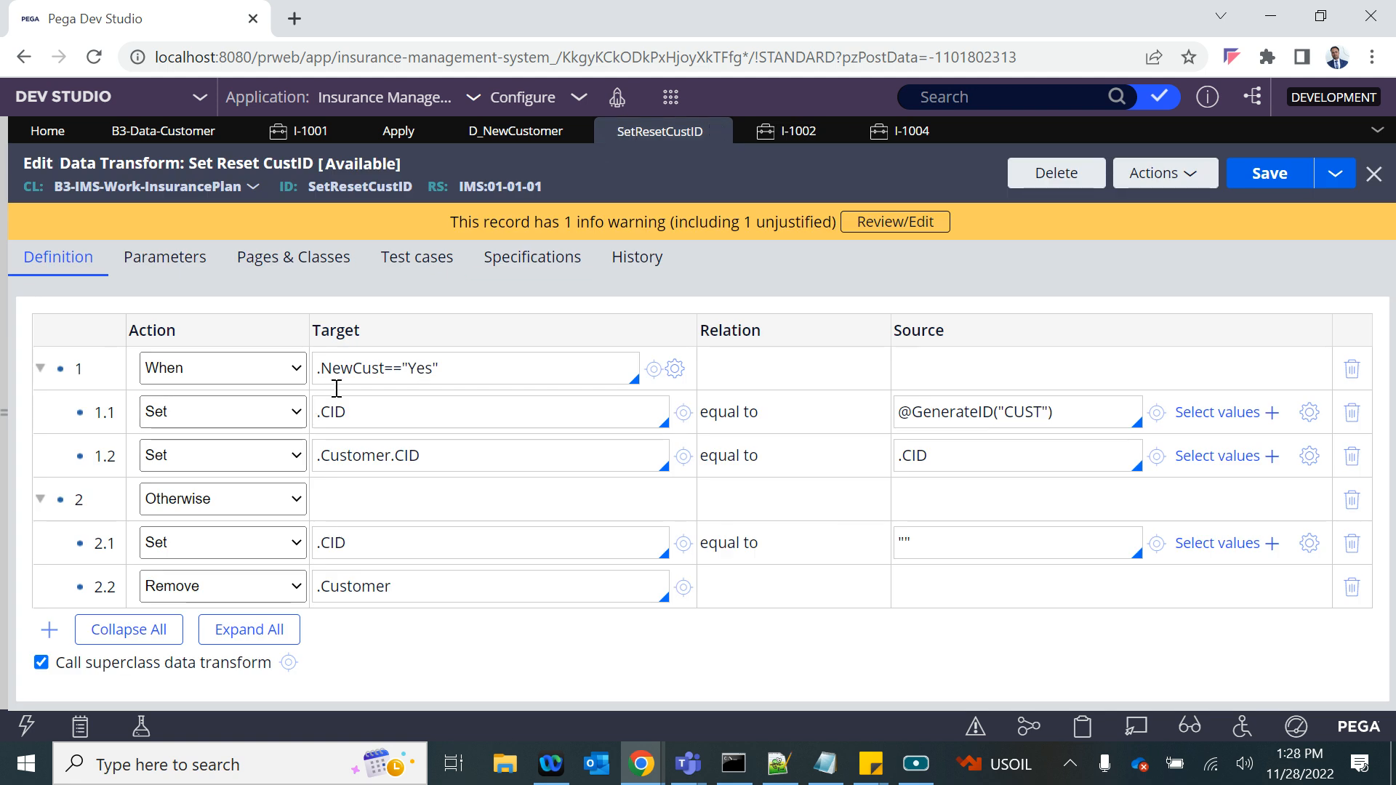
{"action": "right_click", "coordinate": [108, 411]}
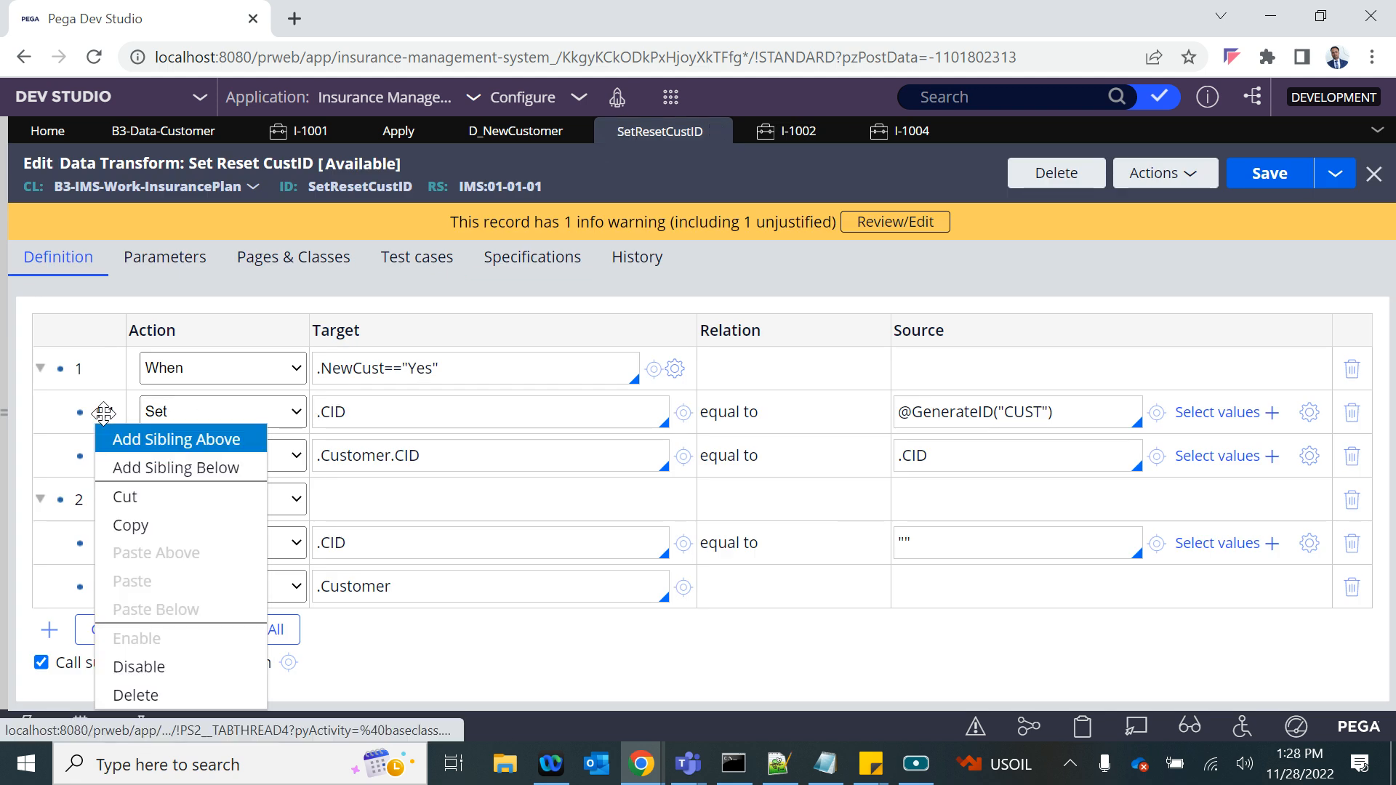
{"action": "left_click", "coordinate": [134, 450]}
{"action": "left_click", "coordinate": [227, 407]}
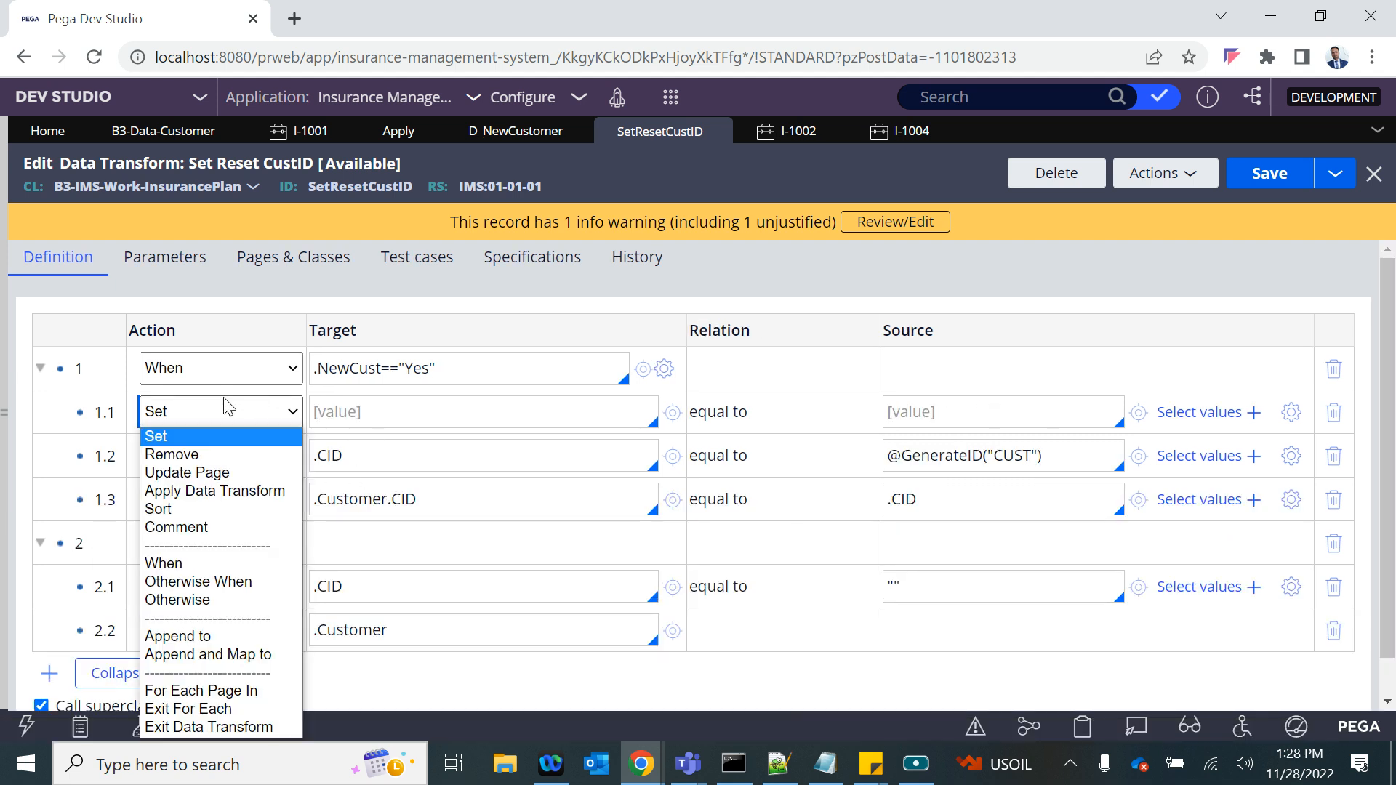
{"action": "left_click", "coordinate": [171, 455]}
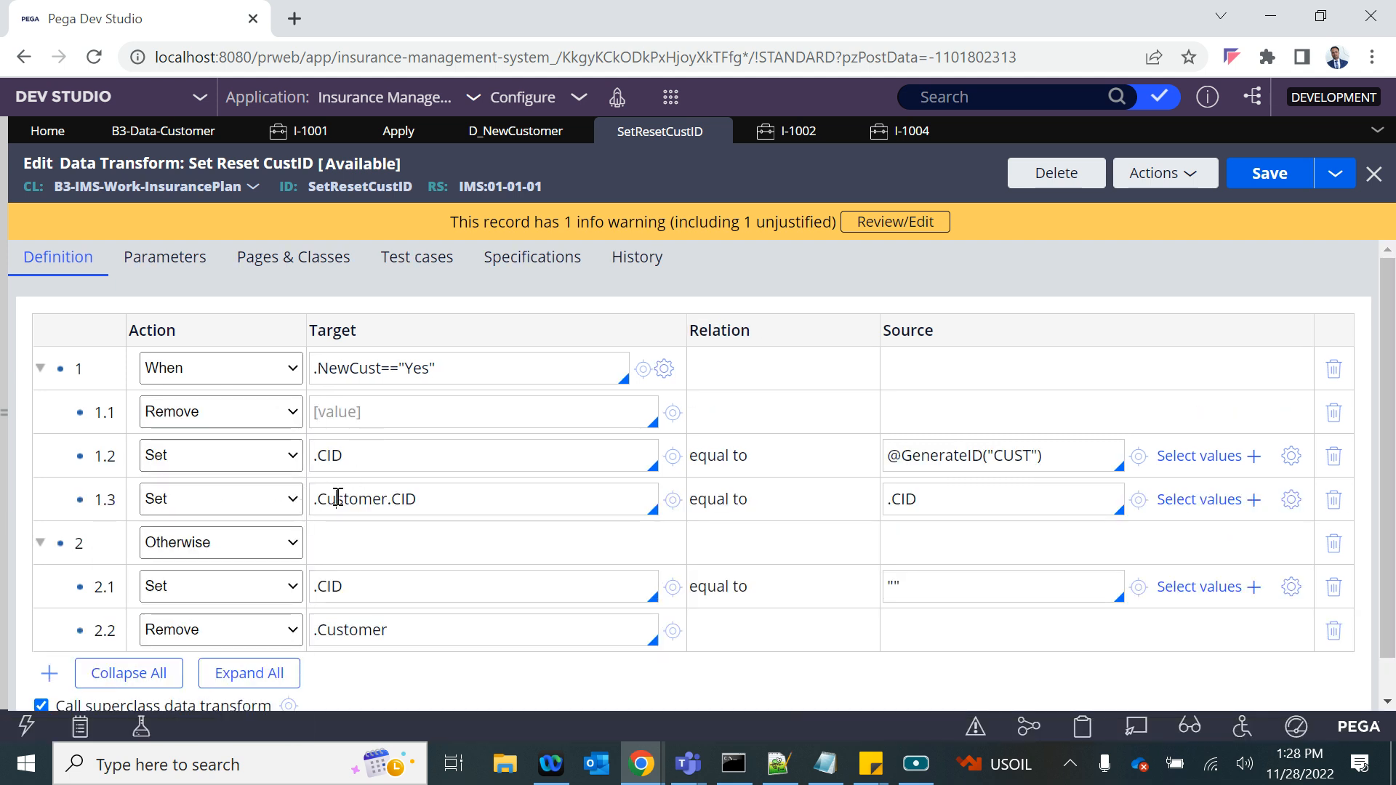
{"action": "left_click", "coordinate": [343, 409]}
{"action": "type", "text": "."}
{"action": "key", "text": "Down"}
{"action": "key", "text": "Down"}
{"action": "key", "text": "Return"}
{"action": "left_click", "coordinate": [1269, 162]}
{"action": "left_click_drag", "start_coordinate": [269, 432], "coordinate": [757, 186]}
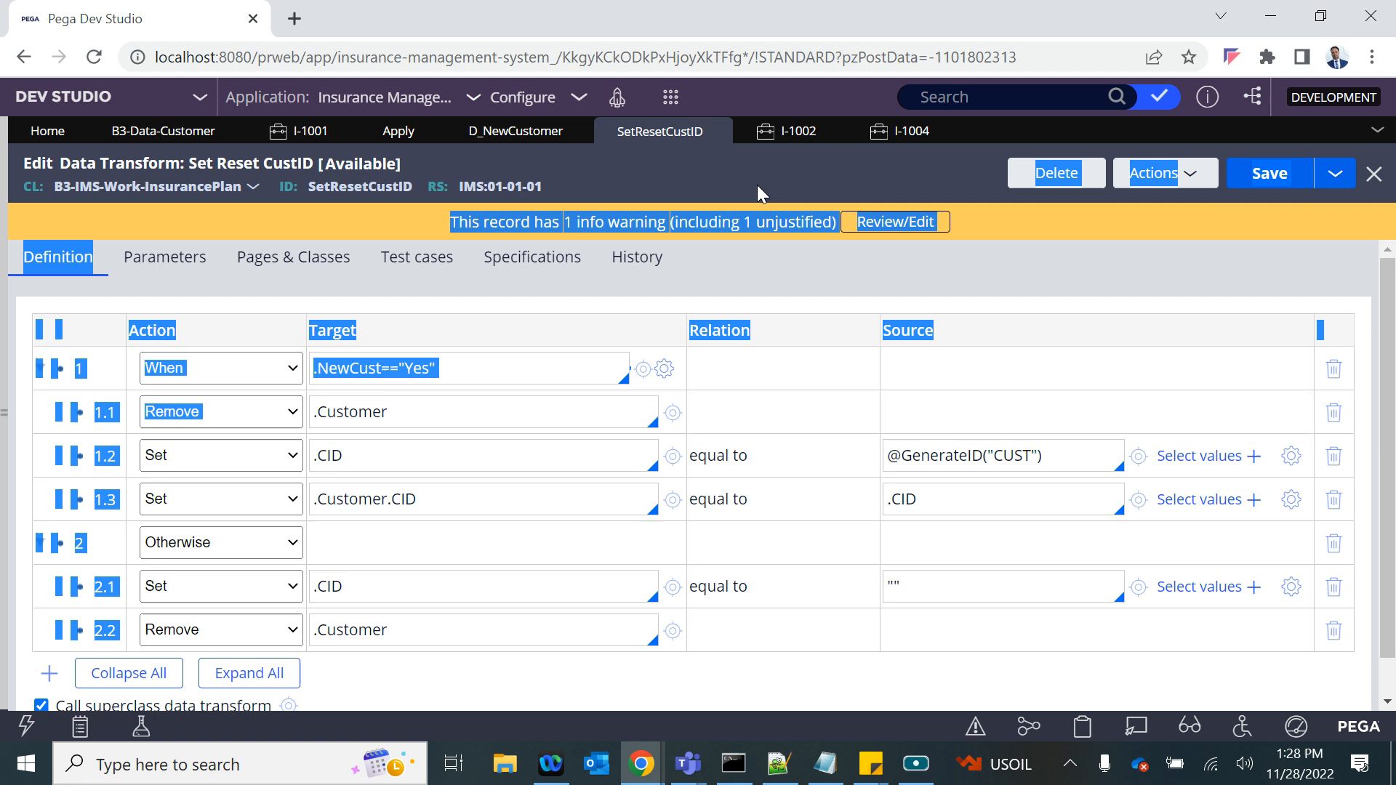
{"action": "left_click_drag", "start_coordinate": [904, 143], "coordinate": [906, 134]}
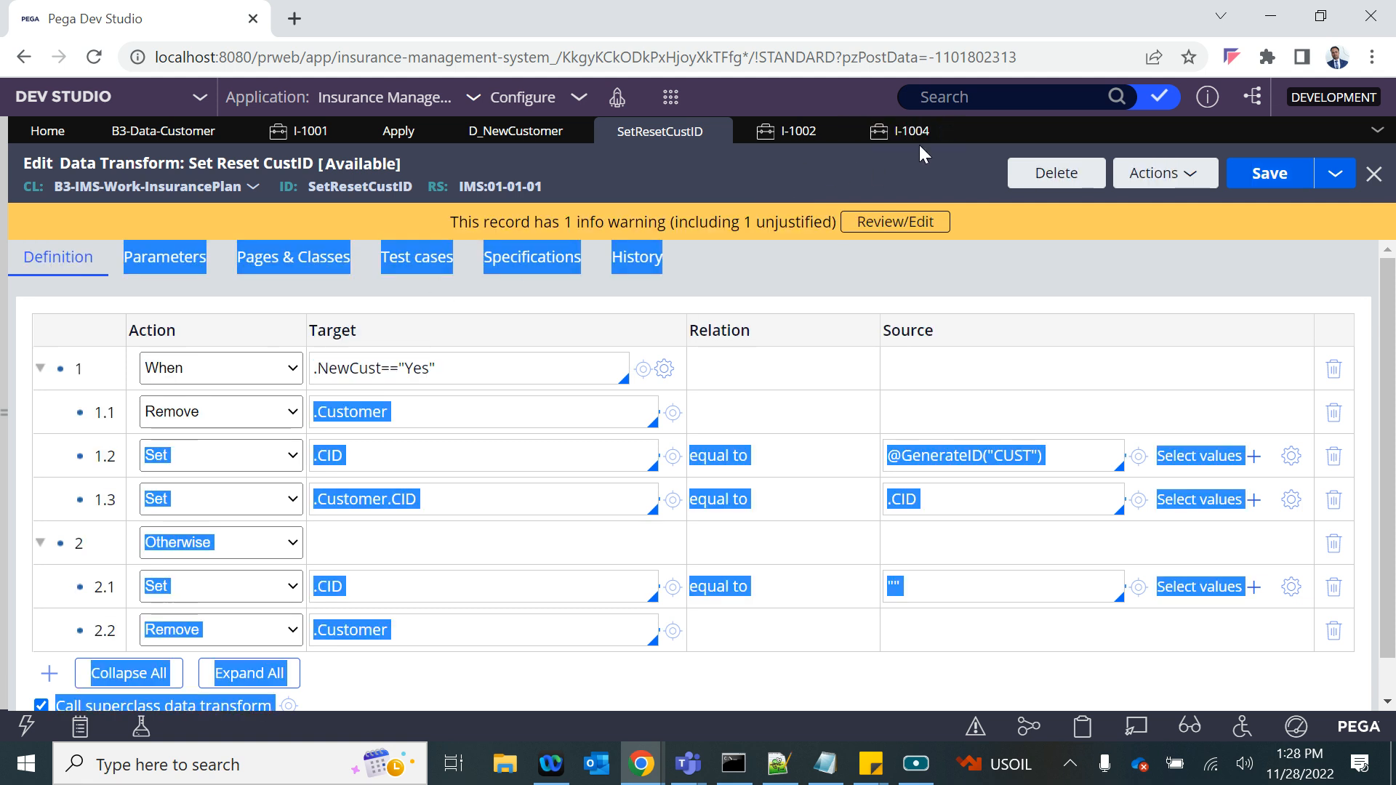
{"action": "left_click", "coordinate": [886, 164]}
- Retest case I-1004 by switching New Customer to Yes and back to No, checking the customer fields
{"action": "left_click", "coordinate": [915, 133]}
{"action": "left_click", "coordinate": [486, 331]}
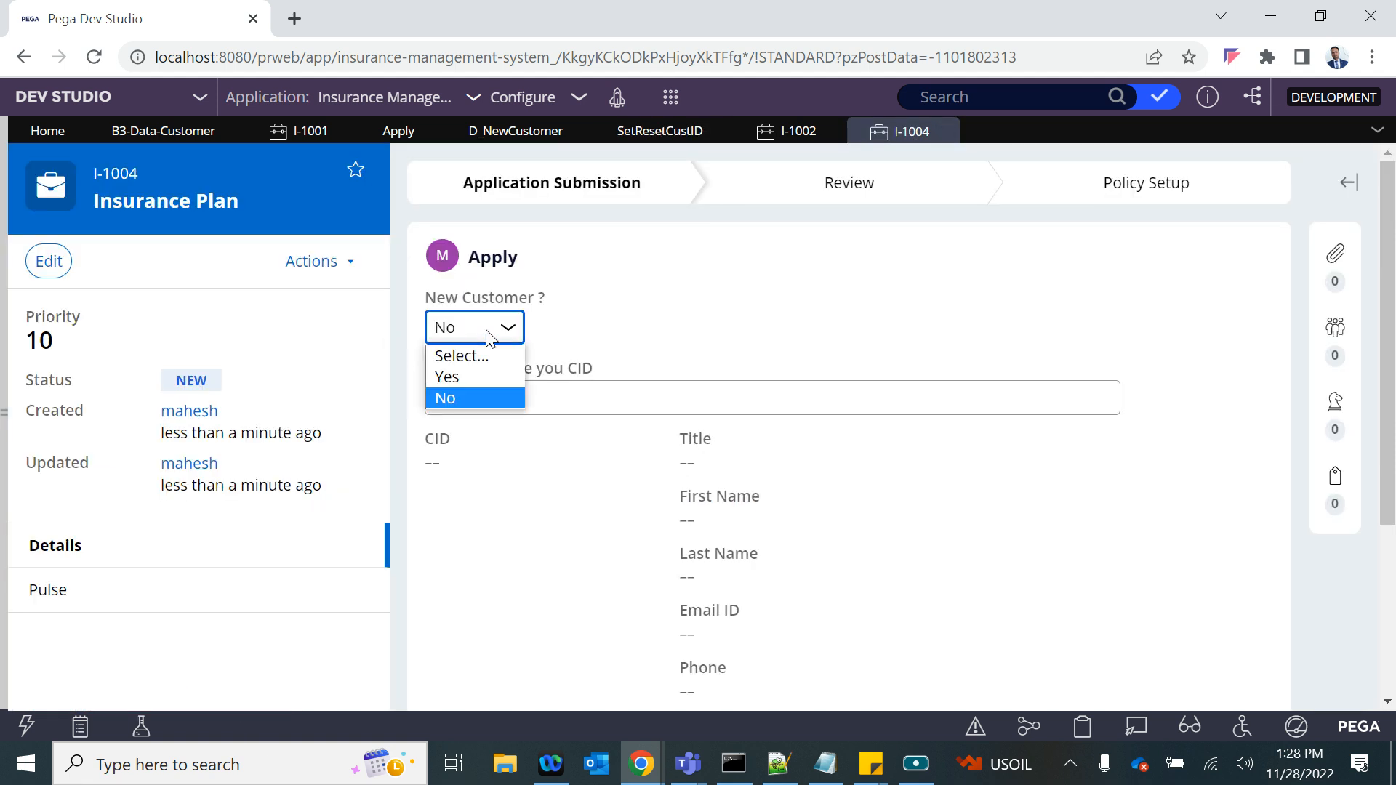
{"action": "left_click", "coordinate": [482, 371]}
{"action": "left_click", "coordinate": [562, 416]}
{"action": "left_click", "coordinate": [476, 328]}
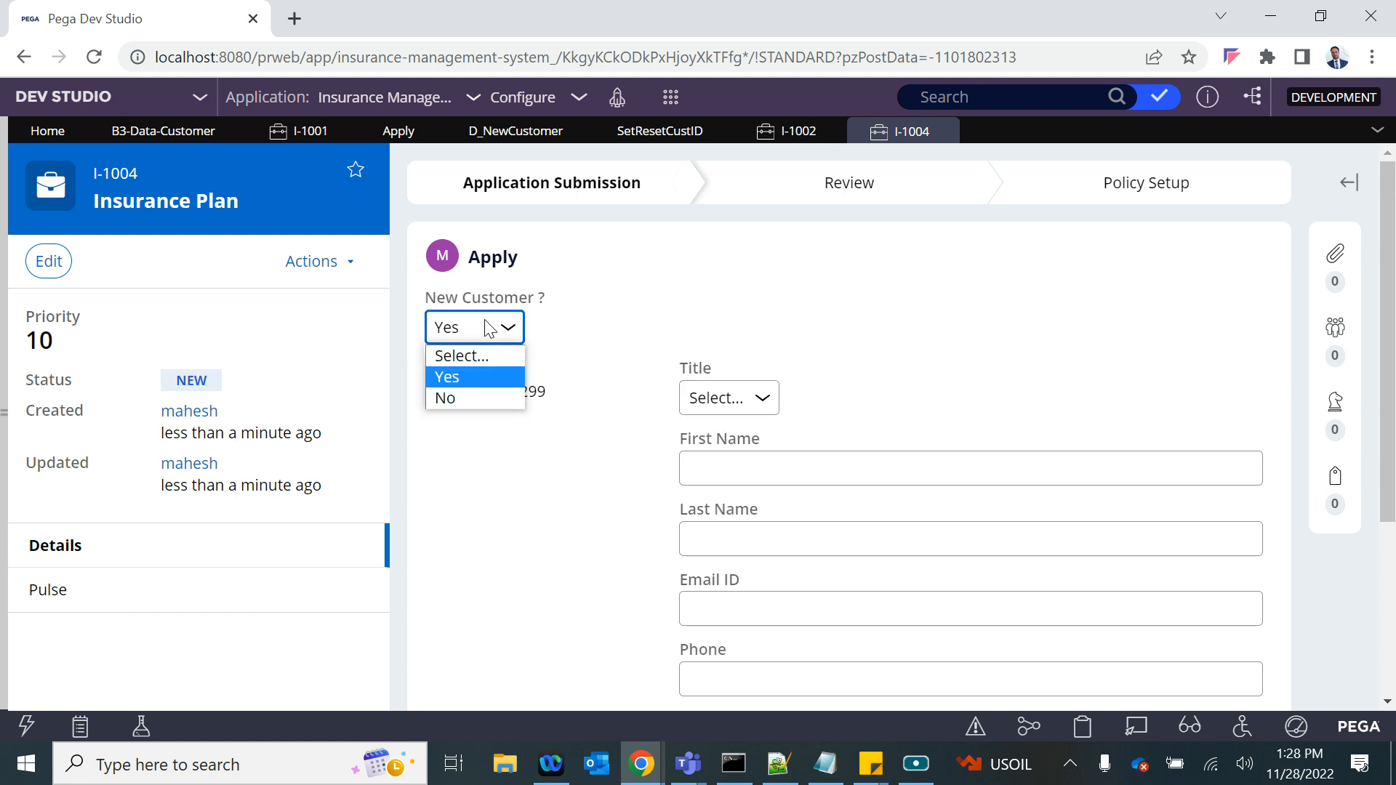
{"action": "left_click", "coordinate": [454, 397]}
- Enter the copied CID in case I-1004 and switch New Customer to Yes to check the reset of the customer fields
{"action": "left_click", "coordinate": [451, 398]}
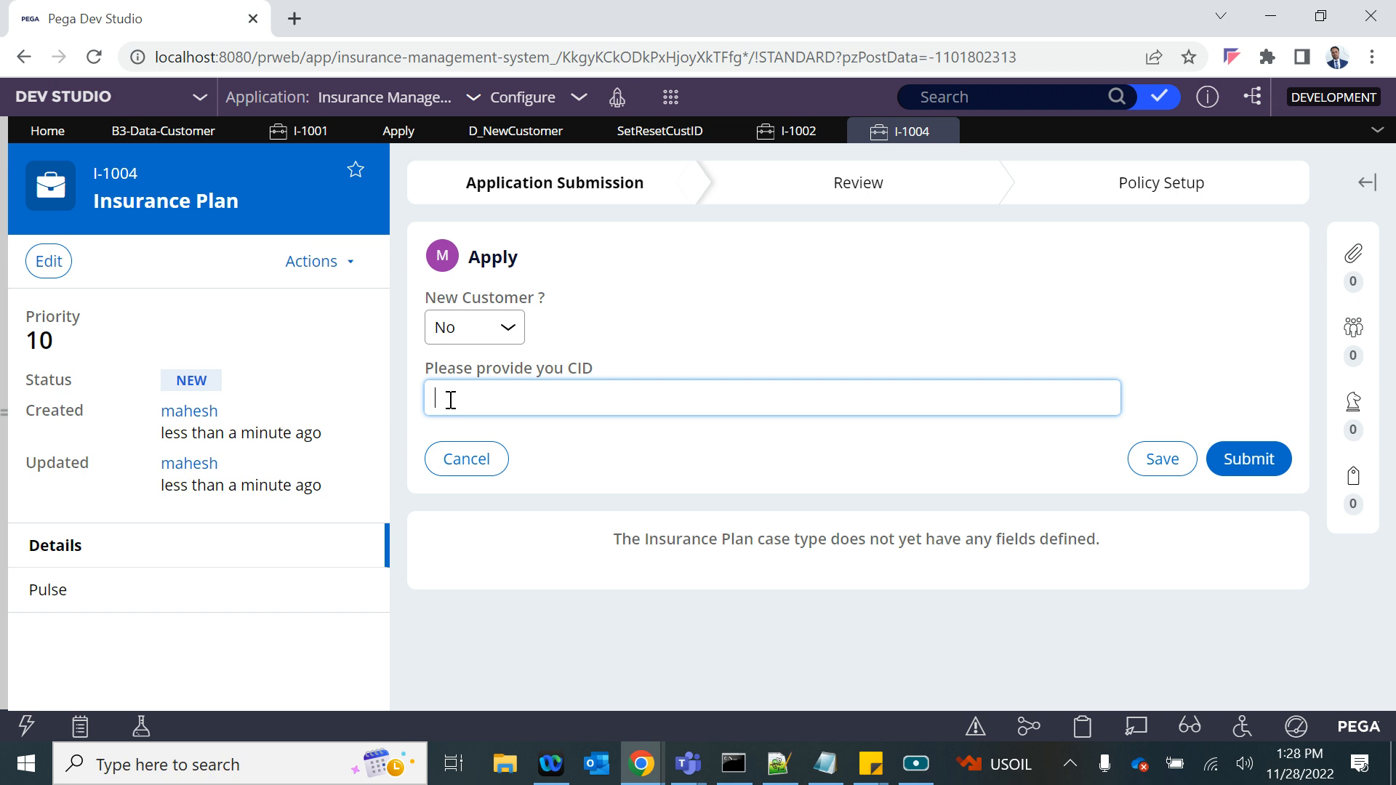
{"action": "type", "text": "CUST-0001"}
{"action": "left_click", "coordinate": [694, 344]}
{"action": "left_click", "coordinate": [474, 327]}
{"action": "left_click", "coordinate": [463, 374]}
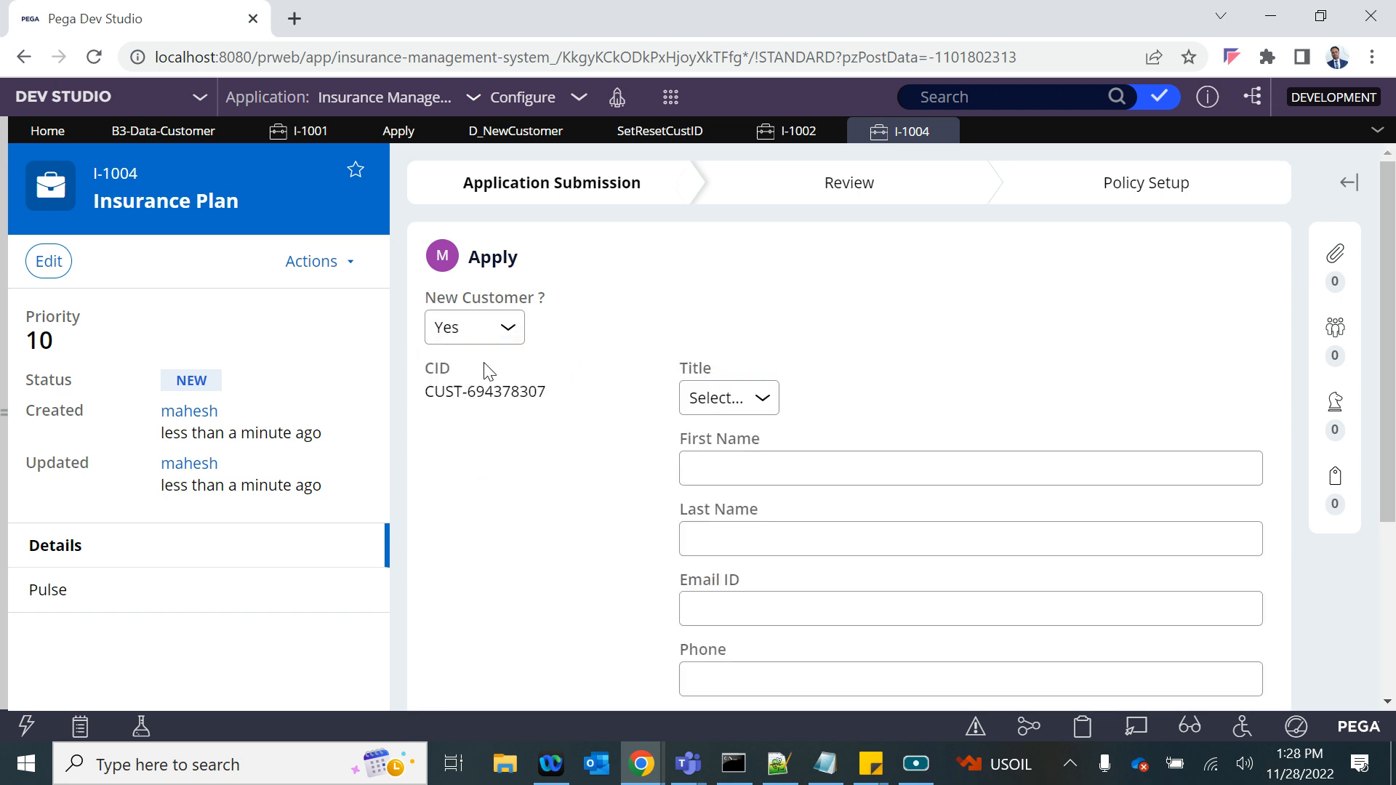
- Repeat the reset test: set New Customer to No, load the customer by the copied CID, and switch back to Yes
{"action": "left_click", "coordinate": [488, 327]}
{"action": "left_click", "coordinate": [478, 394]}
{"action": "left_click", "coordinate": [560, 399]}
{"action": "type", "text": "CUST-0001"}
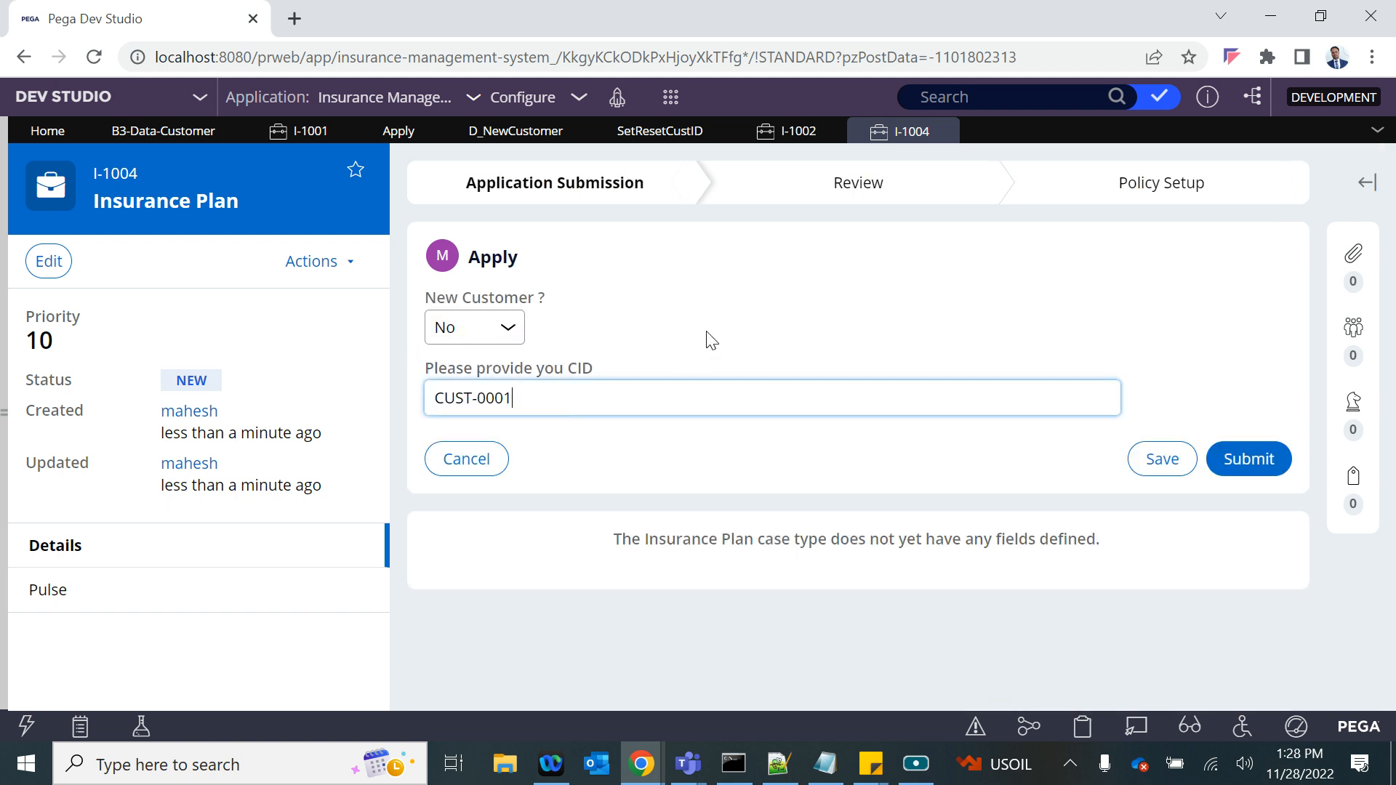
{"action": "left_click", "coordinate": [705, 331]}
{"action": "left_click", "coordinate": [482, 328]}
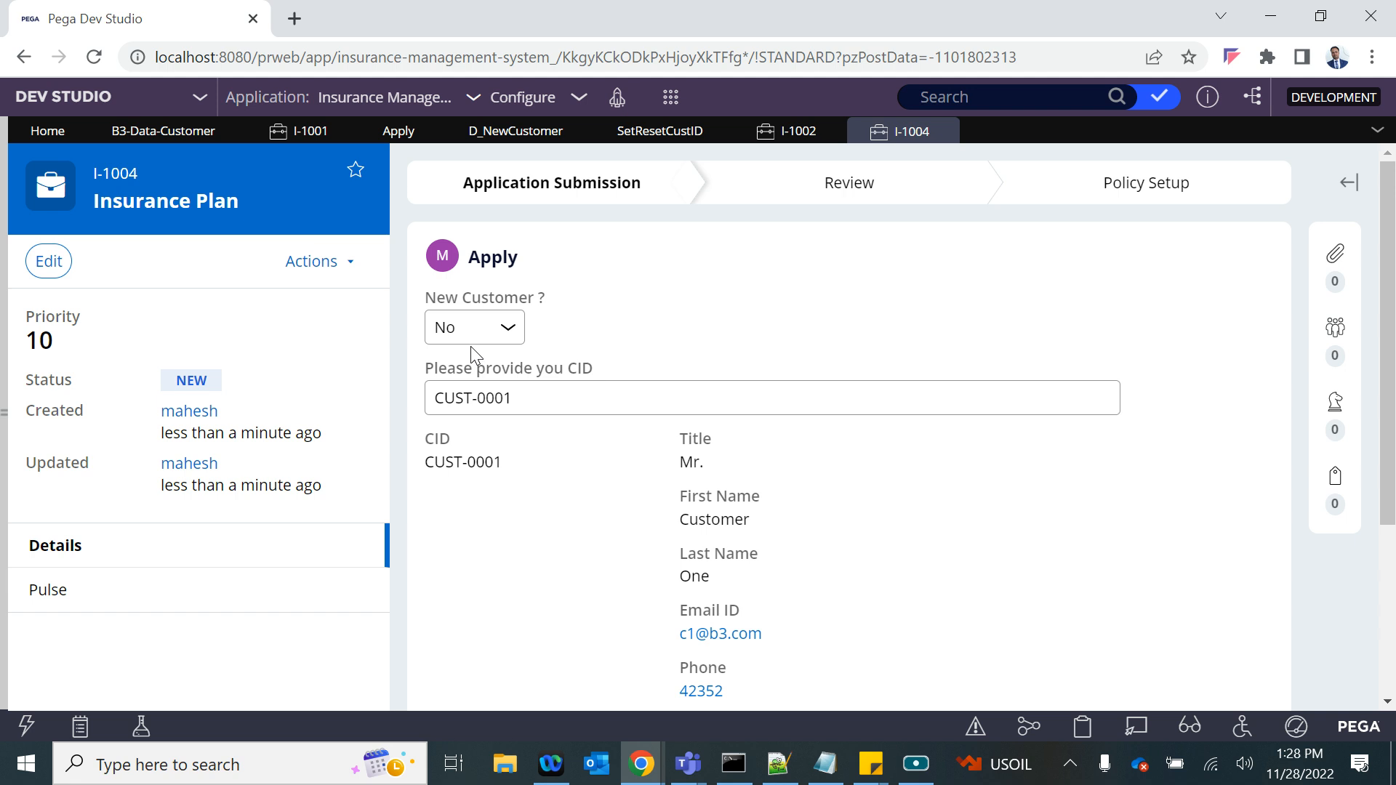
{"action": "left_click", "coordinate": [471, 340]}
{"action": "left_click", "coordinate": [468, 372]}
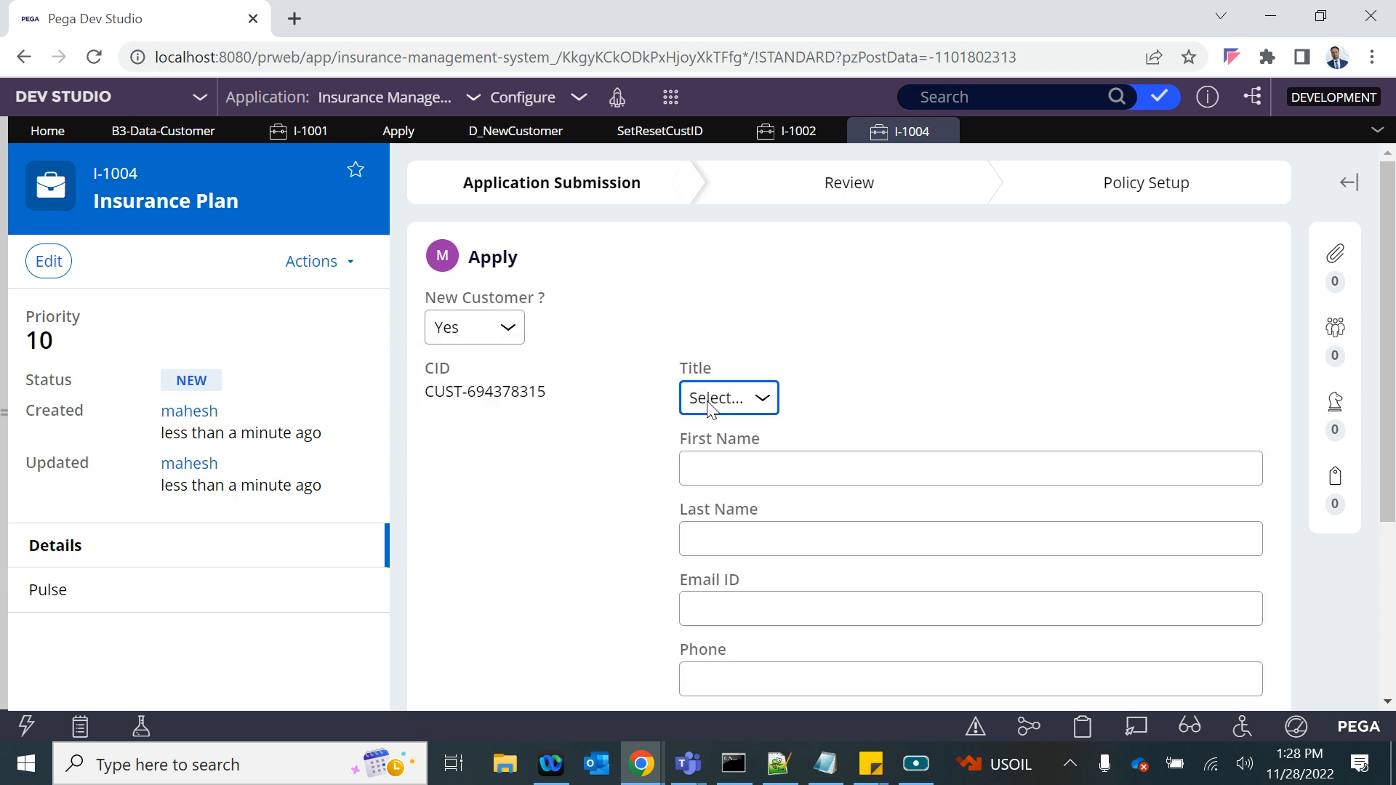
- Set the customer's Title to Mr. in case I-1004 and place the cursor in the First Name field
{"action": "left_click", "coordinate": [756, 399]}
{"action": "left_click", "coordinate": [713, 447]}
{"action": "left_click", "coordinate": [724, 469]}
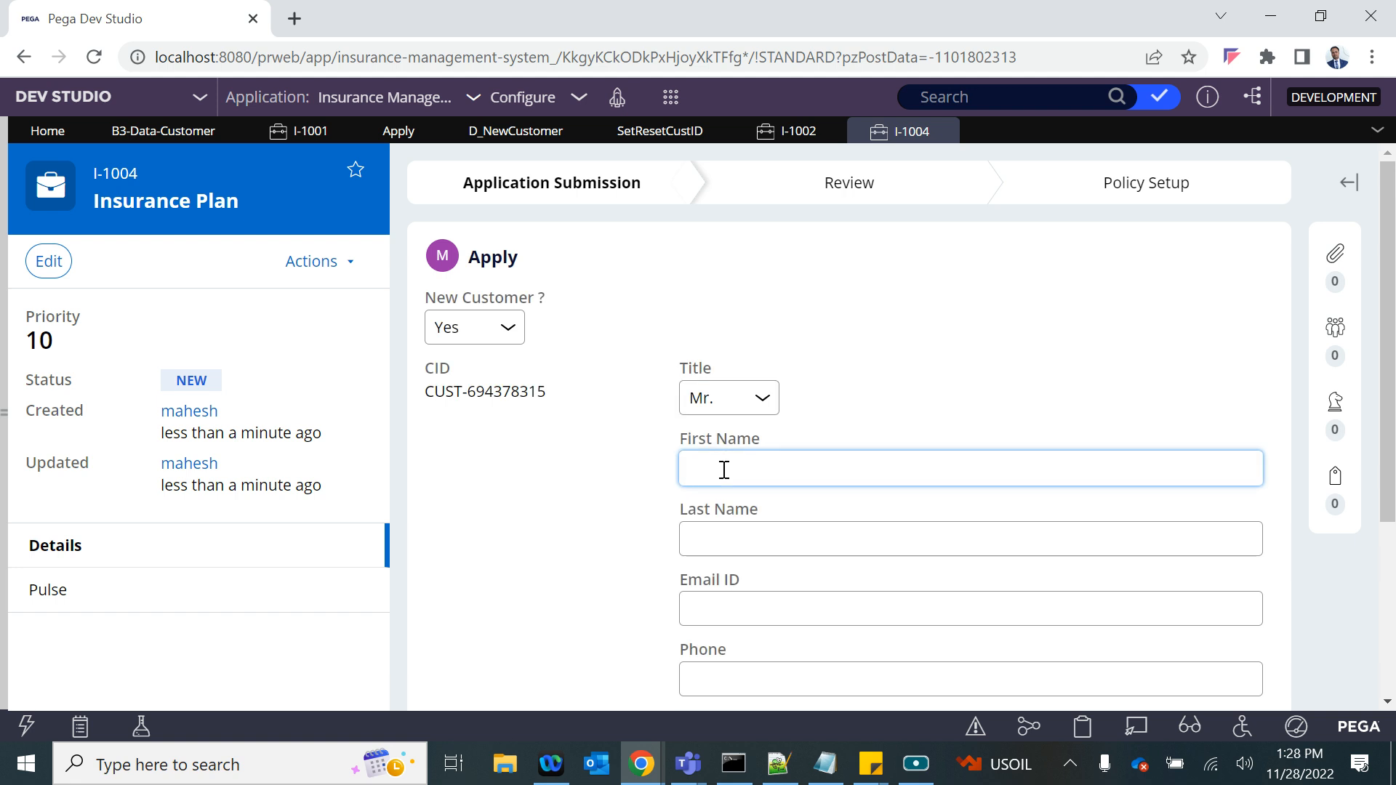
{"action": "scroll", "coordinate": [724, 468], "scroll_direction": "down", "scroll_amount": 1}
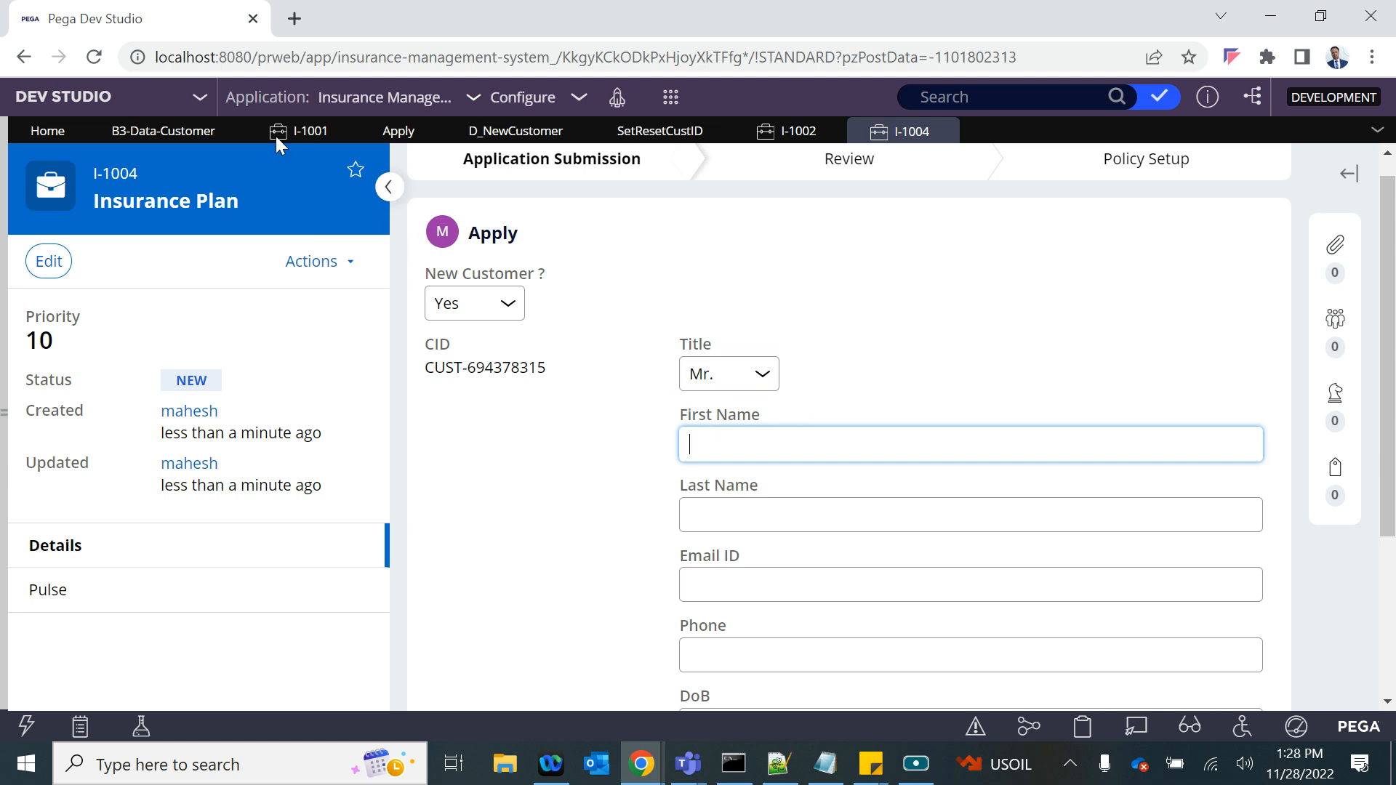
- Open the Apply flow action of the InsurancePlan class from its Process rules and hide the explorer
{"action": "left_click", "coordinate": [377, 138]}
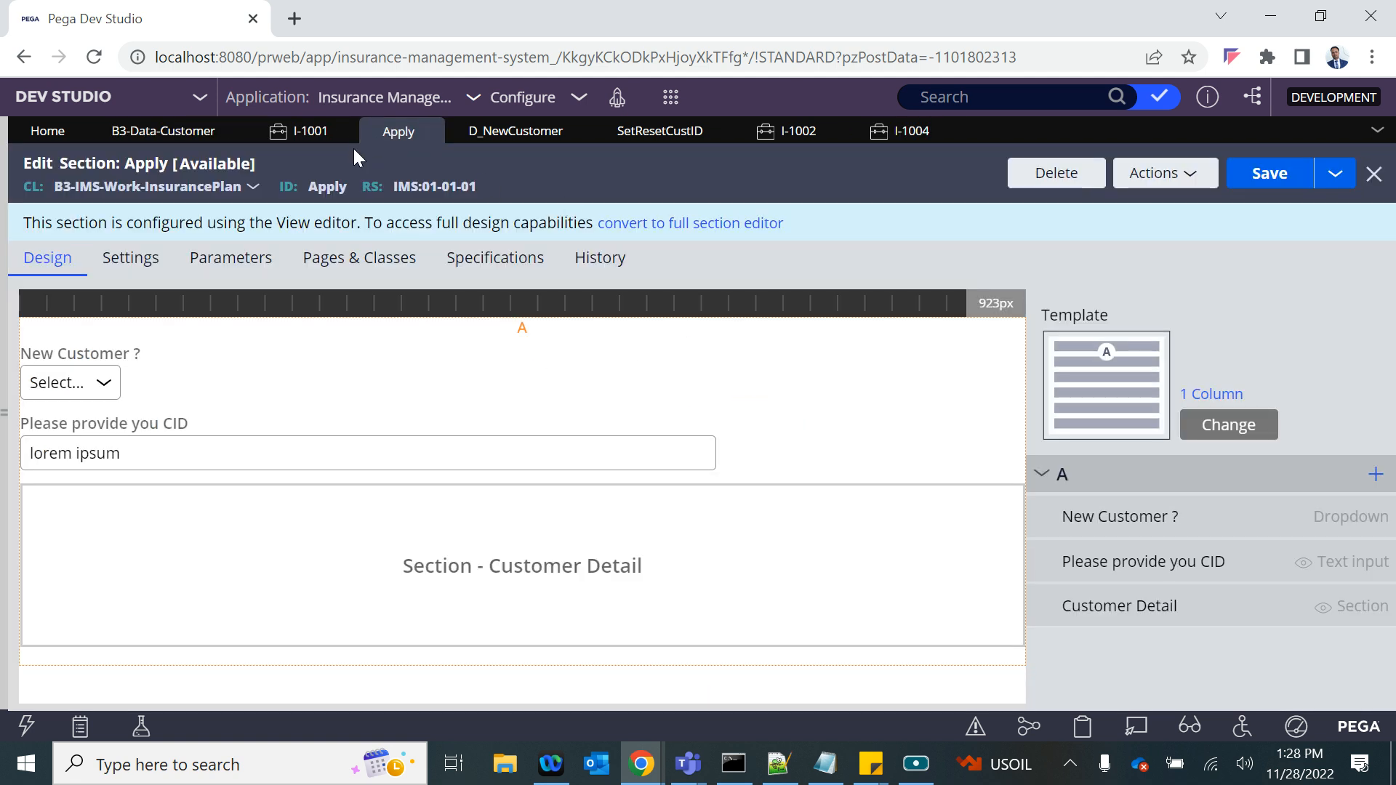
{"action": "mouse_move", "coordinate": [3, 401]}
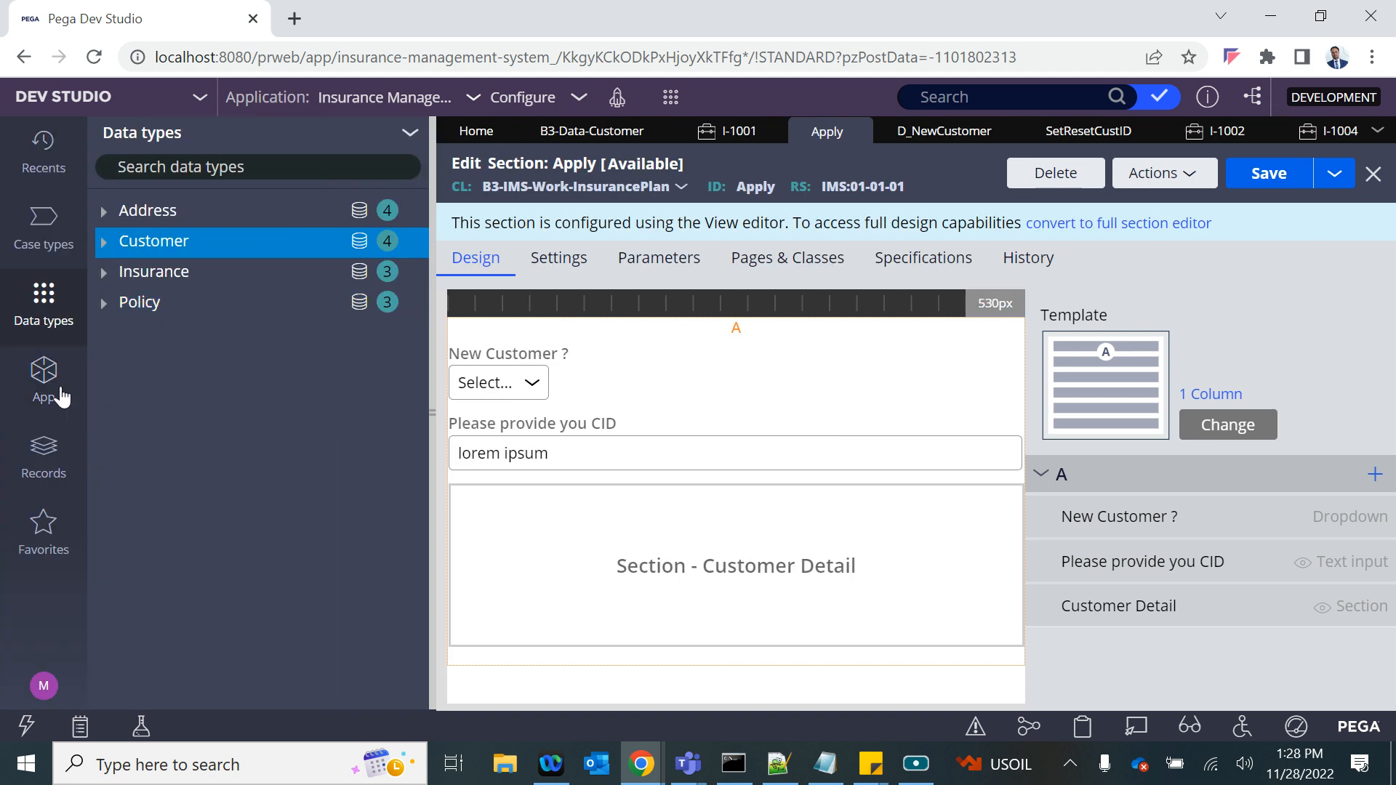
{"action": "left_click", "coordinate": [44, 389]}
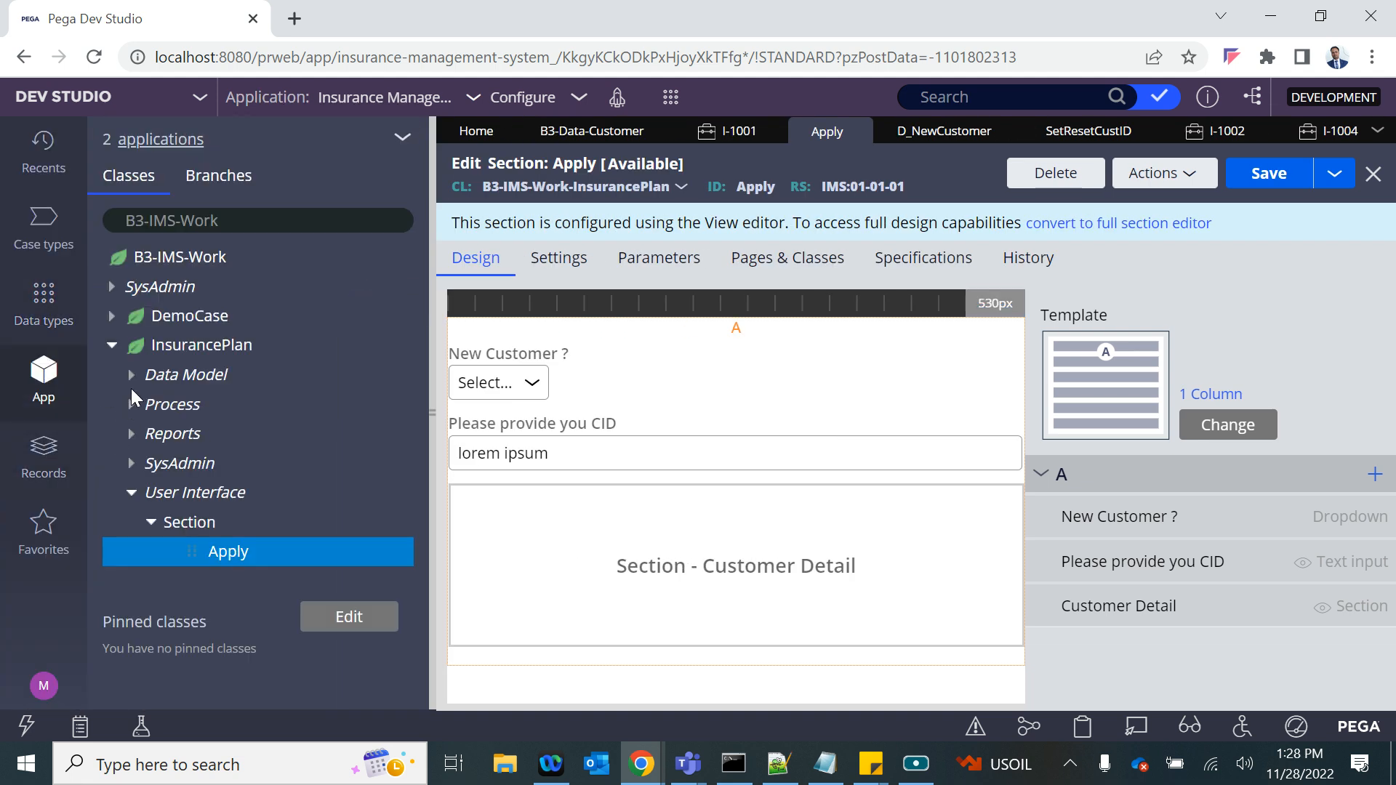
{"action": "left_click", "coordinate": [131, 404]}
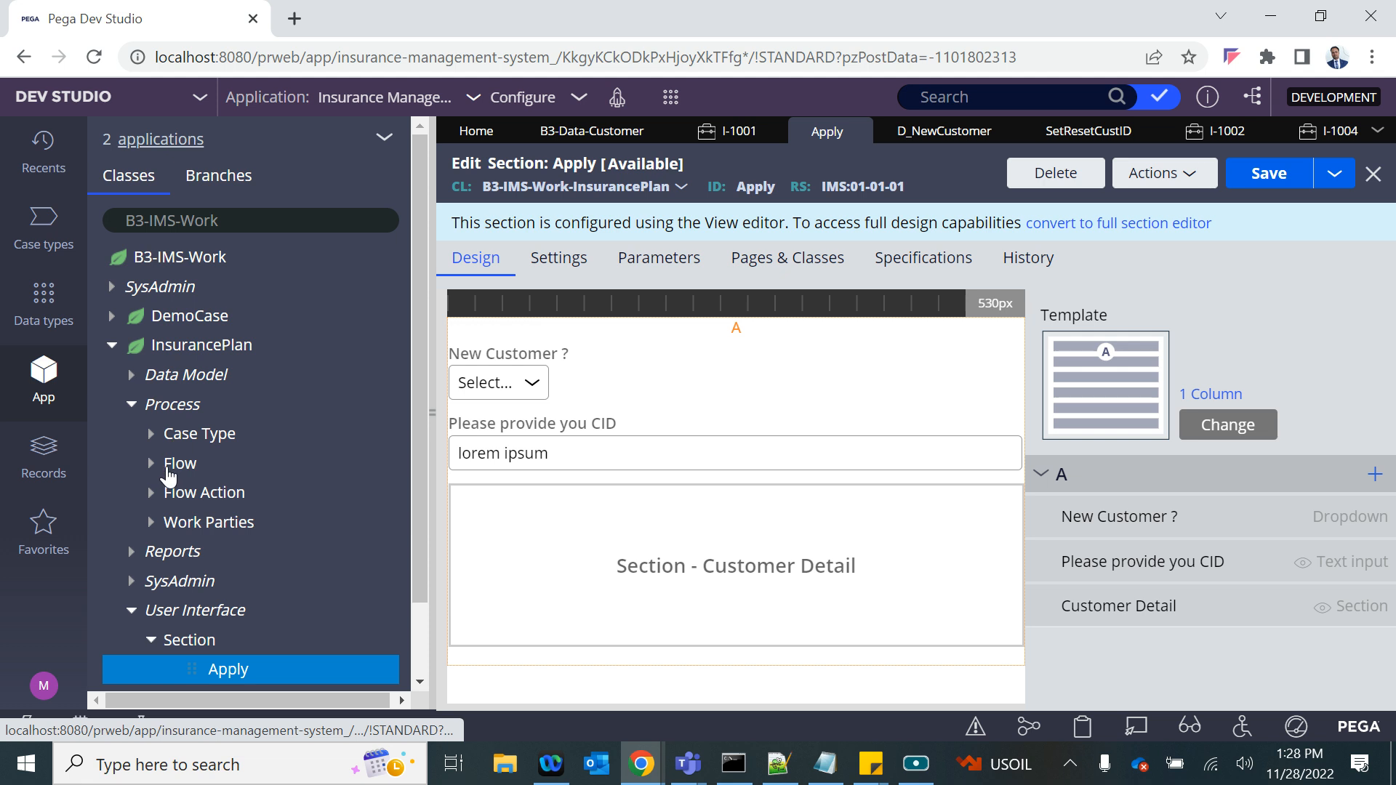
{"action": "left_click", "coordinate": [168, 469]}
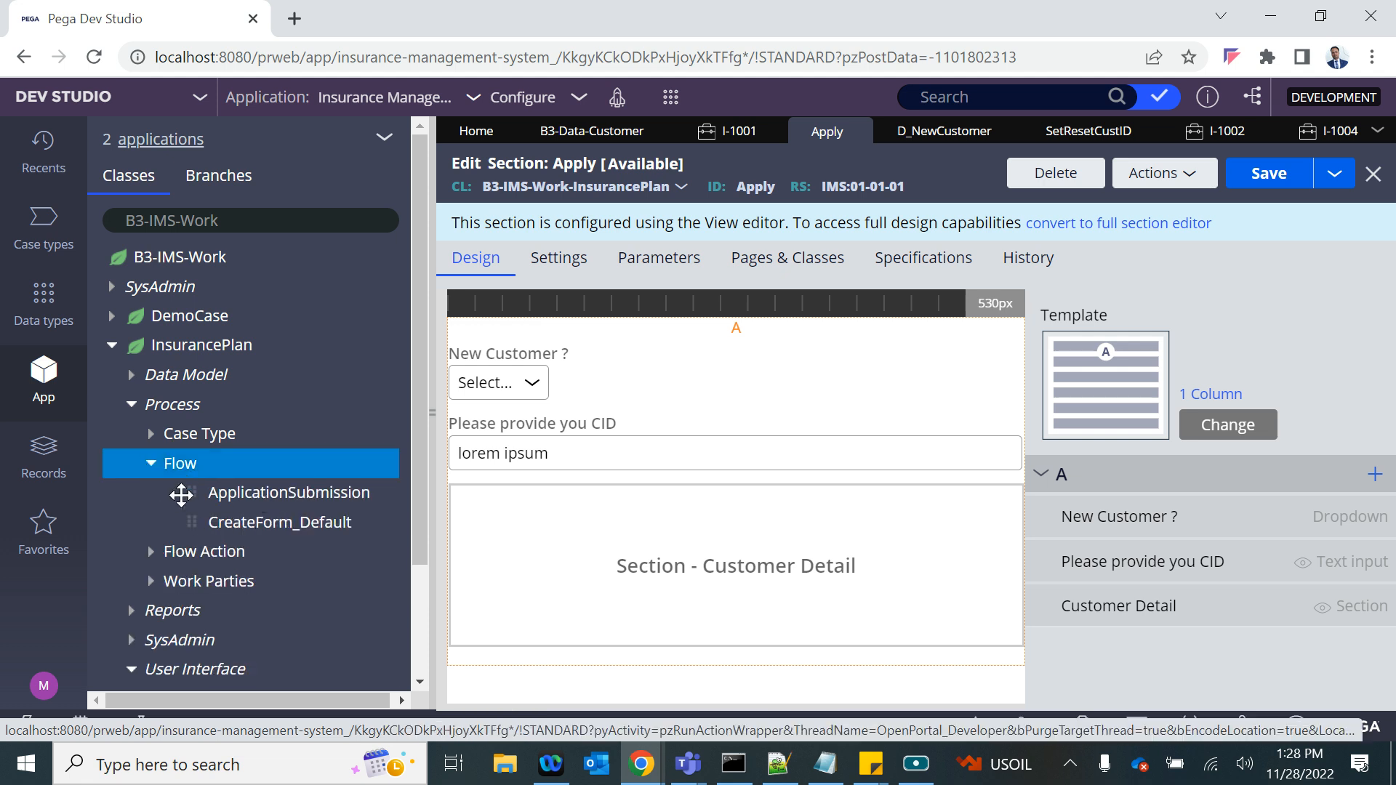
{"action": "left_click", "coordinate": [150, 551]}
{"action": "scroll", "coordinate": [153, 549], "scroll_direction": "down", "scroll_amount": 1}
{"action": "left_click", "coordinate": [225, 512]}
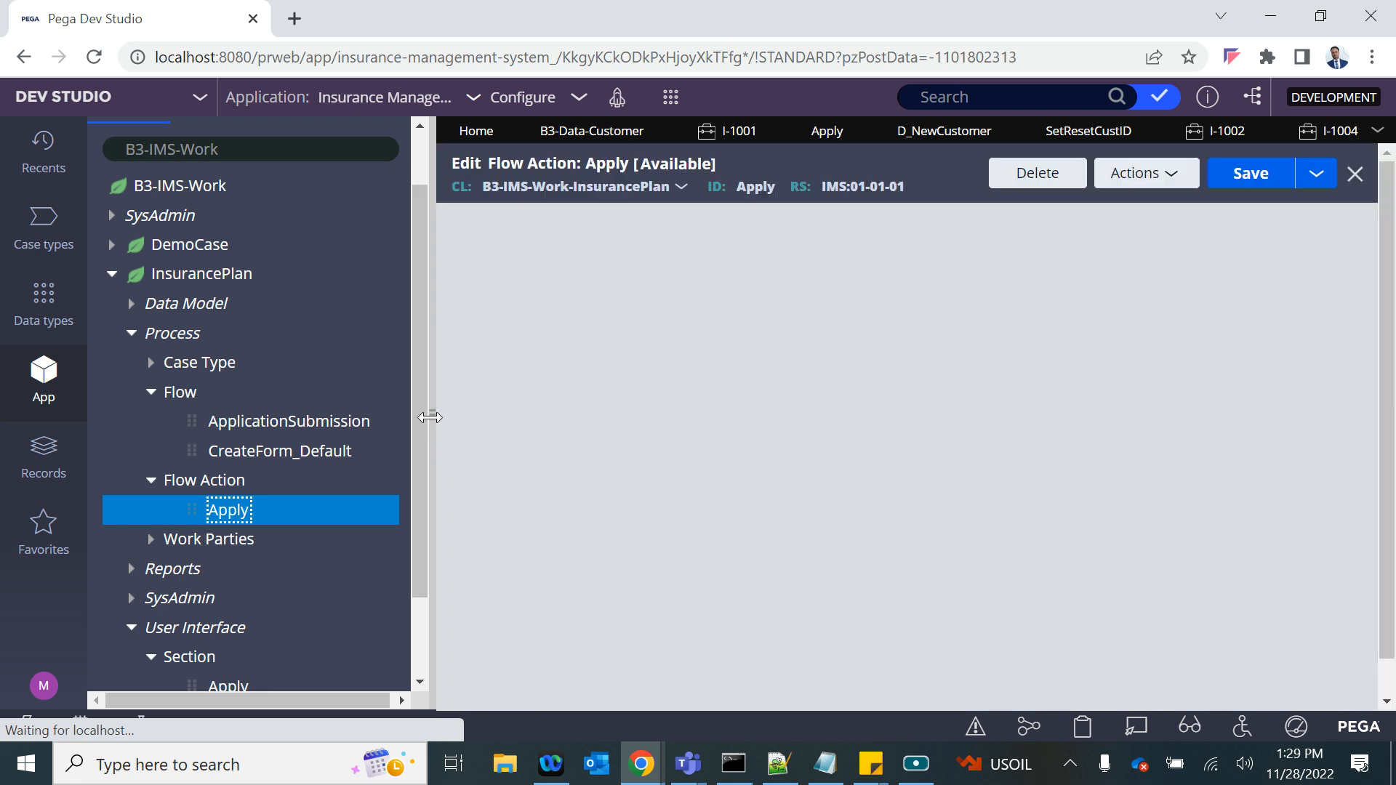
{"action": "left_click", "coordinate": [430, 417]}
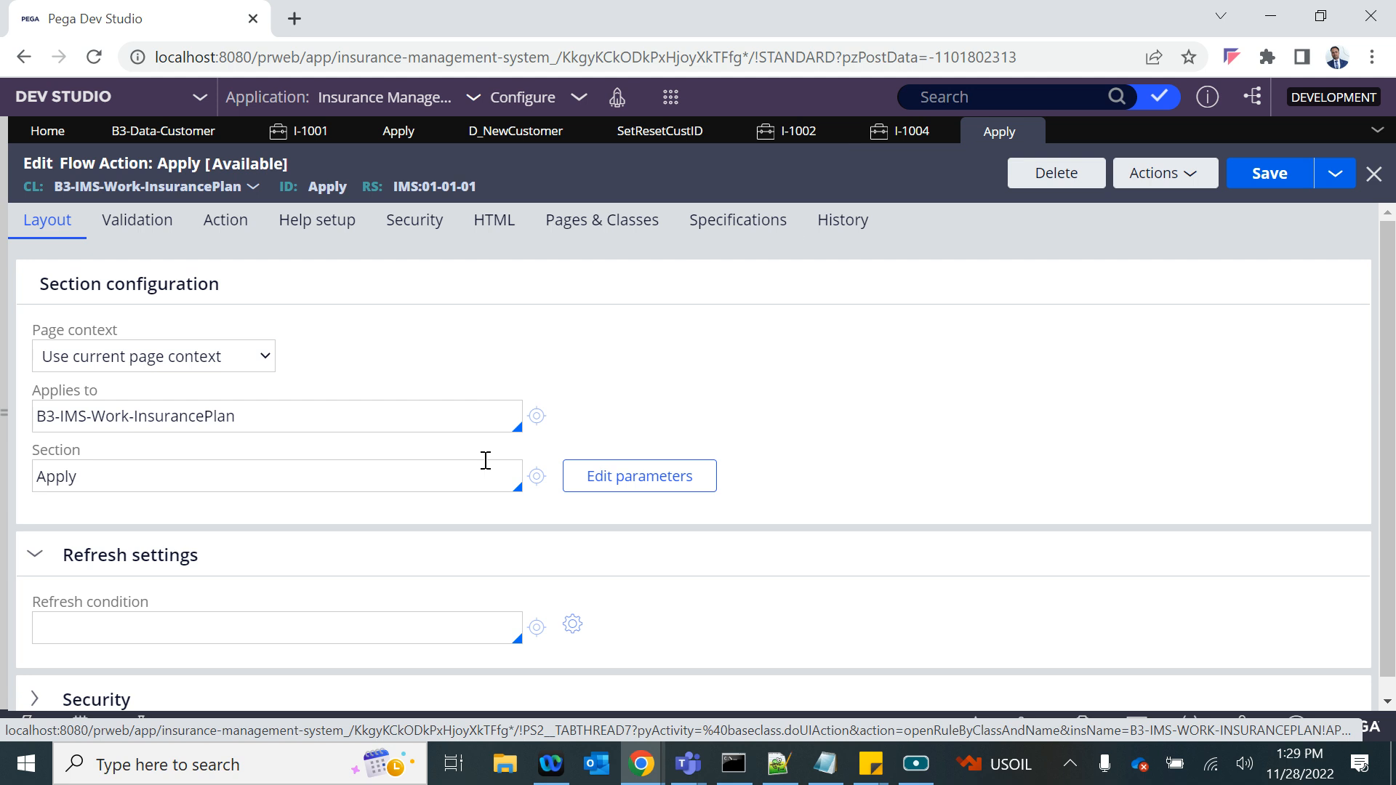
- Review the customer form in case I-1004 alongside the D_NewCustomer data page and the Apply flow action layout
{"action": "left_click", "coordinate": [918, 133]}
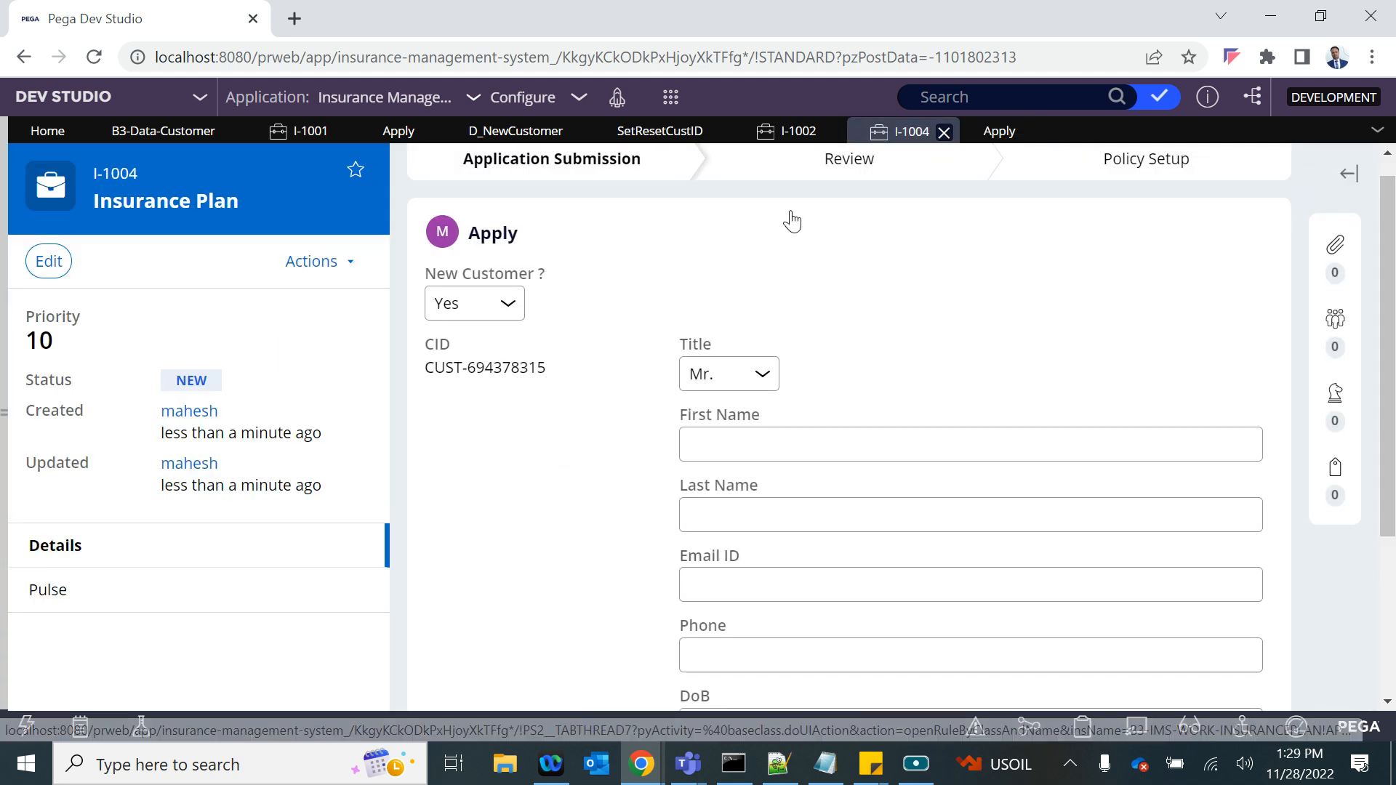
{"action": "scroll", "coordinate": [833, 552], "scroll_direction": "down", "scroll_amount": 3}
{"action": "scroll", "coordinate": [828, 551], "scroll_direction": "up", "scroll_amount": 3}
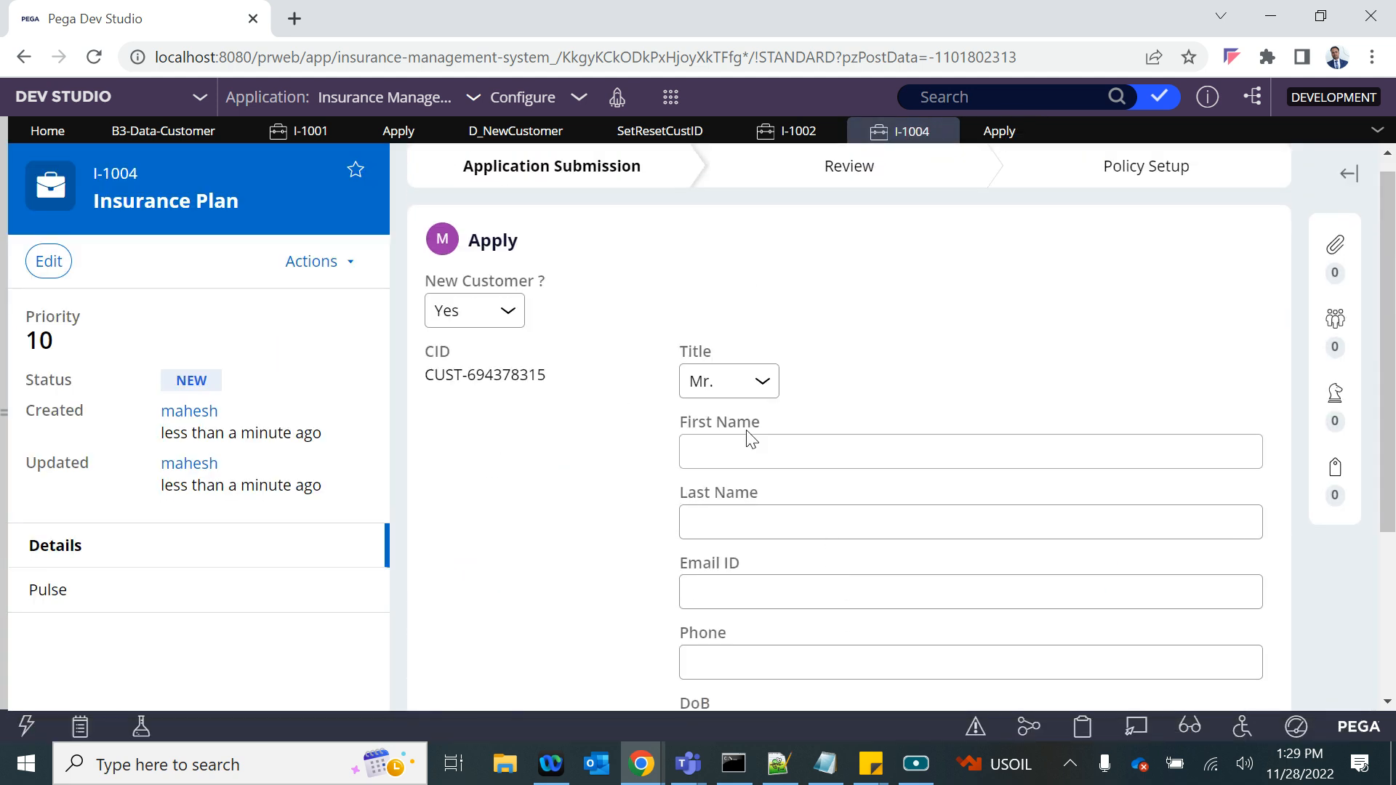
{"action": "left_click", "coordinate": [718, 454]}
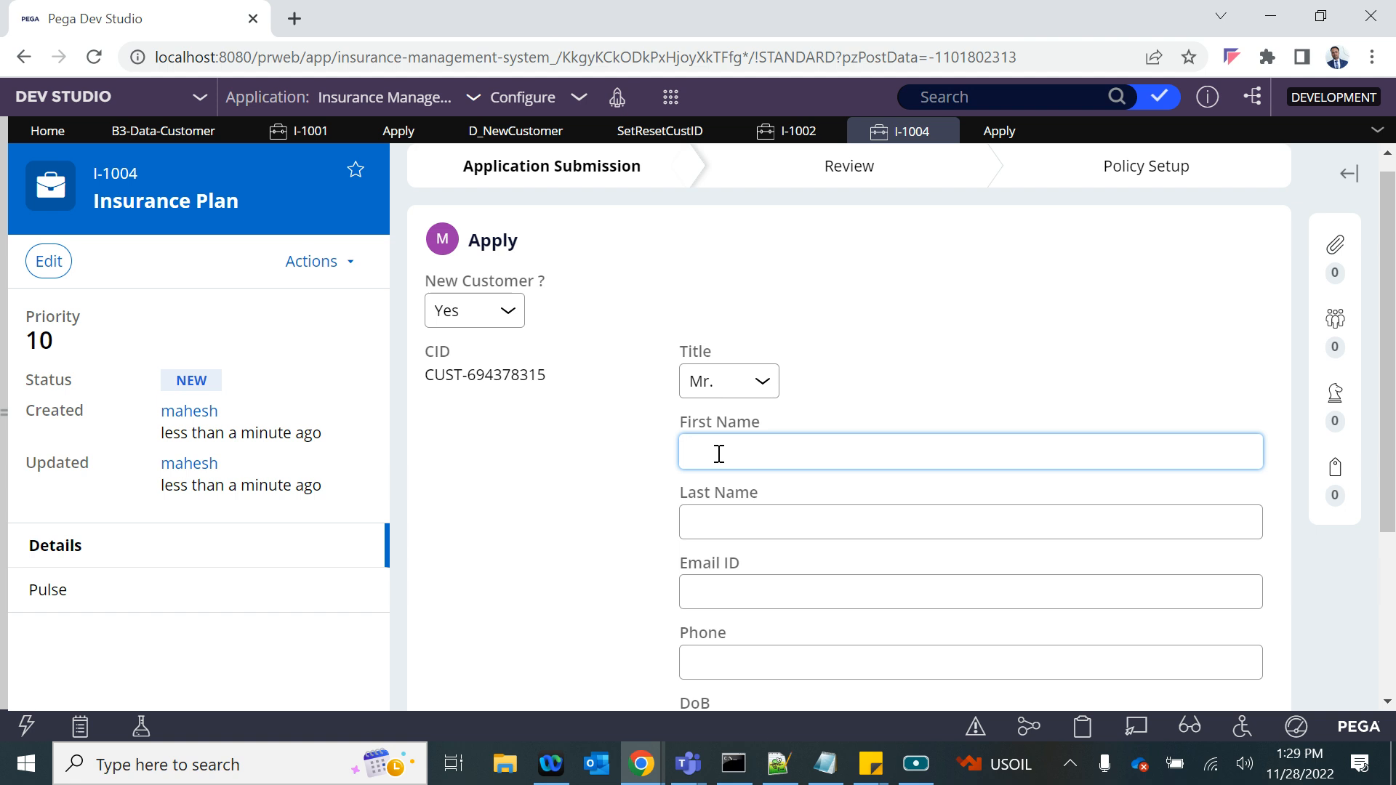
{"action": "left_click", "coordinate": [516, 131]}
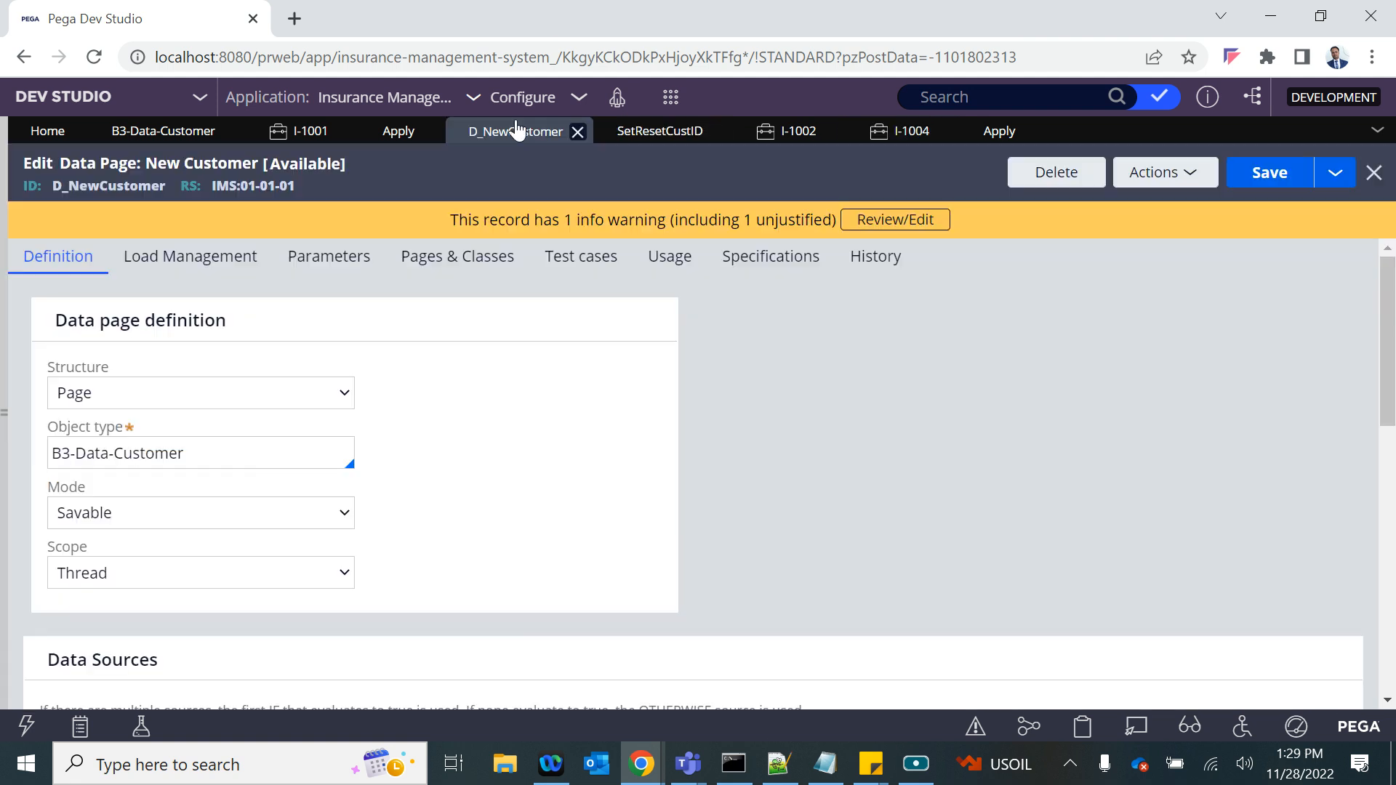
{"action": "left_click", "coordinate": [999, 131]}
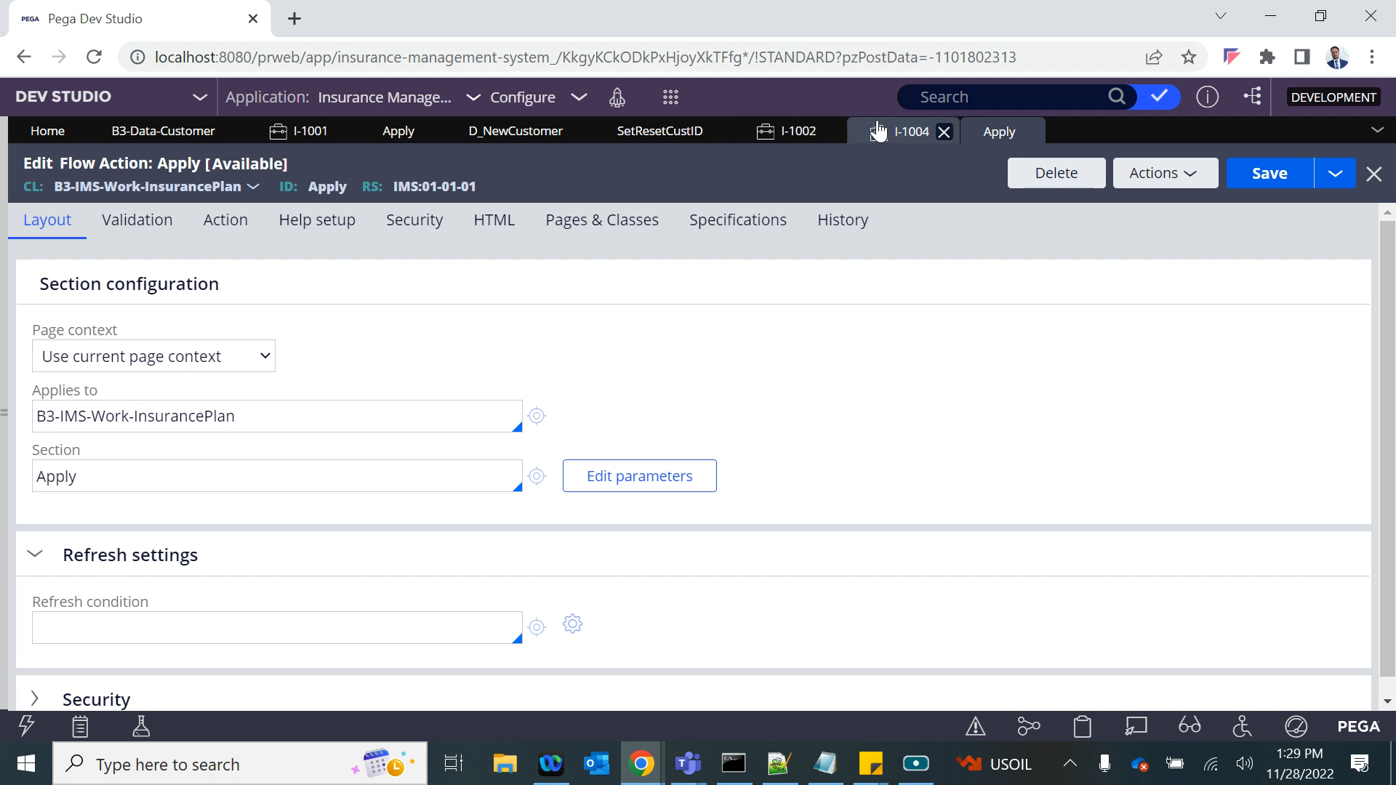
{"action": "left_click", "coordinate": [941, 131]}
{"action": "scroll", "coordinate": [806, 508], "scroll_direction": "down", "scroll_amount": 3}
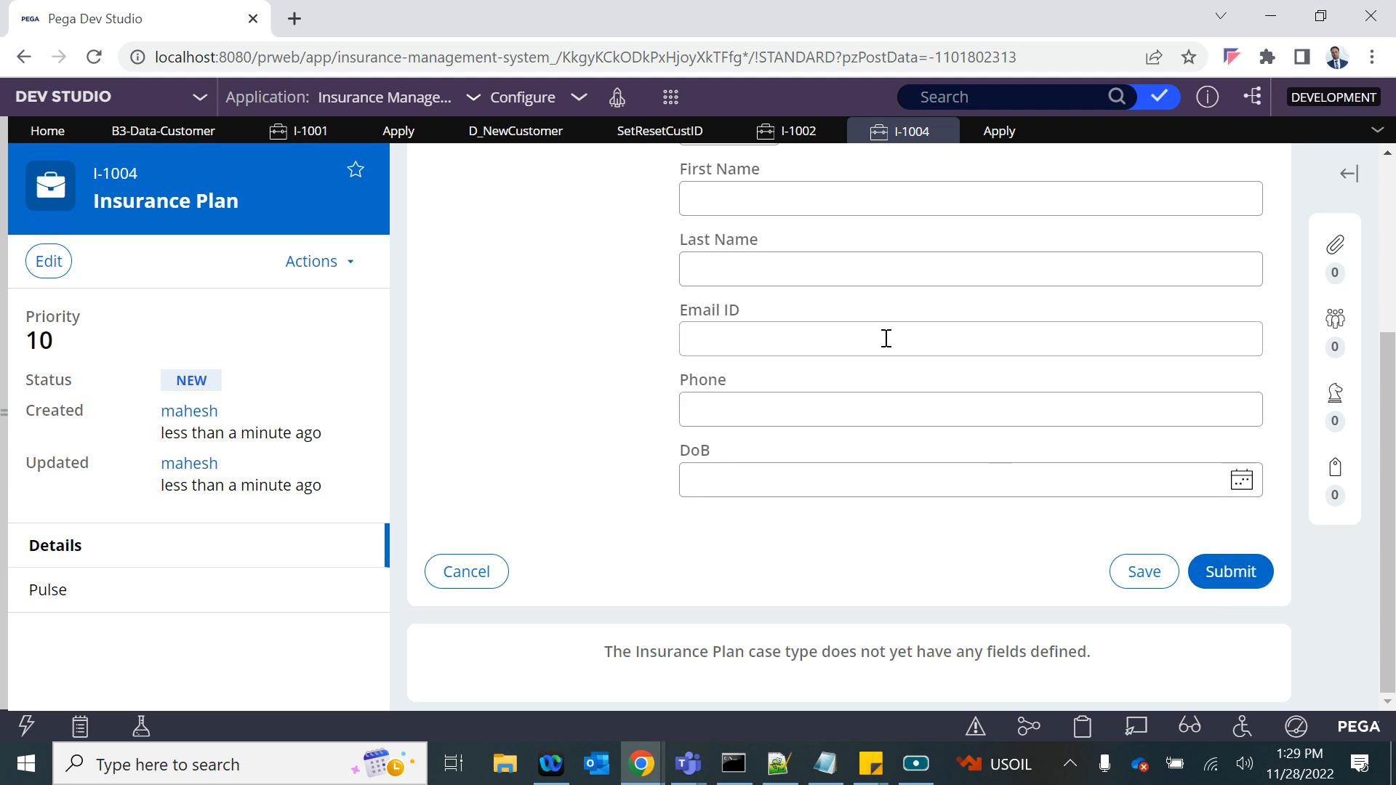
{"action": "scroll", "coordinate": [923, 324], "scroll_direction": "up", "scroll_amount": 4}
{"action": "scroll", "coordinate": [927, 327], "scroll_direction": "down", "scroll_amount": 3}
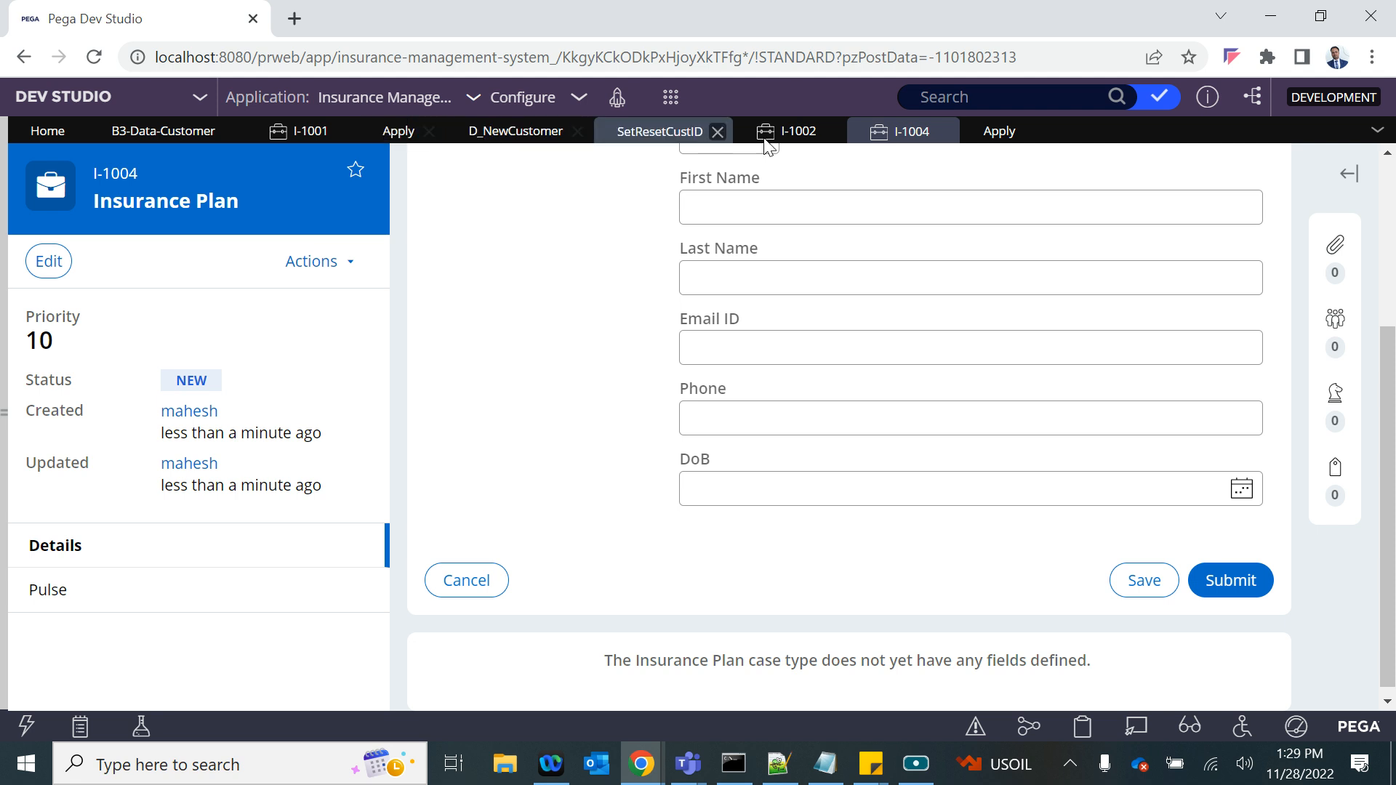
- Examine the pre-processing and post-processing settings among the Apply flow action's Action settings
{"action": "left_click", "coordinate": [977, 129]}
{"action": "left_click", "coordinate": [238, 220]}
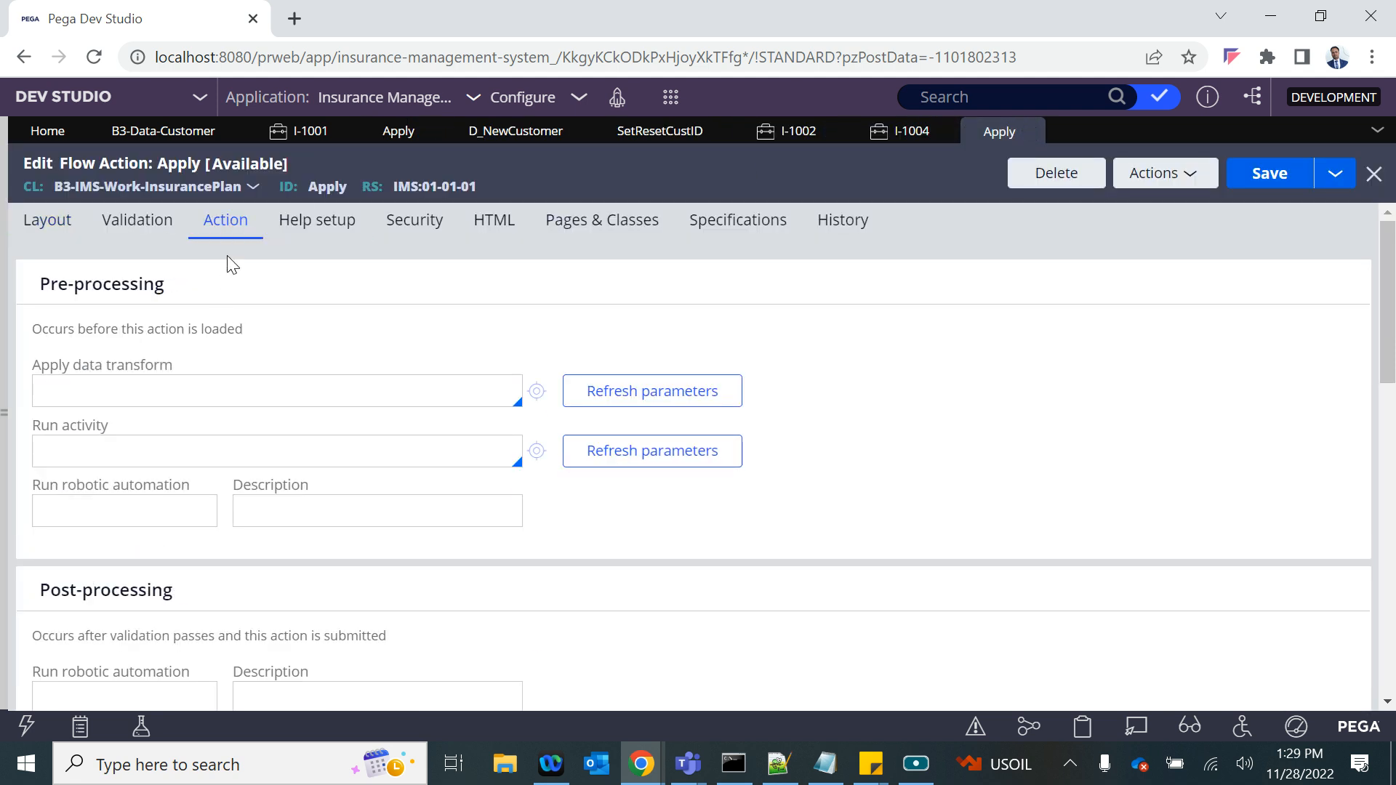
{"action": "left_click_drag", "start_coordinate": [38, 288], "coordinate": [514, 535]}
{"action": "scroll", "coordinate": [513, 536], "scroll_direction": "down", "scroll_amount": 5}
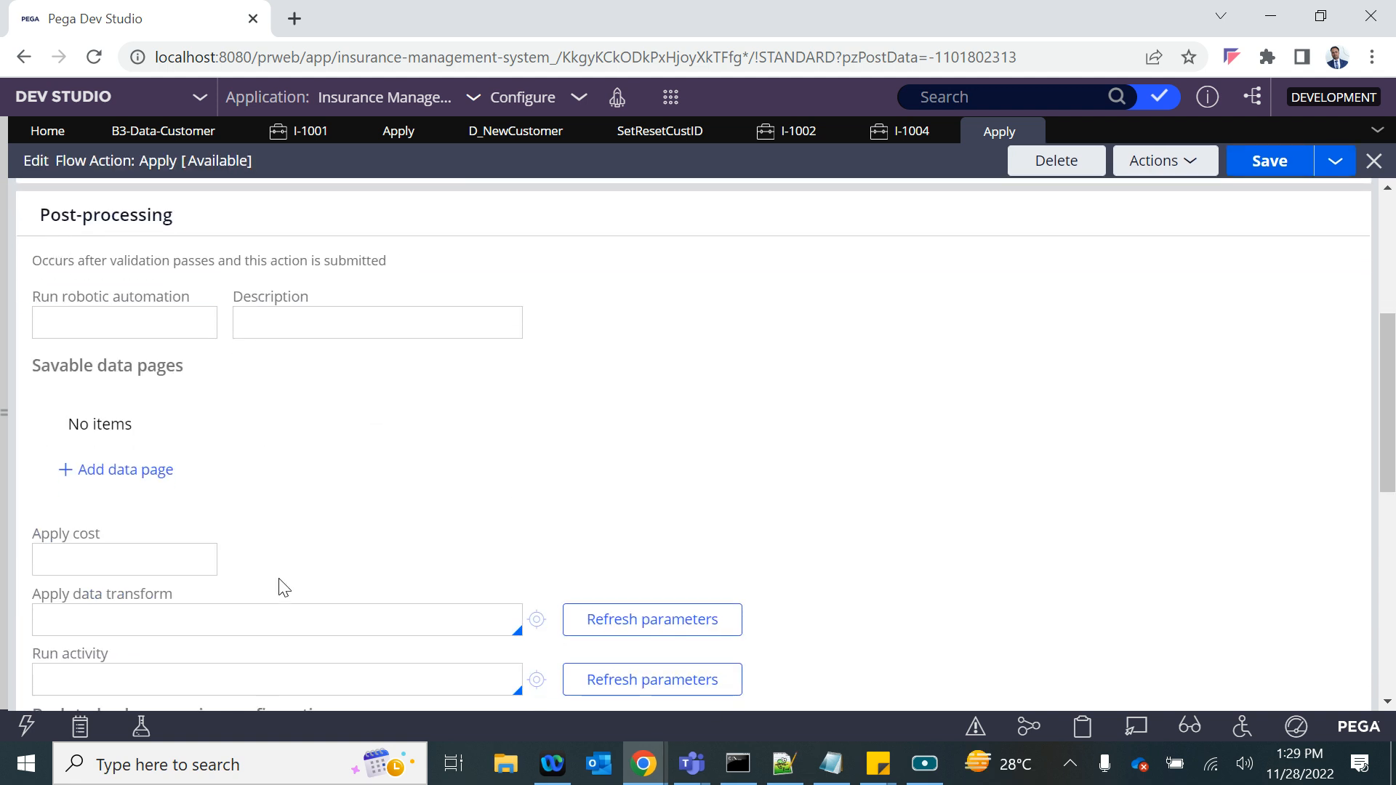
{"action": "scroll", "coordinate": [346, 430], "scroll_direction": "up", "scroll_amount": 5}
{"action": "left_click", "coordinate": [240, 325]}
{"action": "left_click_drag", "start_coordinate": [45, 289], "coordinate": [192, 356]}
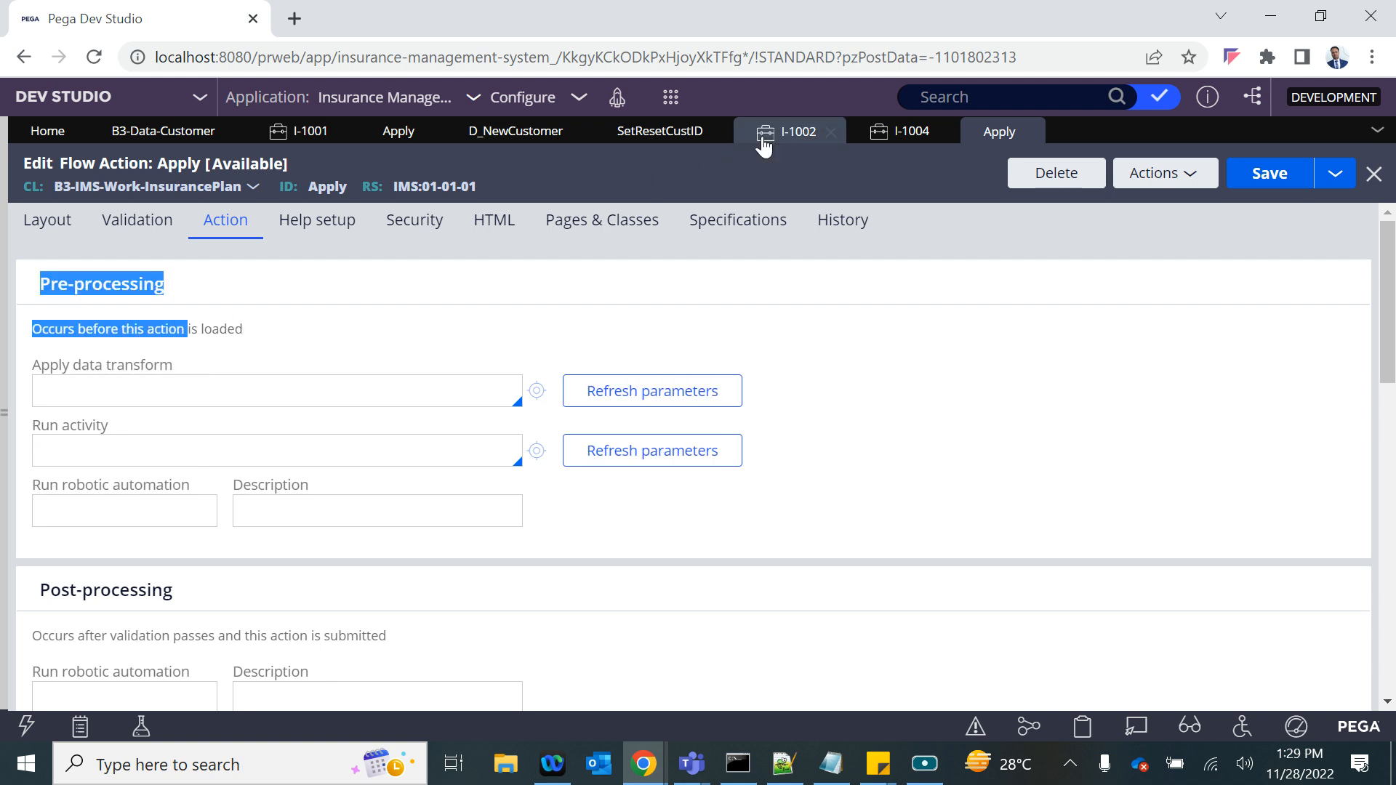
- Compare the I-1004 form with the Apply flow action's post-processing options, including savable data pages, data transform and activity
{"action": "left_click", "coordinate": [879, 136]}
{"action": "scroll", "coordinate": [778, 416], "scroll_direction": "up", "scroll_amount": 4}
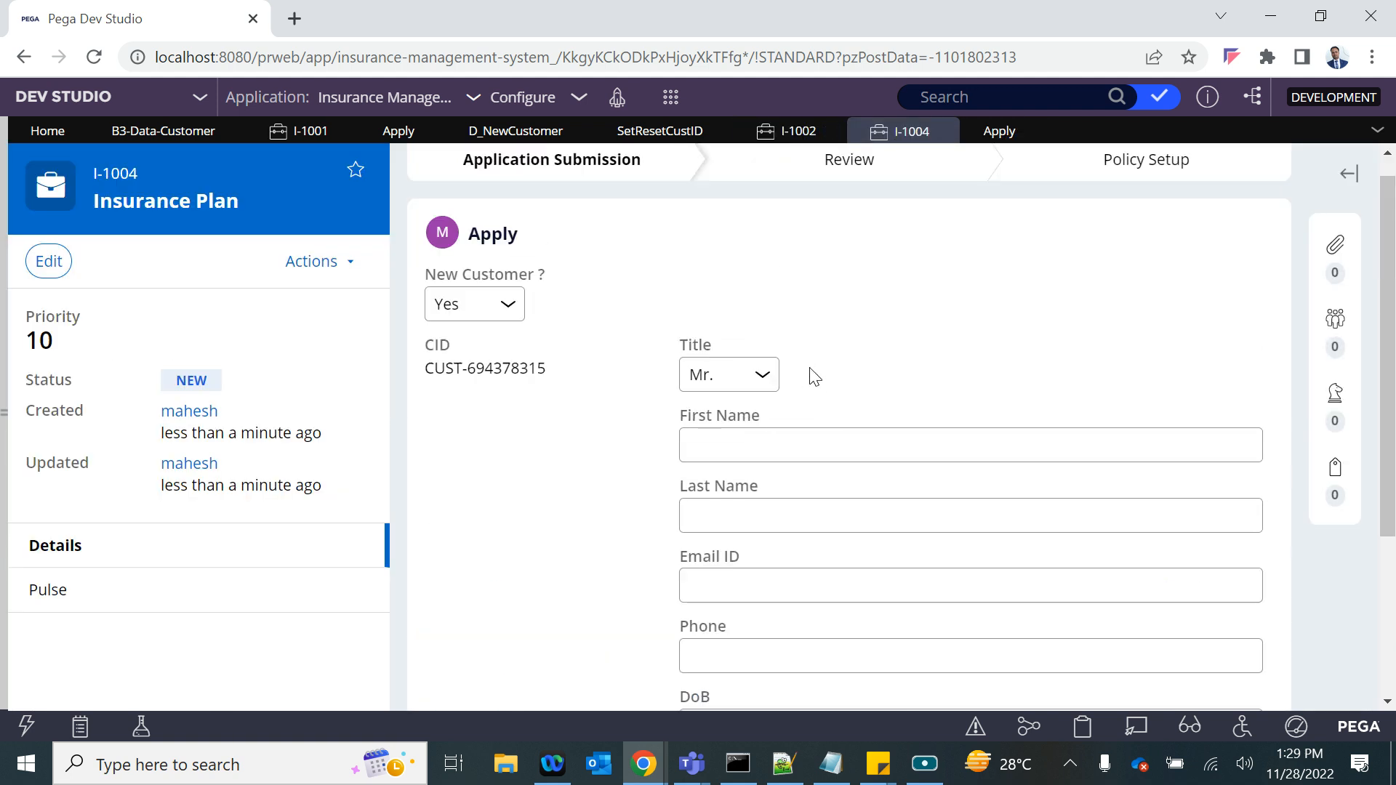
{"action": "left_click", "coordinate": [996, 133]}
{"action": "scroll", "coordinate": [595, 423], "scroll_direction": "down", "scroll_amount": 4}
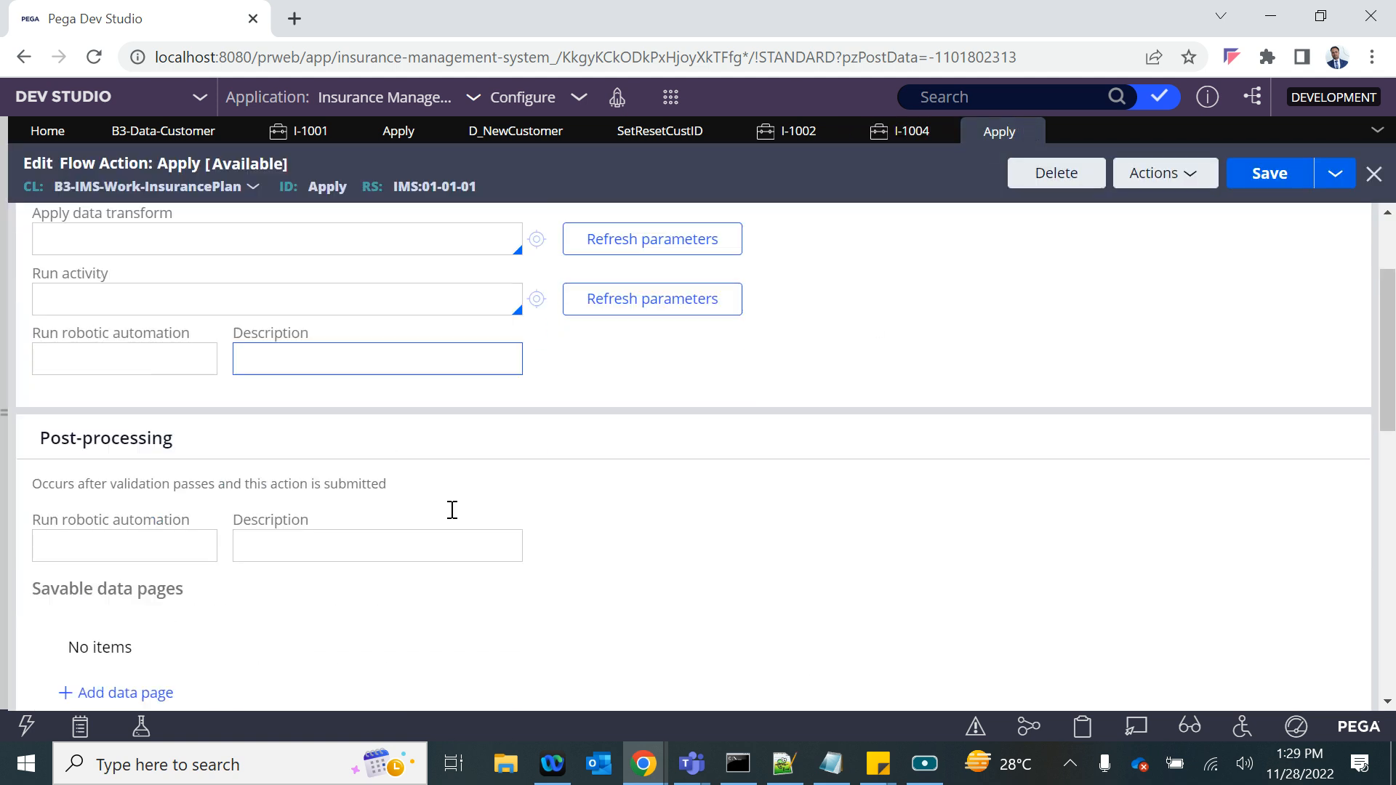
{"action": "scroll", "coordinate": [405, 523], "scroll_direction": "down", "scroll_amount": 1}
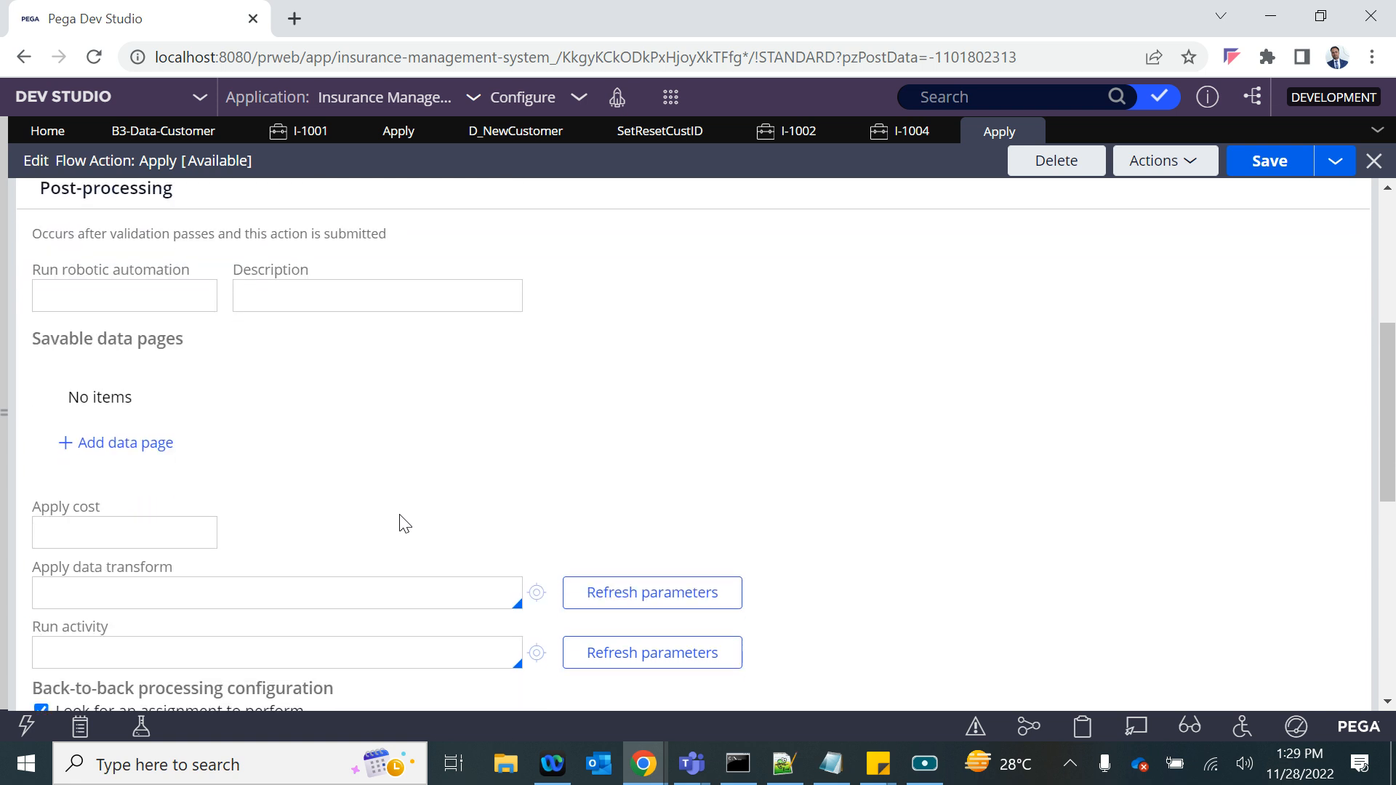
{"action": "scroll", "coordinate": [405, 523], "scroll_direction": "up", "scroll_amount": 3}
{"action": "scroll", "coordinate": [405, 523], "scroll_direction": "down", "scroll_amount": 3}
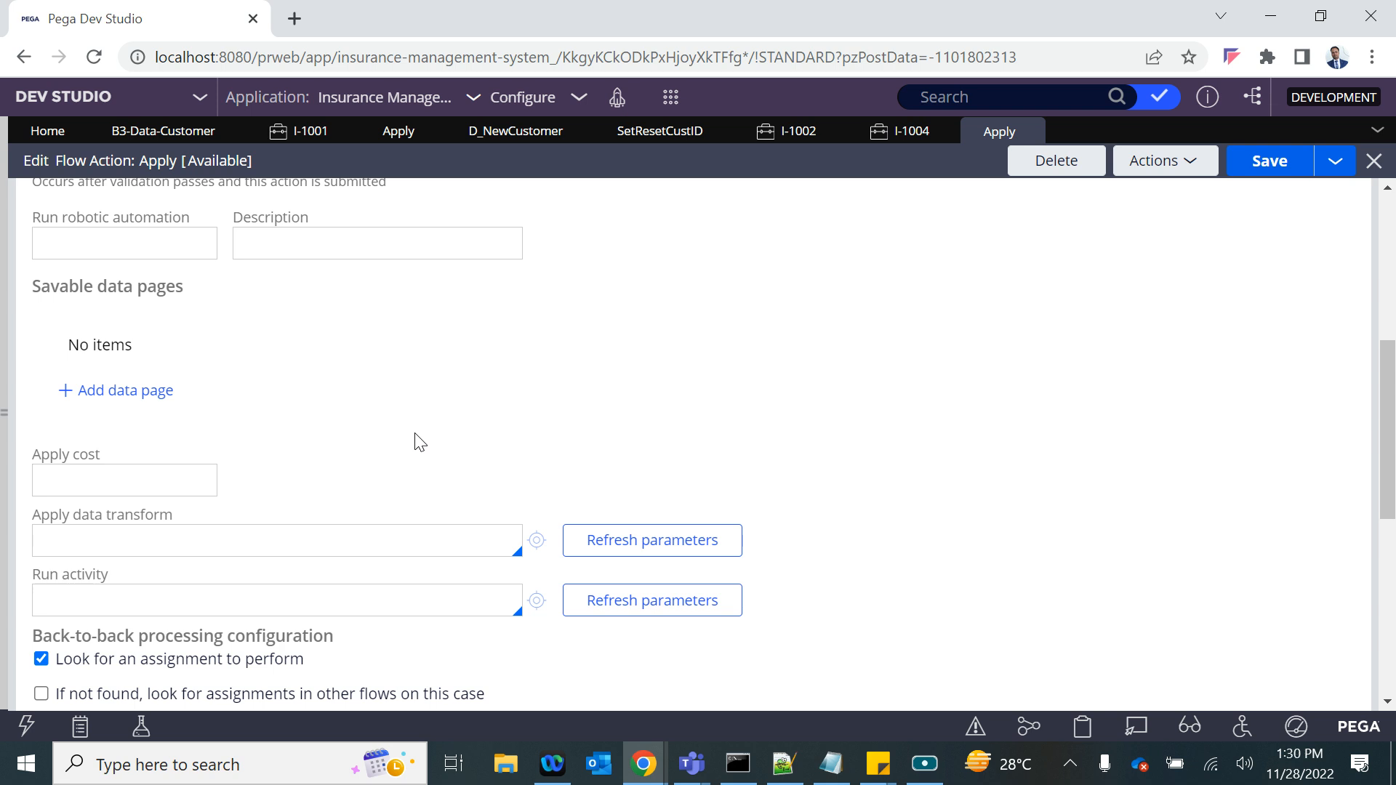
- Fill in the customer's first name, last name, email, phone and date of birth in case I-1004 and submit the assignment
{"action": "left_click", "coordinate": [903, 131]}
{"action": "left_click", "coordinate": [739, 465]}
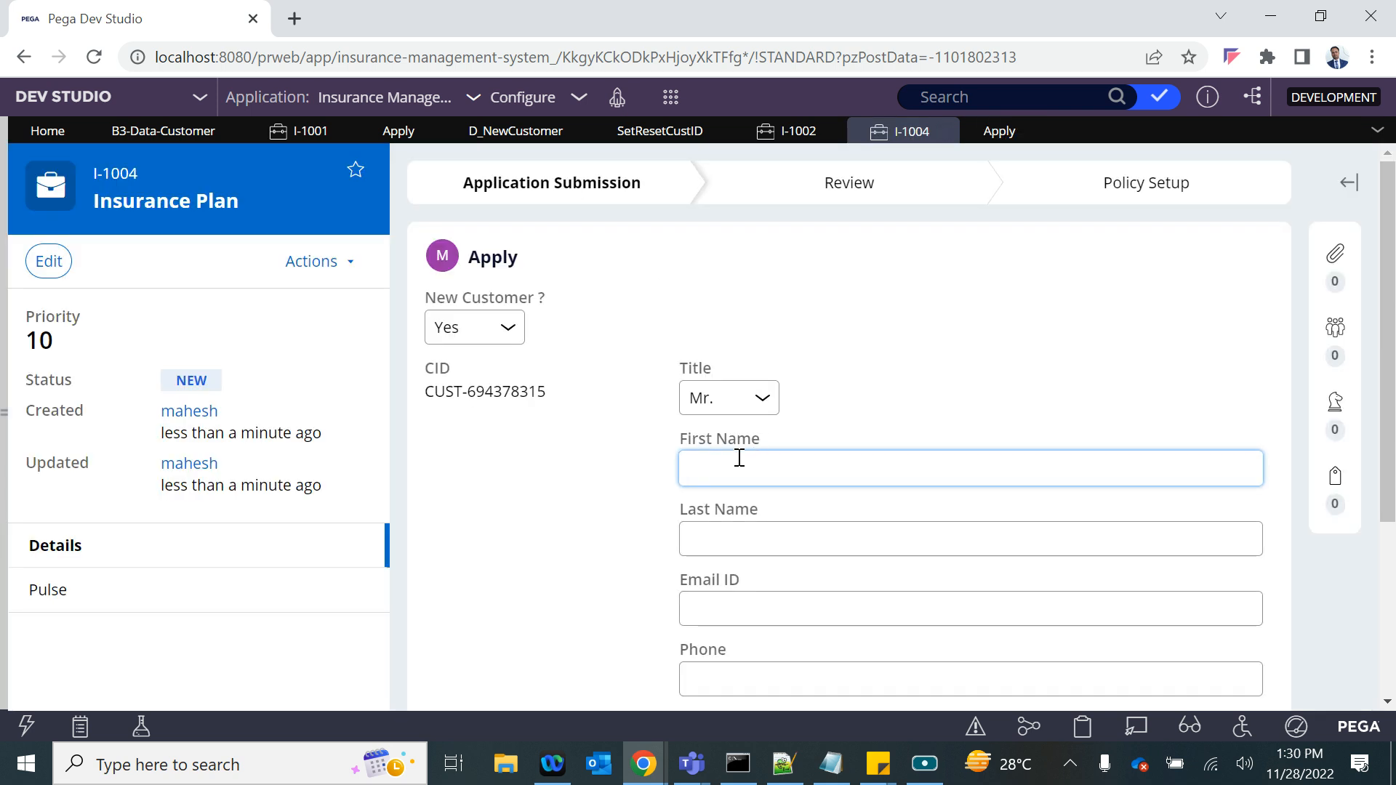
{"action": "left_click", "coordinate": [708, 551]}
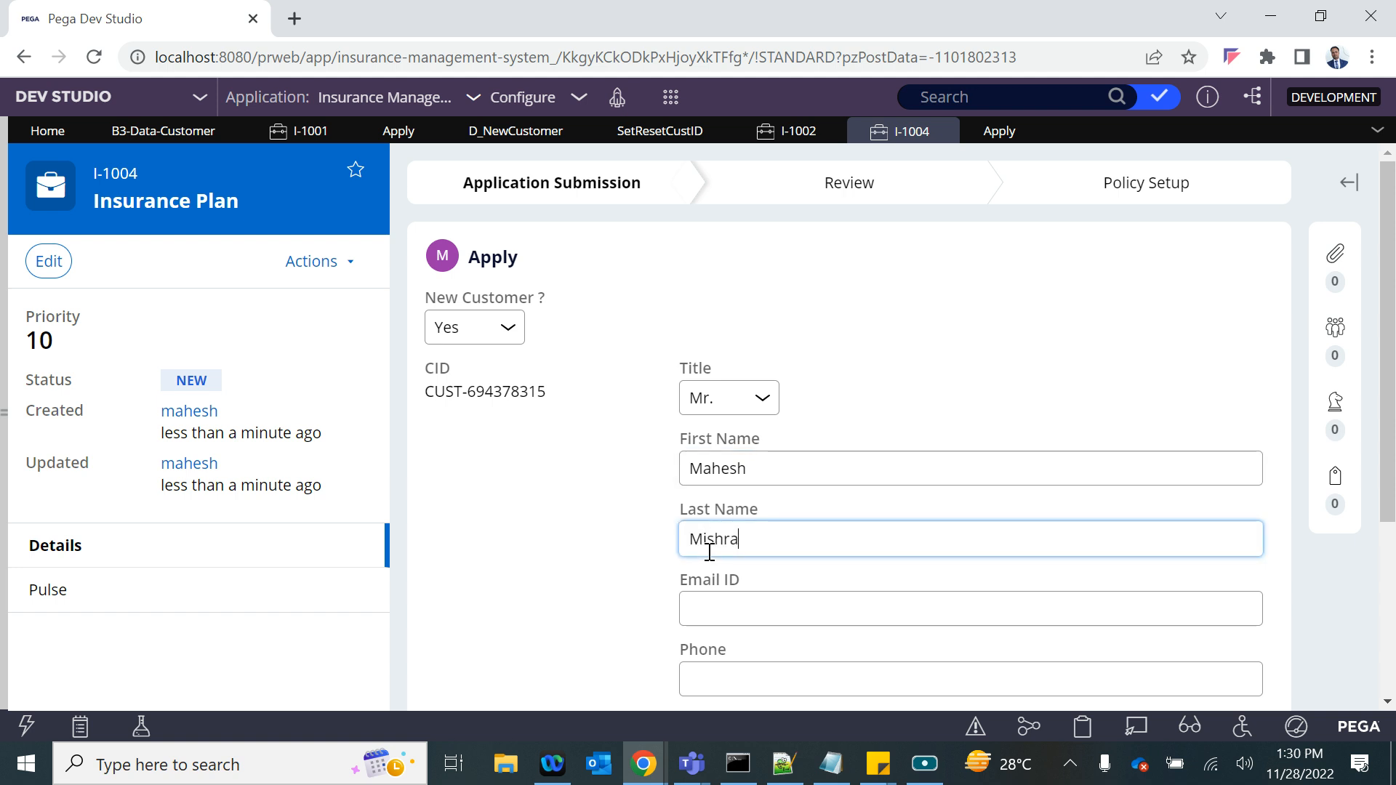
{"action": "left_click", "coordinate": [725, 603]}
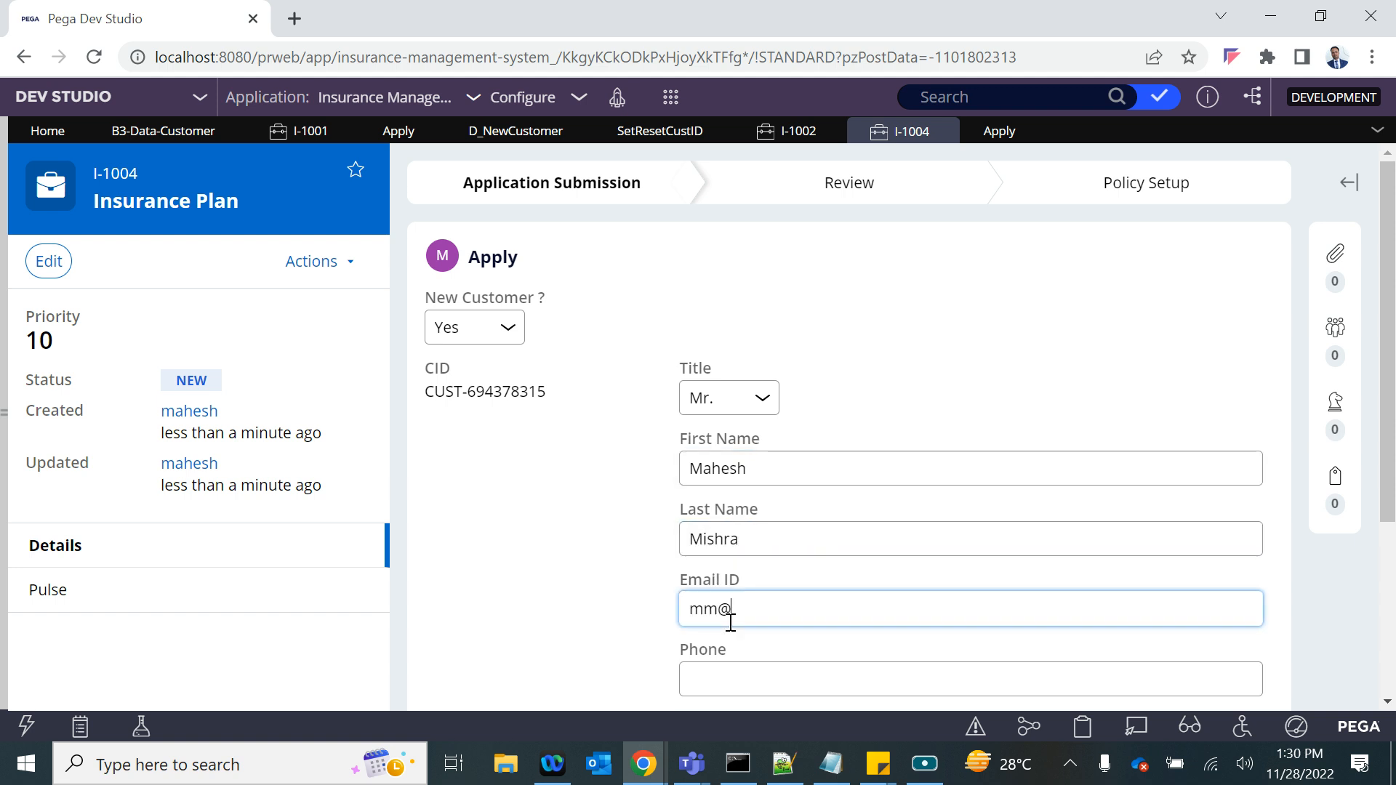
{"action": "scroll", "coordinate": [730, 623], "scroll_direction": "down", "scroll_amount": 2}
{"action": "left_click", "coordinate": [709, 586]}
{"action": "type", "text": "232"}
{"action": "left_click", "coordinate": [1241, 647]}
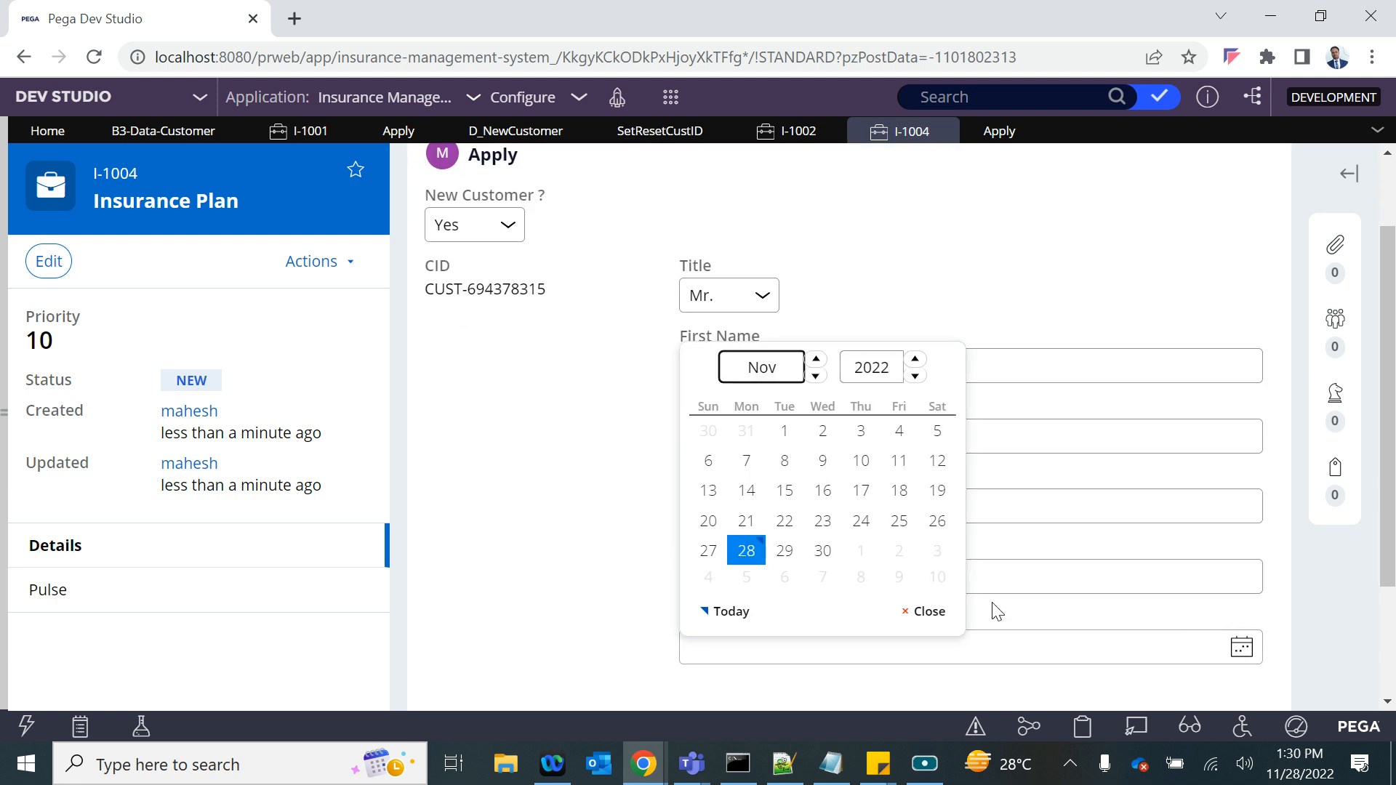
{"action": "left_click", "coordinate": [798, 494]}
{"action": "scroll", "coordinate": [919, 558], "scroll_direction": "down", "scroll_amount": 3}
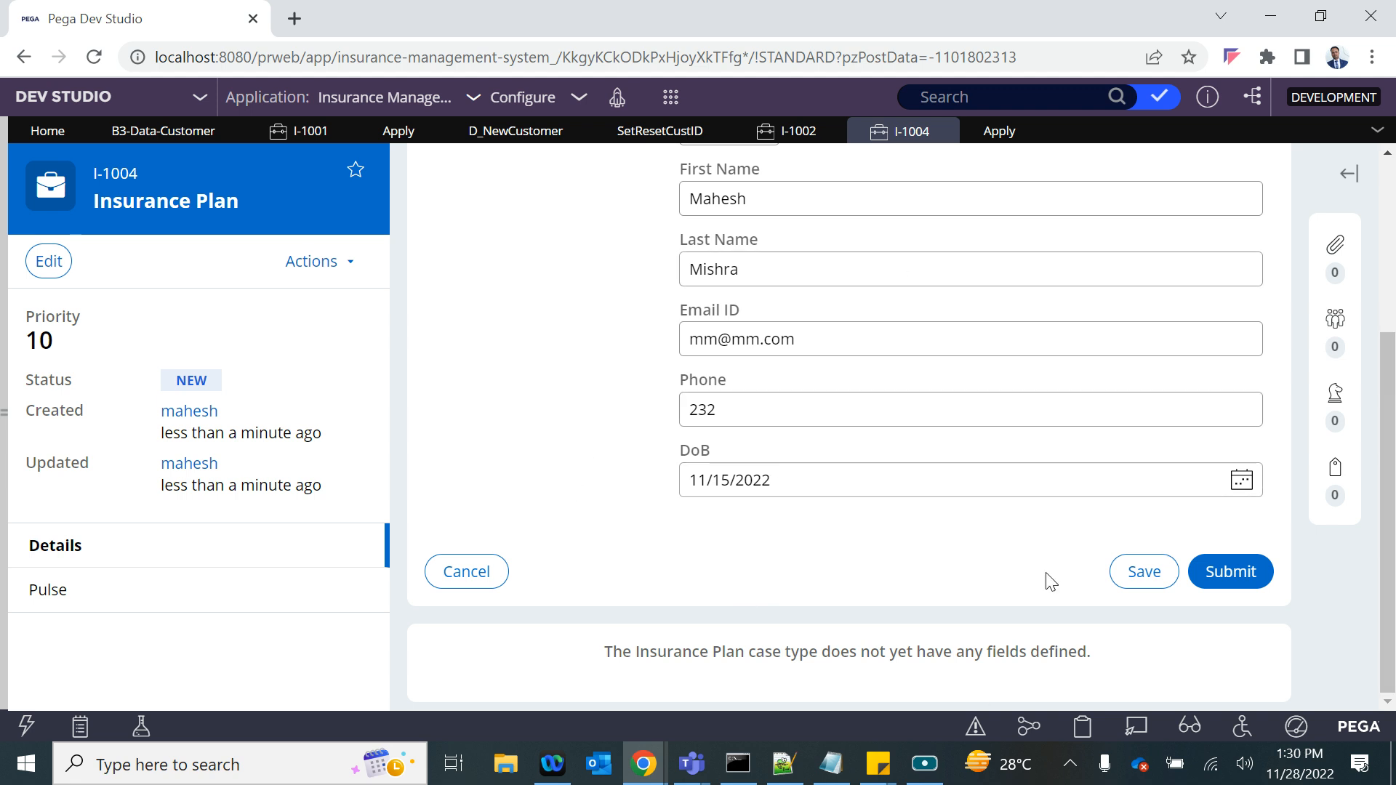
{"action": "left_click", "coordinate": [1227, 578]}
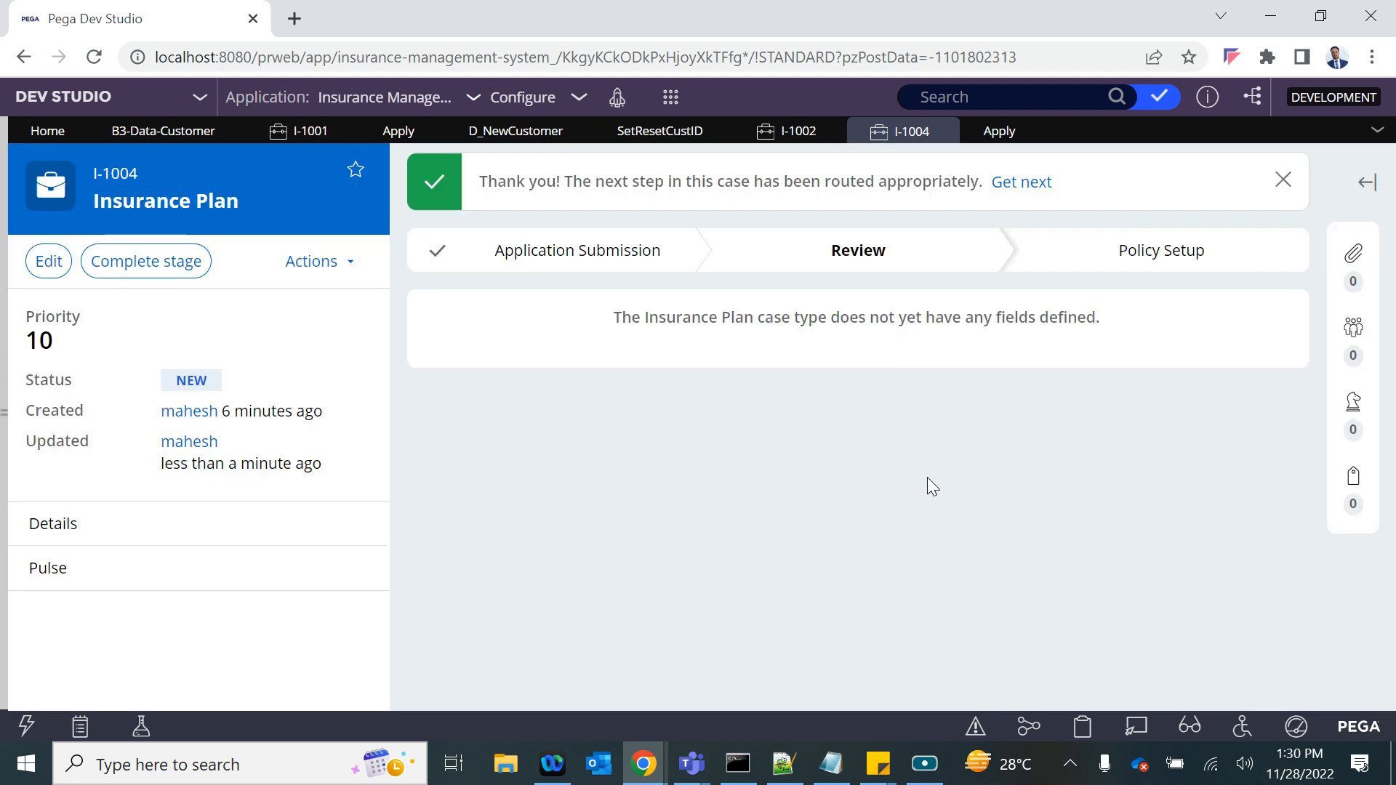
- Open the Clipboard for case I-1004 and inspect the Customer page under pyWorkPage
{"action": "left_click", "coordinate": [1081, 725]}
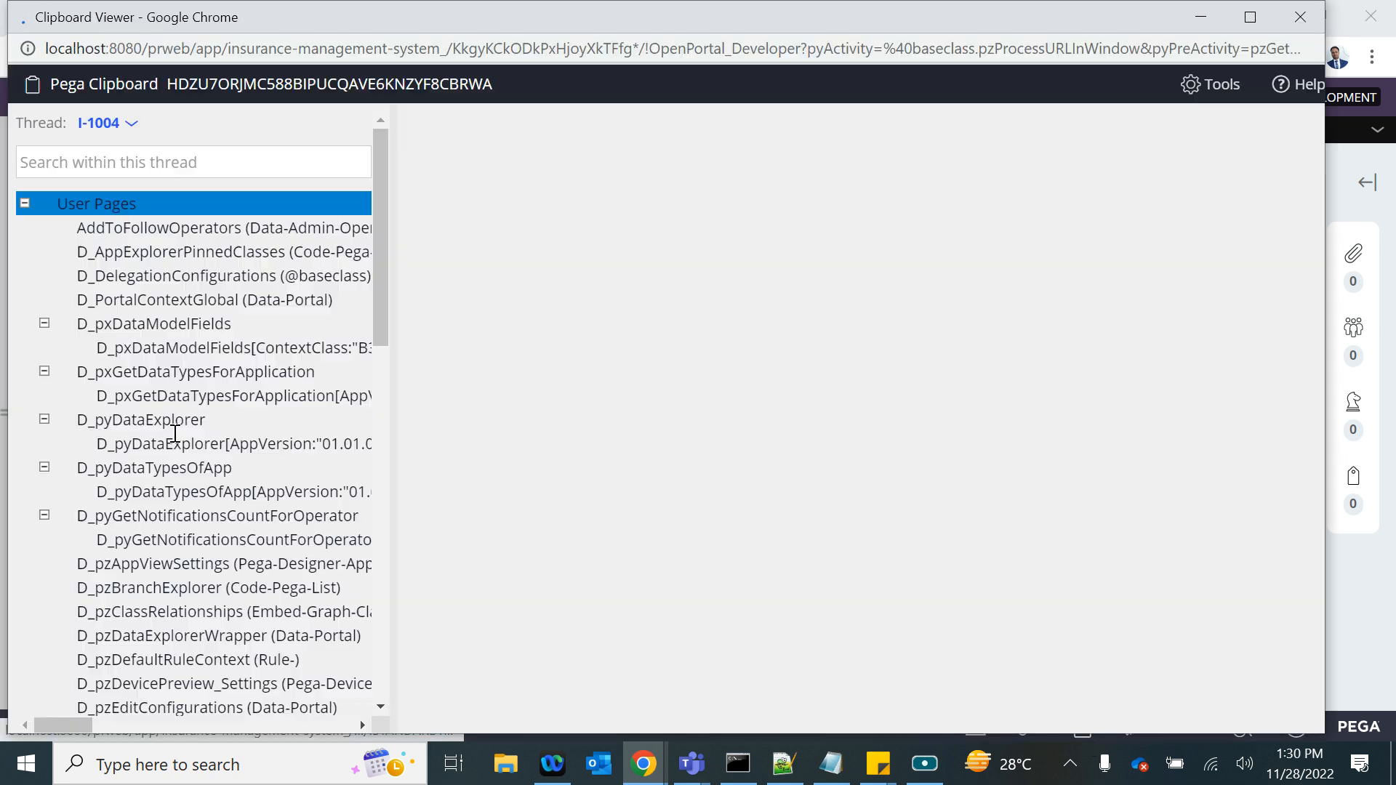
{"action": "scroll", "coordinate": [102, 543], "scroll_direction": "down", "scroll_amount": 10}
{"action": "left_click", "coordinate": [37, 520]}
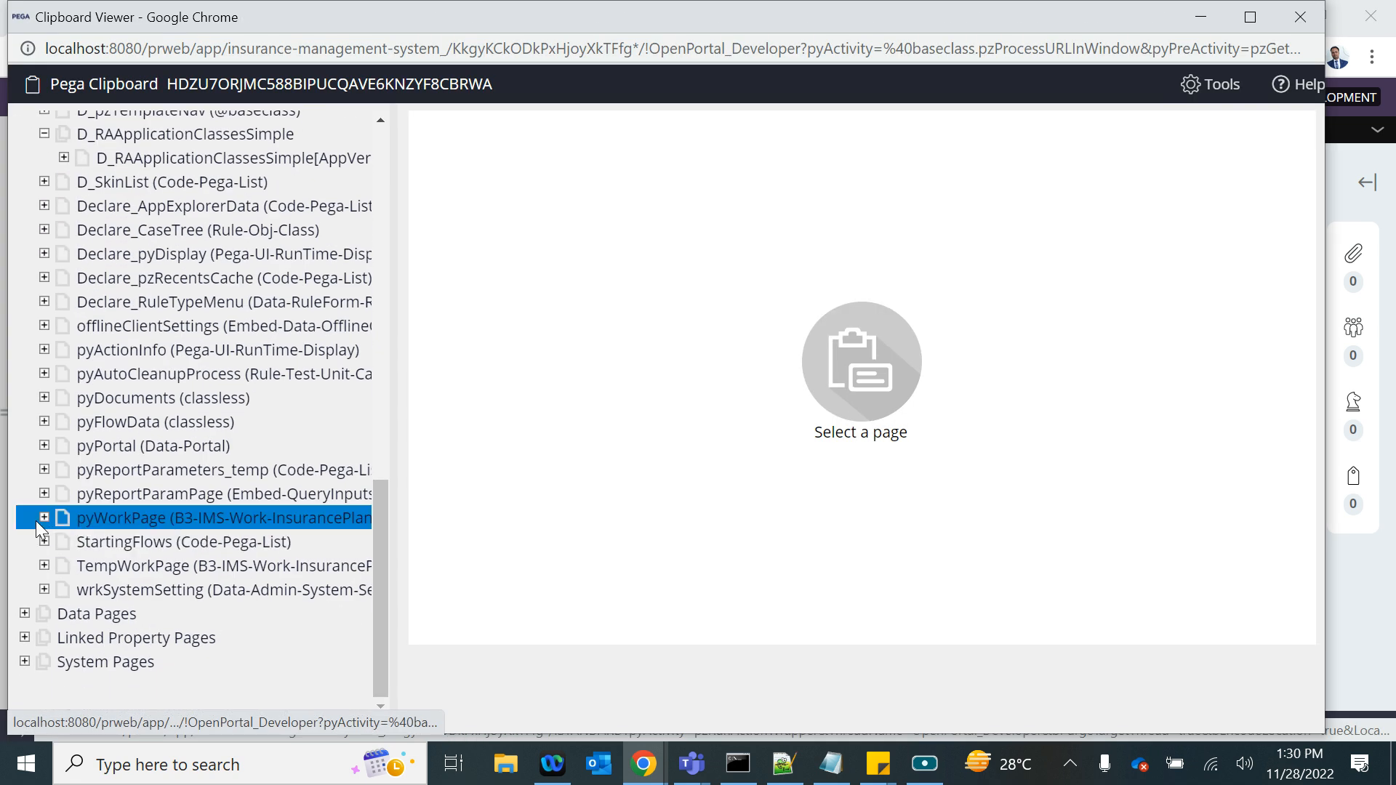
{"action": "left_click", "coordinate": [43, 518]}
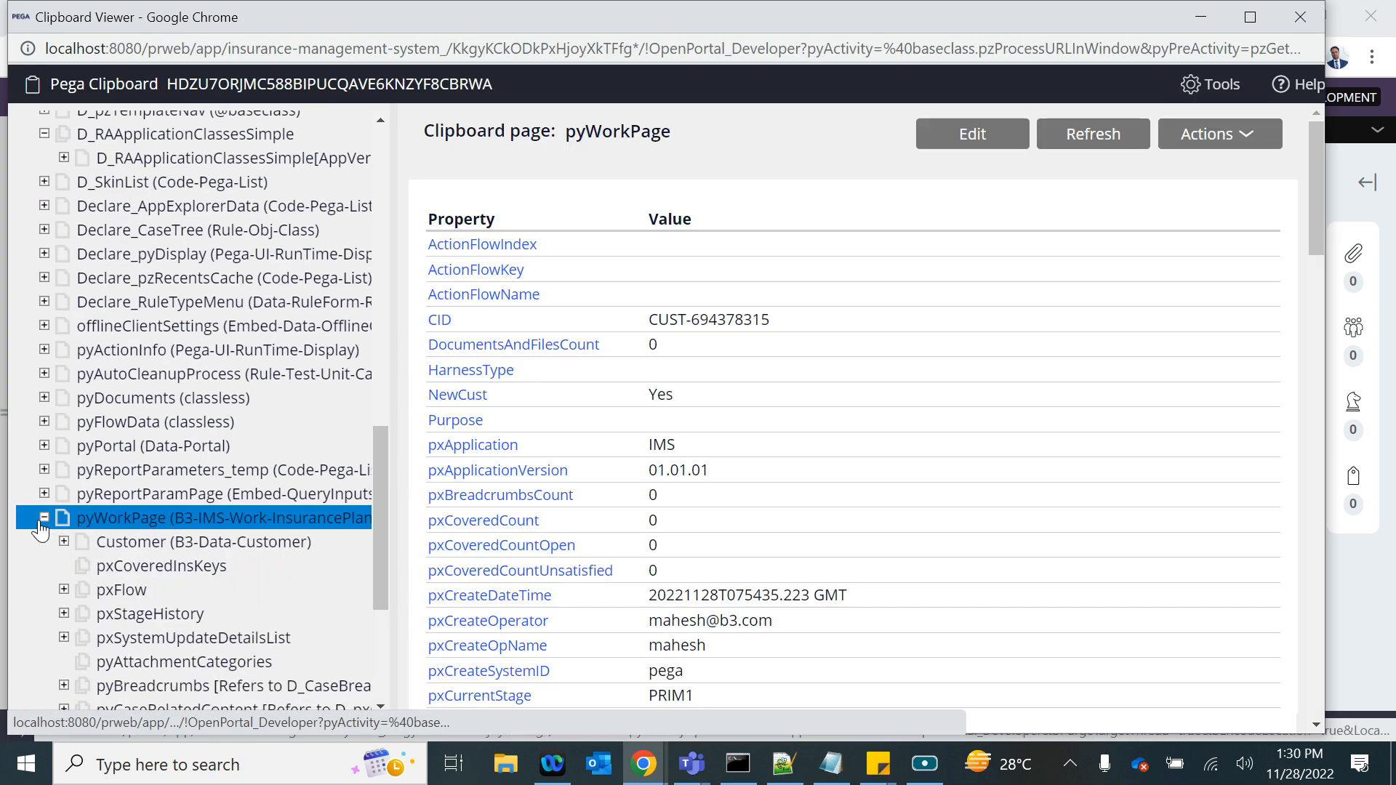
{"action": "left_click", "coordinate": [113, 543]}
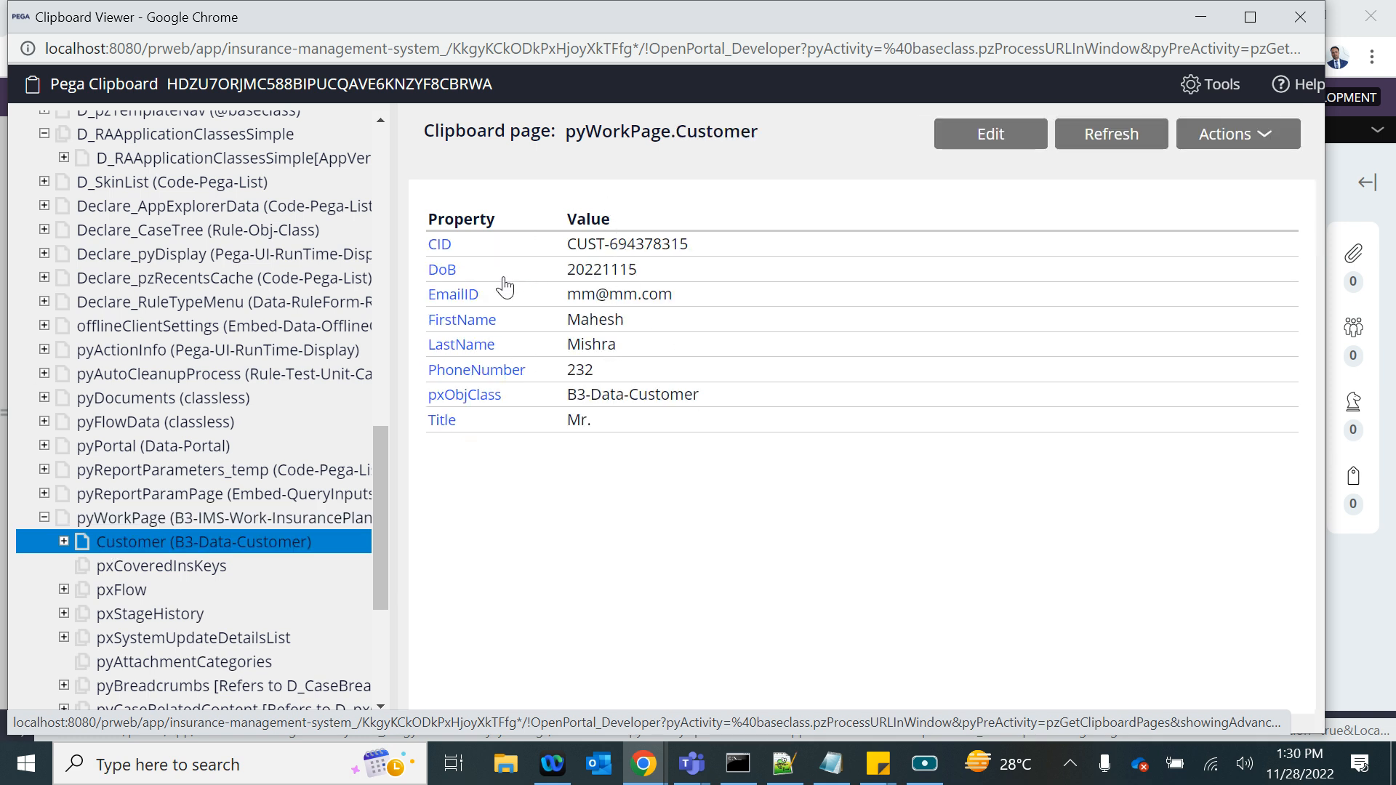
- Return from the Clipboard to Dev Studio and view the D_NewCustomer data page definition
{"action": "key", "text": "alt+Tab"}
{"action": "key", "text": "alt+Tab"}
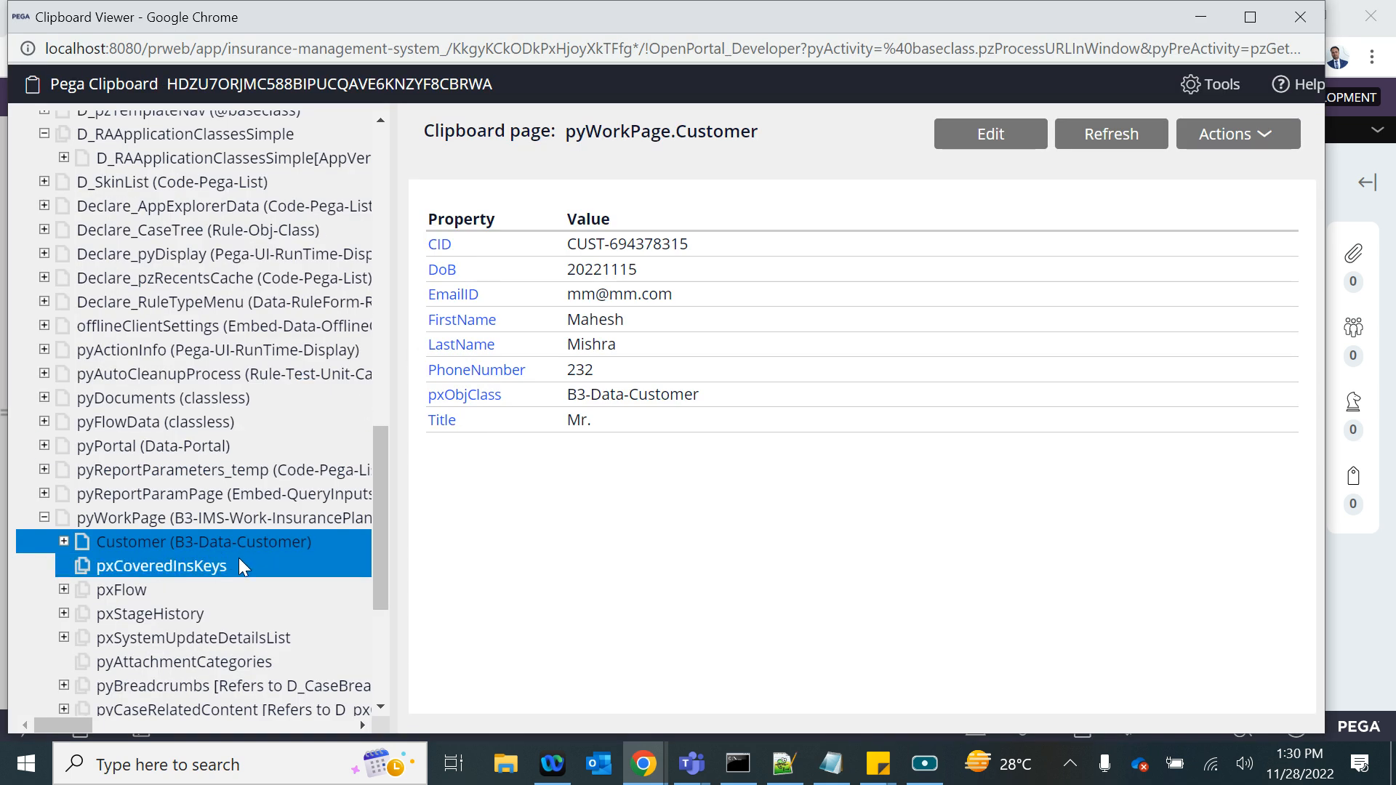
{"action": "key", "text": "alt+Tab"}
{"action": "left_click", "coordinate": [512, 133]}
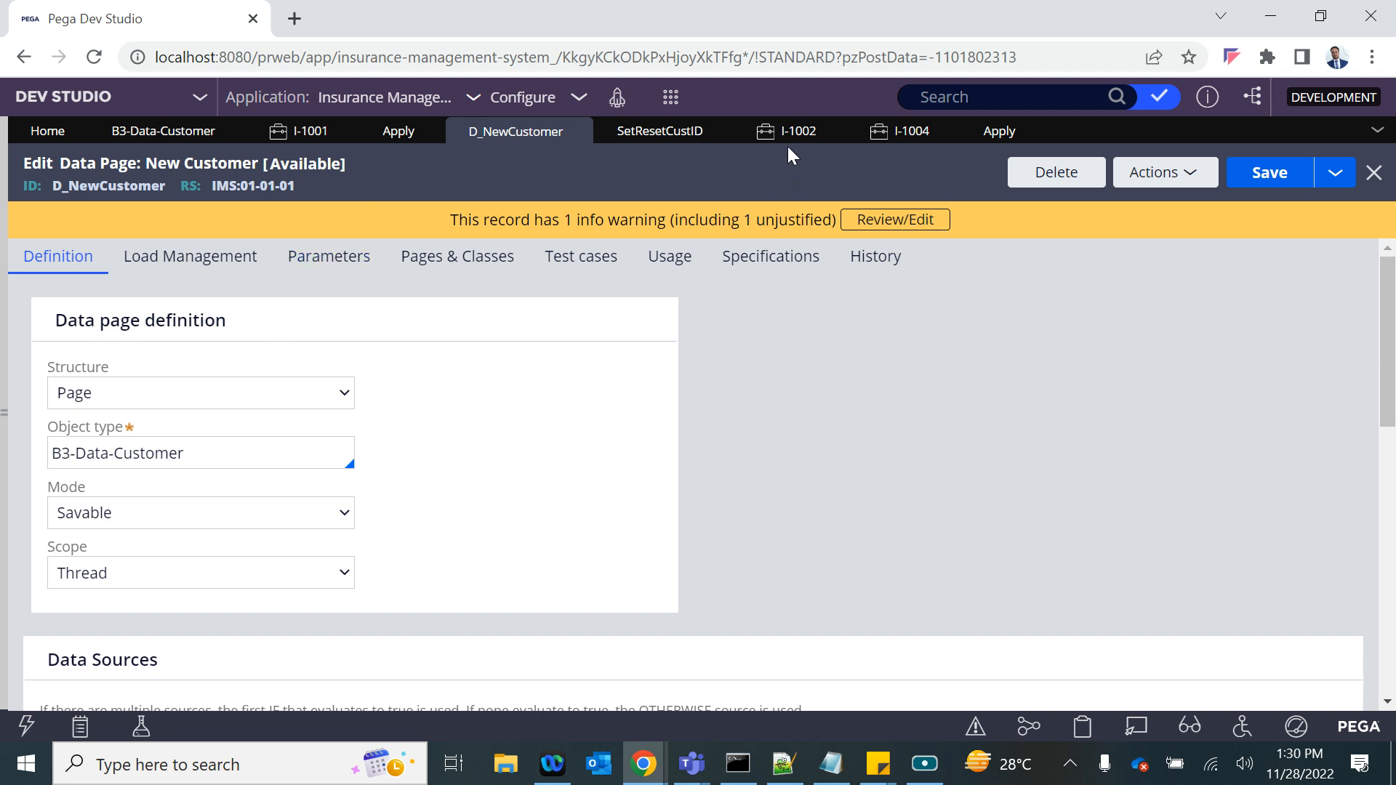
- Review the Customer page's properties under pyWorkPage in the Clipboard and return to Dev Studio
{"action": "key", "text": "alt+Tab"}
{"action": "left_click", "coordinate": [115, 516]}
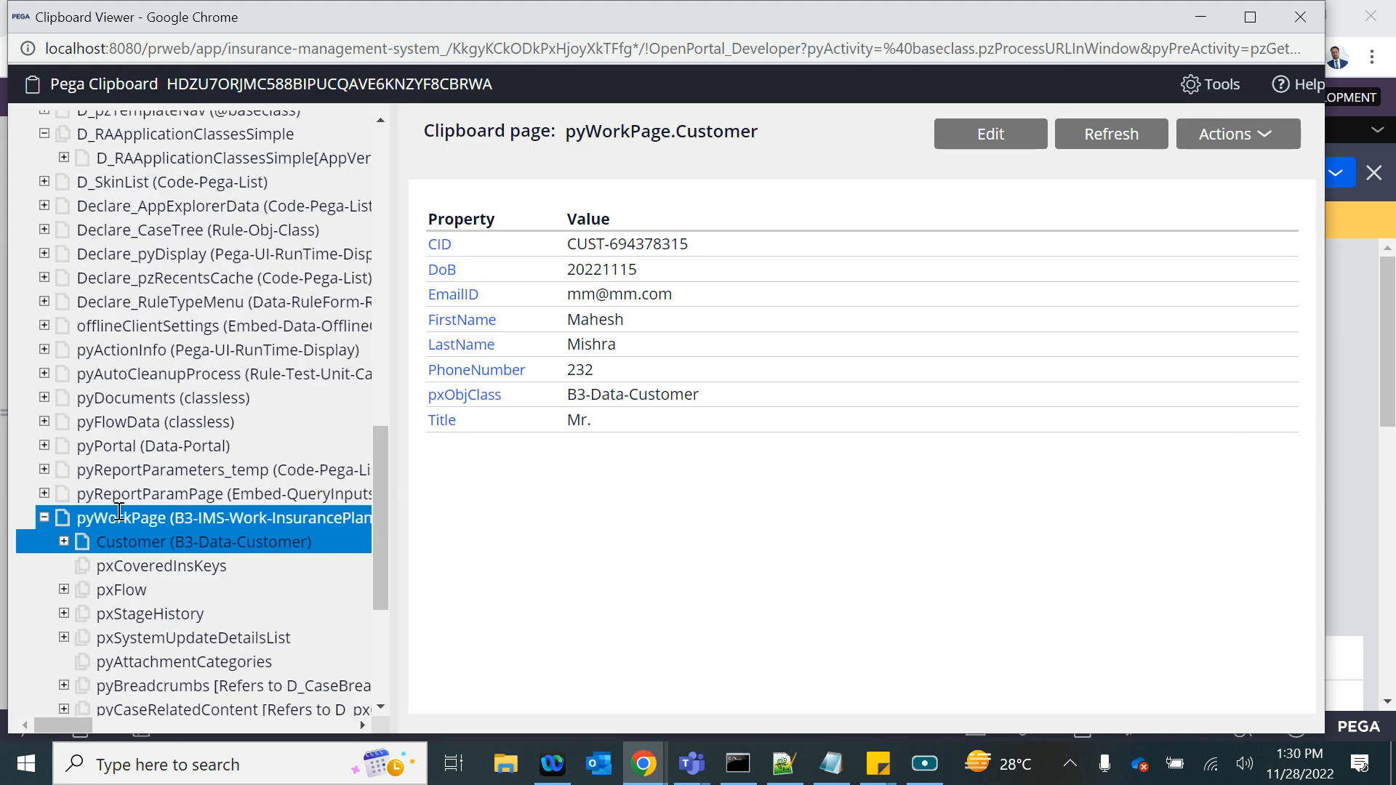
{"action": "left_click_drag", "start_coordinate": [428, 218], "coordinate": [769, 320]}
{"action": "key", "text": "alt+Tab"}
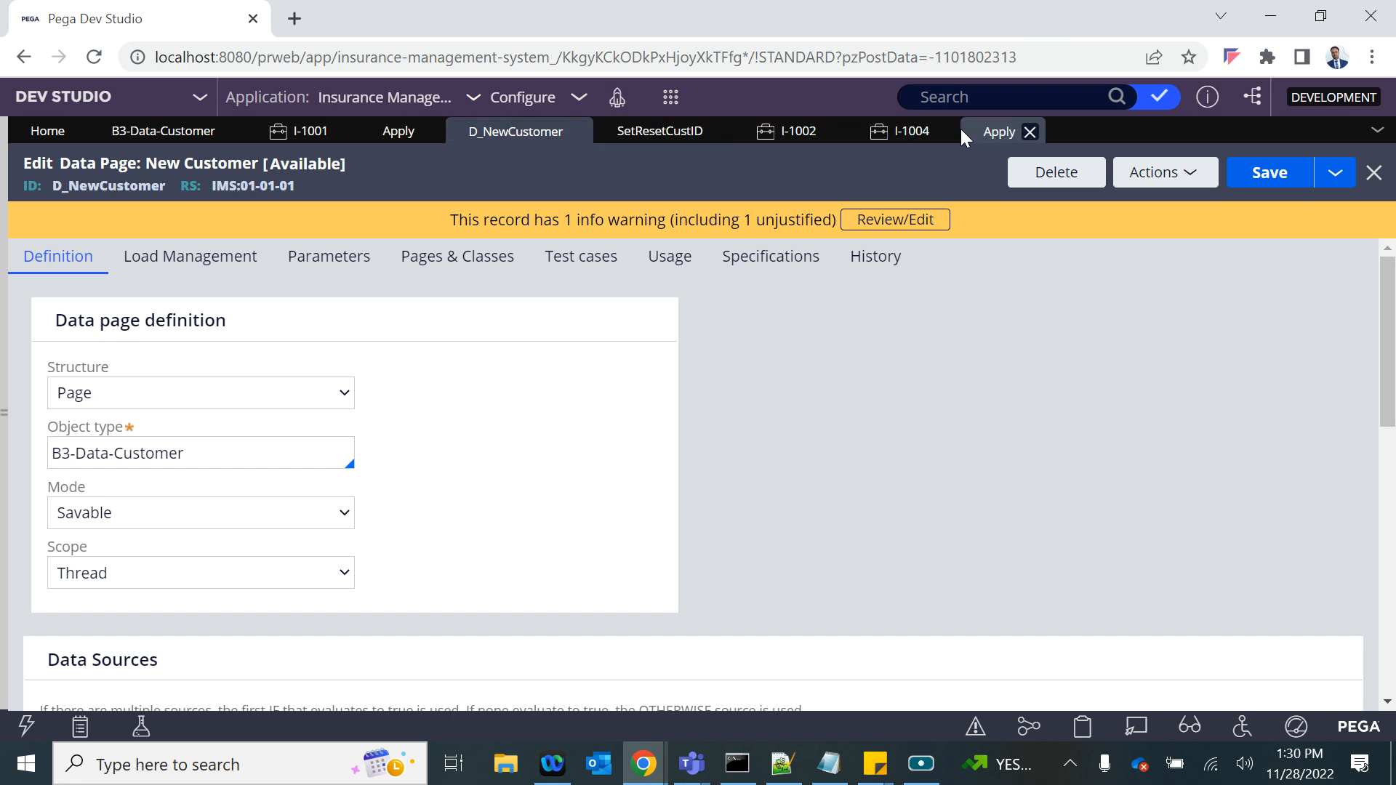
- Enter PostApplyDT as the Apply flow action's post-processing data transform and create that rule
{"action": "left_click", "coordinate": [999, 131]}
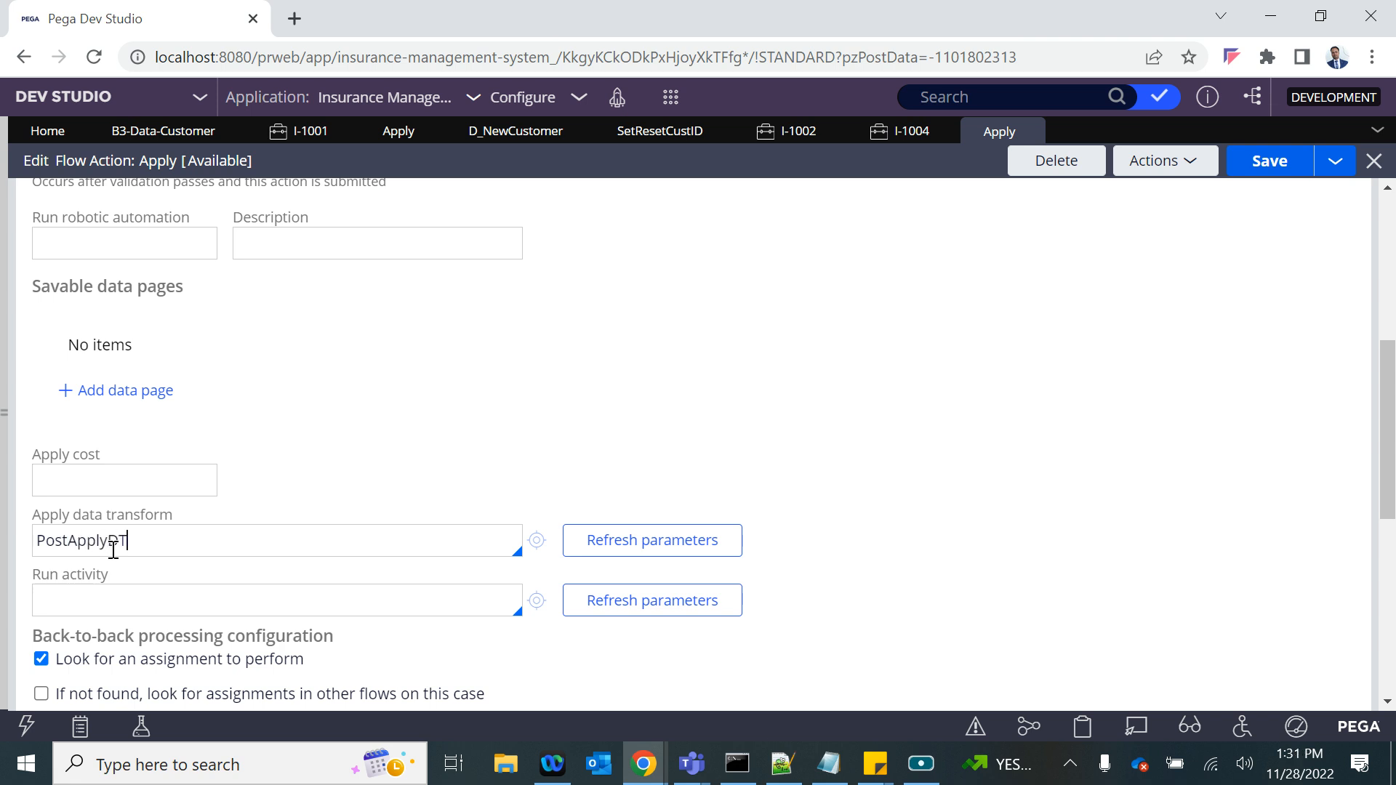
{"action": "left_click", "coordinate": [538, 538]}
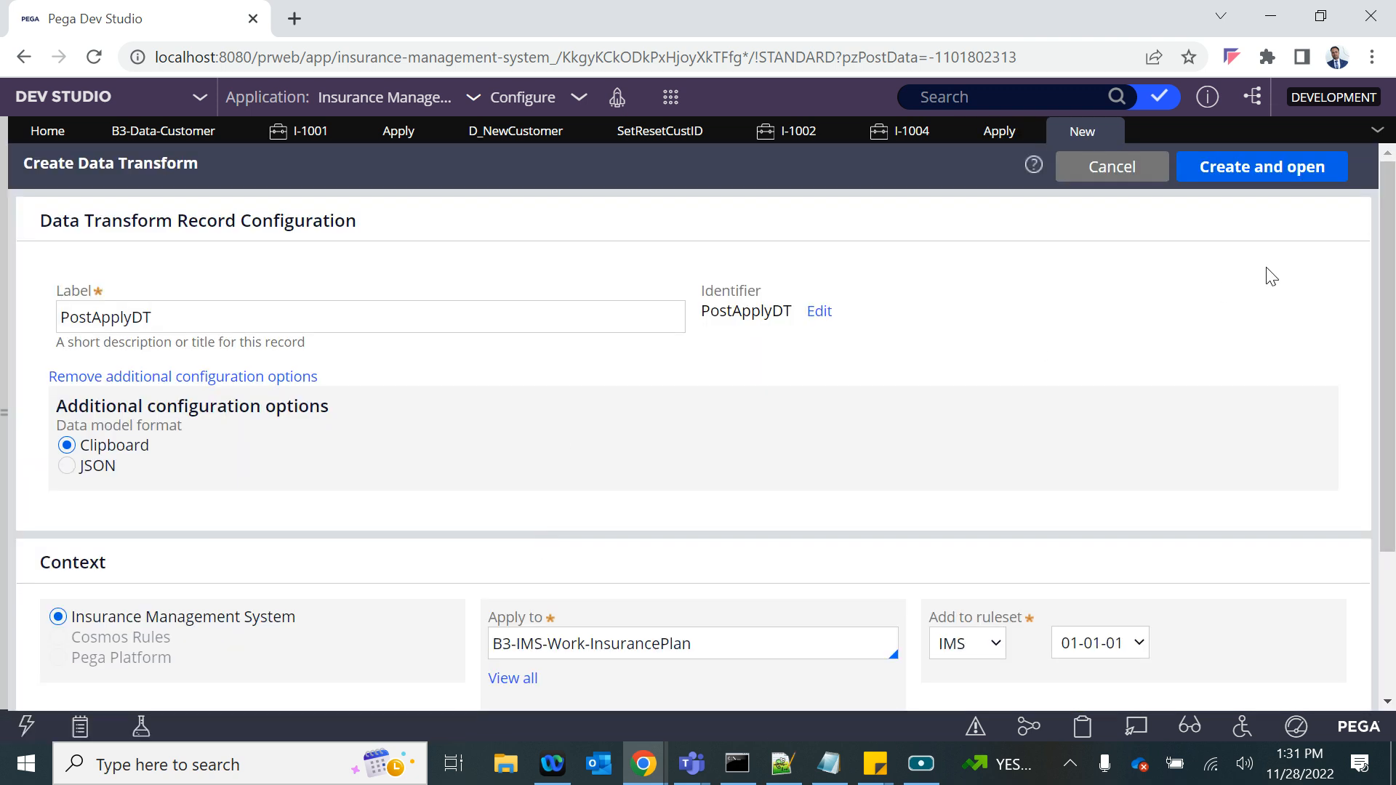
{"action": "left_click", "coordinate": [1234, 172]}
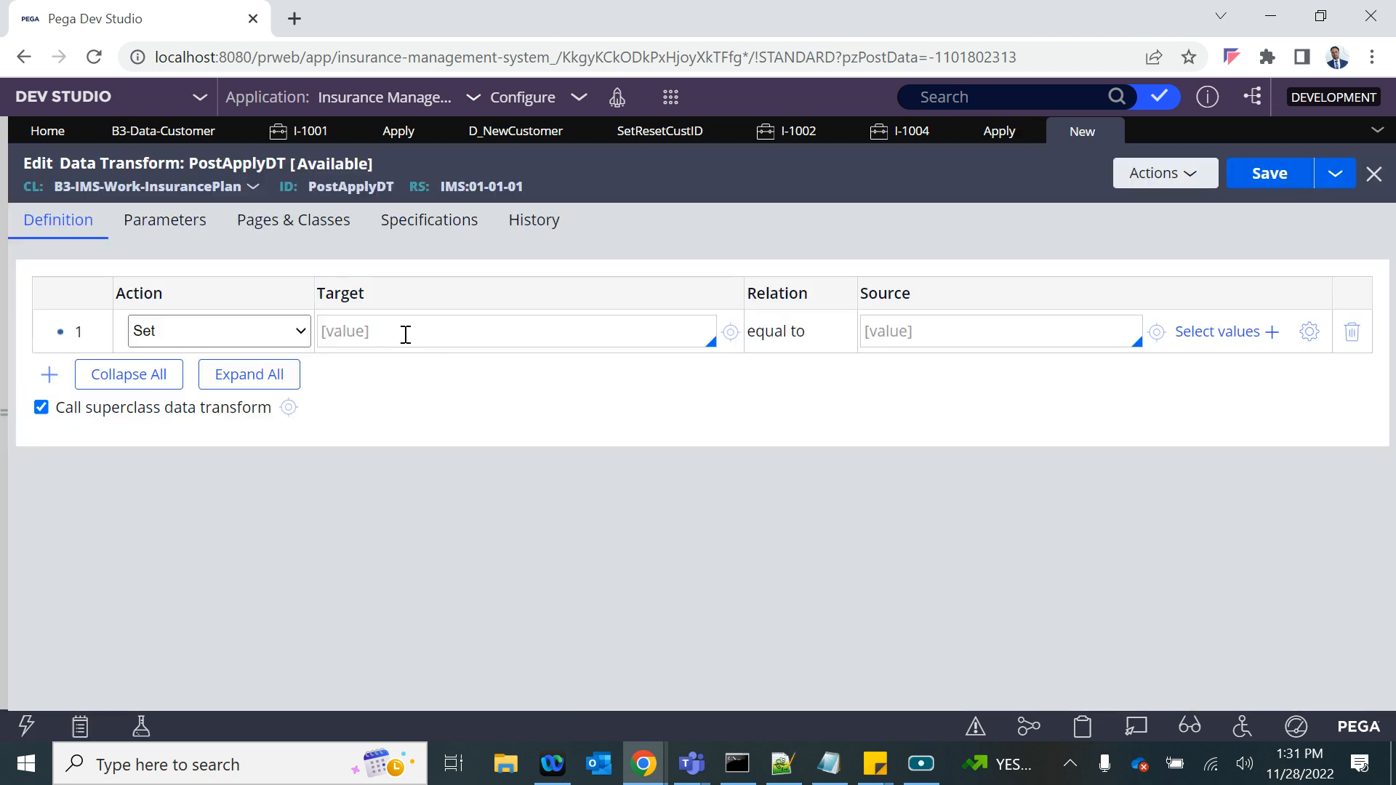
- Configure the first row of PostApplyDT as Update Page with the target D_NewCustomer[CID:.CID]
{"action": "left_click", "coordinate": [282, 334]}
{"action": "left_click", "coordinate": [210, 390]}
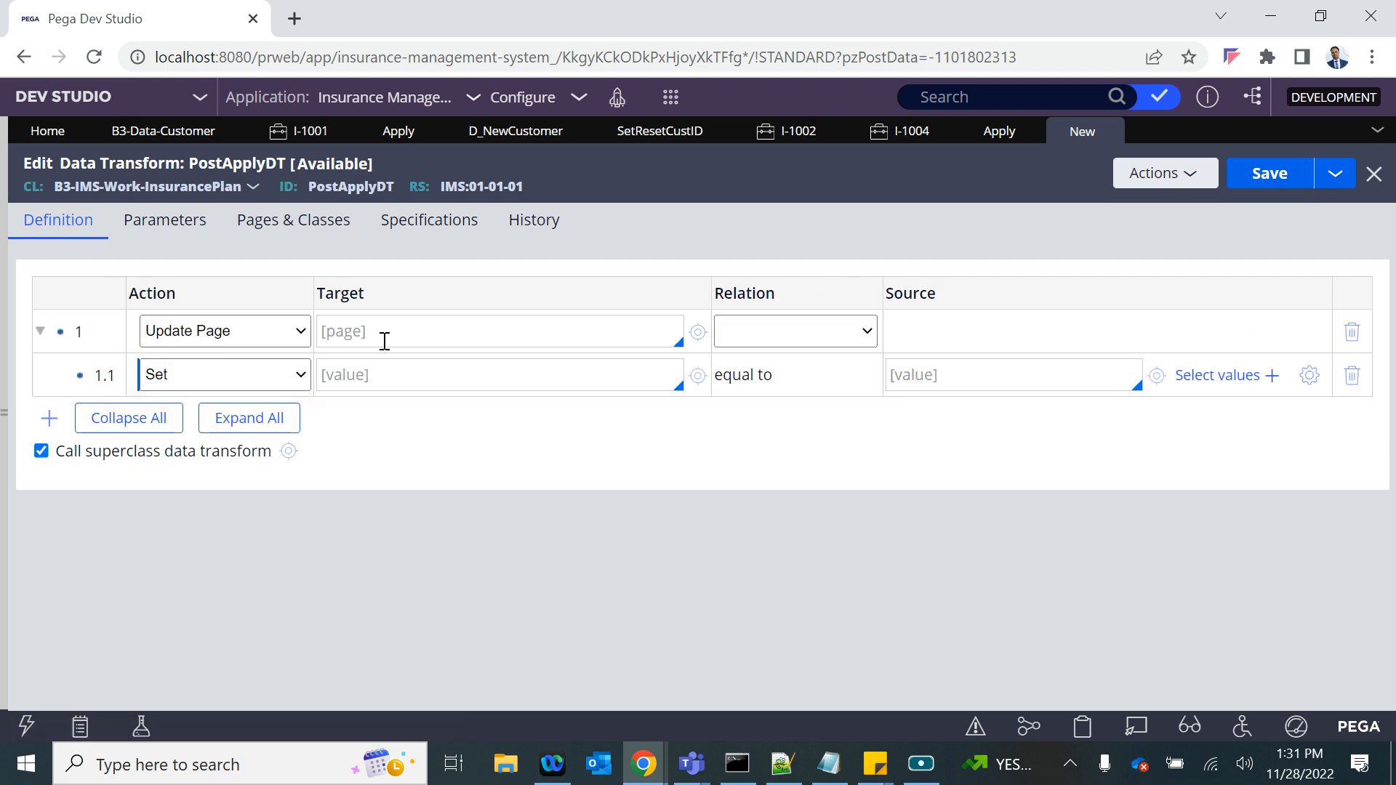
{"action": "left_click", "coordinate": [516, 132]}
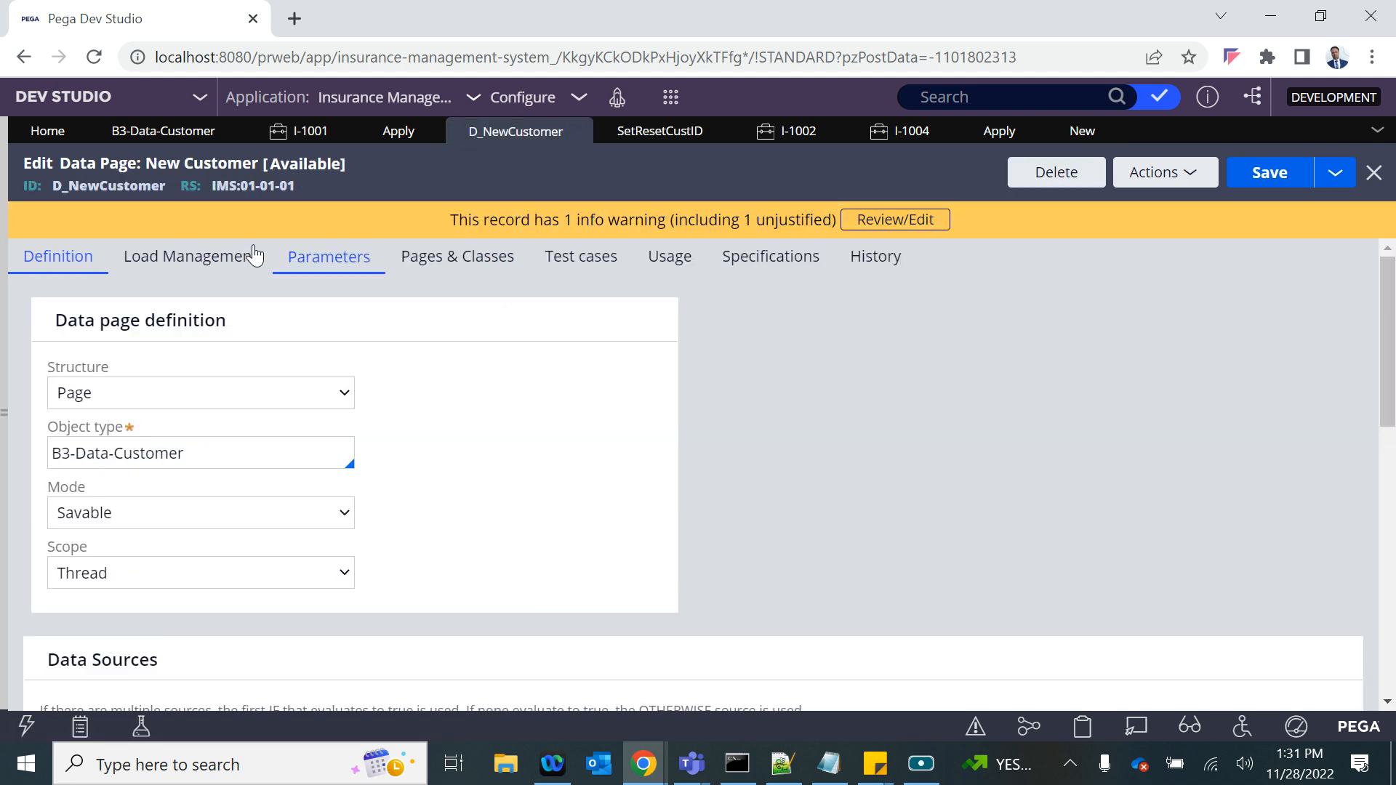
{"action": "double_click", "coordinate": [127, 187]}
{"action": "key", "text": "ctrl+c"}
{"action": "left_click", "coordinate": [1068, 131]}
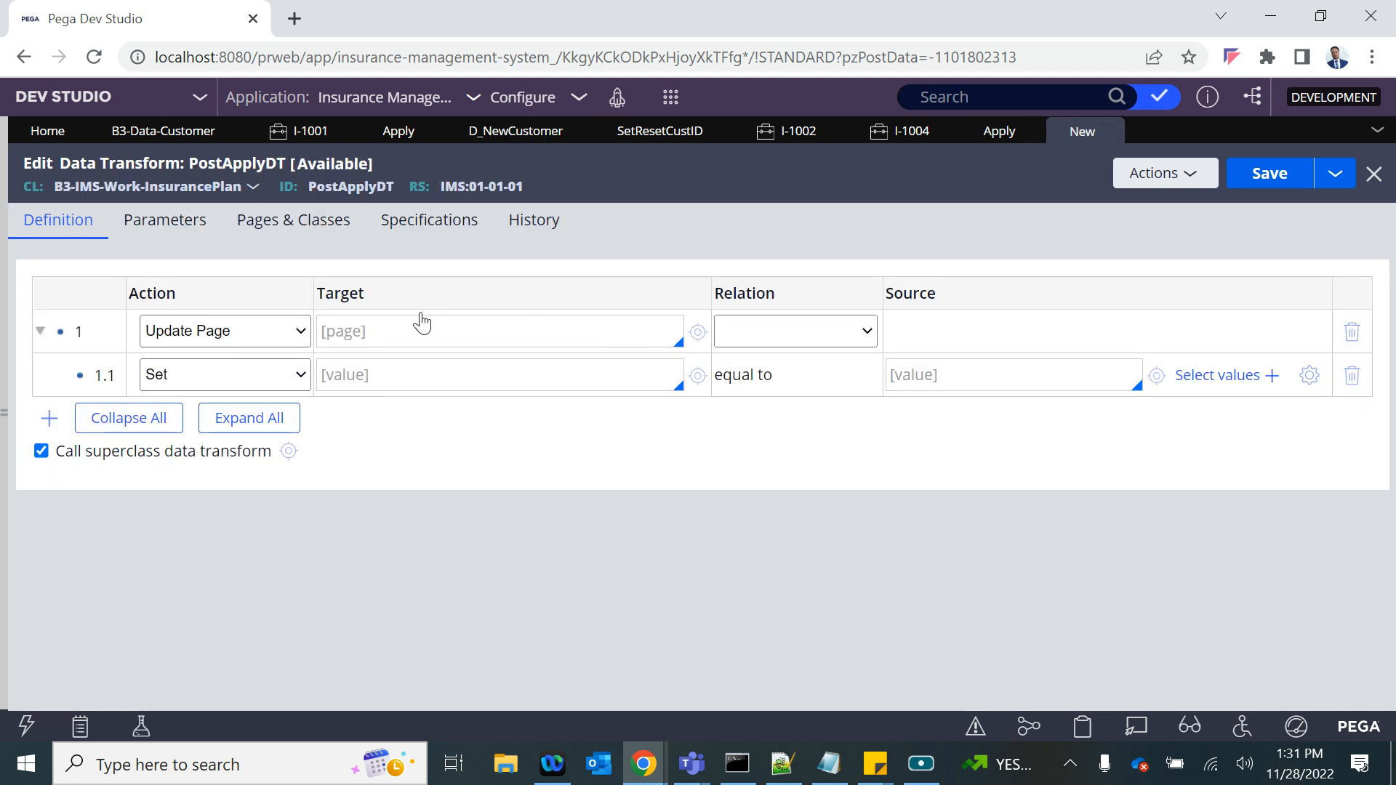
{"action": "left_click", "coordinate": [402, 333]}
{"action": "key", "text": "ctrl+v"}
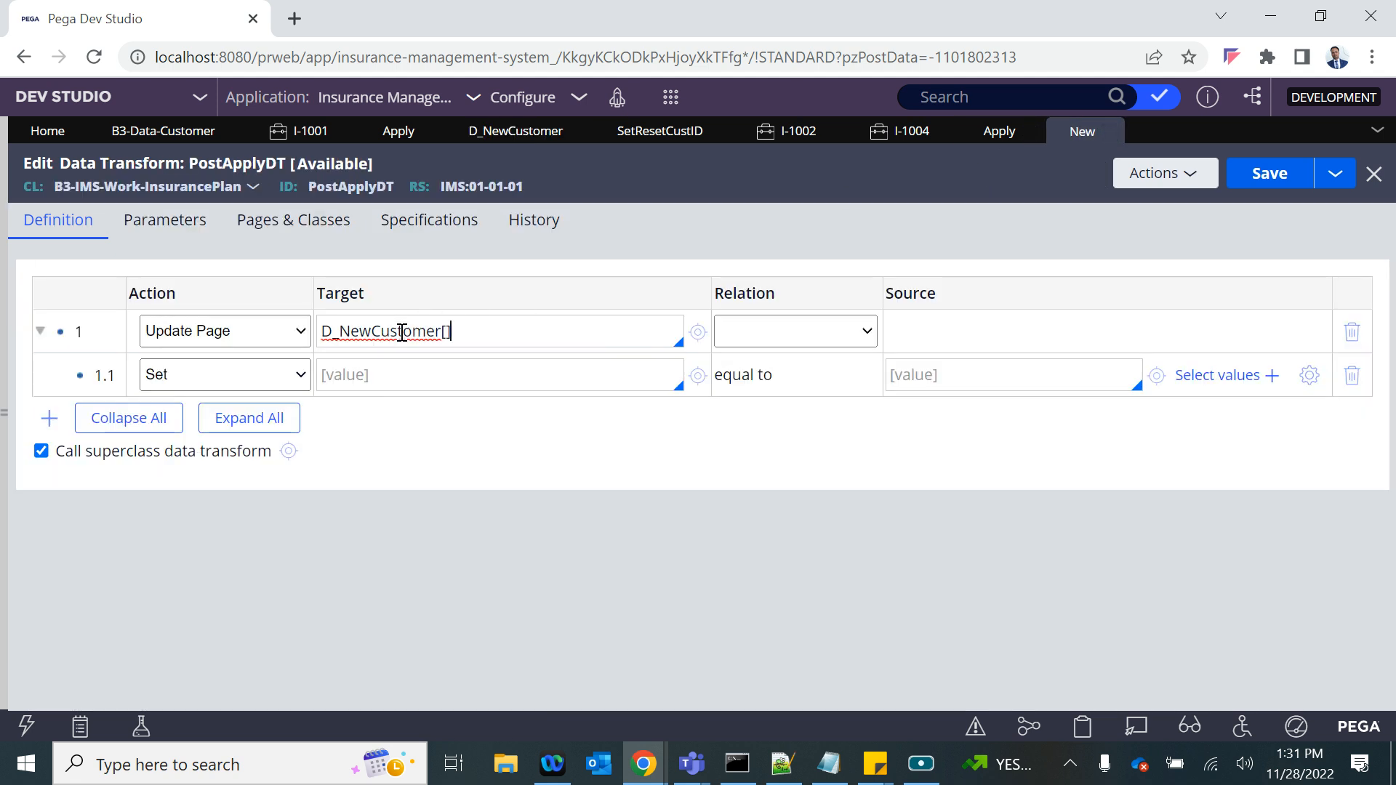
{"action": "type", "text": "[Cl"}
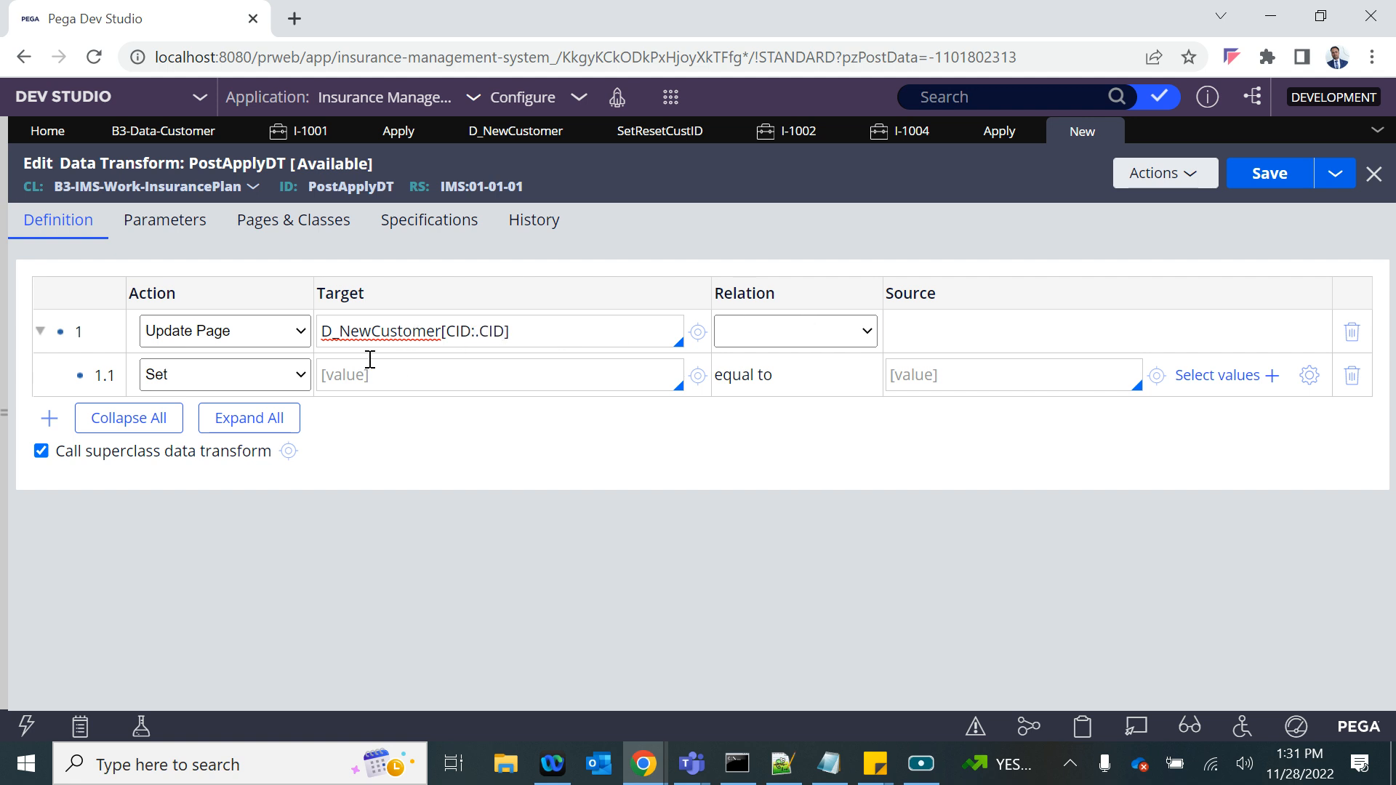
- Set the Update Page row's relation to "with values from" and its source to .Customer
{"action": "left_click", "coordinate": [788, 334]}
{"action": "left_click", "coordinate": [775, 373]}
{"action": "left_click", "coordinate": [949, 332]}
{"action": "type", "text": "."}
{"action": "key", "text": "Down"}
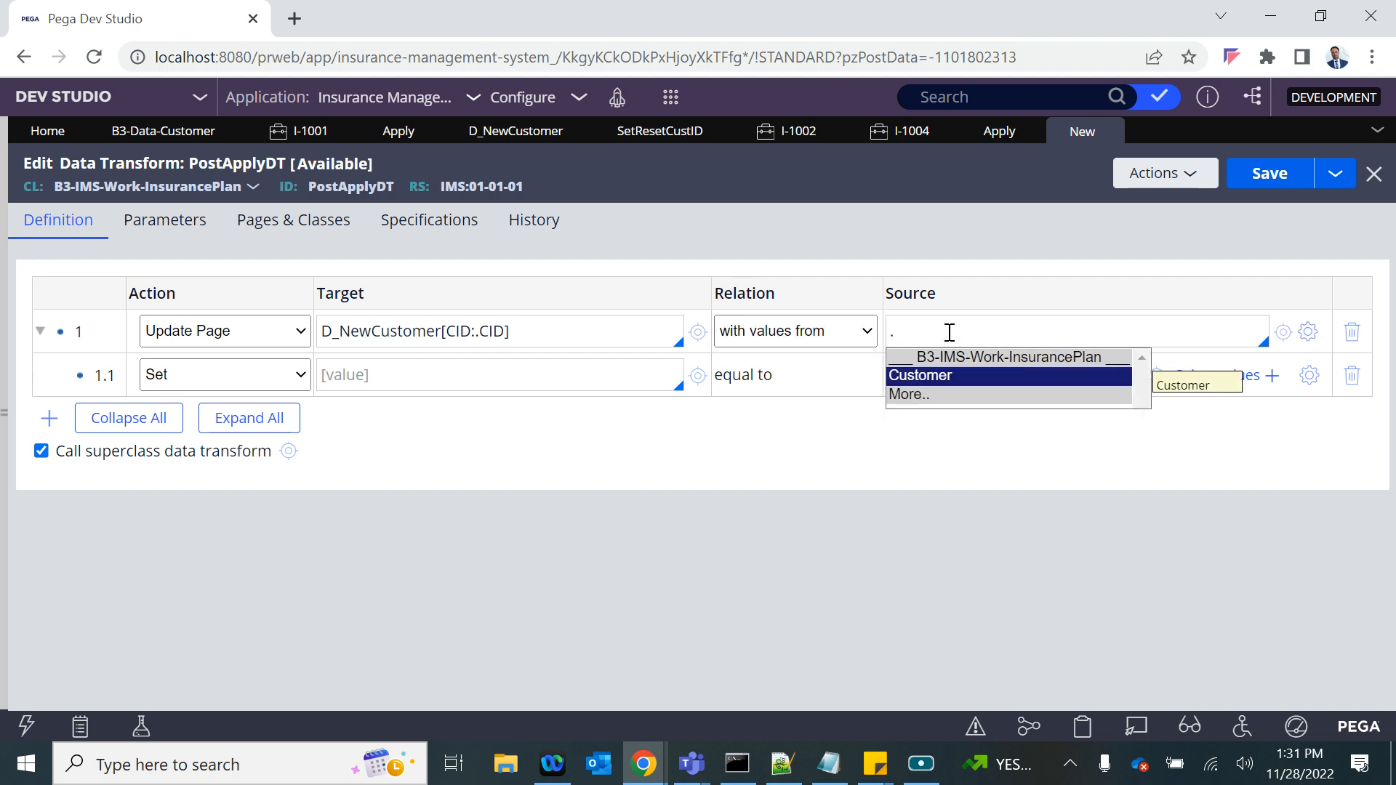
{"action": "key", "text": "Return"}
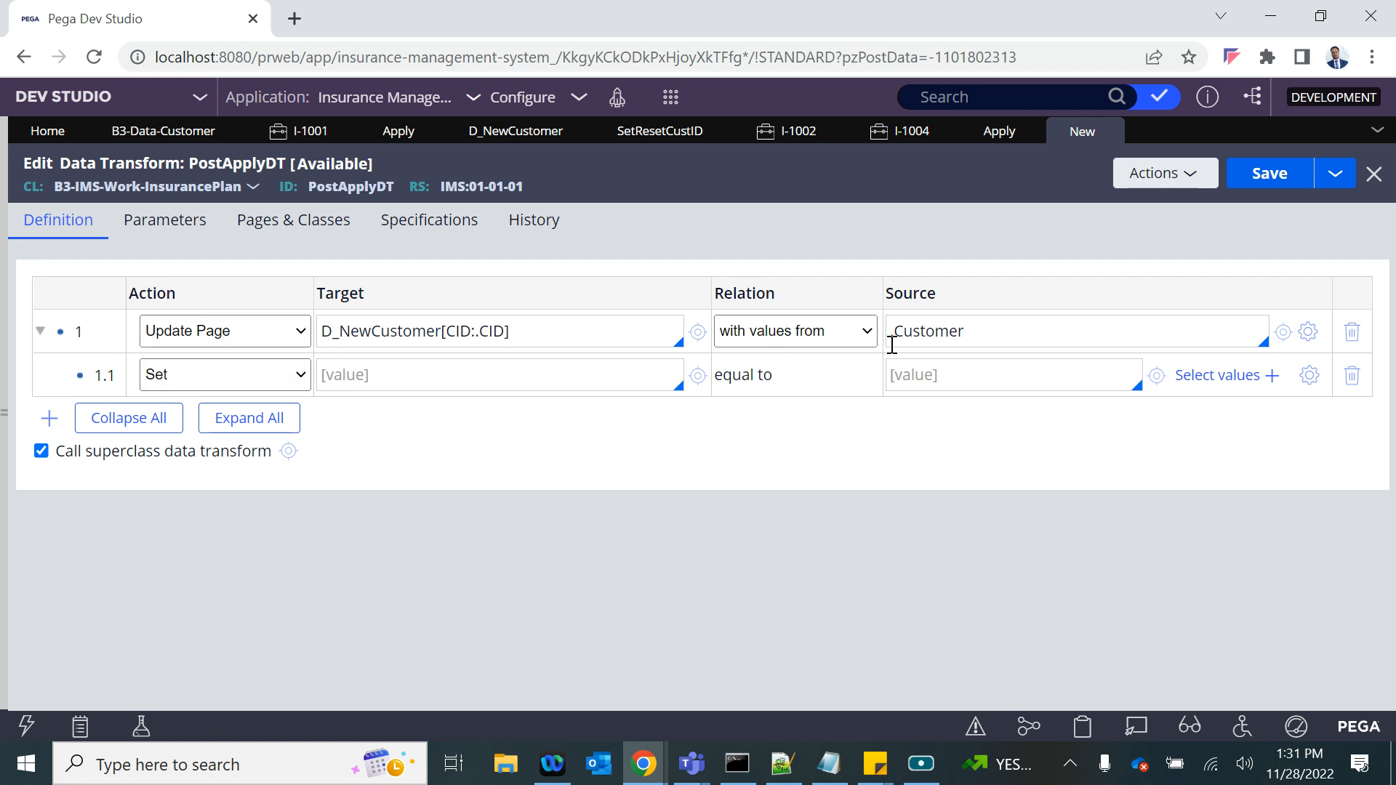
- Change the row's action from Update Page to Set, accepting deletion of the child row
{"action": "left_click_drag", "start_coordinate": [535, 338], "coordinate": [366, 337]}
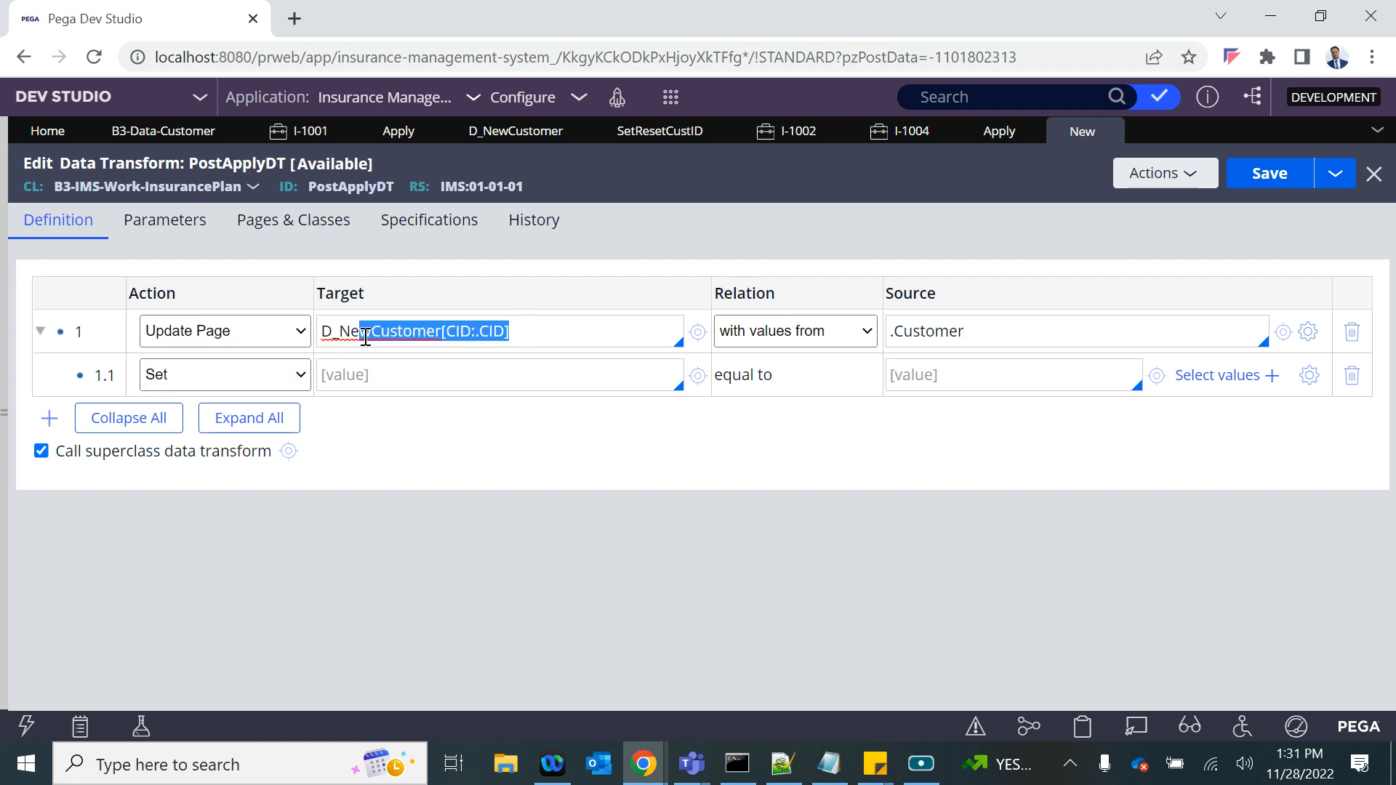
{"action": "left_click_drag", "start_coordinate": [964, 332], "coordinate": [885, 329]}
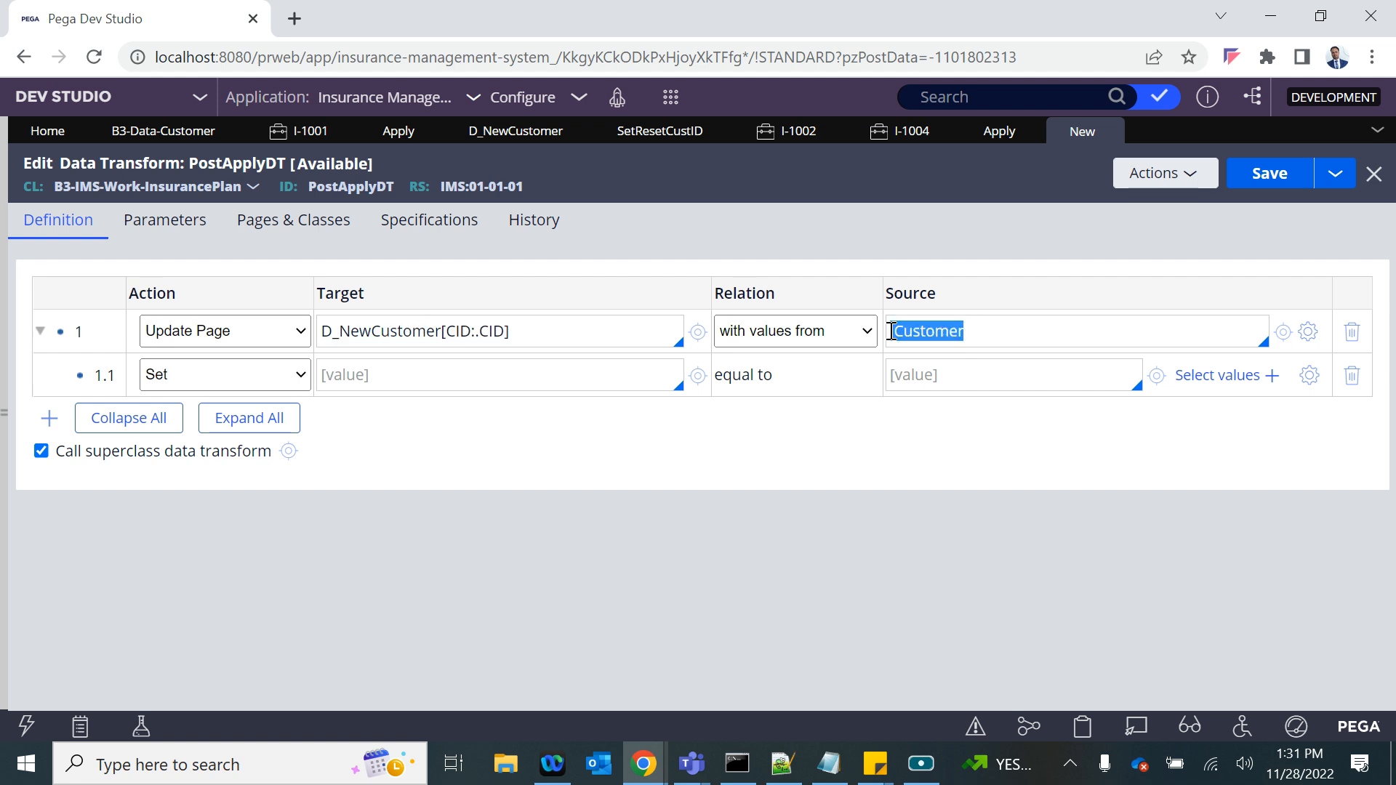
{"action": "left_click", "coordinate": [210, 334]}
{"action": "left_click", "coordinate": [168, 357]}
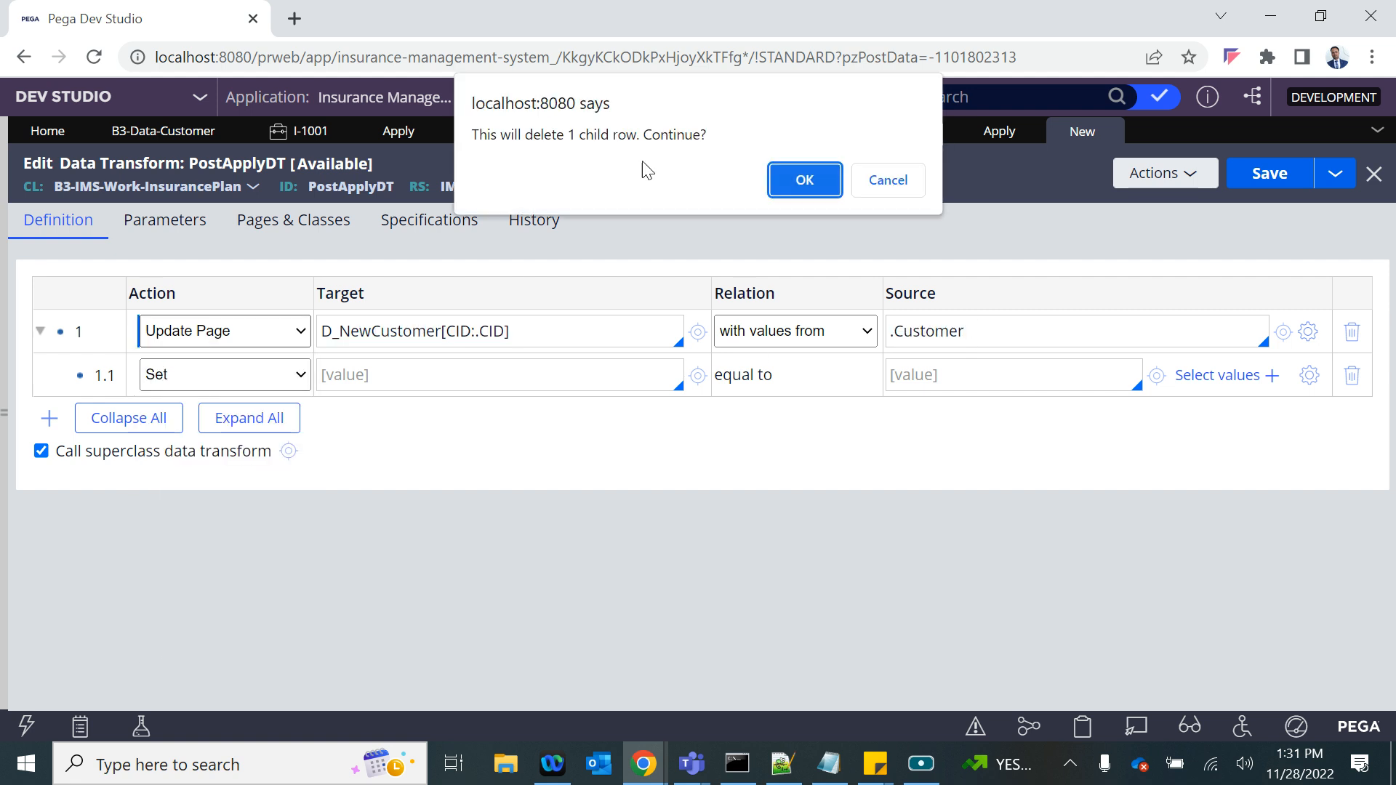
{"action": "left_click", "coordinate": [796, 180]}
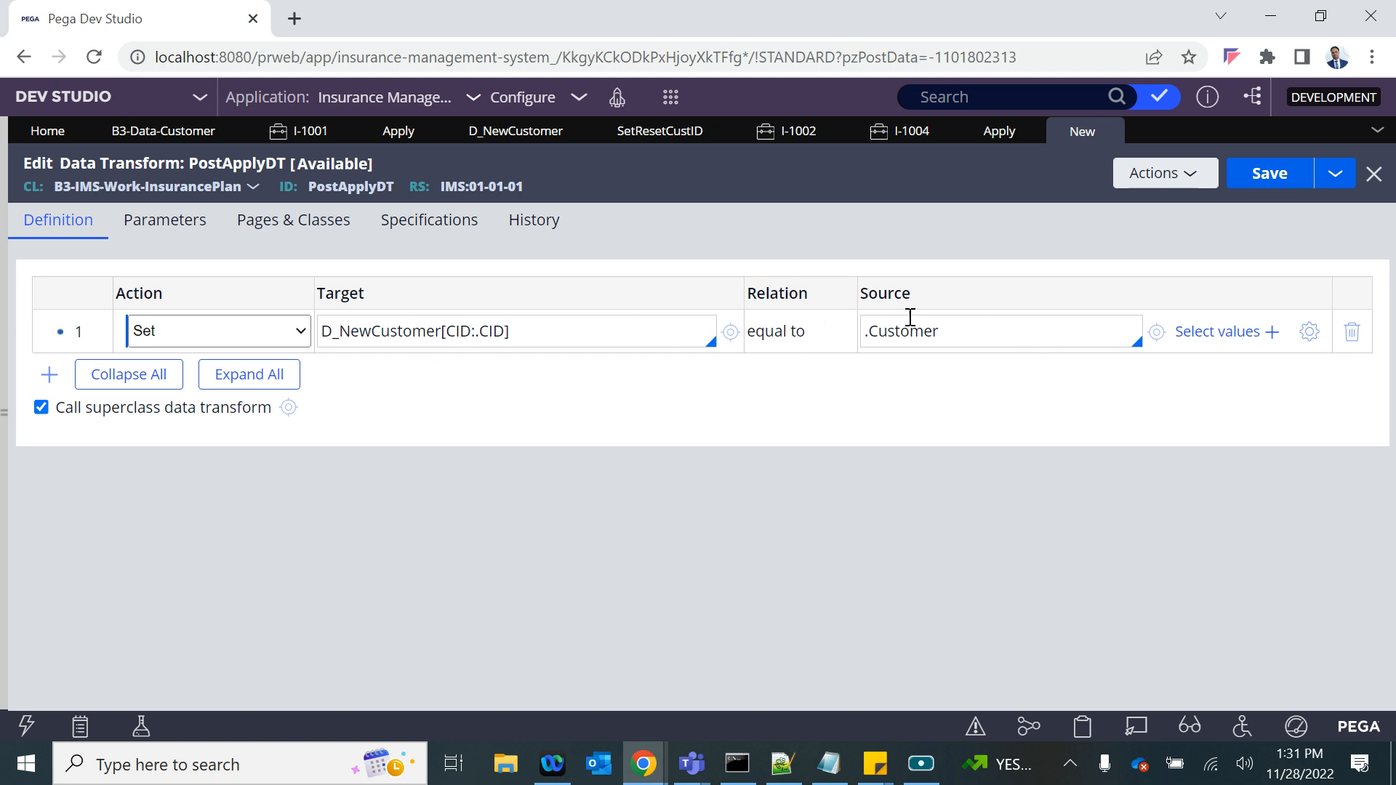
- Compare the object type of the D_NewCustomer data page with the page definition of the Customer property
{"action": "left_click", "coordinate": [559, 136]}
{"action": "double_click", "coordinate": [190, 454]}
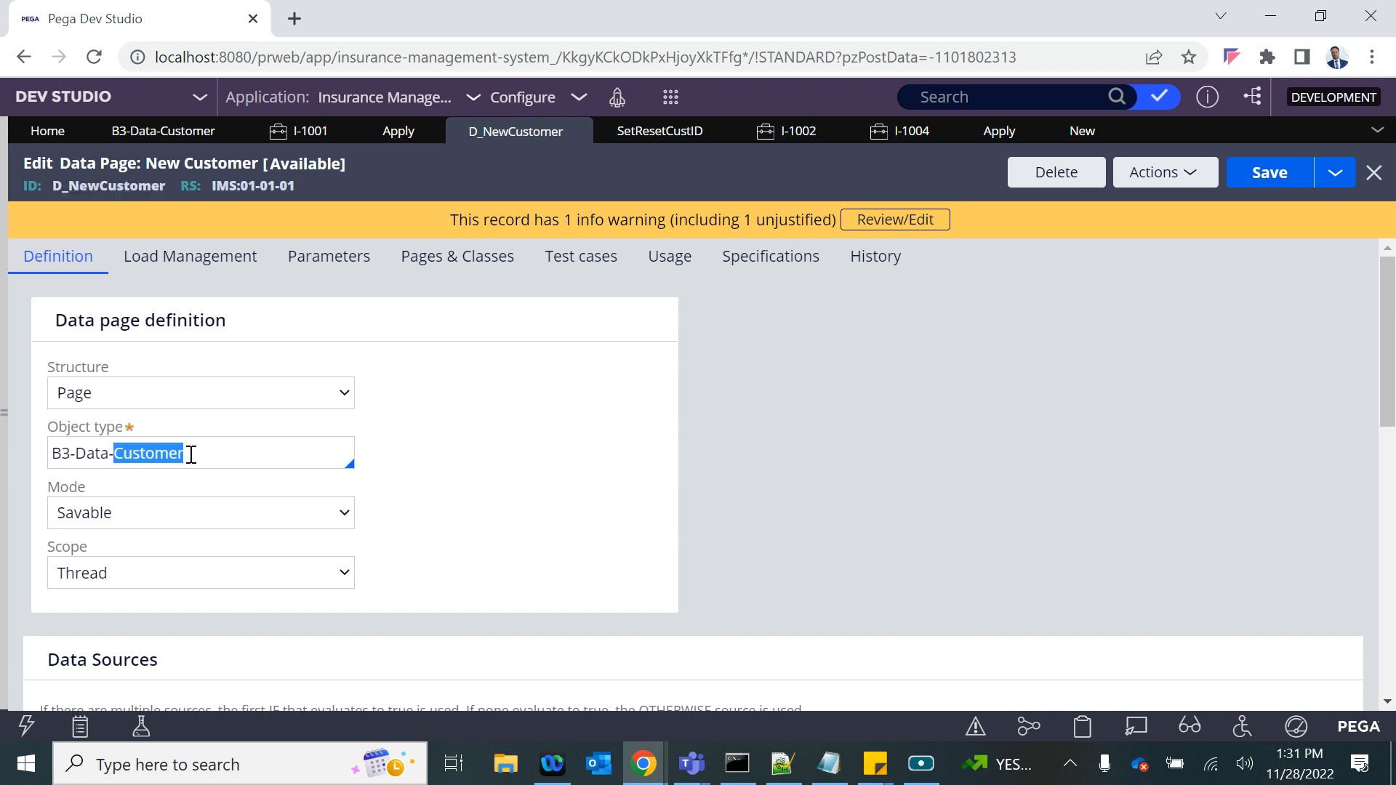
{"action": "left_click", "coordinate": [1059, 126]}
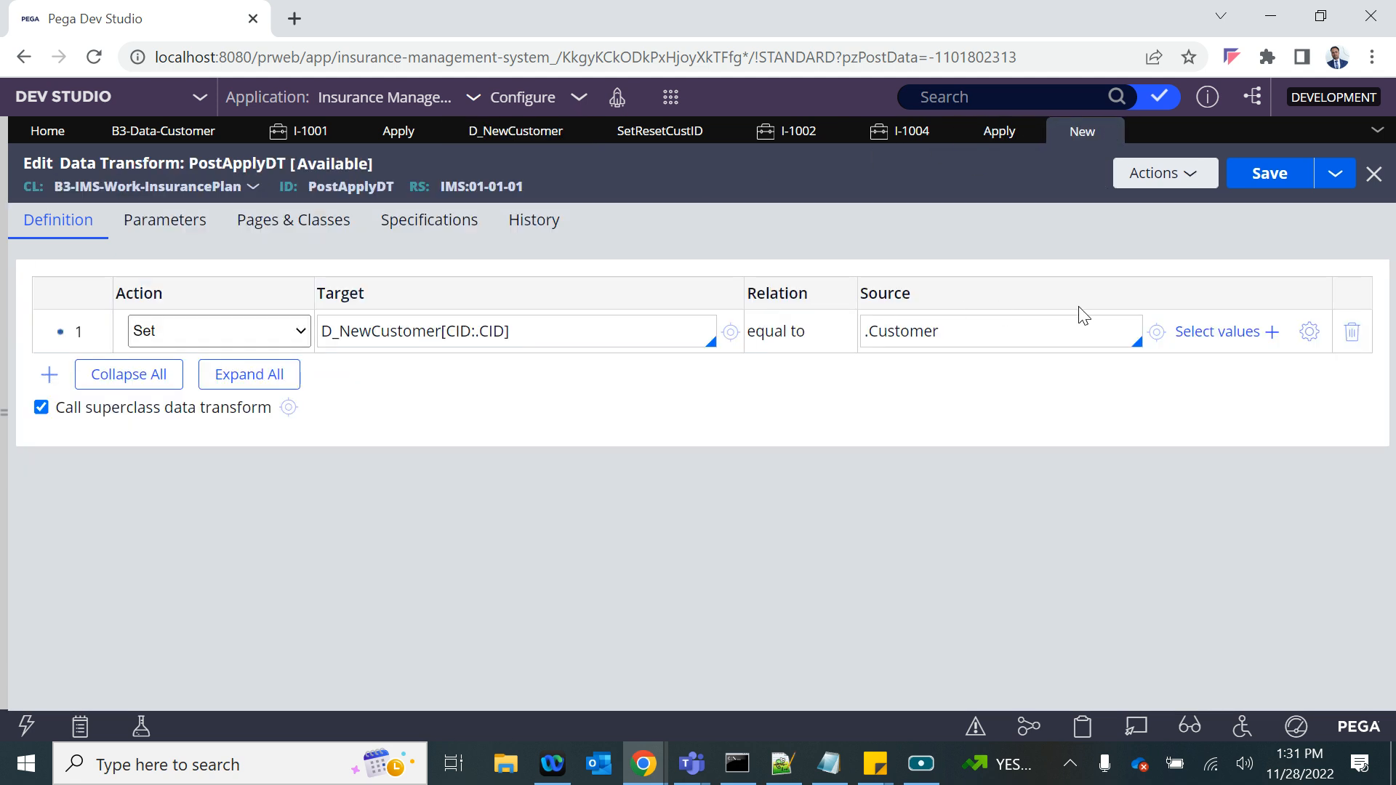
{"action": "left_click", "coordinate": [1158, 332]}
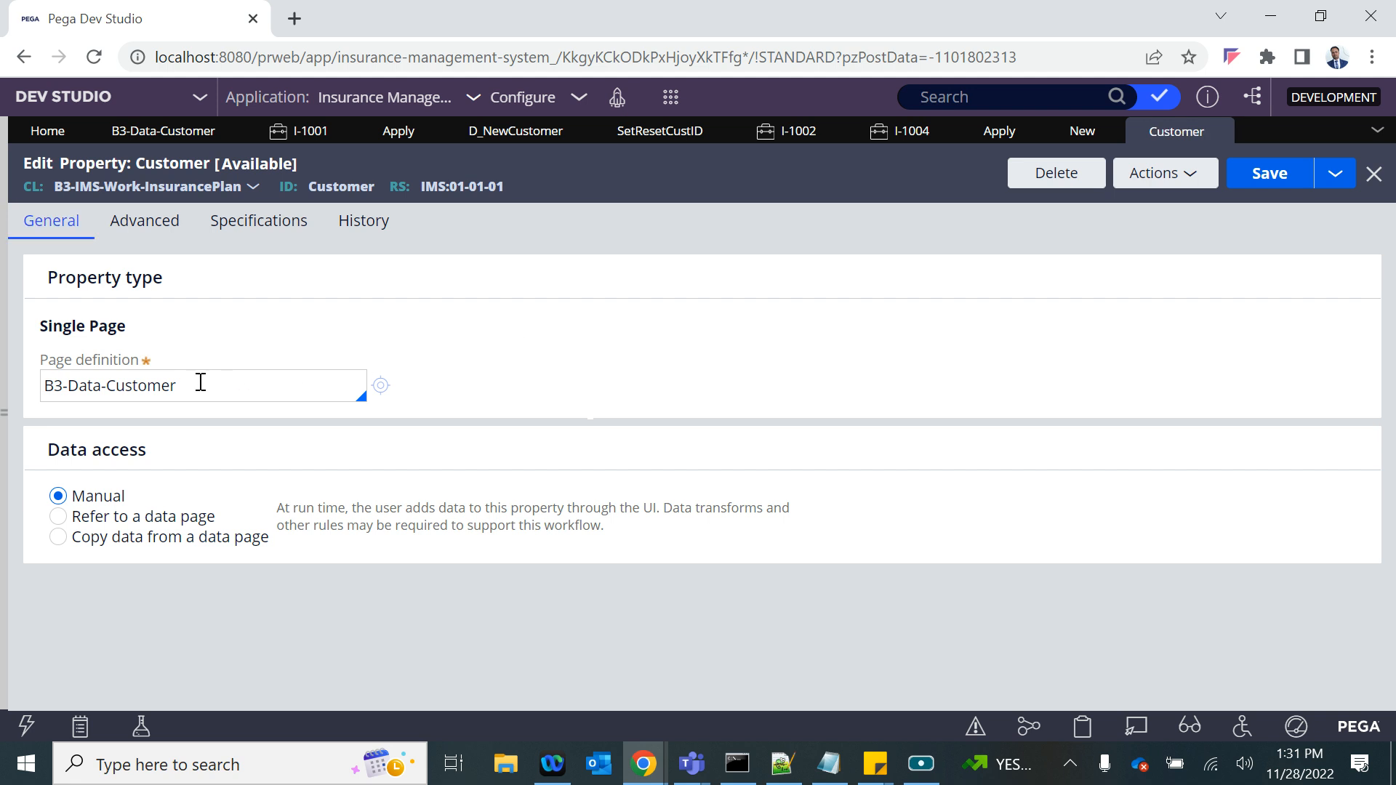
{"action": "left_click_drag", "start_coordinate": [199, 381], "coordinate": [4, 451]}
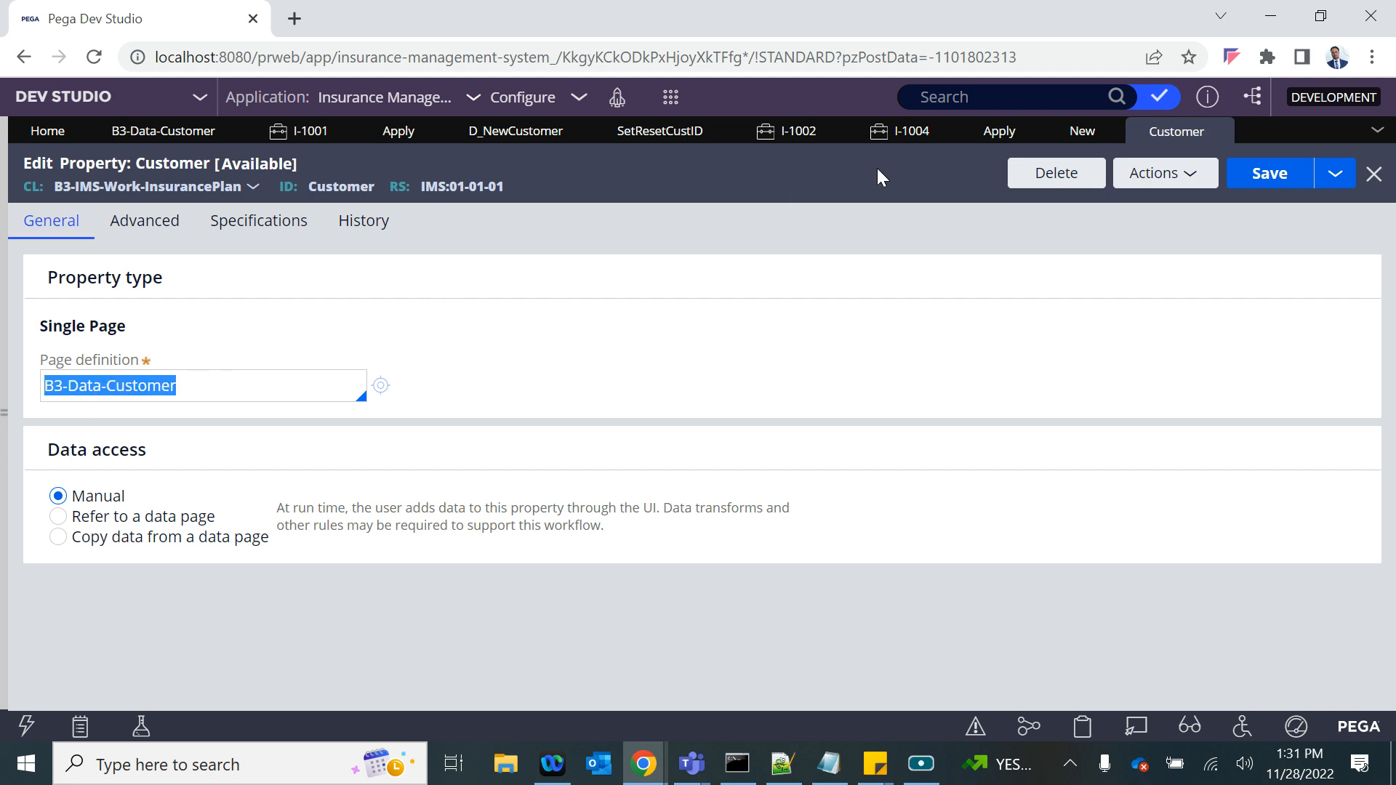
- Return to the PostApplyDT data transform and save it
{"action": "left_click", "coordinate": [901, 131]}
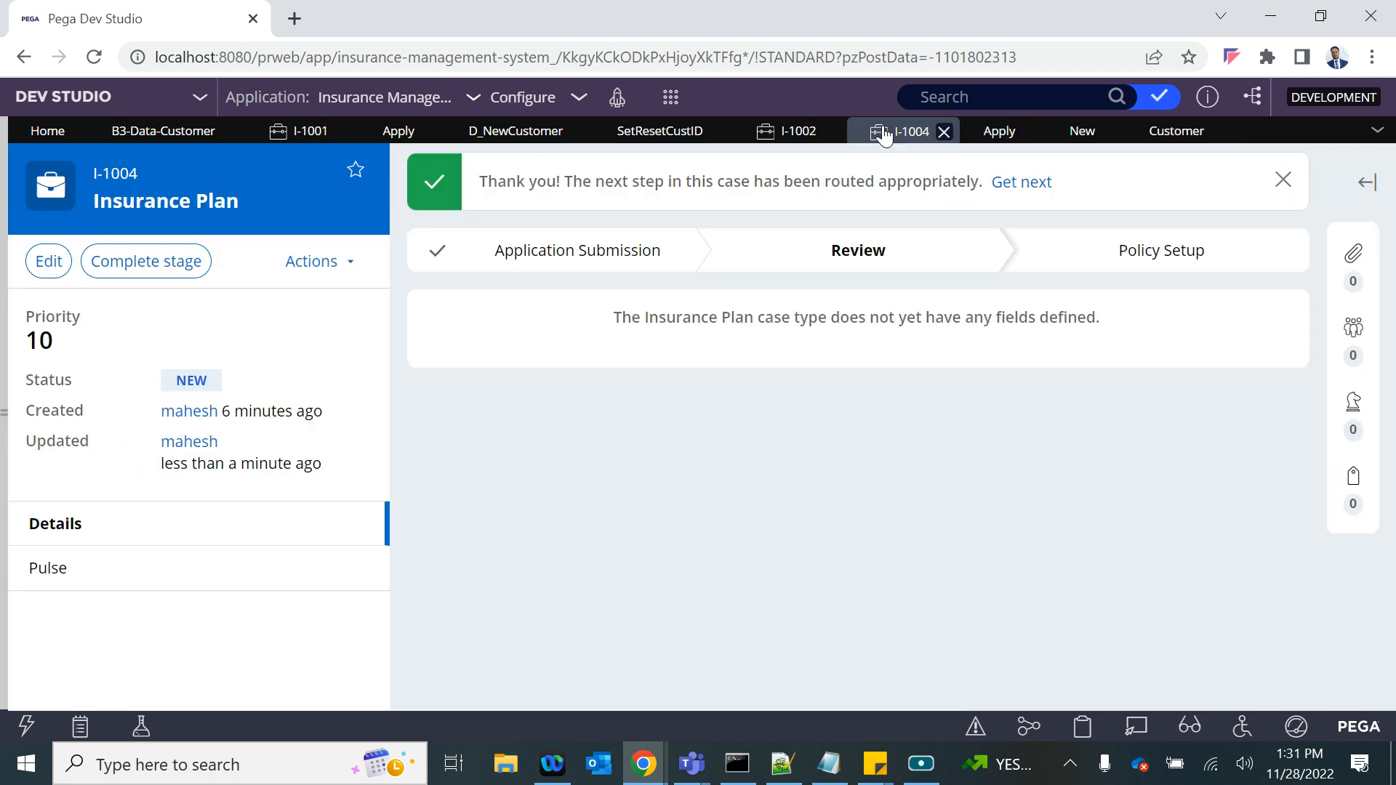
{"action": "left_click", "coordinate": [1066, 134]}
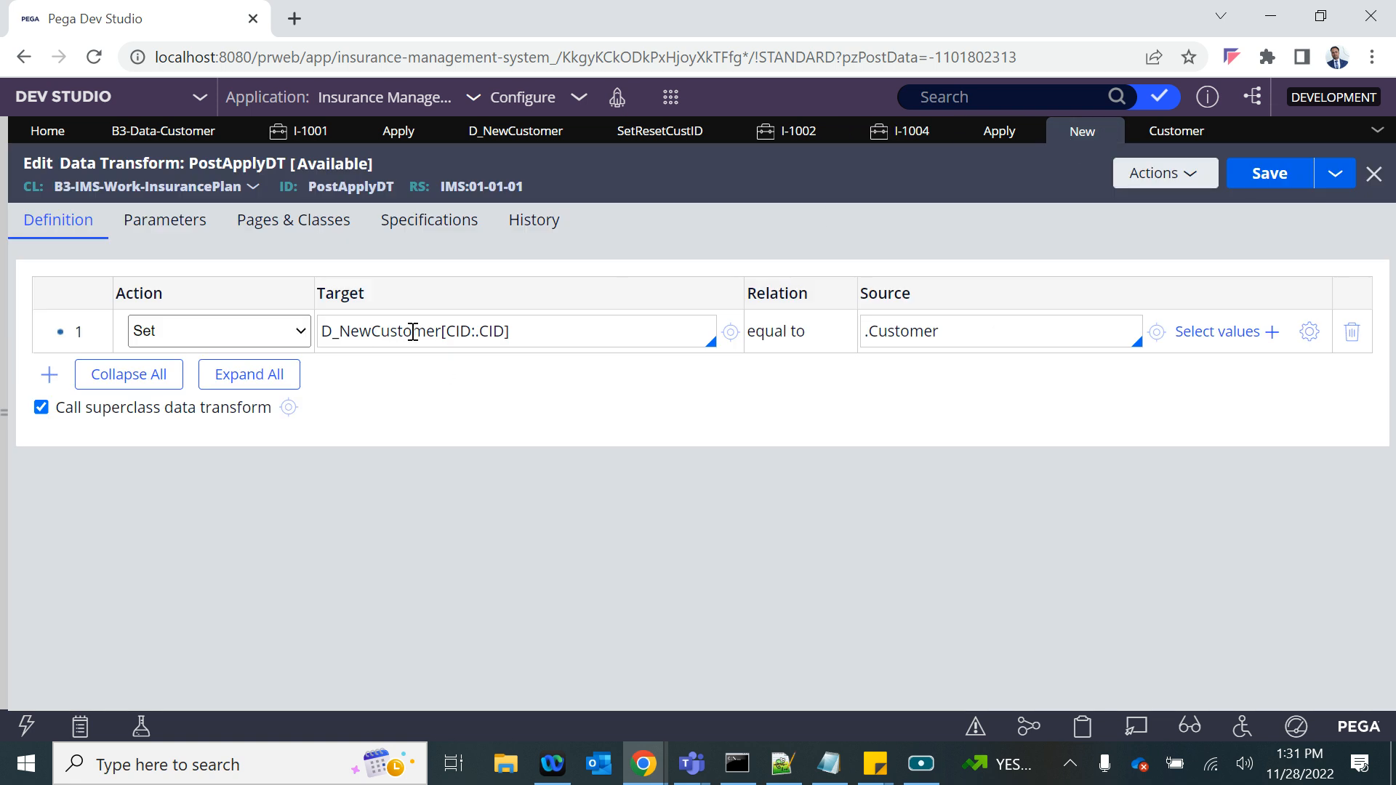
{"action": "double_click", "coordinate": [370, 331]}
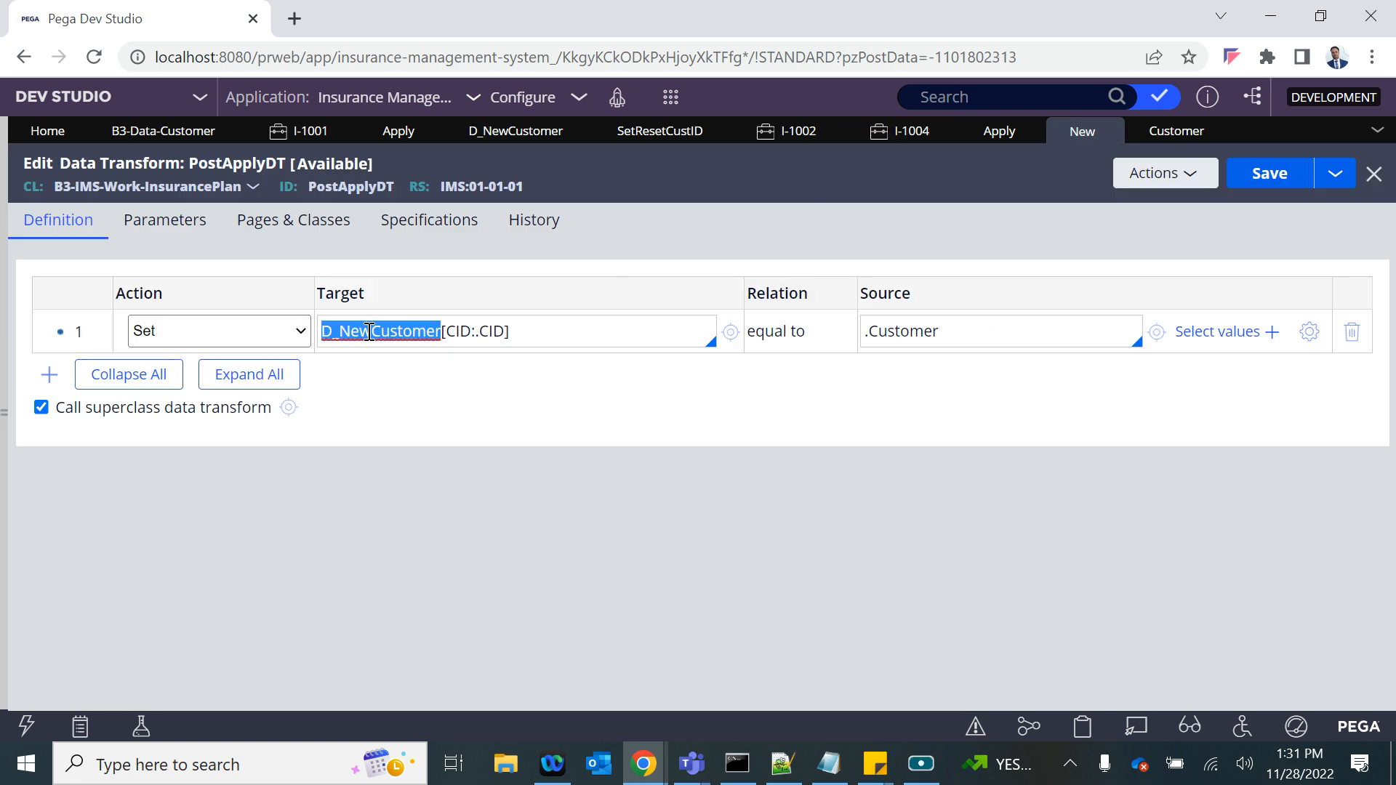
{"action": "left_click", "coordinate": [1271, 173]}
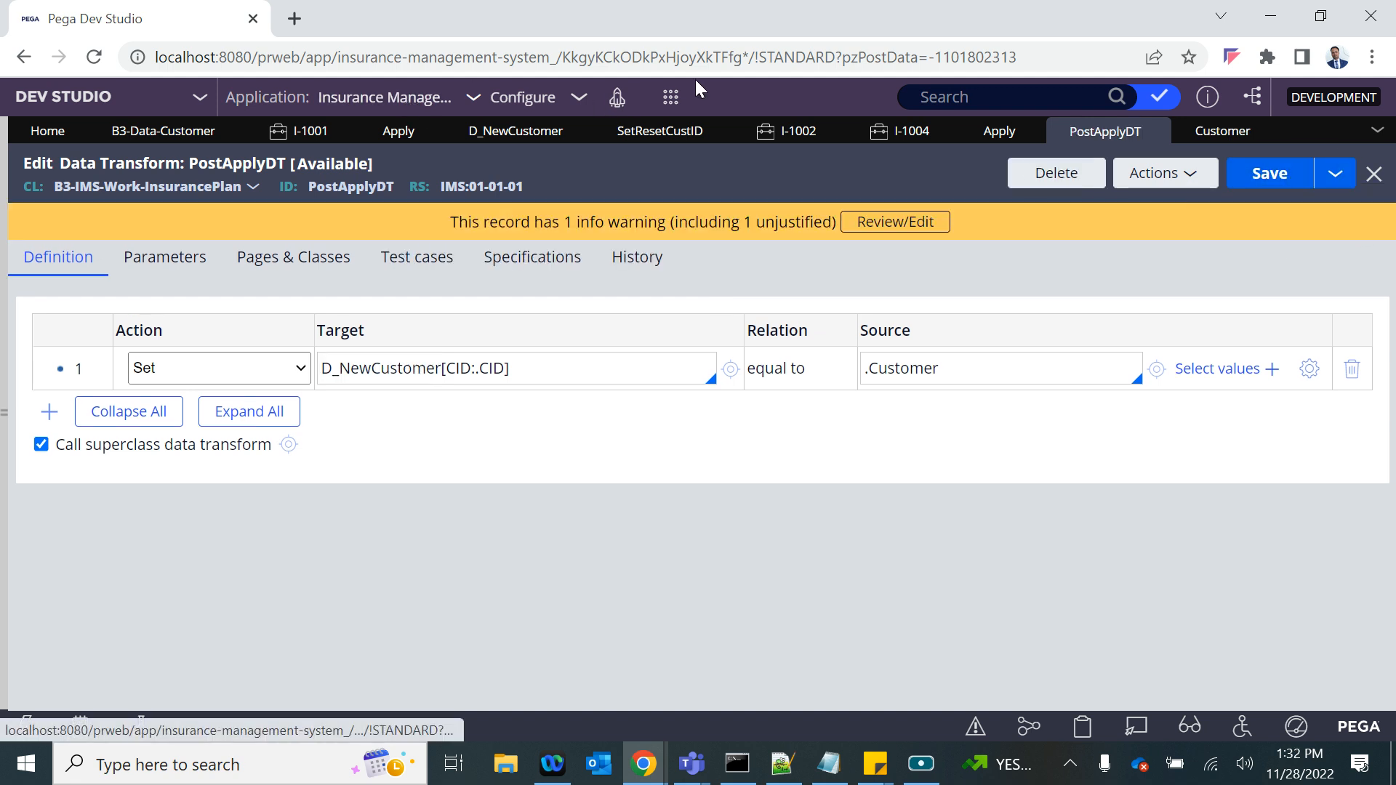
- Create a new Insurance Plan case and set New Customer to Yes
{"action": "left_click", "coordinate": [670, 96]}
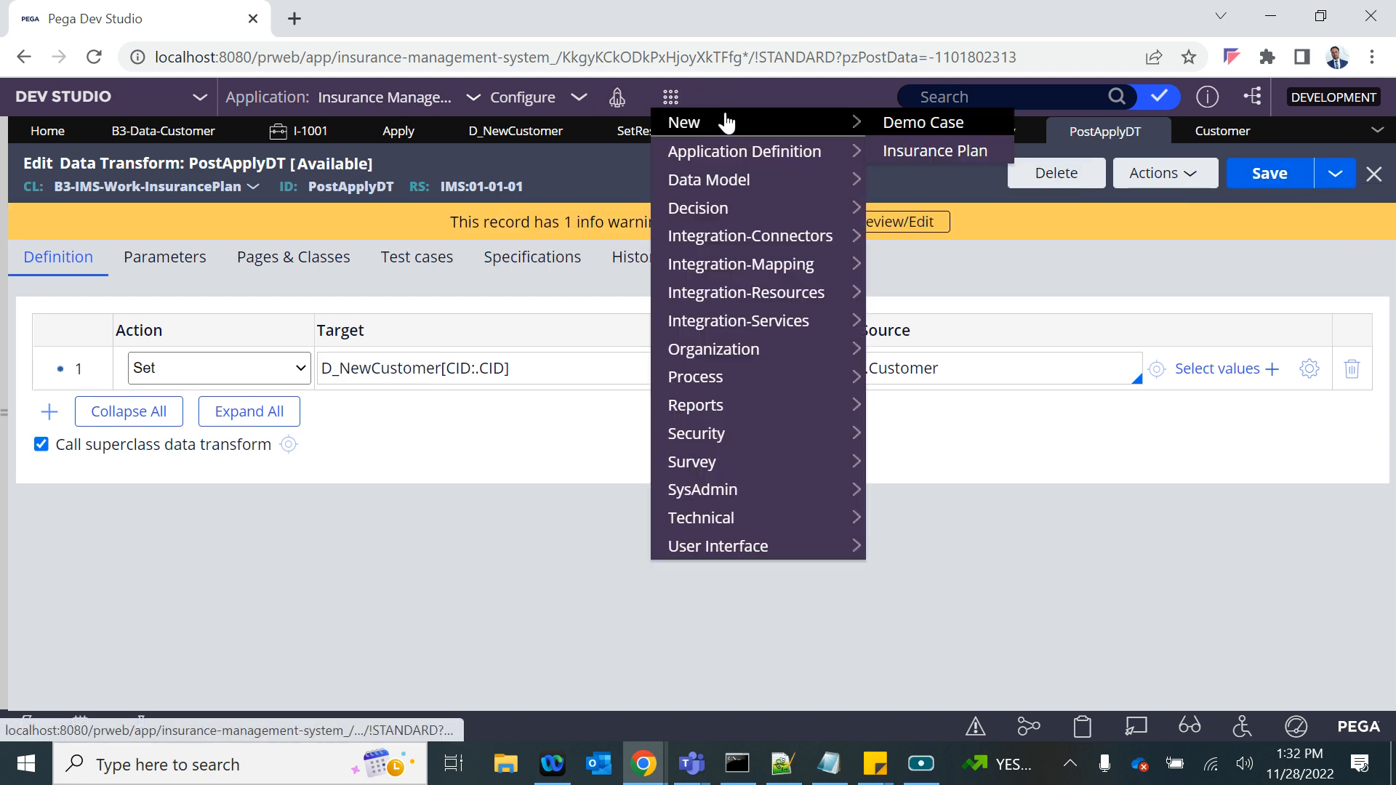
{"action": "left_click", "coordinate": [914, 149]}
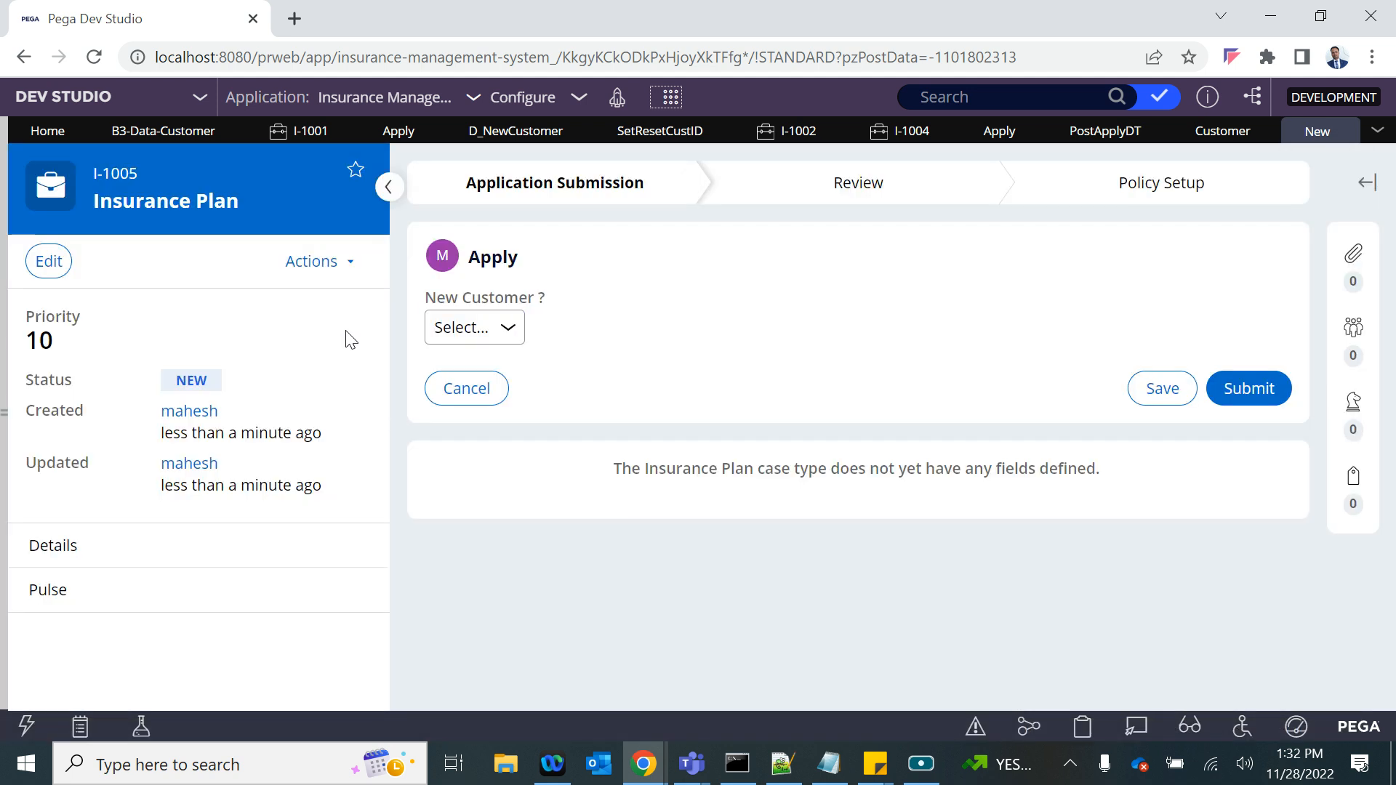
{"action": "right_click", "coordinate": [460, 329]}
{"action": "key", "text": "Escape"}
{"action": "left_click", "coordinate": [448, 333]}
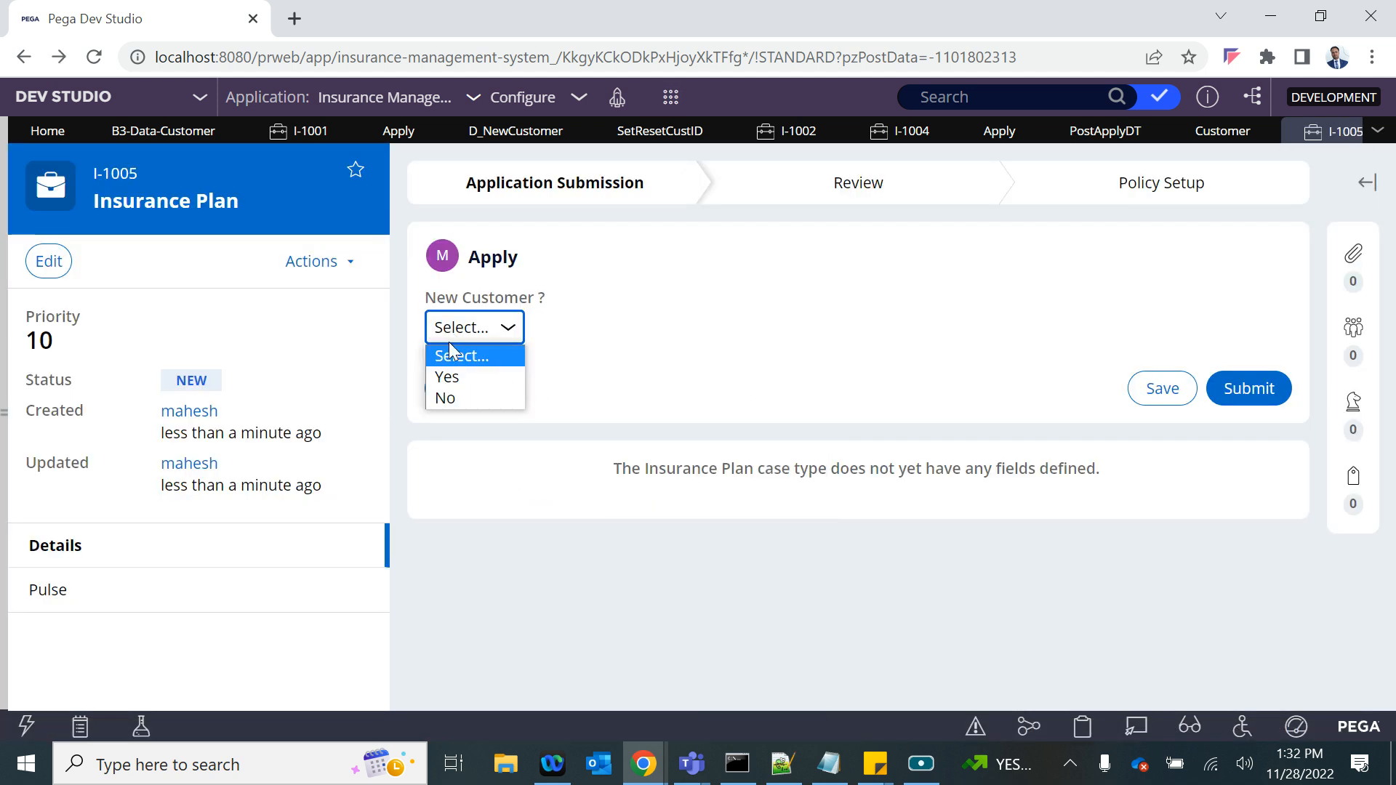
{"action": "left_click", "coordinate": [451, 375]}
- Fill in the customer's first name, last name, email, phone and date of birth in case I-1005 and submit the assignment
{"action": "left_click", "coordinate": [707, 471]}
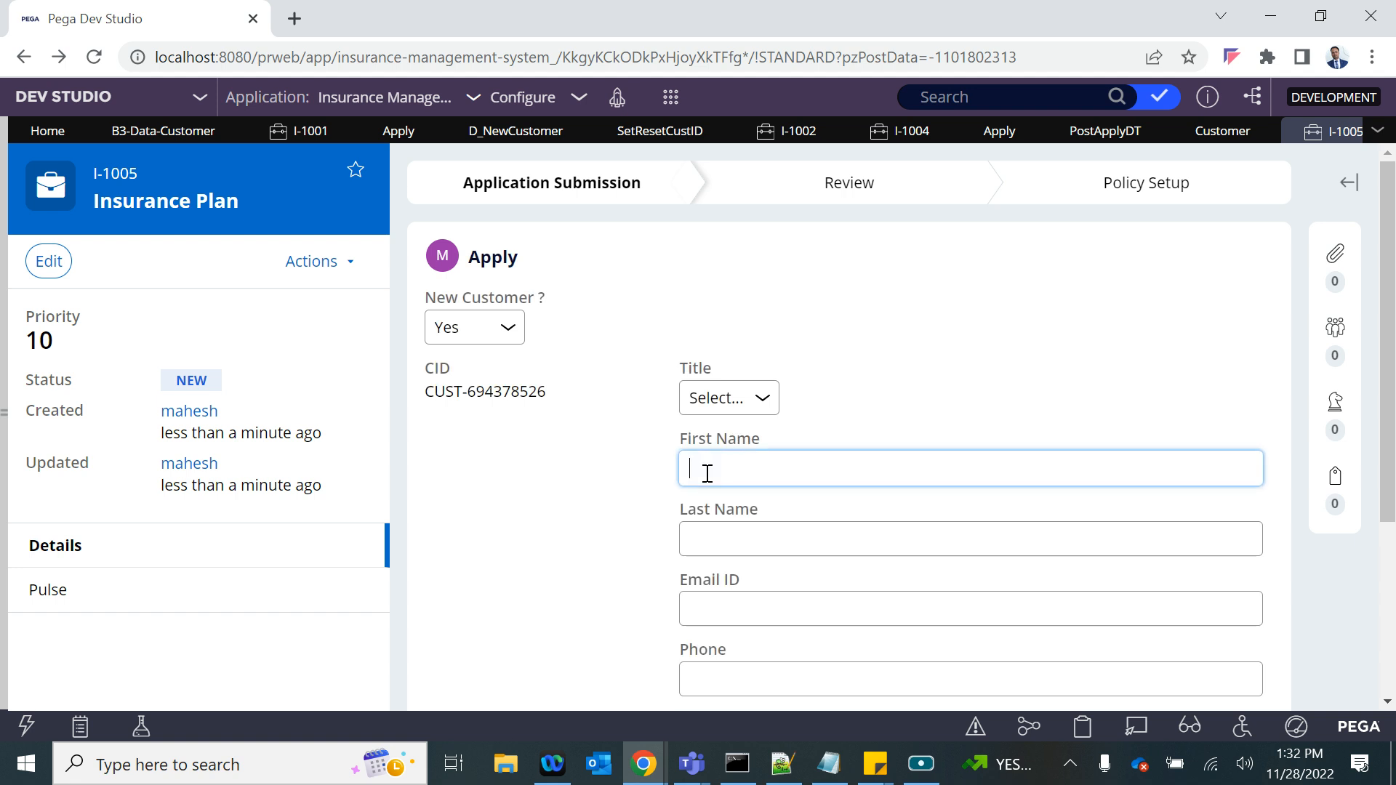
{"action": "left_click", "coordinate": [723, 533]}
{"action": "type", "text": "das"}
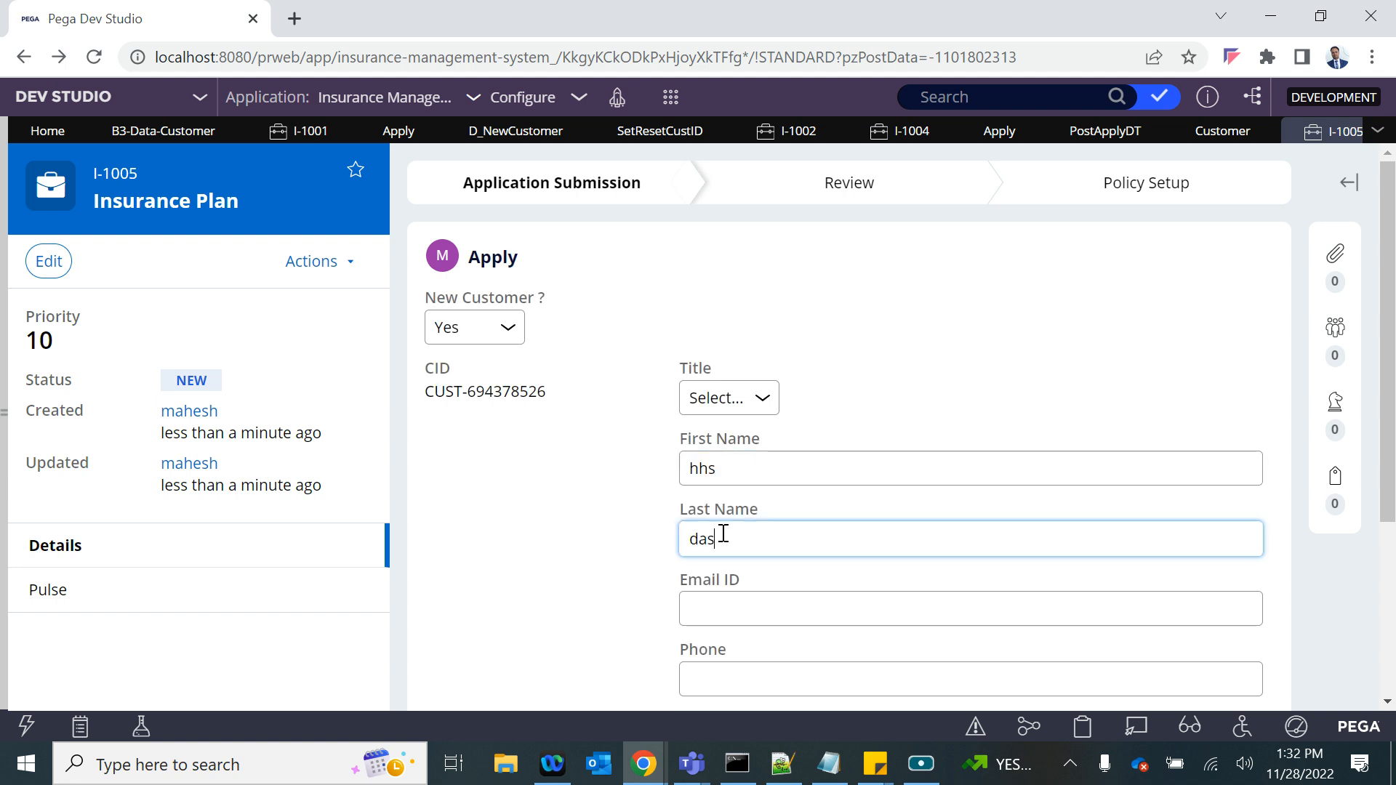
{"action": "left_click", "coordinate": [723, 620]}
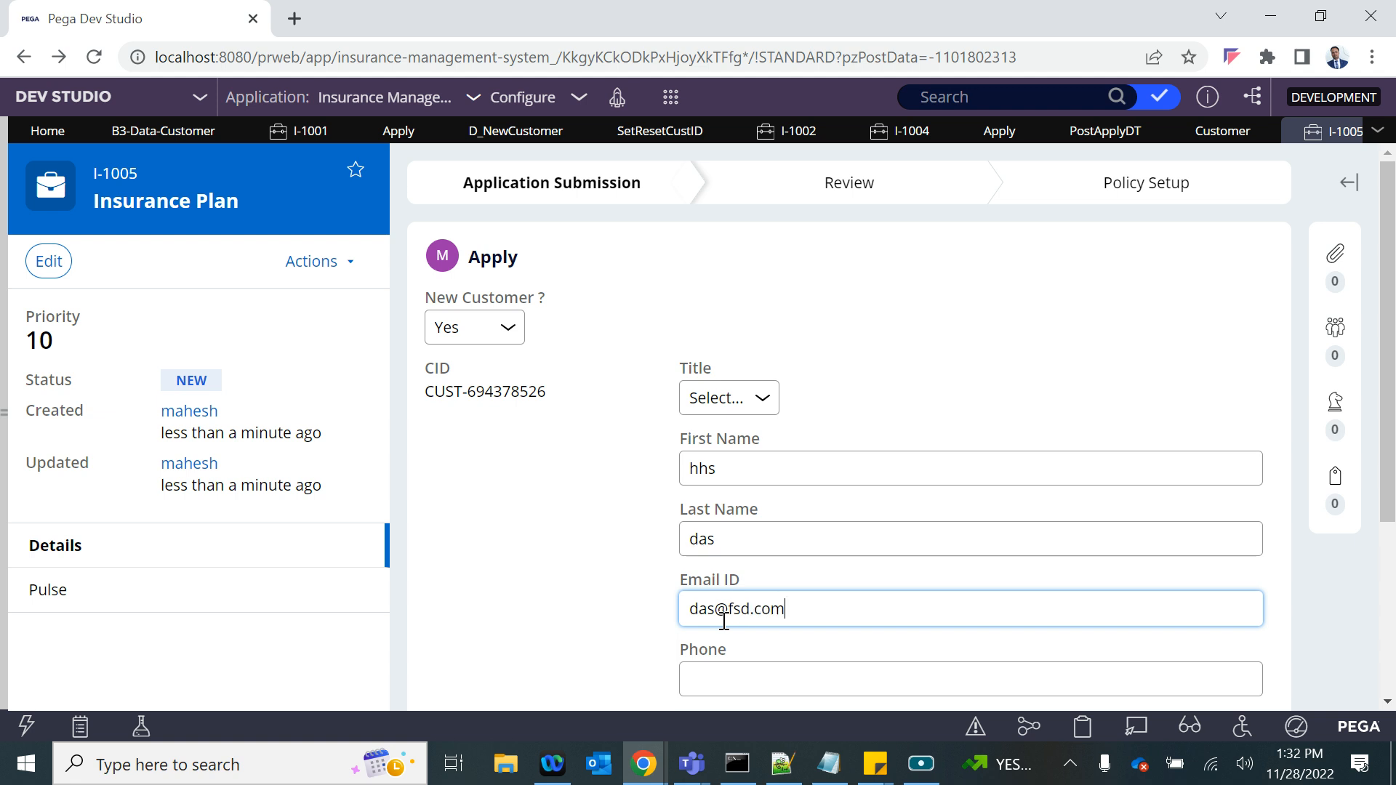
{"action": "scroll", "coordinate": [723, 622], "scroll_direction": "down", "scroll_amount": 3}
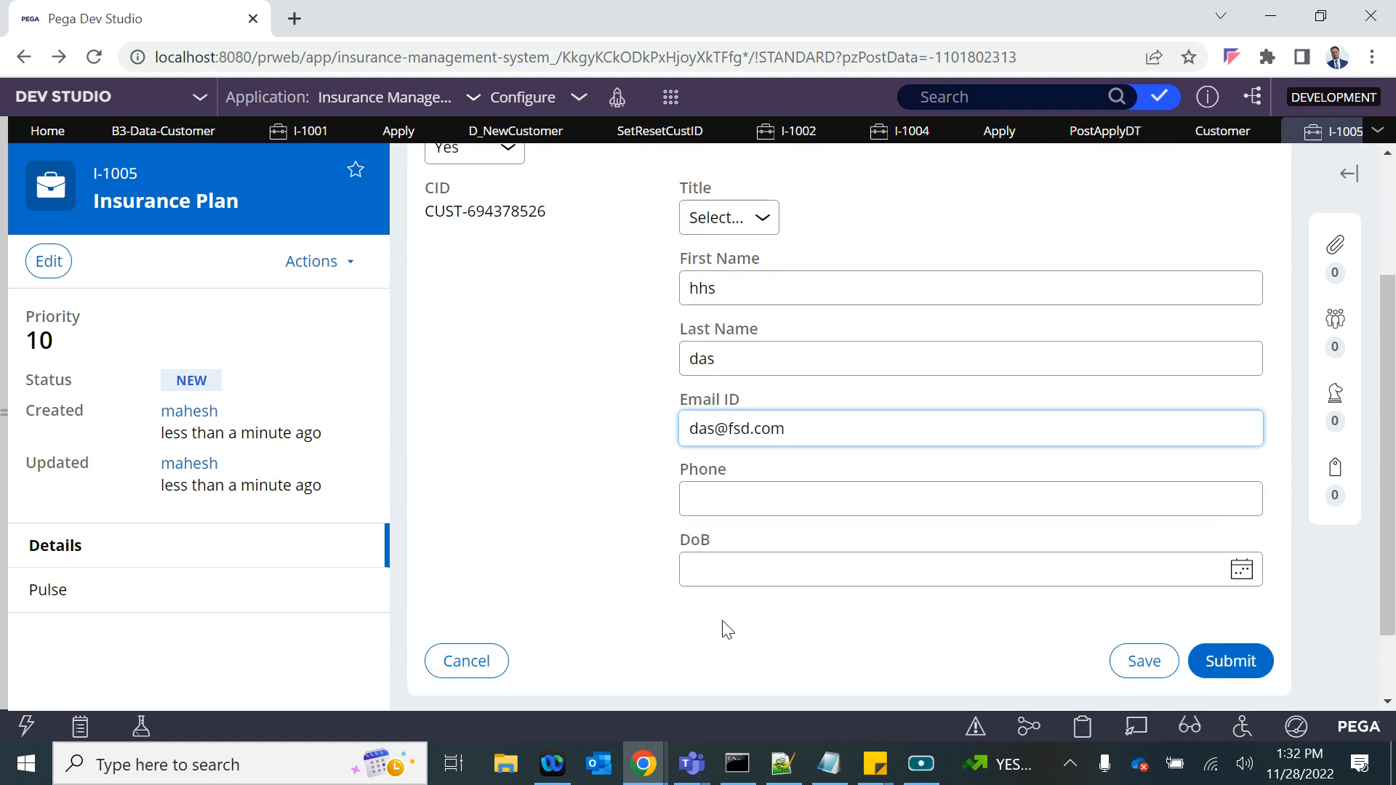
{"action": "left_click", "coordinate": [732, 501]}
{"action": "type", "text": "312"}
{"action": "left_click", "coordinate": [1242, 569]}
{"action": "left_click", "coordinate": [841, 414]}
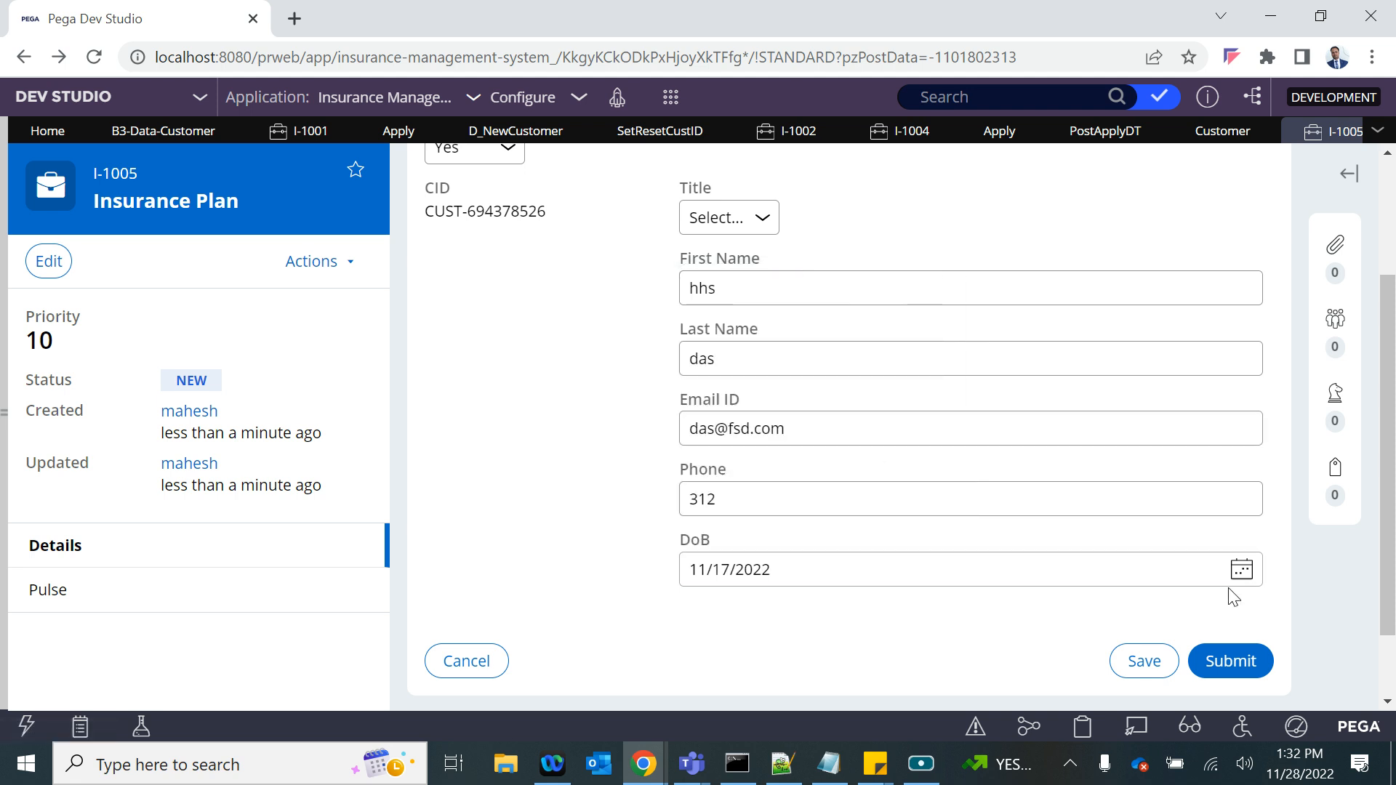
{"action": "left_click", "coordinate": [1233, 663]}
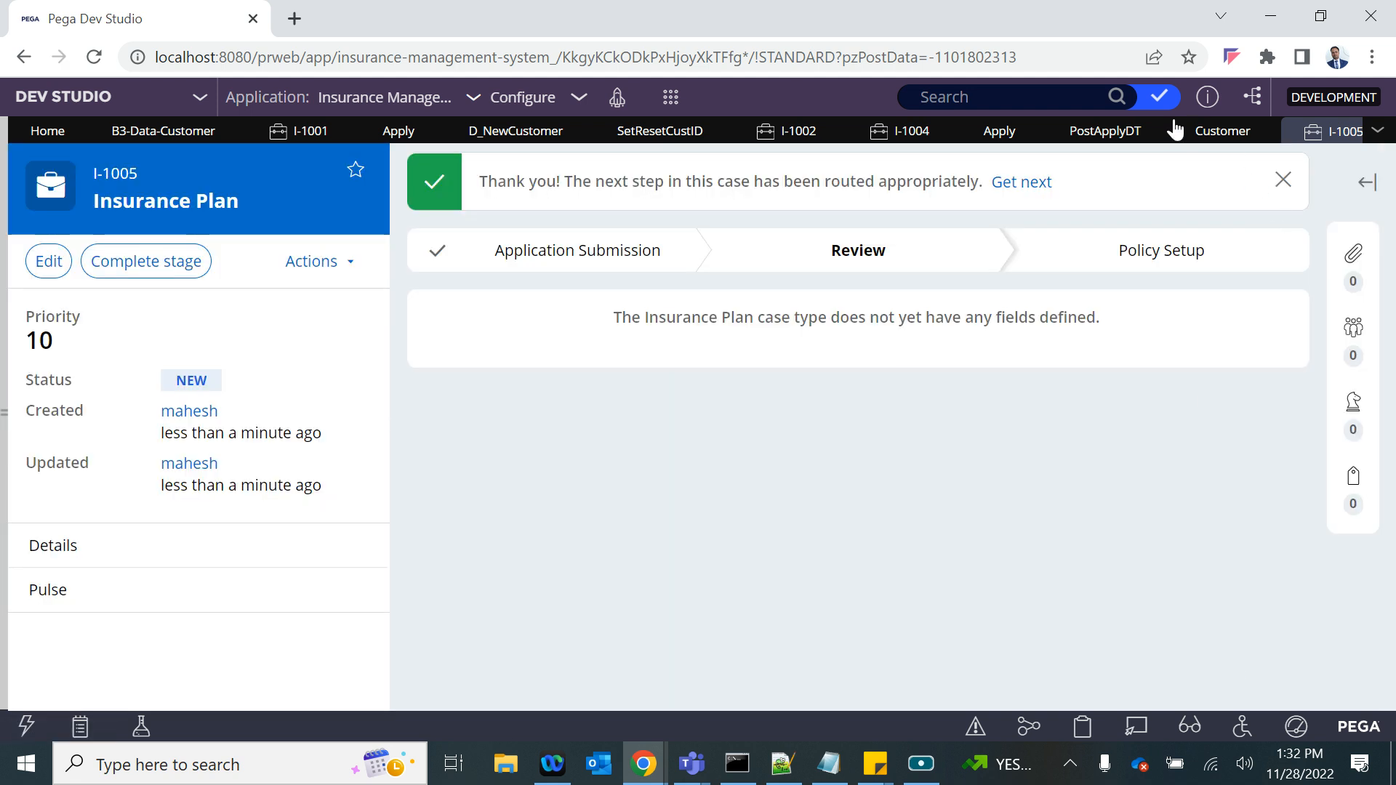
- Open the clipboard for the I-1005 thread and look through its User Pages for the D_NewCustomer data page
{"action": "left_click", "coordinate": [1079, 736]}
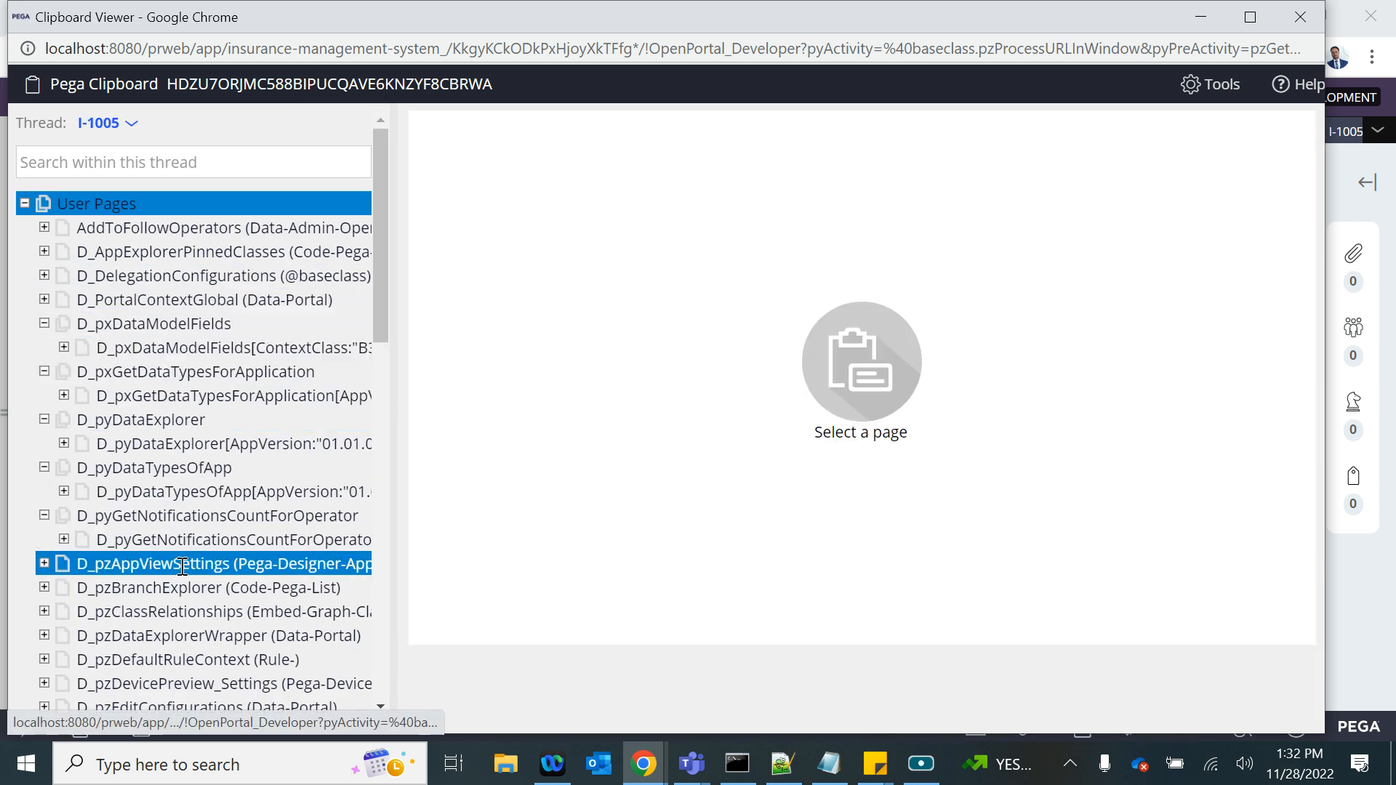
{"action": "left_click", "coordinate": [24, 204]}
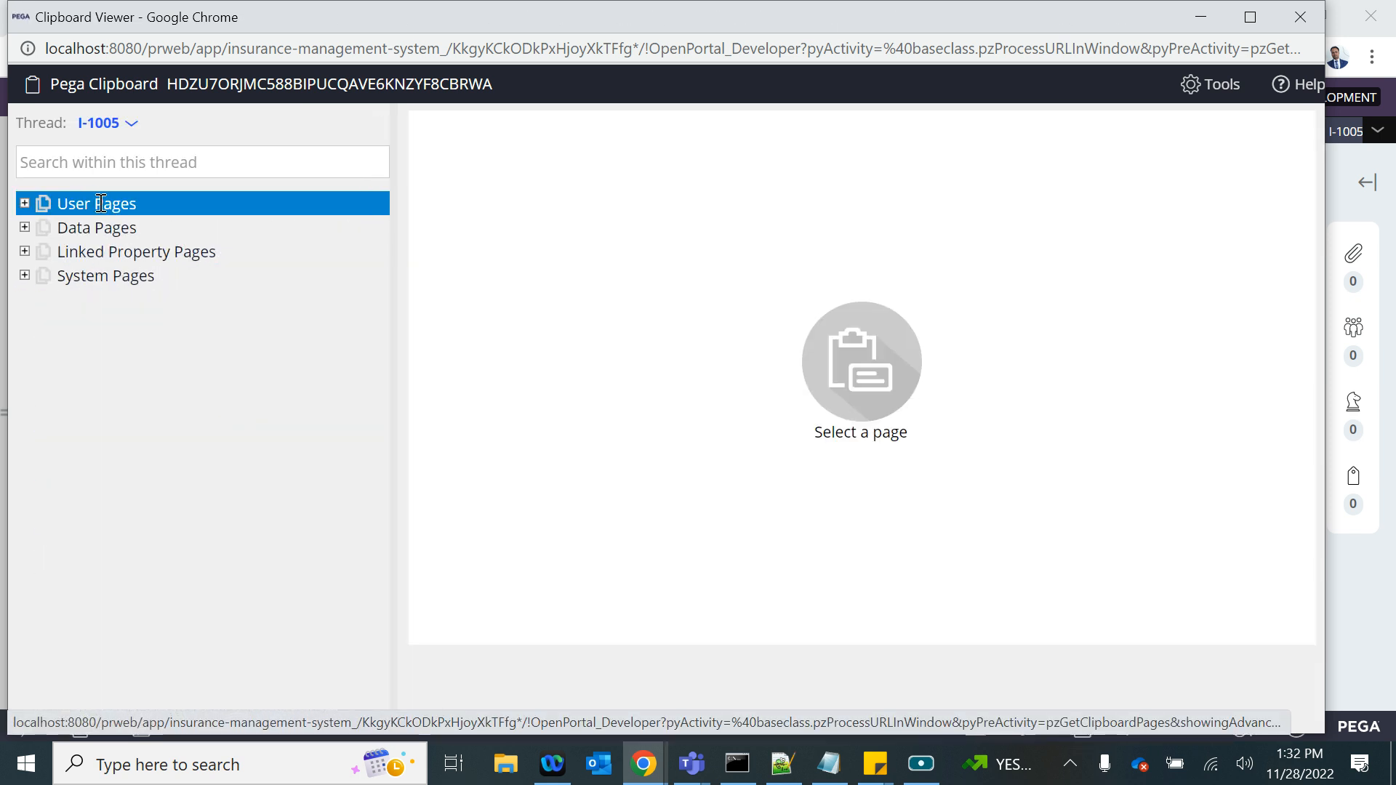
{"action": "left_click", "coordinate": [24, 204]}
{"action": "scroll", "coordinate": [166, 573], "scroll_direction": "down", "scroll_amount": 1}
{"action": "scroll", "coordinate": [166, 581], "scroll_direction": "down", "scroll_amount": 1}
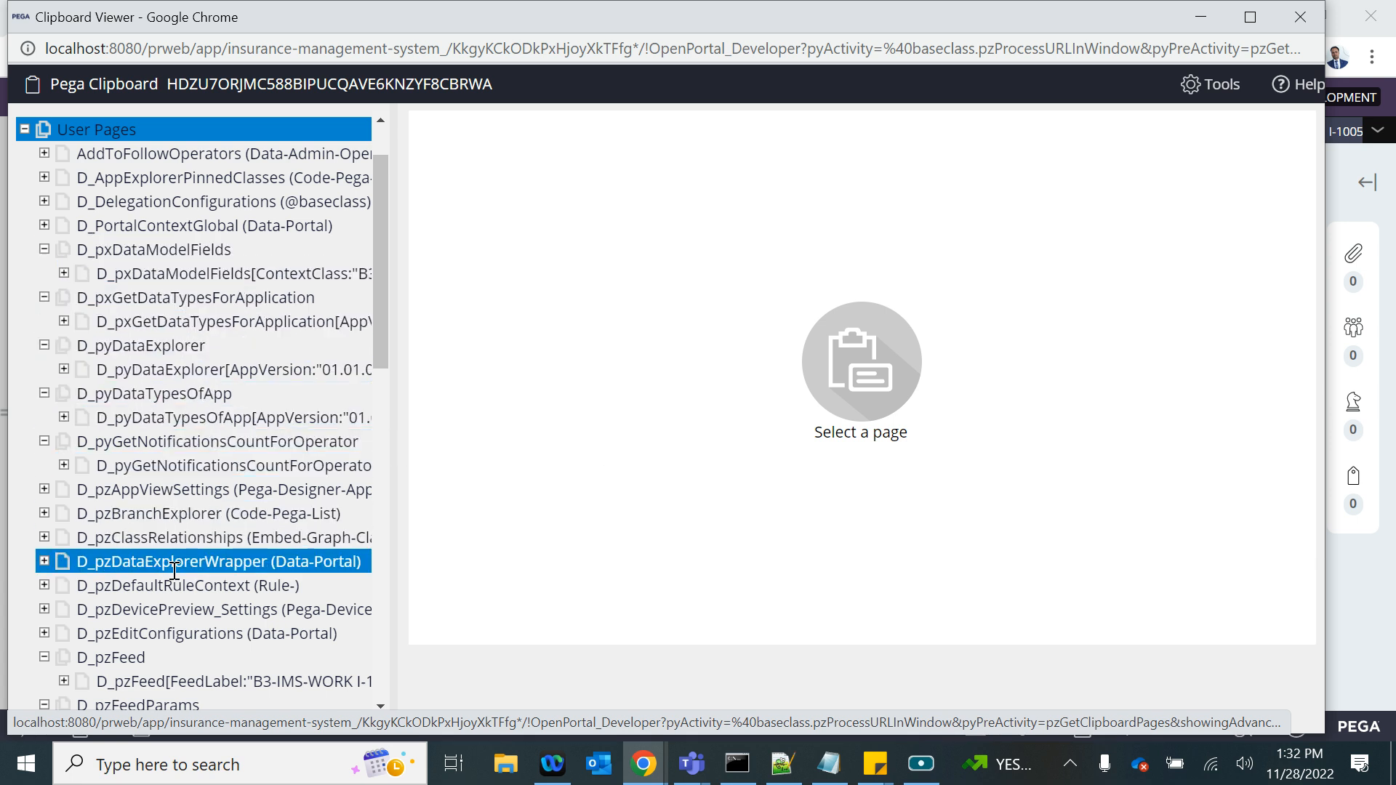
{"action": "scroll", "coordinate": [175, 567], "scroll_direction": "down", "scroll_amount": 3}
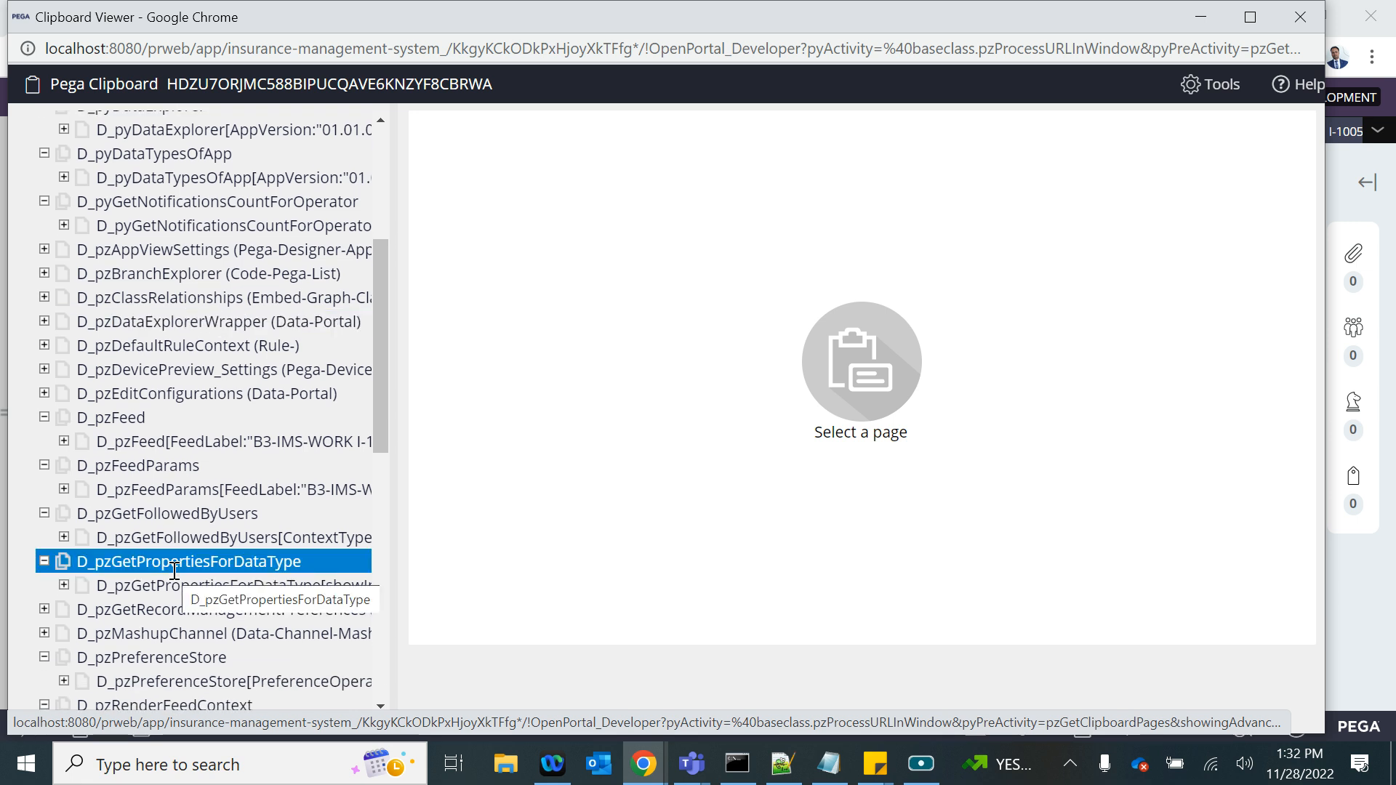
{"action": "scroll", "coordinate": [174, 570], "scroll_direction": "down", "scroll_amount": 3}
{"action": "scroll", "coordinate": [174, 570], "scroll_direction": "down", "scroll_amount": 2}
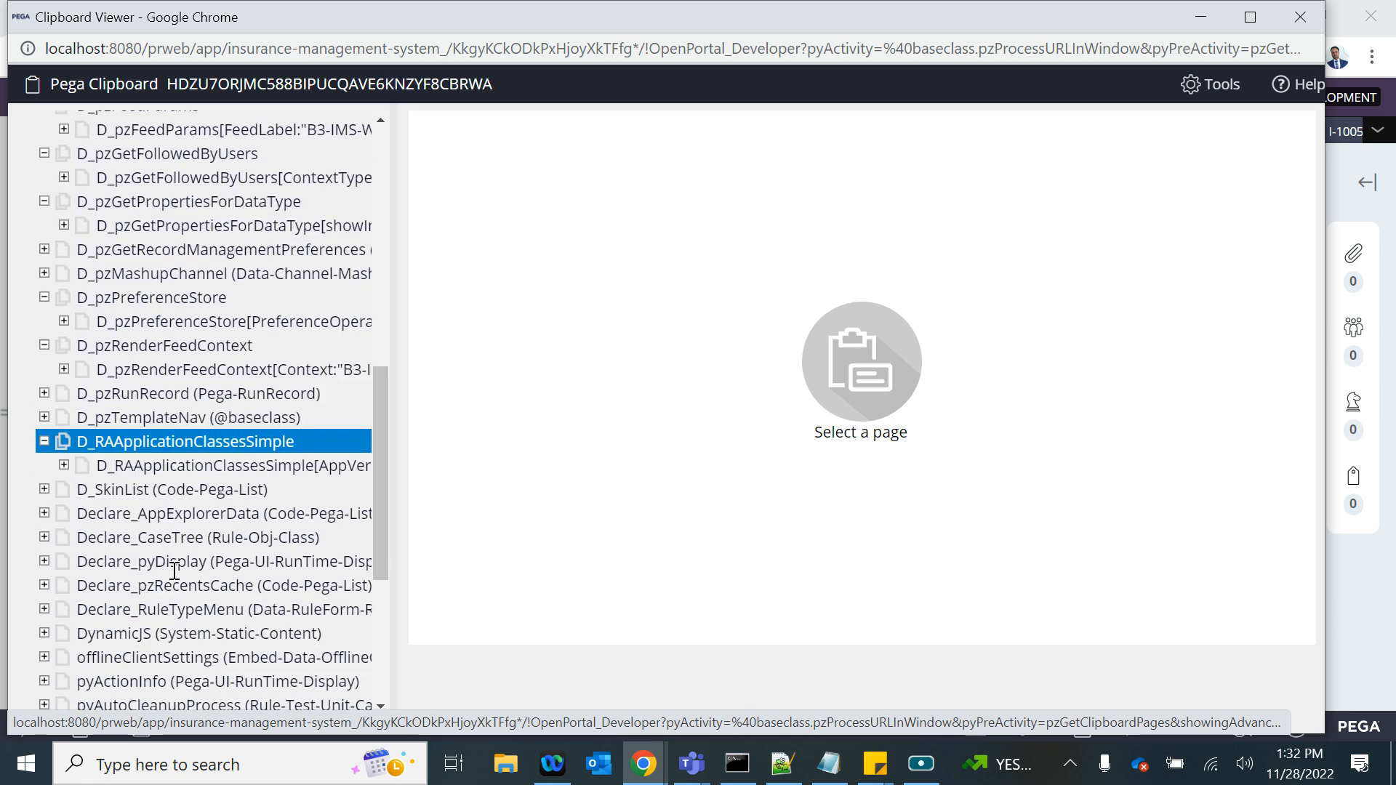
{"action": "scroll", "coordinate": [175, 571], "scroll_direction": "up", "scroll_amount": 3}
{"action": "scroll", "coordinate": [174, 571], "scroll_direction": "up", "scroll_amount": 3}
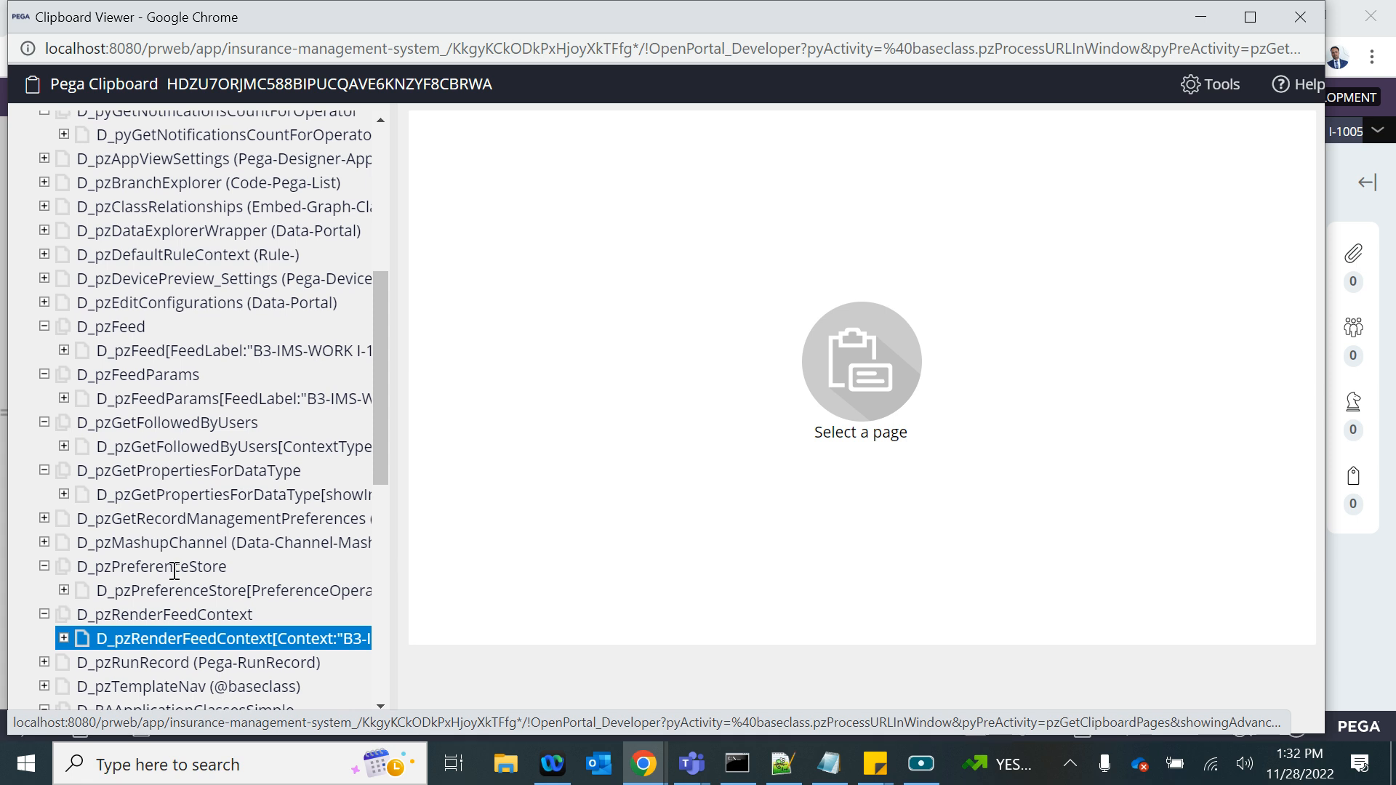
{"action": "scroll", "coordinate": [174, 443], "scroll_direction": "up", "scroll_amount": 2}
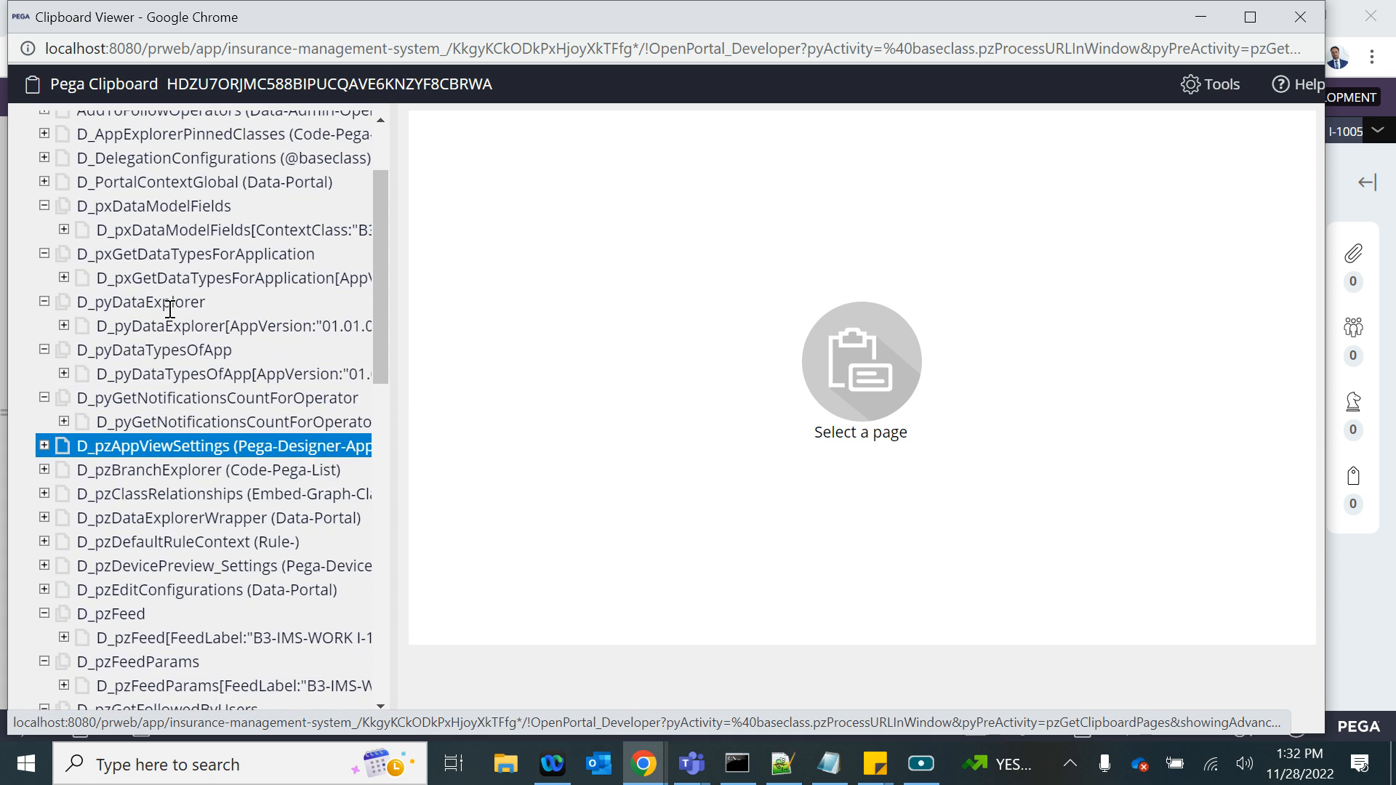
{"action": "scroll", "coordinate": [170, 310], "scroll_direction": "up", "scroll_amount": 2}
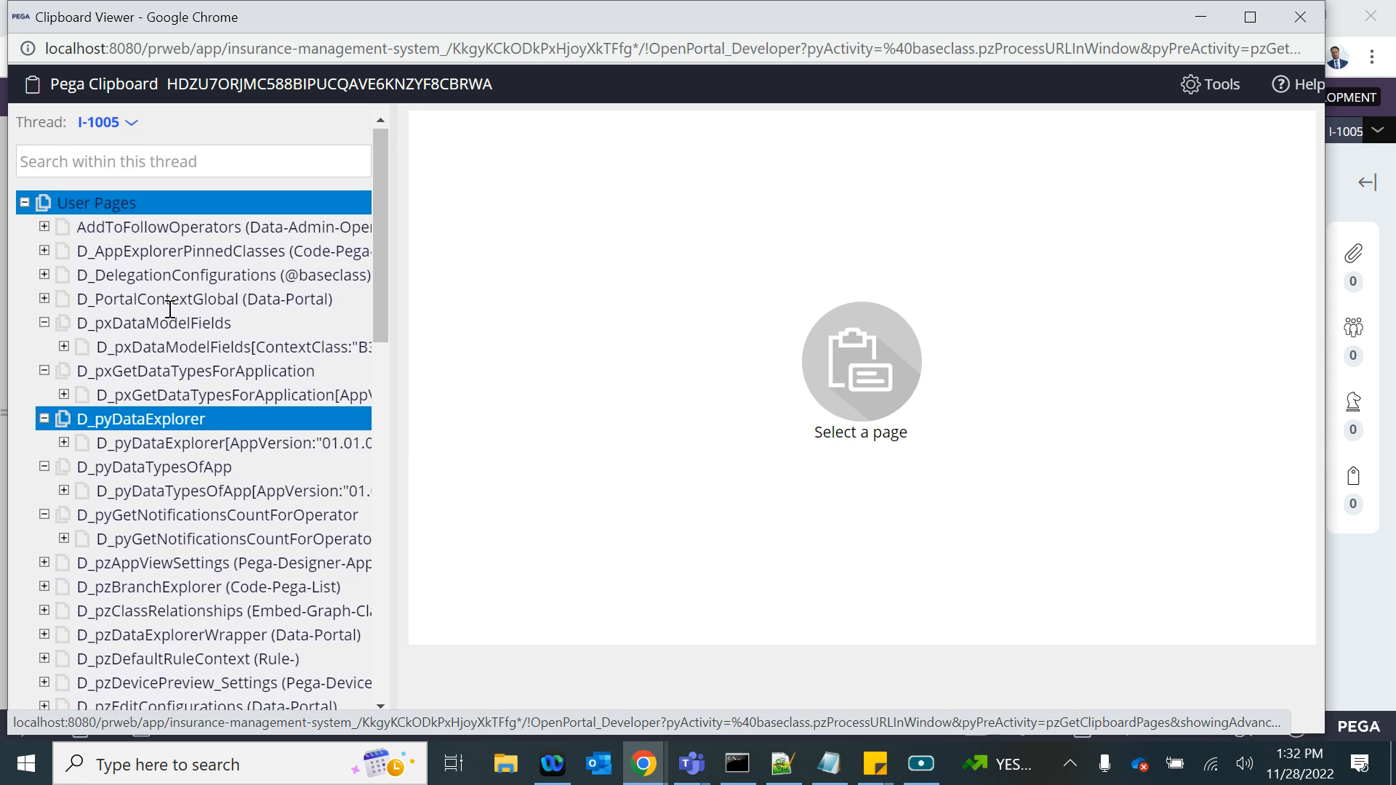
{"action": "key", "text": "alt+Tab"}
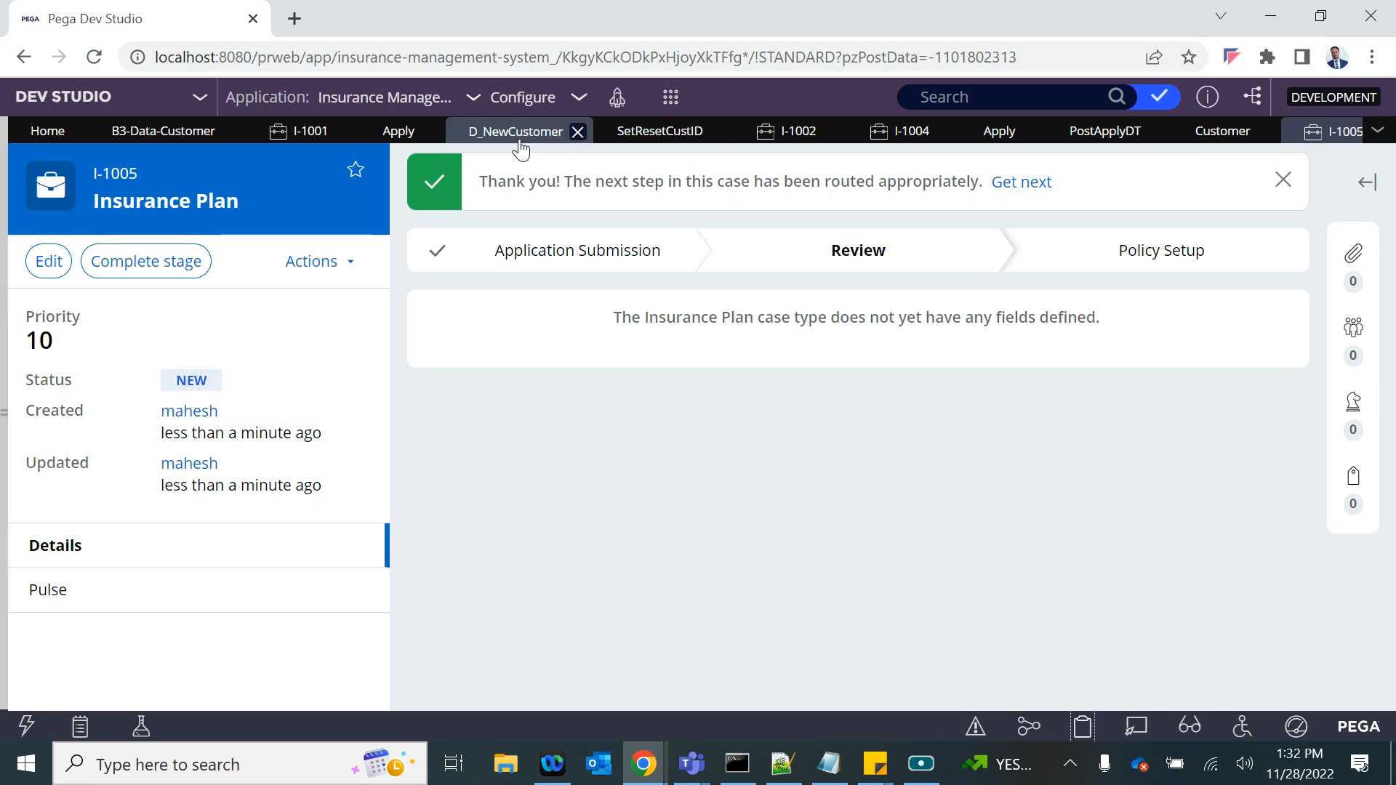
{"action": "key", "text": "alt+Tab"}
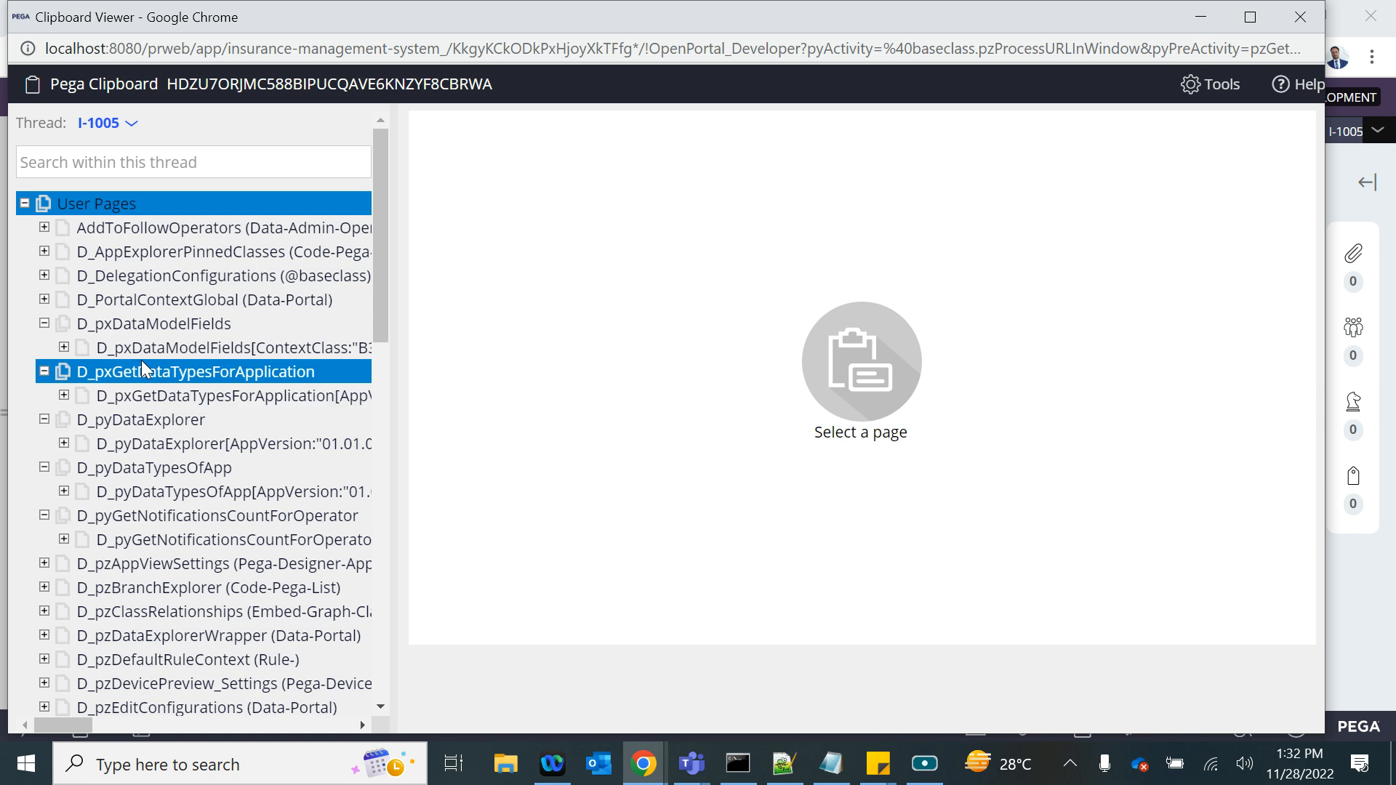
- Check the Thread-level data pages in the I-1005 clipboard for D_NewCustomer and close the Clipboard Viewer
{"action": "scroll", "coordinate": [157, 272], "scroll_direction": "down", "scroll_amount": 12}
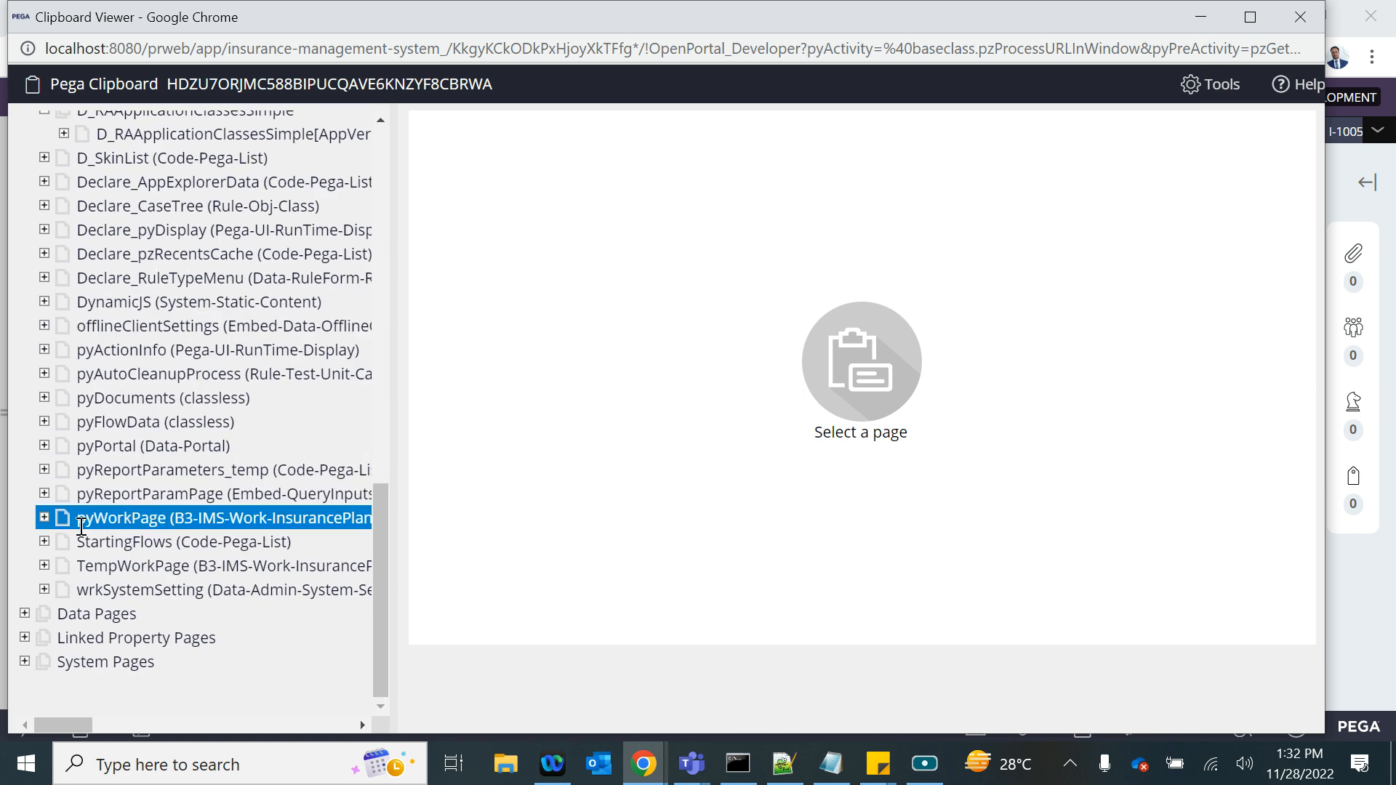
{"action": "left_click", "coordinate": [24, 613]}
{"action": "left_click", "coordinate": [43, 638]}
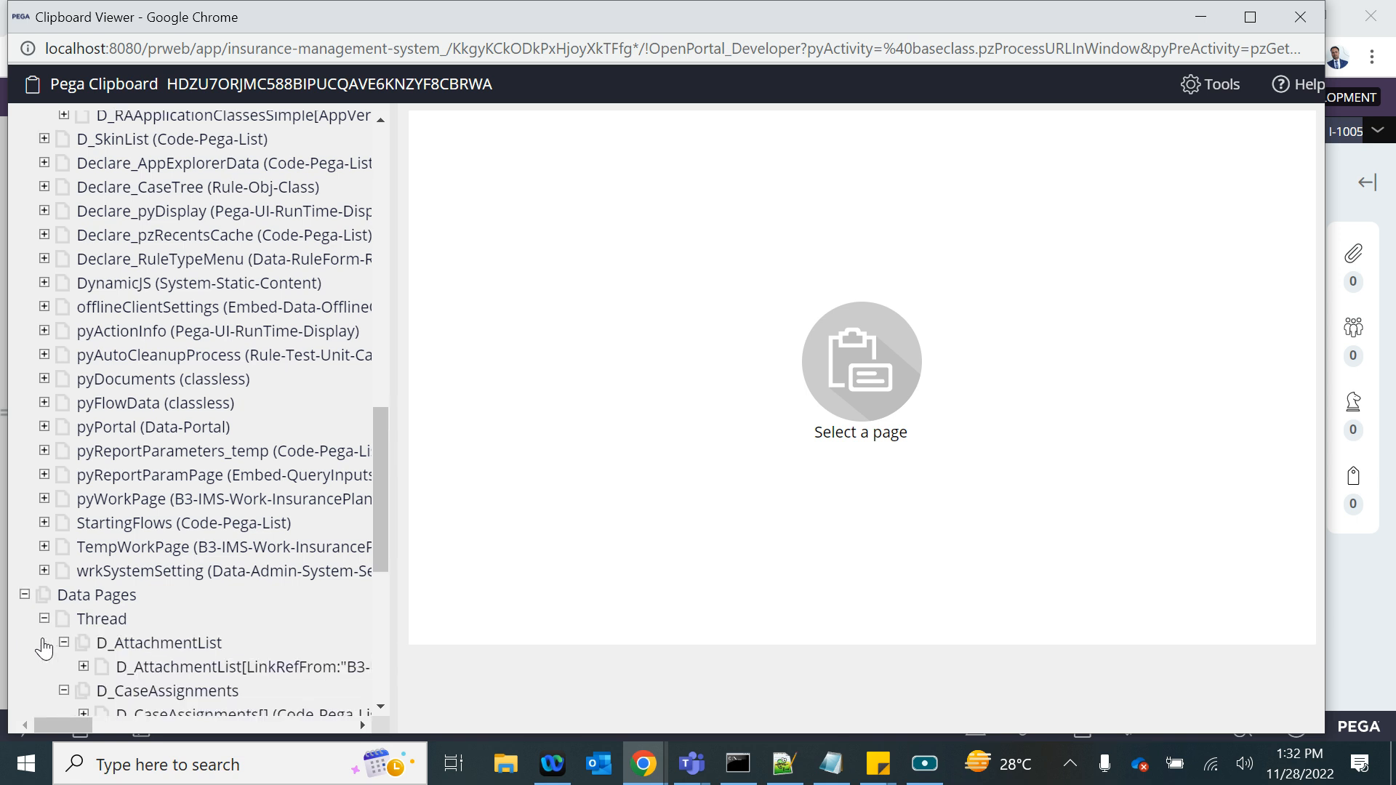
{"action": "scroll", "coordinate": [43, 647], "scroll_direction": "down", "scroll_amount": 2}
{"action": "scroll", "coordinate": [73, 658], "scroll_direction": "down", "scroll_amount": 3}
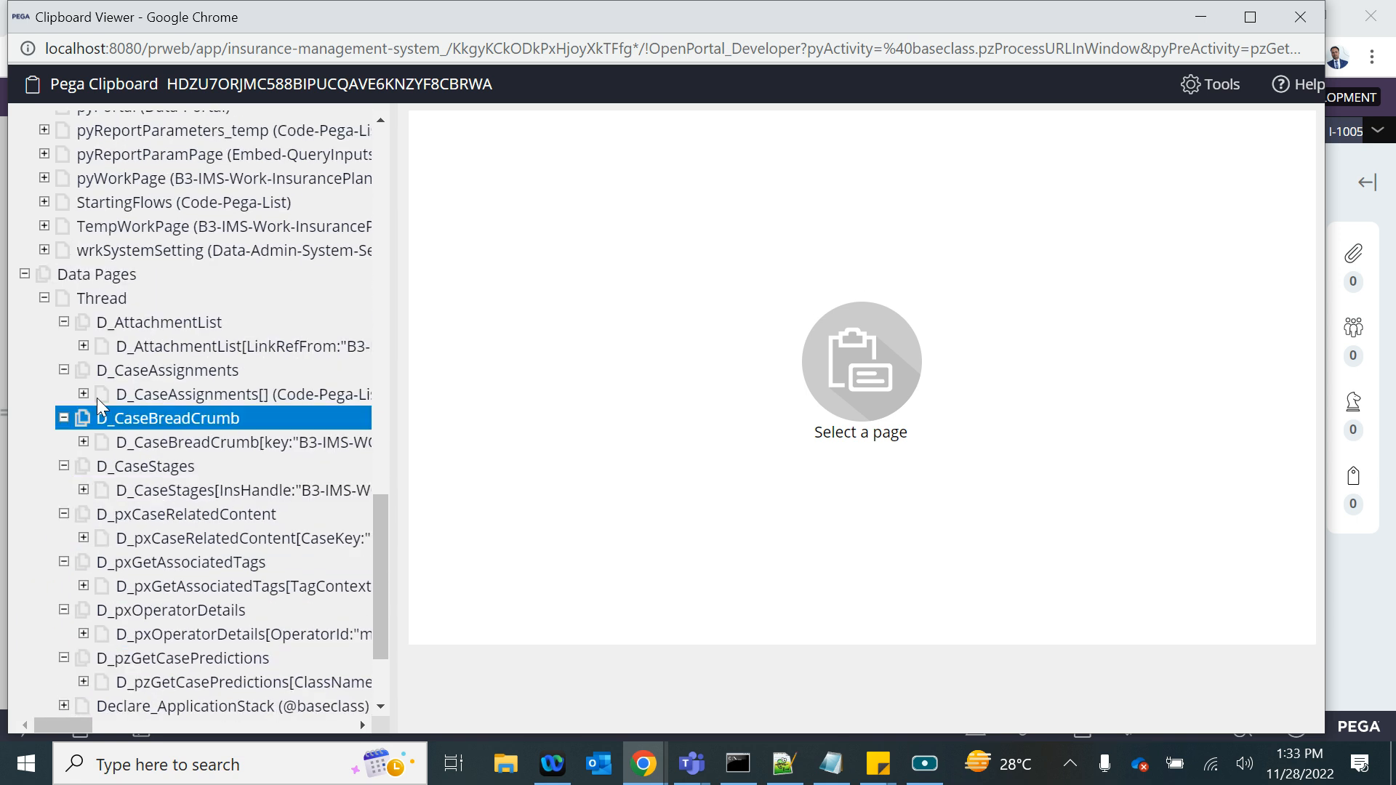
{"action": "left_click", "coordinate": [44, 298]}
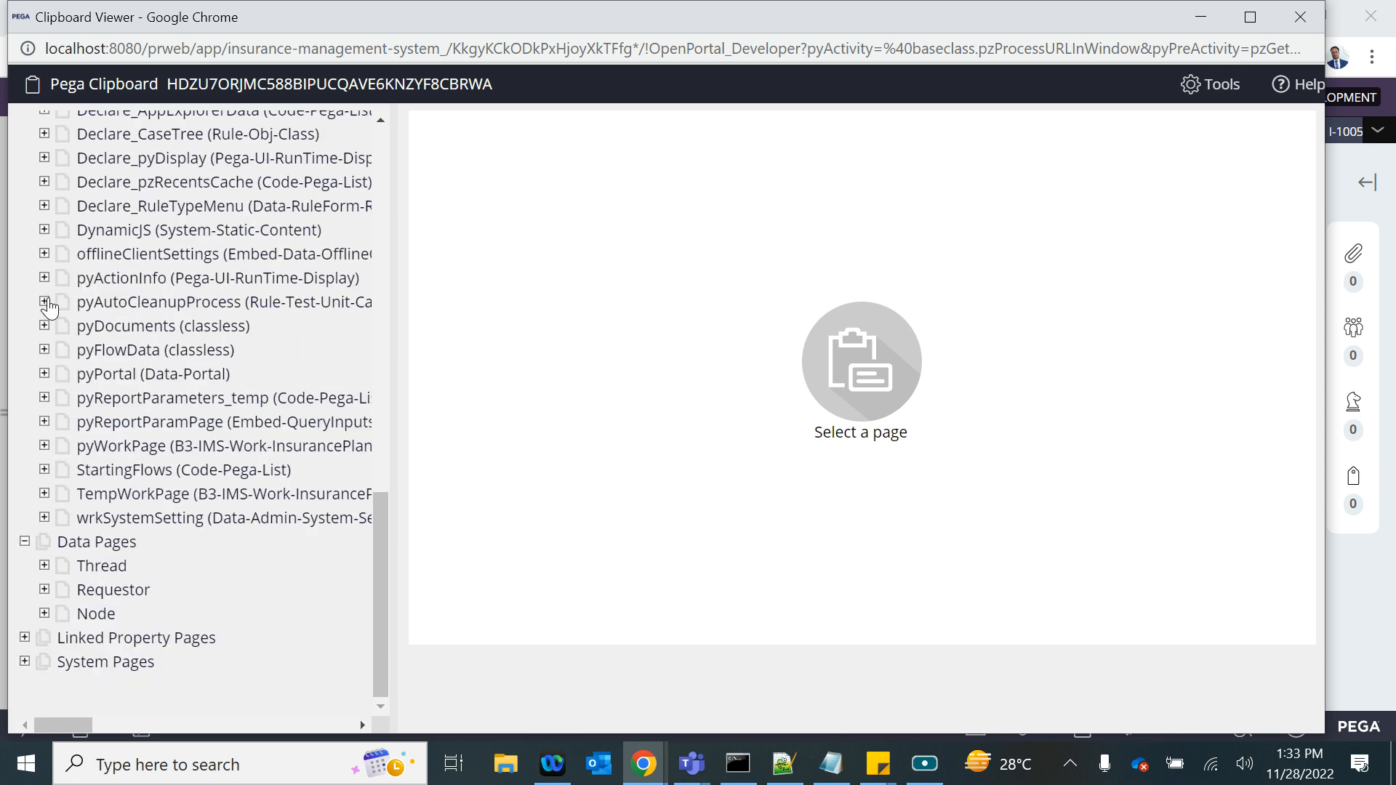
{"action": "left_click", "coordinate": [1298, 17]}
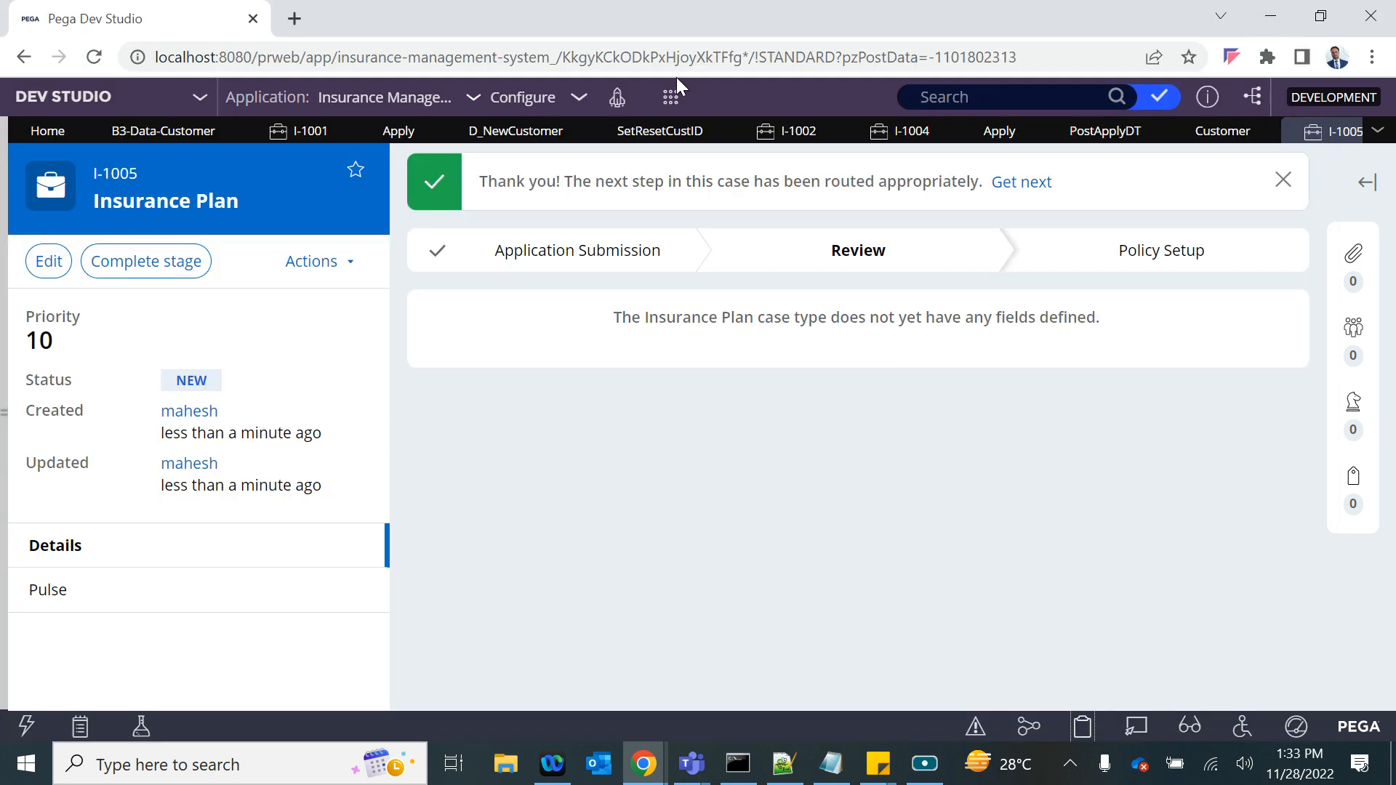
- Save the Apply flow action and try to open PostApplyDT from its post-processing settings
{"action": "left_click", "coordinate": [1093, 138]}
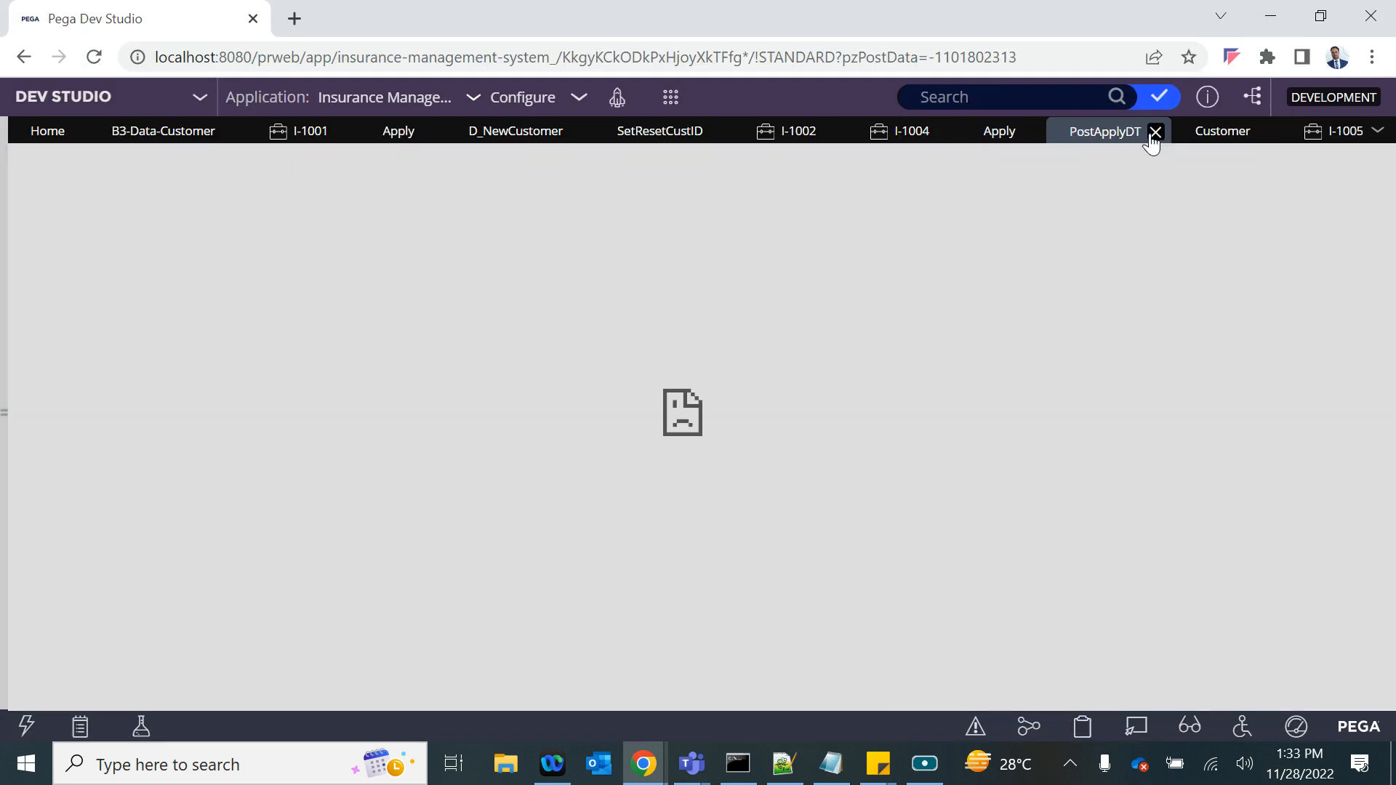
{"action": "left_click", "coordinate": [1002, 135]}
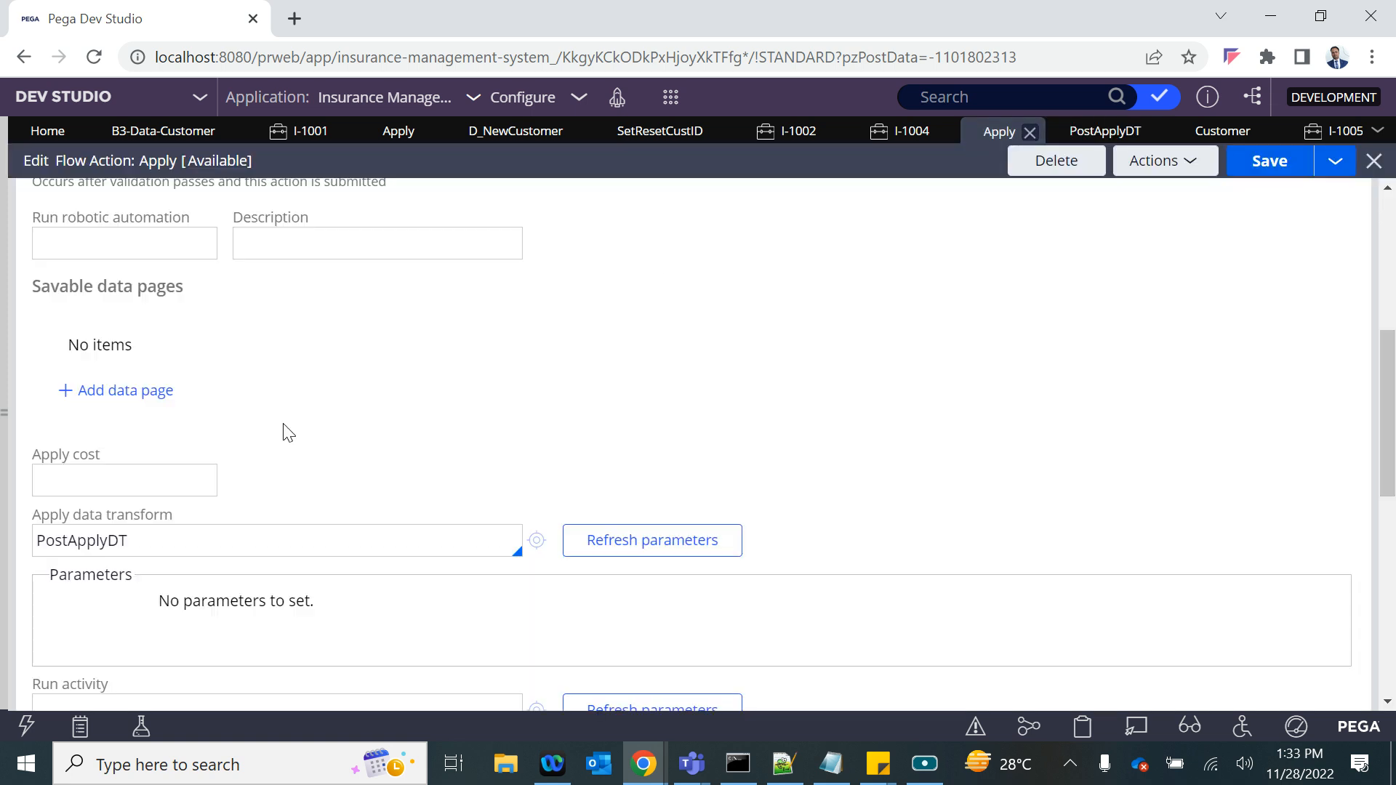
{"action": "left_click", "coordinate": [1260, 175]}
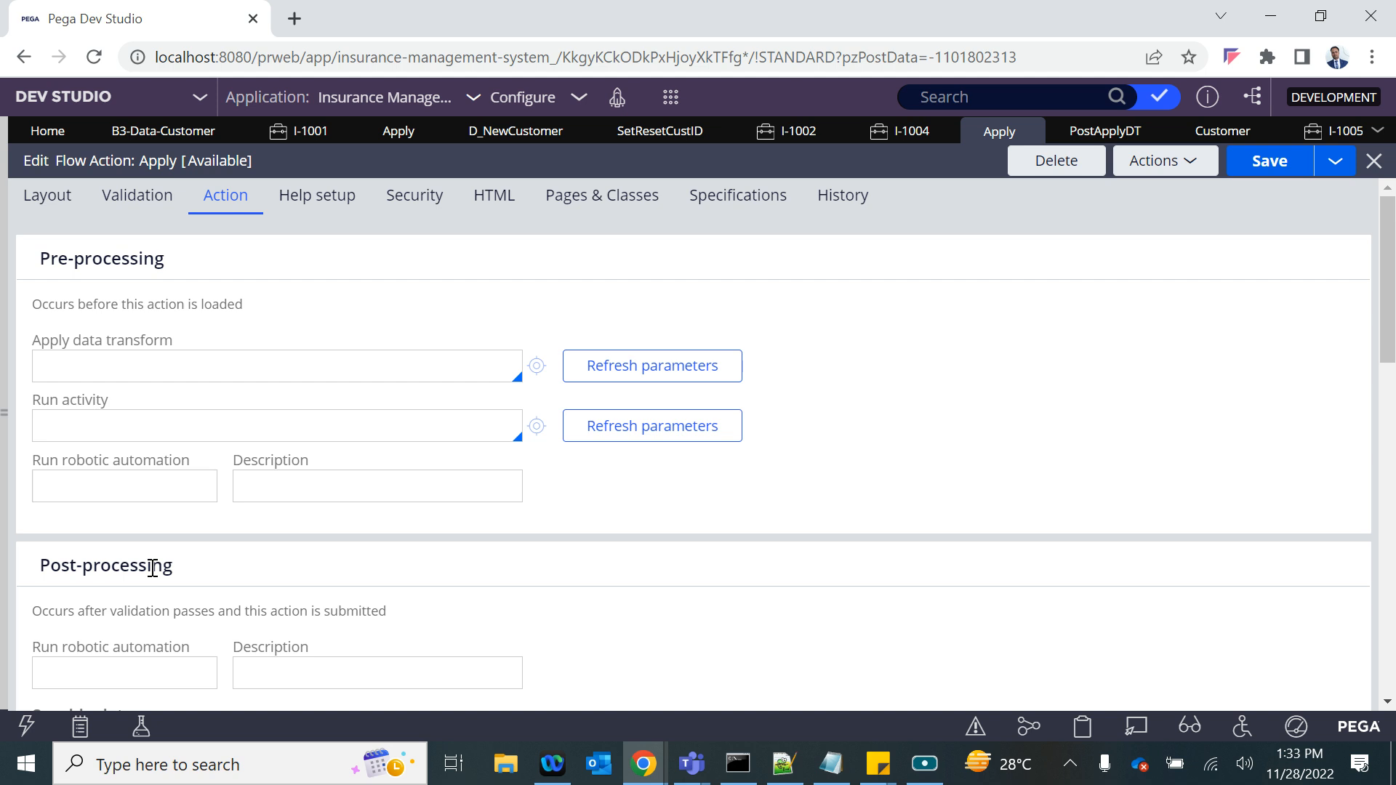
{"action": "scroll", "coordinate": [153, 568], "scroll_direction": "down", "scroll_amount": 5}
{"action": "double_click", "coordinate": [129, 646]}
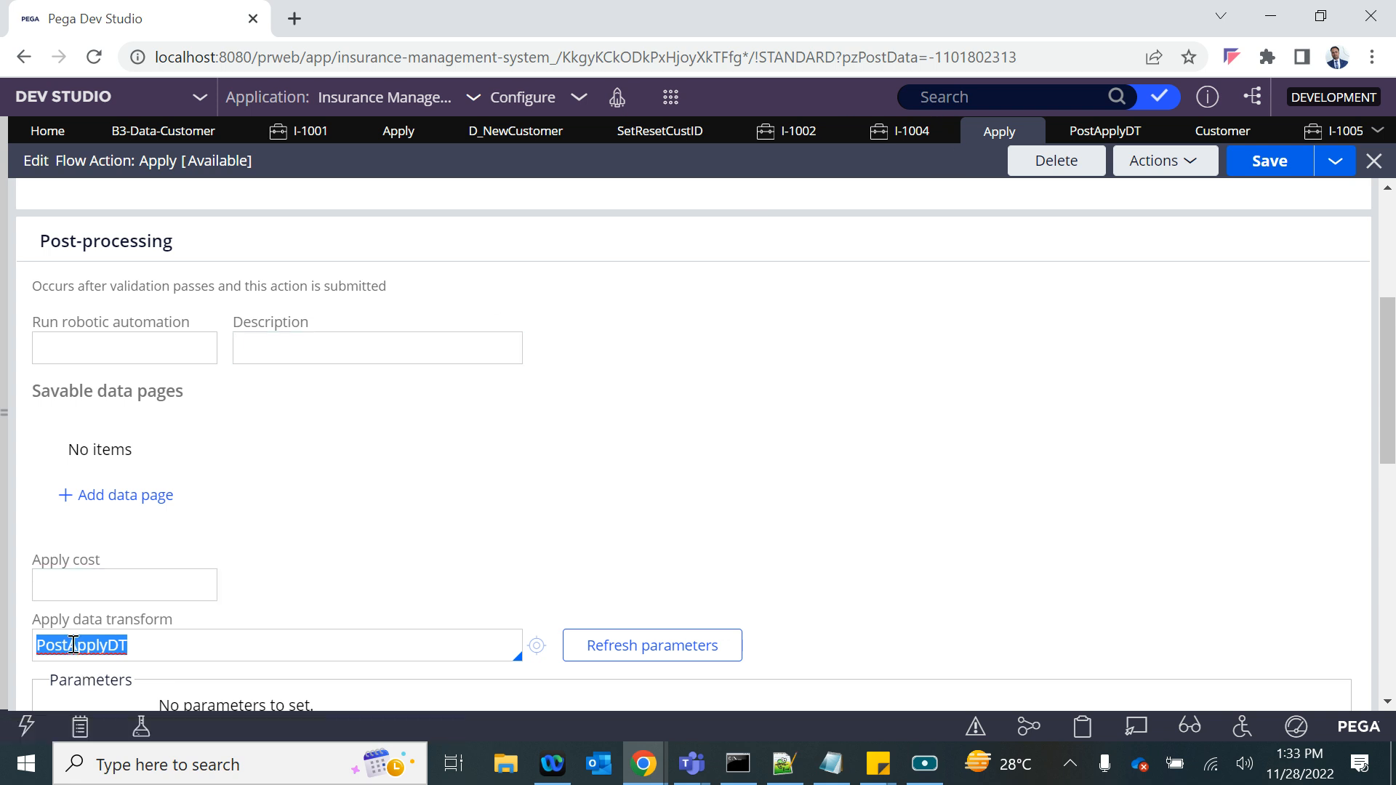
{"action": "left_click", "coordinate": [536, 646]}
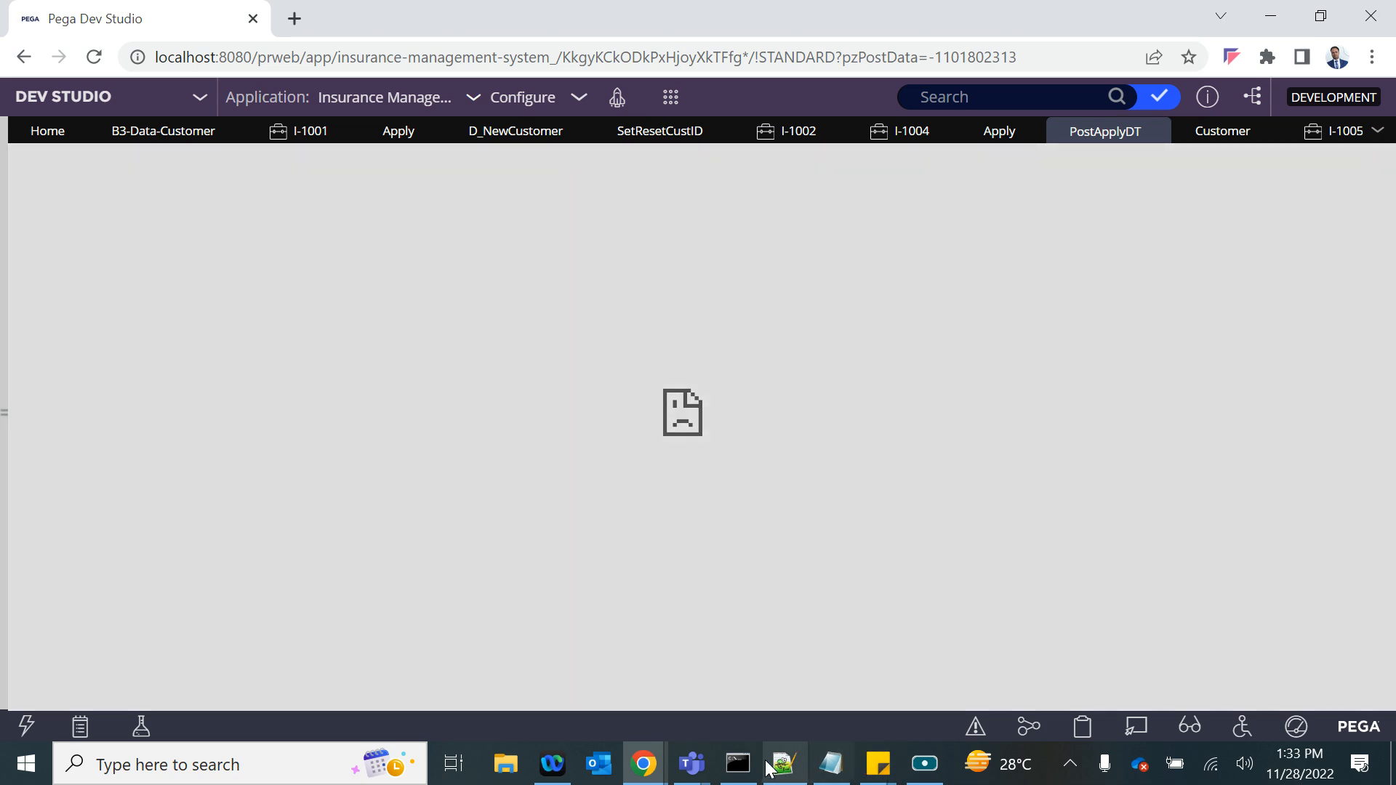
- Check the latest log entries in the Pega Platform startup console and return to the Apply flow action
{"action": "left_click", "coordinate": [740, 769]}
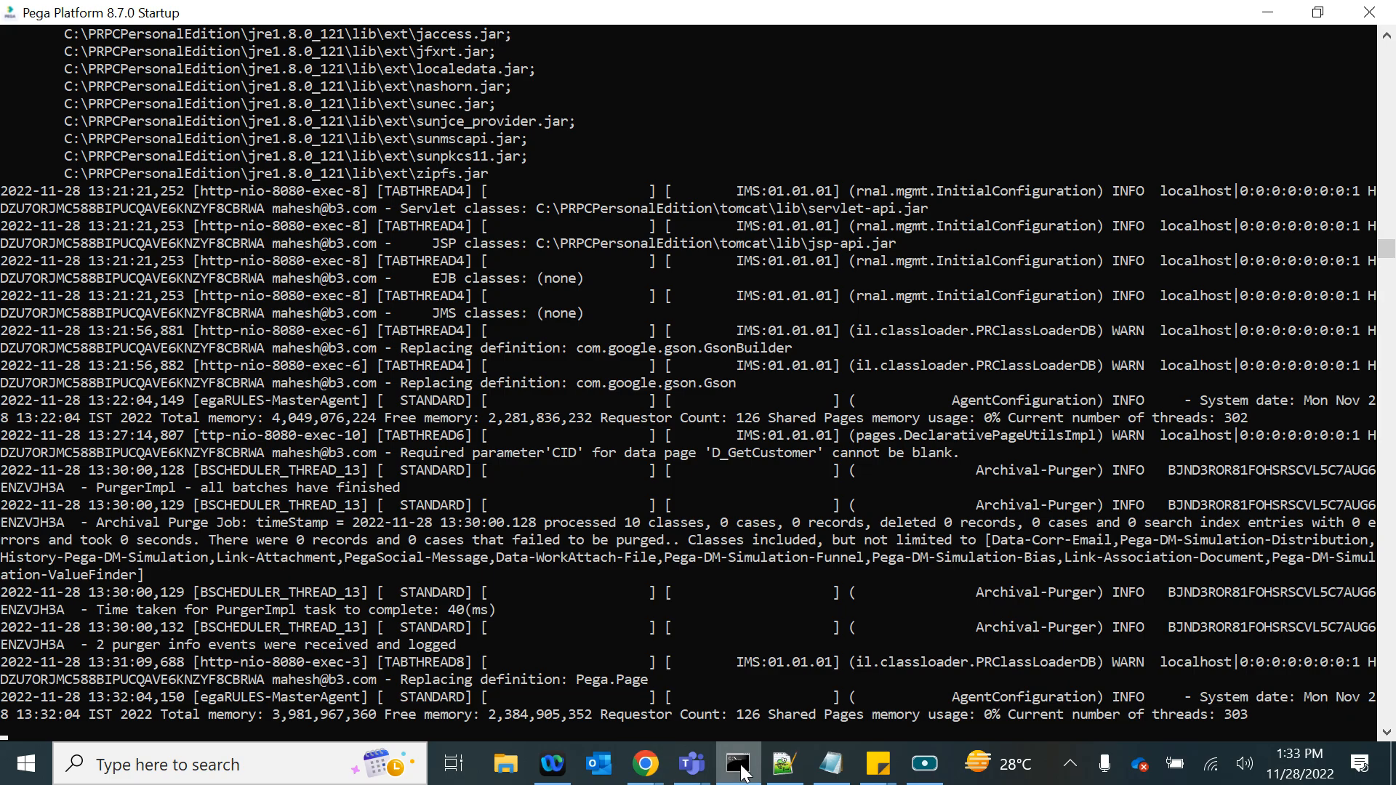
{"action": "left_click", "coordinate": [742, 769]}
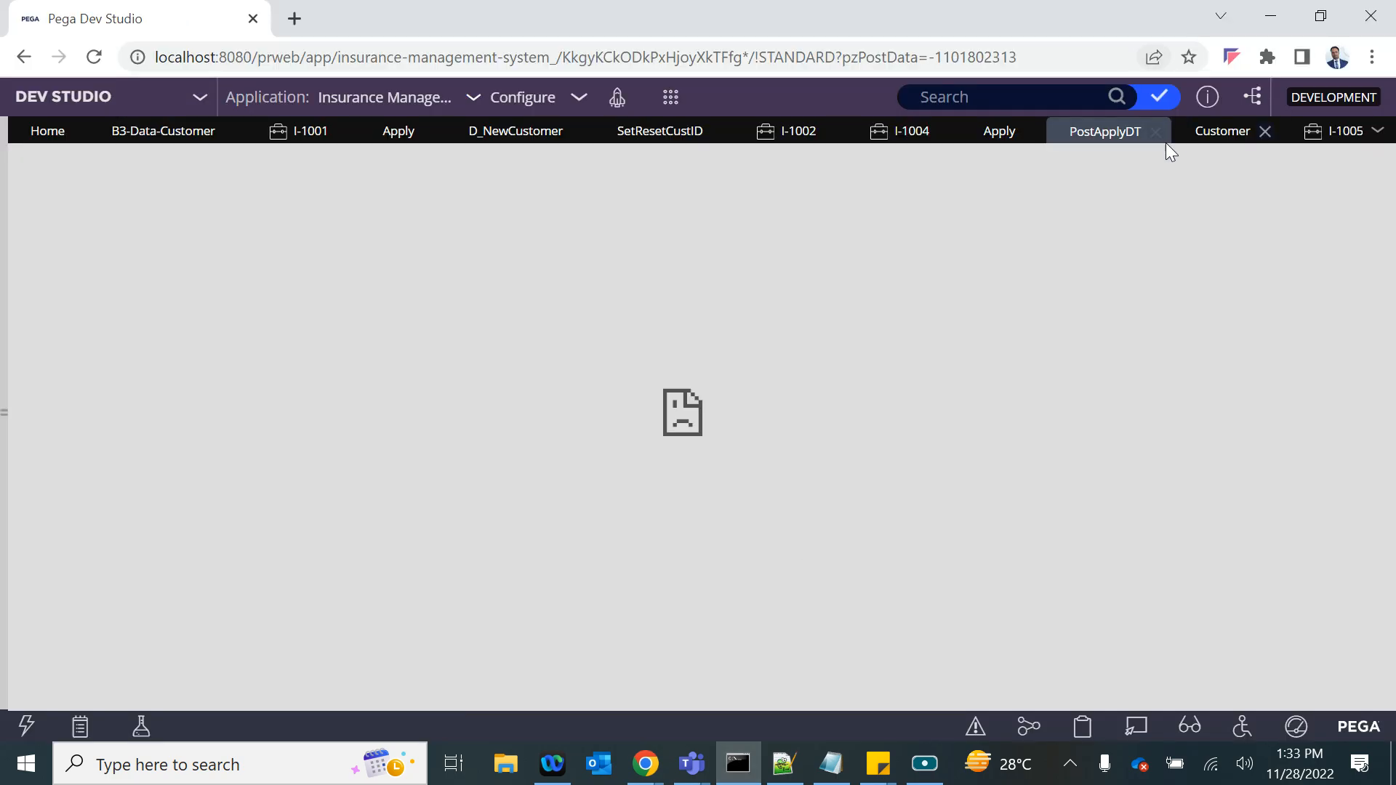
{"action": "left_click", "coordinate": [1003, 132]}
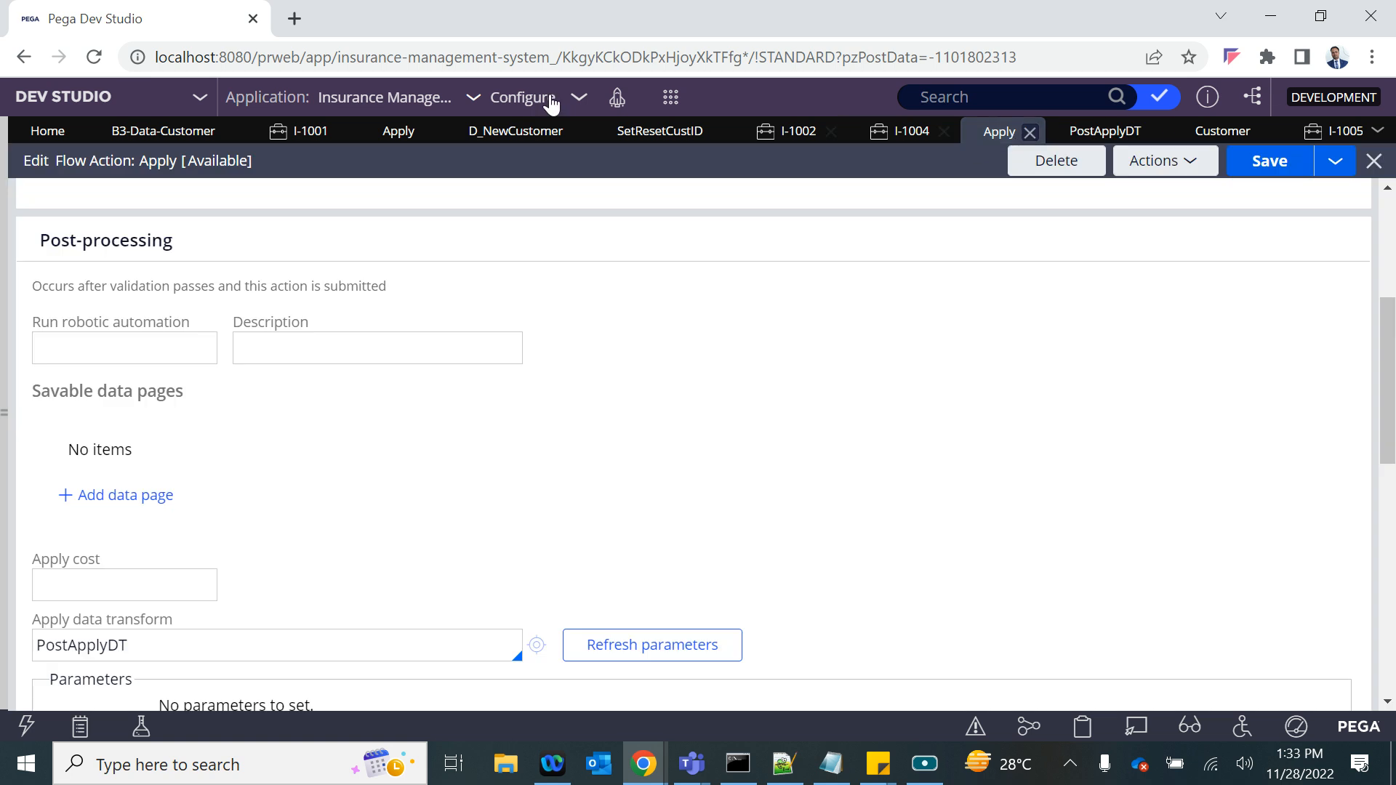
- Reload the Pega portal, switch from App Studio back to Dev Studio and collapse the explorer
{"action": "left_click", "coordinate": [270, 48]}
{"action": "key", "text": "Return"}
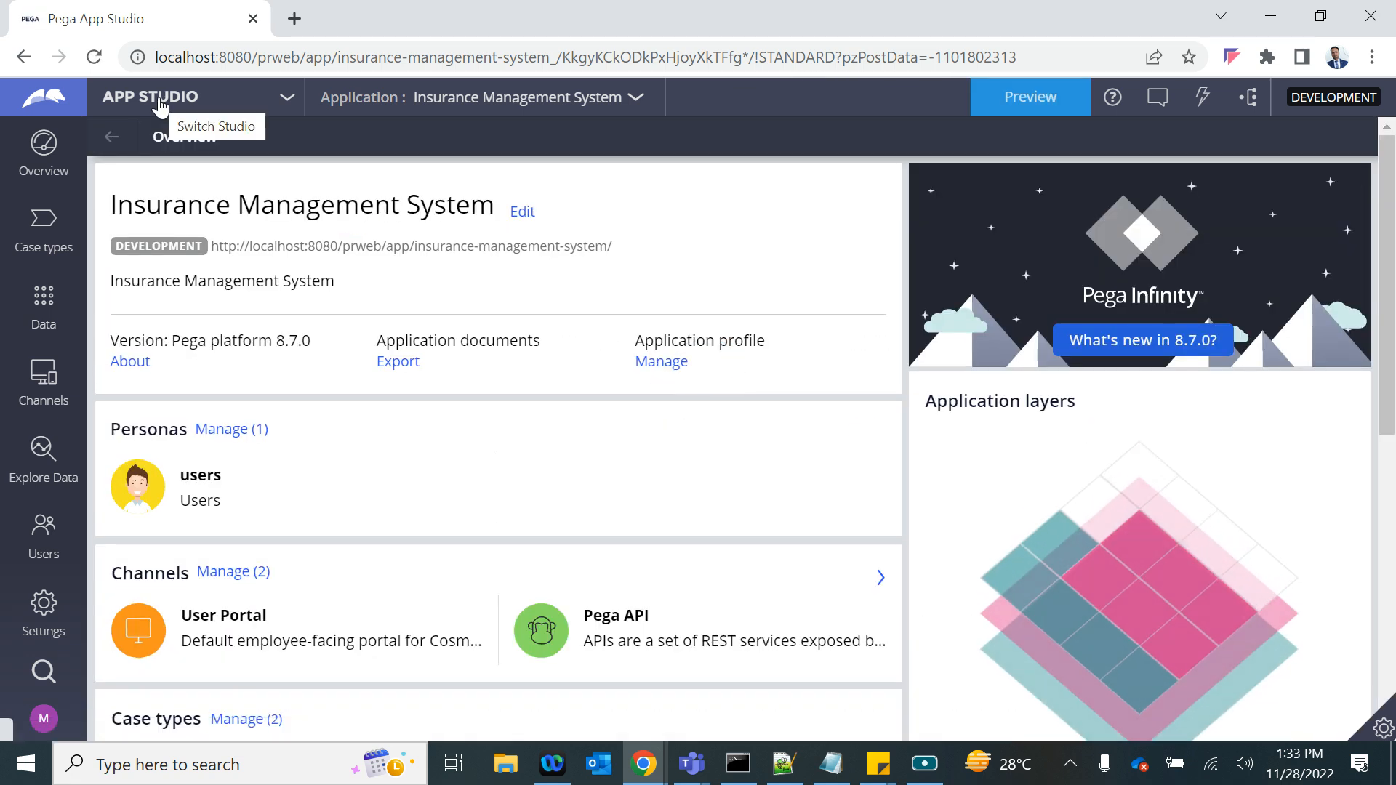
{"action": "left_click", "coordinate": [196, 105]}
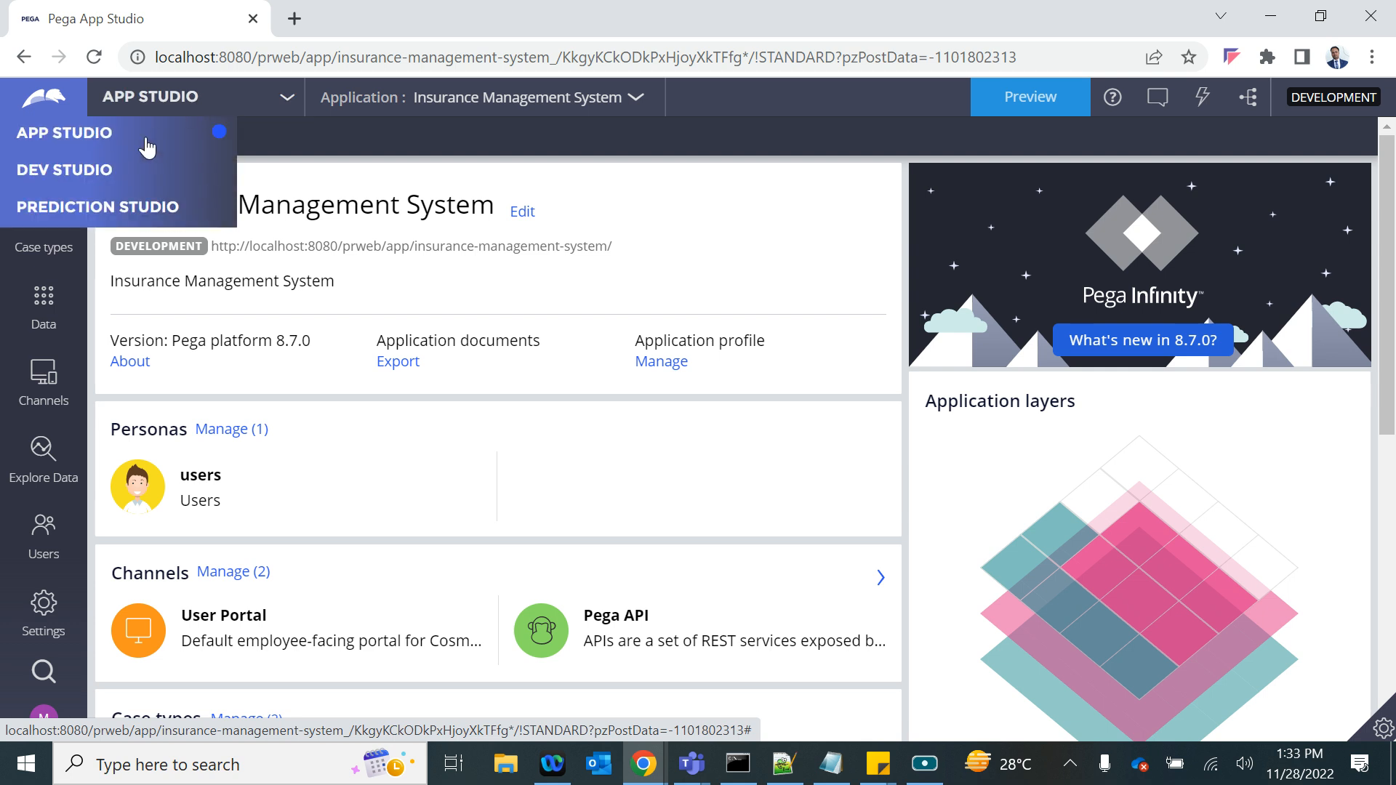
{"action": "left_click", "coordinate": [84, 174]}
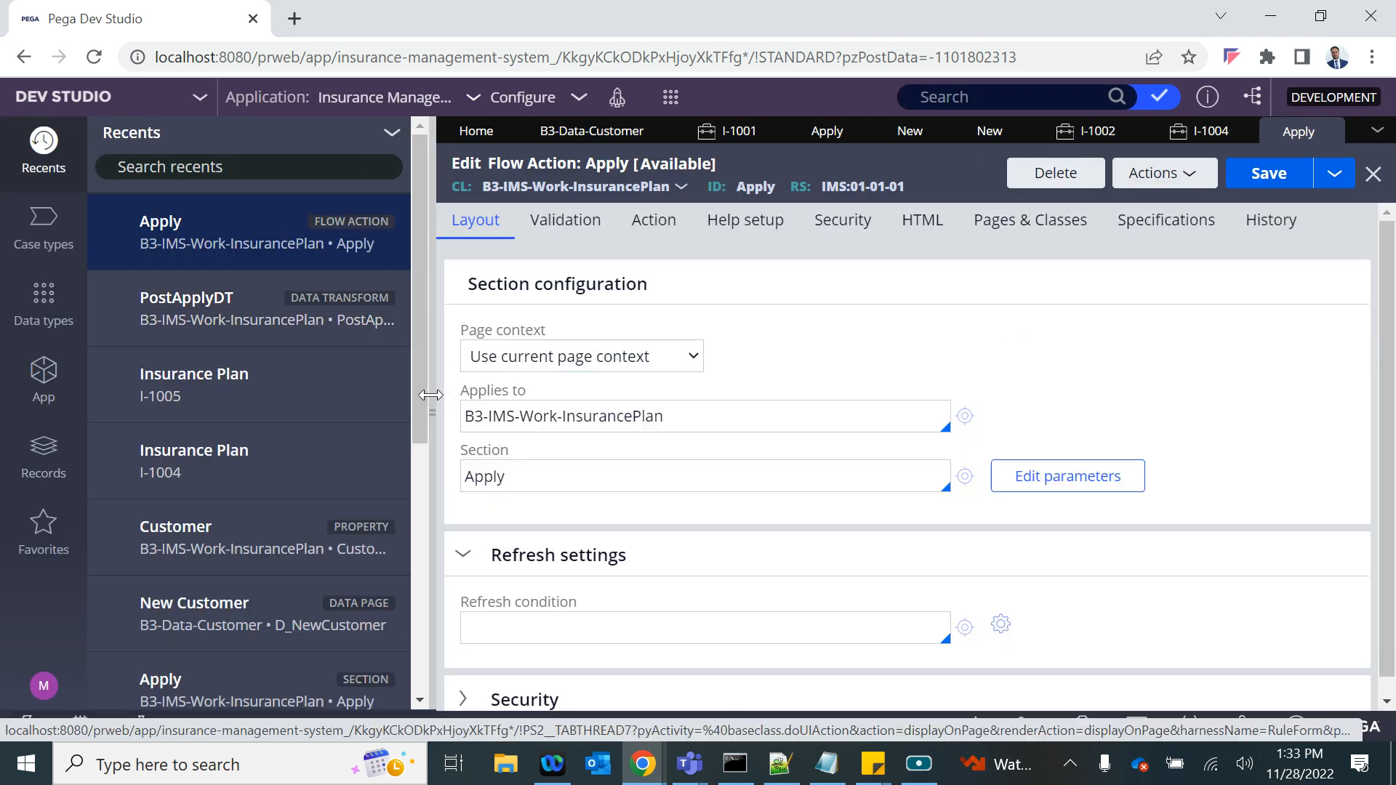
{"action": "left_click", "coordinate": [430, 394]}
- Show the pre- and post-processing settings of the Apply flow action and save the rule
{"action": "left_click", "coordinate": [557, 133]}
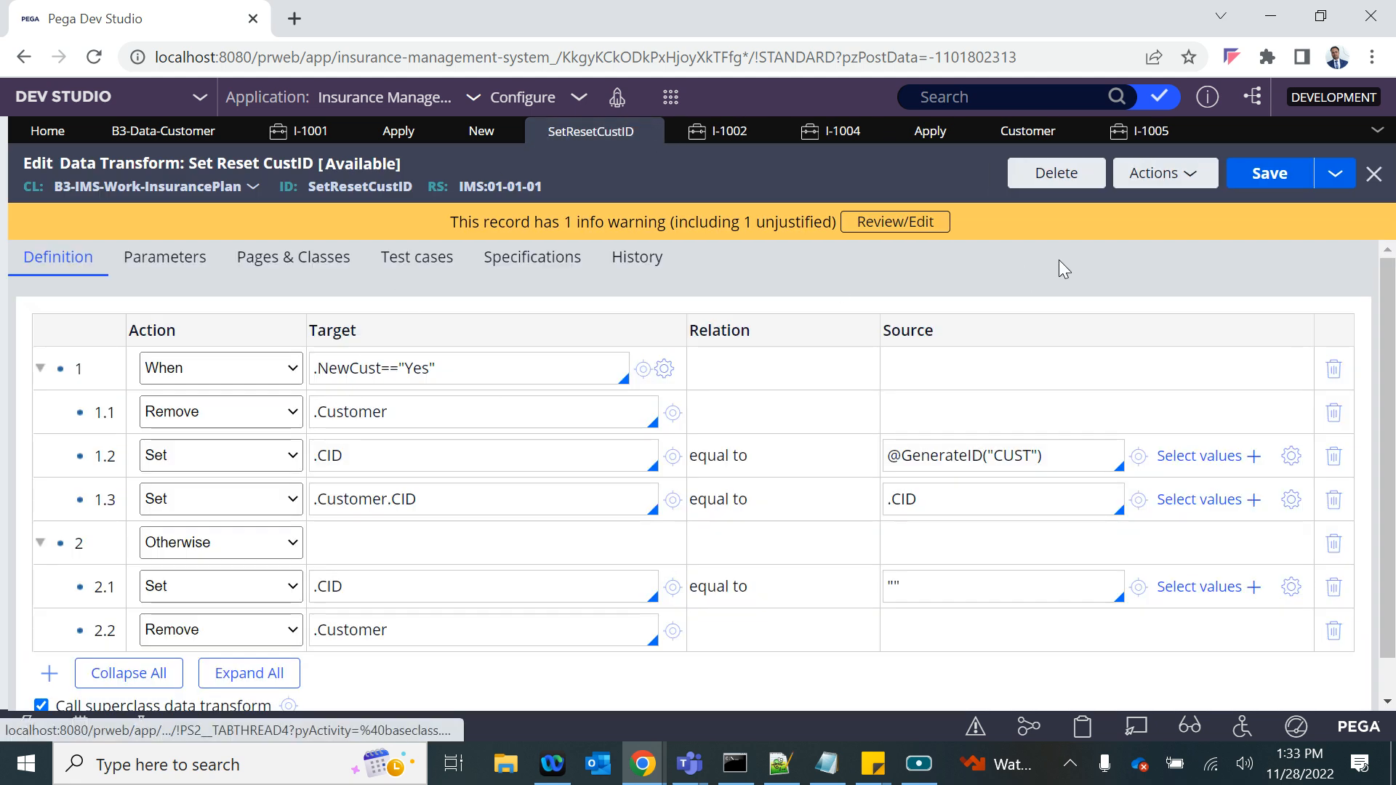
{"action": "left_click", "coordinate": [918, 138]}
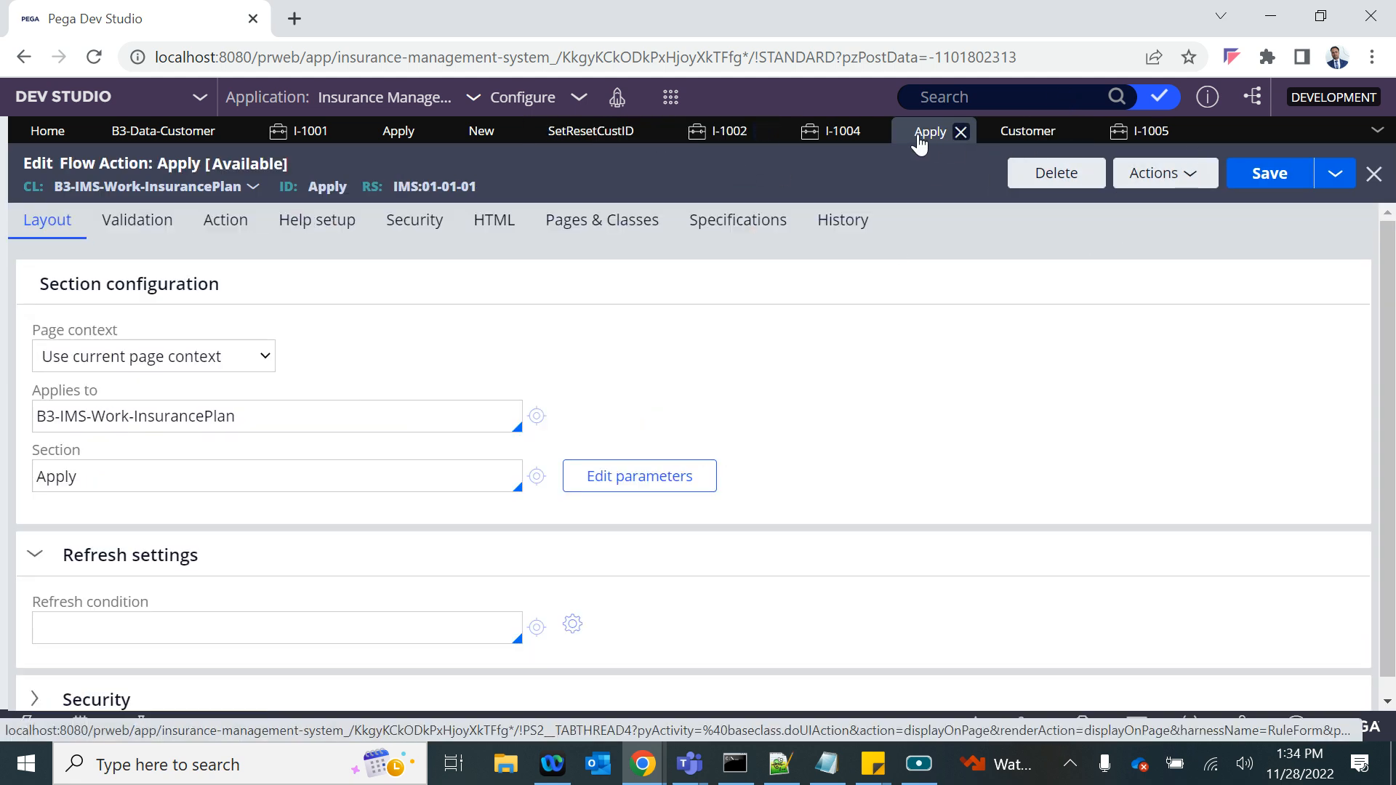
{"action": "scroll", "coordinate": [407, 486], "scroll_direction": "down", "scroll_amount": 1}
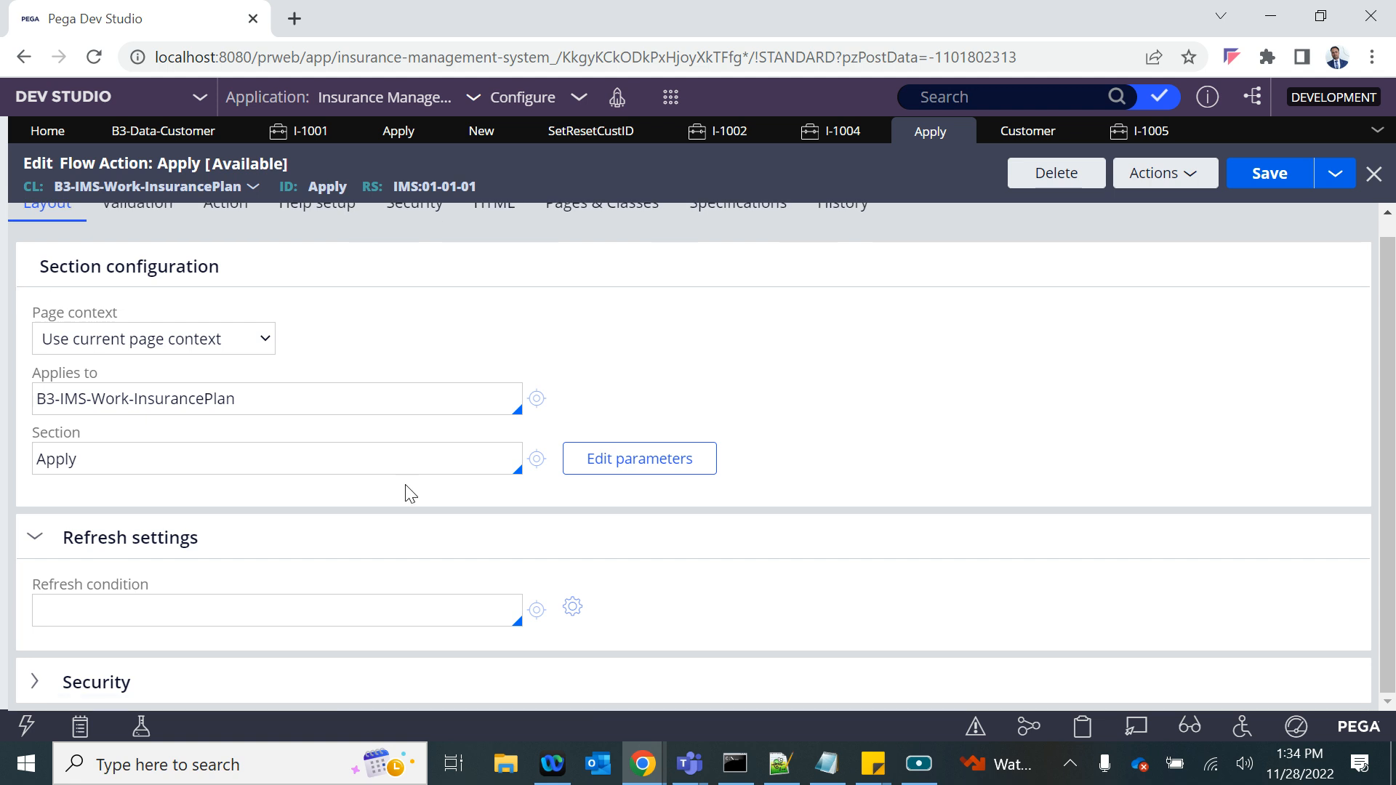
{"action": "scroll", "coordinate": [407, 491], "scroll_direction": "up", "scroll_amount": 1}
{"action": "left_click", "coordinate": [227, 225]}
{"action": "scroll", "coordinate": [402, 479], "scroll_direction": "down", "scroll_amount": 3}
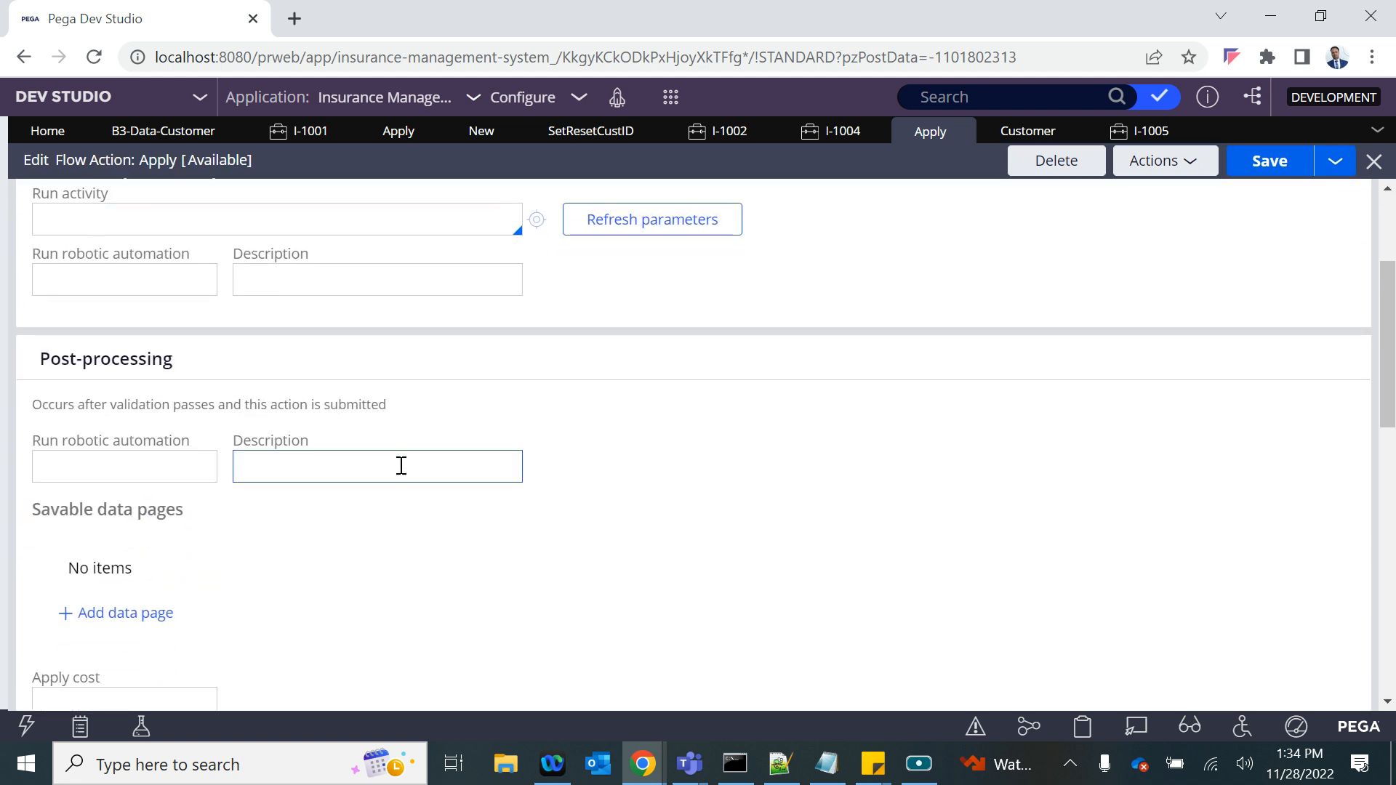
{"action": "scroll", "coordinate": [401, 465], "scroll_direction": "down", "scroll_amount": 5}
{"action": "left_click", "coordinate": [1262, 169]}
- Open the PostApplyDT data transform from the Apply post-processing settings and review its target D_NewCustomer[CID:.CID] and source .Customer
{"action": "scroll", "coordinate": [393, 494], "scroll_direction": "down", "scroll_amount": 4}
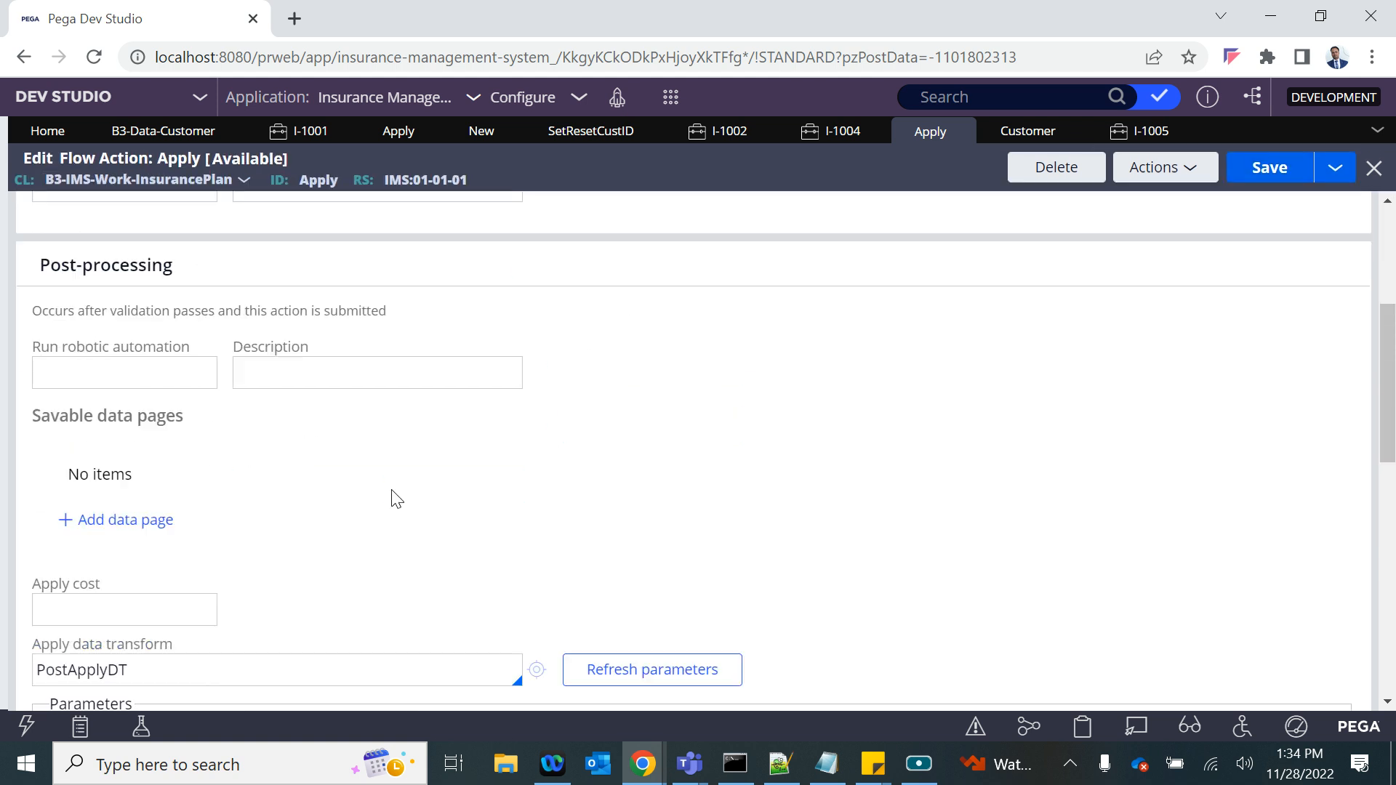
{"action": "scroll", "coordinate": [396, 498], "scroll_direction": "down", "scroll_amount": 3}
{"action": "left_click", "coordinate": [538, 491]}
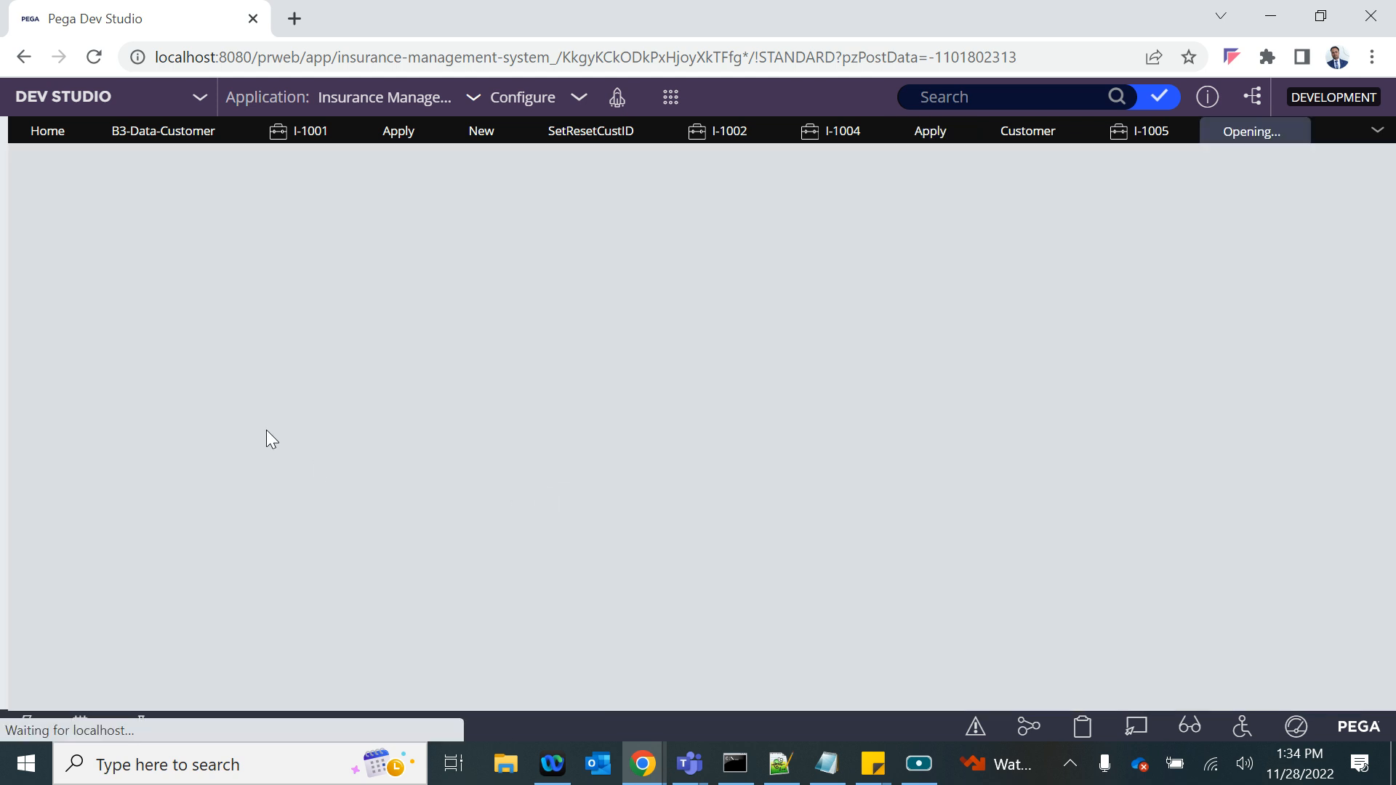
{"action": "double_click", "coordinate": [380, 361]}
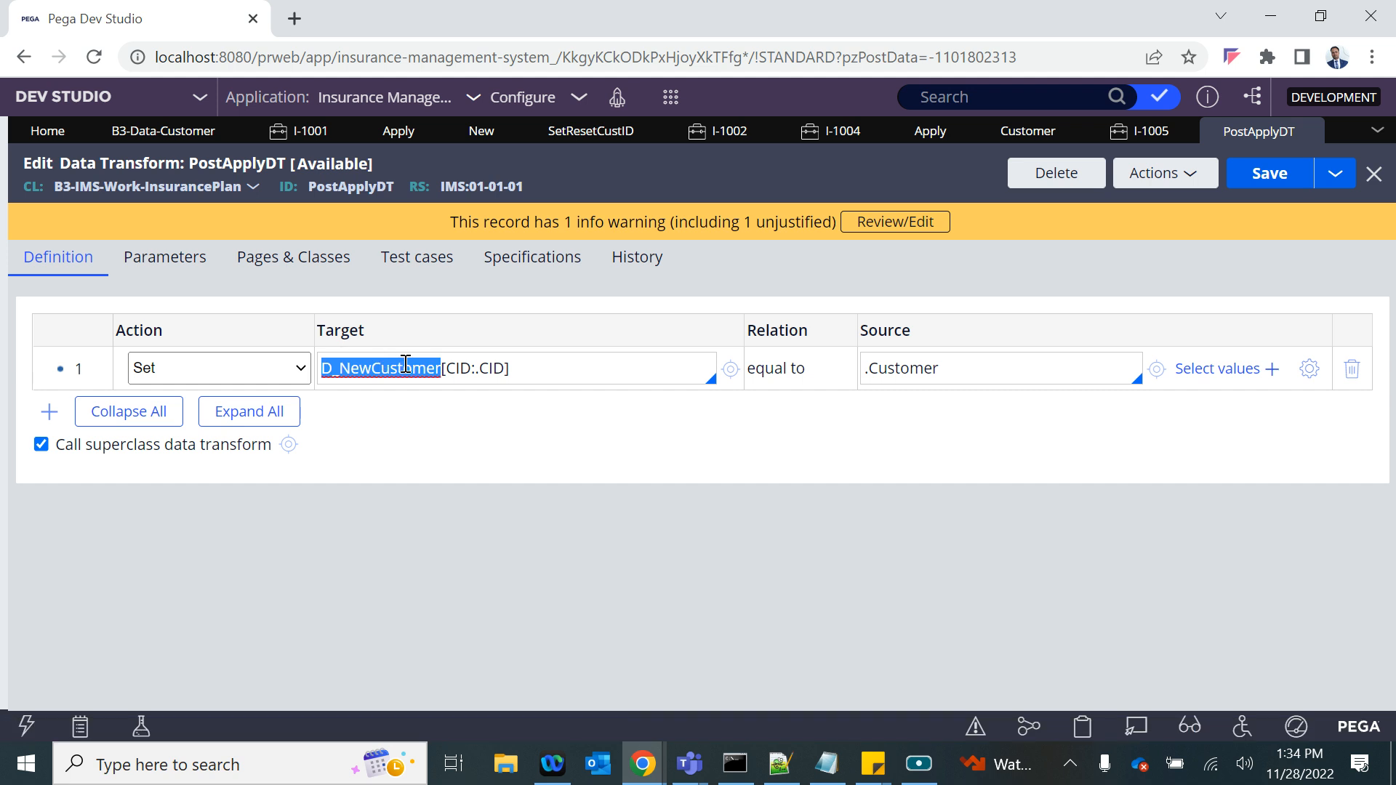
{"action": "left_click_drag", "start_coordinate": [966, 364], "coordinate": [870, 361]}
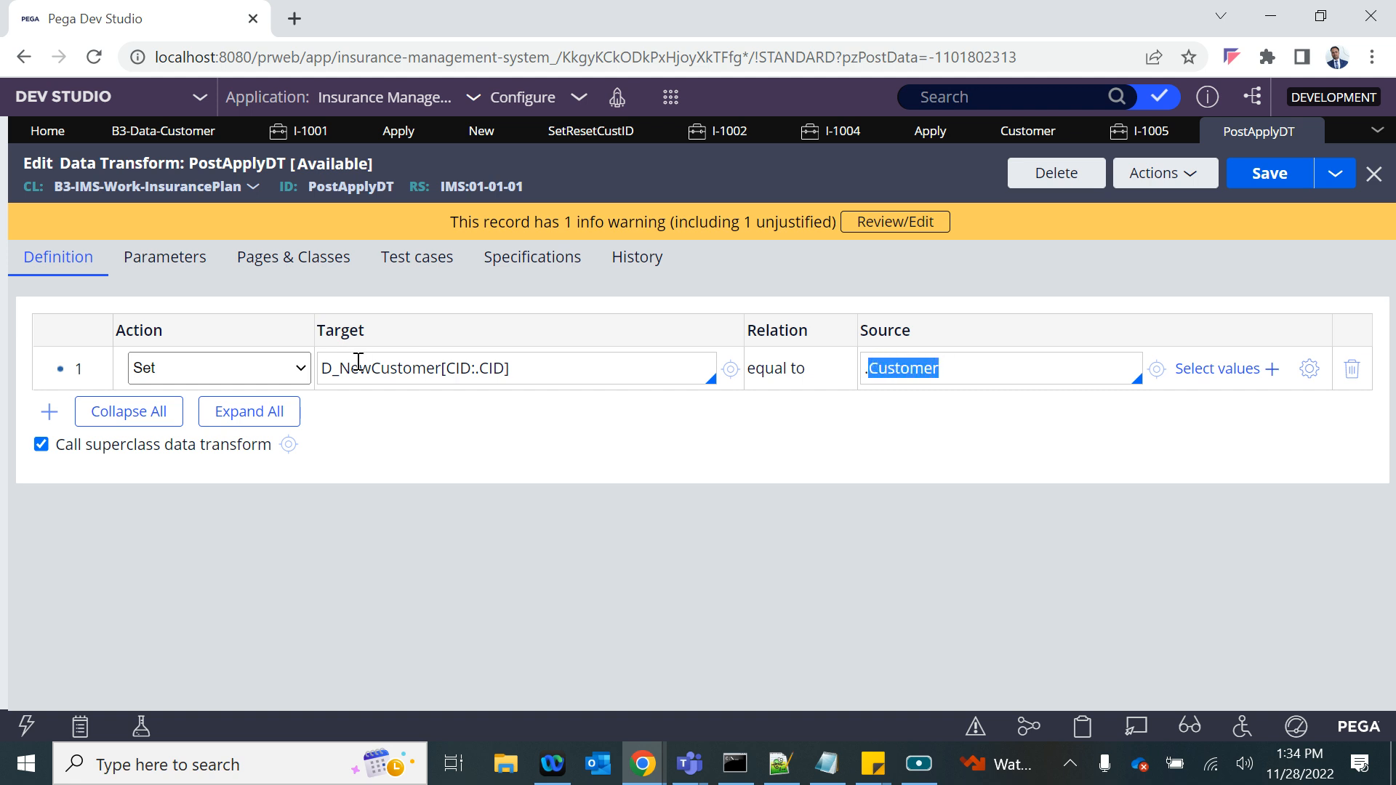
- Create a new Insurance Plan case and set New Customer ? to Yes
{"action": "left_click", "coordinate": [670, 97]}
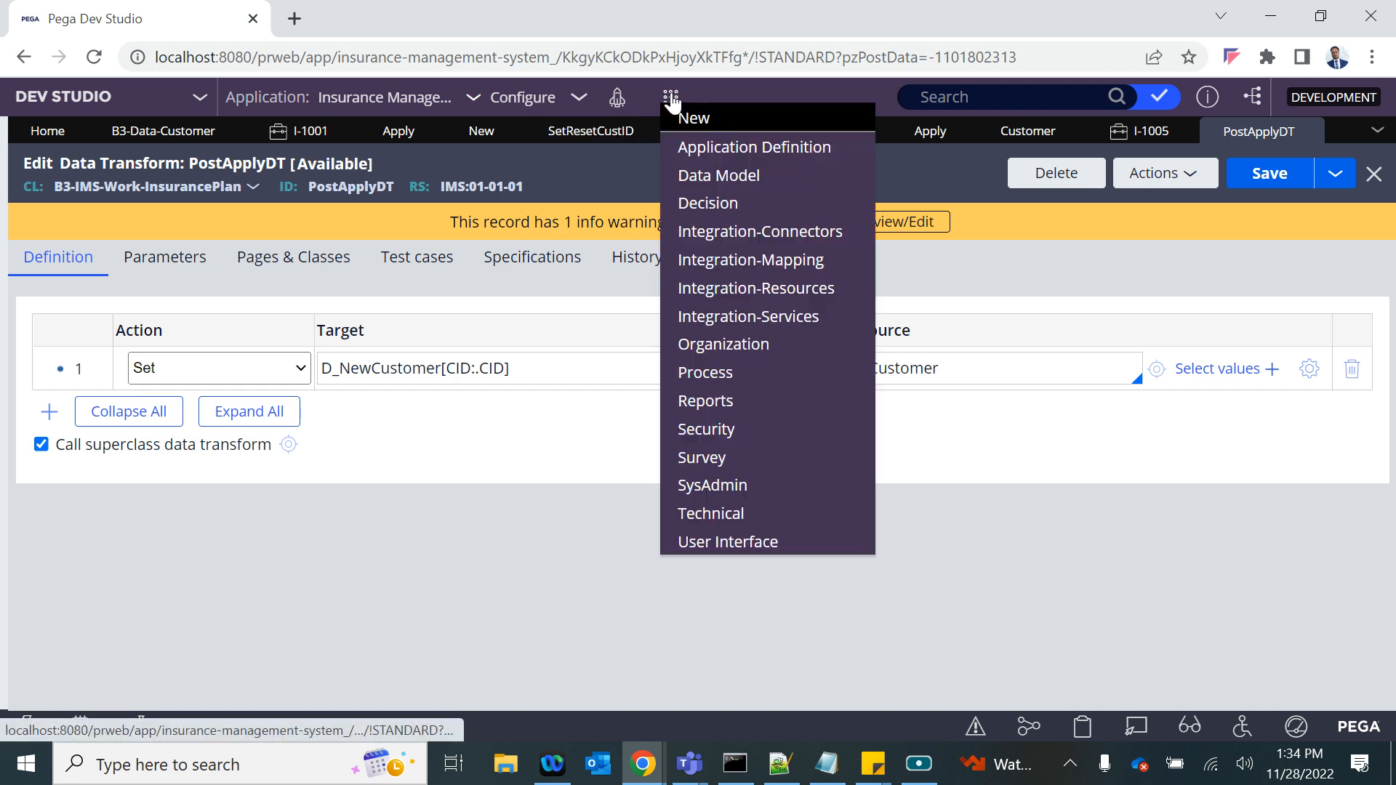
{"action": "mouse_move", "coordinate": [862, 127]}
{"action": "left_click", "coordinate": [934, 144]}
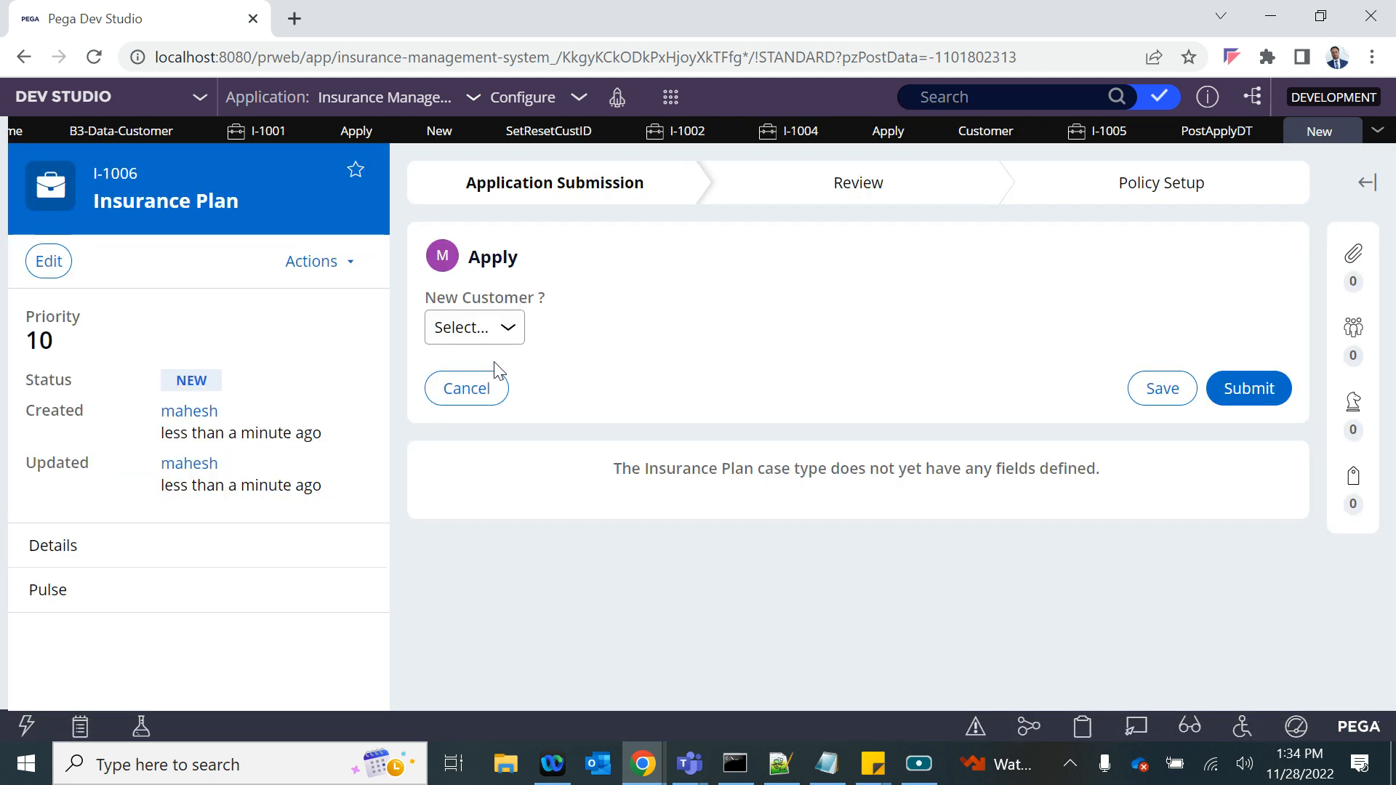
{"action": "left_click", "coordinate": [472, 326]}
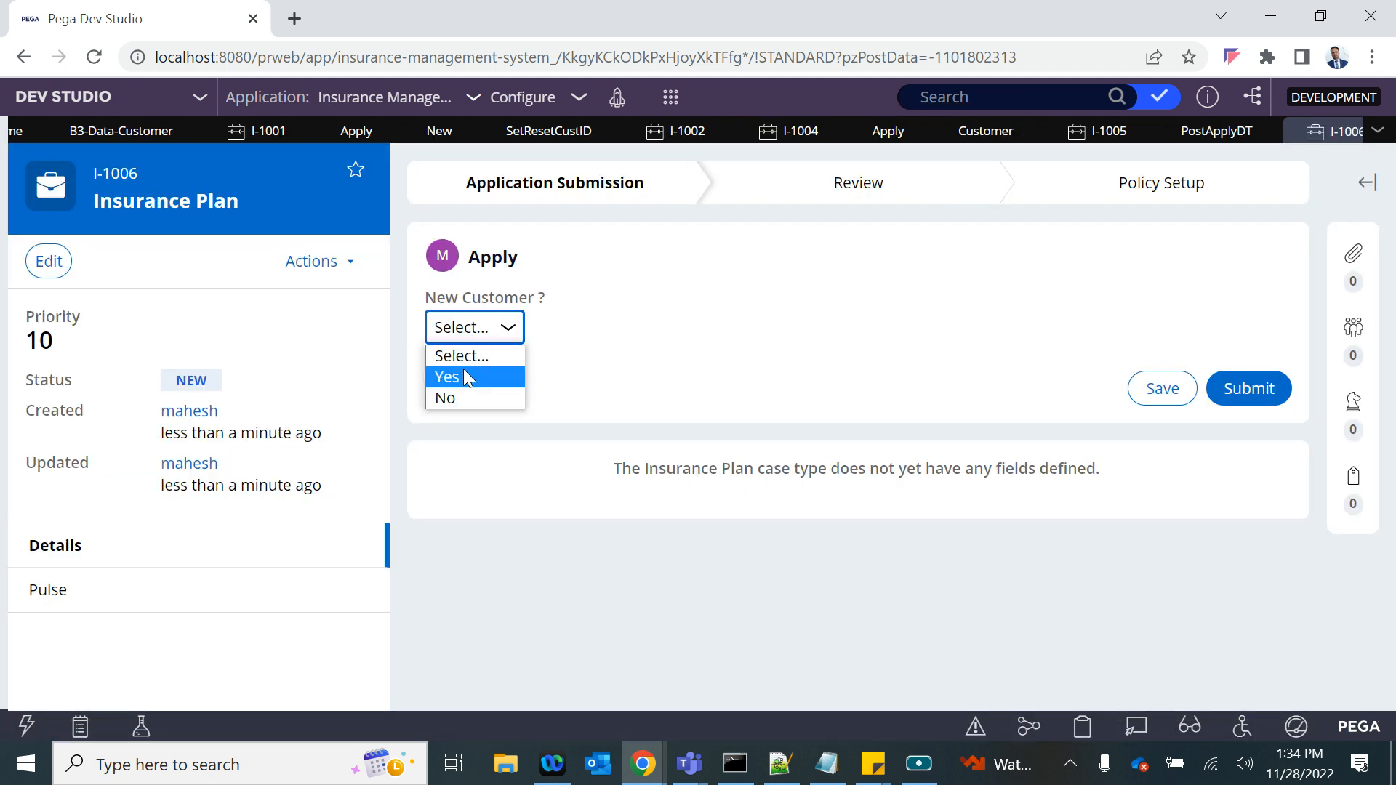
{"action": "left_click", "coordinate": [449, 373]}
- Enter the new customer's first name, last name and email, and set the title to Mr
{"action": "left_click", "coordinate": [737, 455]}
{"action": "type", "text": "dus"}
{"action": "left_click", "coordinate": [710, 399]}
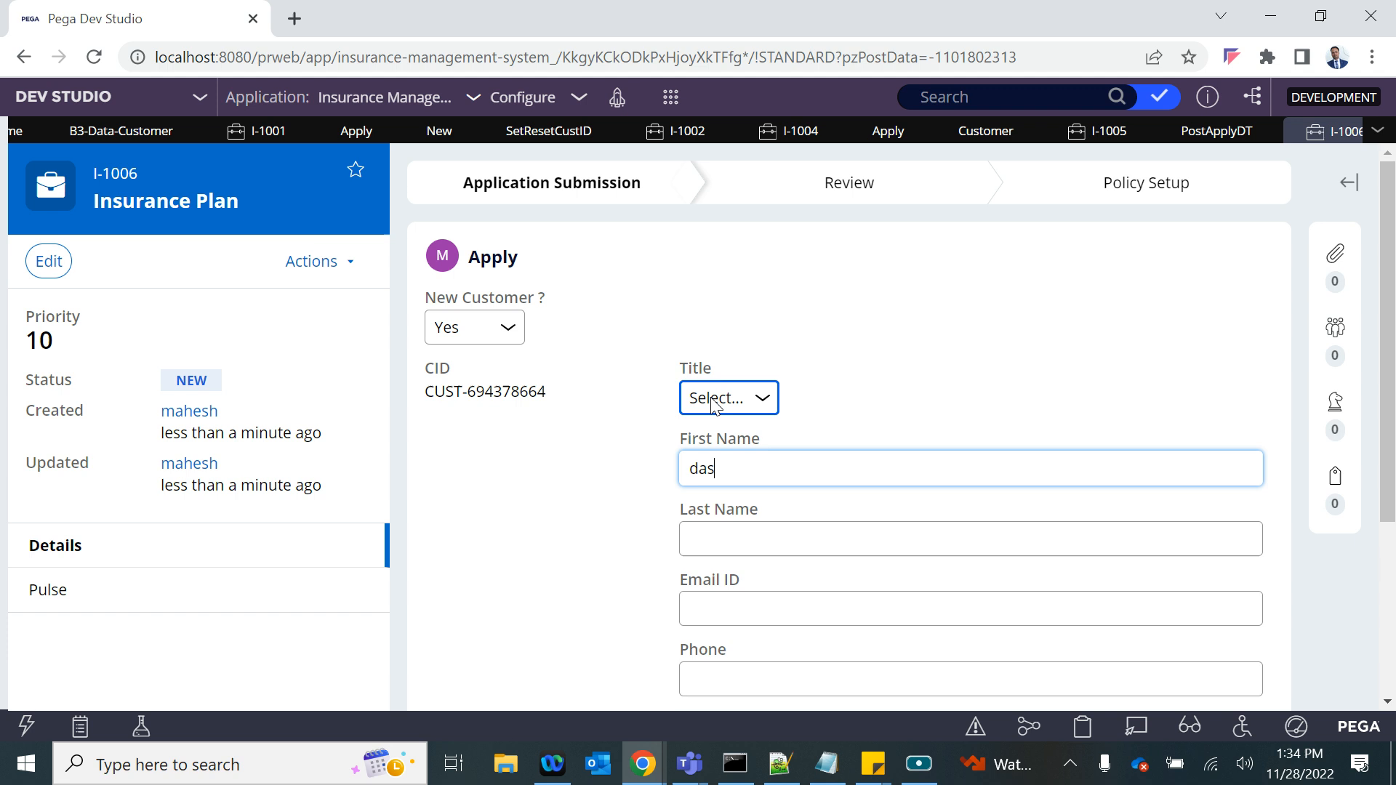
{"action": "left_click", "coordinate": [702, 447]}
{"action": "left_click", "coordinate": [761, 543]}
{"action": "type", "text": "dsa"}
{"action": "left_click", "coordinate": [728, 616]}
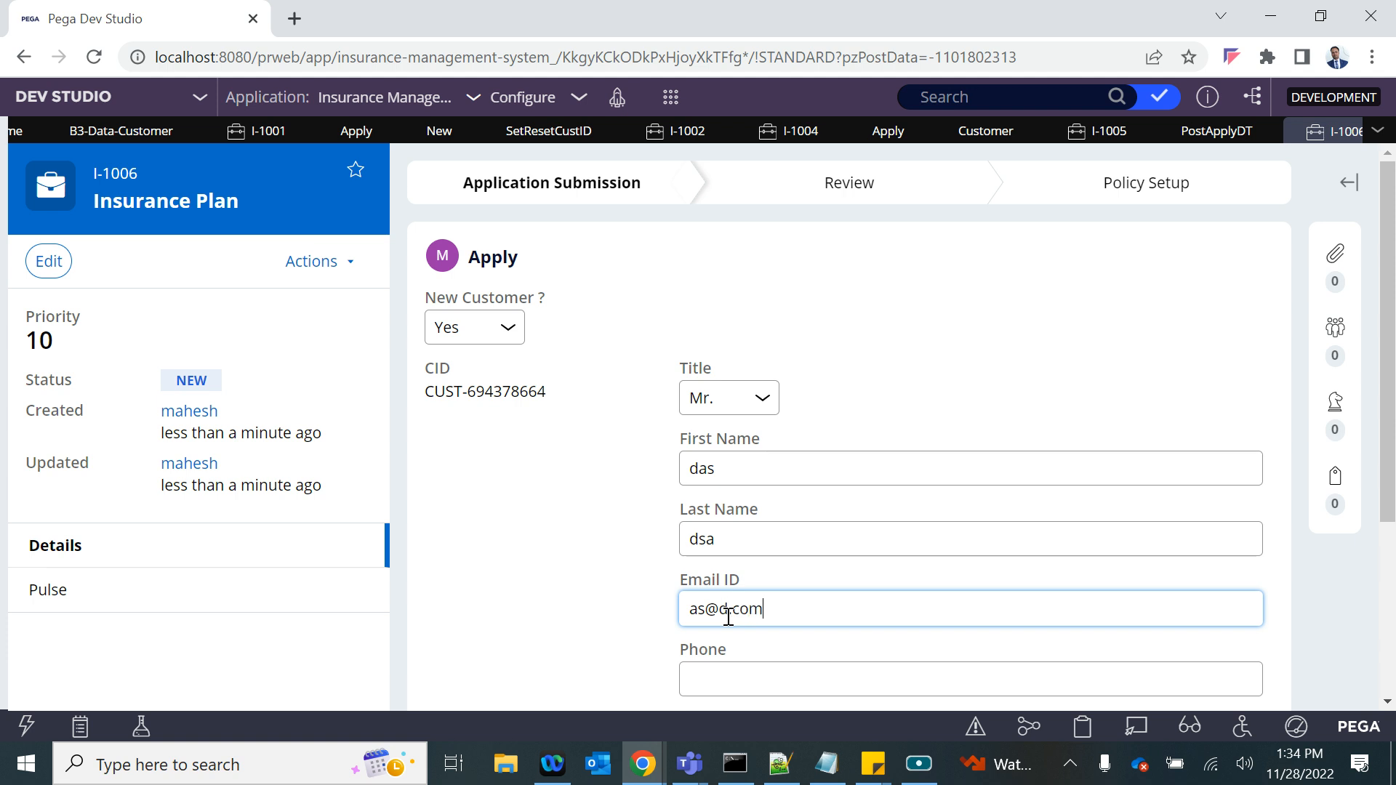
- Fill in the customer's phone number and date of birth, and submit the Apply form
{"action": "scroll", "coordinate": [730, 596], "scroll_direction": "down", "scroll_amount": 2}
{"action": "left_click", "coordinate": [733, 526]}
{"action": "type", "text": "2"}
{"action": "left_click", "coordinate": [724, 586]}
{"action": "left_click", "coordinate": [1232, 602]}
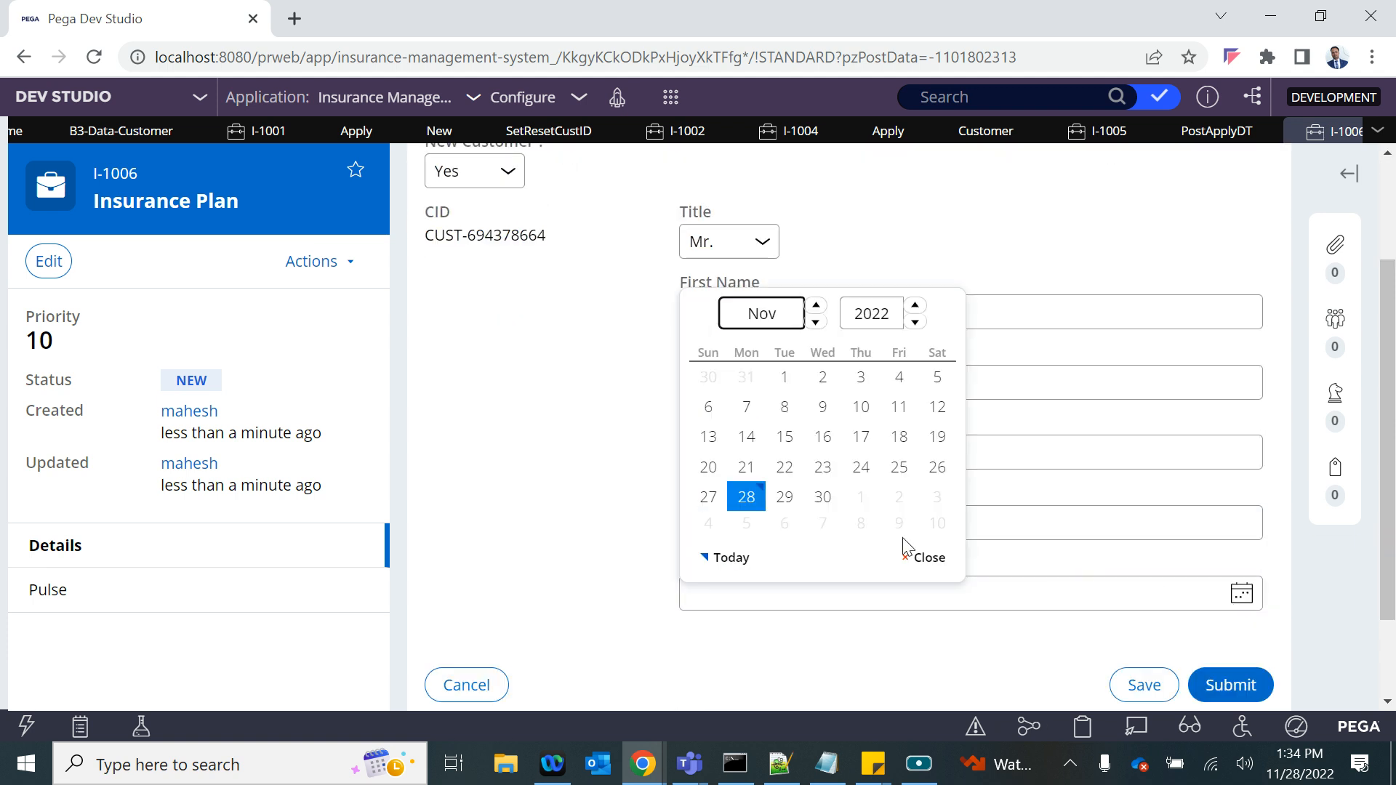
{"action": "left_click", "coordinate": [781, 407]}
{"action": "left_click", "coordinate": [1210, 682]}
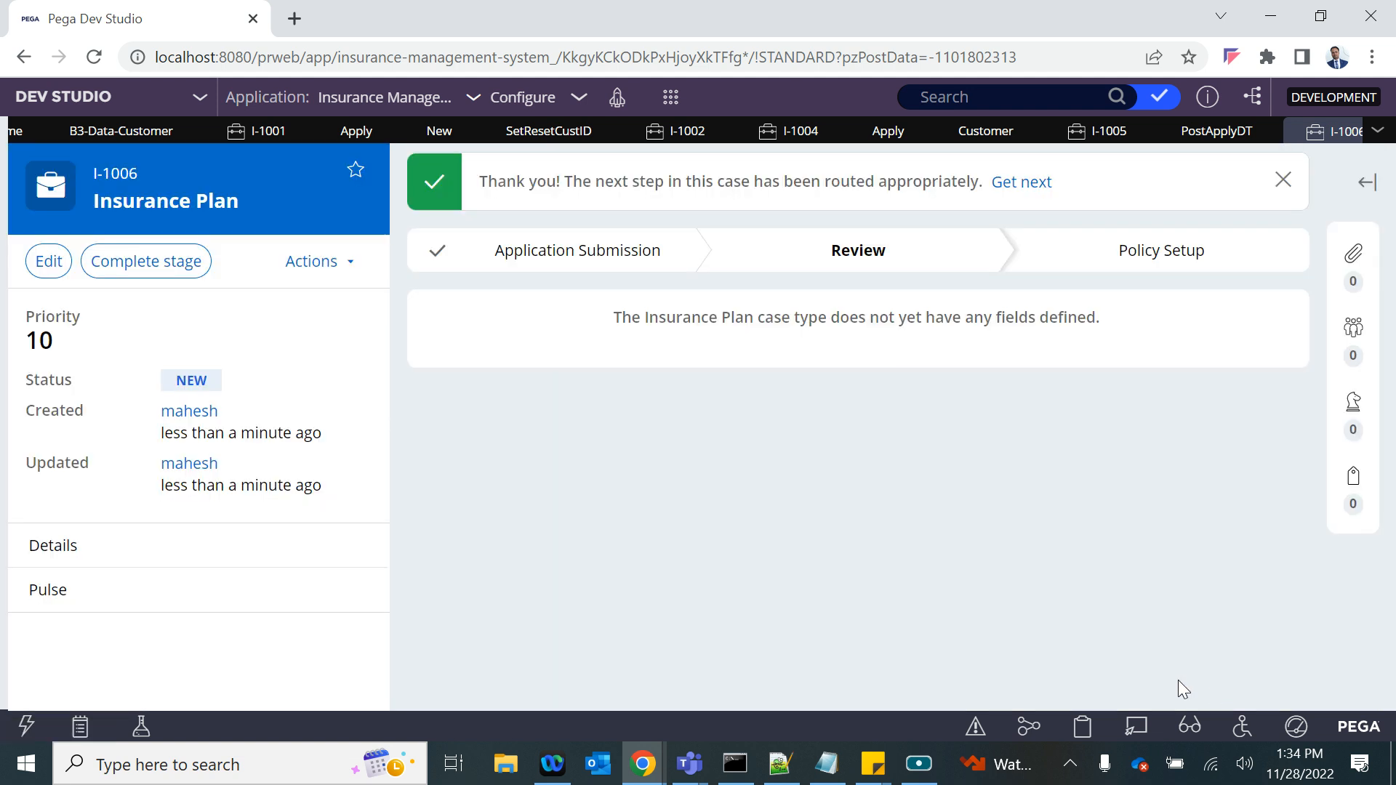
- Inspect the D_NewCustomer page on the I-1006 clipboard thread and check the records of the B3-Data-Customer data type
{"action": "left_click", "coordinate": [1082, 724]}
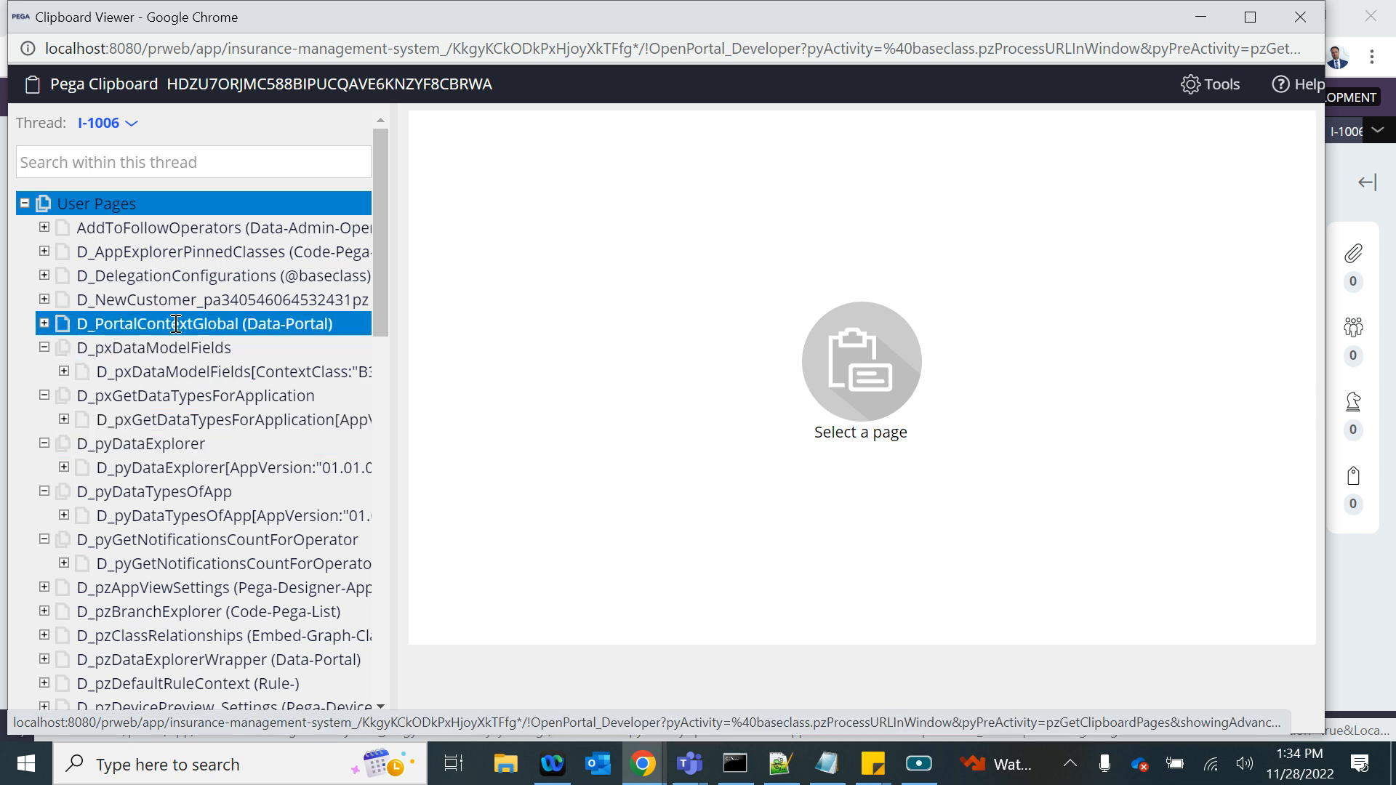
{"action": "left_click", "coordinate": [153, 299]}
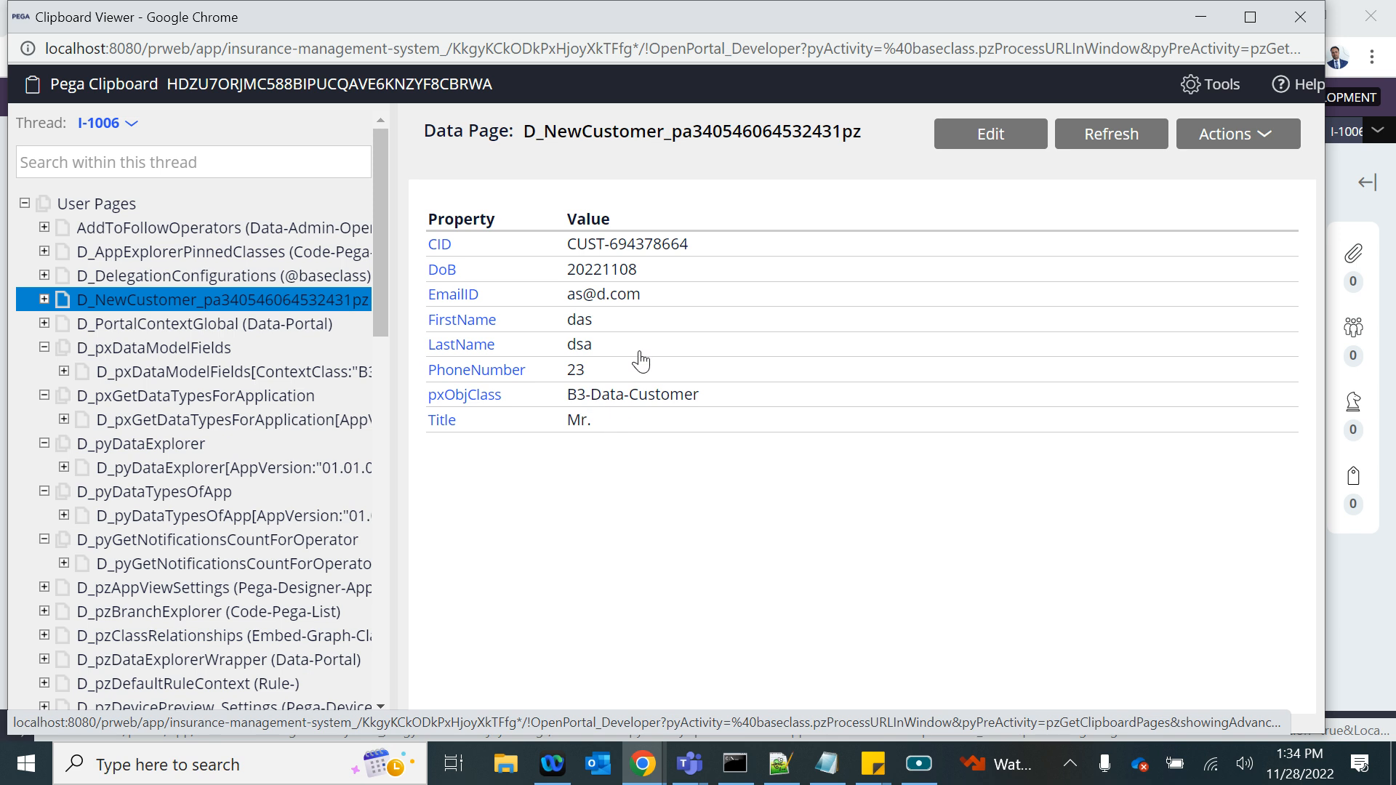
{"action": "left_click", "coordinate": [1301, 15]}
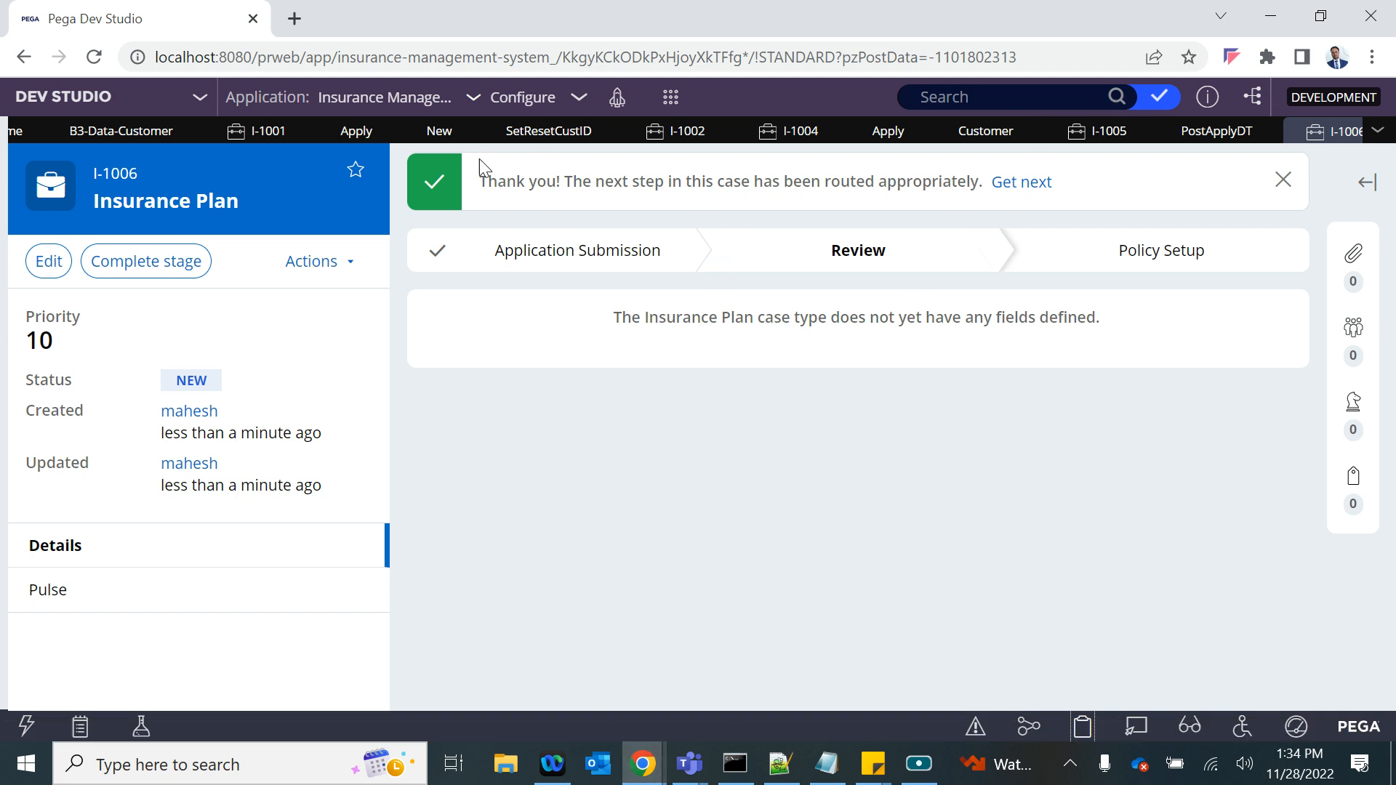
{"action": "left_click", "coordinate": [125, 130]}
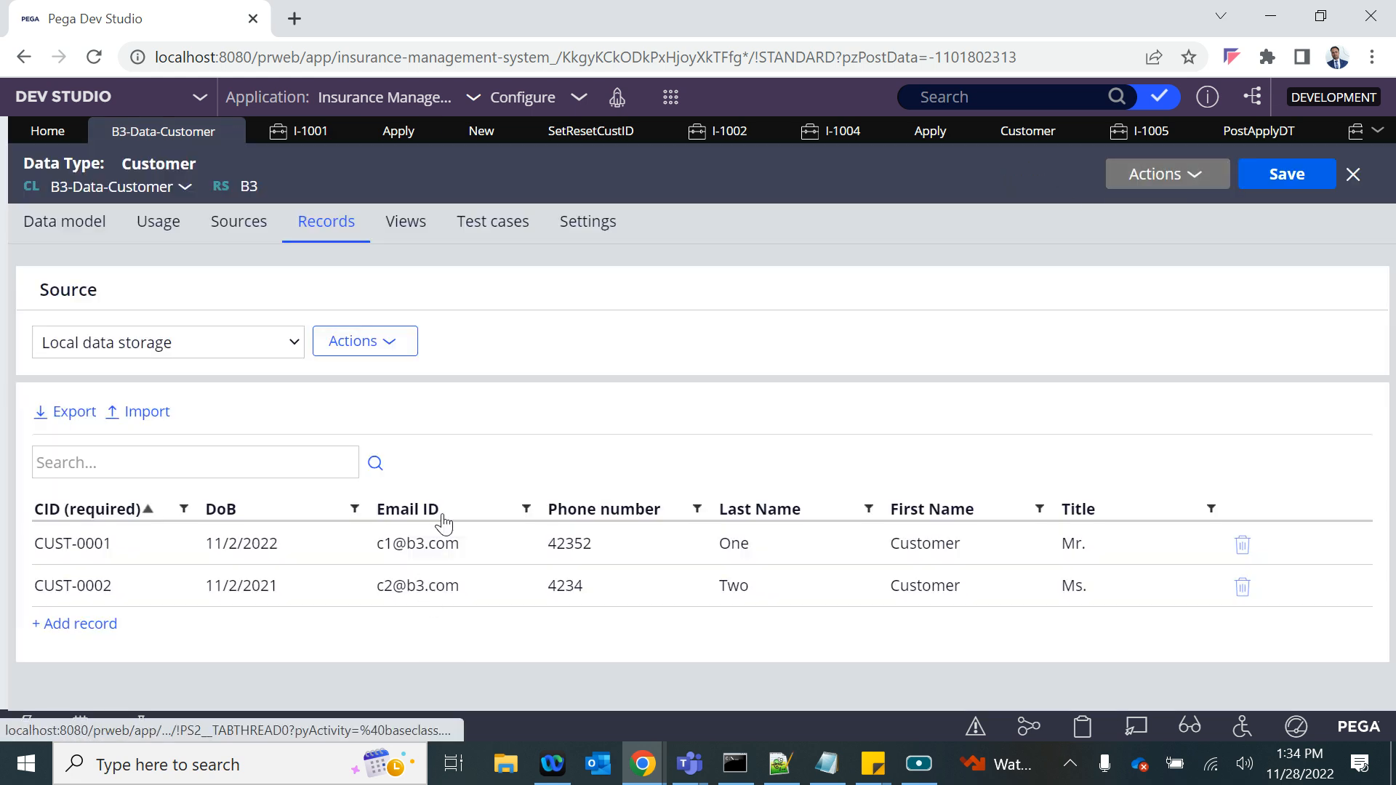
- Close the open New, SetResetCustID, I-1002 and I-1004 items and the first Apply item
{"action": "left_click", "coordinate": [508, 133]}
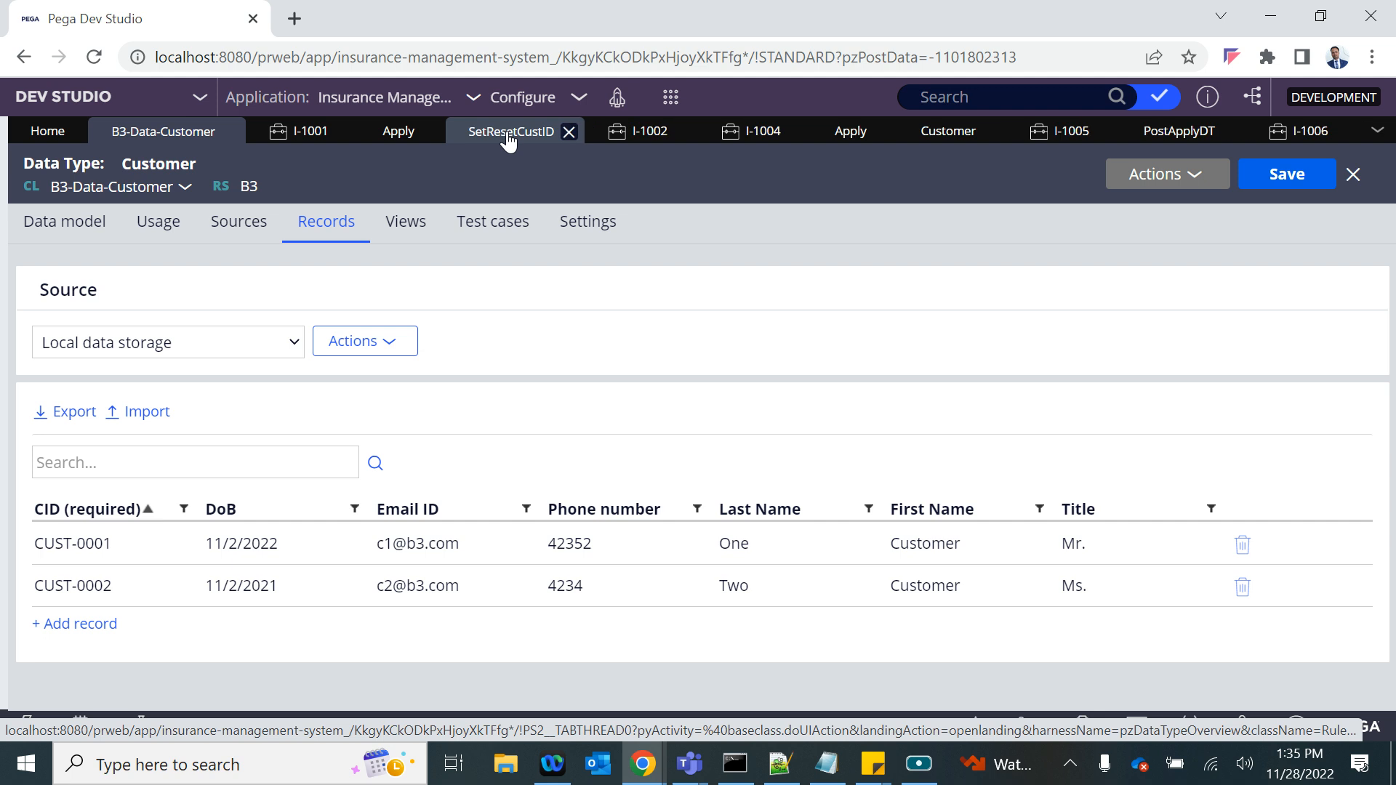
{"action": "left_click", "coordinate": [567, 134]}
{"action": "left_click", "coordinate": [432, 133]}
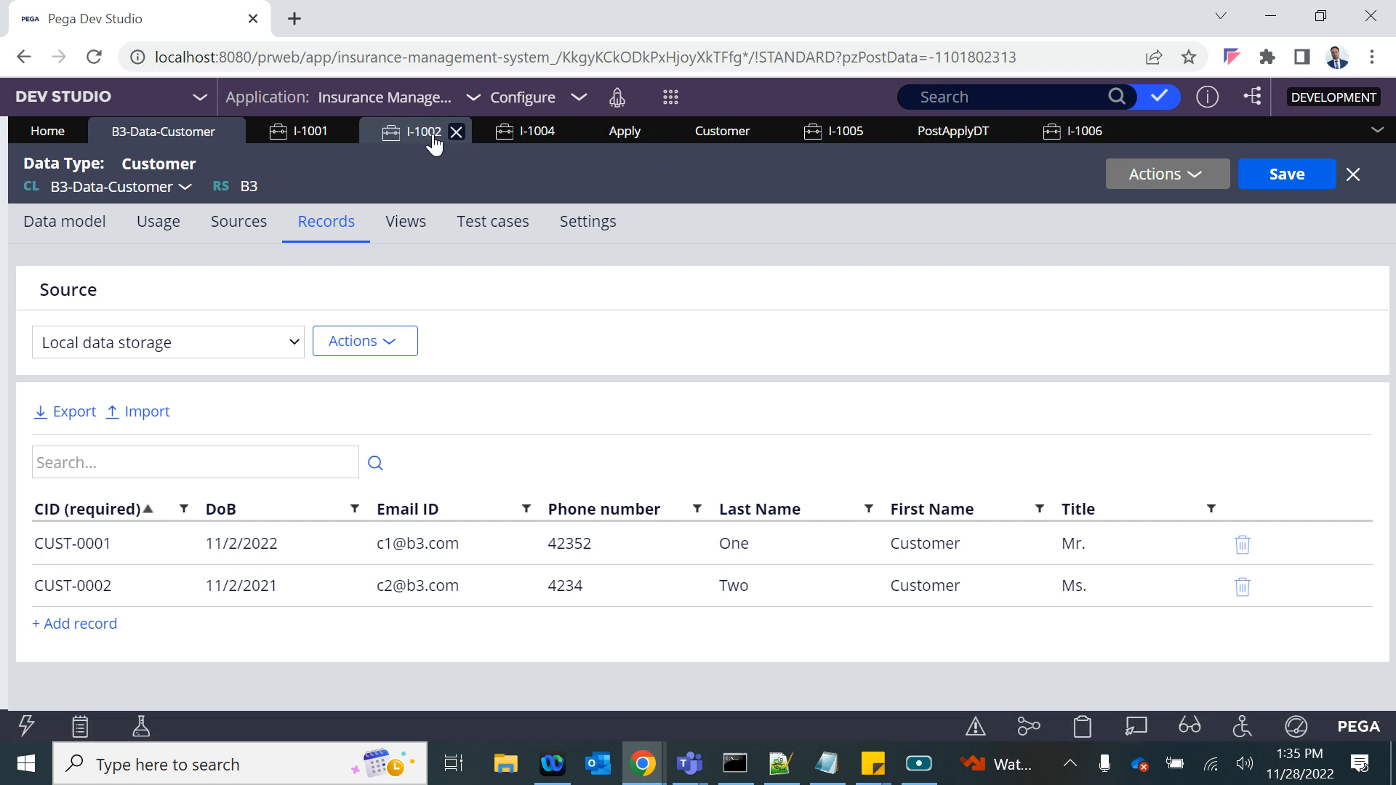
{"action": "left_click", "coordinate": [453, 134]}
{"action": "left_click", "coordinate": [457, 133]}
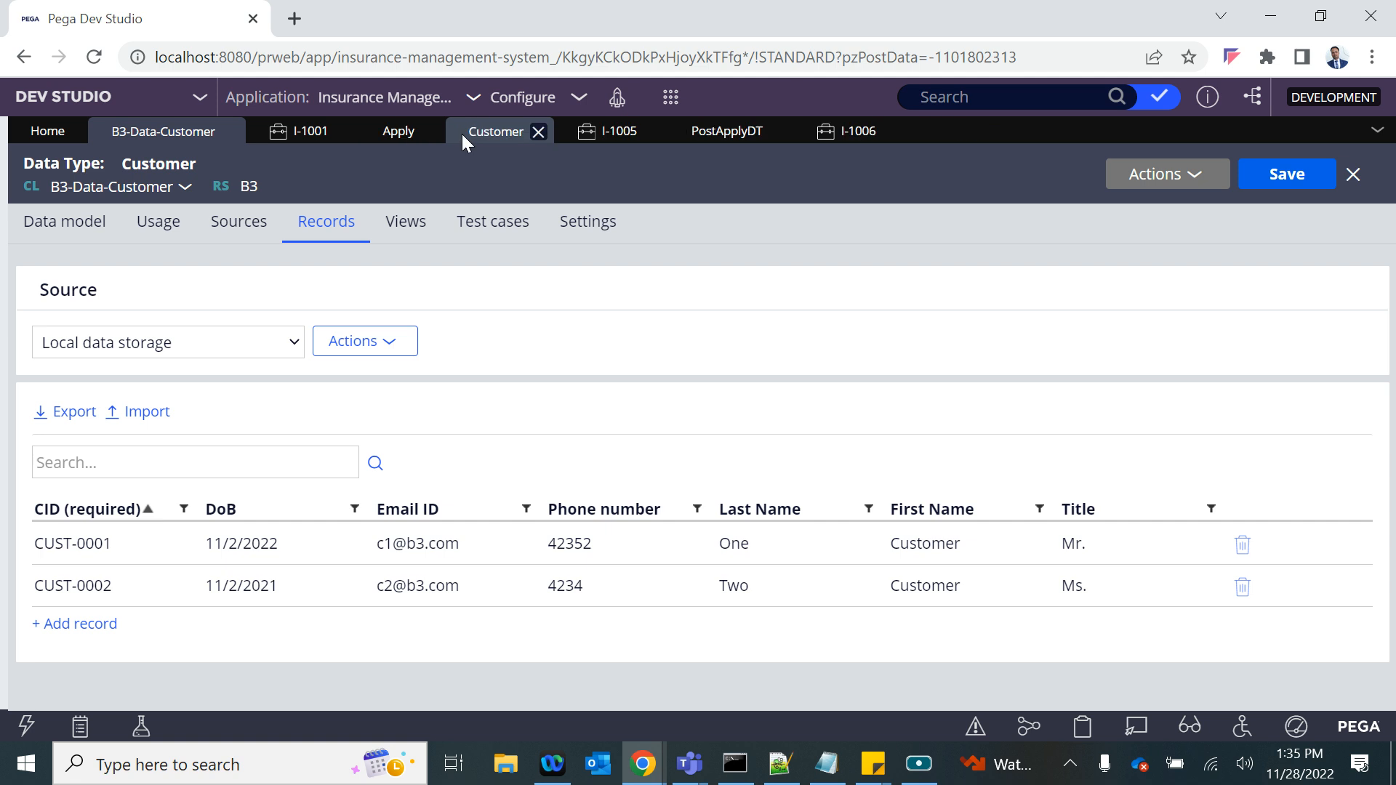
- Review the Apply flow action's post-processing options: savable data pages, the PostApplyDT data transform and the run activity
{"action": "left_click", "coordinate": [410, 136]}
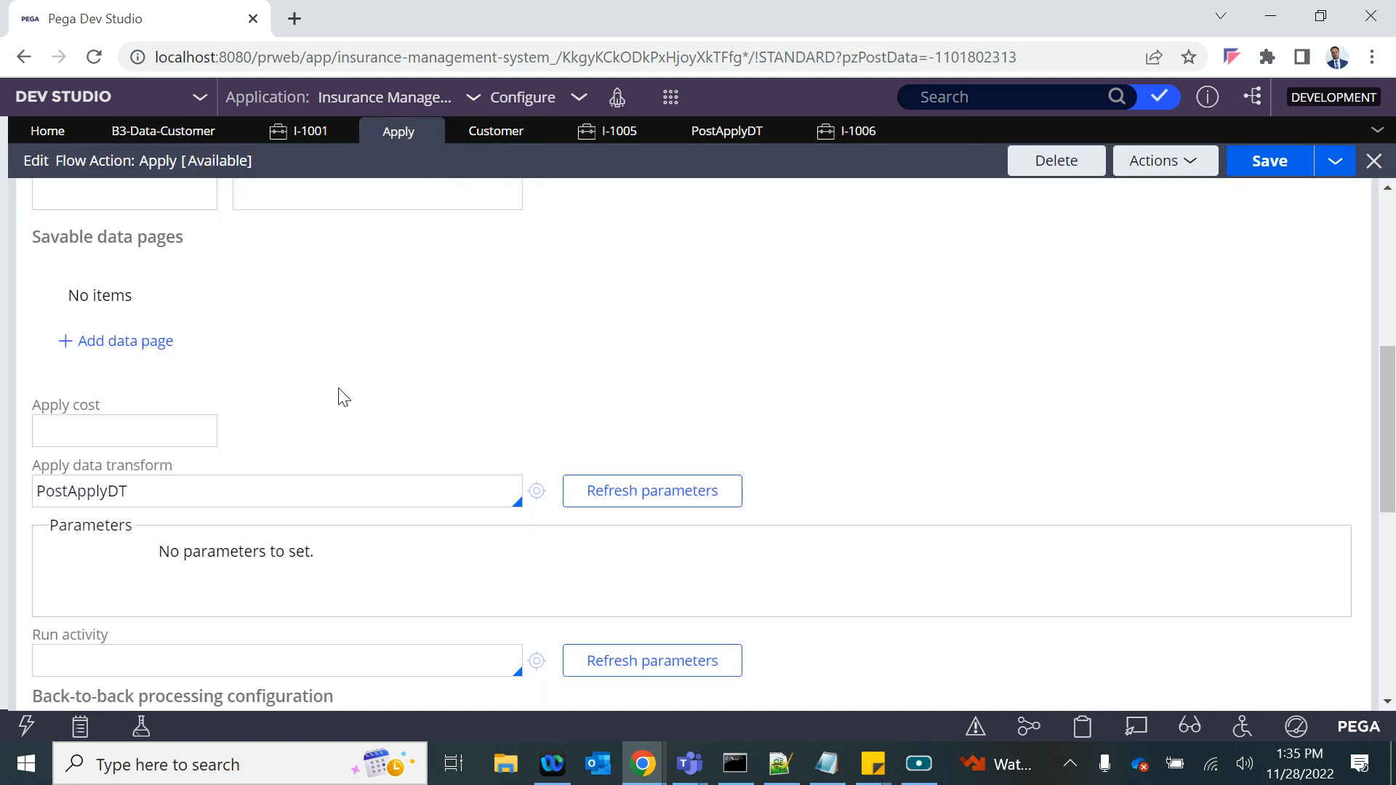
{"action": "scroll", "coordinate": [340, 389], "scroll_direction": "up", "scroll_amount": 5}
{"action": "scroll", "coordinate": [339, 389], "scroll_direction": "down", "scroll_amount": 2}
{"action": "left_click", "coordinate": [51, 305]}
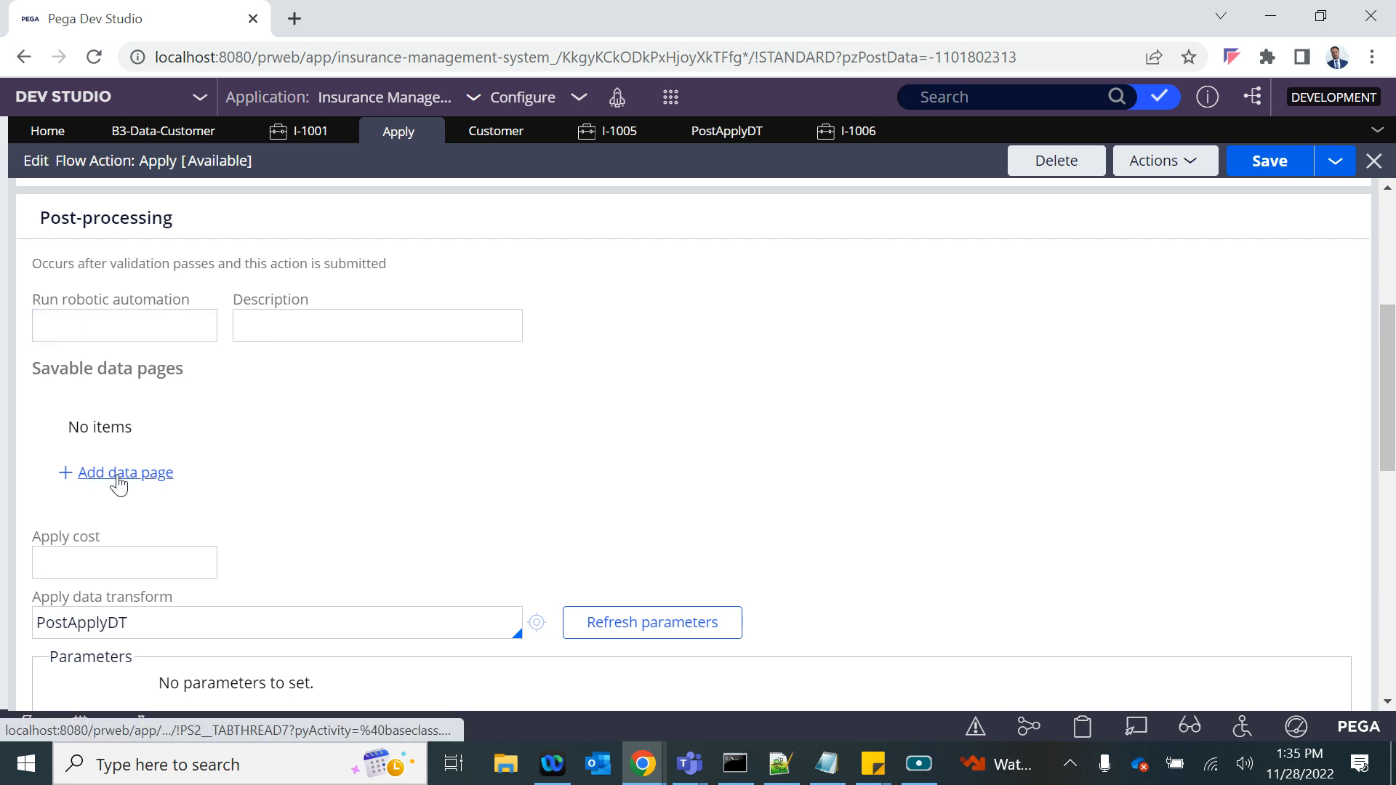
{"action": "scroll", "coordinate": [127, 484], "scroll_direction": "down", "scroll_amount": 1}
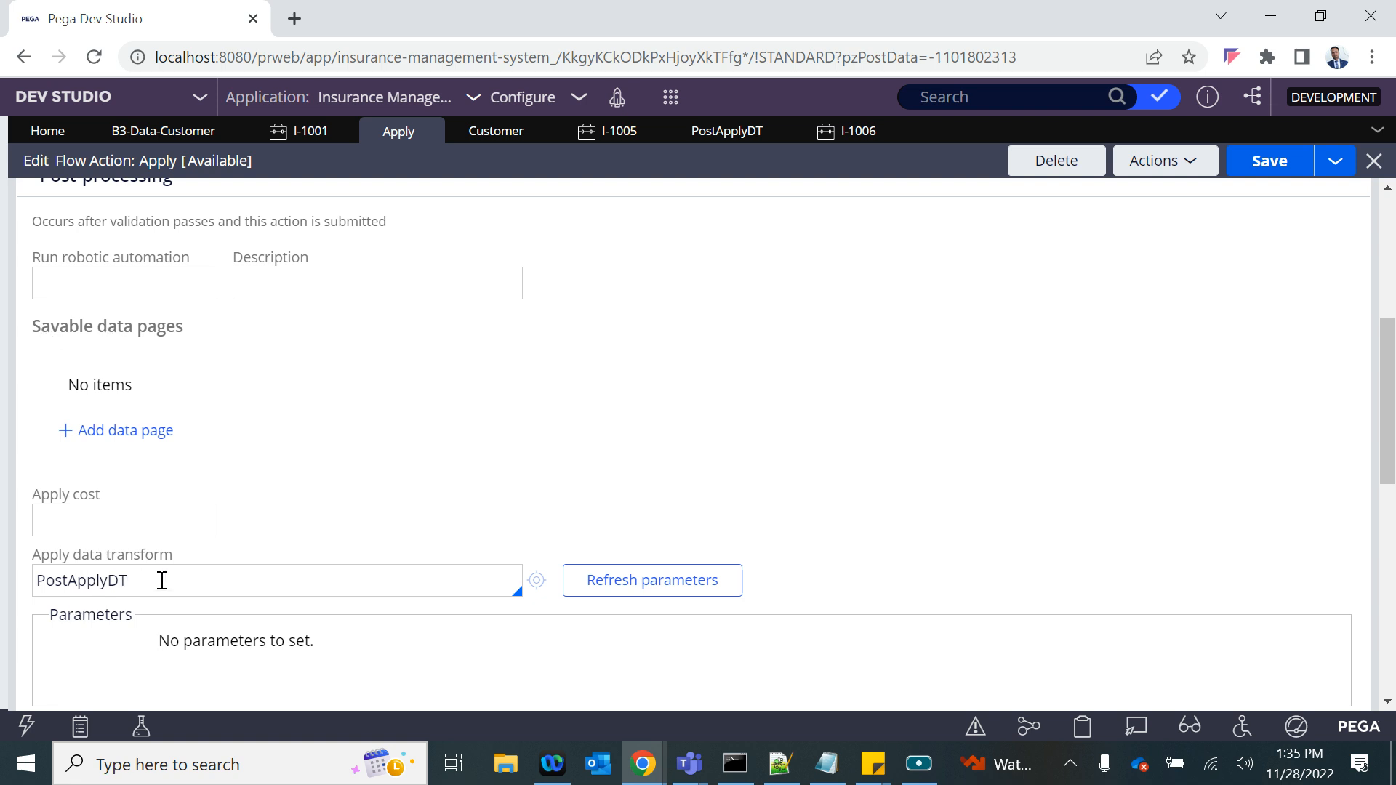
{"action": "left_click_drag", "start_coordinate": [162, 581], "coordinate": [2, 597]}
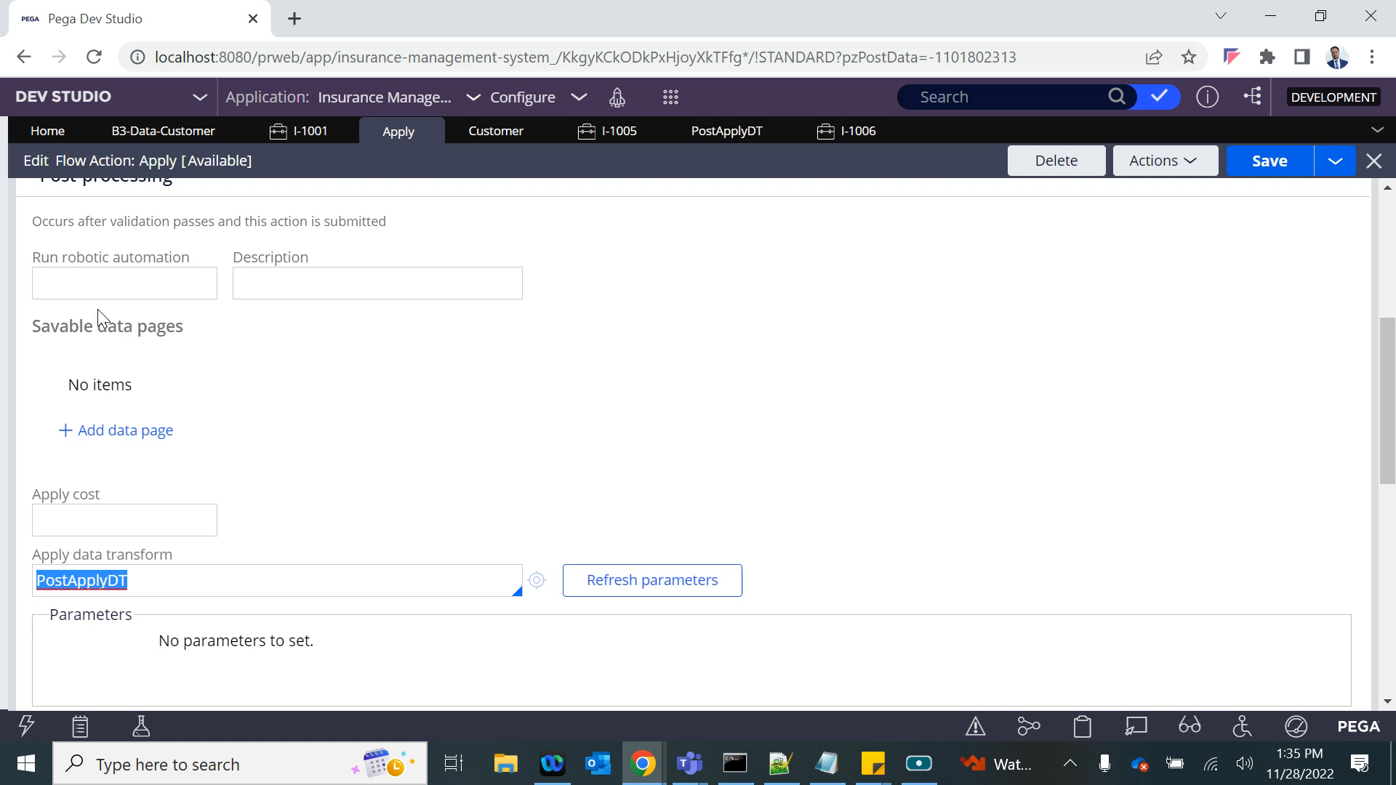
{"action": "double_click", "coordinate": [118, 581]}
{"action": "left_click_drag", "start_coordinate": [36, 329], "coordinate": [167, 367]}
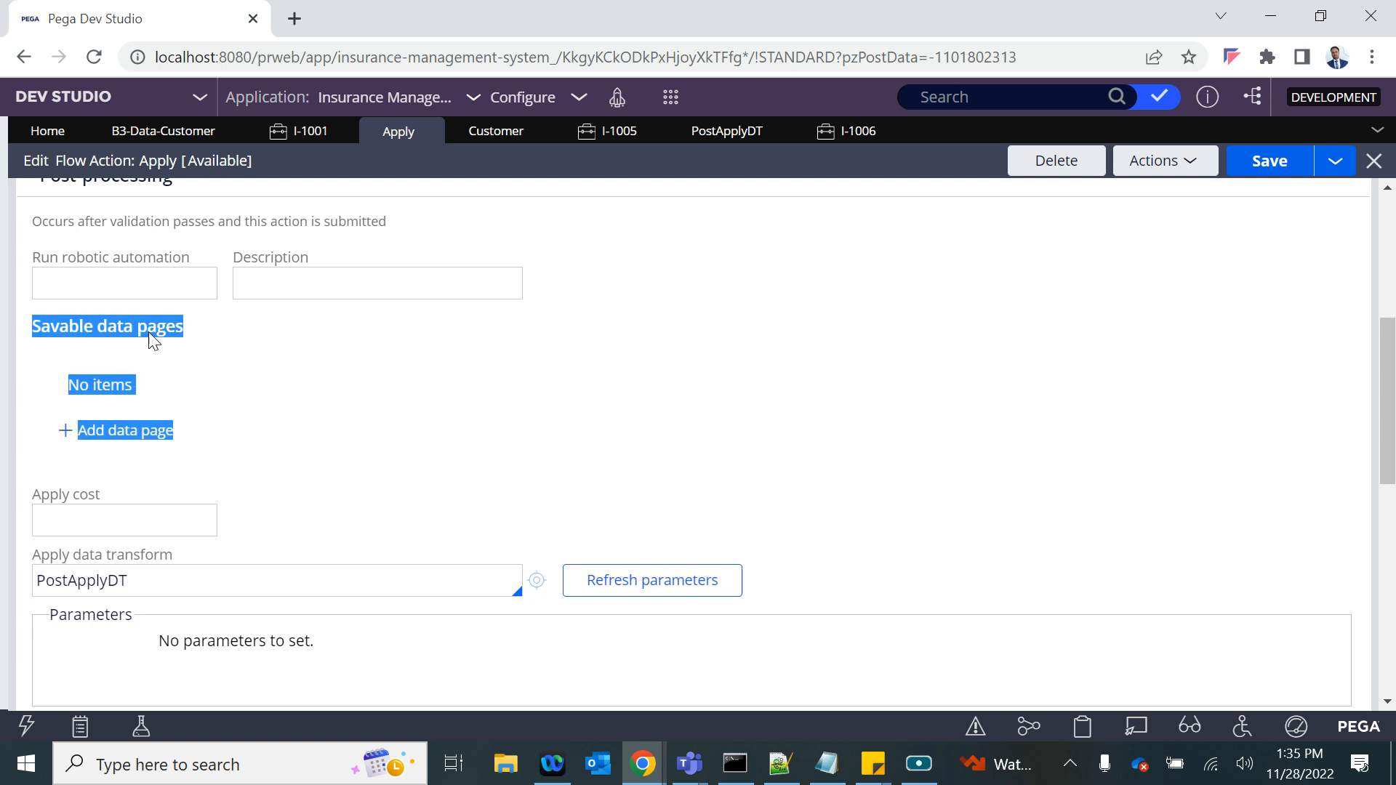
{"action": "left_click", "coordinate": [102, 365]}
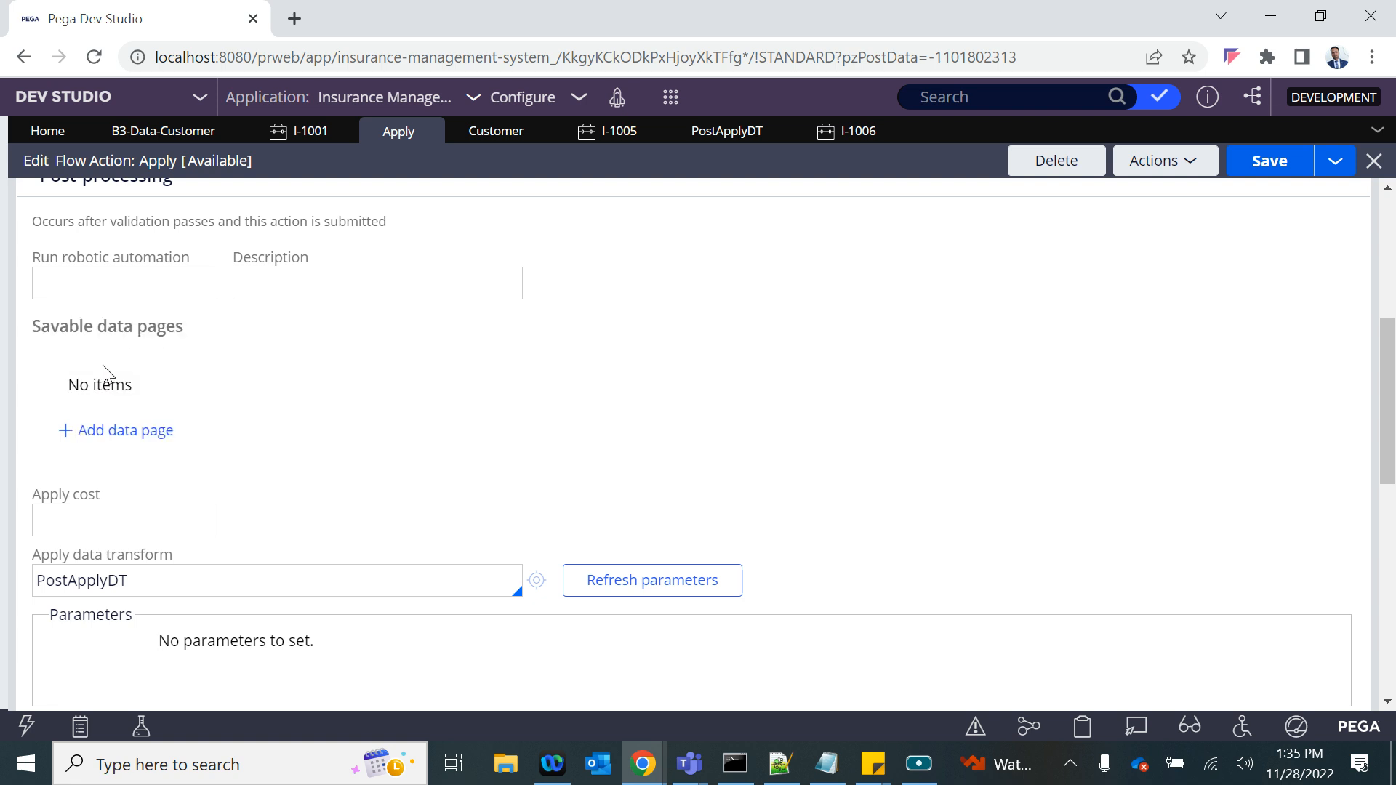
{"action": "scroll", "coordinate": [177, 551], "scroll_direction": "down", "scroll_amount": 3}
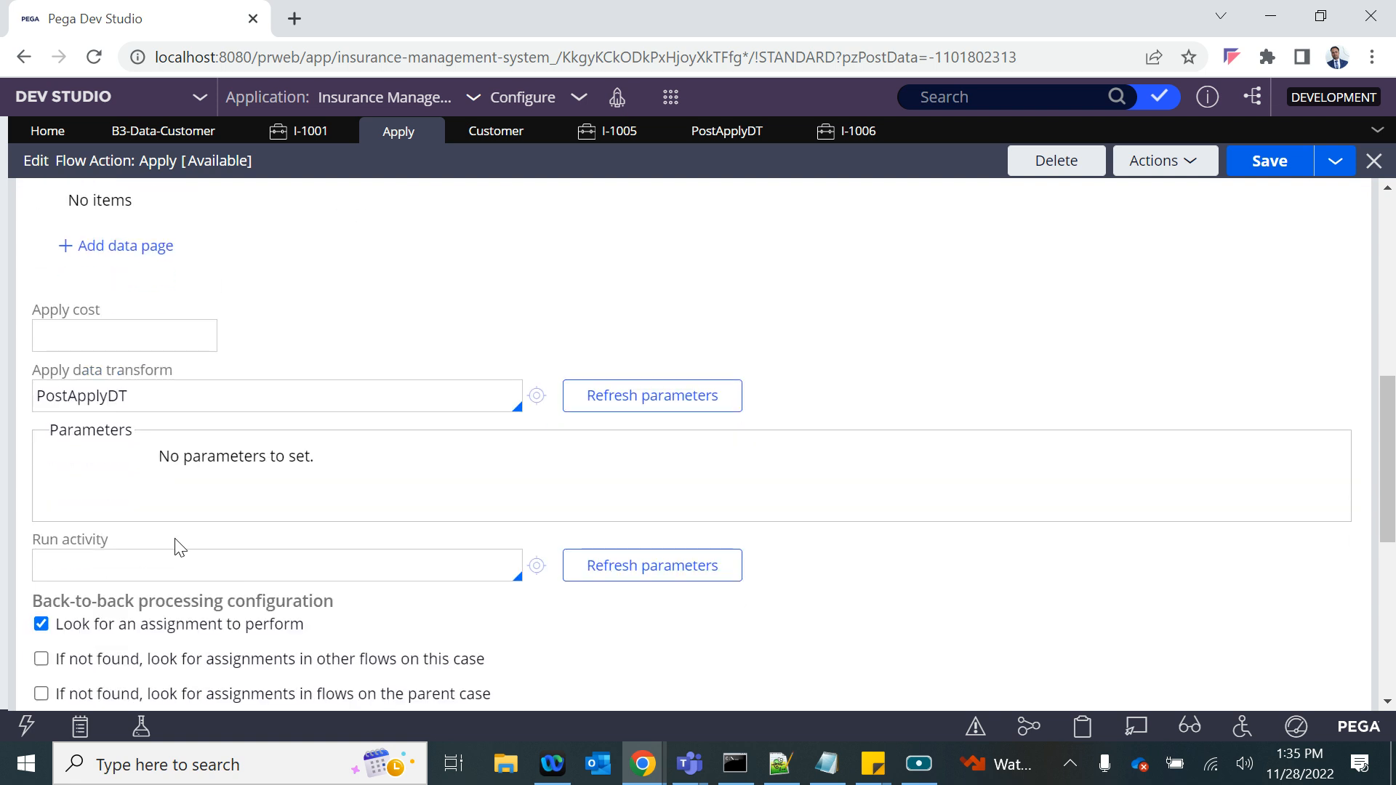
{"action": "left_click", "coordinate": [86, 555]}
- Bring back the explorer and open the Insurance Plan case type
{"action": "left_click", "coordinate": [1320, 16]}
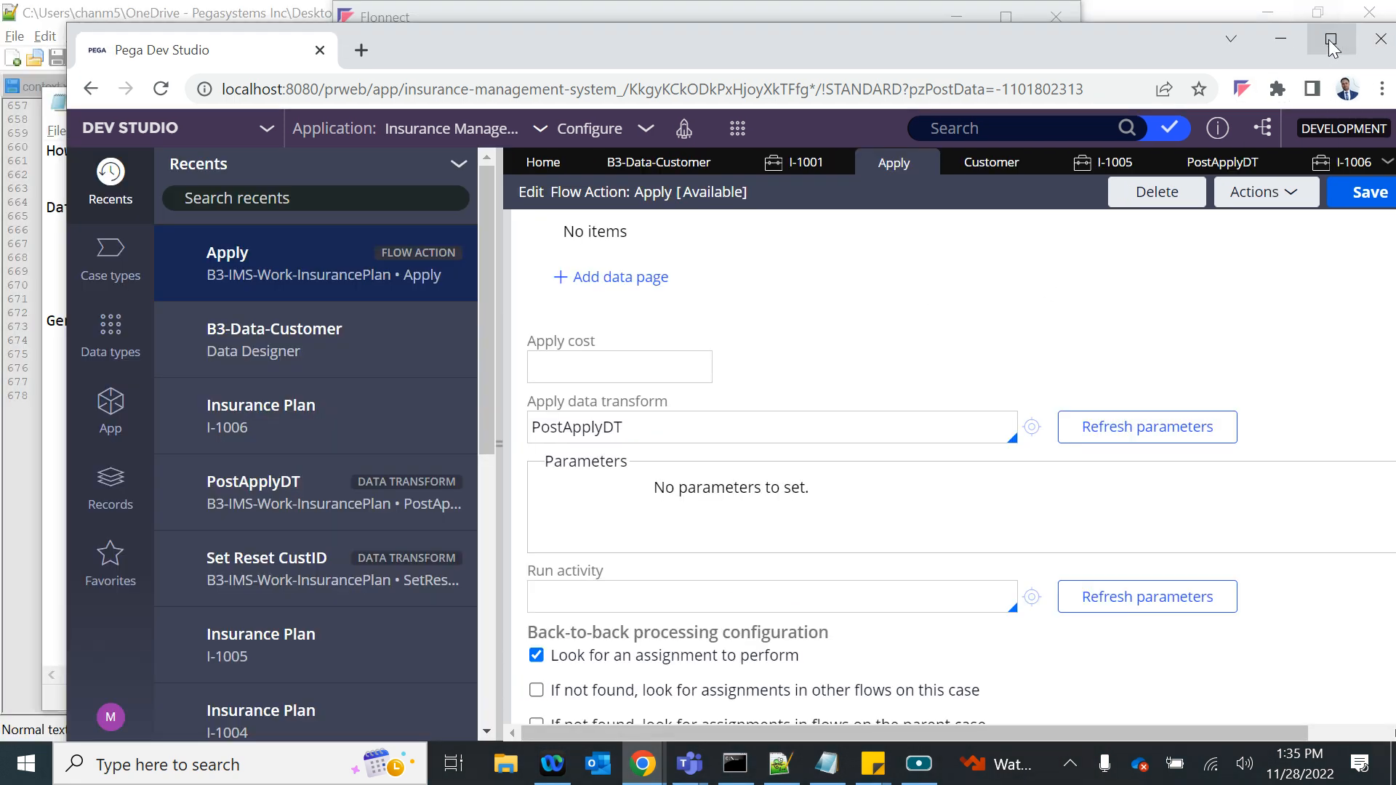
{"action": "left_click", "coordinate": [1333, 48]}
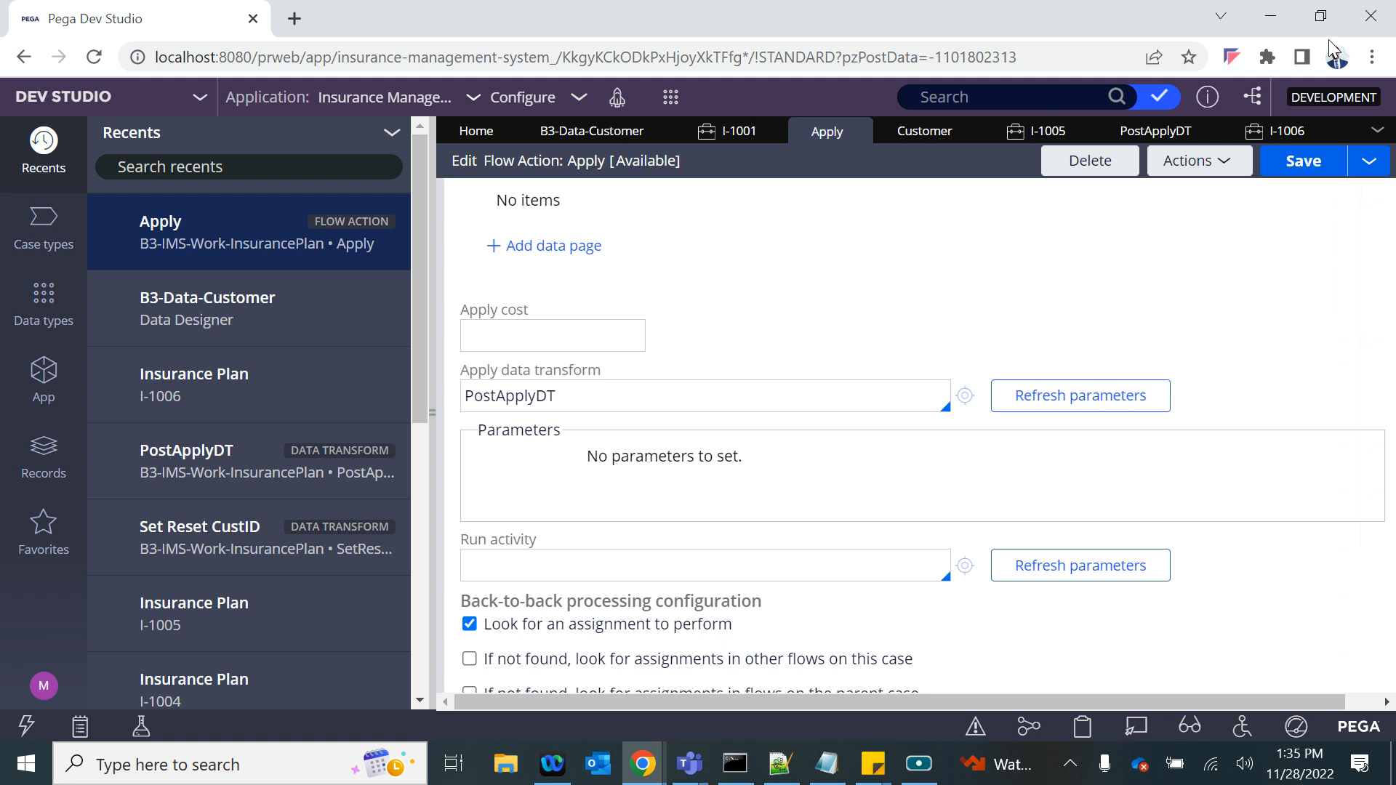
{"action": "left_click", "coordinate": [43, 385]}
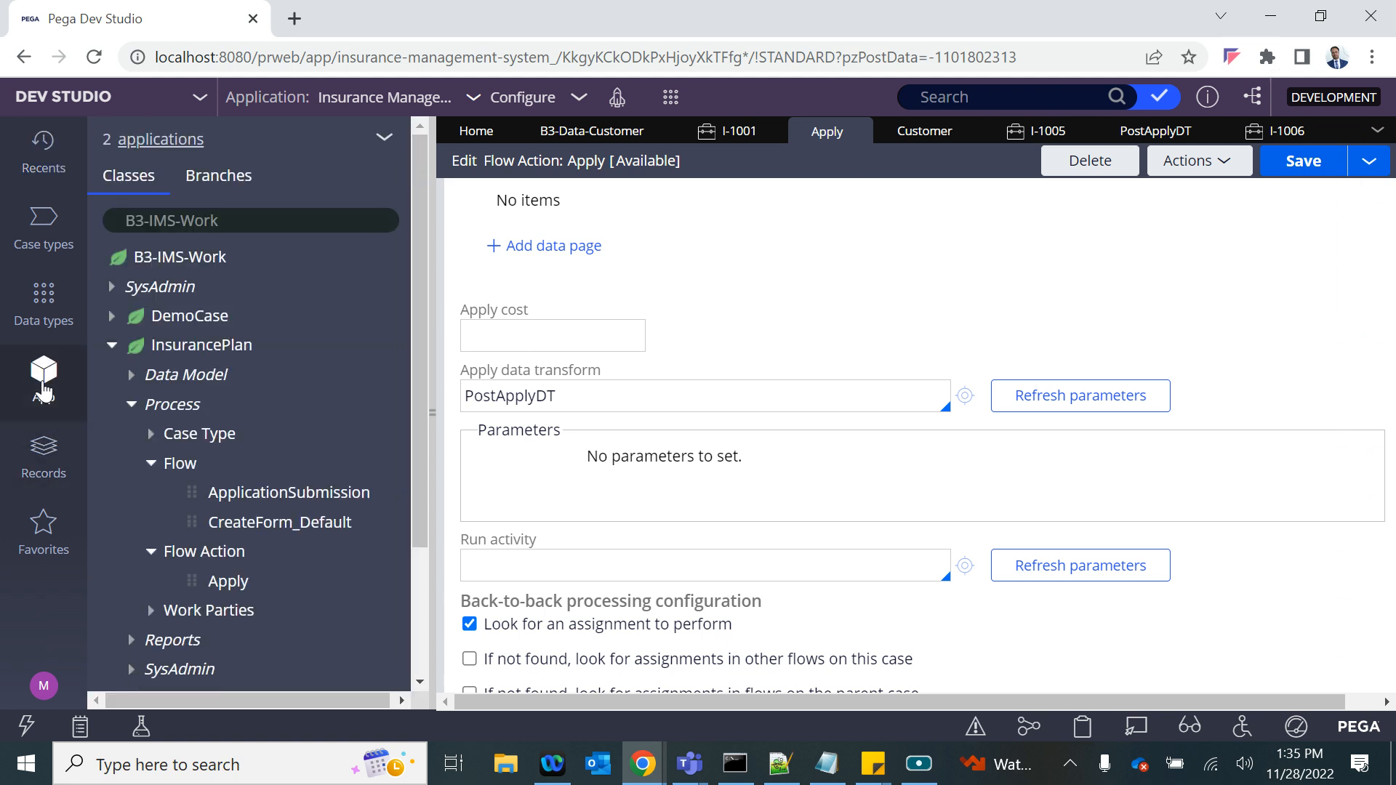
{"action": "left_click", "coordinate": [44, 222]}
{"action": "left_click", "coordinate": [141, 250]}
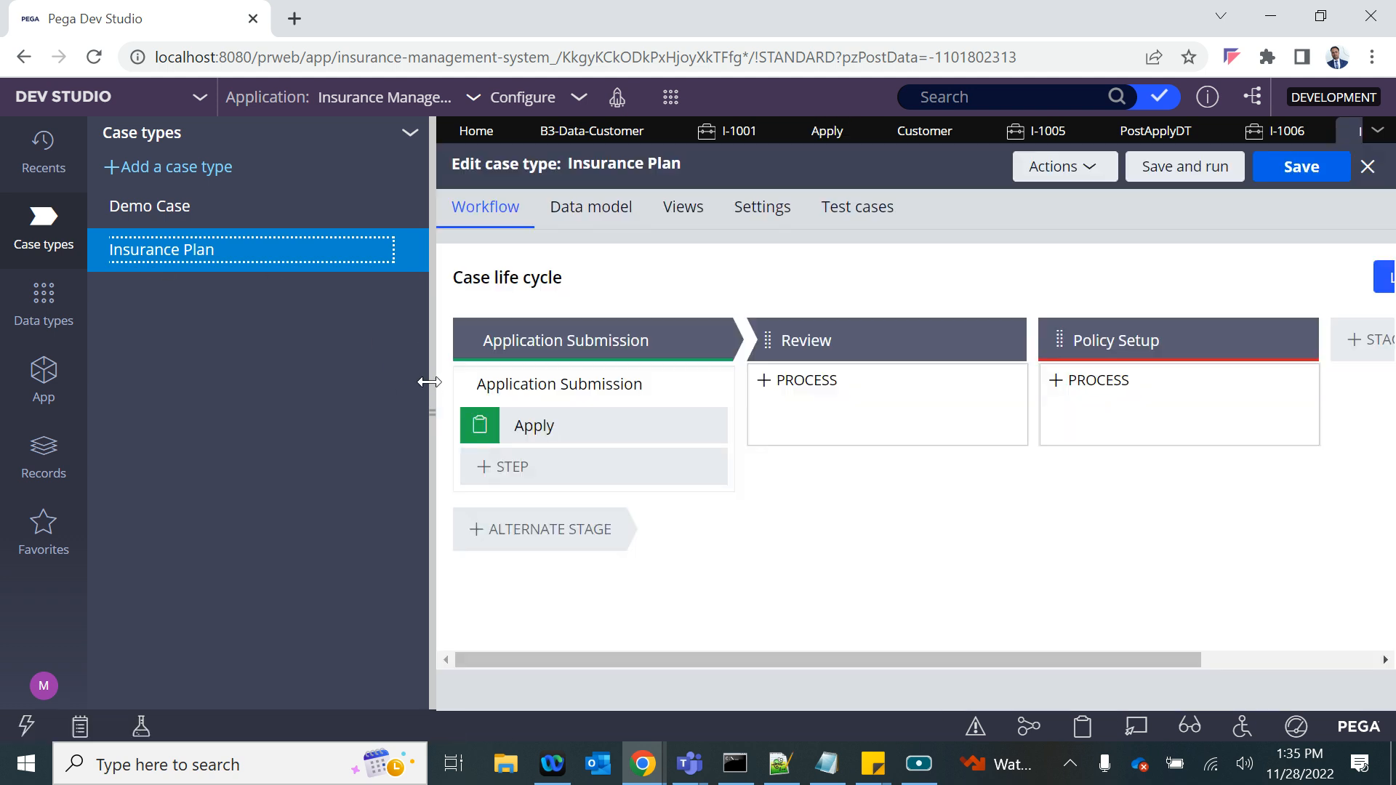
- Open the flow of the Application Submission process from the case life cycle and collapse the explorer
{"action": "left_click", "coordinate": [554, 434]}
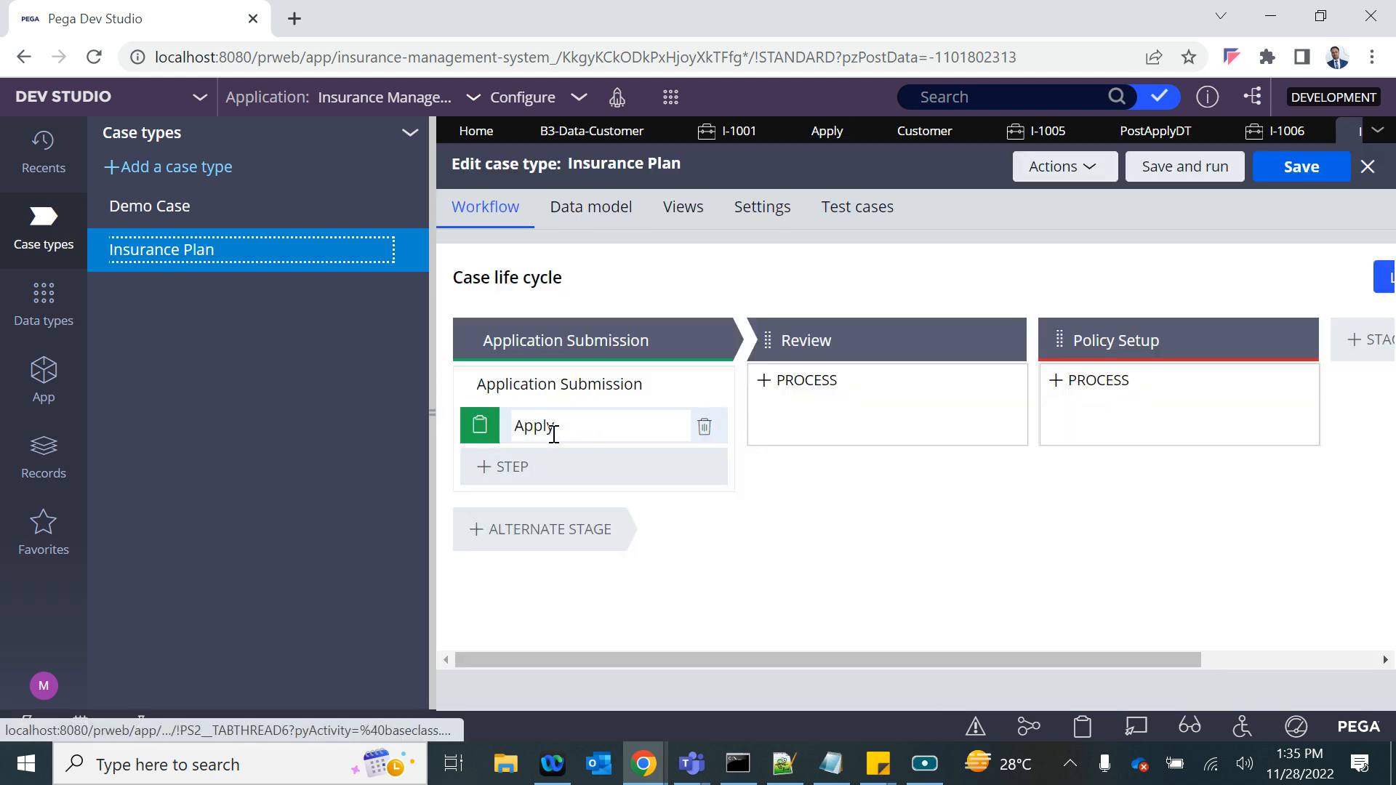
{"action": "left_click", "coordinate": [555, 383]}
{"action": "left_click", "coordinate": [1143, 409]}
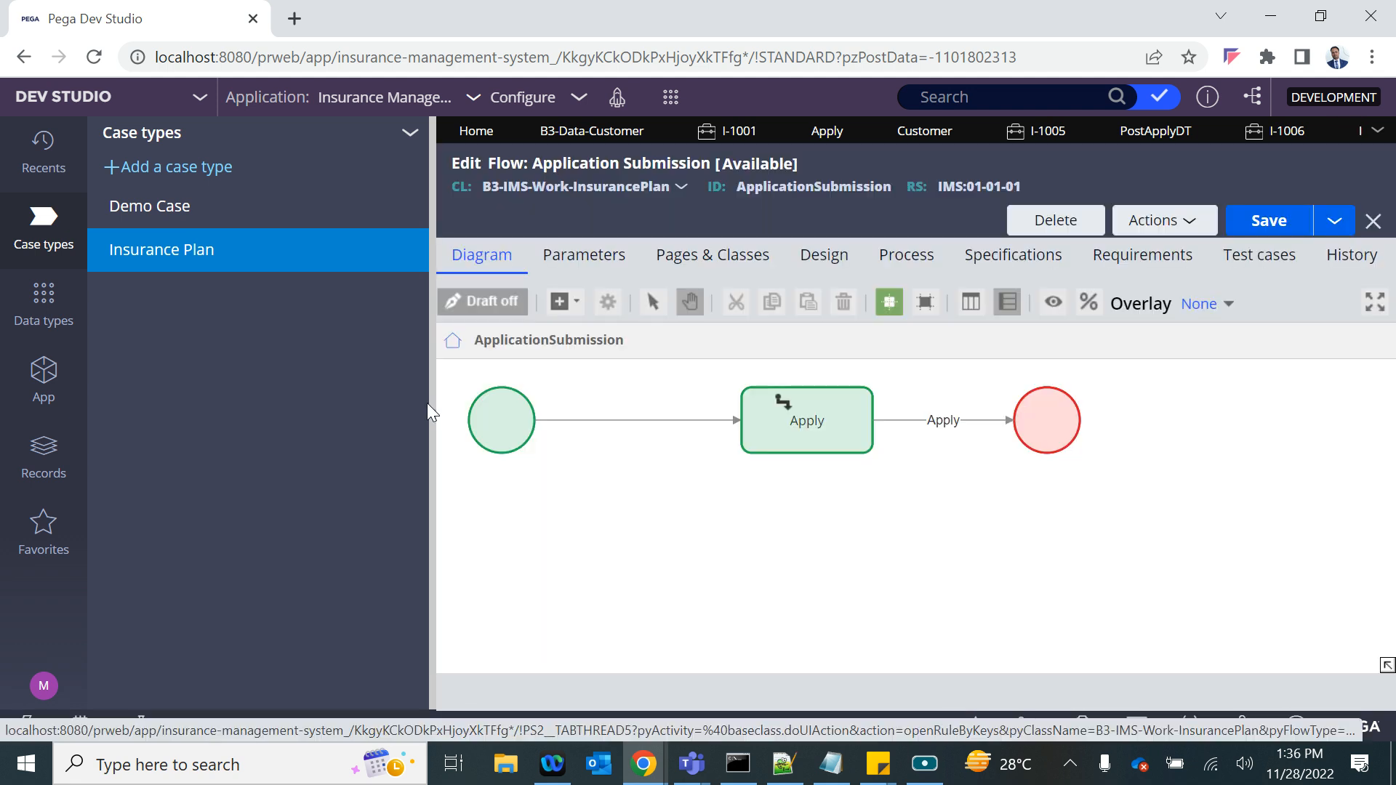
{"action": "left_click", "coordinate": [426, 405]}
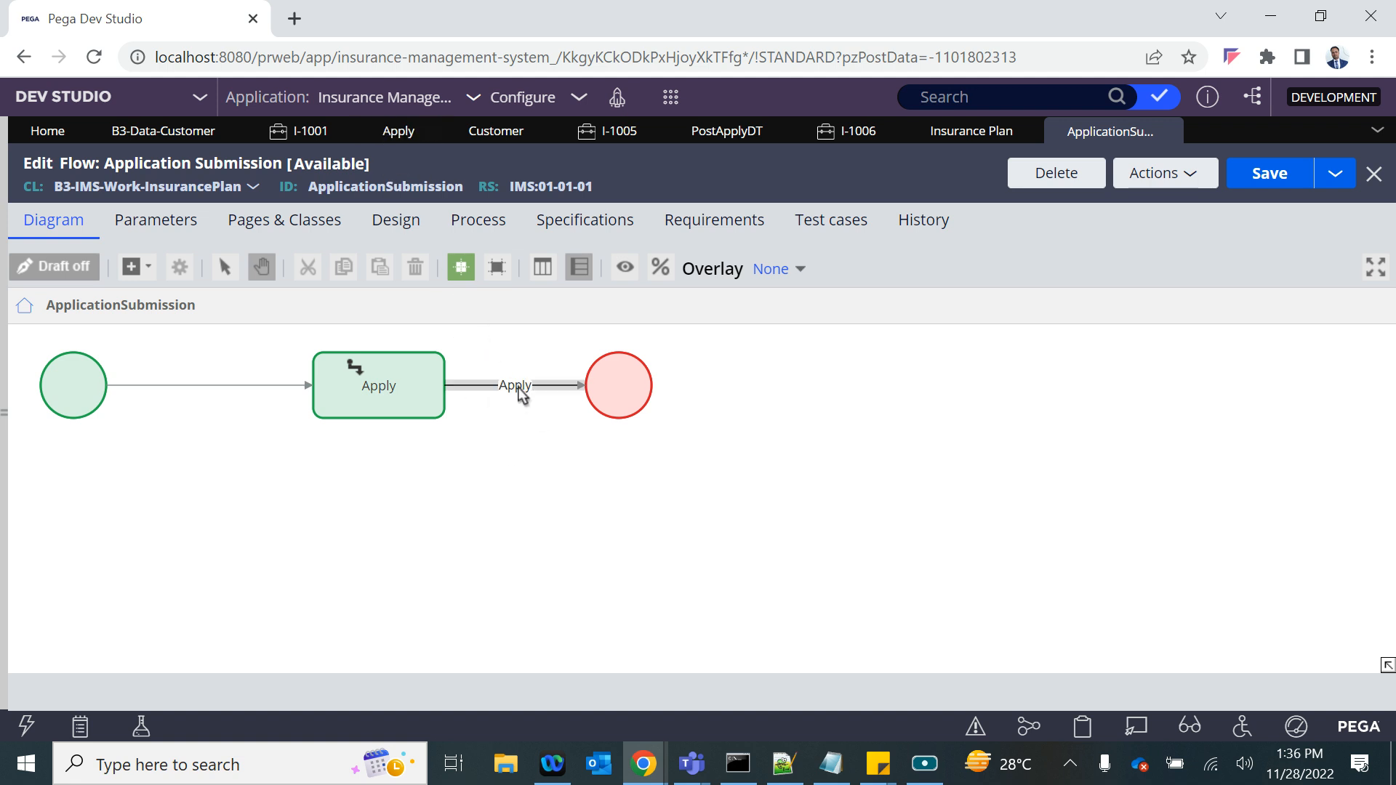
- Add a Save data page automation shape to the ApplicationSubmission flow diagram
{"action": "left_click", "coordinate": [410, 393]}
{"action": "left_click", "coordinate": [132, 266]}
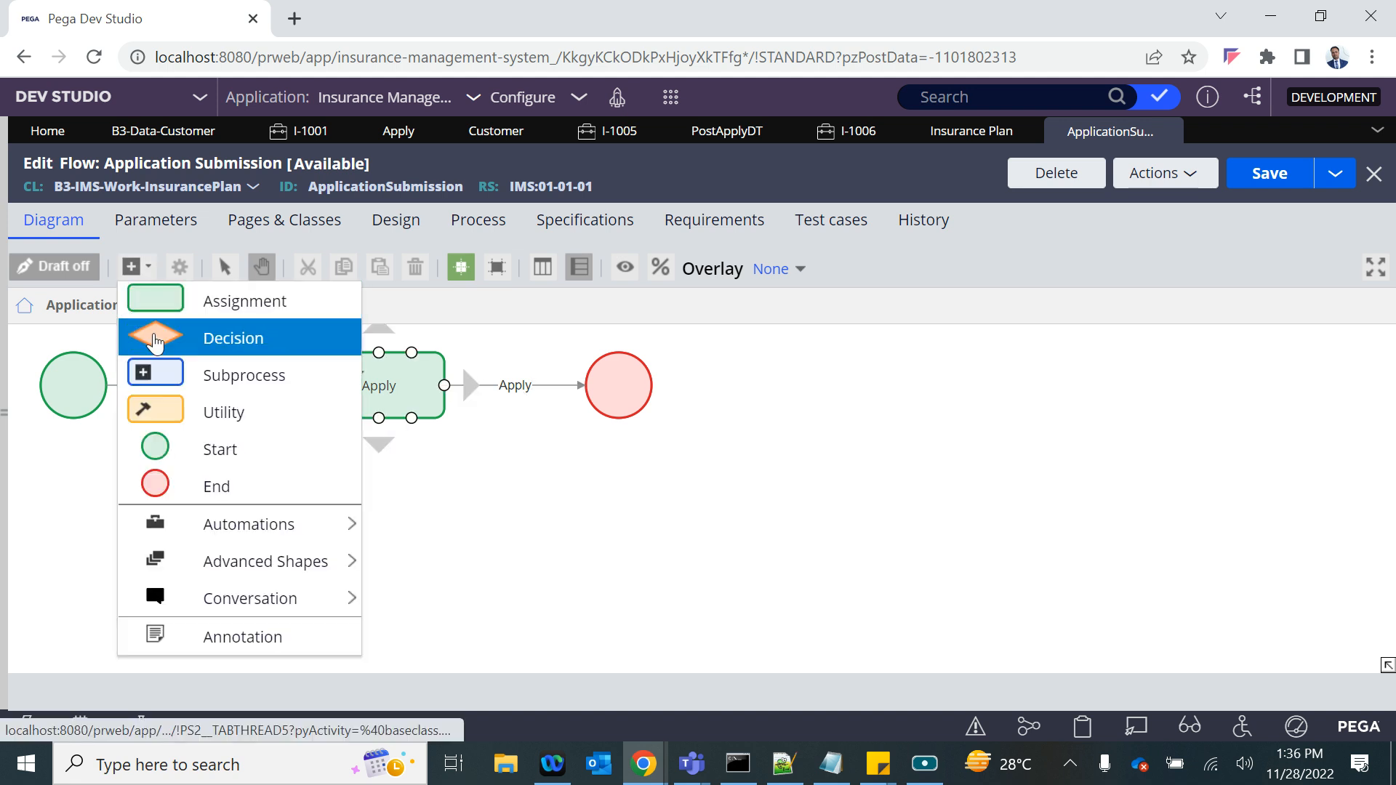
{"action": "mouse_move", "coordinate": [196, 524]}
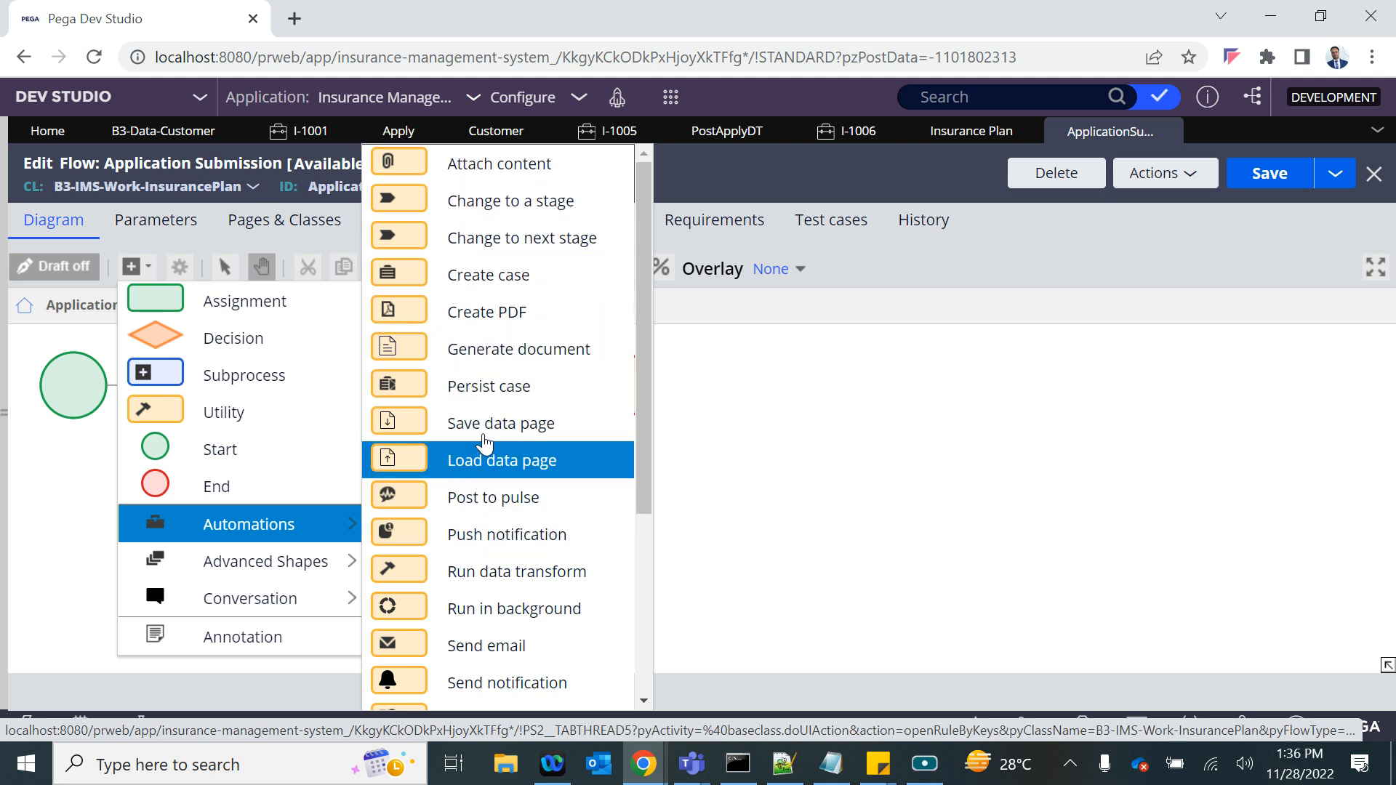
{"action": "left_click", "coordinate": [470, 427]}
- Reroute the Apply connector into the Save data page shape and connect that shape to the repositioned End shape
{"action": "left_click", "coordinate": [571, 386]}
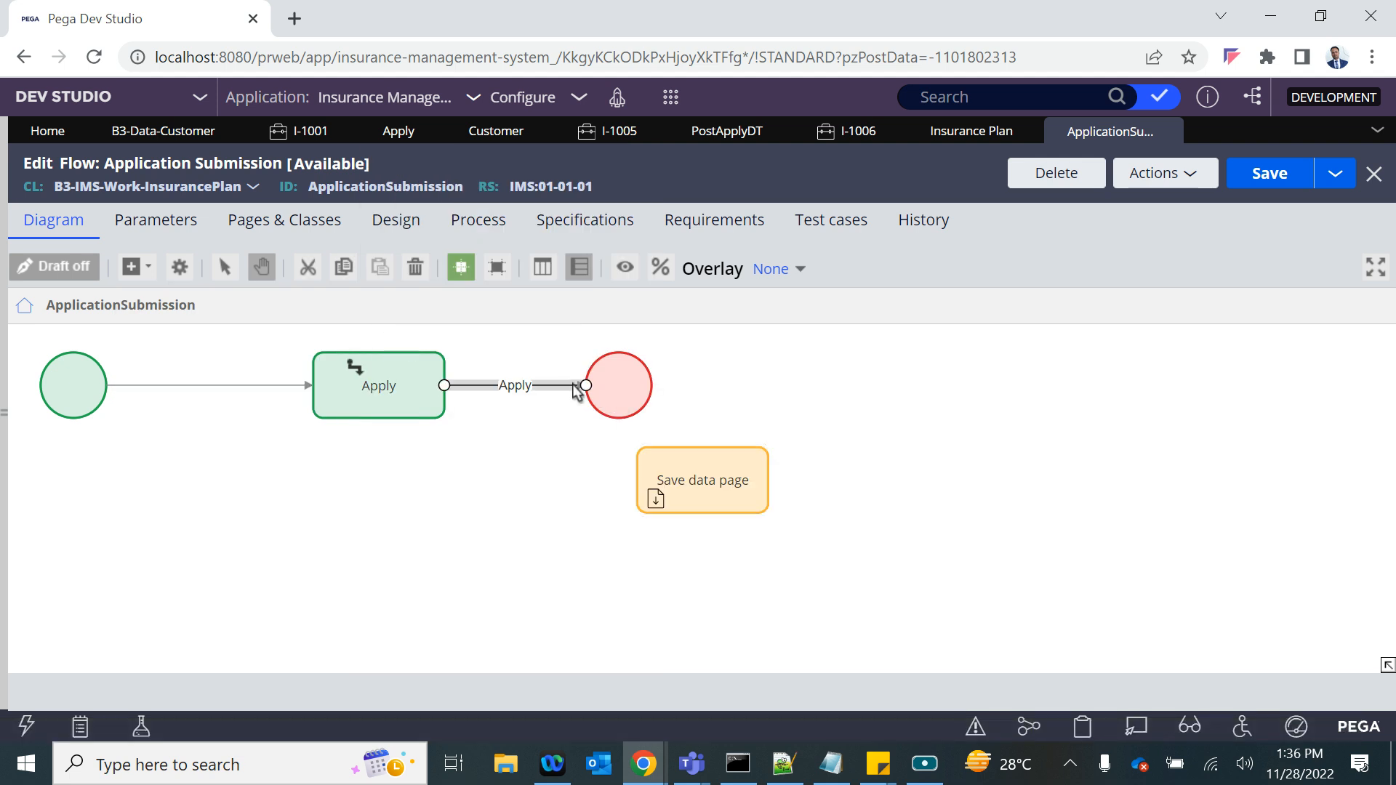
{"action": "left_click_drag", "start_coordinate": [584, 385], "coordinate": [645, 493]}
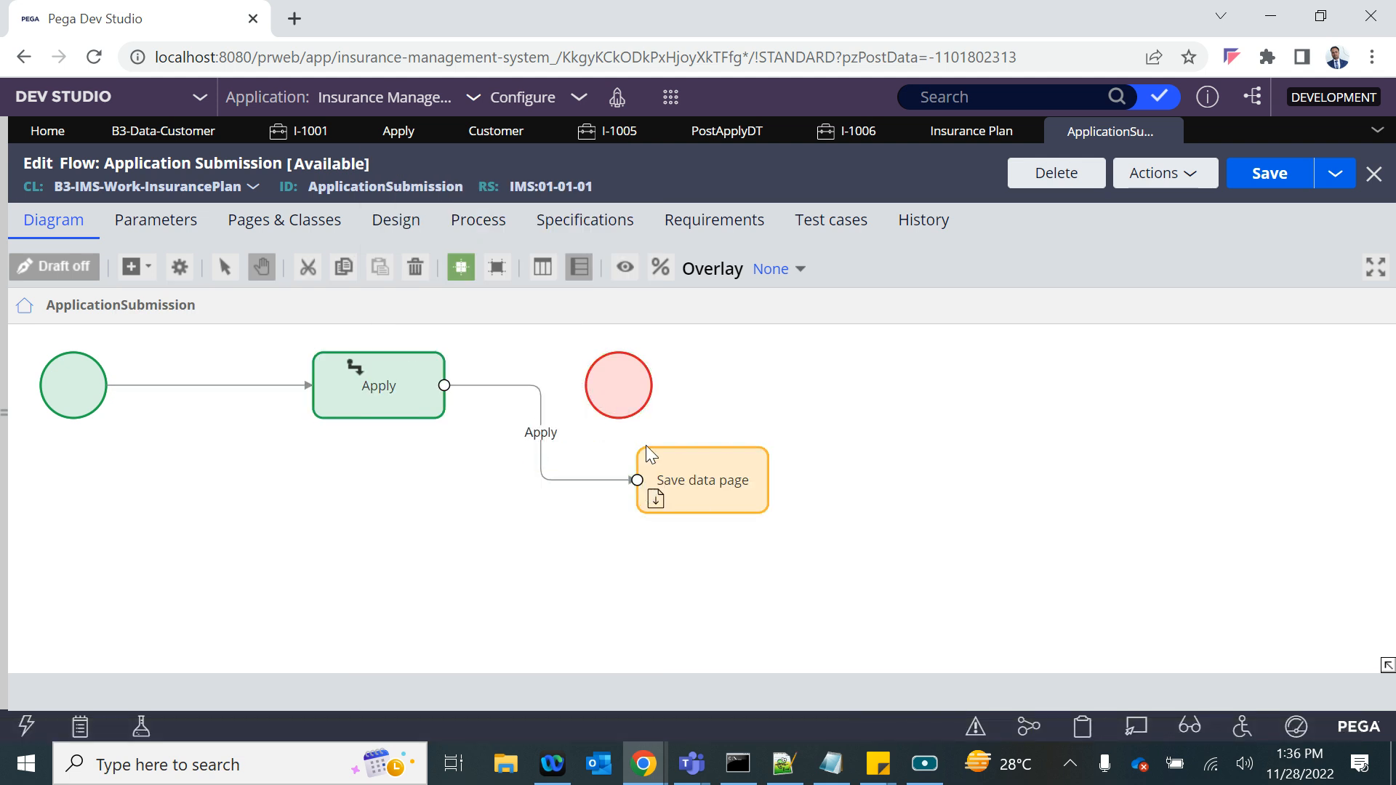
{"action": "left_click_drag", "start_coordinate": [618, 385], "coordinate": [836, 471]}
{"action": "left_click", "coordinate": [727, 487]}
- Open the Save data page shape's properties and name the utility Insert Customer Record
{"action": "double_click", "coordinate": [702, 478]}
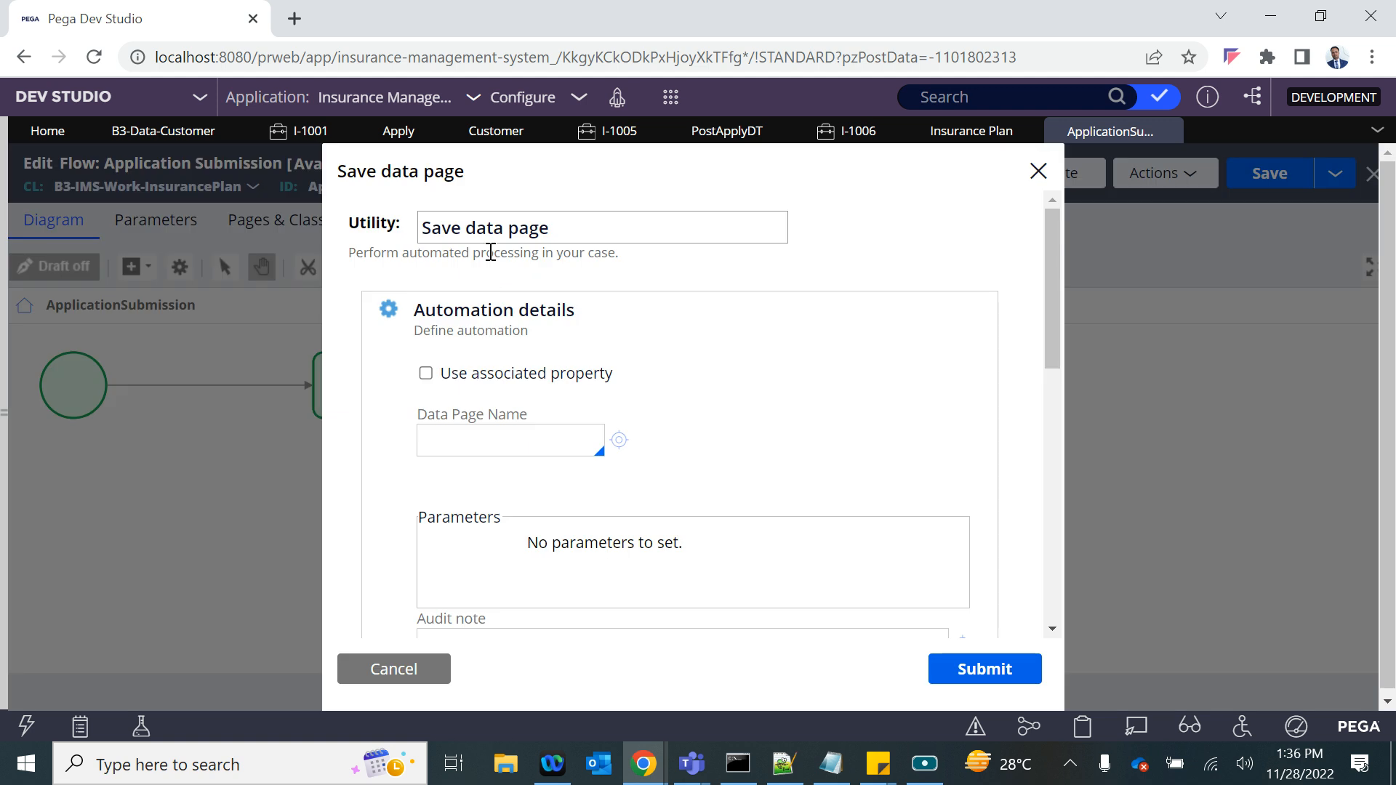
{"action": "triple_click", "coordinate": [483, 224]}
{"action": "key", "text": "BackSpace"}
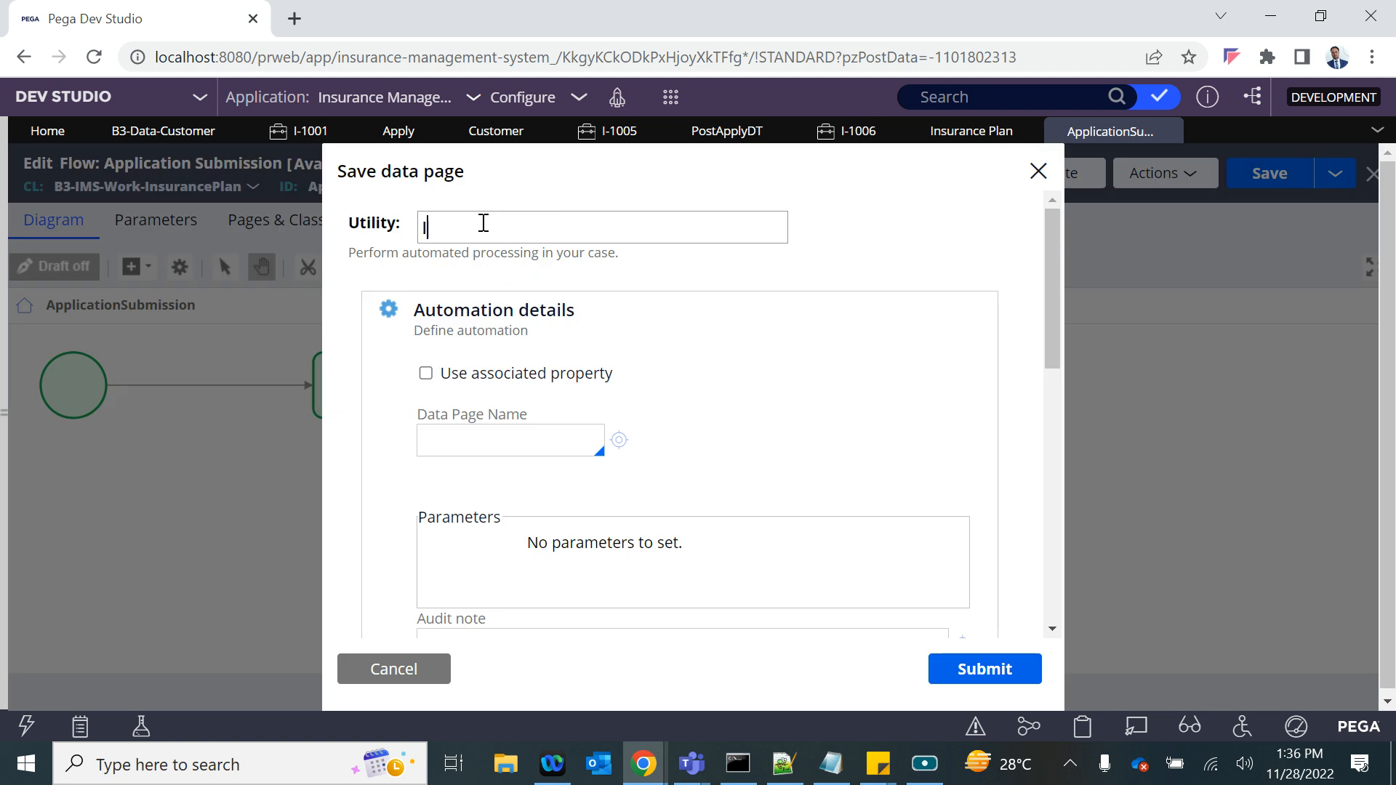
{"action": "type", "text": "Insert Custom"}
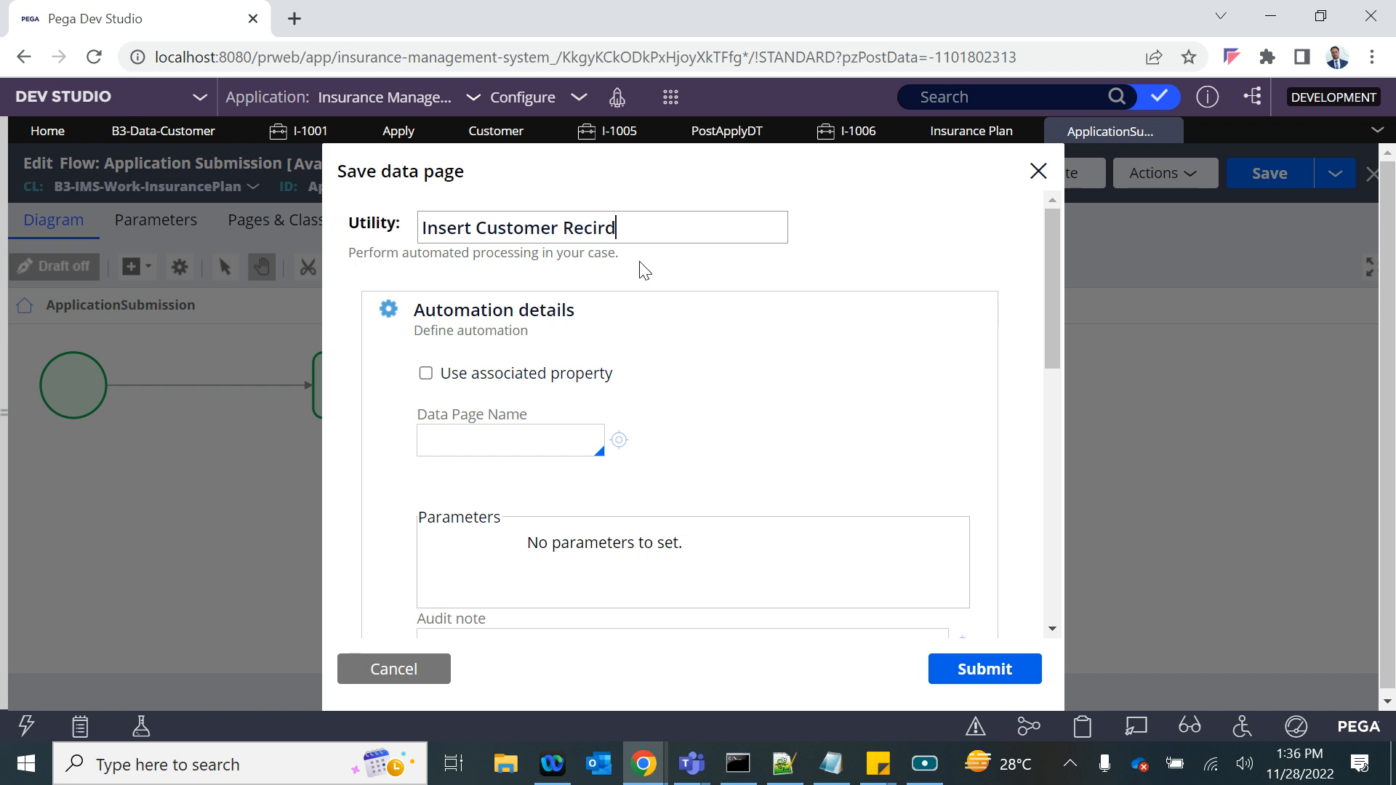
{"action": "type", "text": "er Recird"}
{"action": "key", "text": "BackSpace"}
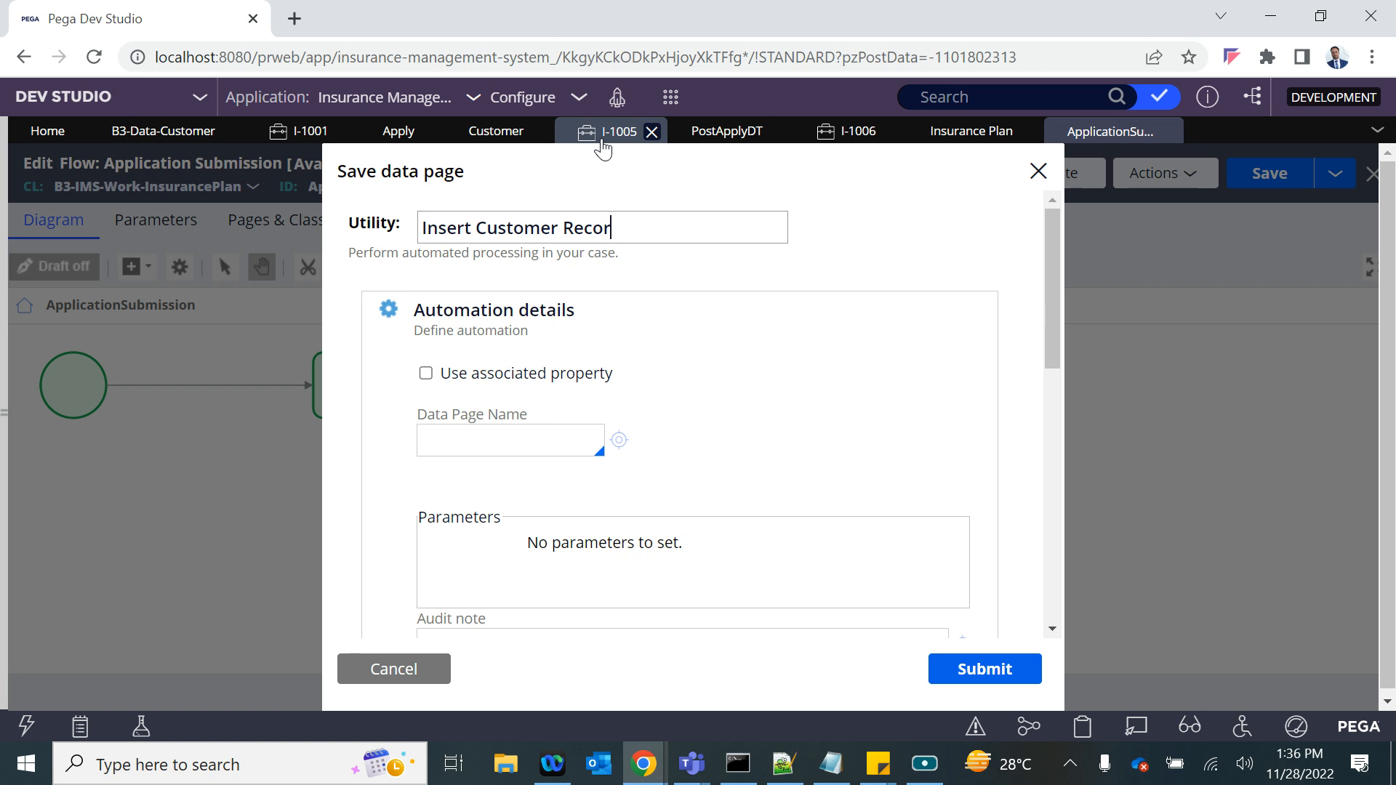
- Set the utility's data page to D_NewCustomer with CID parameter .CID, submit the properties and save the flow
{"action": "left_click", "coordinate": [466, 452]}
{"action": "type", "text": "D"}
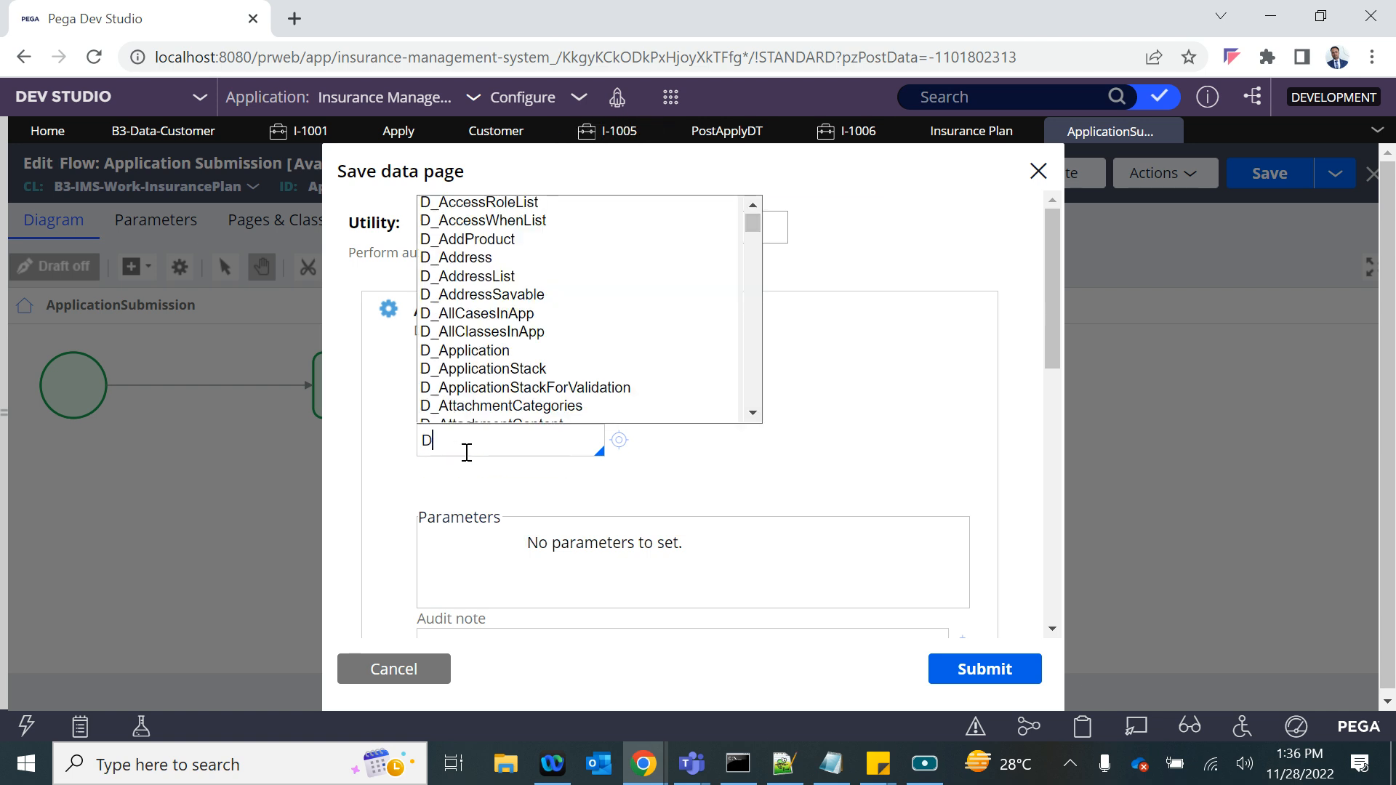
{"action": "type", "text": "_ne"}
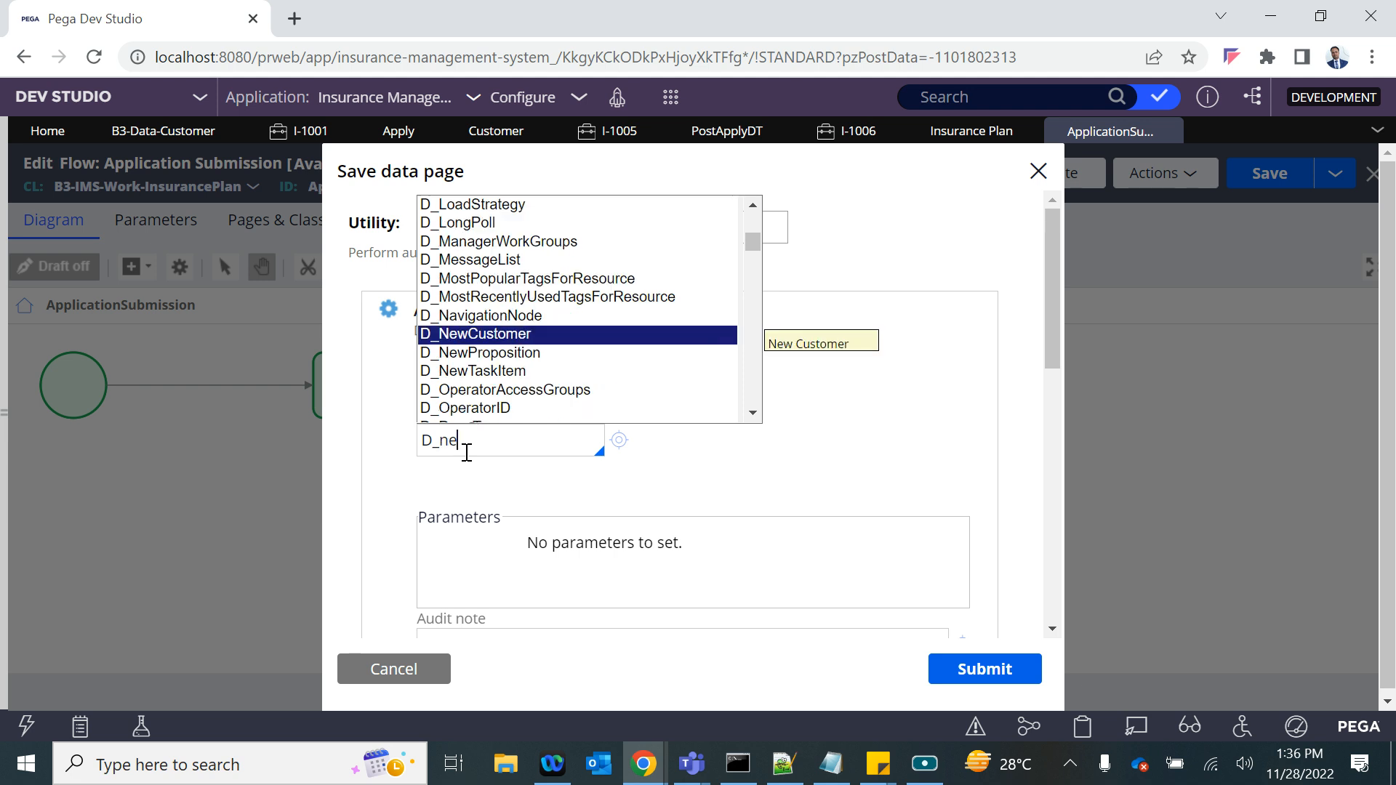
{"action": "key", "text": "Return"}
{"action": "left_click", "coordinate": [680, 550]}
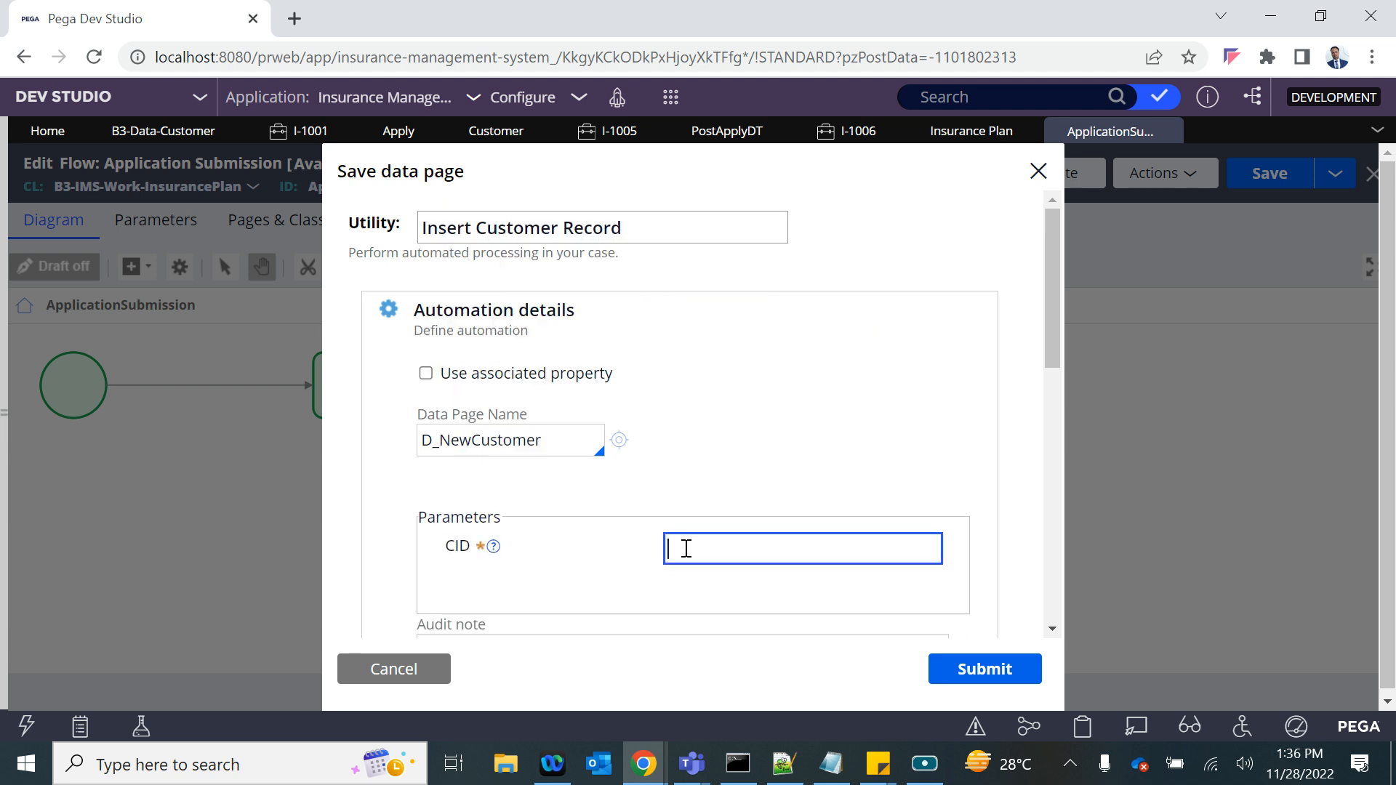
{"action": "scroll", "coordinate": [685, 549], "scroll_direction": "down", "scroll_amount": 10}
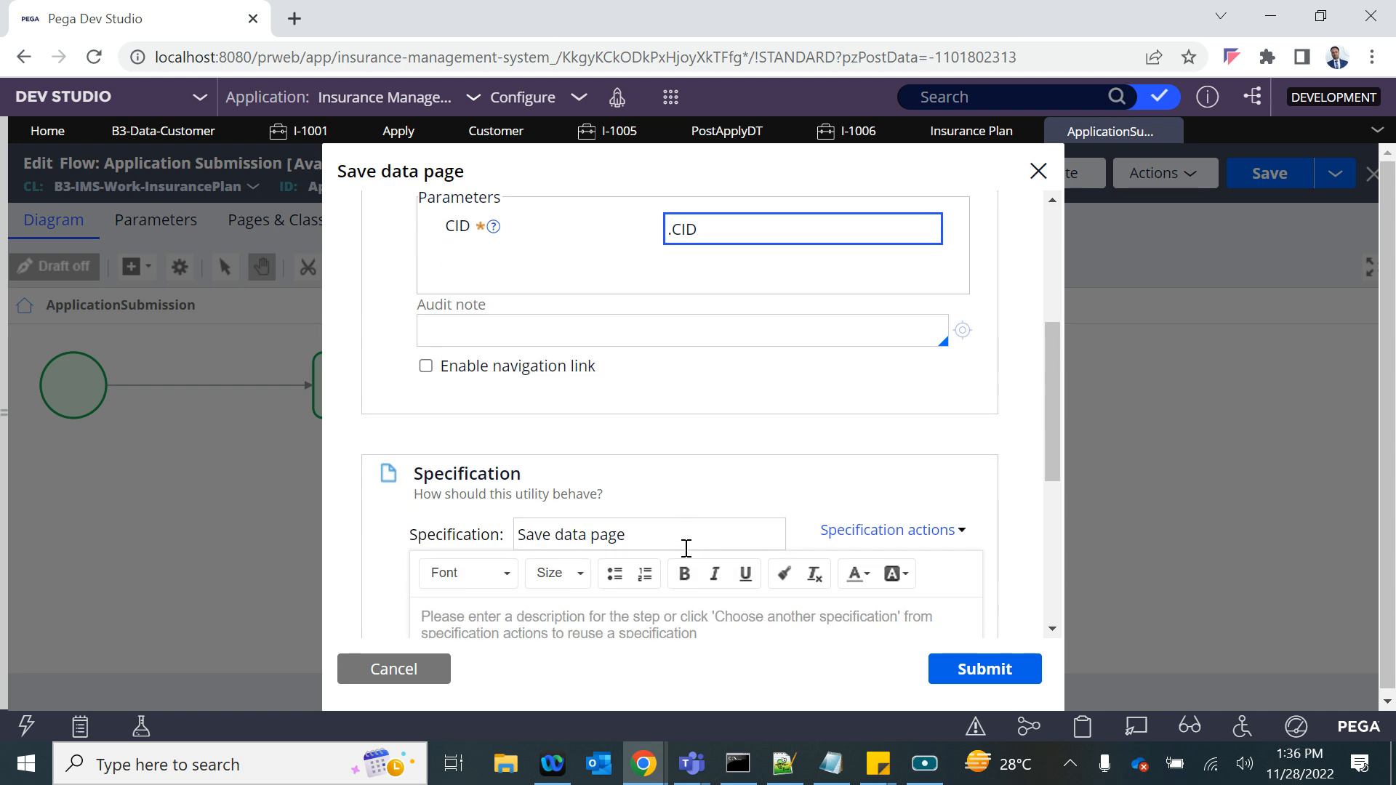
{"action": "left_click", "coordinate": [971, 665]}
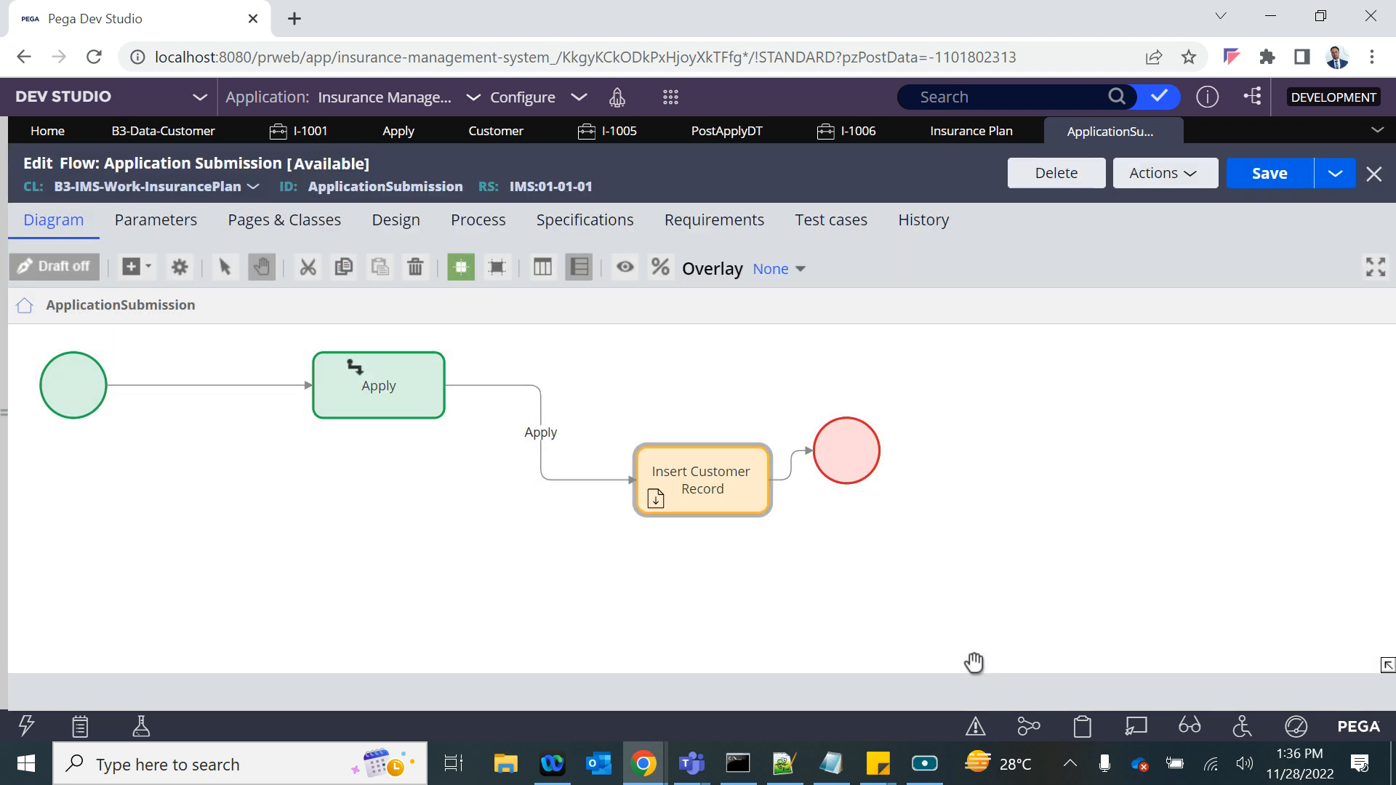
{"action": "left_click", "coordinate": [1269, 178]}
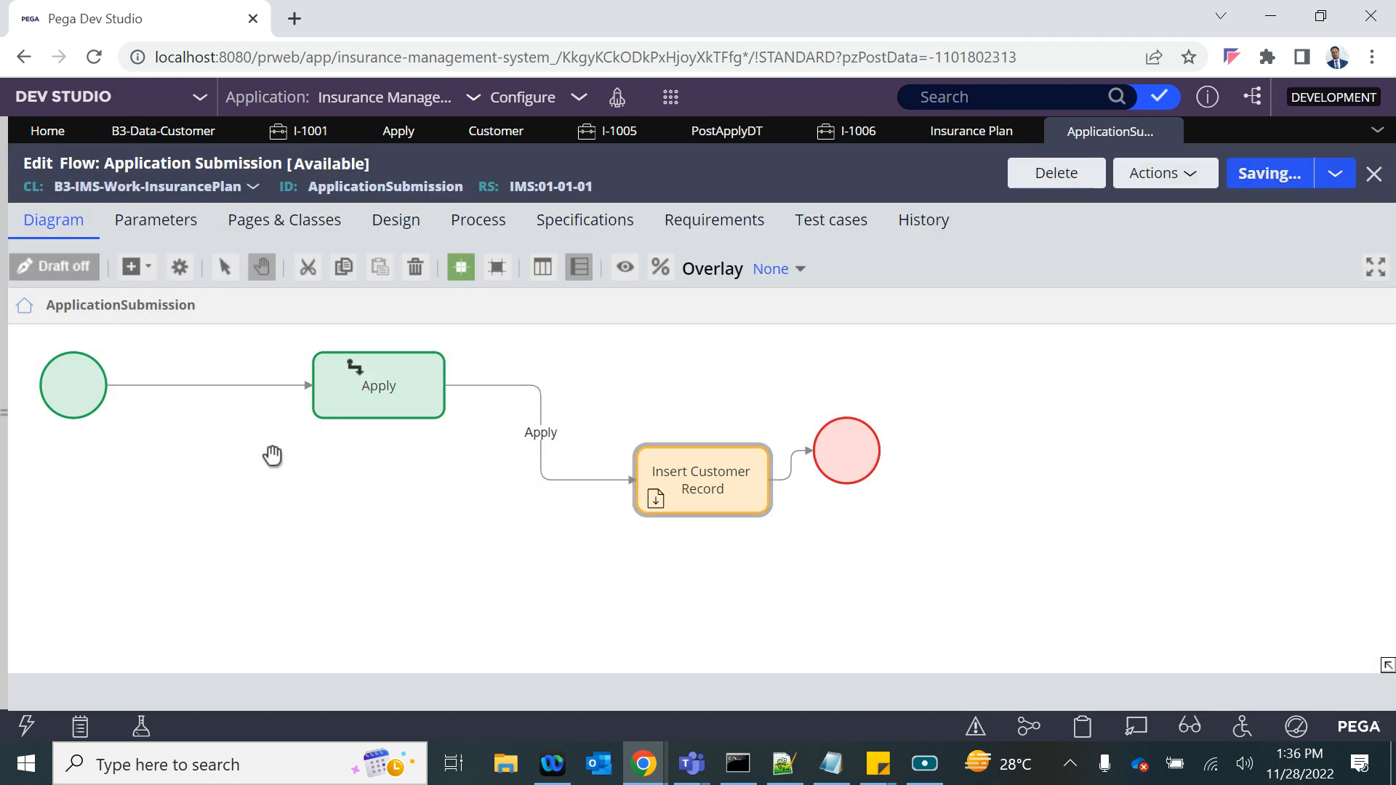
- Refresh the Insurance Plan case type and inspect the Insert Customer Record step's settings in the case life cycle
{"action": "left_click", "coordinate": [353, 367]}
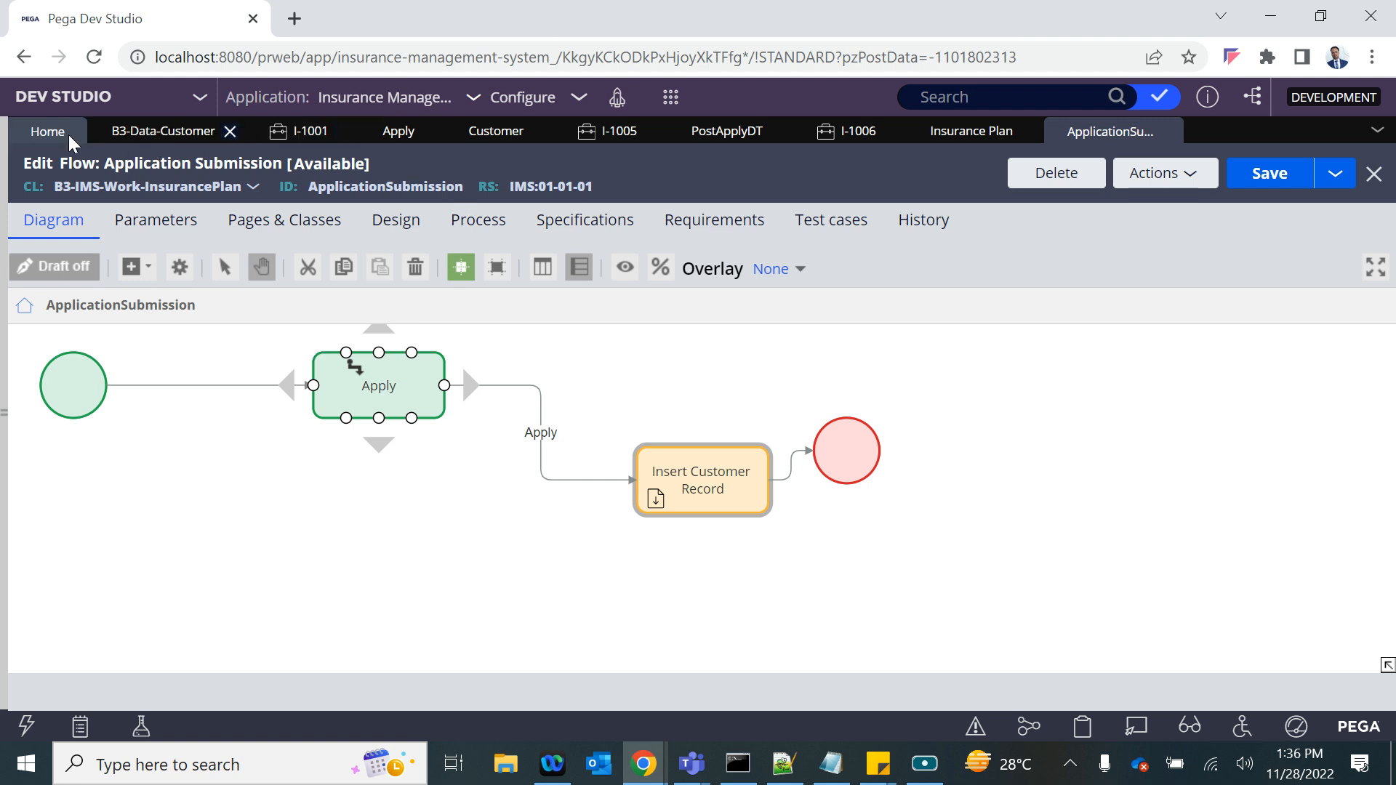
{"action": "left_click", "coordinate": [951, 138]}
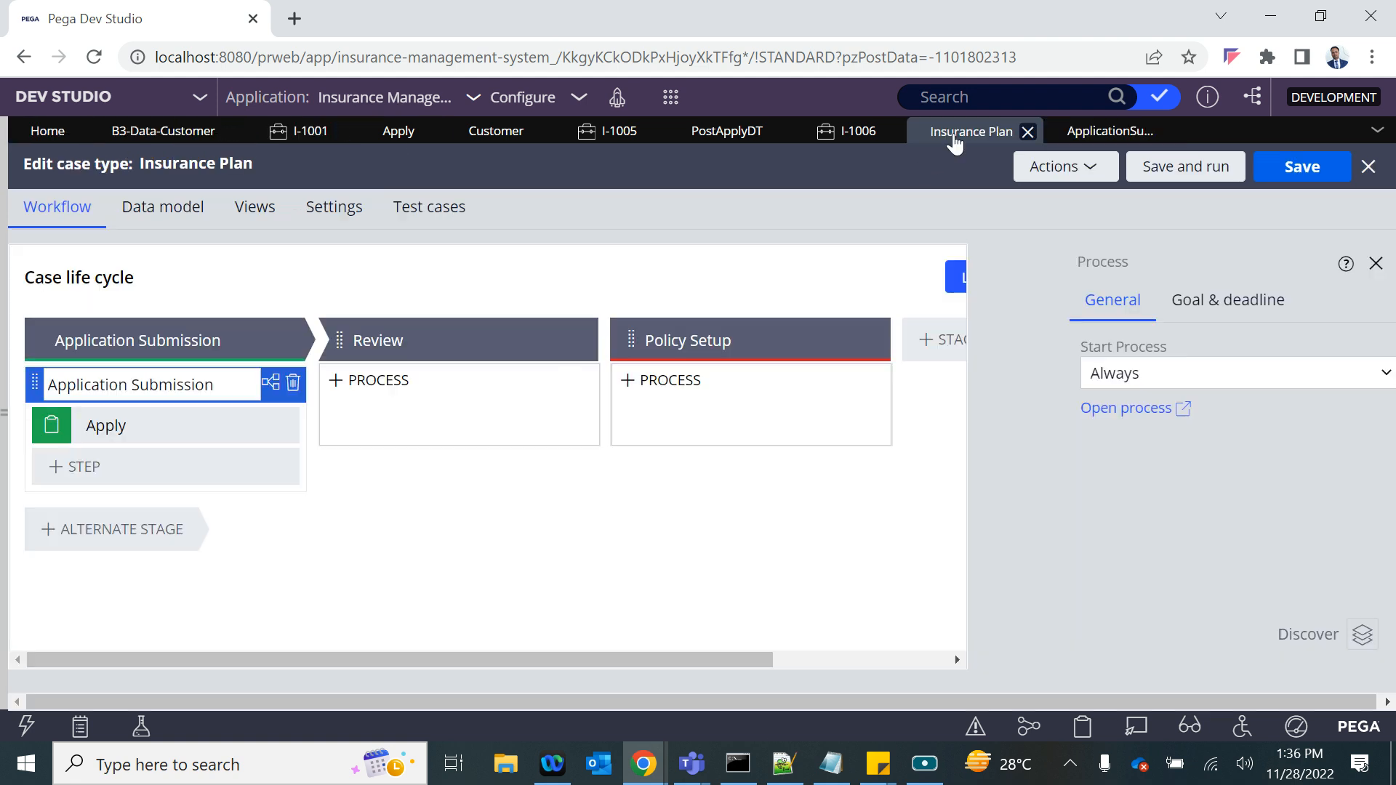
{"action": "left_click", "coordinate": [1075, 173]}
{"action": "left_click", "coordinate": [1006, 253]}
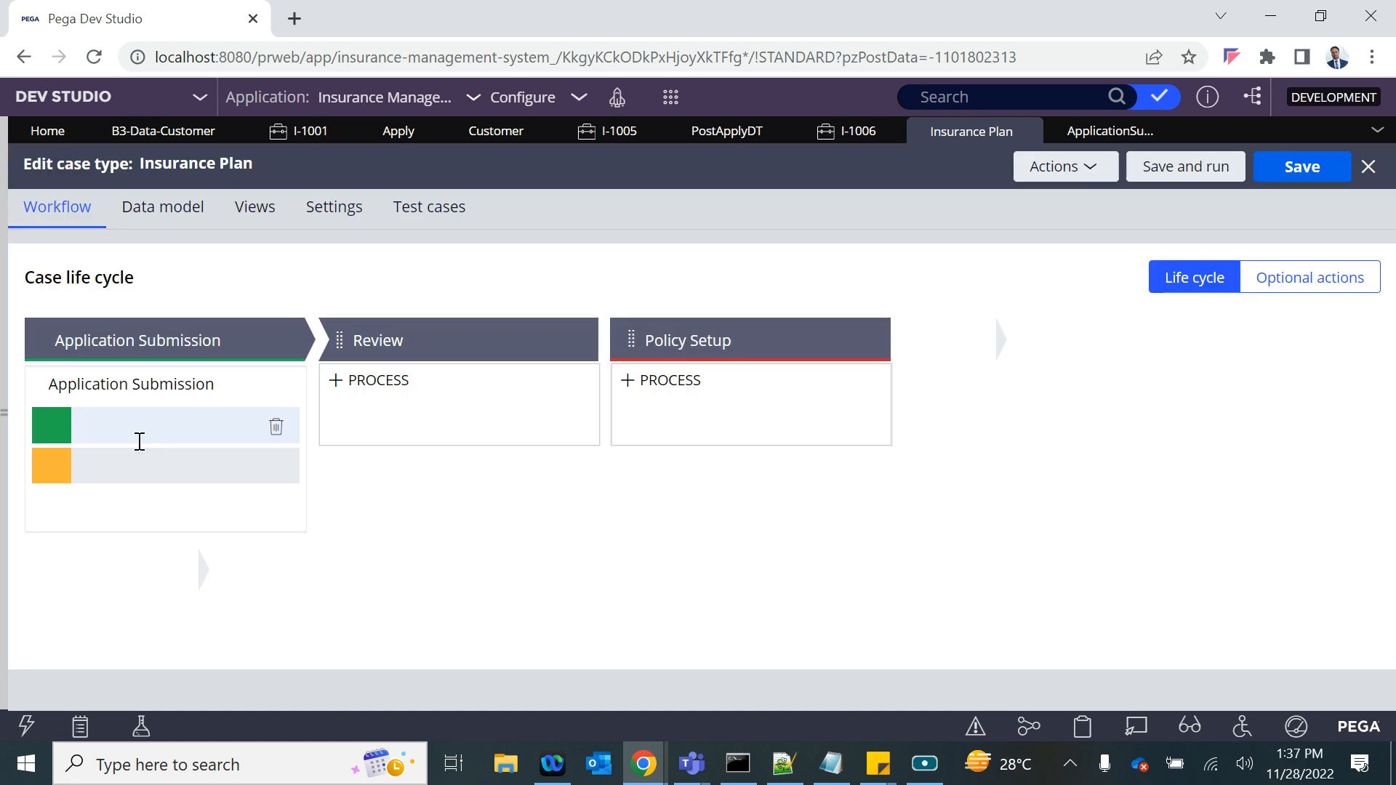
{"action": "left_click", "coordinate": [109, 466]}
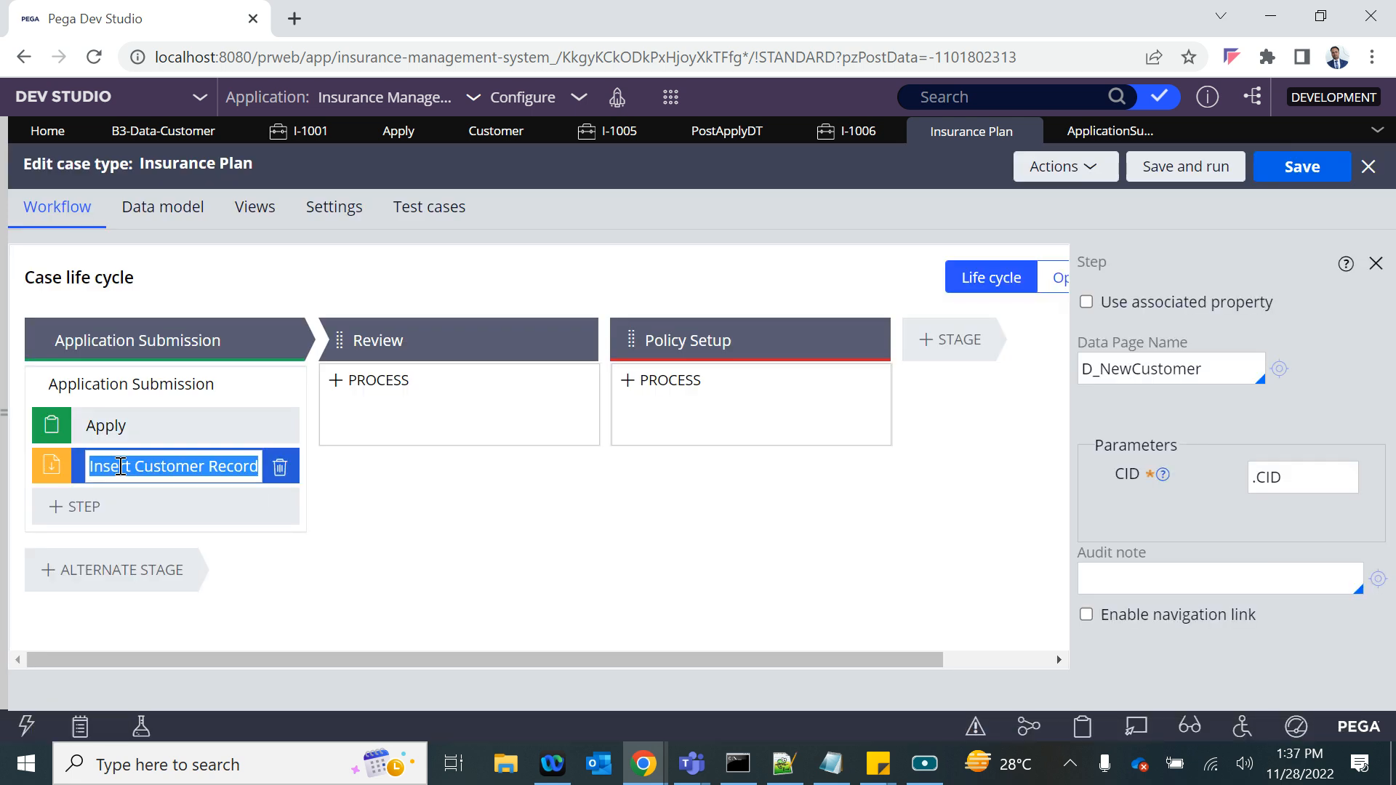
- Review the ApplicationSubmission flow alongside the Apply flow action
{"action": "left_click", "coordinate": [1098, 136]}
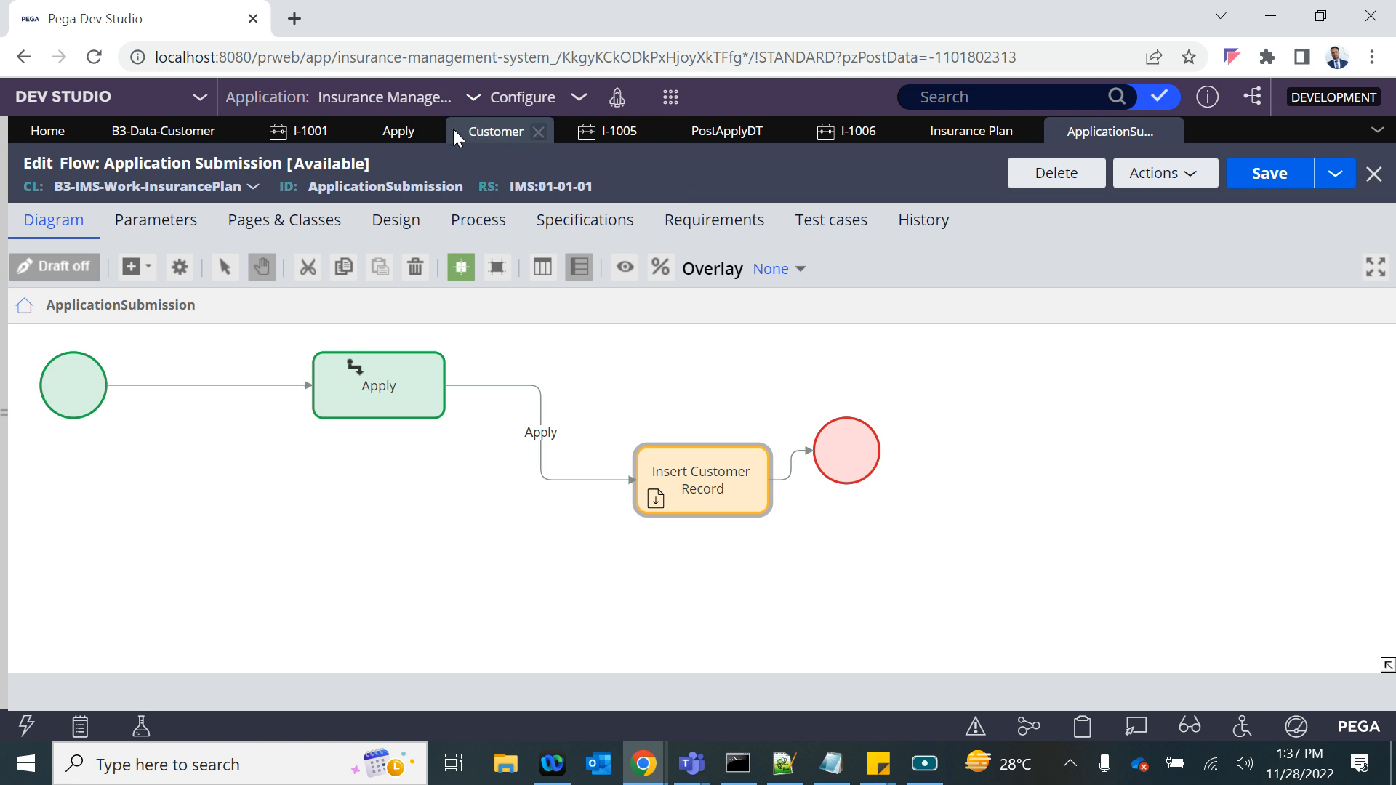
{"action": "left_click", "coordinate": [401, 132]}
{"action": "left_click", "coordinate": [1129, 132]}
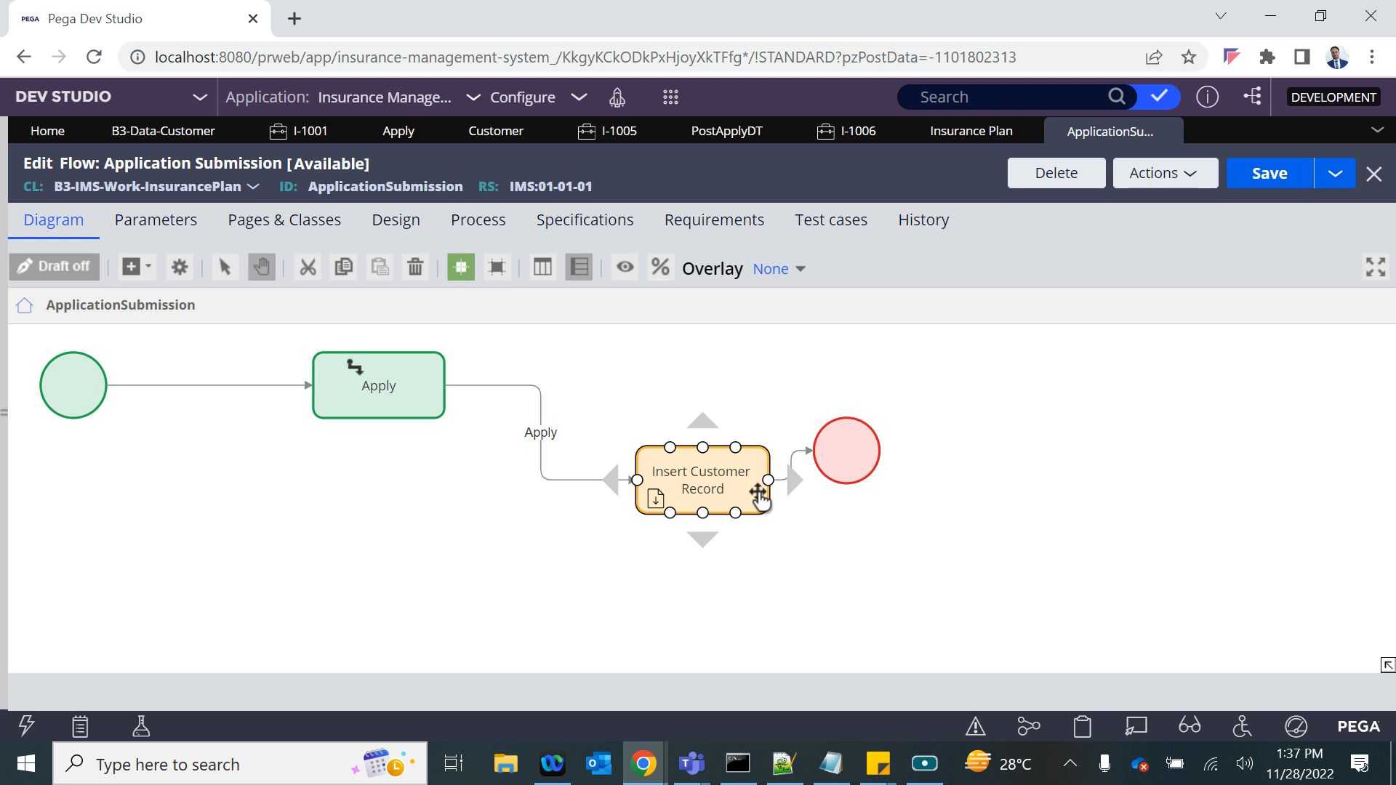
- In the PostApplyDT data transform, add a row above the existing Set row and change its action to When
{"action": "left_click", "coordinate": [709, 132]}
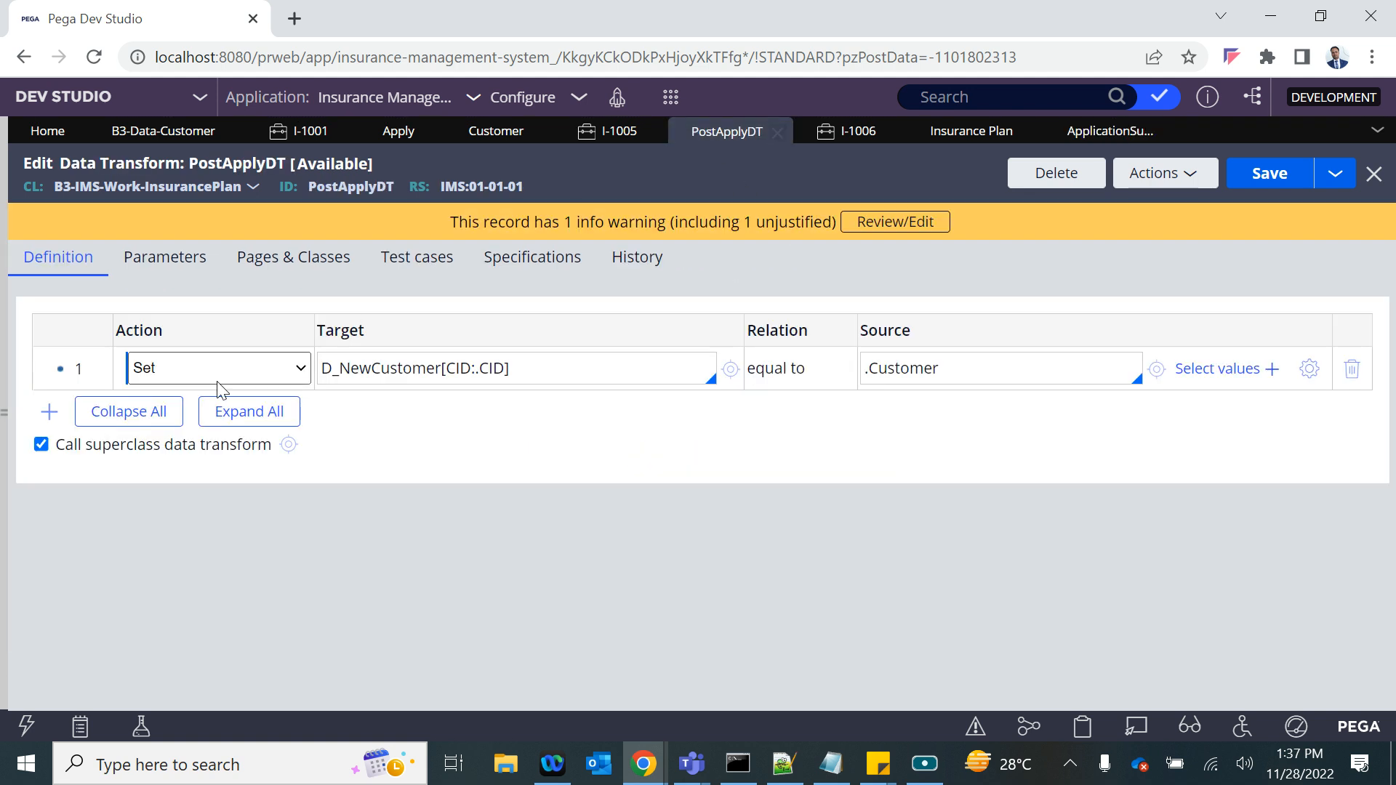
{"action": "right_click", "coordinate": [67, 366]}
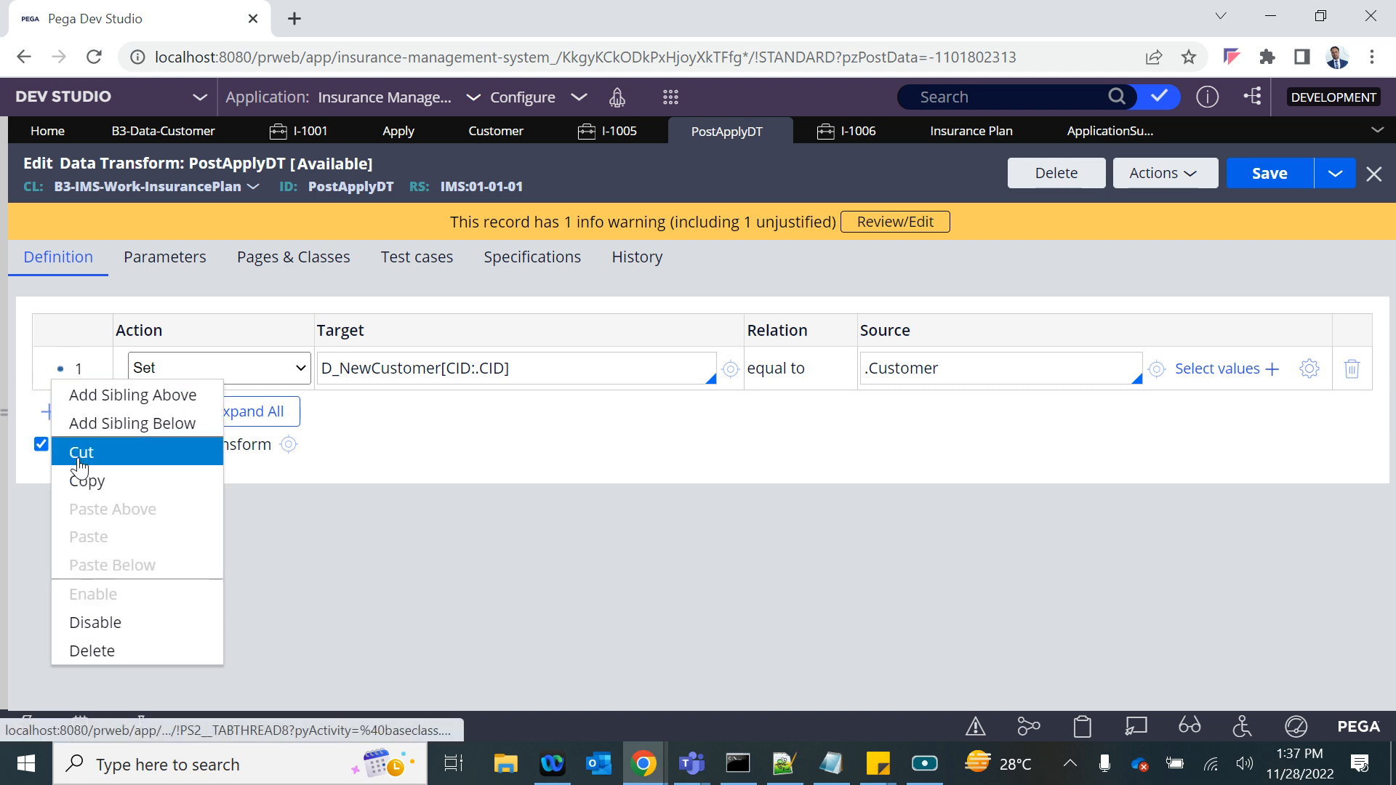
{"action": "left_click", "coordinate": [129, 408]}
{"action": "left_click", "coordinate": [211, 369]}
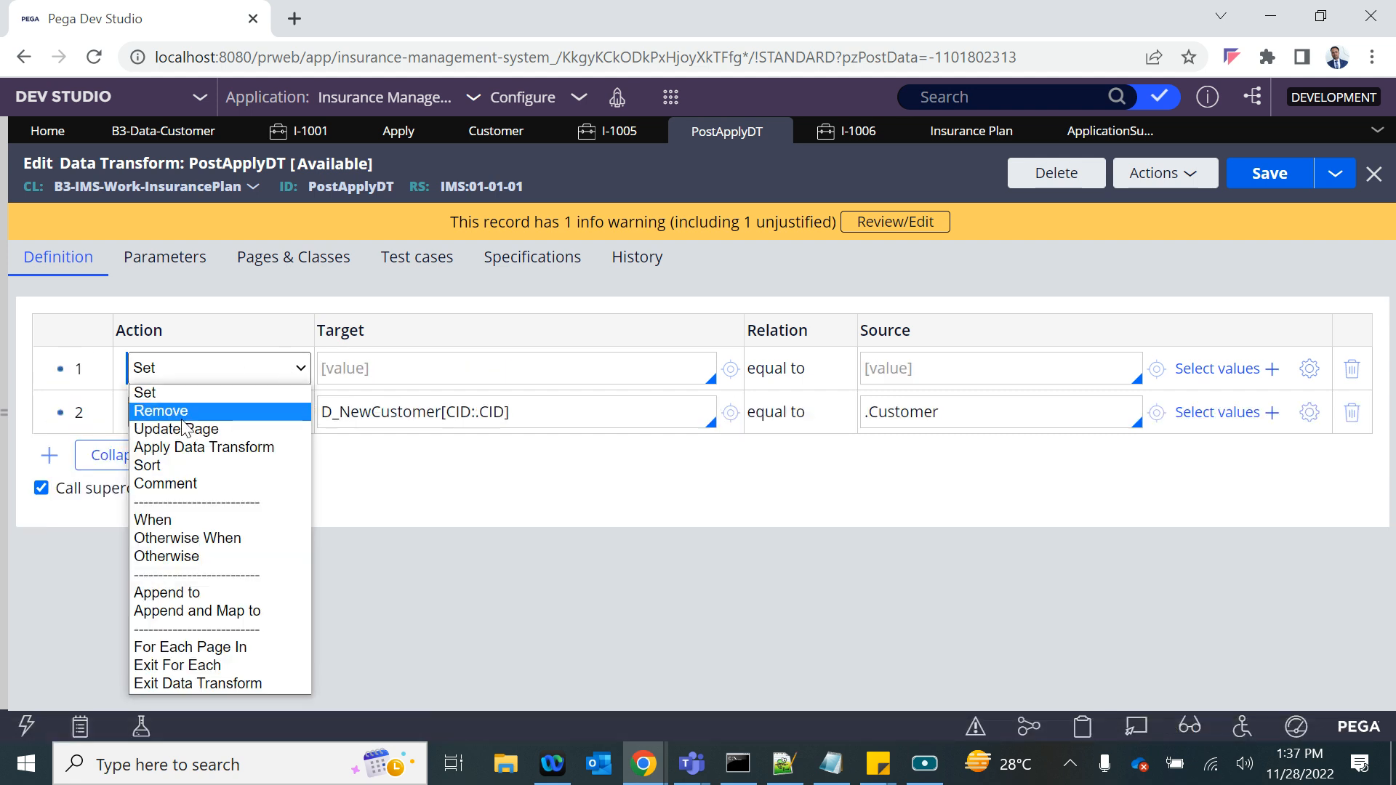
{"action": "left_click", "coordinate": [185, 520]}
{"action": "type", "text": "."}
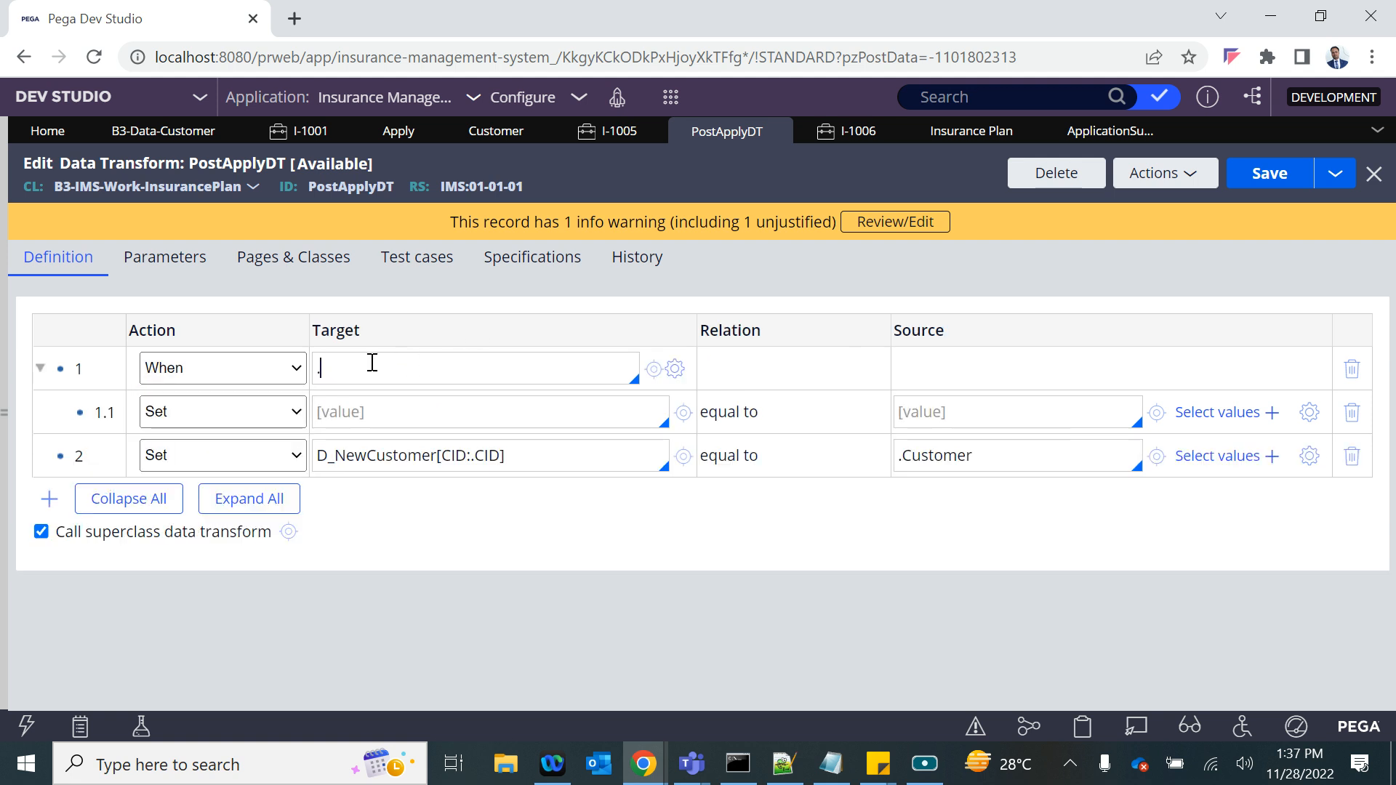
{"action": "key", "text": "BackSpace"}
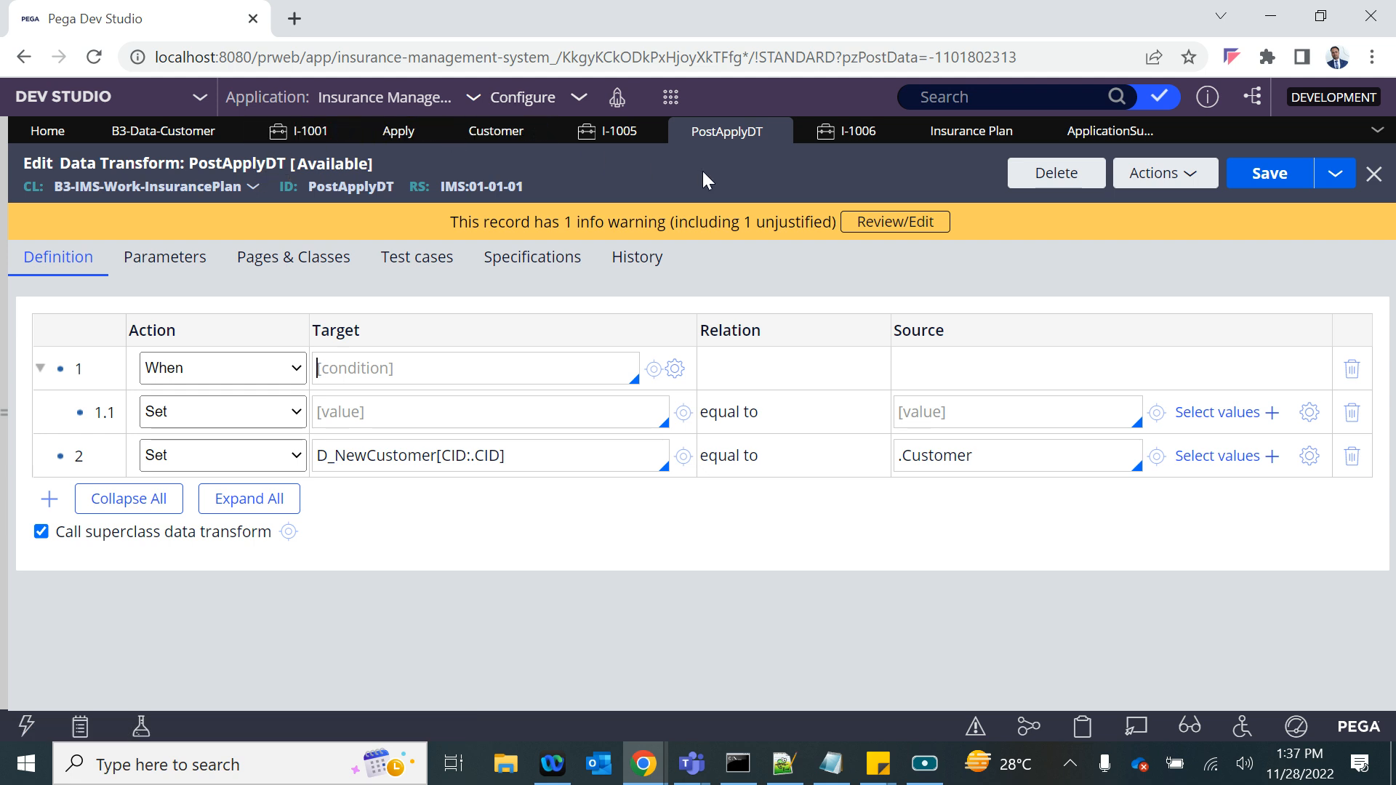
- Check the Apply flow action's post-processing settings and open its PostApplyDT data transform from there
{"action": "left_click", "coordinate": [393, 132]}
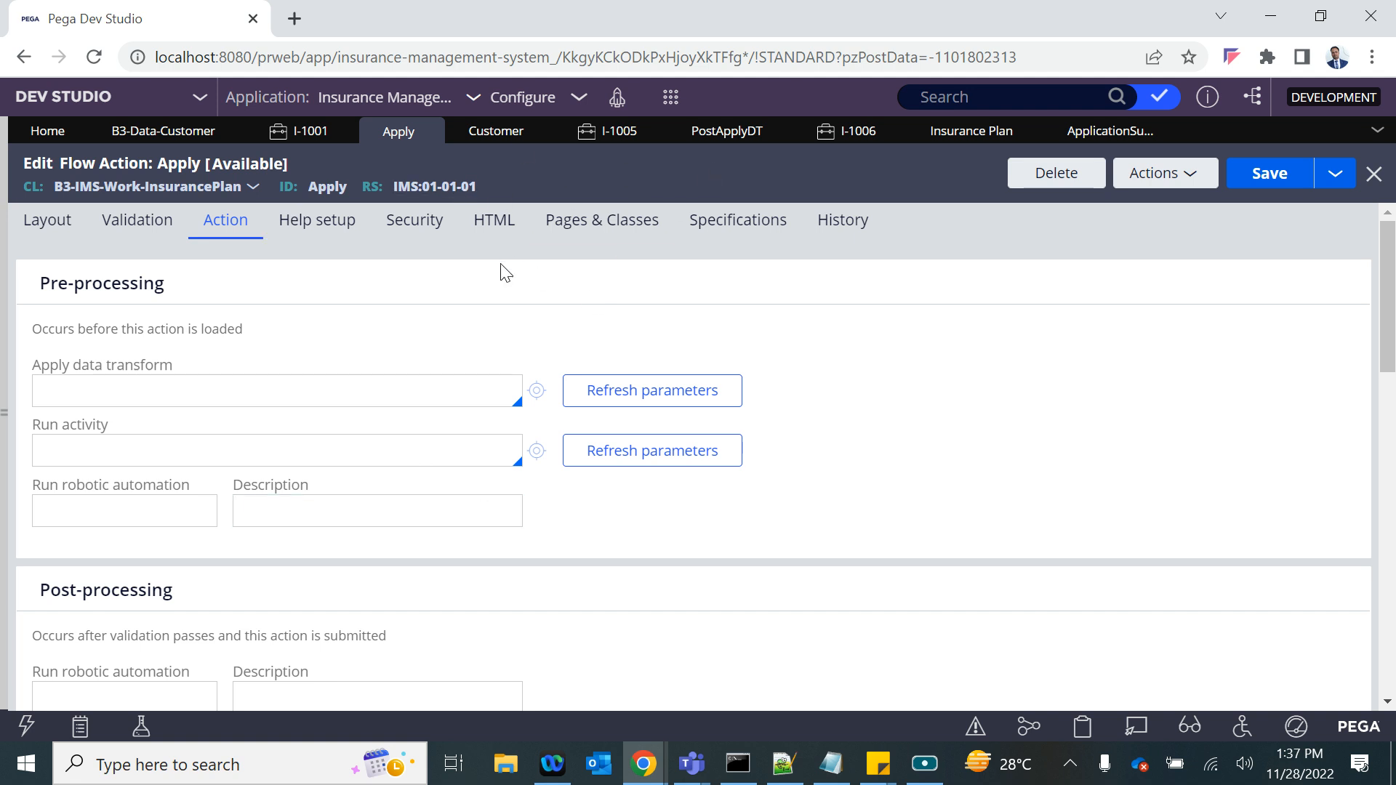
{"action": "scroll", "coordinate": [467, 489], "scroll_direction": "down", "scroll_amount": 10}
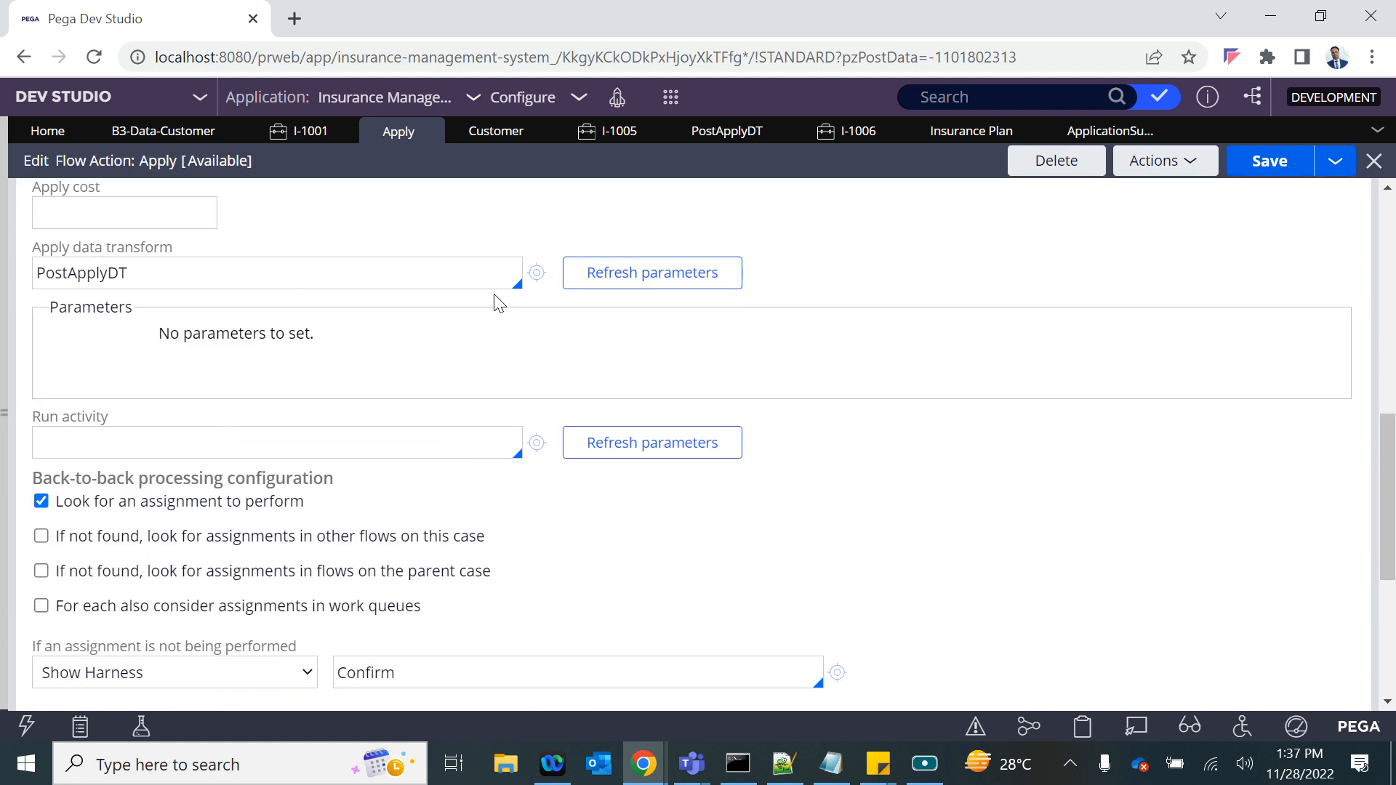
{"action": "left_click", "coordinate": [532, 275]}
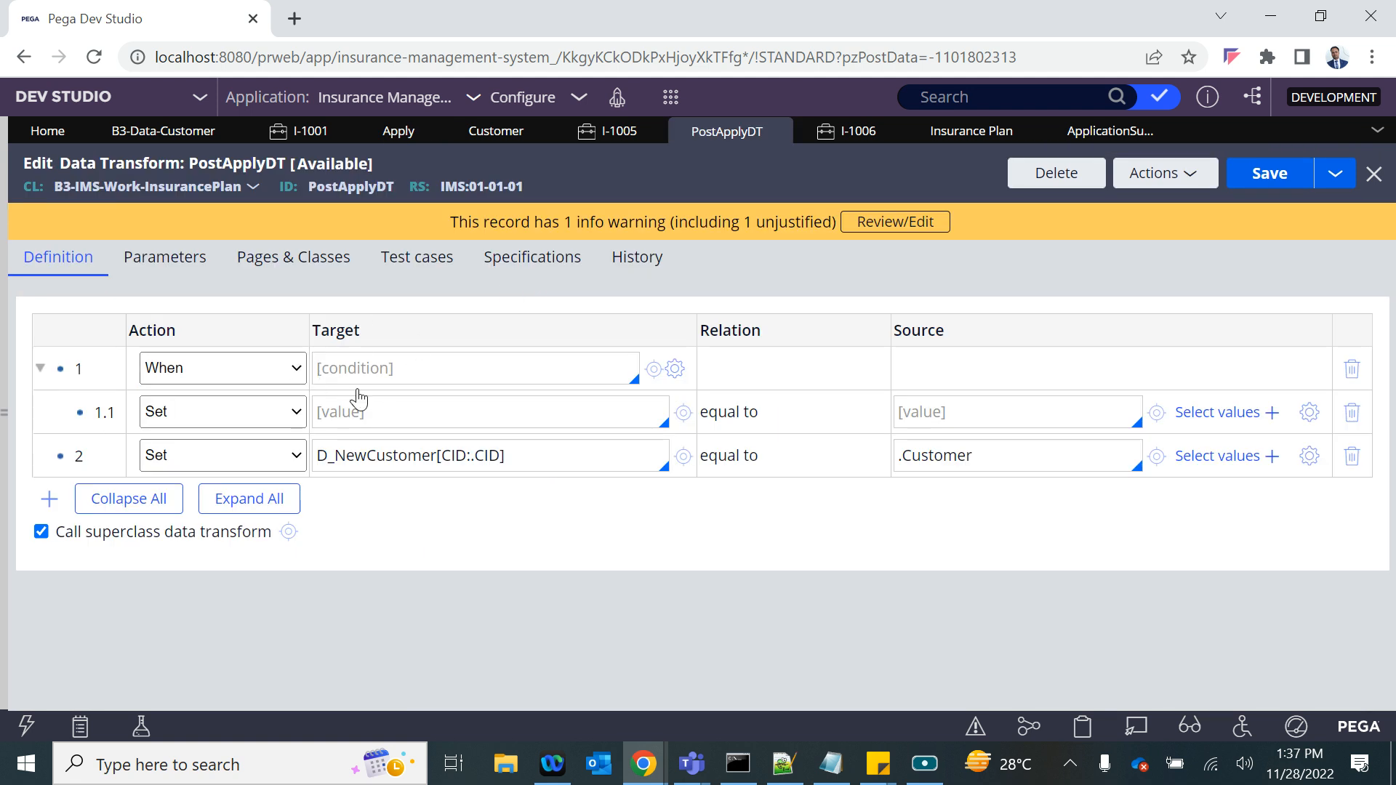
- Set the When row's condition to .NewCust=="Yes"
{"action": "type", "text": "."}
{"action": "key", "text": "Down"}
{"action": "key", "text": "Down"}
{"action": "key", "text": "Down"}
{"action": "key", "text": "Return"}
{"action": "key", "text": "ctrl+c"}
{"action": "left_click", "coordinate": [350, 366]}
{"action": "key", "text": "ctrl+v"}
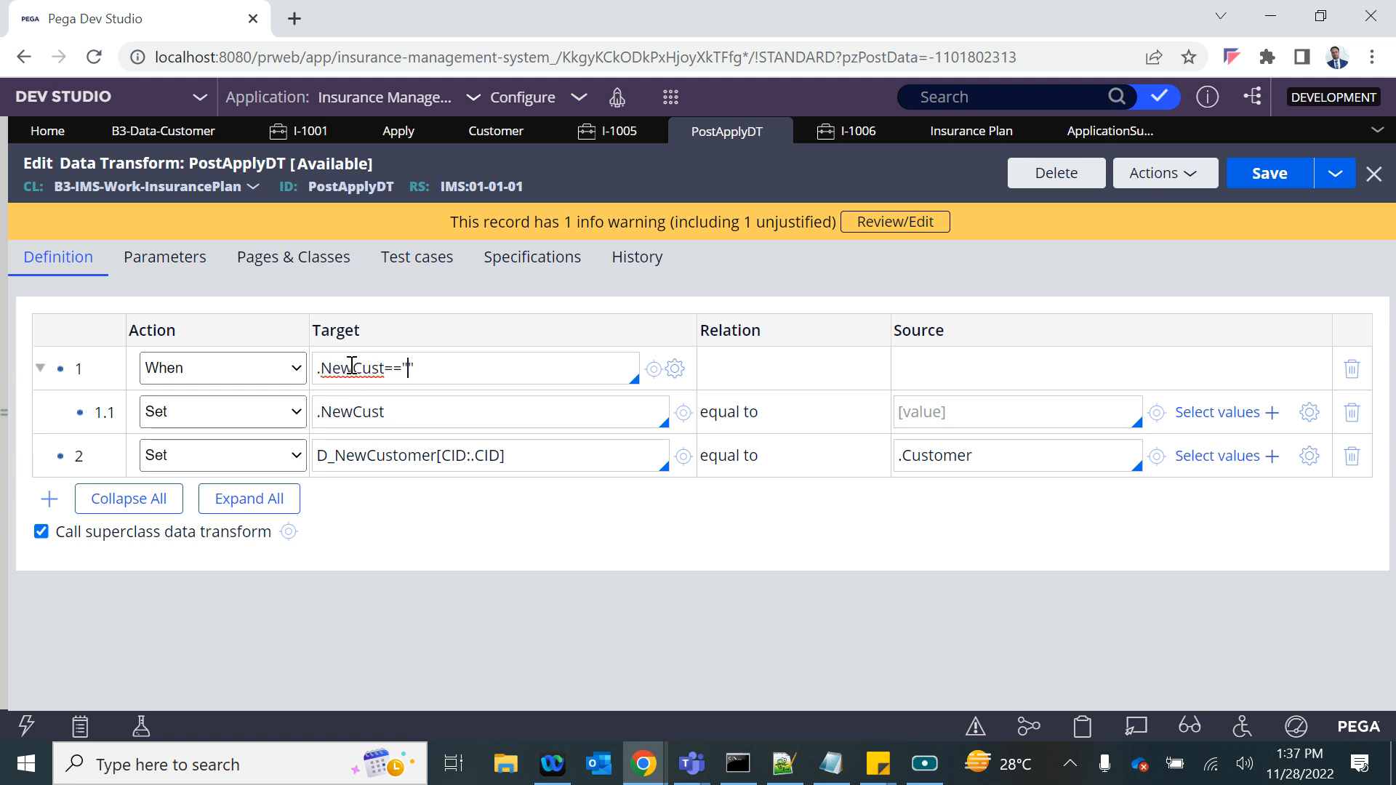
- Copy the D_NewCustomer Set row into row 1.1 under the When, delete the original row 2 and save PostApplyDT
{"action": "right_click", "coordinate": [118, 445]}
{"action": "left_click", "coordinate": [109, 260]}
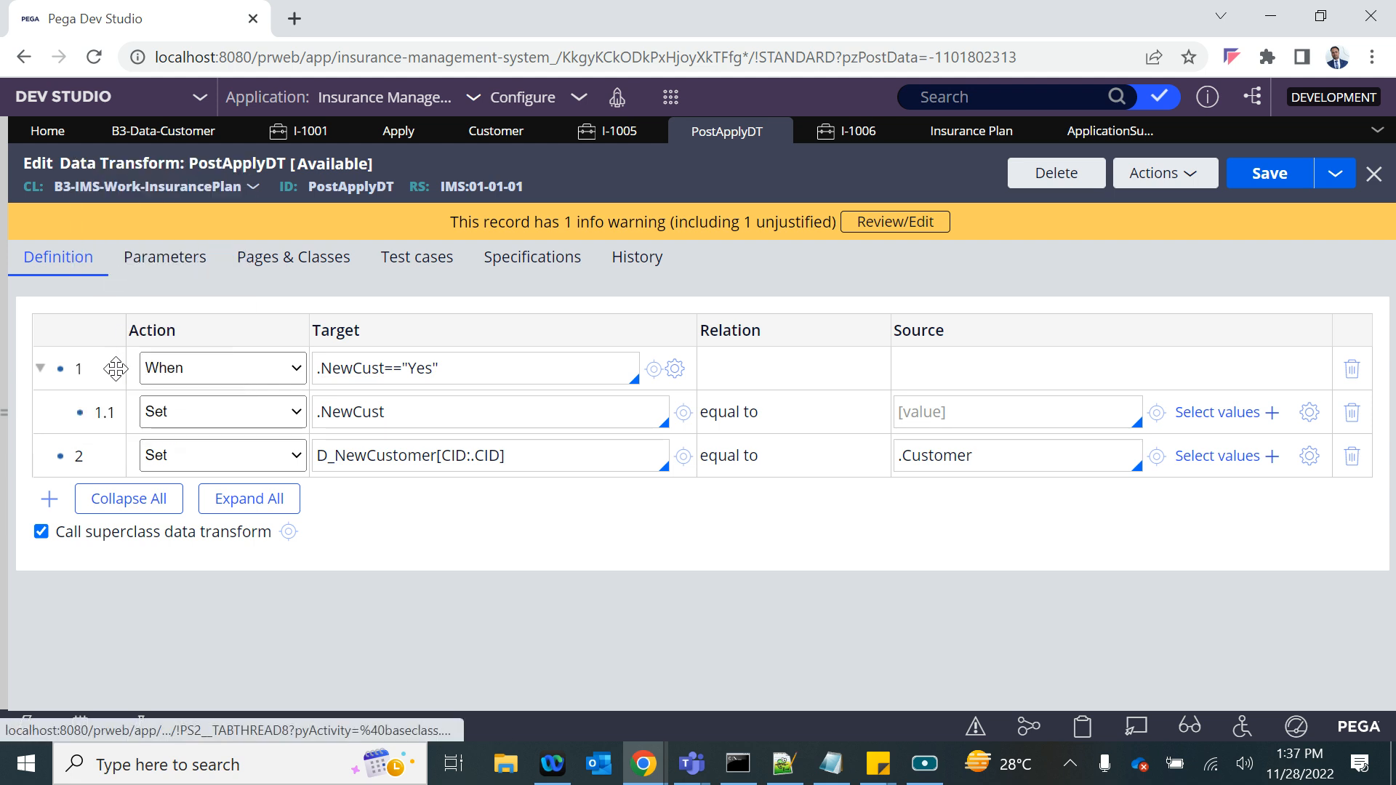
{"action": "right_click", "coordinate": [88, 413]}
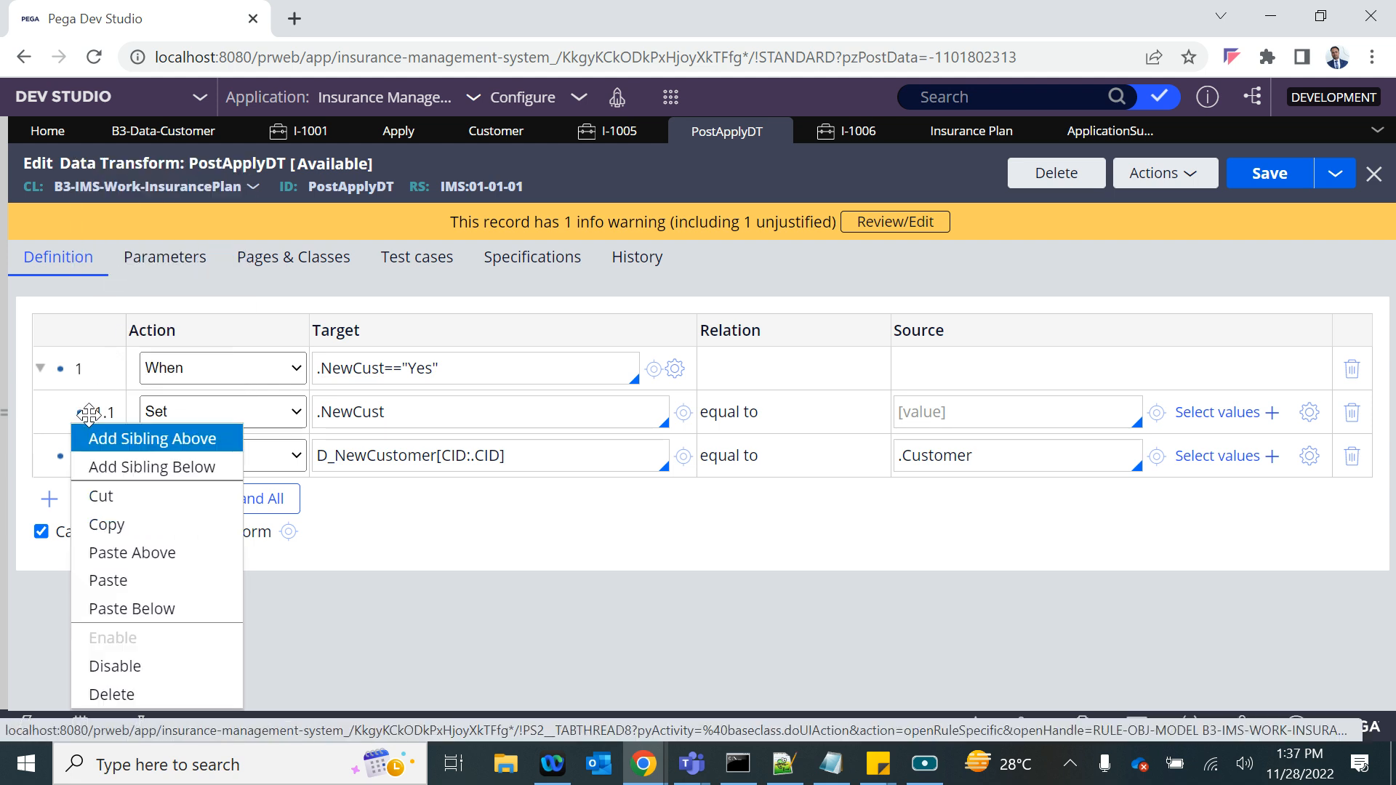
{"action": "left_click", "coordinate": [107, 580]}
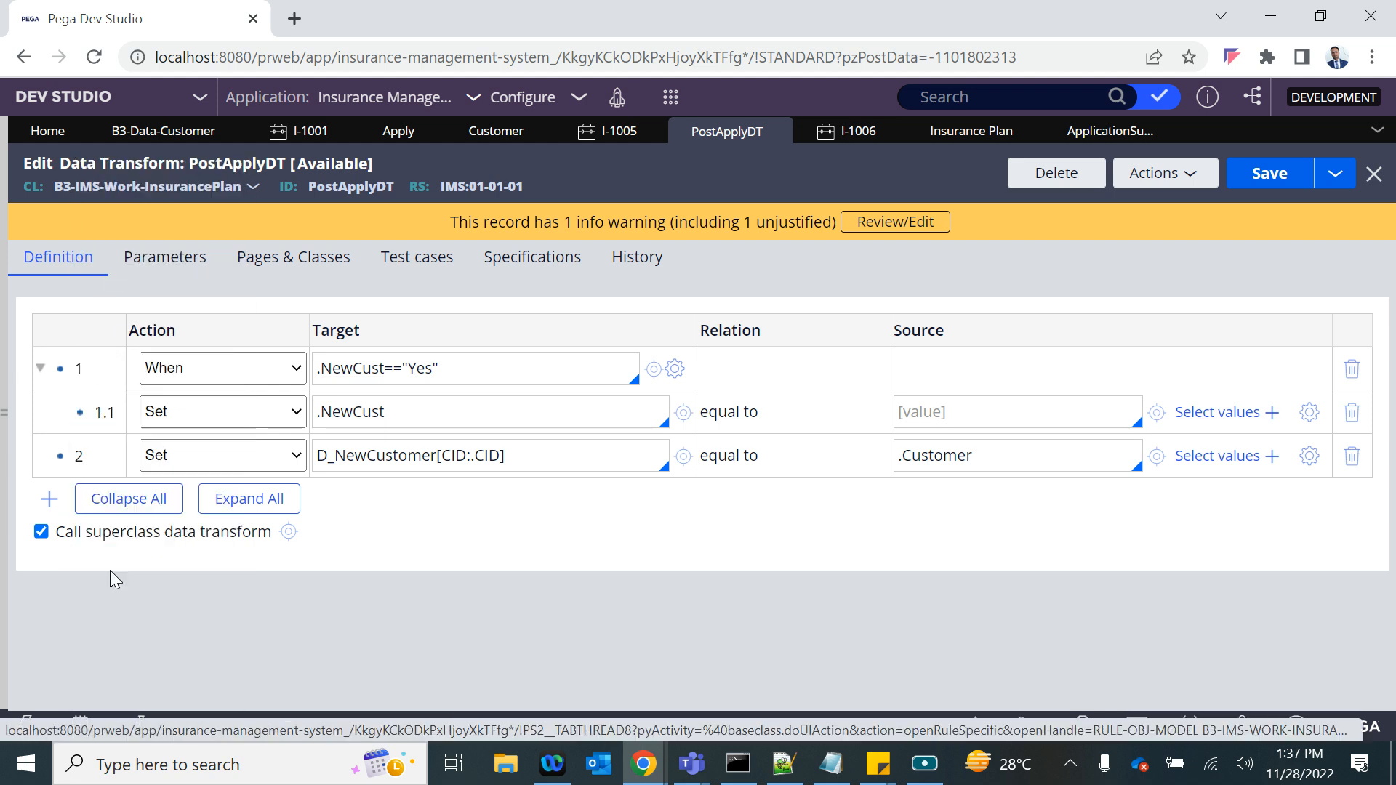
{"action": "left_click", "coordinate": [1350, 457]}
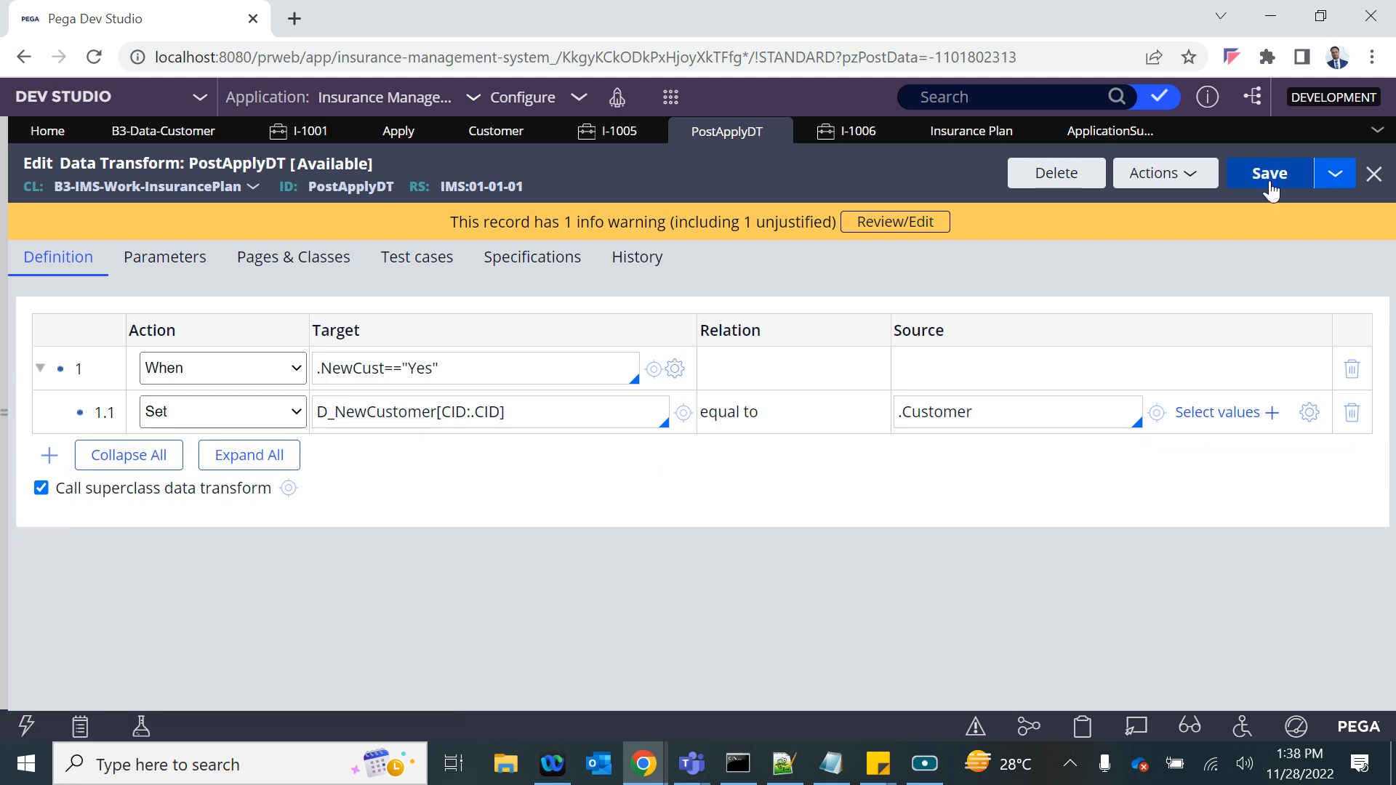
{"action": "double_click", "coordinate": [362, 412]}
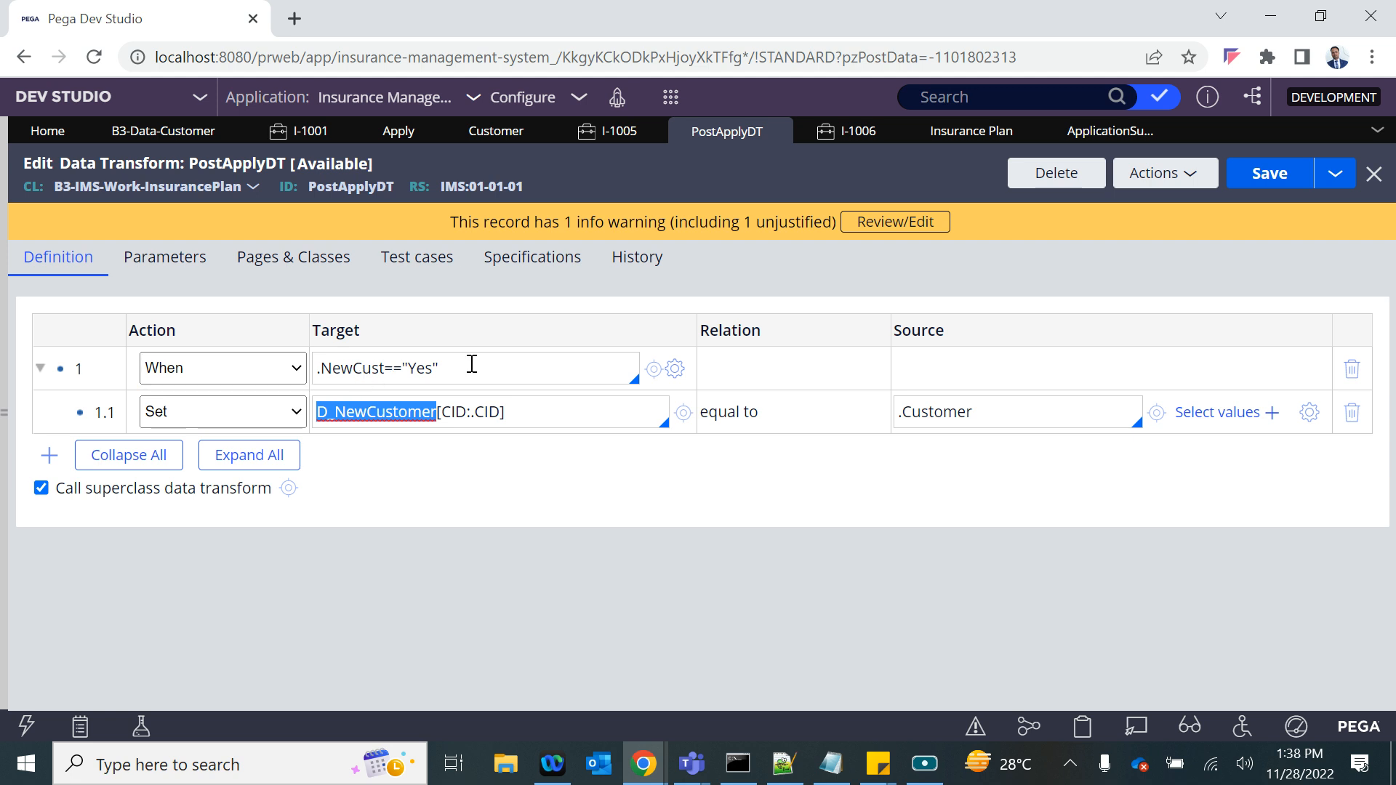
- Add a Decision shape below Apply in the ApplicationSubmission flow and reroute the Apply connector into it
{"action": "left_click", "coordinate": [1089, 135]}
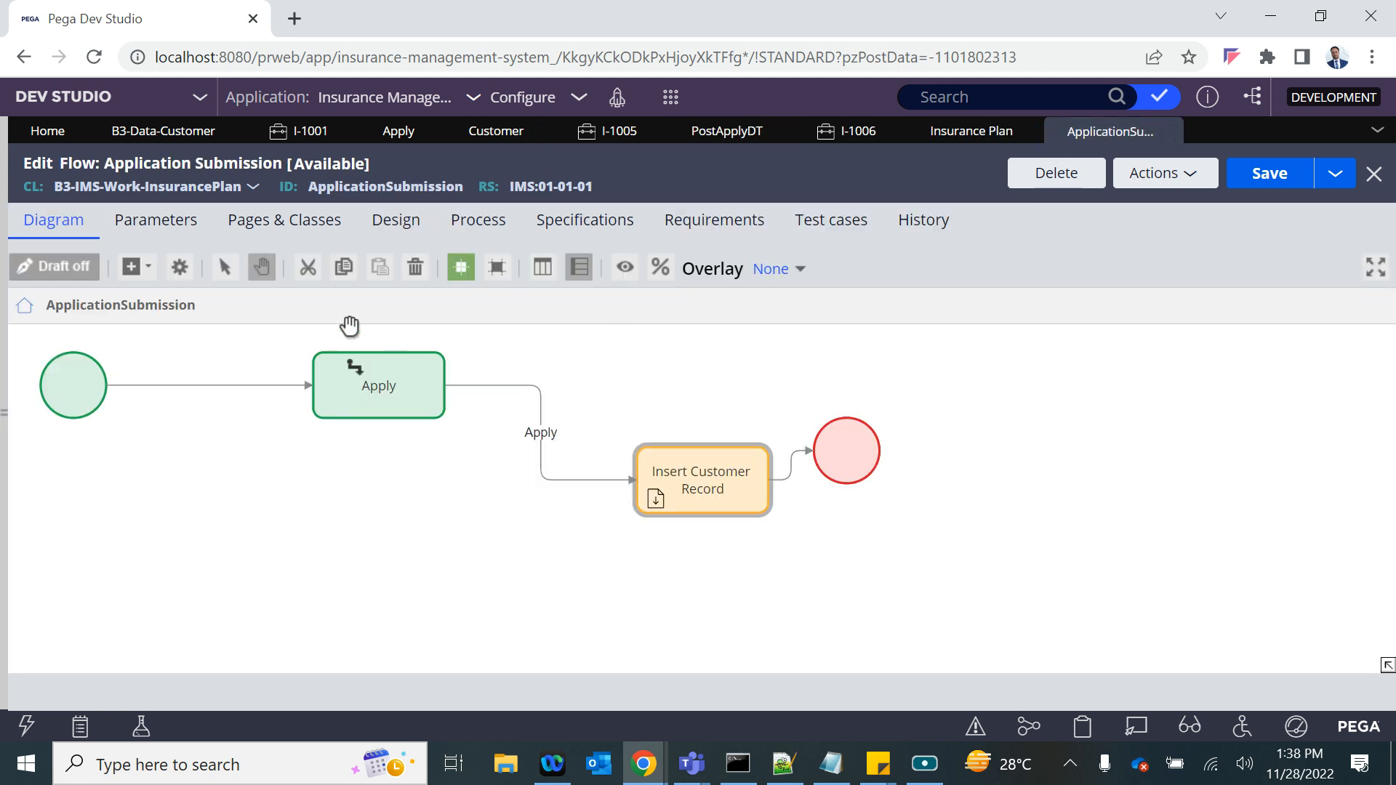
{"action": "left_click", "coordinate": [135, 267]}
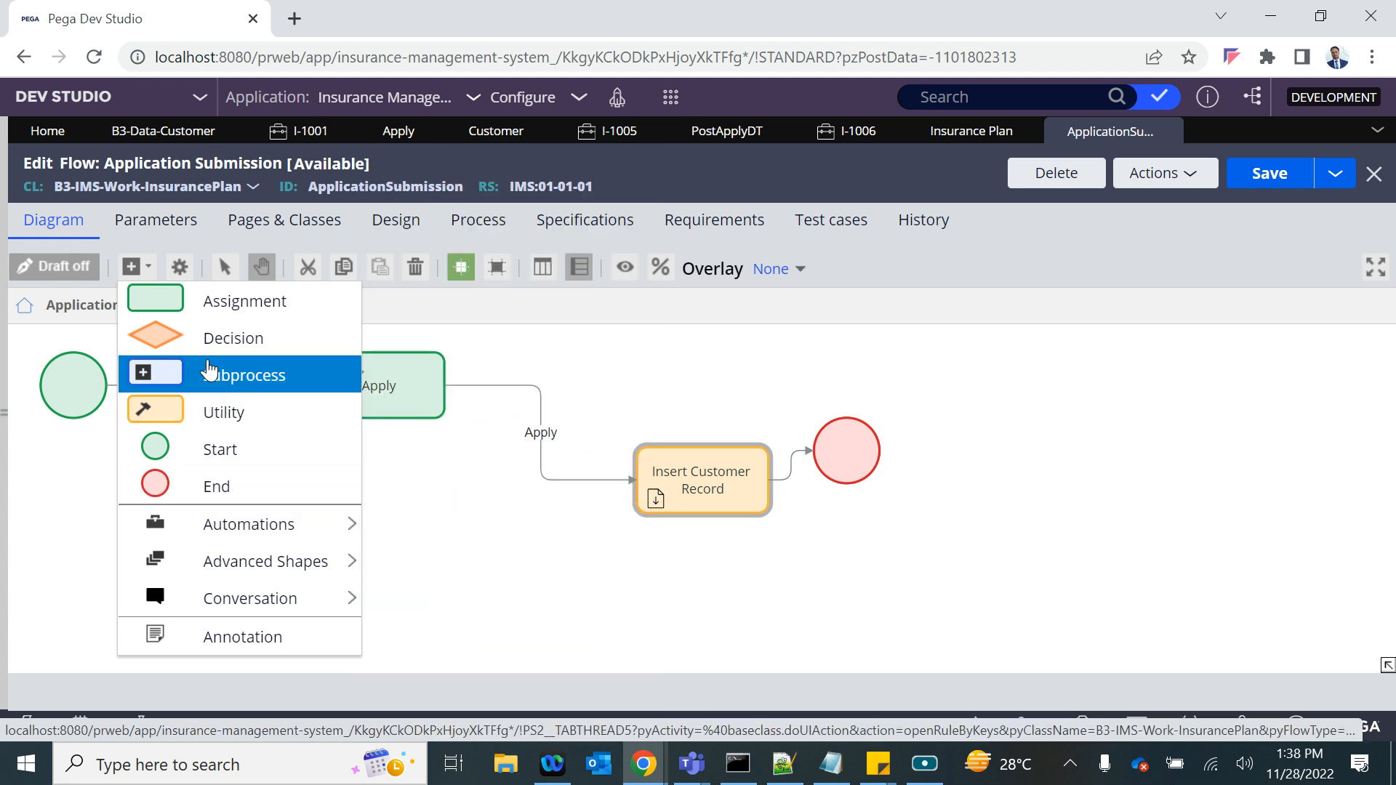
{"action": "left_click", "coordinate": [233, 338]}
{"action": "left_click", "coordinate": [412, 545]}
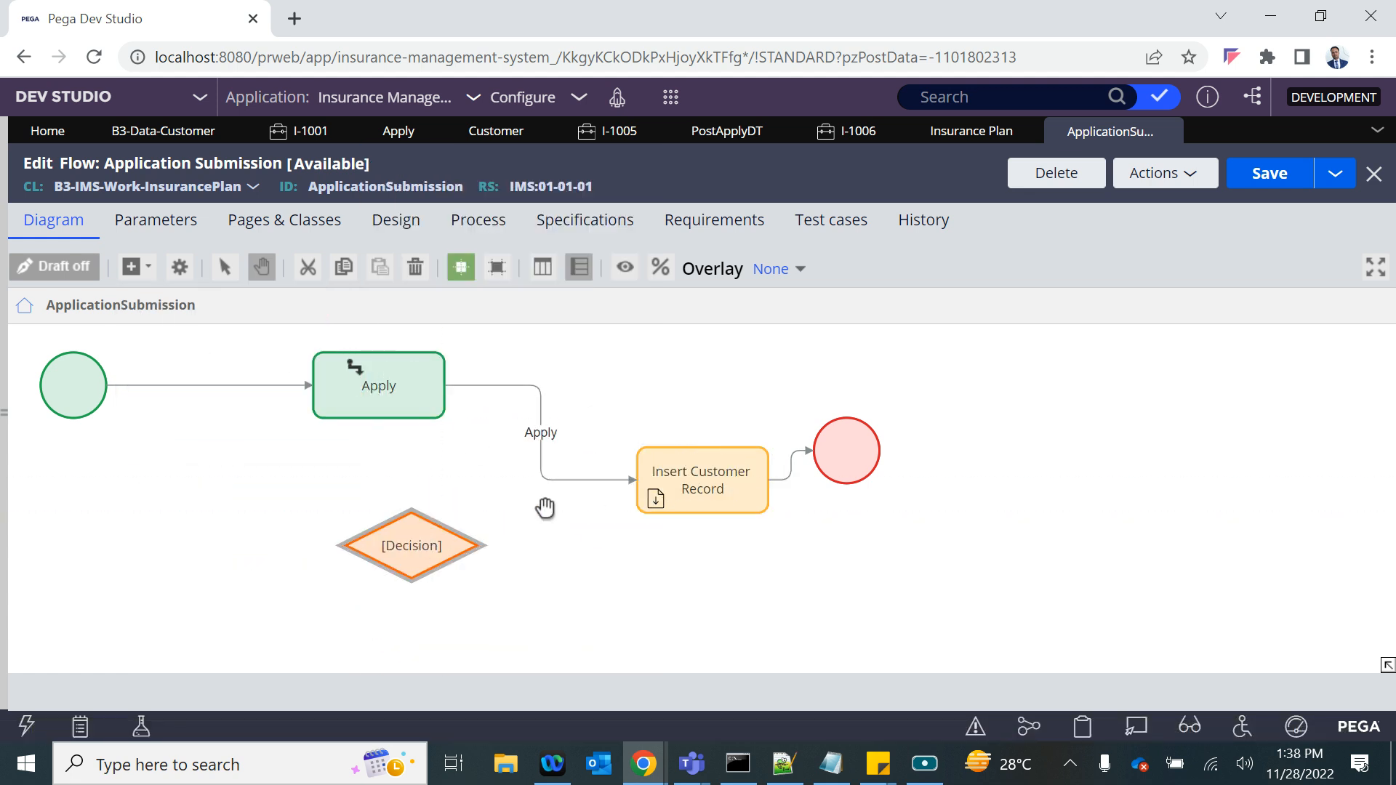
{"action": "left_click", "coordinate": [582, 495]}
{"action": "left_click", "coordinate": [603, 481]}
{"action": "left_click_drag", "start_coordinate": [635, 481], "coordinate": [407, 527]}
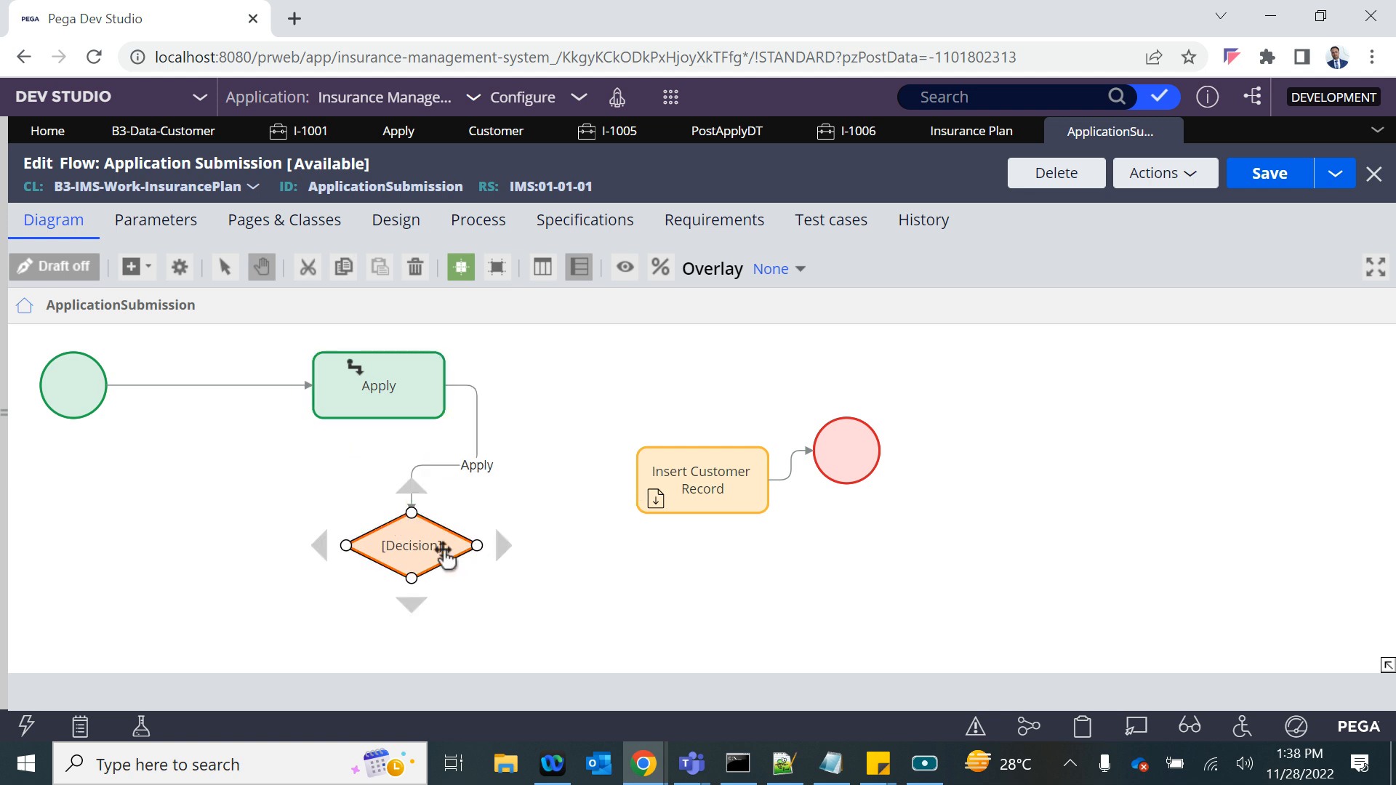
- Configure the Decision shape as a Boolean Expression with the expression .NewCust=="Yes"
{"action": "double_click", "coordinate": [431, 556]}
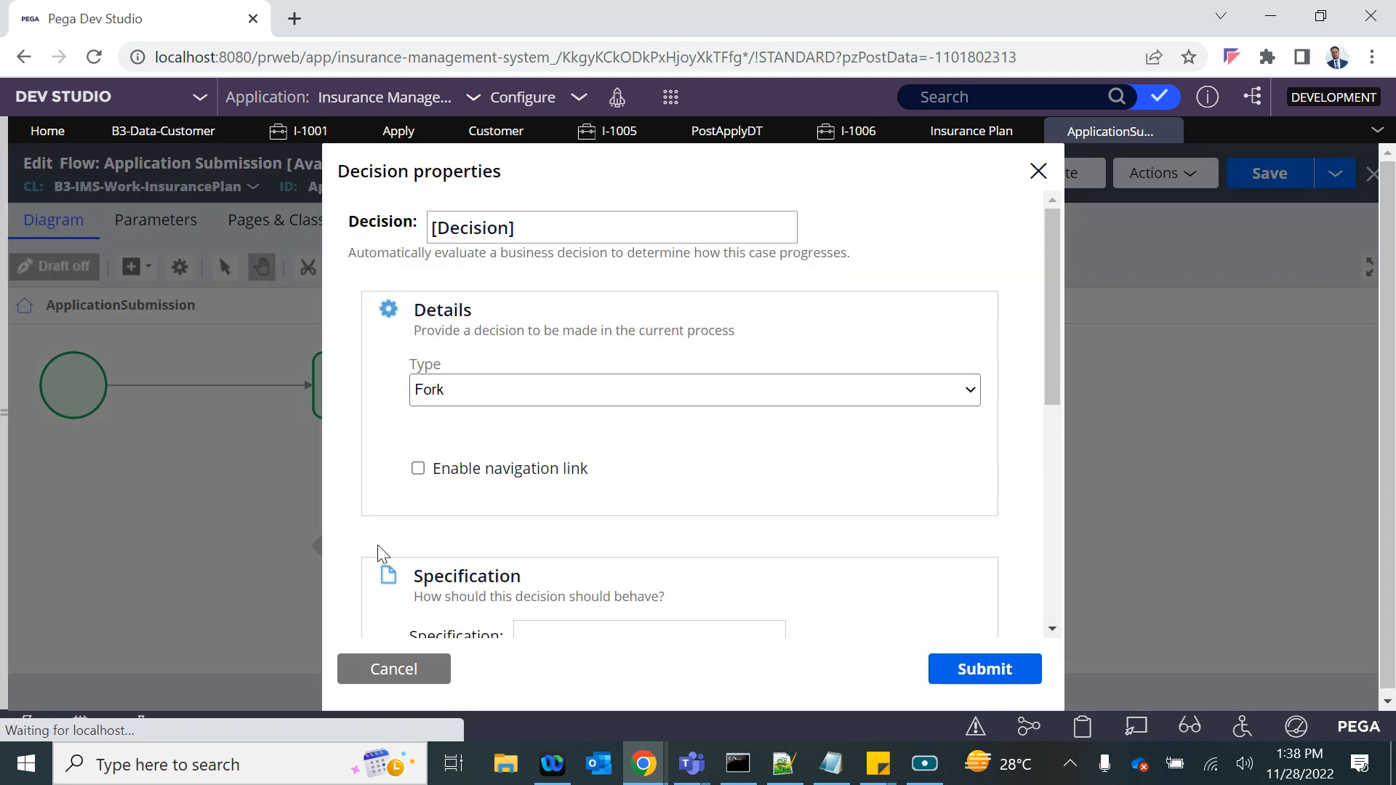
{"action": "left_click", "coordinate": [442, 387]}
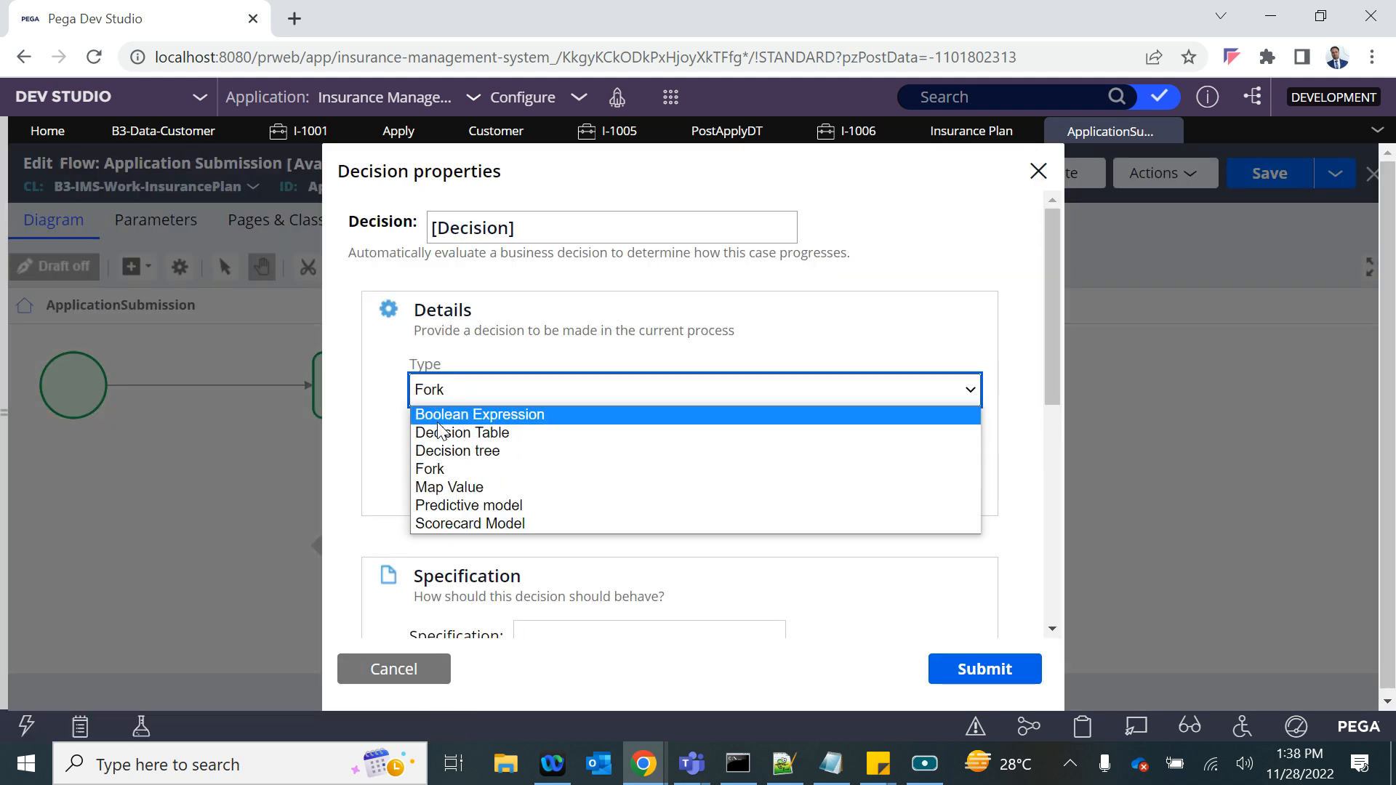
{"action": "left_click", "coordinate": [443, 415]}
{"action": "left_click", "coordinate": [490, 485]}
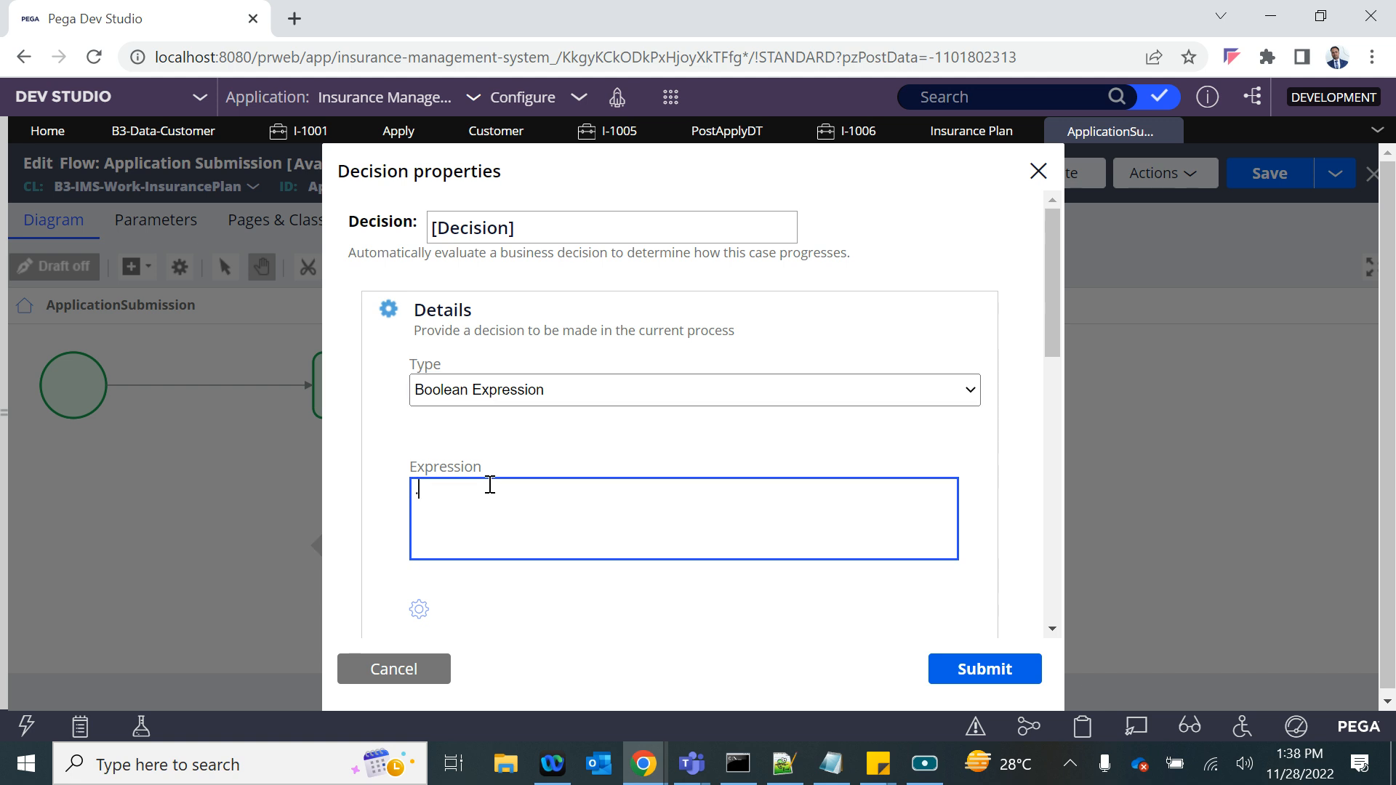
{"action": "type", "text": ".NewCust==\"Yes"}
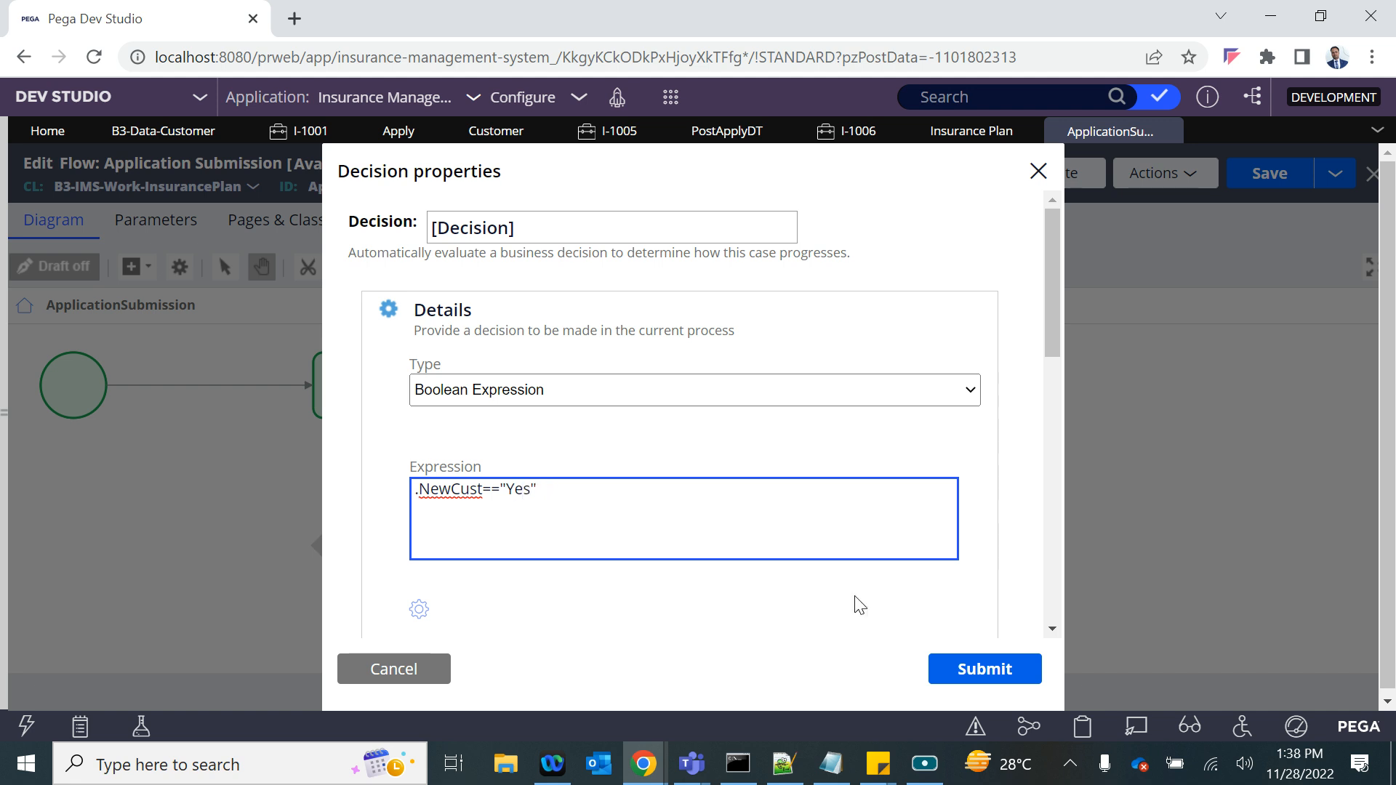
{"action": "left_click", "coordinate": [978, 667]}
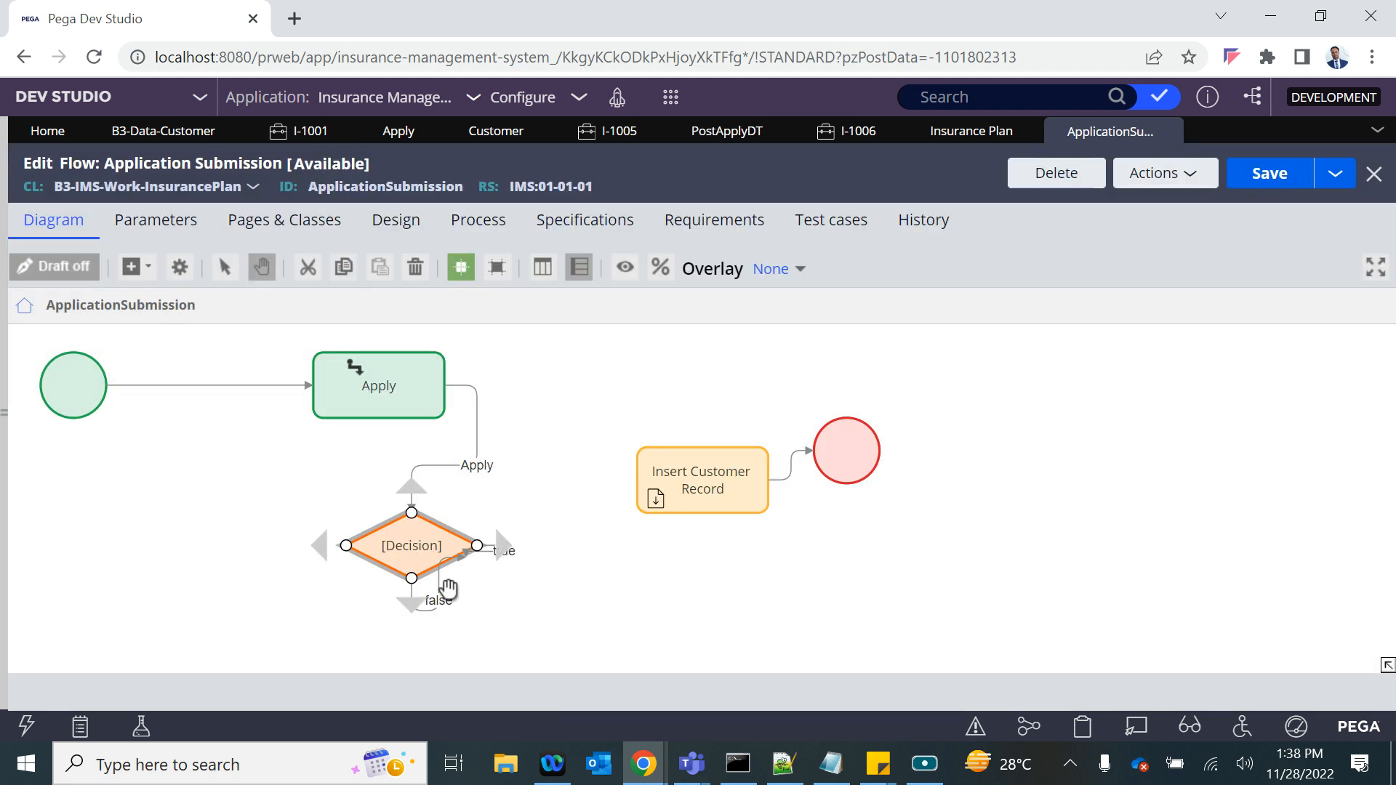
- Connect the decision's true branch to Insert Customer Record and its false branch to the End shape, placed below Insert Customer Record
{"action": "left_click", "coordinate": [441, 589]}
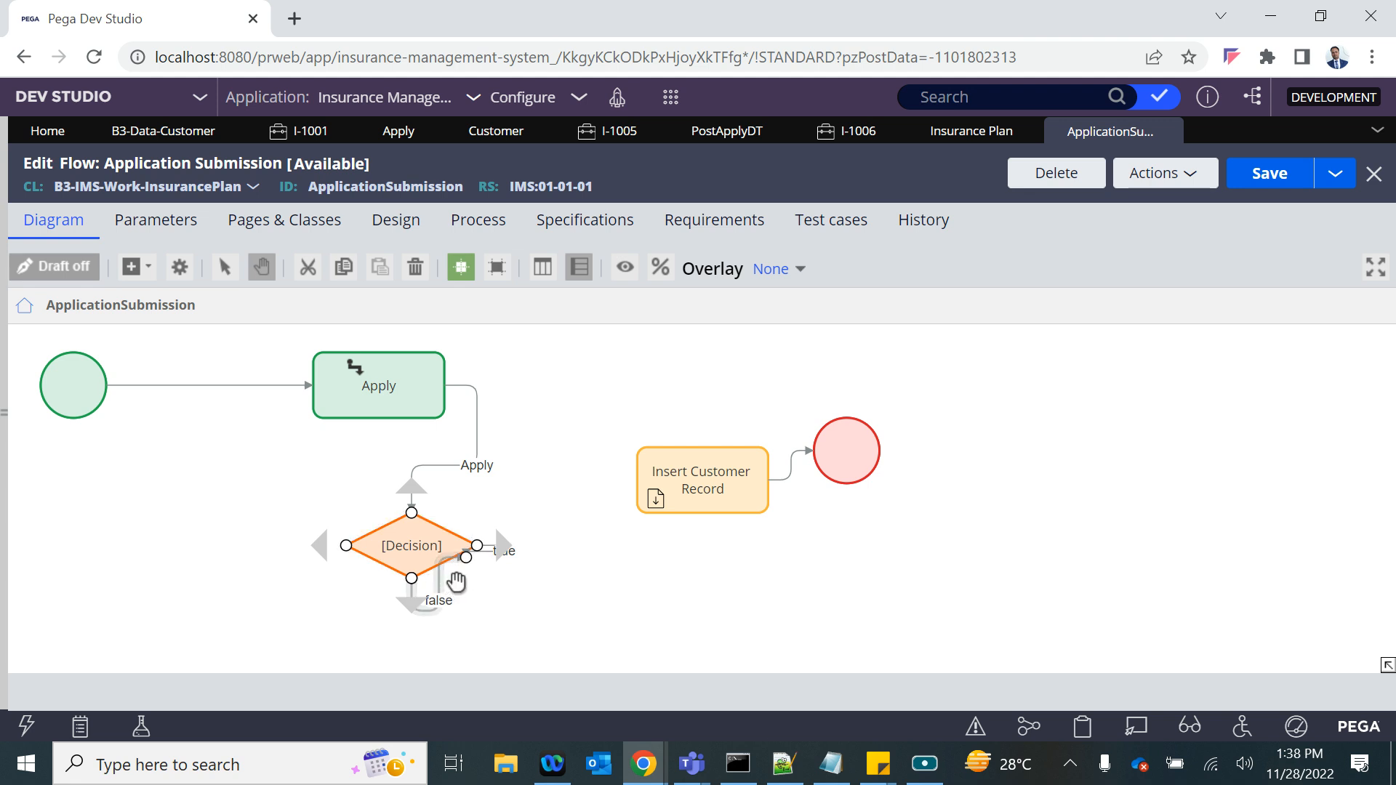
{"action": "left_click_drag", "start_coordinate": [466, 557], "coordinate": [636, 481]}
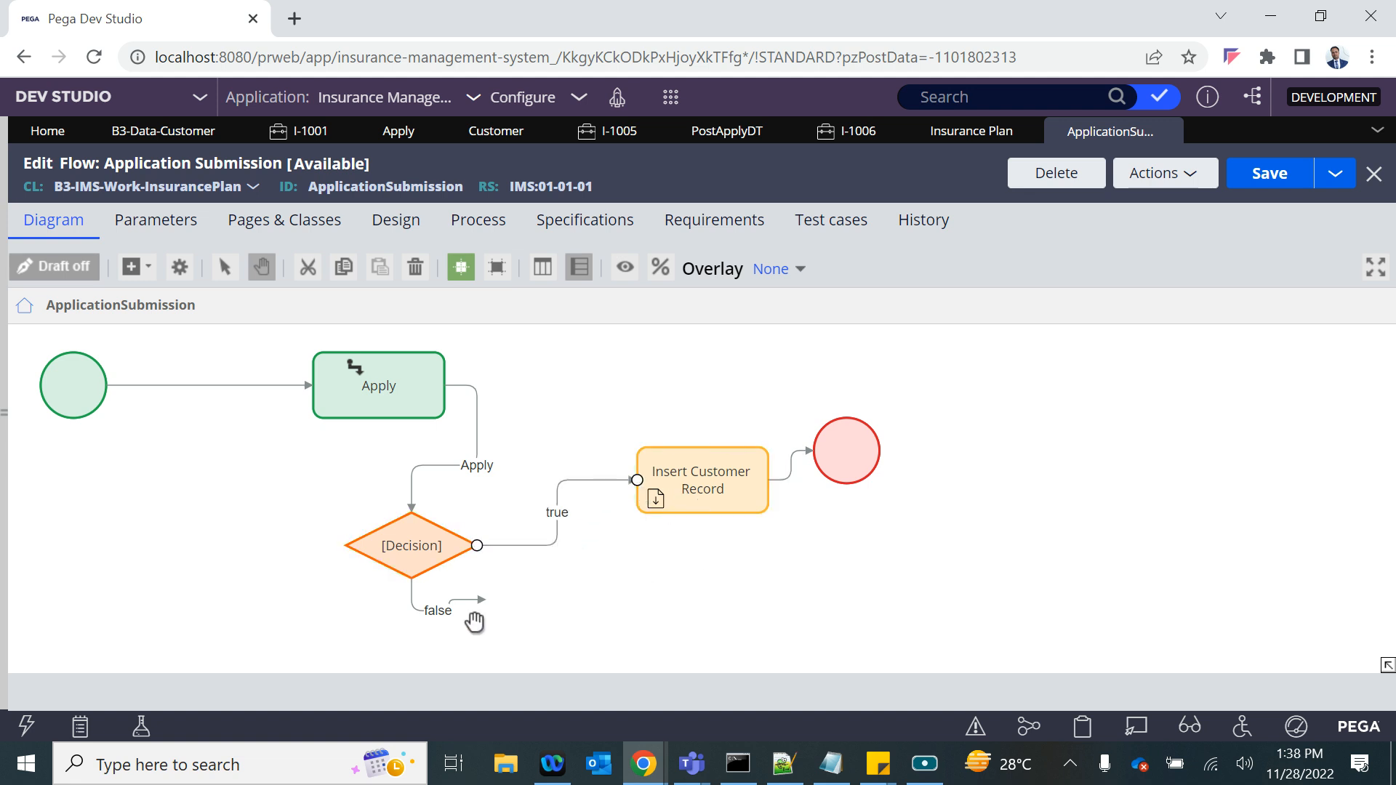
{"action": "left_click_drag", "start_coordinate": [476, 604], "coordinate": [701, 609]}
- Rename the Decision shape "New Customer ?" and save the ApplicationSubmission flow
{"action": "left_click", "coordinate": [385, 560]}
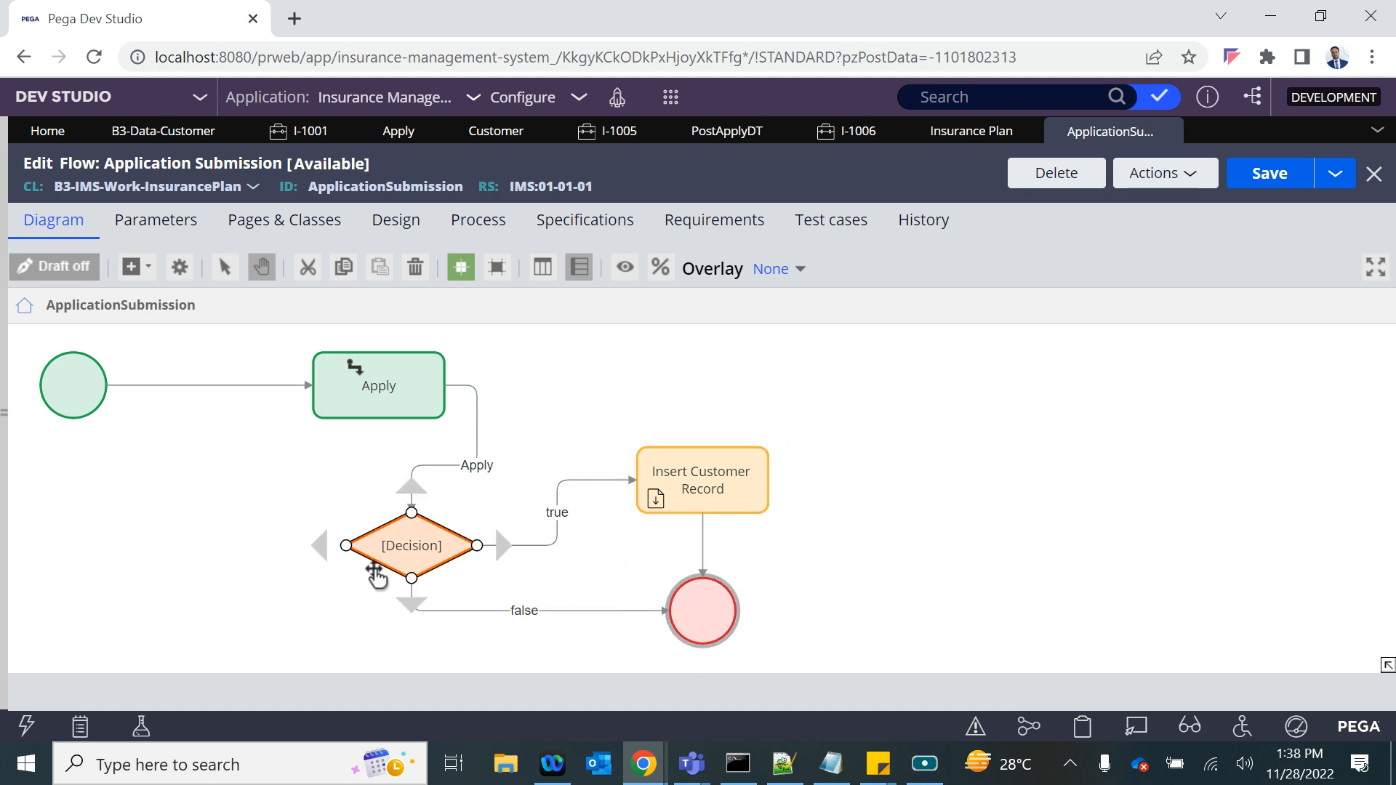
{"action": "double_click", "coordinate": [428, 556]}
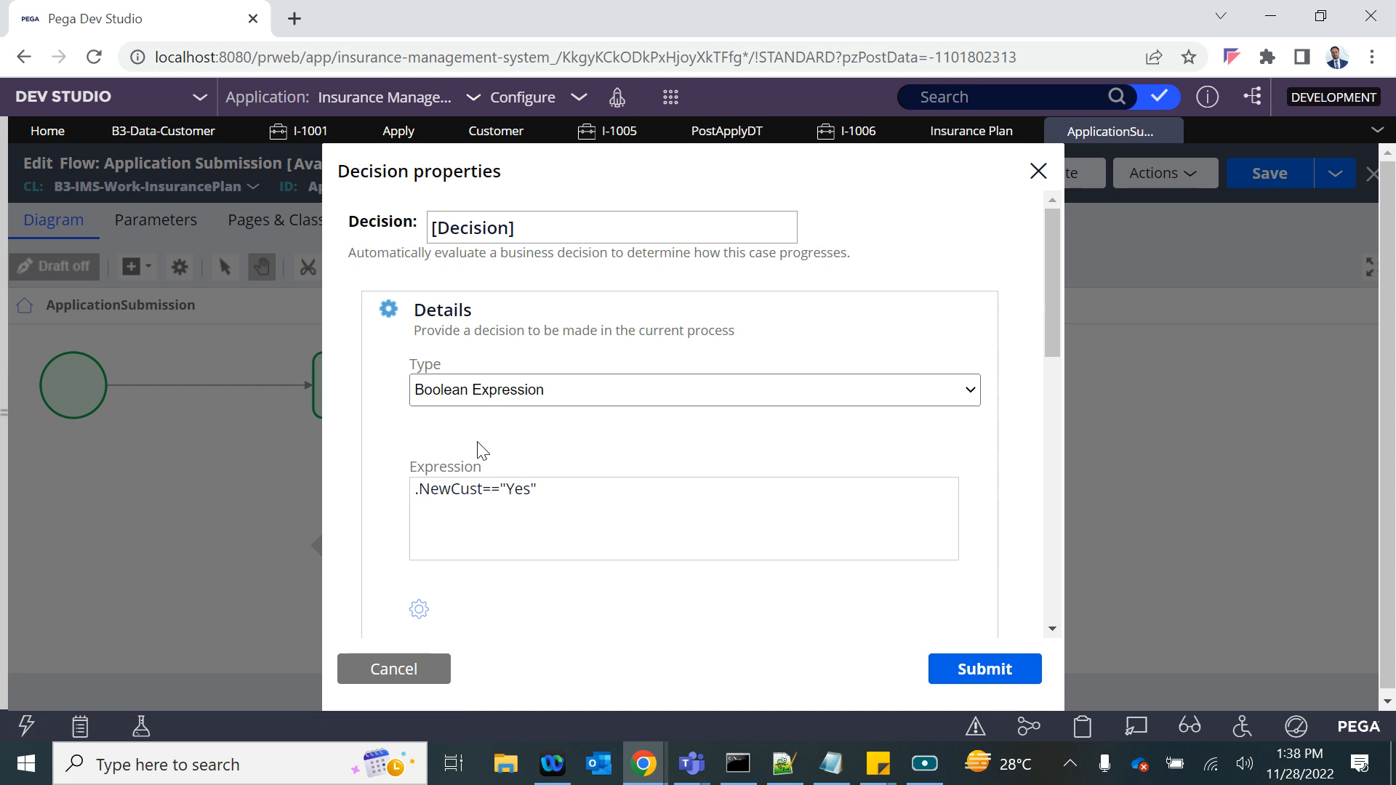
{"action": "triple_click", "coordinate": [531, 221]}
{"action": "type", "text": "N"}
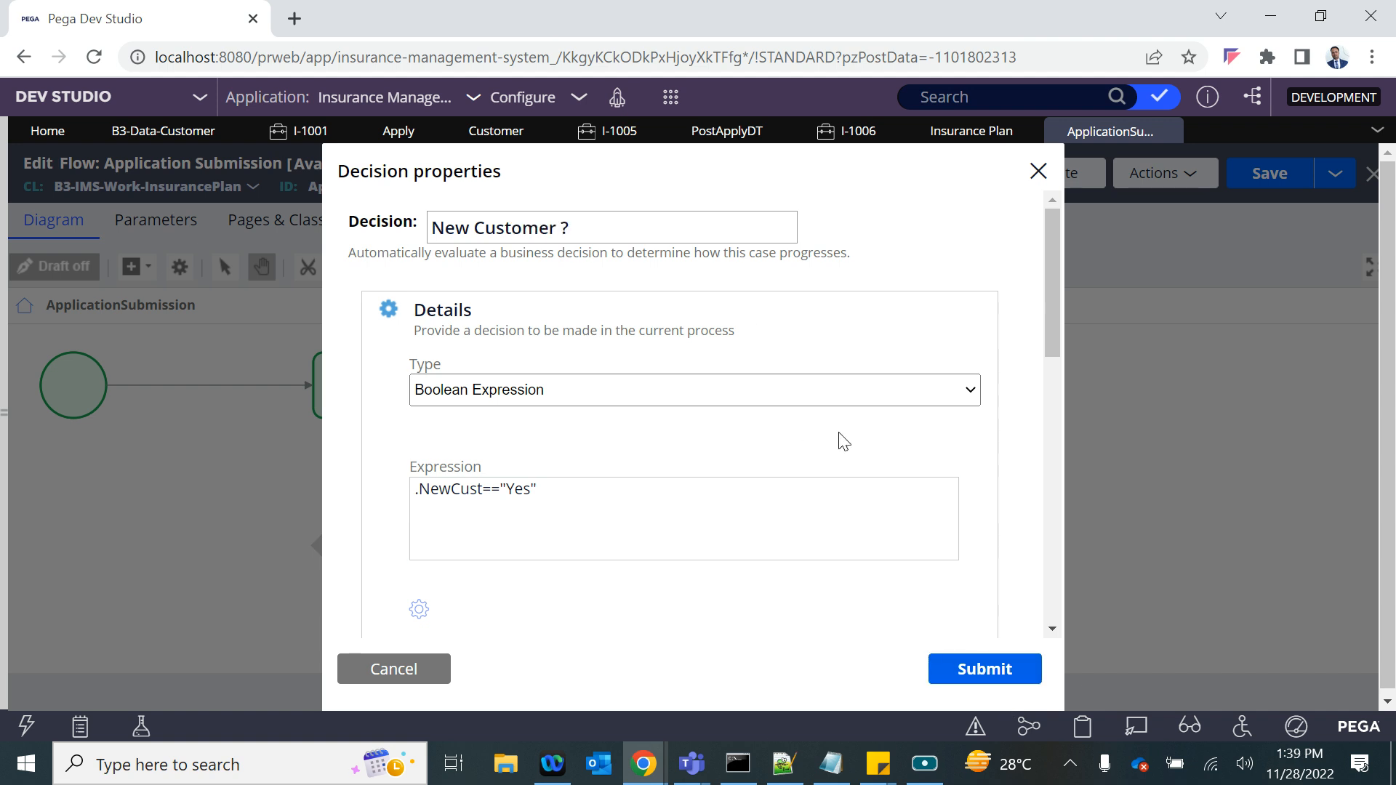
{"action": "left_click", "coordinate": [987, 654]}
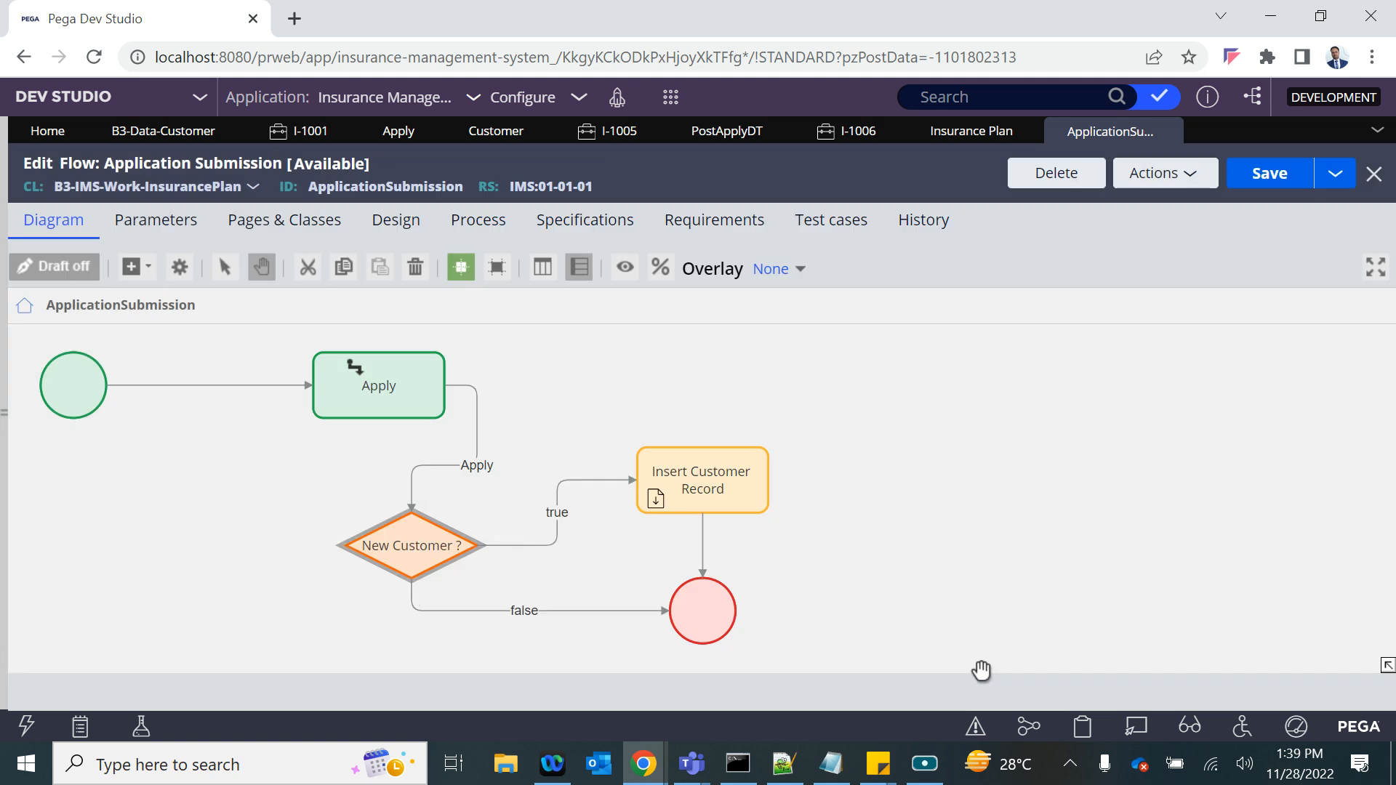
{"action": "left_click", "coordinate": [1235, 181]}
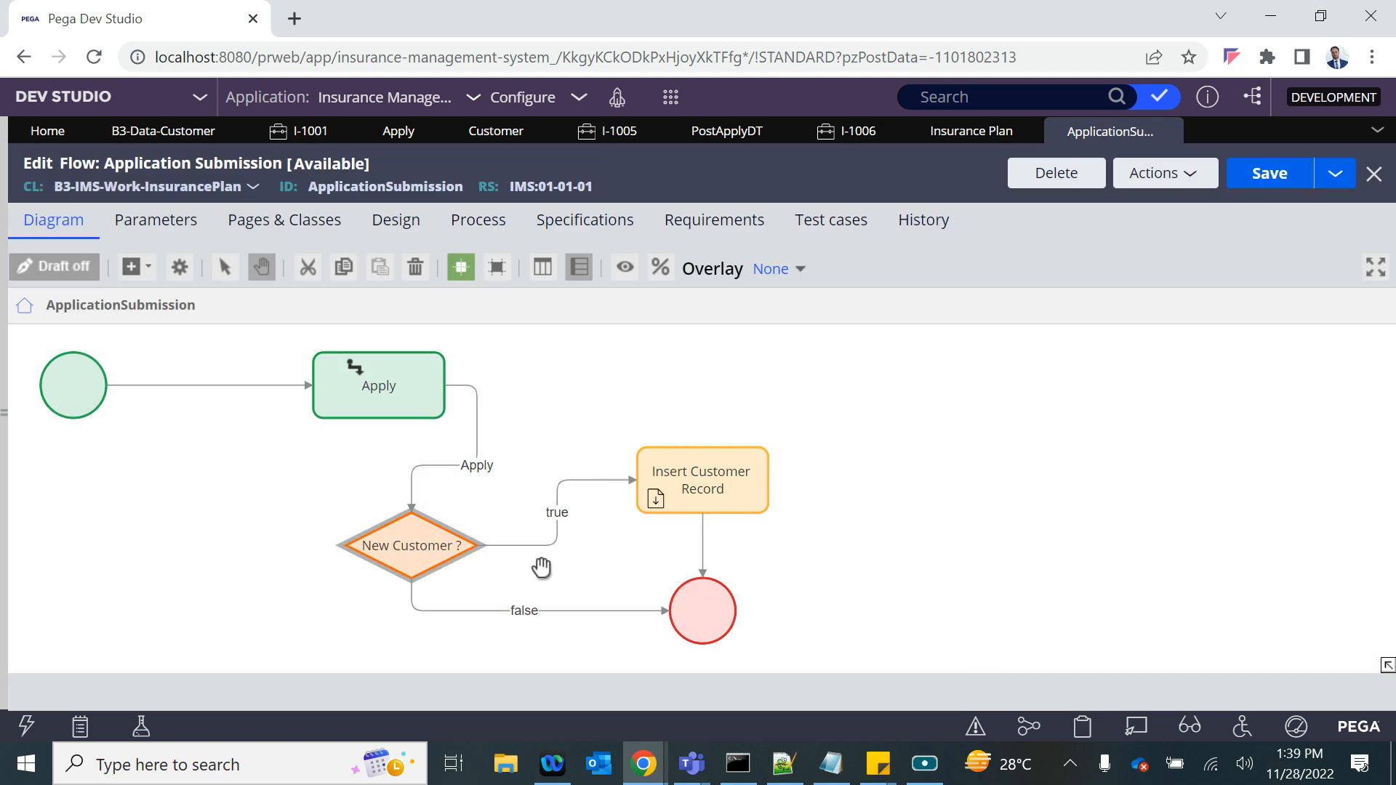
{"action": "left_click", "coordinate": [646, 513]}
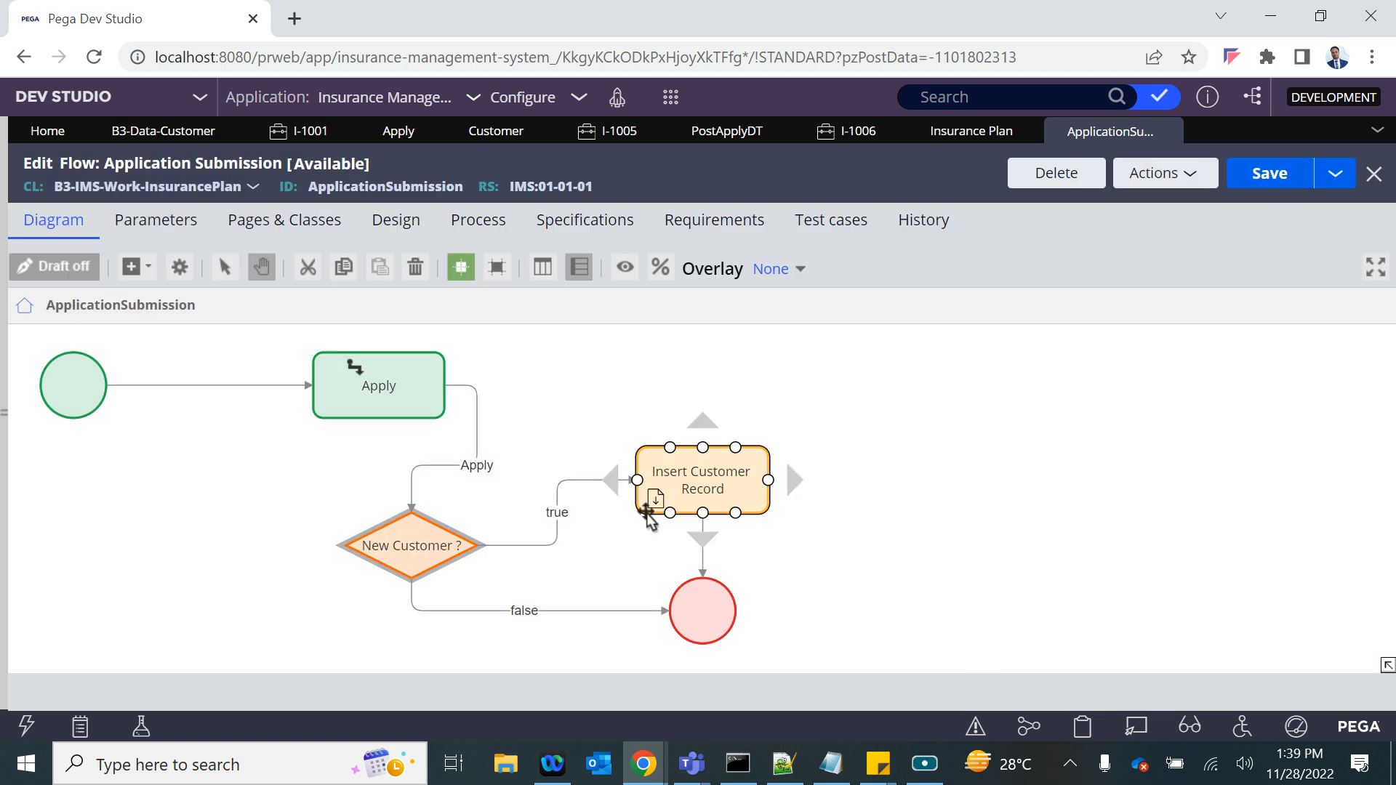
{"action": "left_click", "coordinate": [786, 355]}
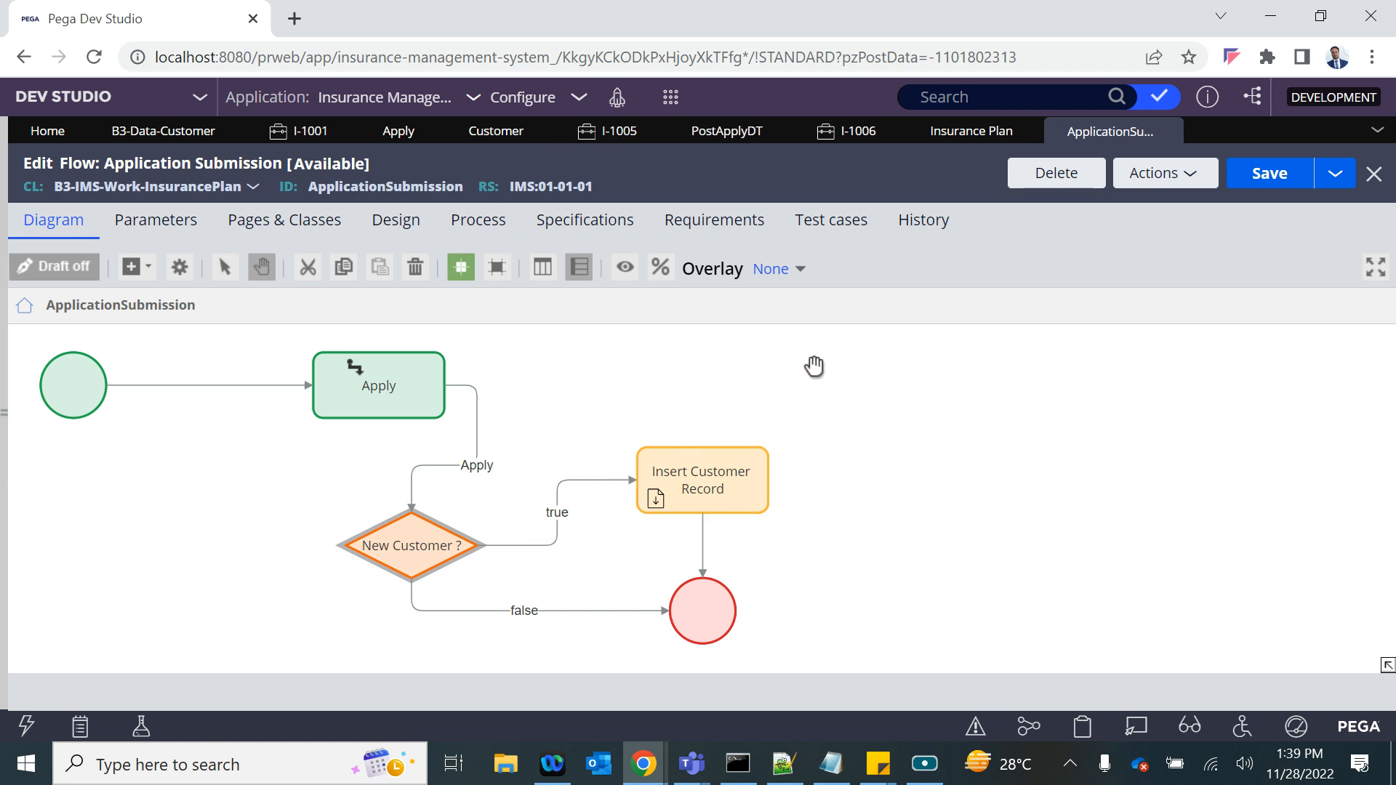
{"action": "left_click", "coordinate": [353, 364]}
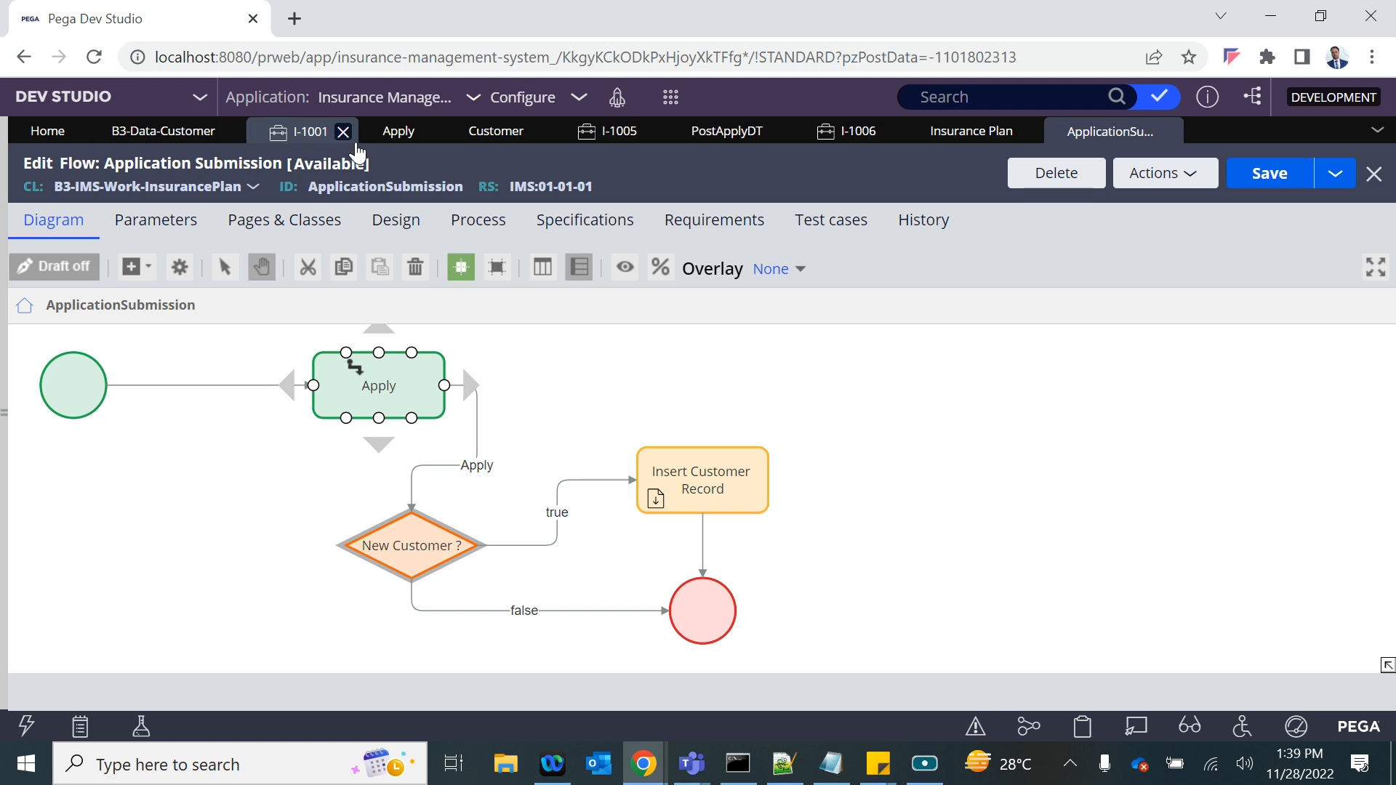
- Close all open work and rule items and create a new Insurance Plan case
{"action": "left_click", "coordinate": [1376, 132]}
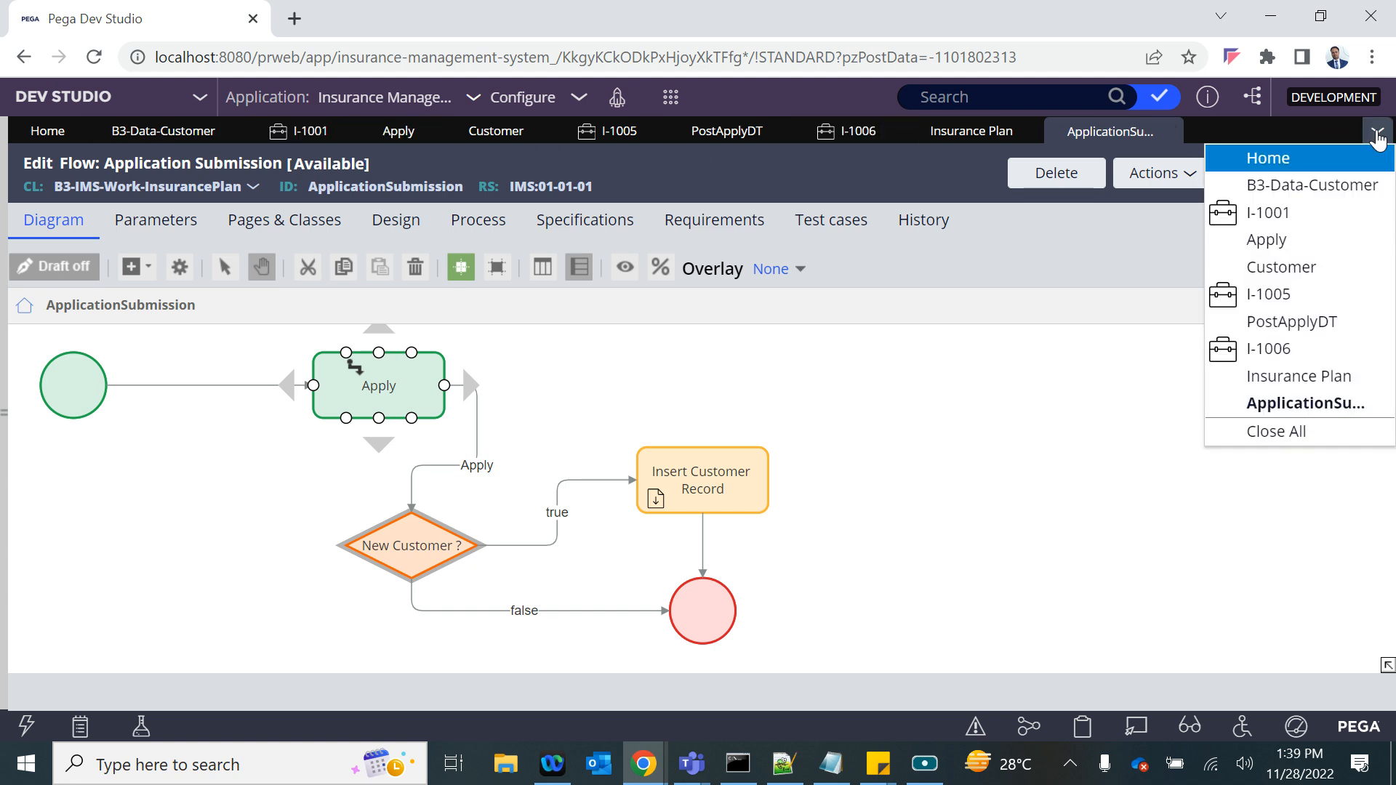
{"action": "left_click", "coordinate": [1248, 439]}
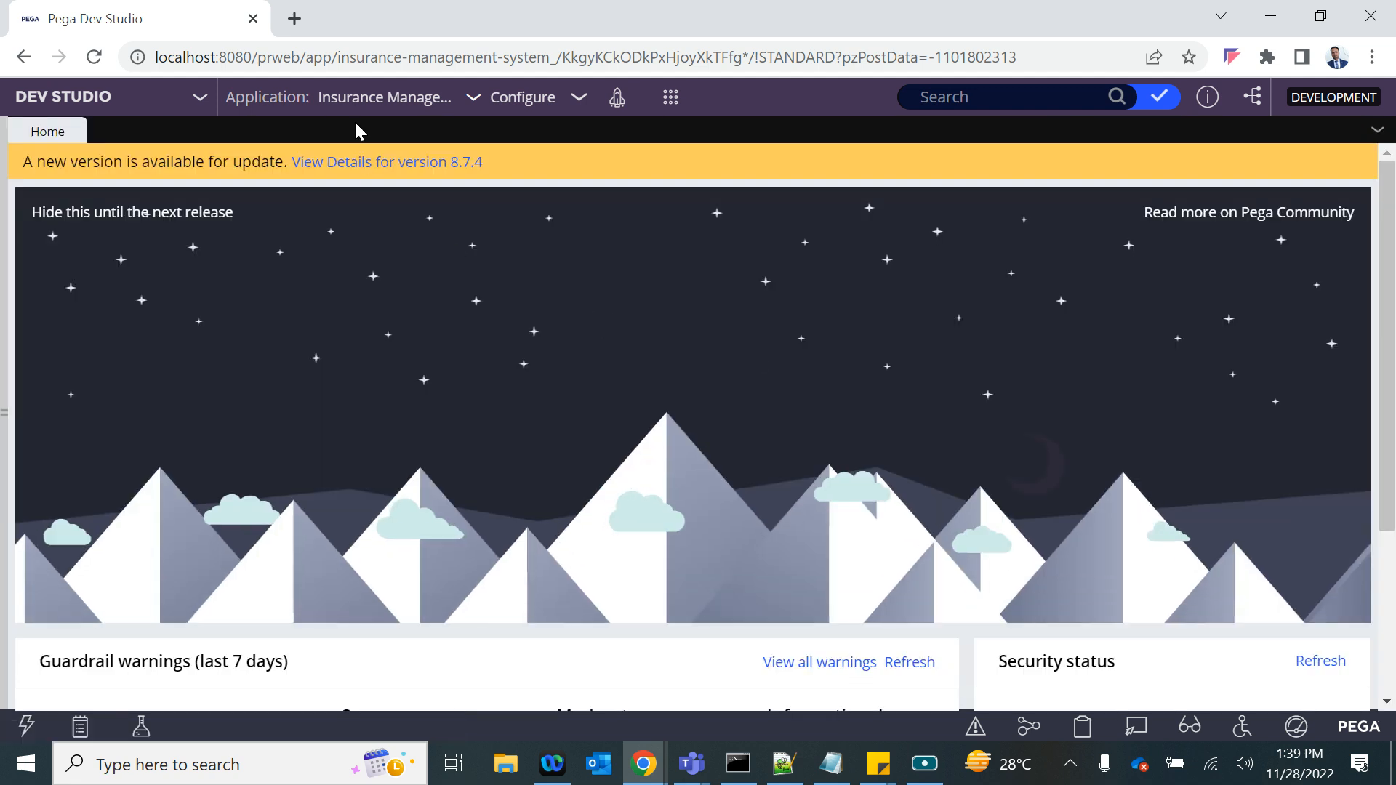
{"action": "left_click", "coordinate": [669, 100]}
{"action": "mouse_move", "coordinate": [673, 118]}
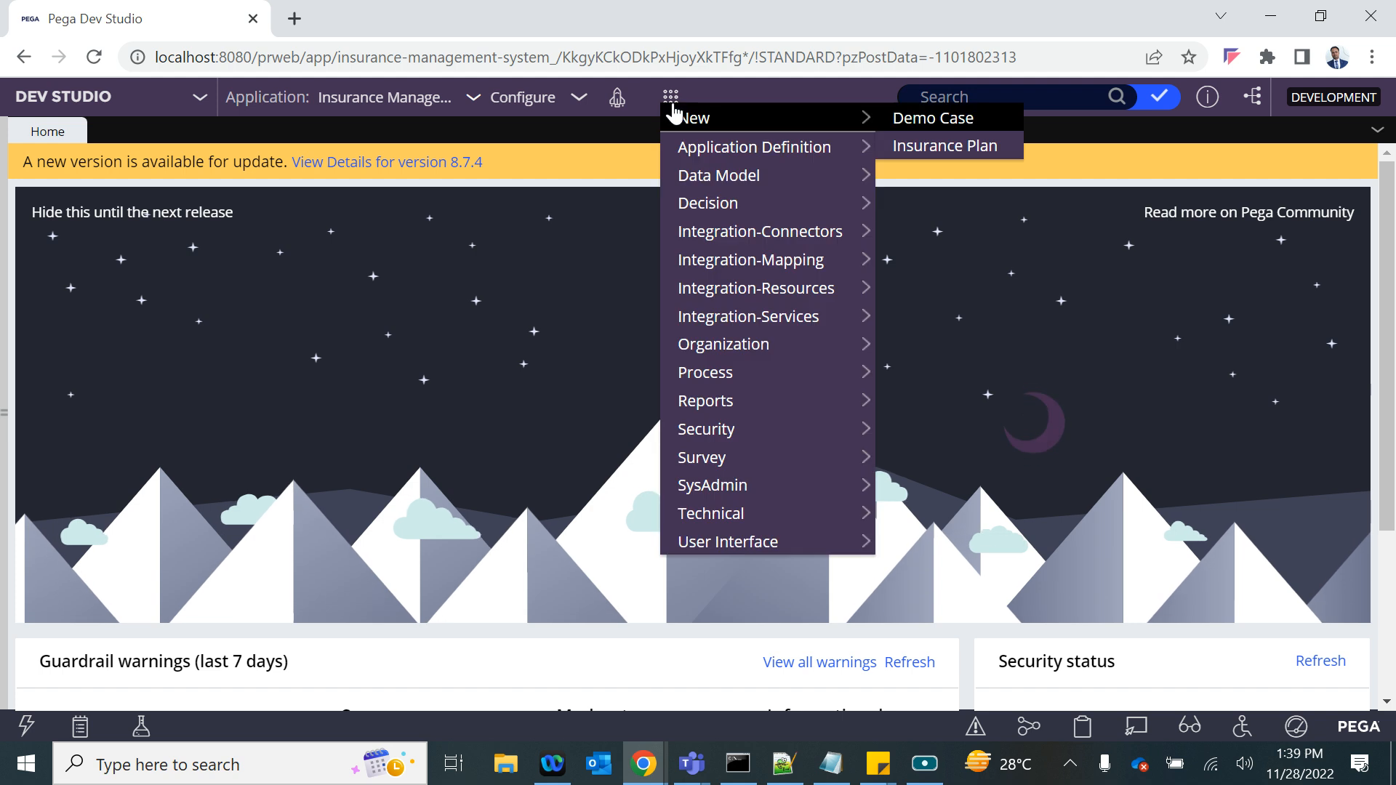
{"action": "left_click", "coordinate": [943, 148]}
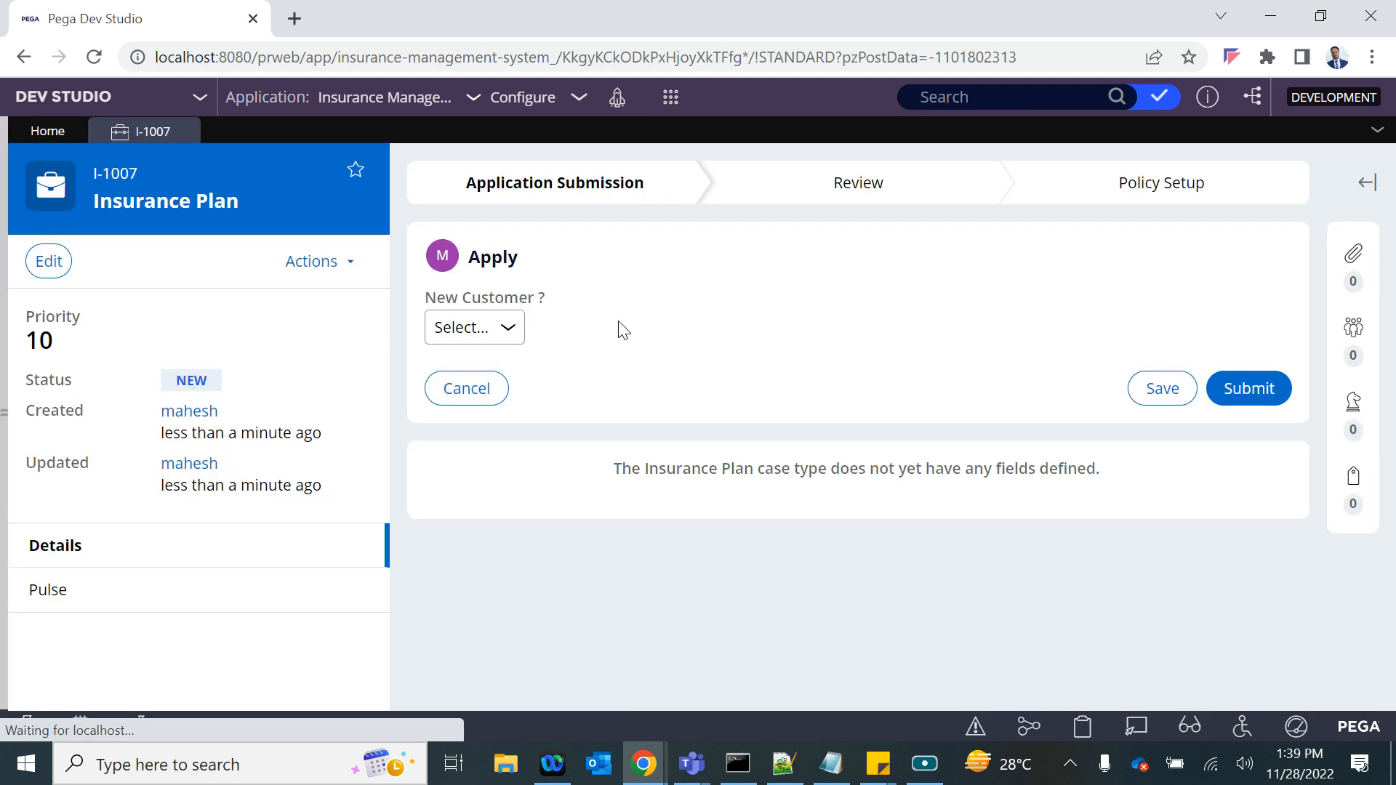
- Set New Customer ? to Yes and the title to Ms., and fill in the customer's first and last name
{"action": "left_click", "coordinate": [494, 328]}
{"action": "left_click", "coordinate": [447, 376]}
{"action": "left_click", "coordinate": [719, 399]}
{"action": "left_click", "coordinate": [725, 468]}
{"action": "left_click", "coordinate": [745, 467]}
{"action": "type", "text": "Radhika"}
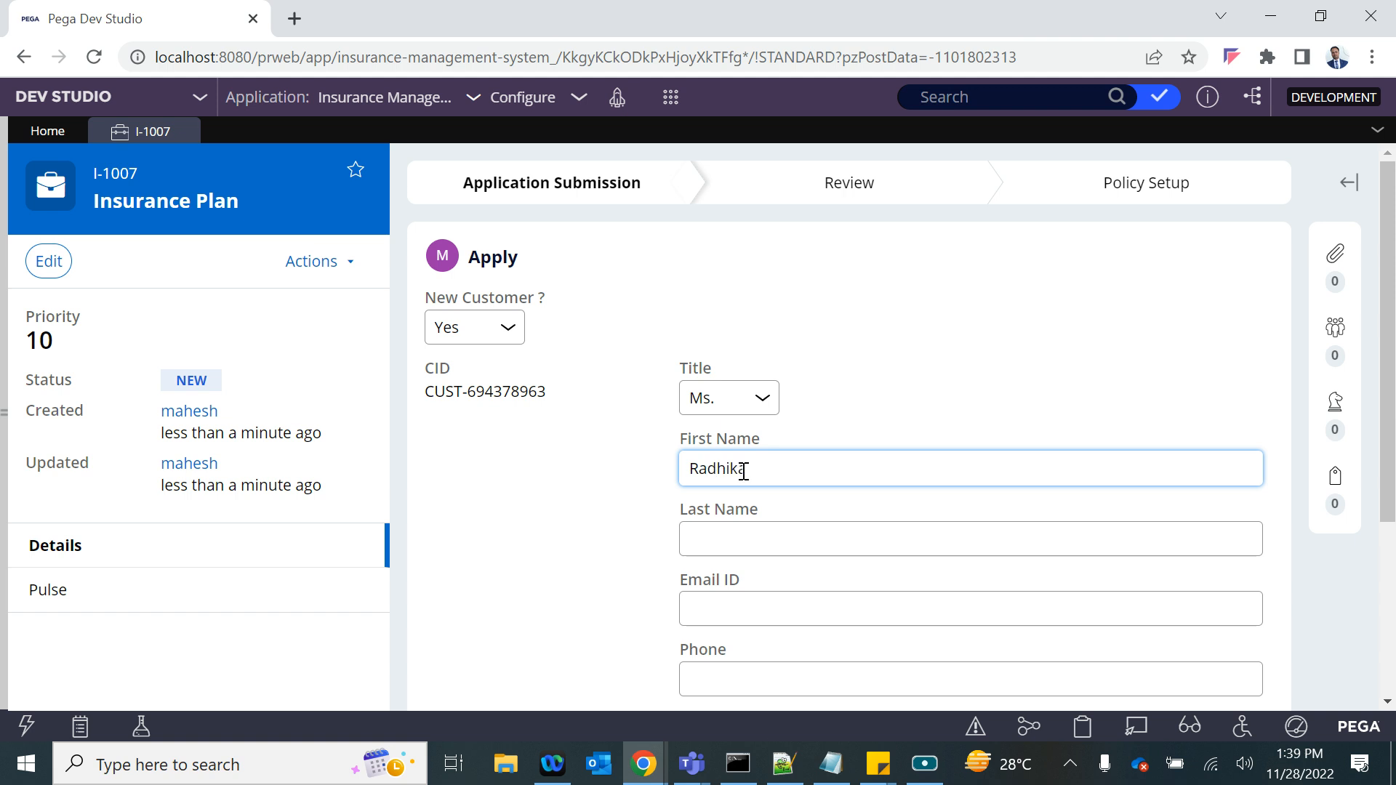
{"action": "left_click", "coordinate": [768, 538]}
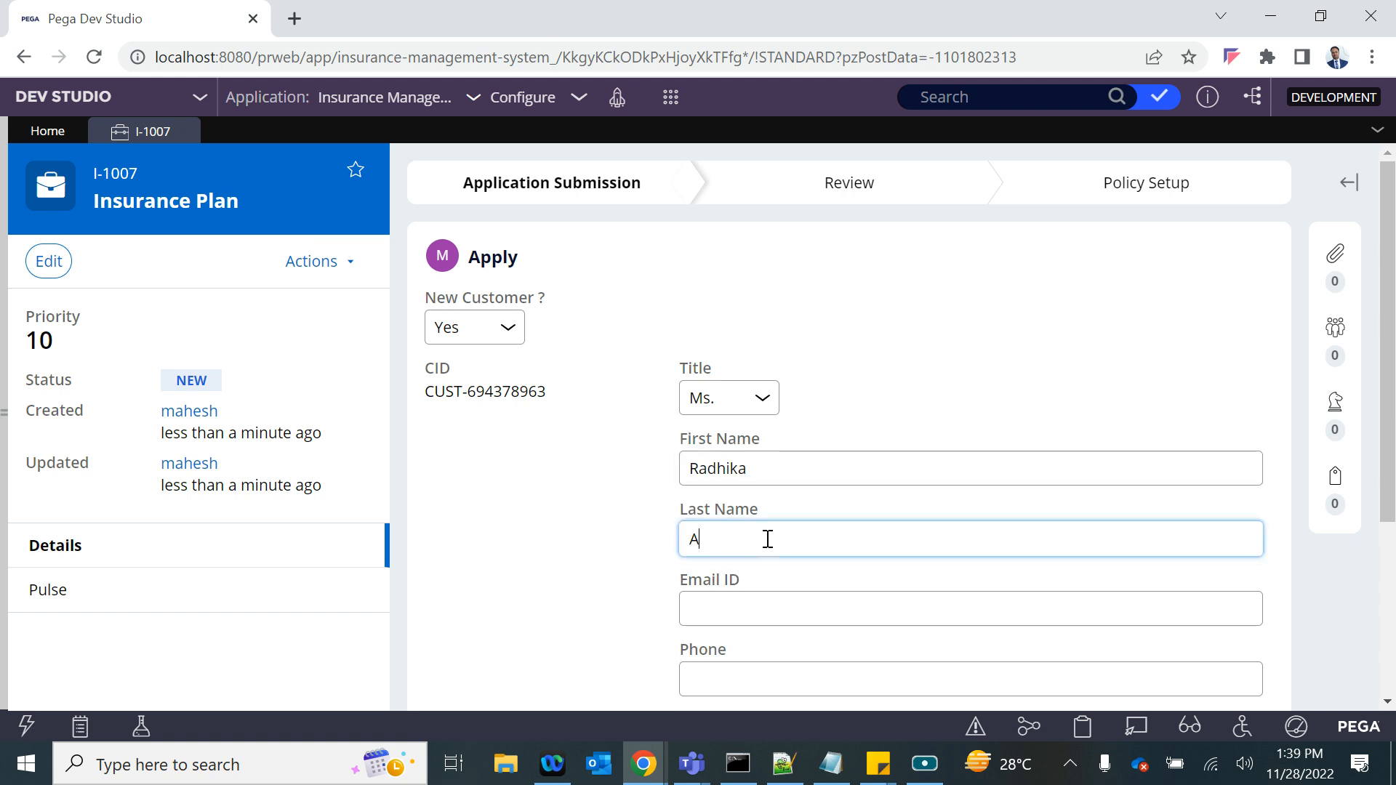
- Fill in the customer's email, phone and date of birth, and submit the Apply form
{"action": "scroll", "coordinate": [767, 538], "scroll_direction": "down", "scroll_amount": 2}
{"action": "left_click", "coordinate": [727, 441]}
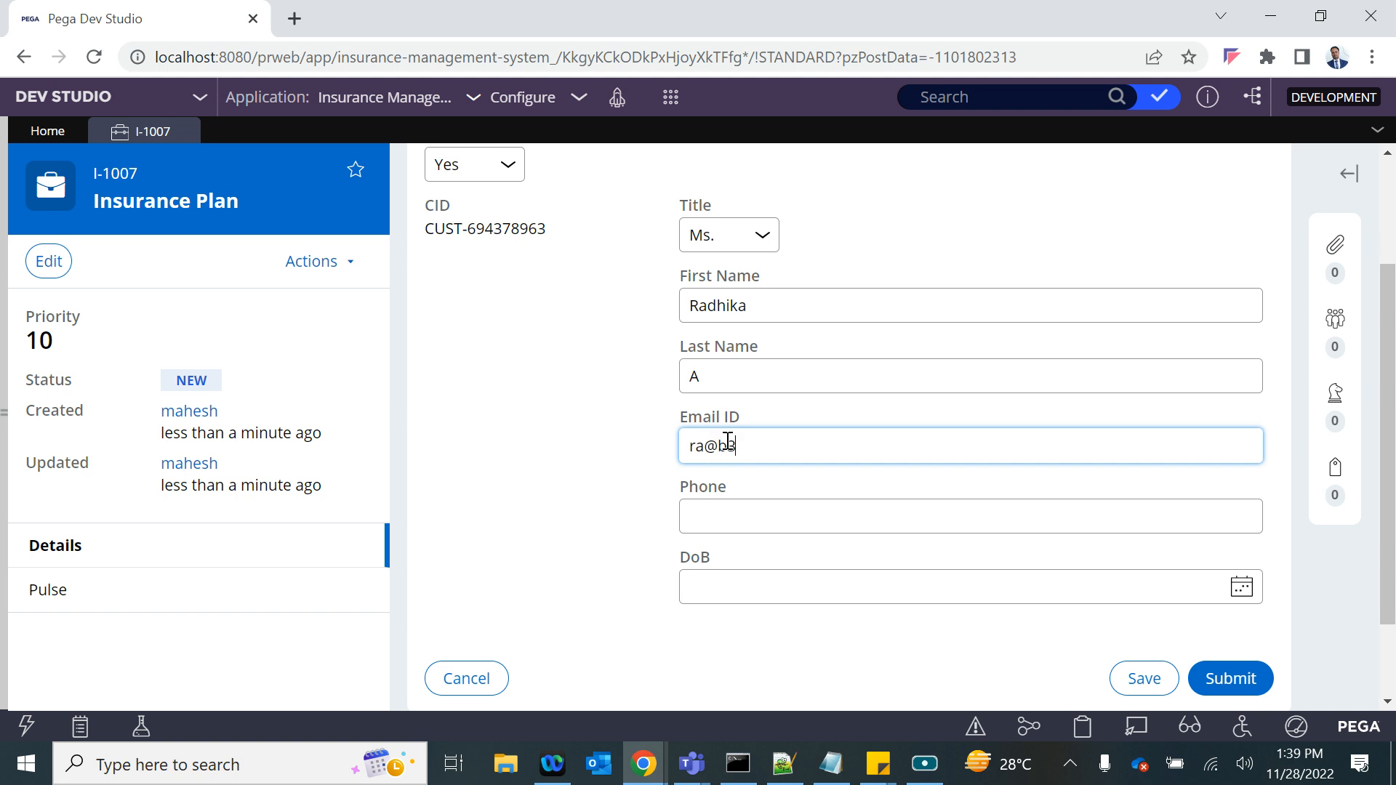
{"action": "left_click", "coordinate": [703, 507]}
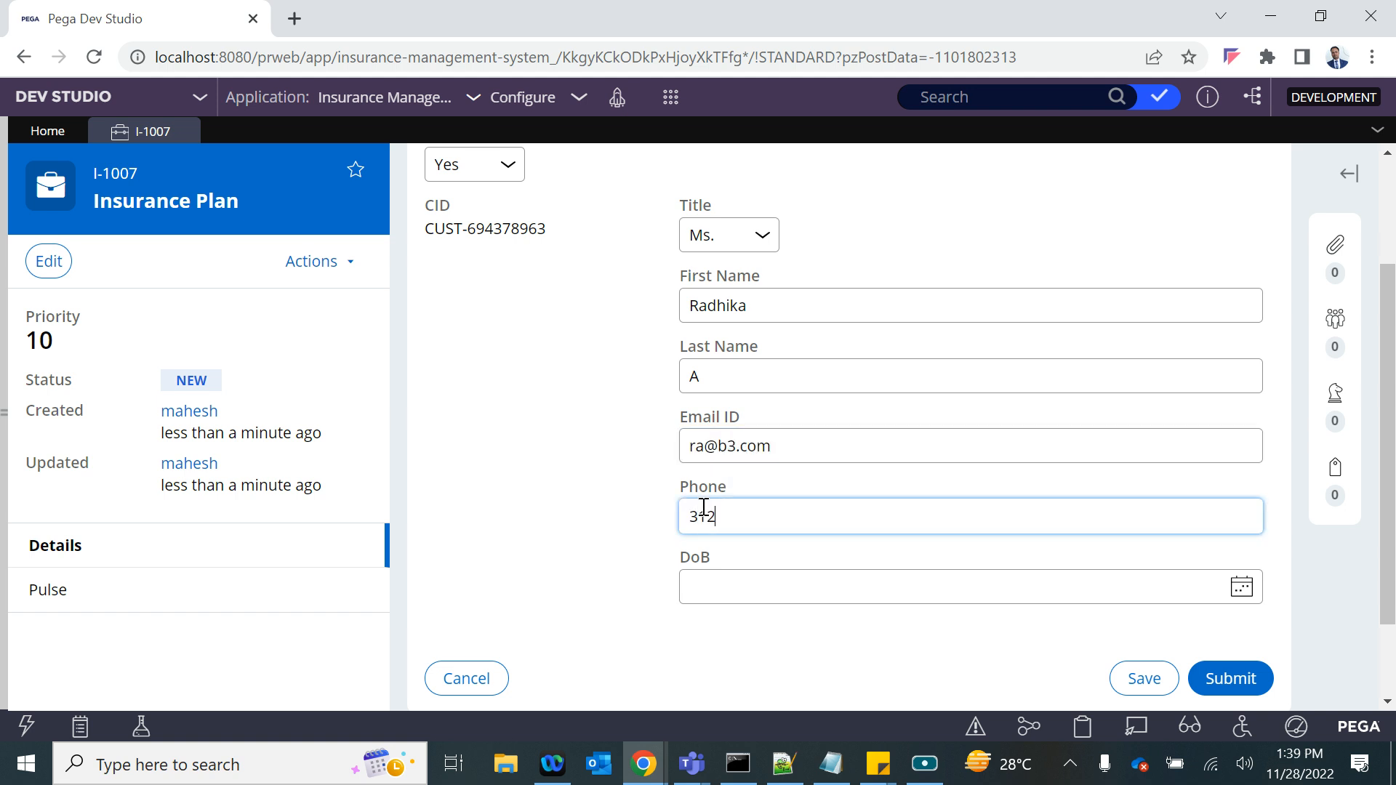
{"action": "left_click", "coordinate": [1243, 593]}
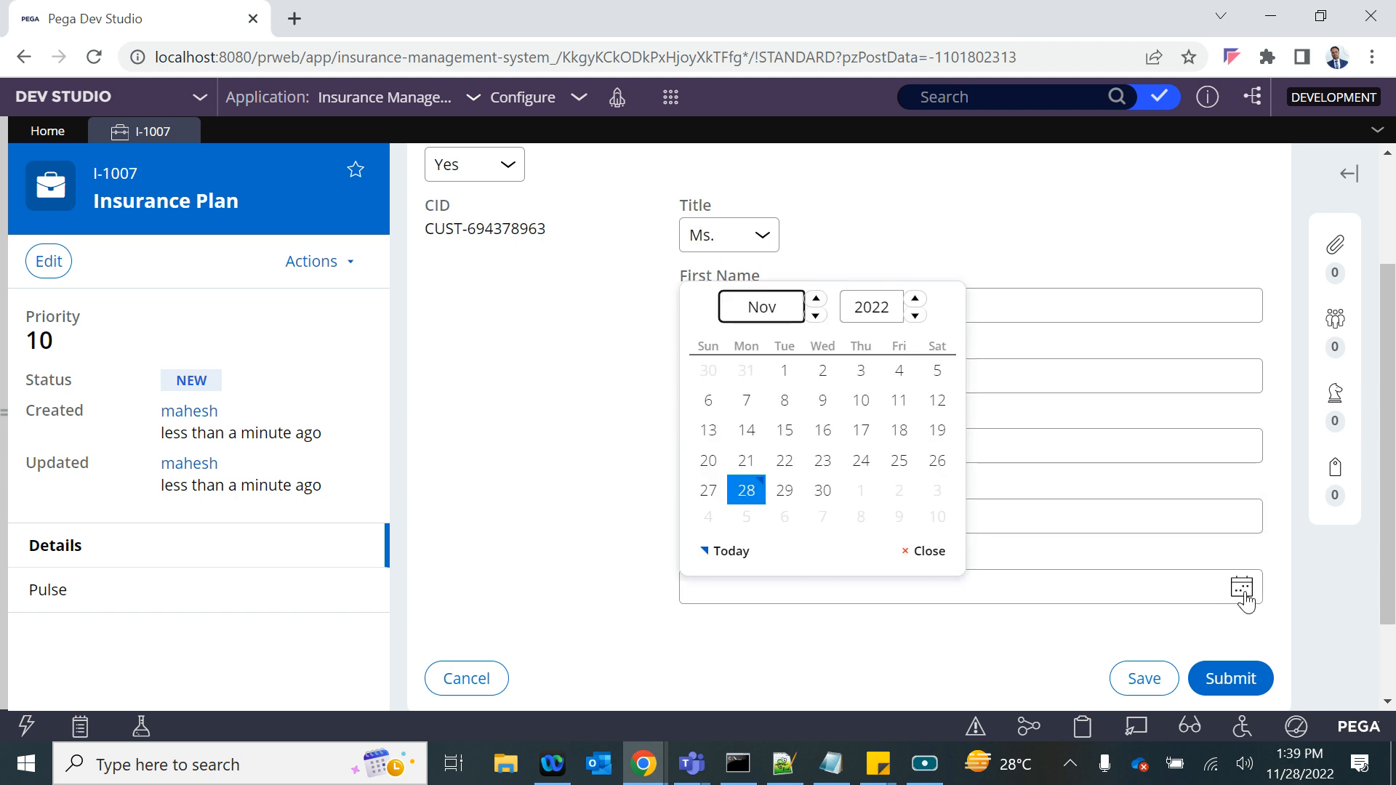
{"action": "left_click", "coordinate": [784, 430]}
{"action": "scroll", "coordinate": [937, 509], "scroll_direction": "down", "scroll_amount": 2}
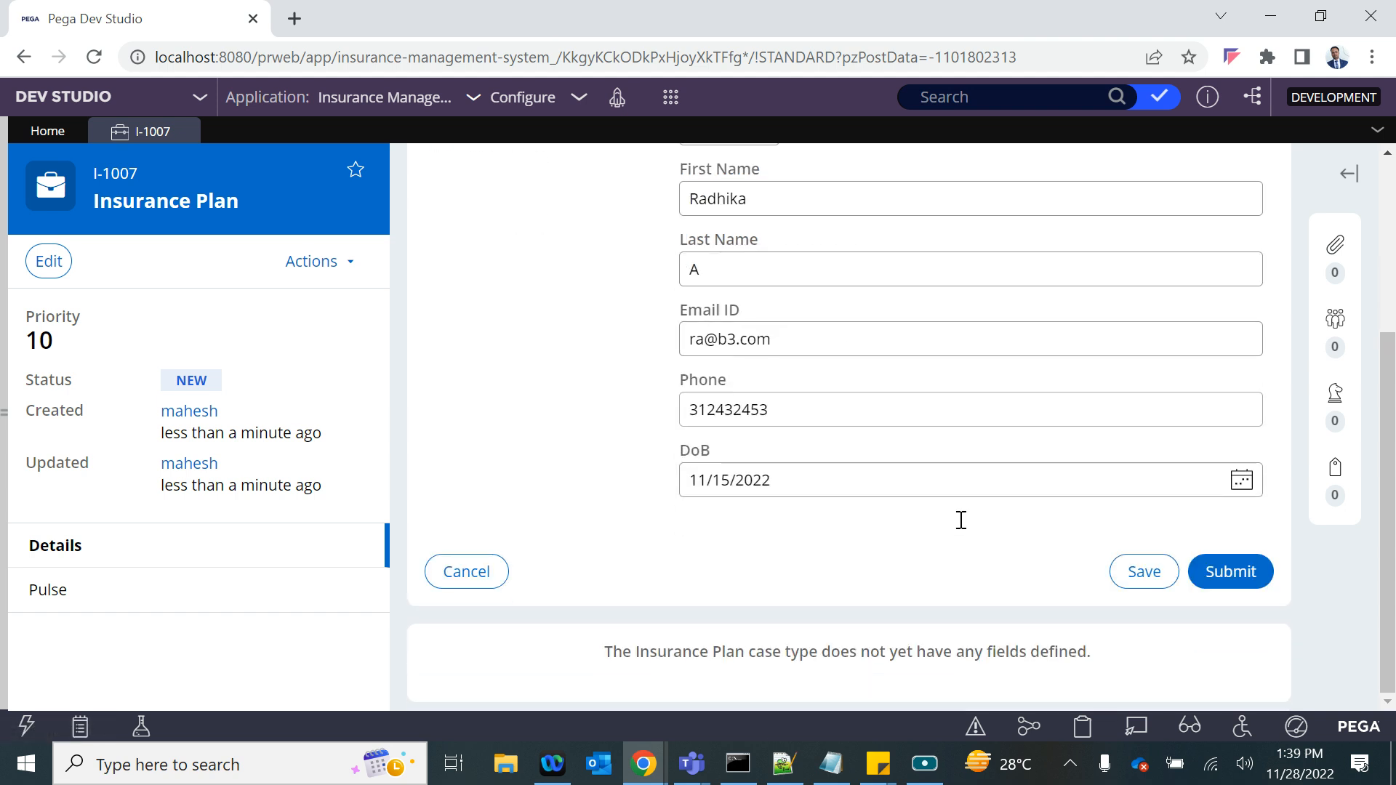
{"action": "scroll", "coordinate": [785, 395], "scroll_direction": "up", "scroll_amount": 4}
{"action": "scroll", "coordinate": [785, 396], "scroll_direction": "down", "scroll_amount": 4}
{"action": "left_click", "coordinate": [1238, 574]}
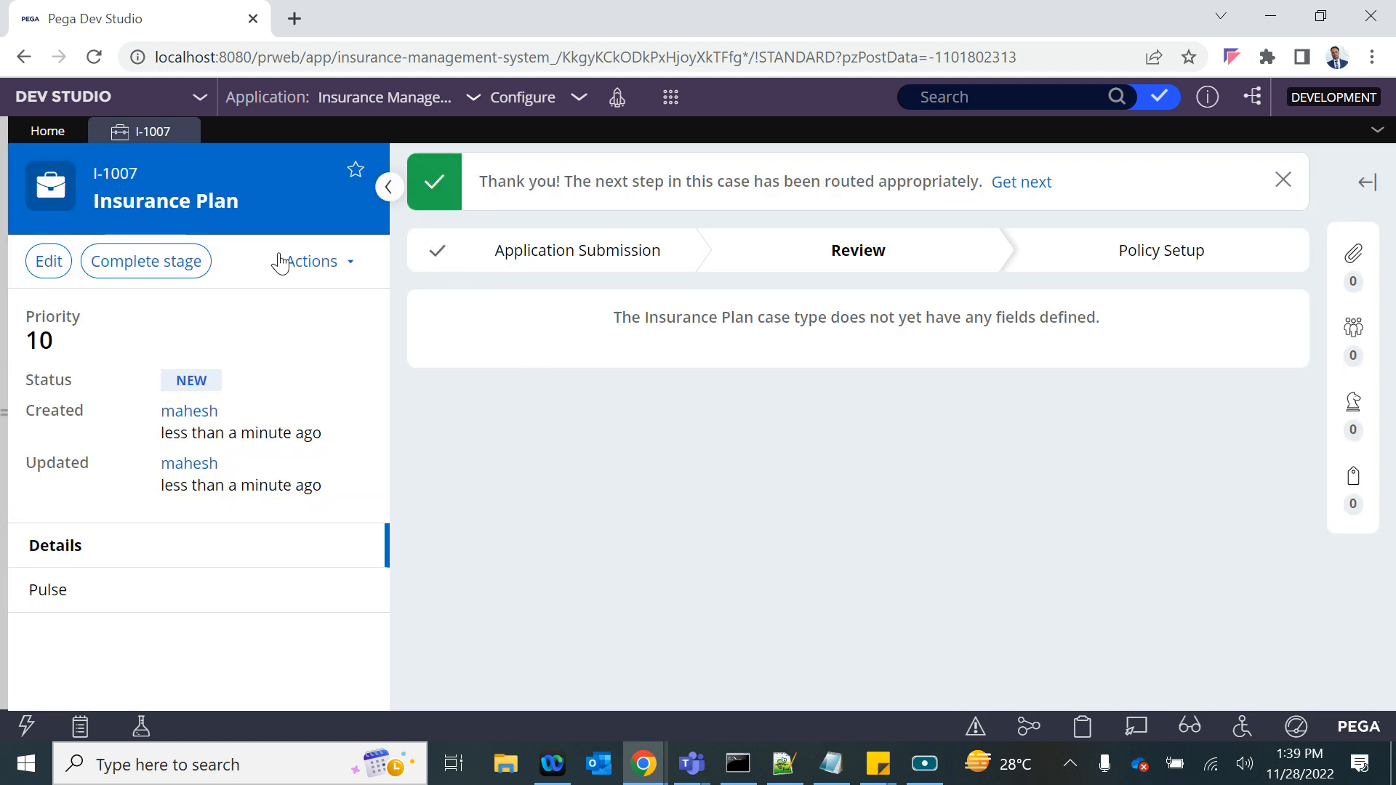
- Examine the D_NewCustomer data page and the pyWorkPage Customer page in the case's clipboard, and close the viewer
{"action": "left_click", "coordinate": [1079, 729]}
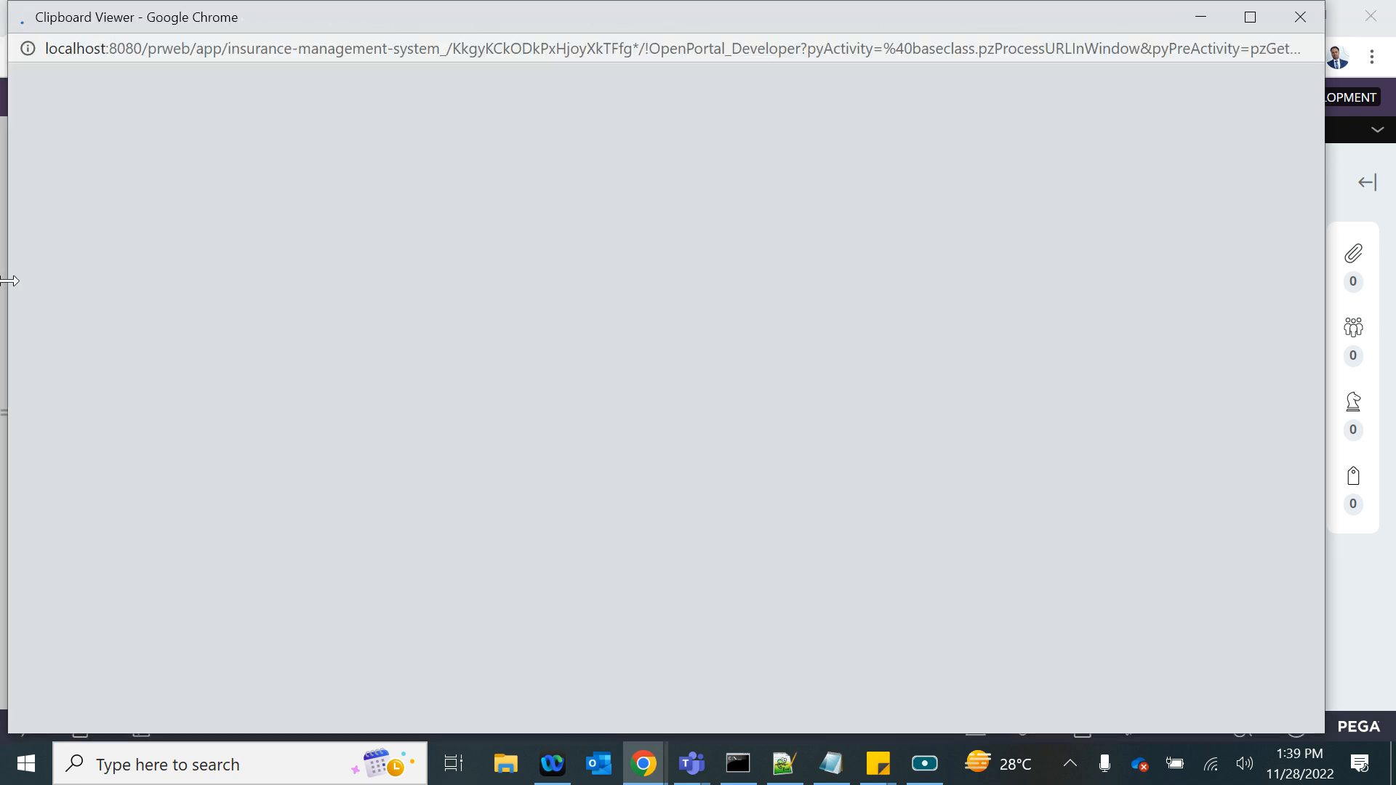
{"action": "left_click", "coordinate": [125, 298]}
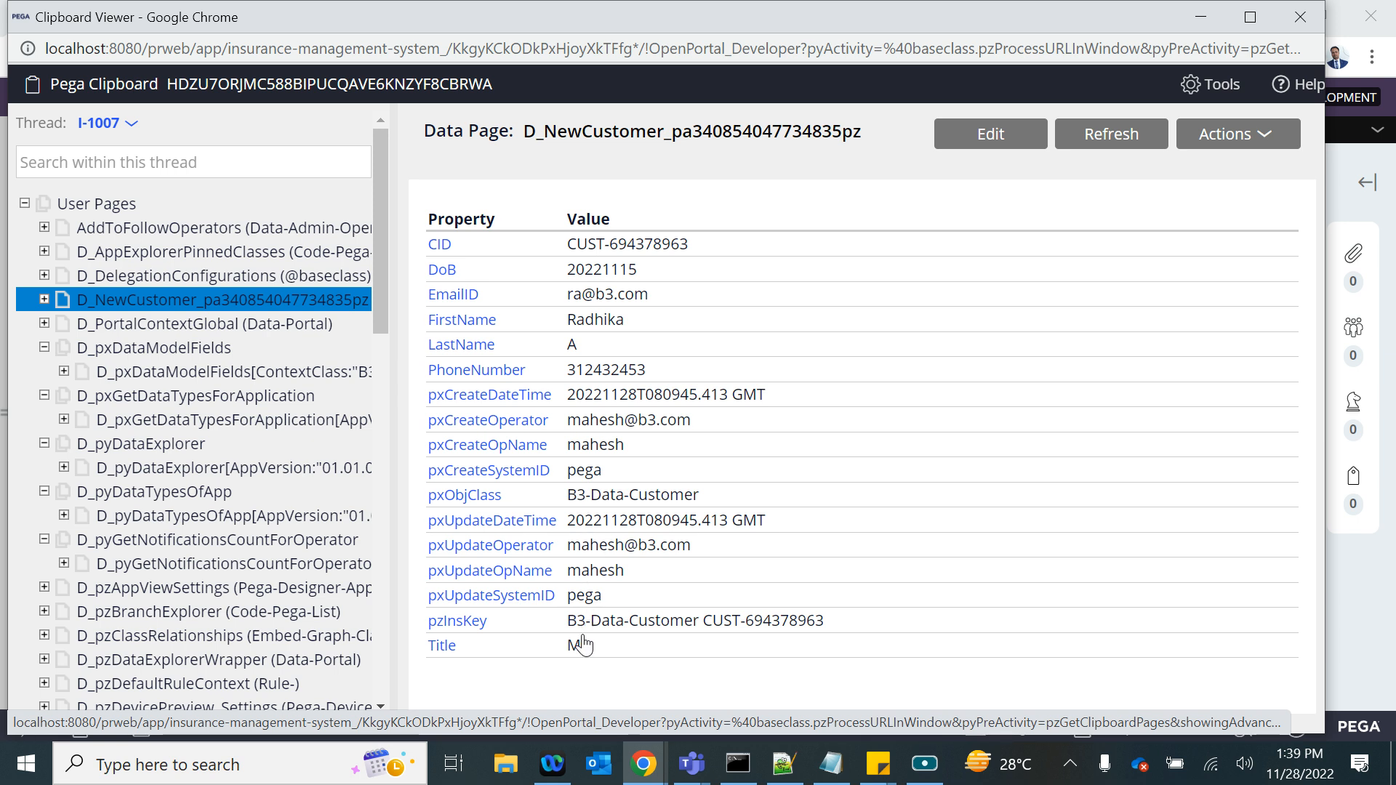
{"action": "scroll", "coordinate": [56, 509], "scroll_direction": "down", "scroll_amount": 15}
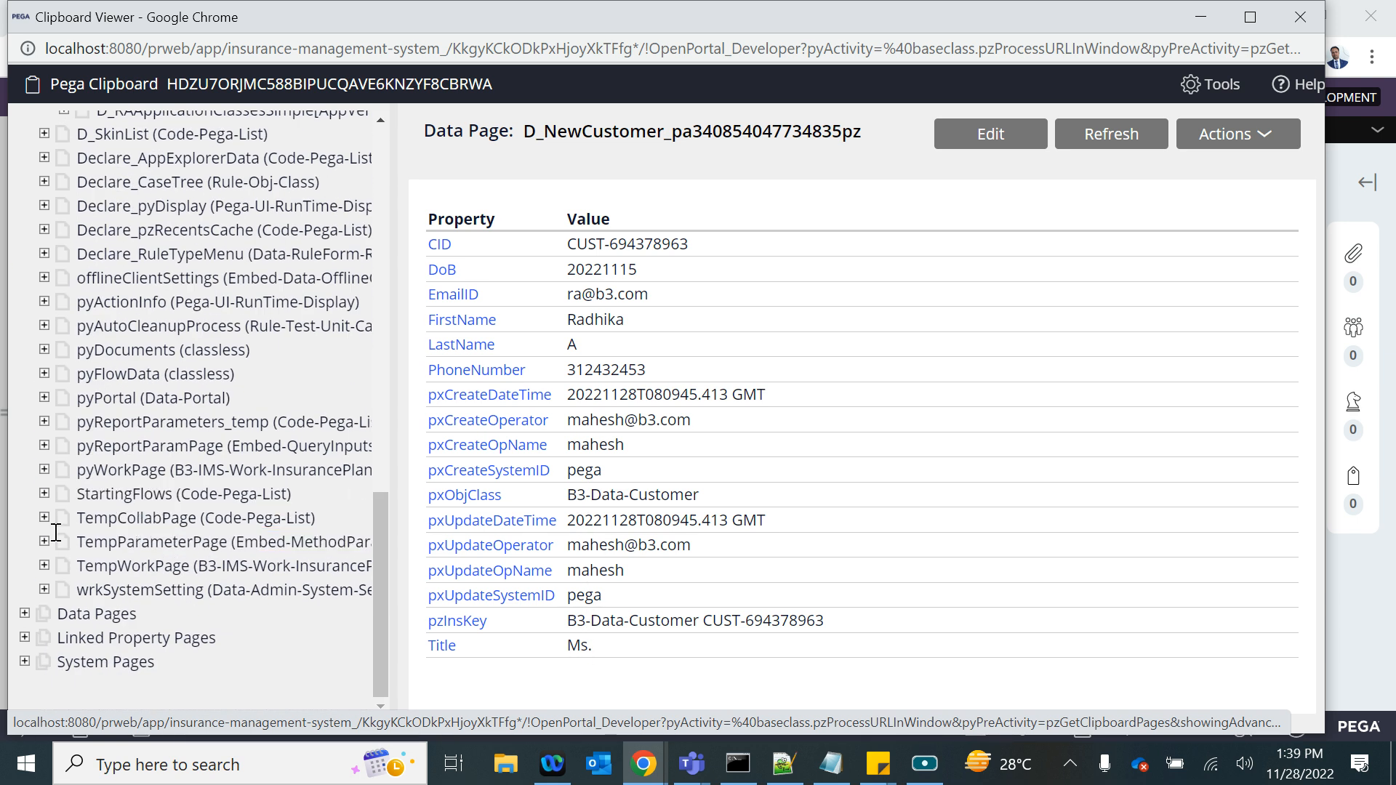
{"action": "left_click", "coordinate": [37, 470]}
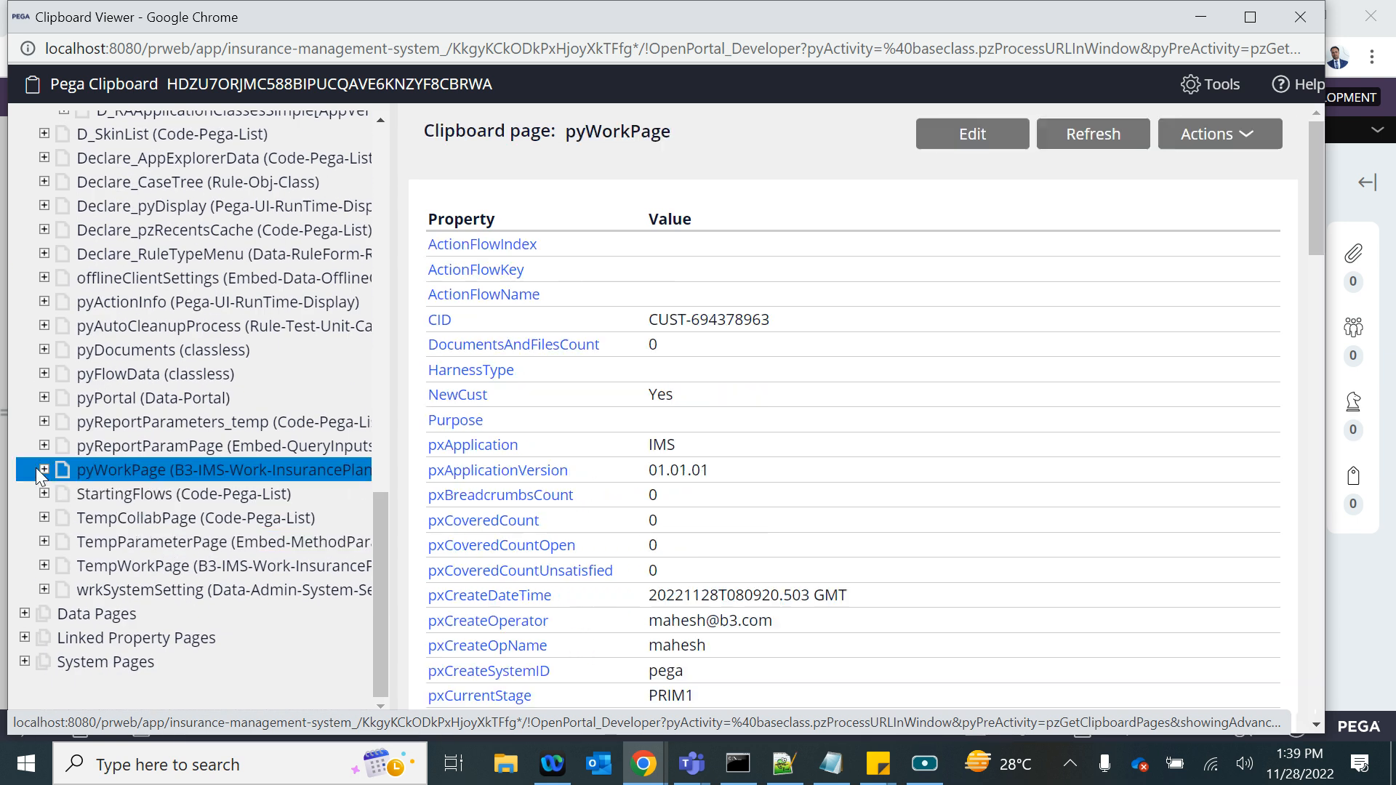
{"action": "left_click", "coordinate": [44, 470]}
{"action": "left_click", "coordinate": [203, 494]}
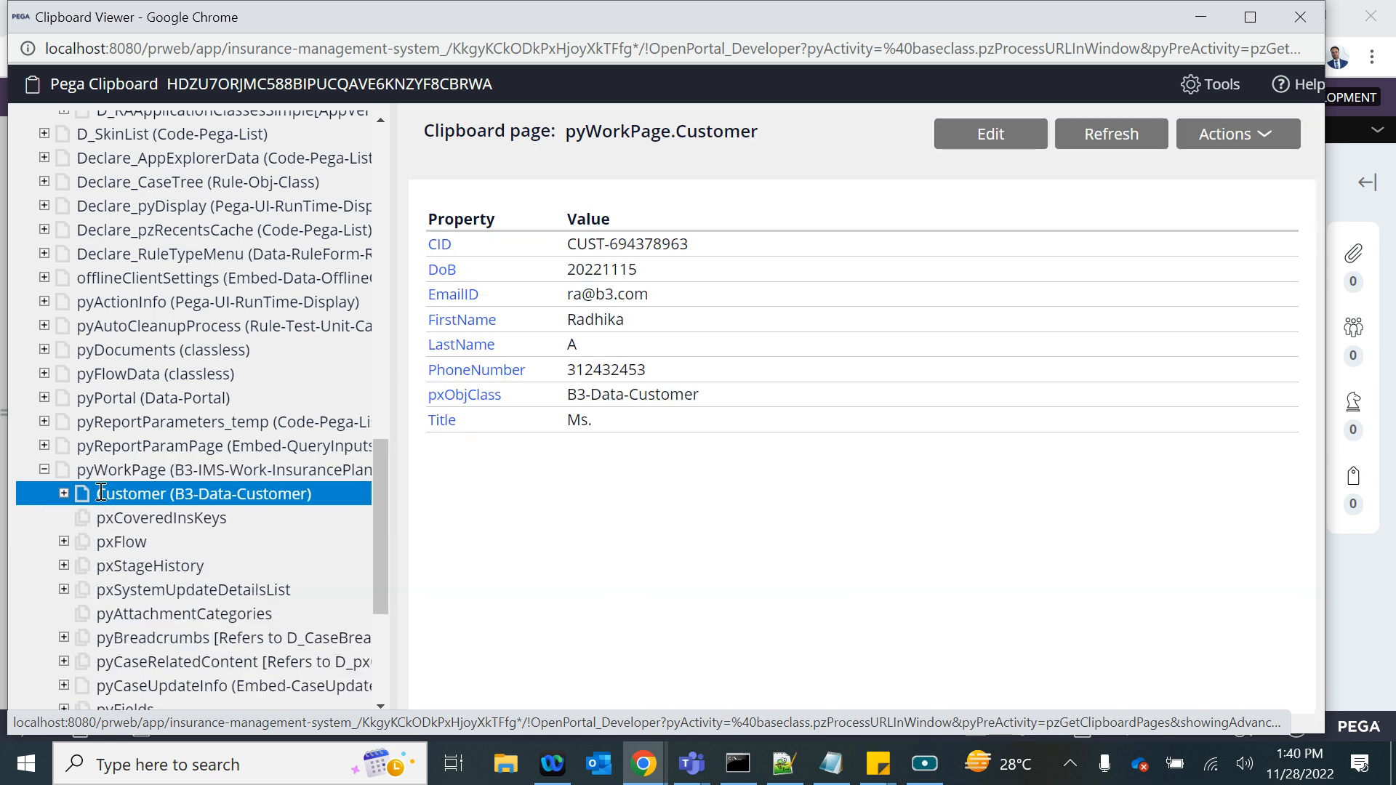
{"action": "left_click", "coordinate": [1300, 17]}
- Open the Customer data type's records to check for the new customer's entry
{"action": "left_click", "coordinate": [3, 412]}
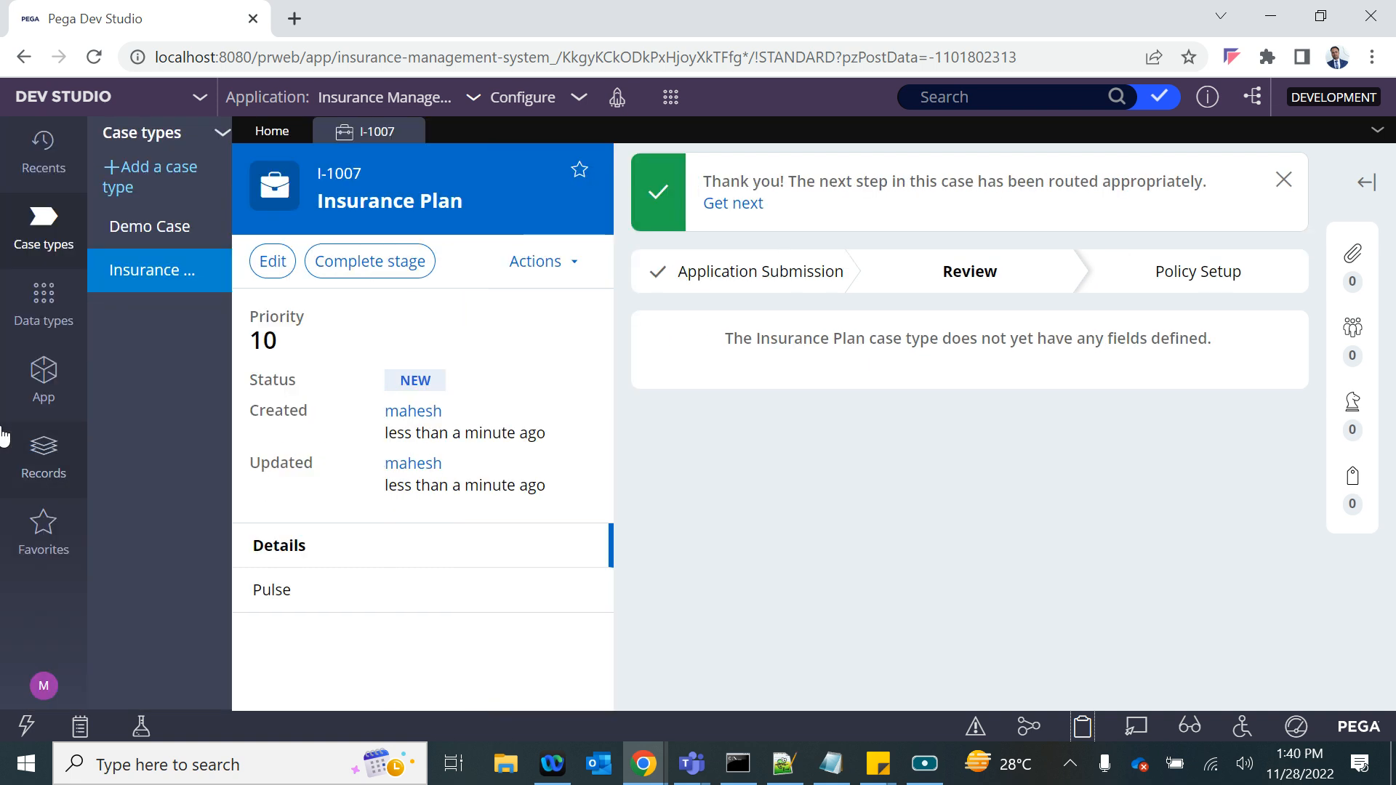
{"action": "left_click", "coordinate": [44, 305]}
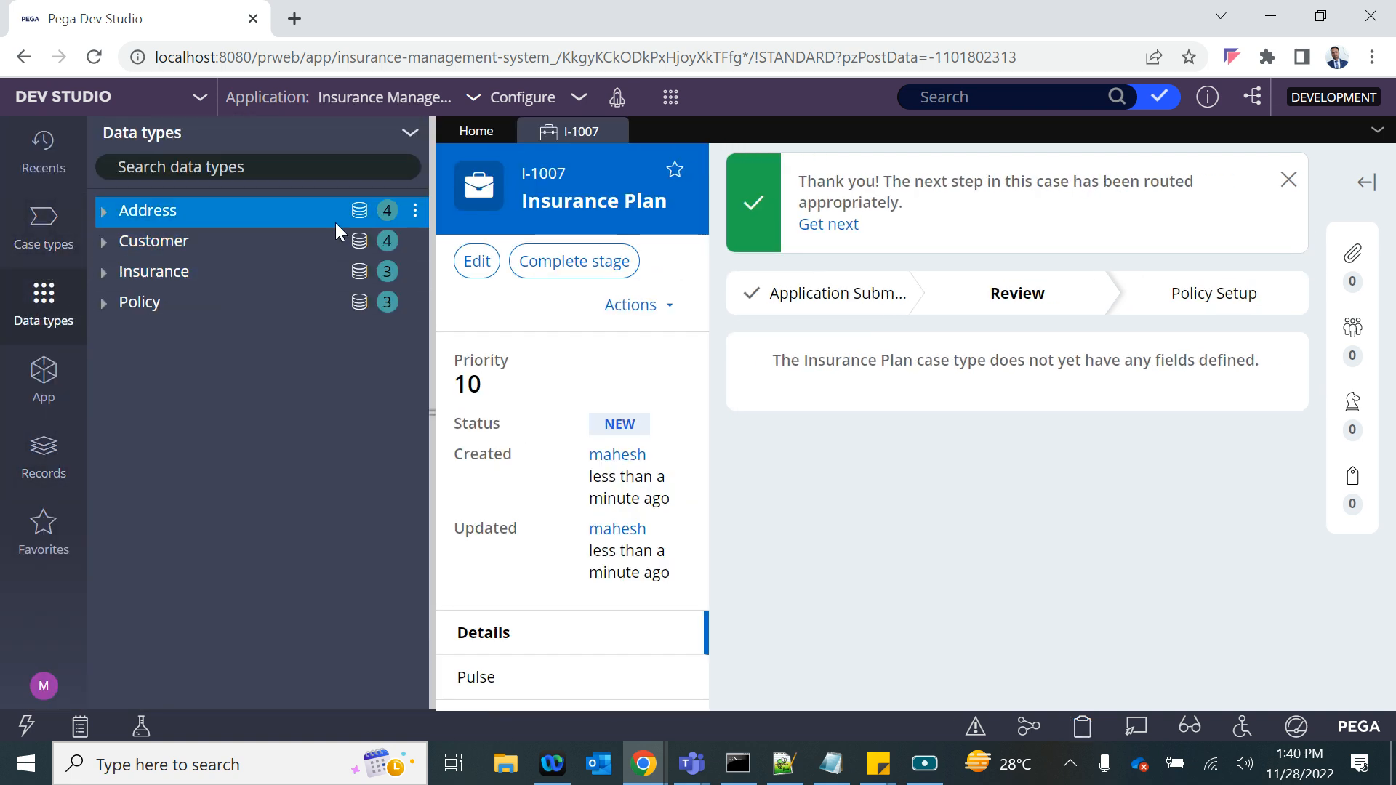
{"action": "left_click", "coordinate": [359, 243]}
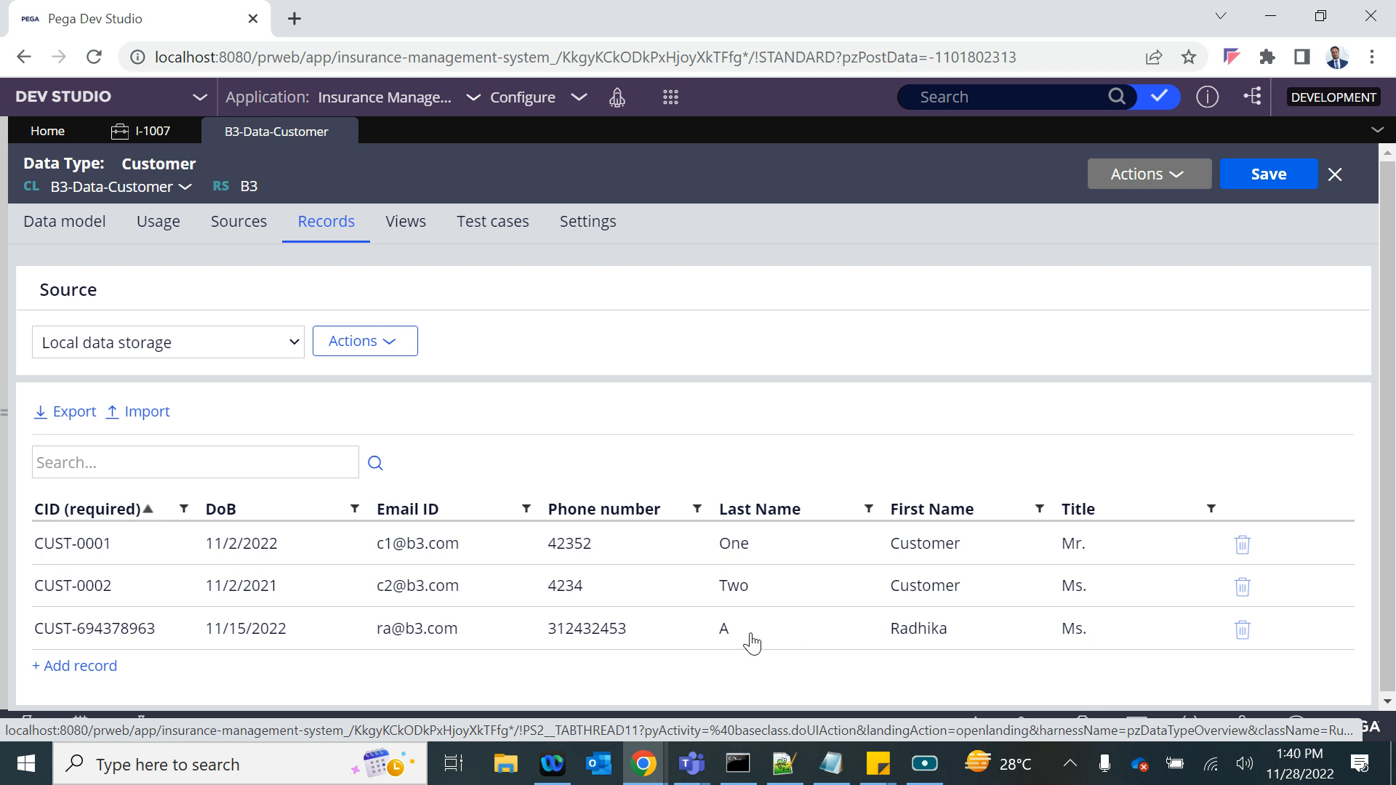
- Create another Insurance Plan case
{"action": "left_click", "coordinate": [671, 96]}
{"action": "mouse_move", "coordinate": [858, 118]}
{"action": "left_click", "coordinate": [921, 148]}
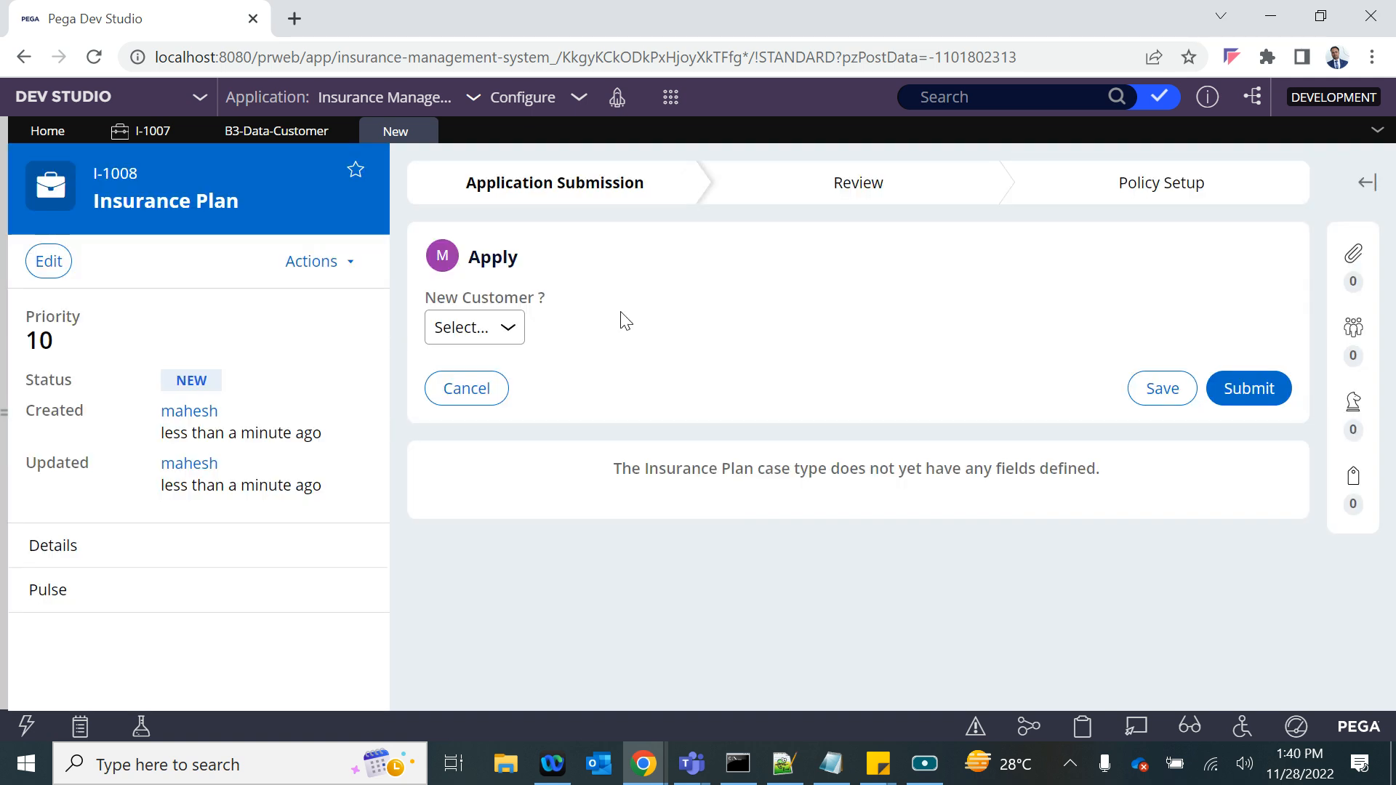
- Set New Customer ? to No on the Apply form, enter an existing customer's CID, and submit the form
{"action": "left_click", "coordinate": [491, 327]}
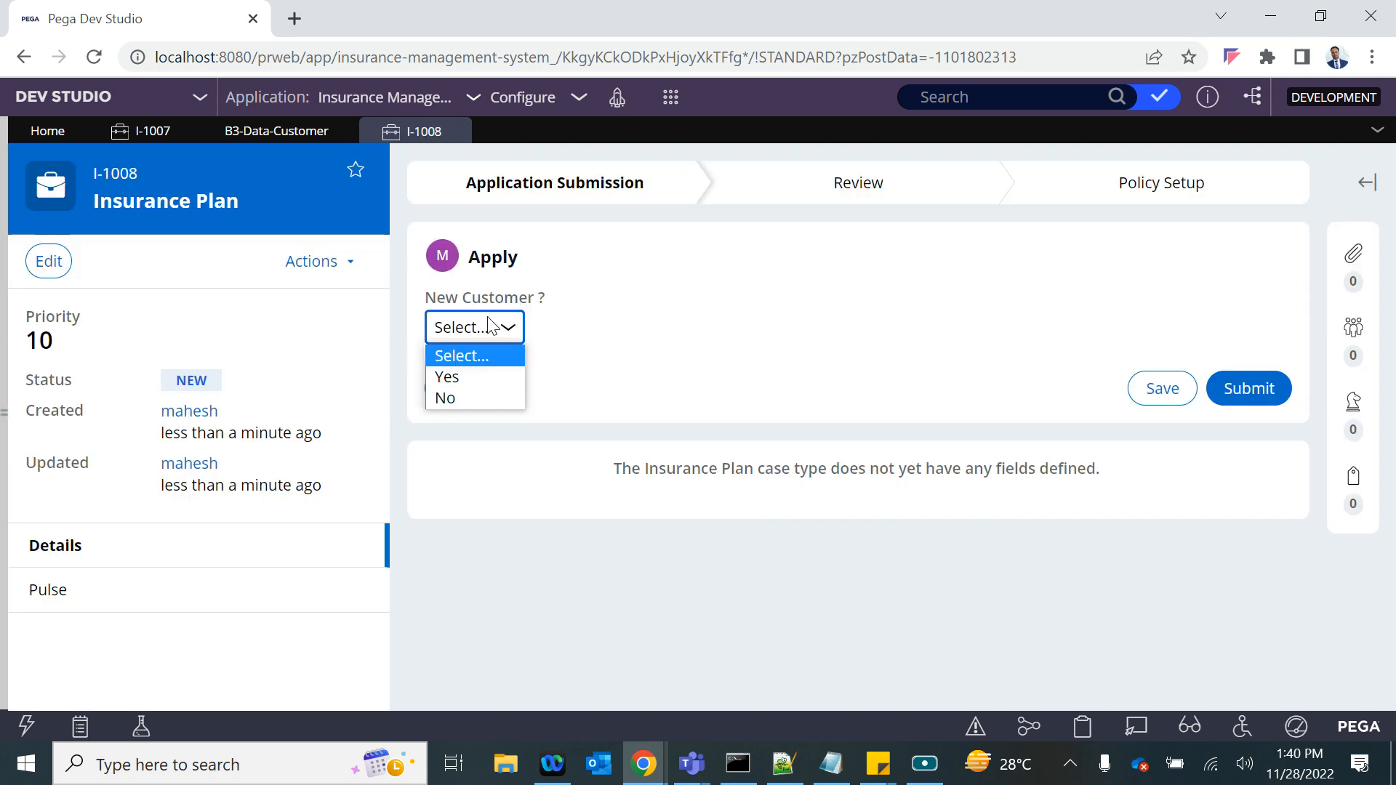
{"action": "left_click", "coordinate": [445, 397]}
{"action": "left_click", "coordinate": [523, 386]}
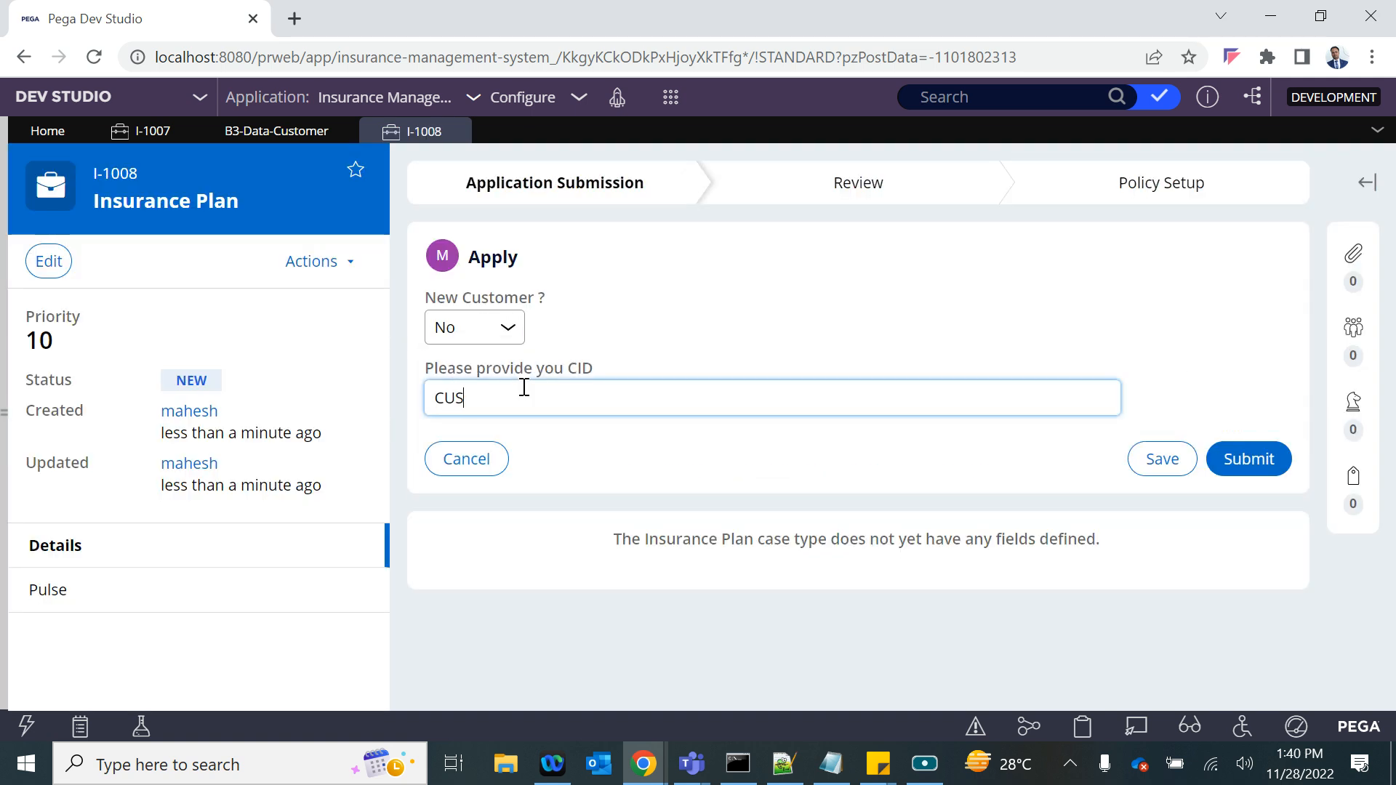
{"action": "type", "text": "CUST-0001"}
{"action": "left_click", "coordinate": [748, 306]}
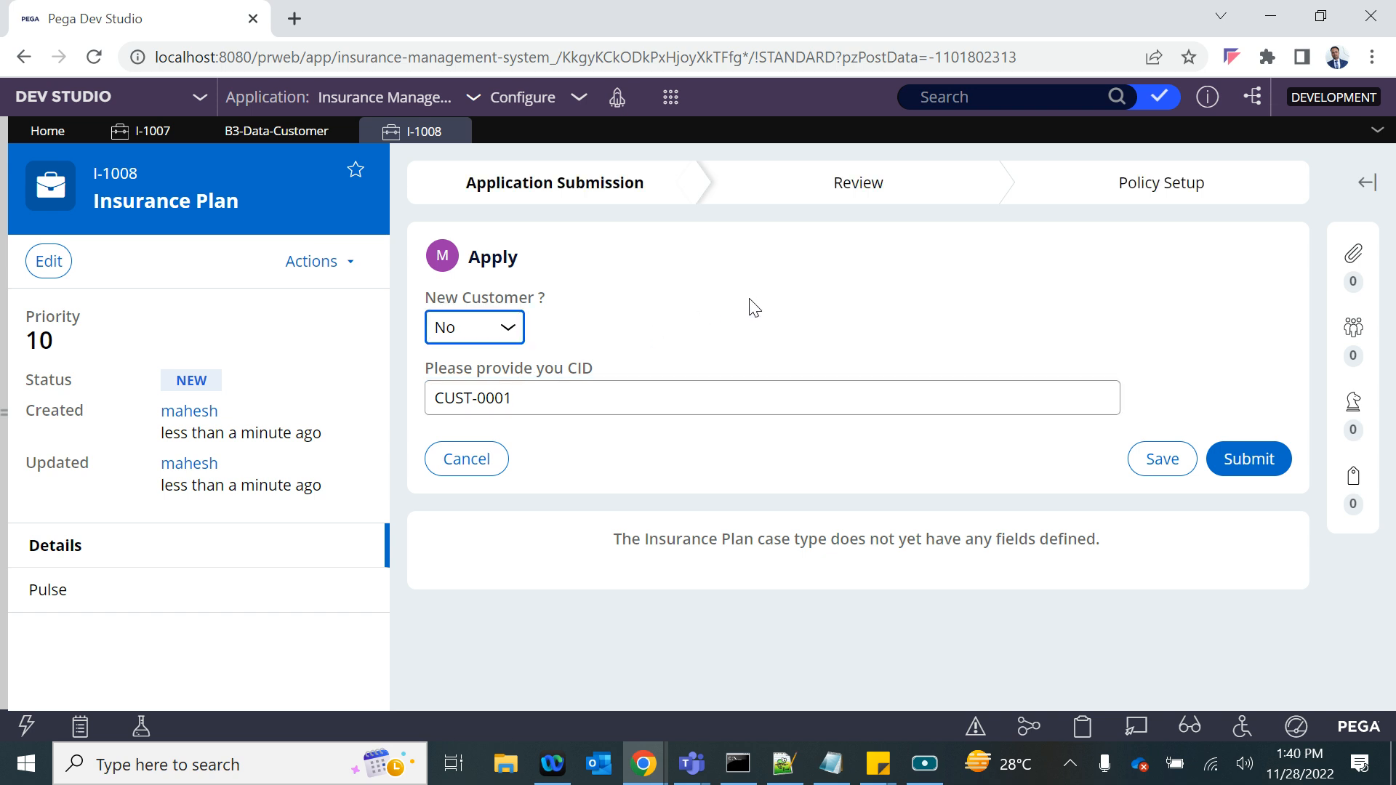
{"action": "scroll", "coordinate": [654, 621], "scroll_direction": "down", "scroll_amount": 3}
{"action": "left_click", "coordinate": [1230, 620]}
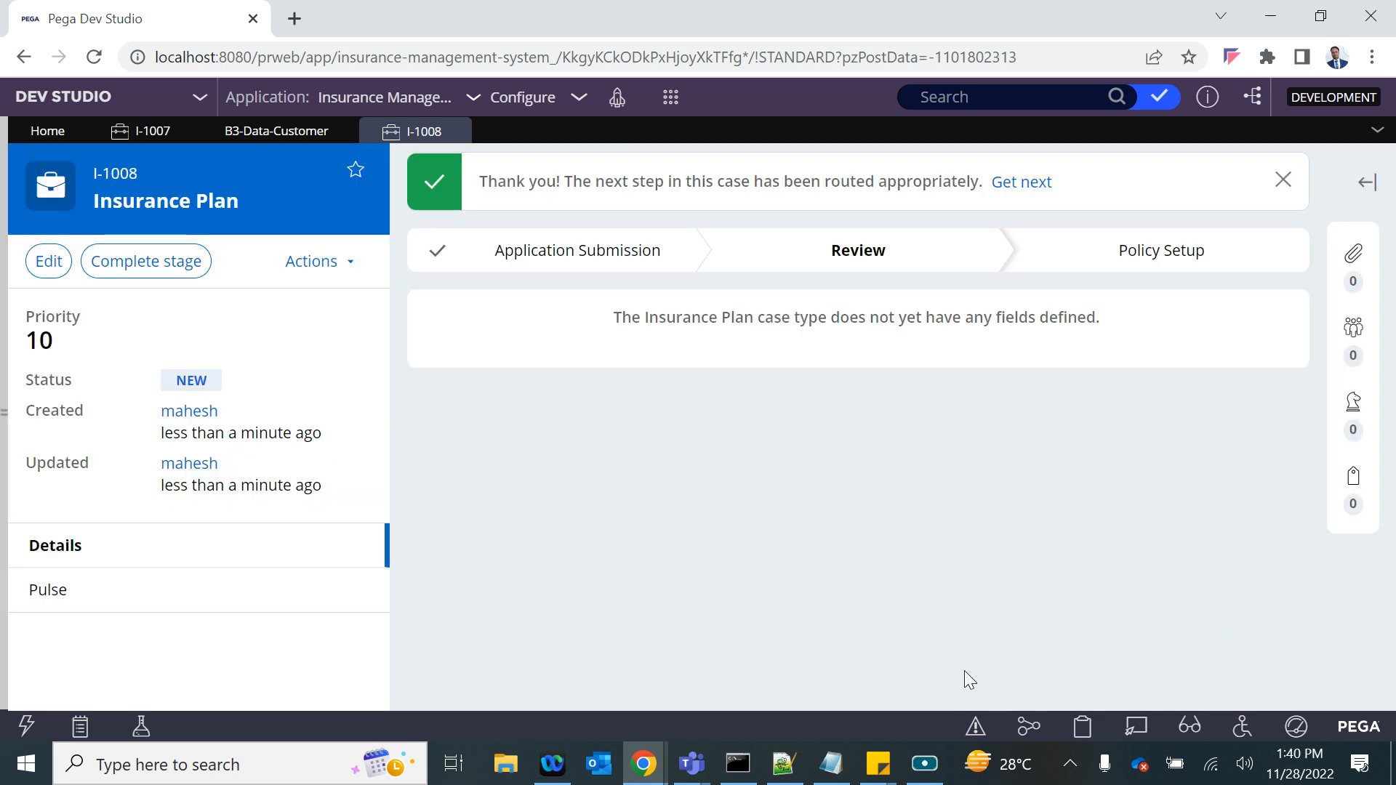
- Open the clipboard viewer for the submitted Insurance Plan case's thread
{"action": "left_click", "coordinate": [1083, 727]}
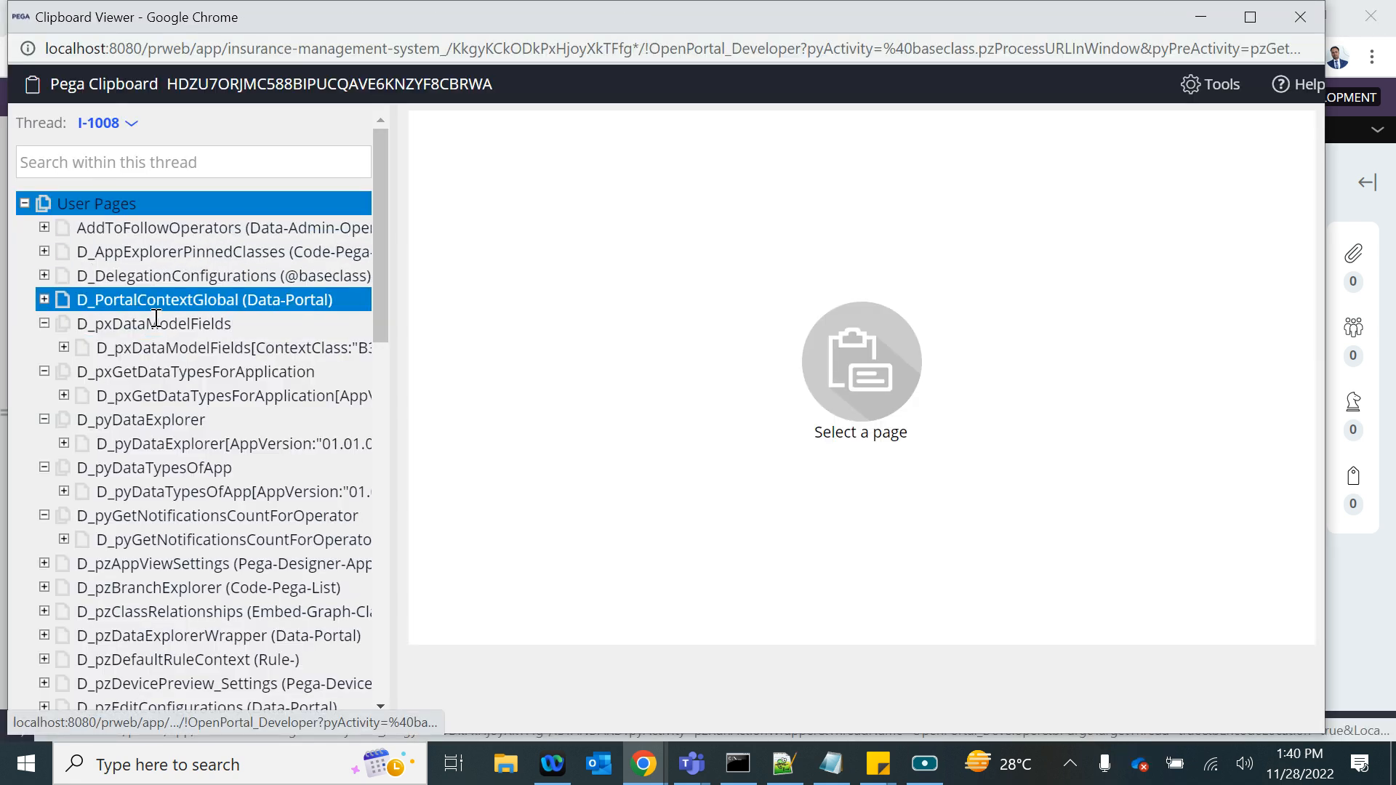
{"action": "key", "text": "alt+Tab"}
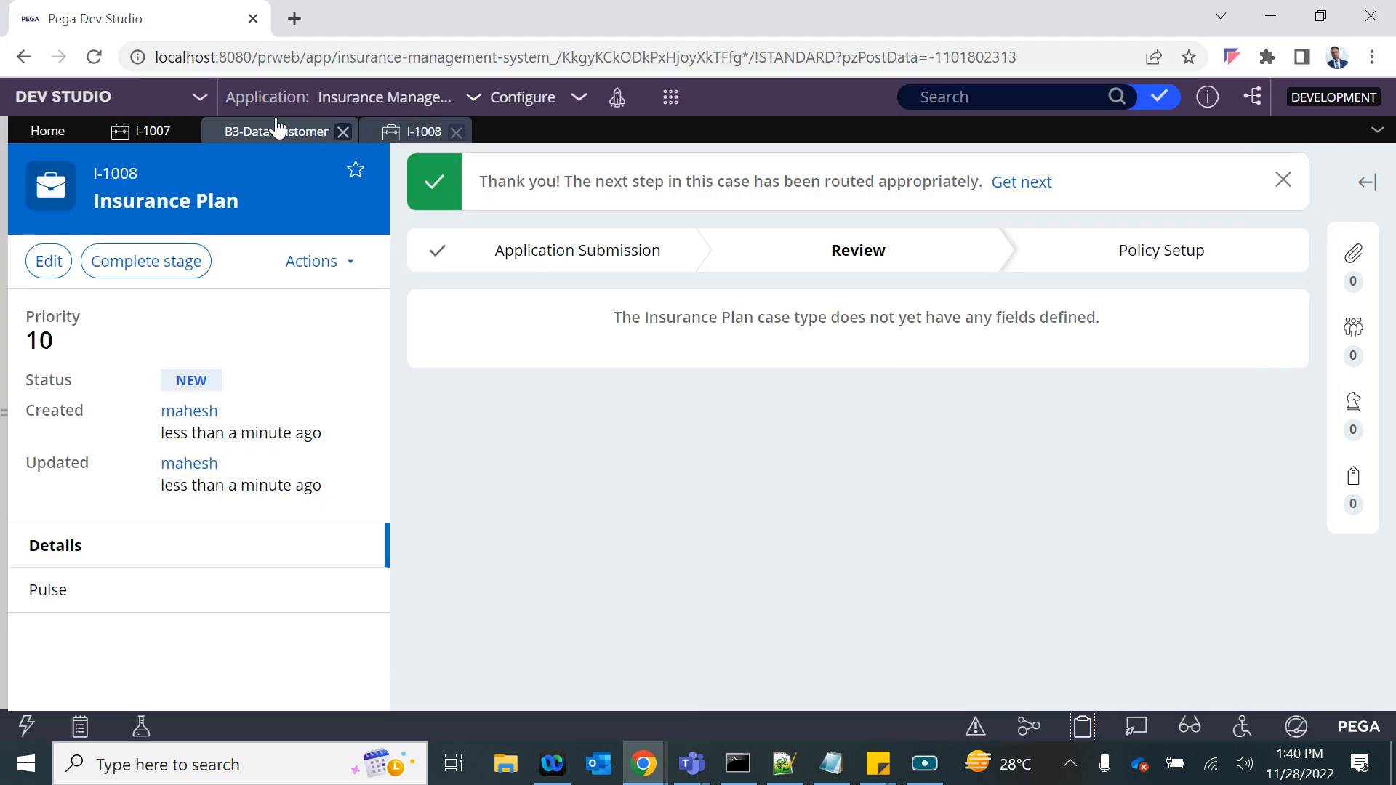
{"action": "key", "text": "alt+Tab"}
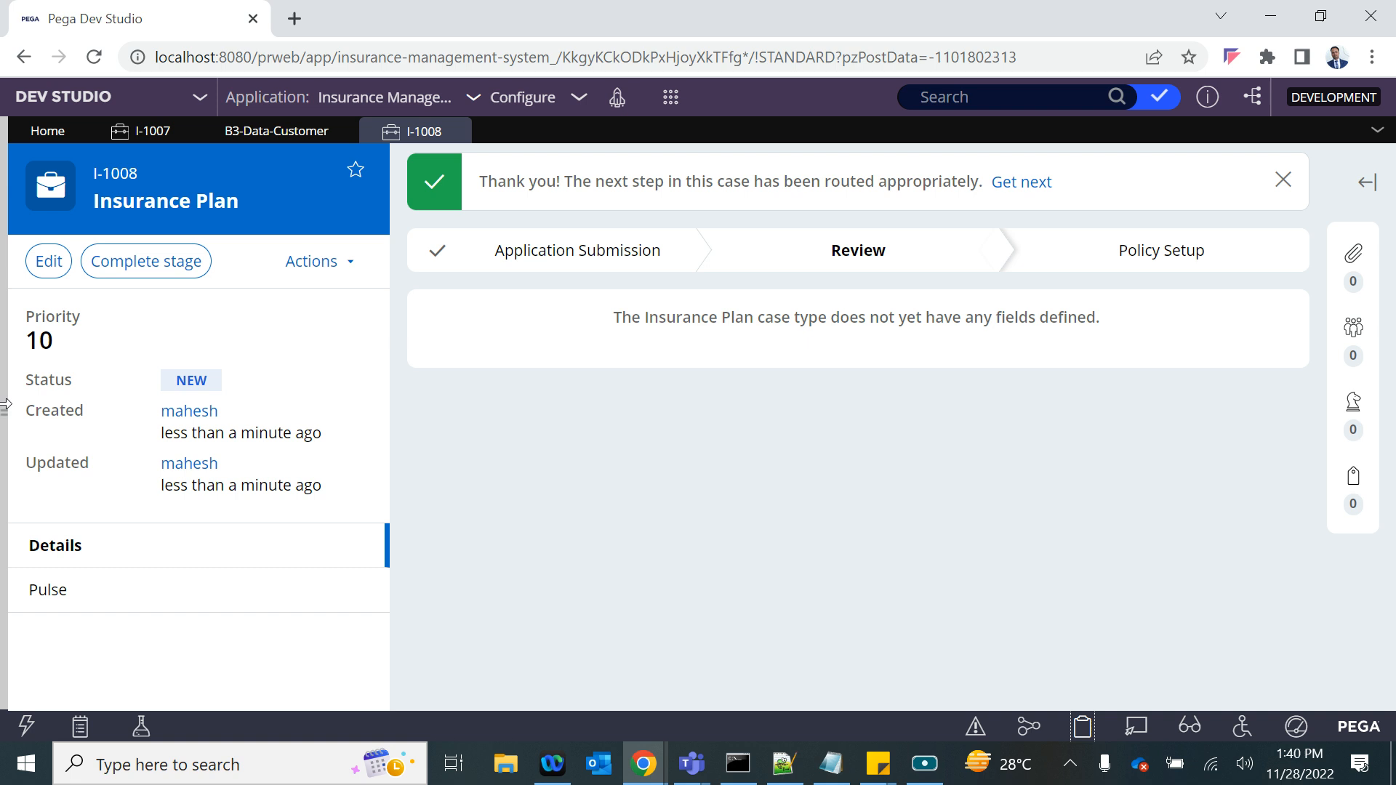
- Open the PostApplyDT data transform from the Apply flow action's post-processing and review its .NewCust condition and D_NewCustomer target
{"action": "mouse_move", "coordinate": [141, 342]}
{"action": "left_click", "coordinate": [54, 171]}
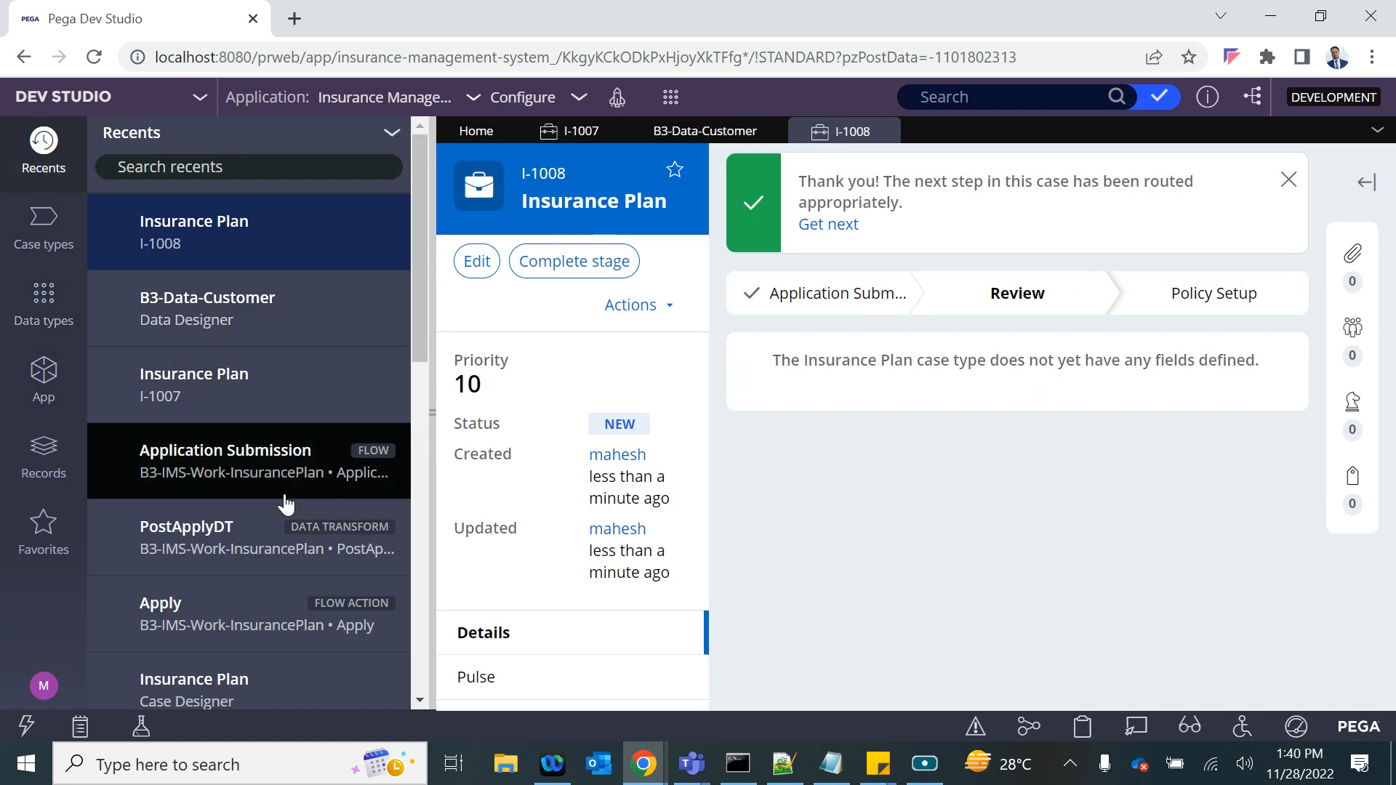
{"action": "left_click", "coordinate": [269, 617]}
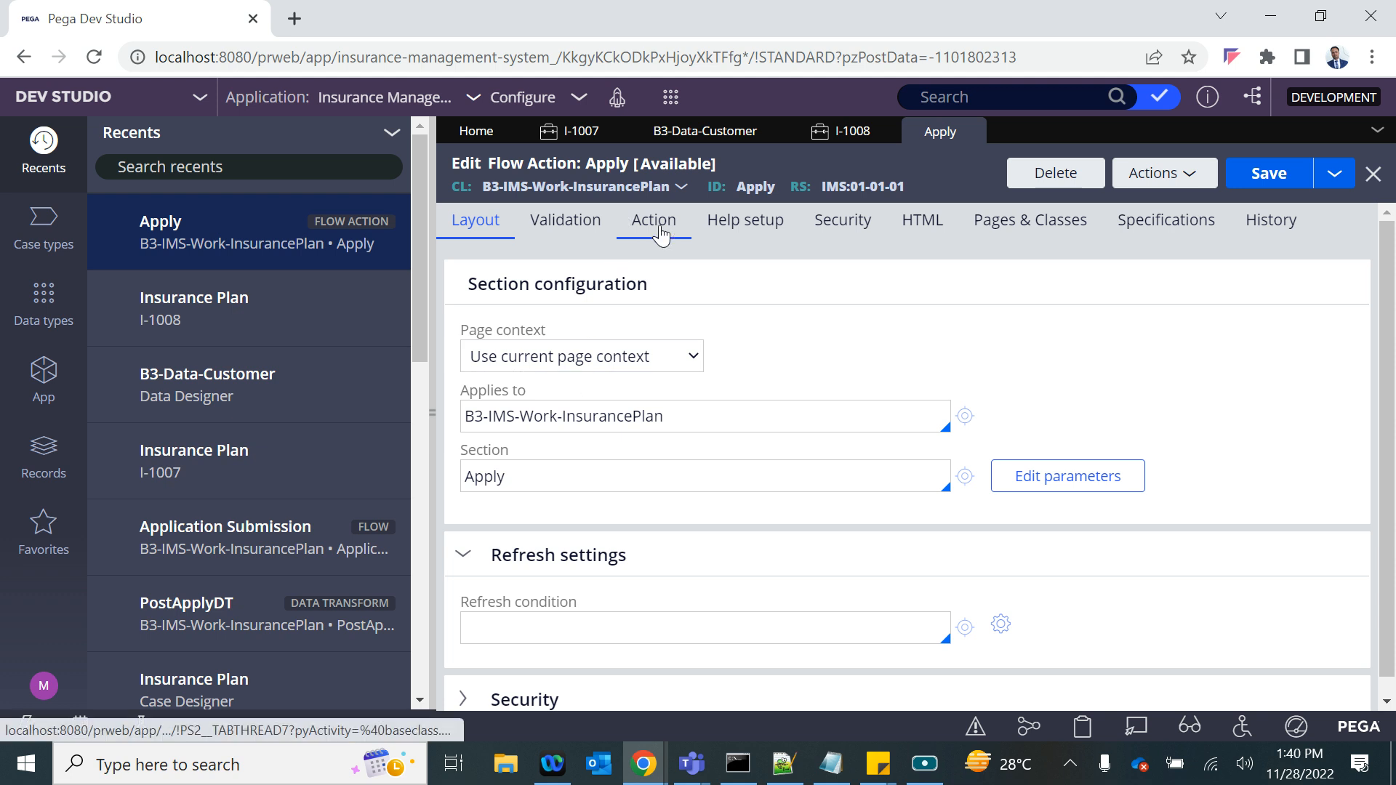
{"action": "left_click", "coordinate": [659, 235]}
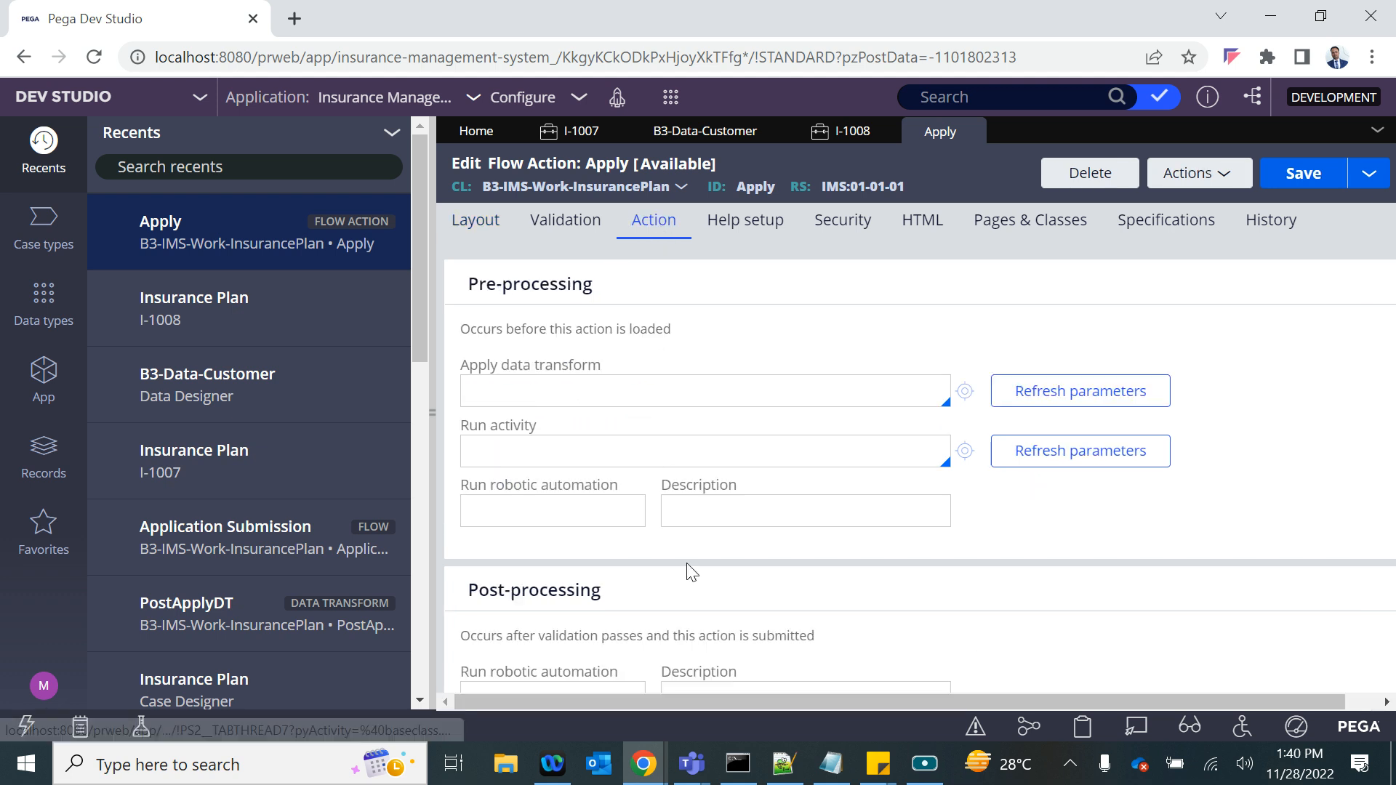
{"action": "scroll", "coordinate": [761, 548], "scroll_direction": "down", "scroll_amount": 6}
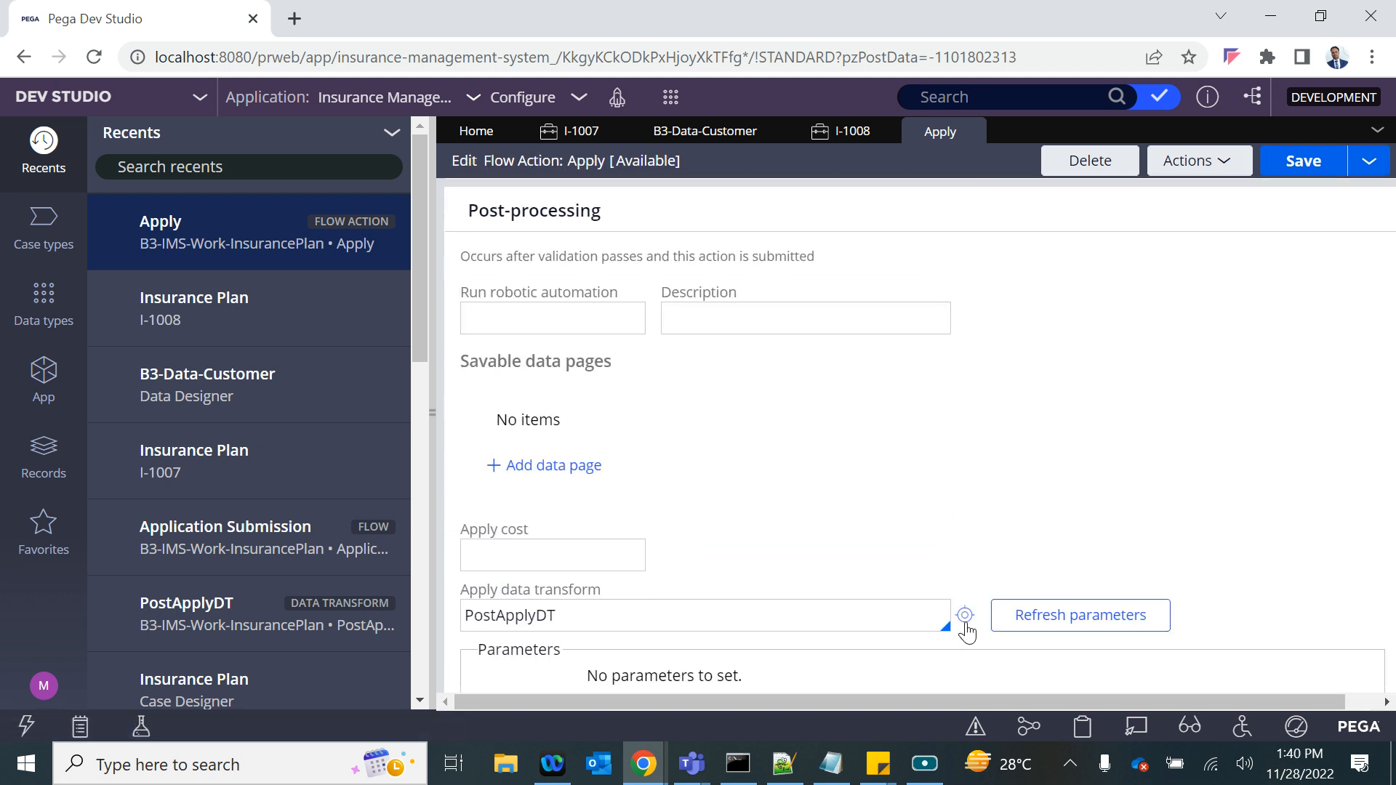
{"action": "right_click", "coordinate": [965, 622]}
{"action": "left_click", "coordinate": [962, 616]}
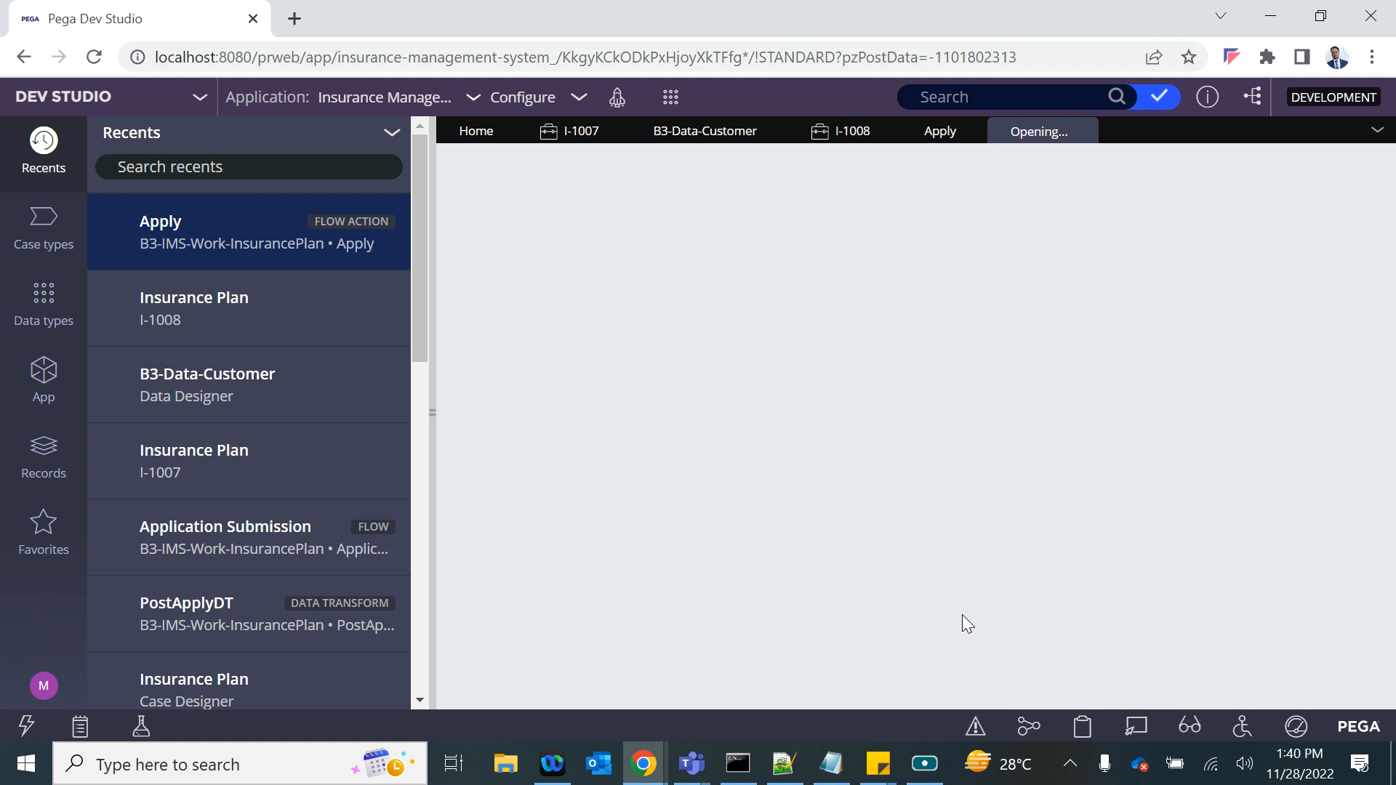
{"action": "right_click", "coordinate": [709, 403]}
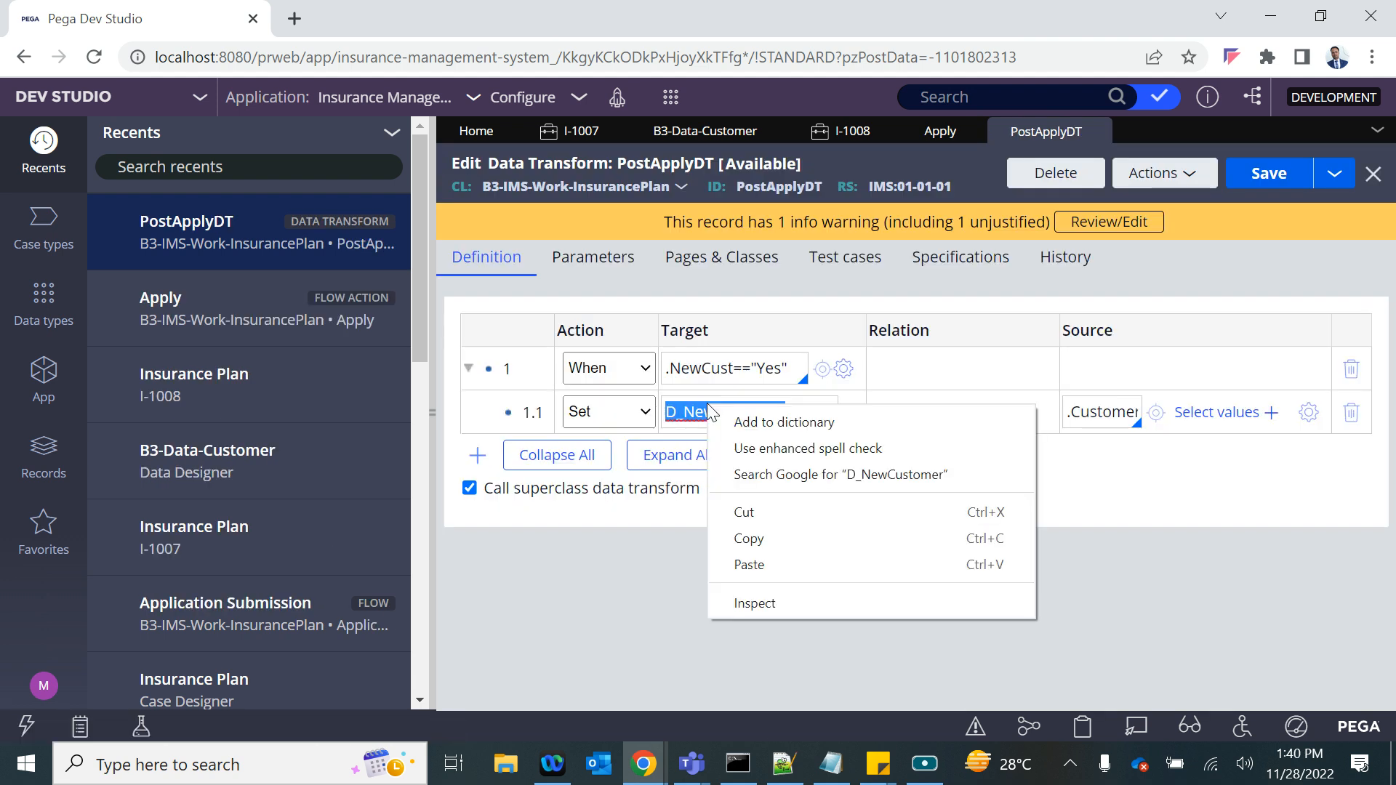
{"action": "left_click", "coordinate": [680, 367]}
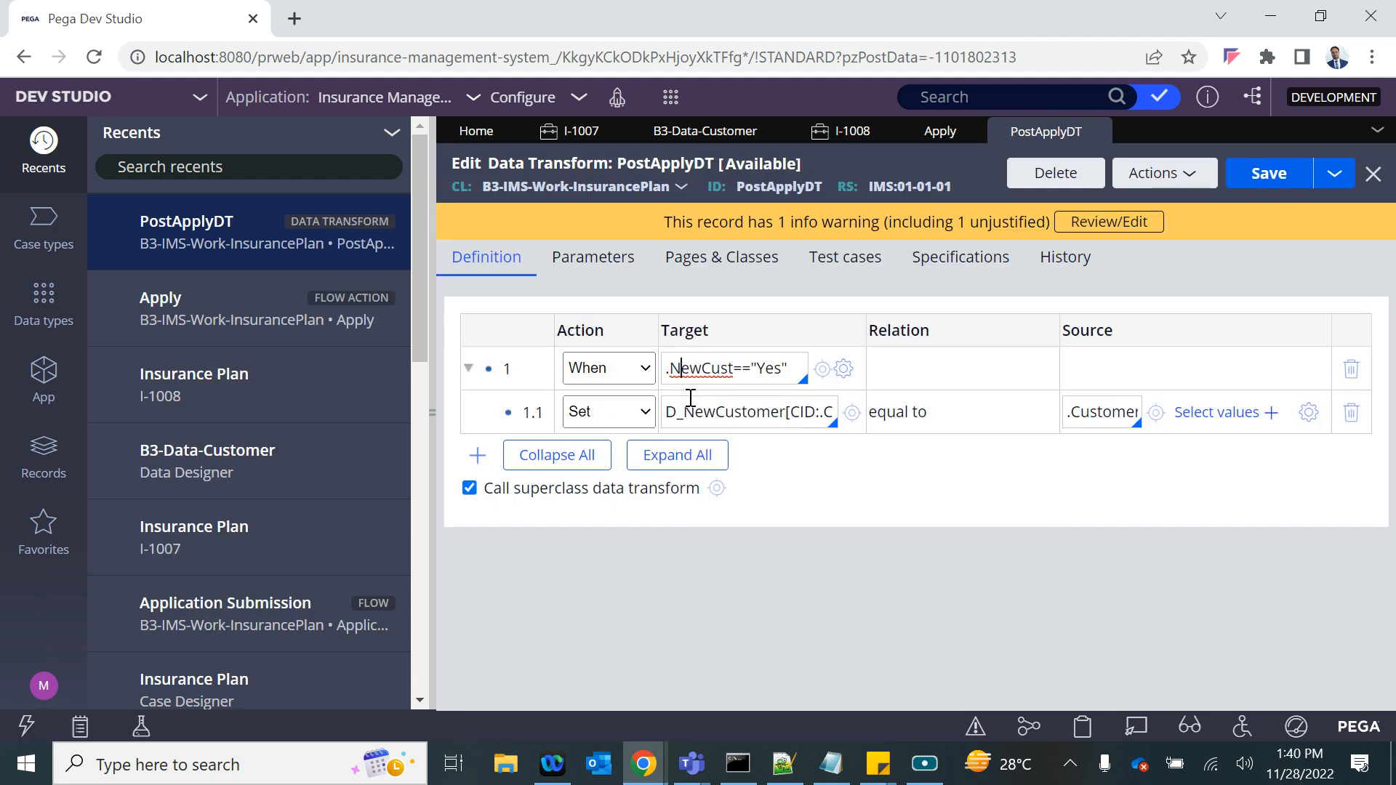
{"action": "left_click_drag", "start_coordinate": [668, 407], "coordinate": [848, 414]}
- Look through the case's clipboard pages for D_NewCustomer, and close the PostApplyDT data transform
{"action": "key", "text": "alt+Tab"}
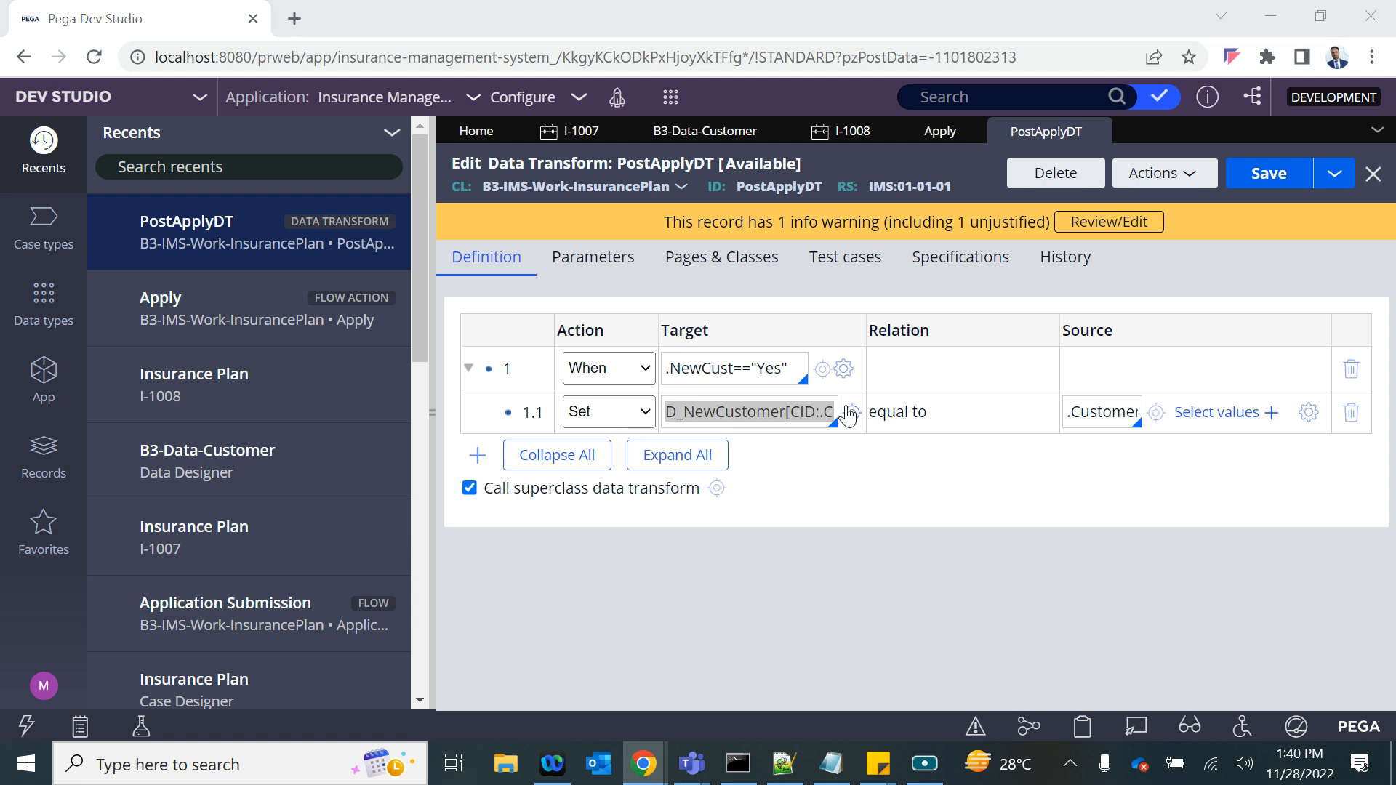
{"action": "scroll", "coordinate": [197, 530], "scroll_direction": "down", "scroll_amount": 15}
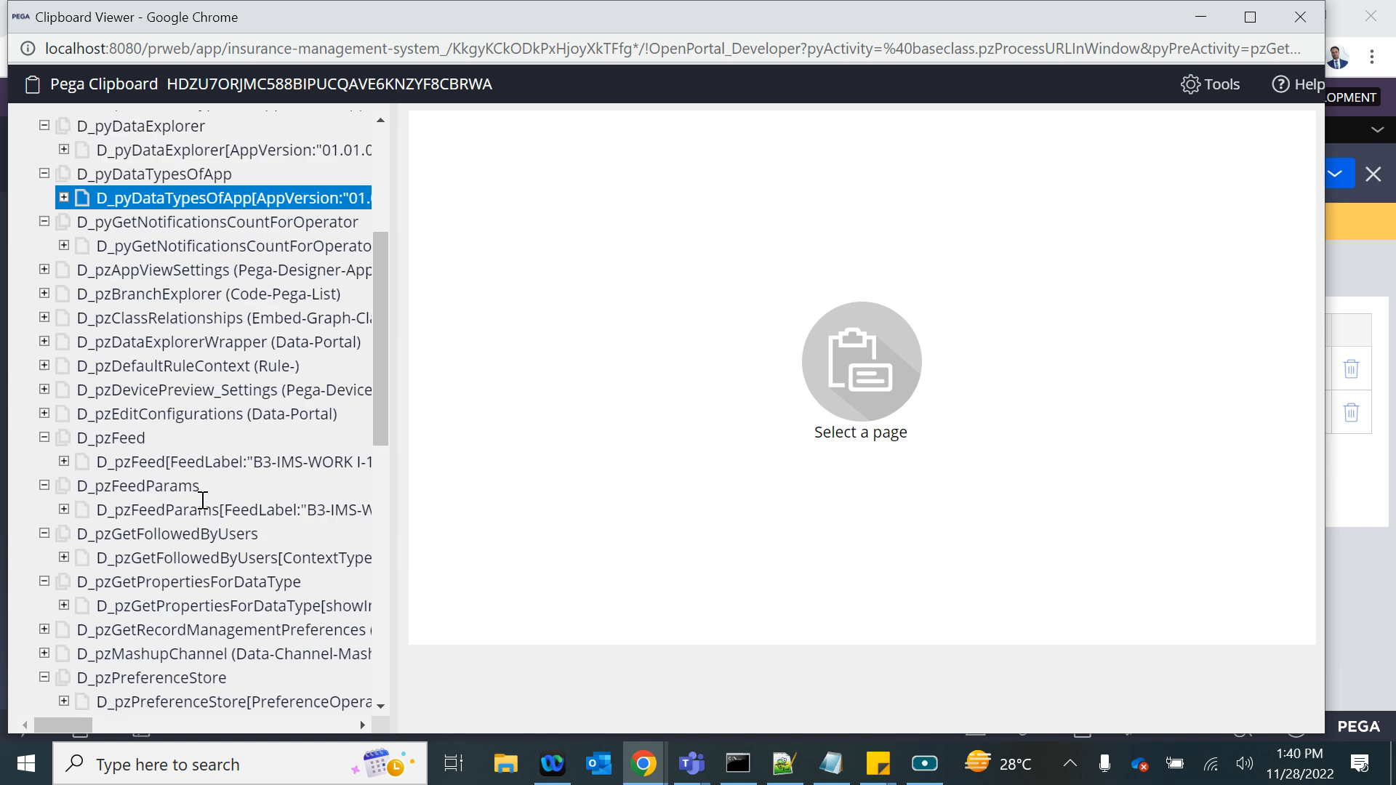
{"action": "key", "text": "alt+Tab"}
{"action": "left_click", "coordinate": [1095, 132]}
- Open InsurancePlan's ApplicationSubmission flow and examine the New Customer ? decision's branches and the Insert Customer Record step's settings
{"action": "left_click", "coordinate": [44, 374]}
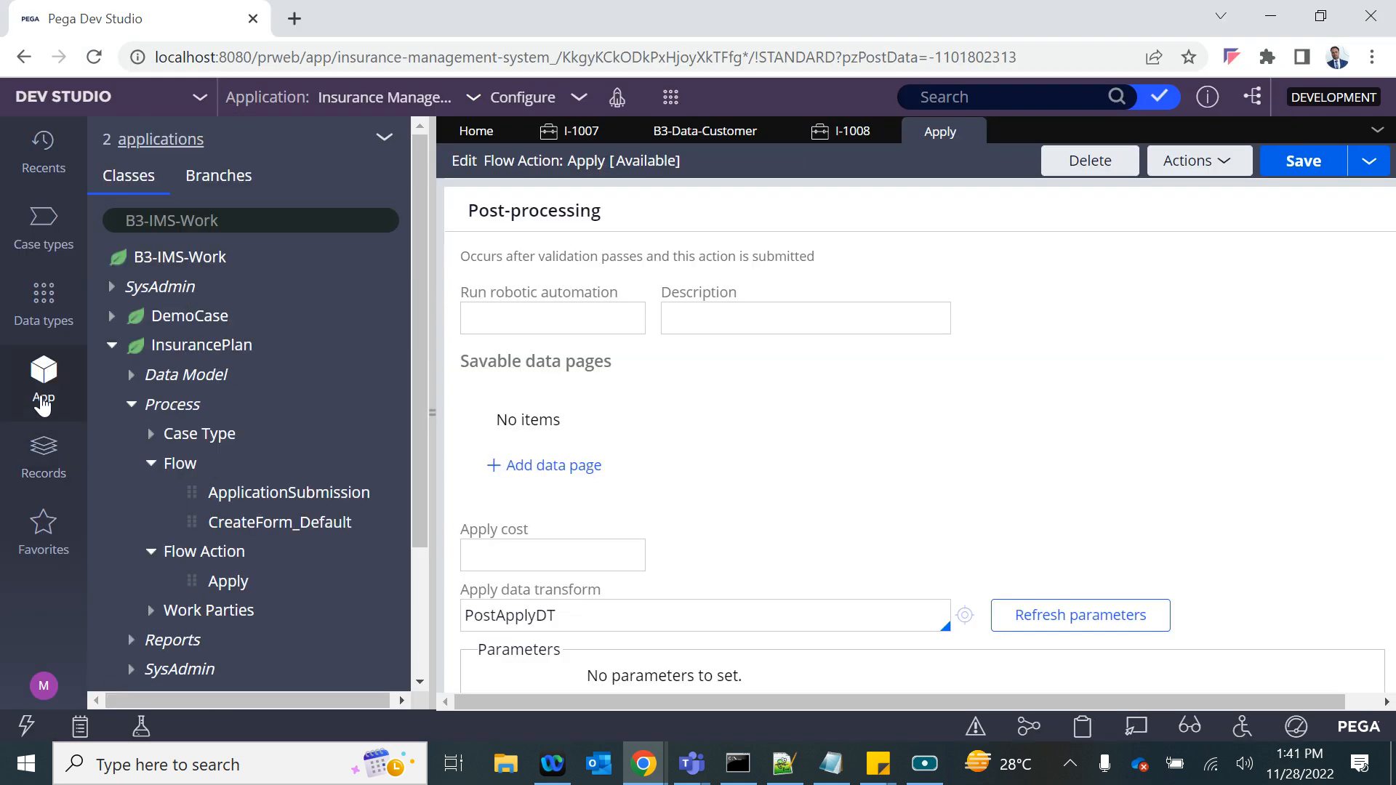
{"action": "scroll", "coordinate": [205, 592], "scroll_direction": "down", "scroll_amount": 2}
{"action": "scroll", "coordinate": [205, 591], "scroll_direction": "down", "scroll_amount": 1}
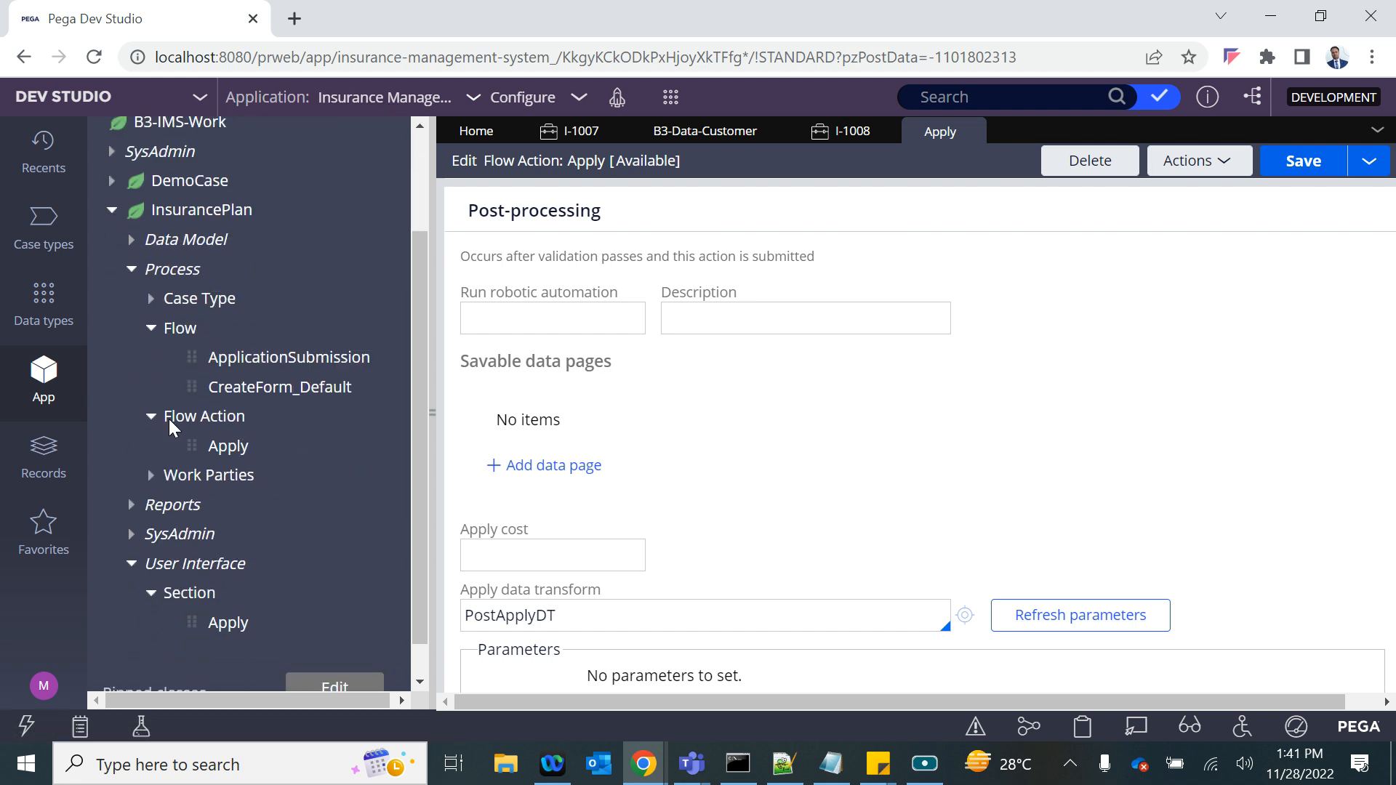
{"action": "left_click", "coordinate": [256, 357]}
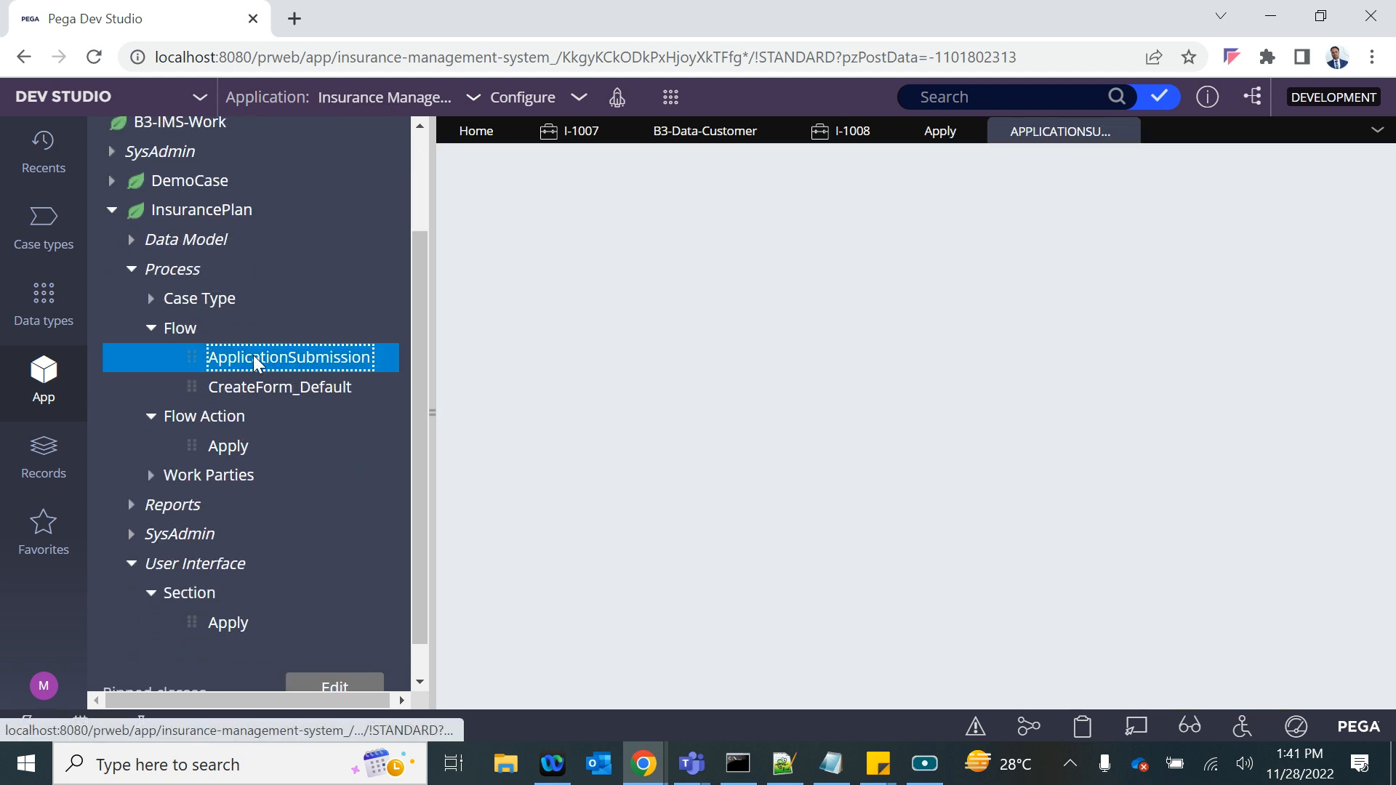
{"action": "left_click", "coordinate": [850, 580]}
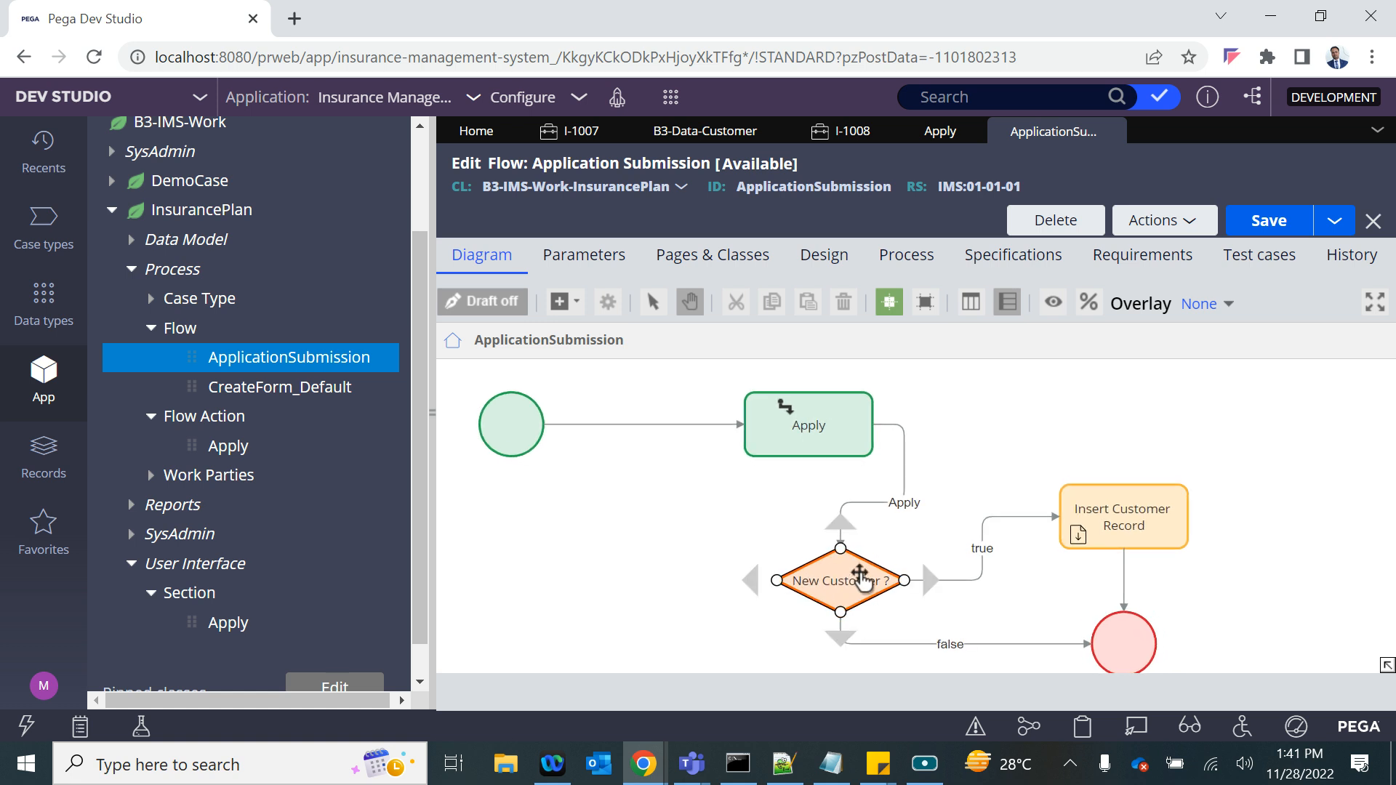
{"action": "left_click", "coordinate": [980, 644]}
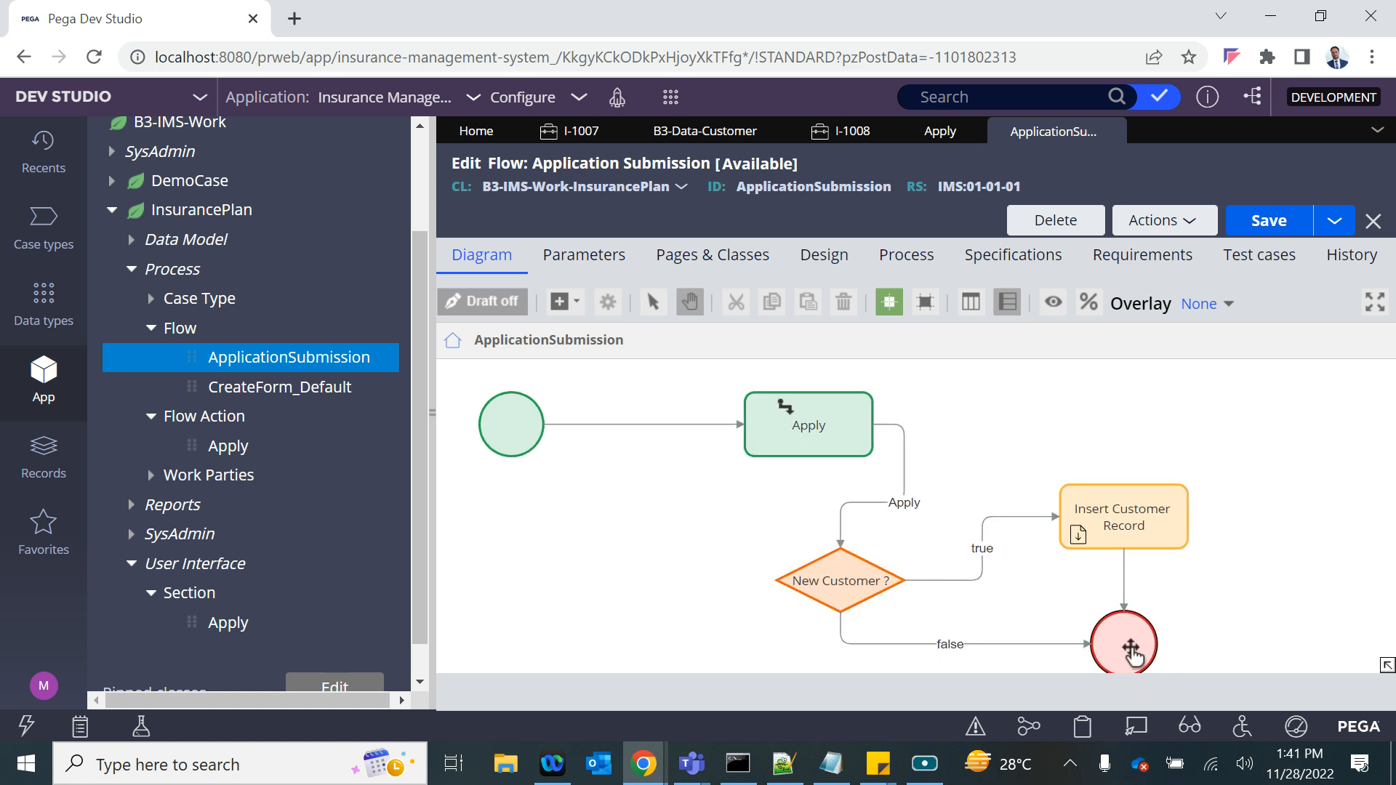
{"action": "left_click", "coordinate": [1129, 544]}
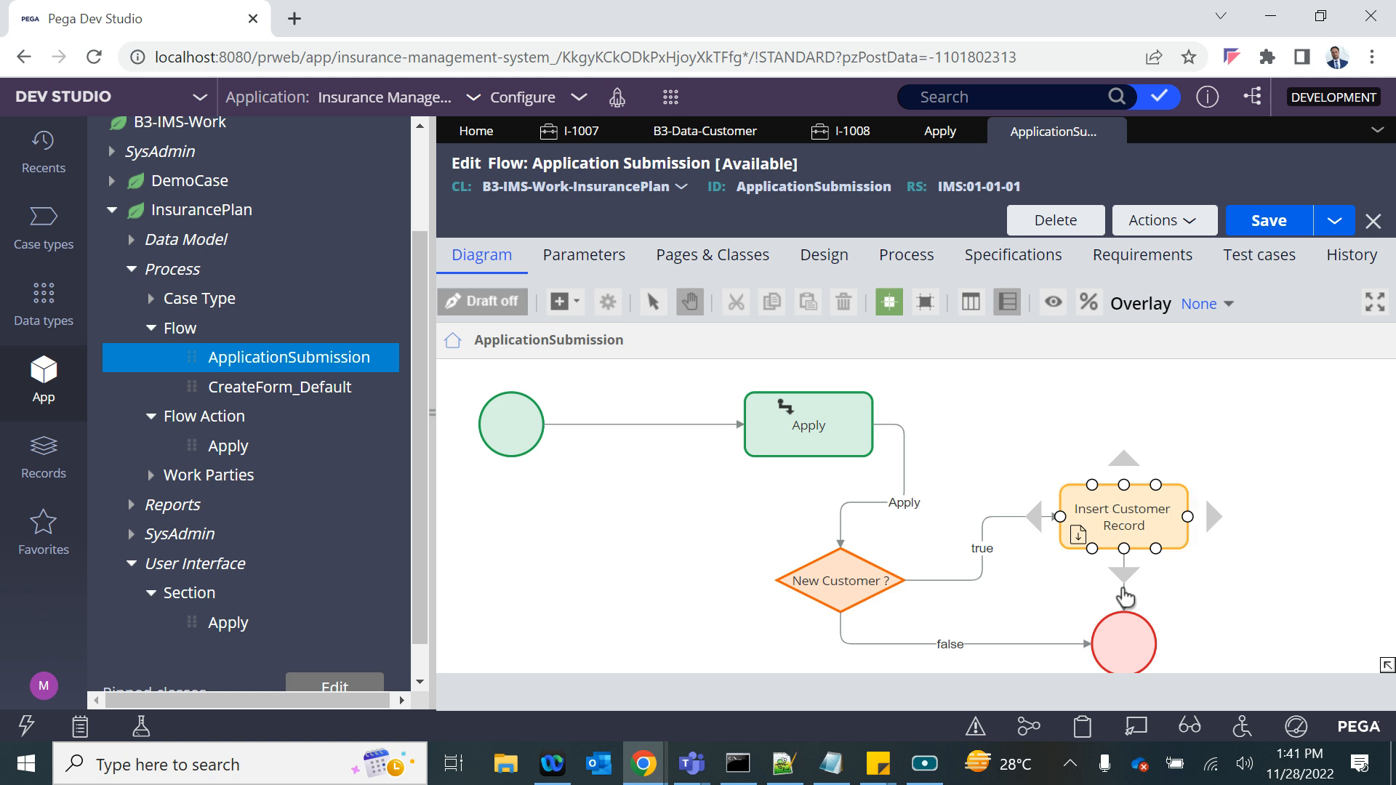
{"action": "double_click", "coordinate": [1118, 514]}
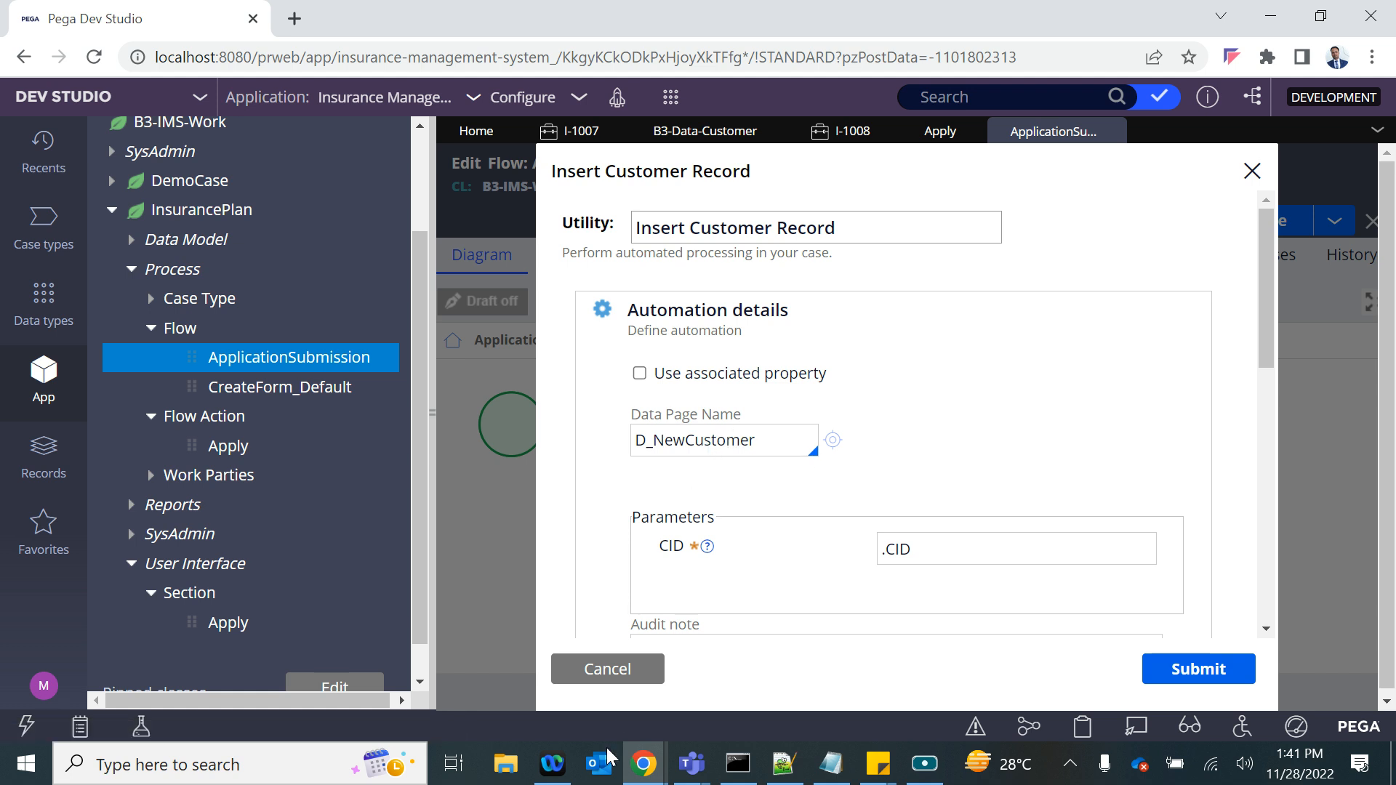
{"action": "left_click", "coordinate": [608, 675]}
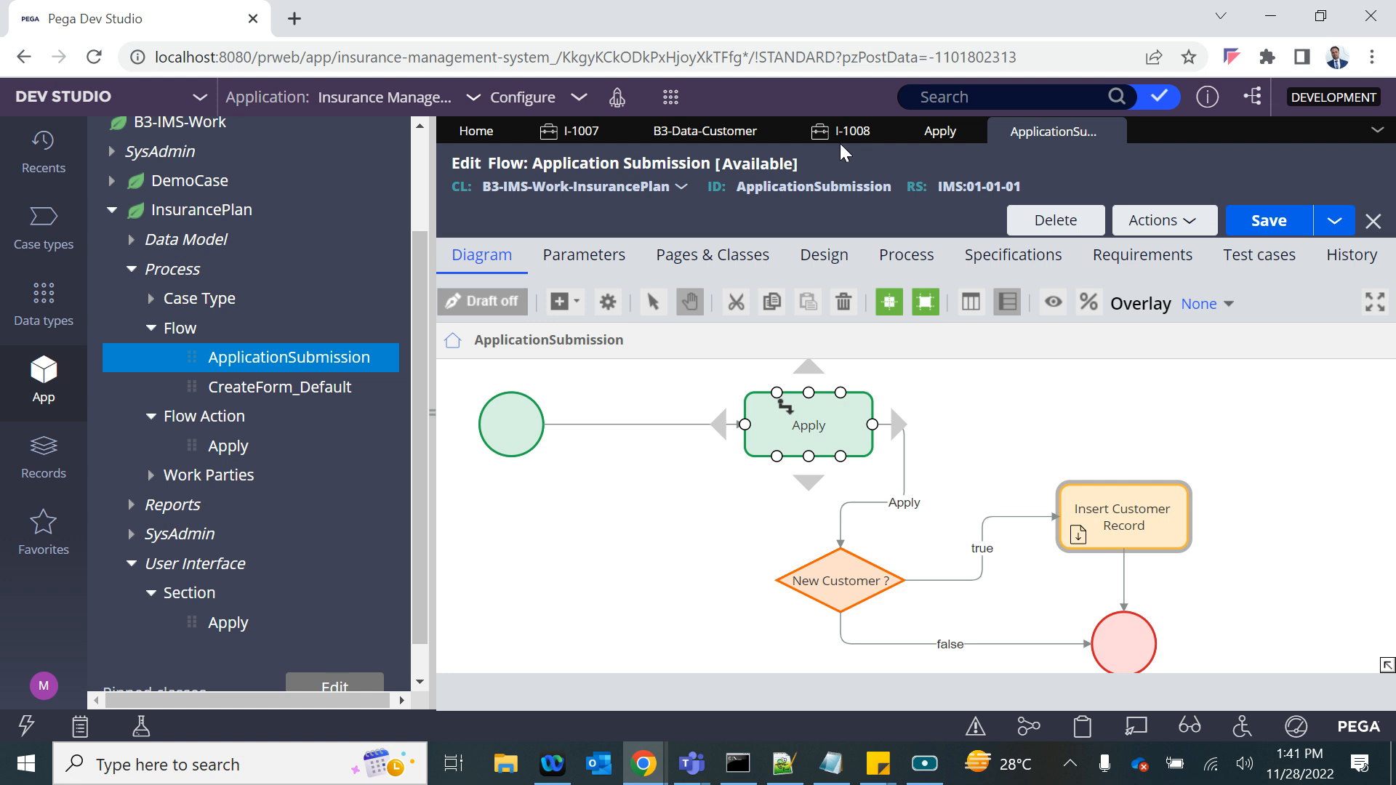
- Create another Insurance Plan case, set New Customer ? to No, and enter an existing customer's CID to load the details
{"action": "left_click", "coordinate": [844, 132]}
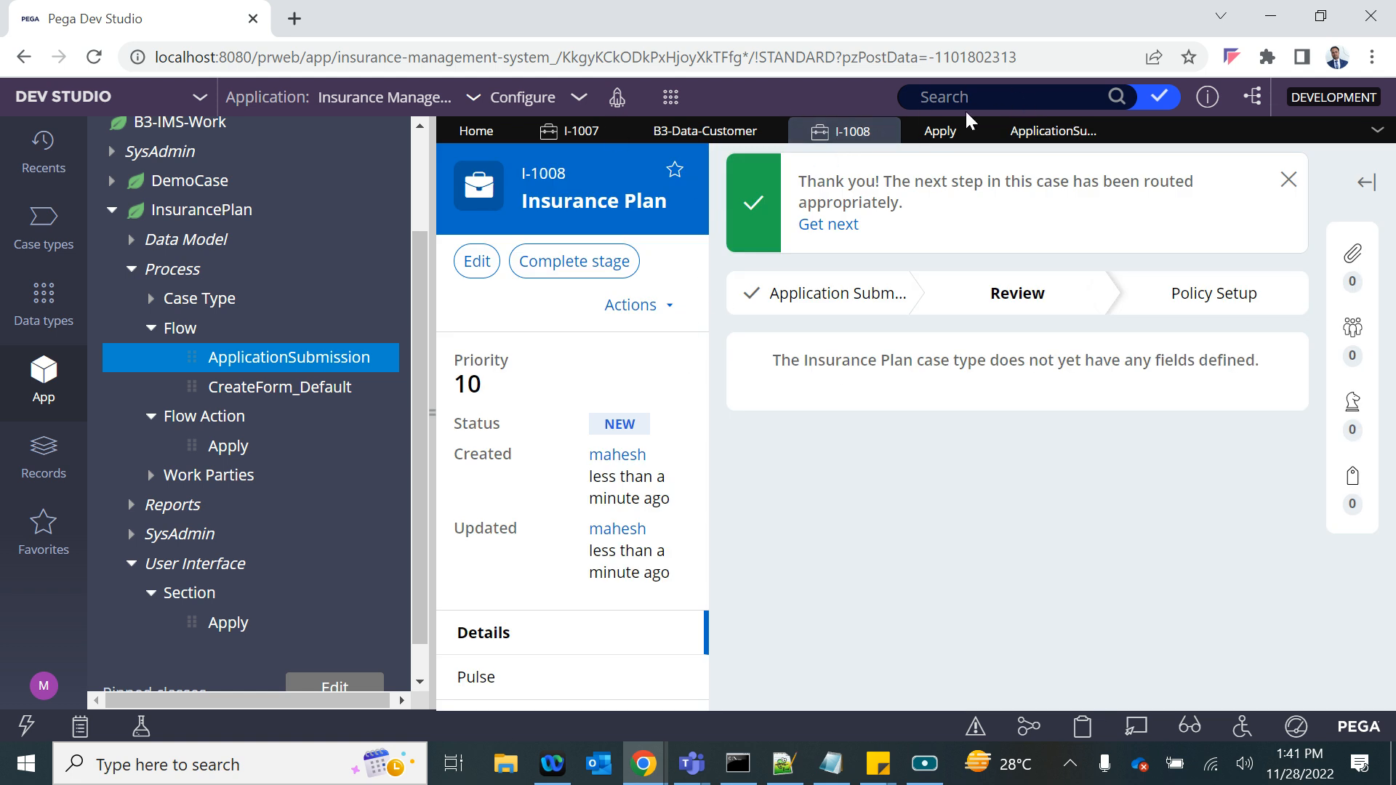
{"action": "left_click", "coordinate": [671, 97]}
{"action": "mouse_move", "coordinate": [809, 116]}
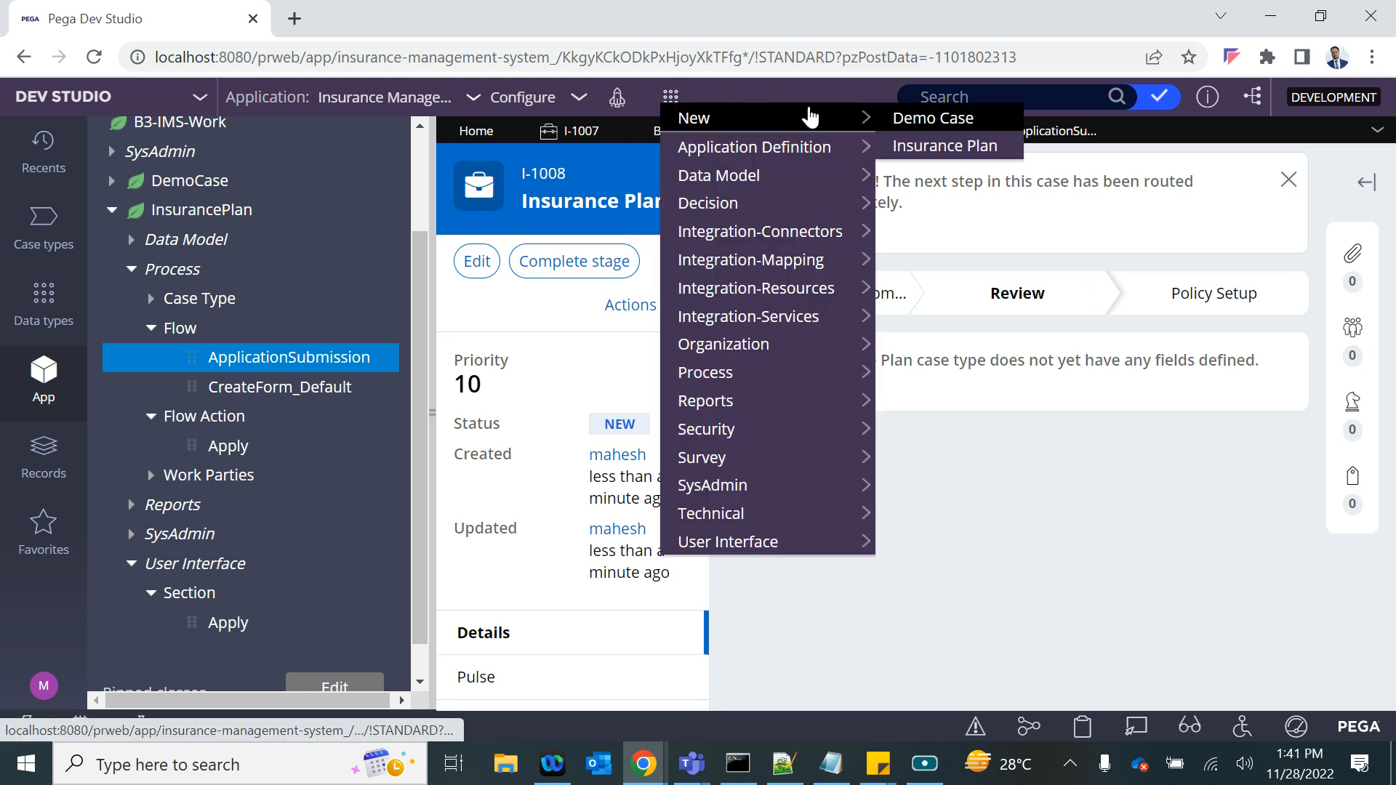
{"action": "left_click", "coordinate": [938, 146]}
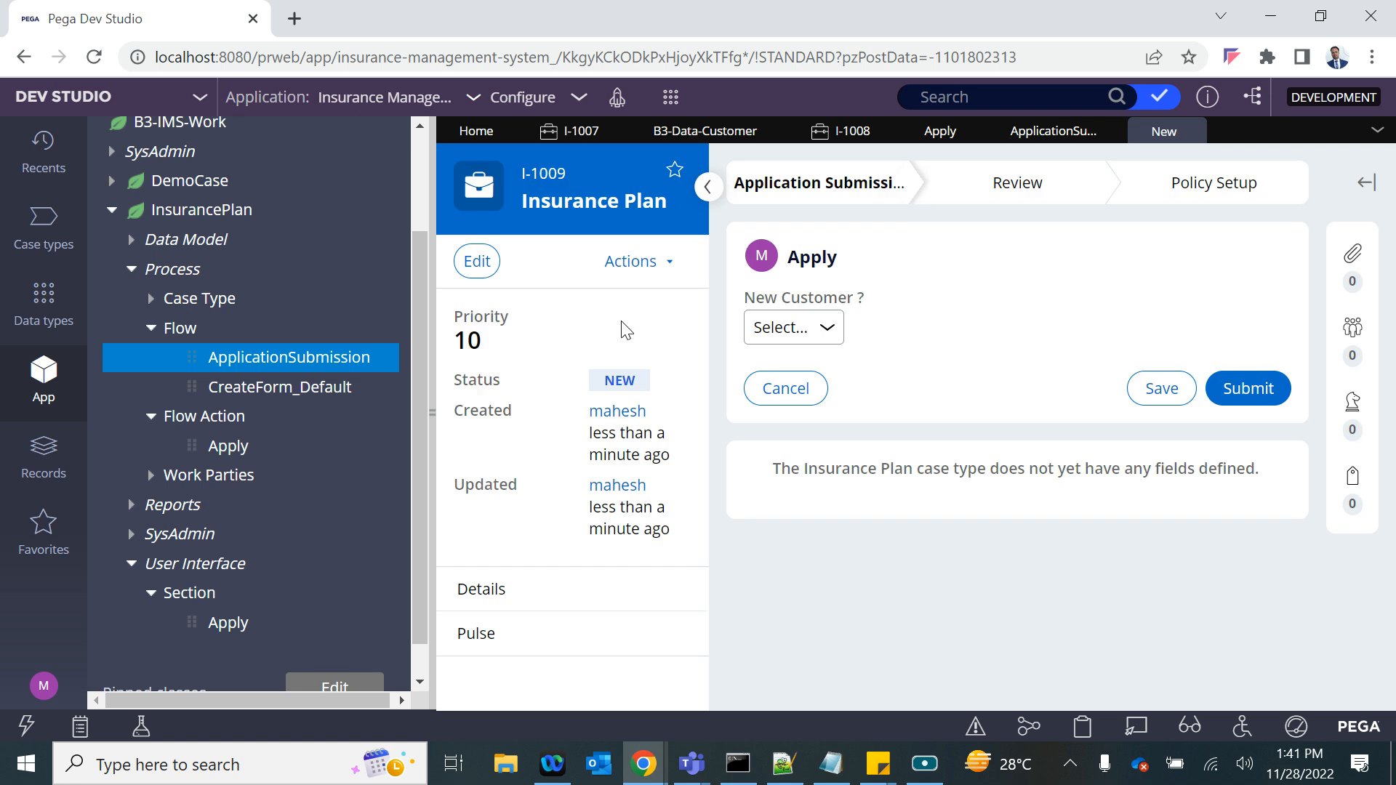
{"action": "left_click", "coordinate": [794, 325]}
{"action": "left_click", "coordinate": [789, 395]}
{"action": "left_click", "coordinate": [828, 404]}
{"action": "type", "text": "CUST-00"}
{"action": "left_click", "coordinate": [841, 421]}
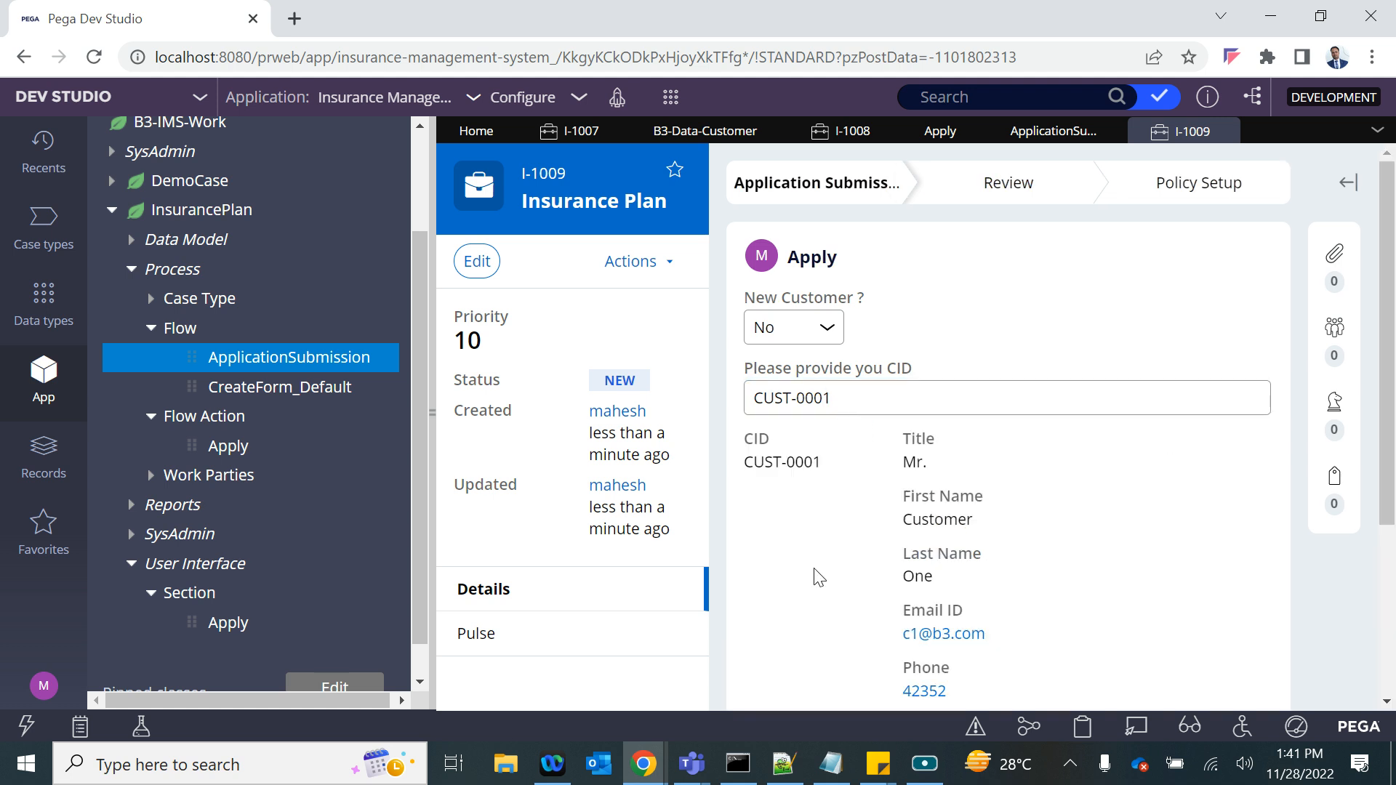
- Review the existing customer's details loaded on the new case's Apply form
{"action": "scroll", "coordinate": [814, 567], "scroll_direction": "down", "scroll_amount": 2}
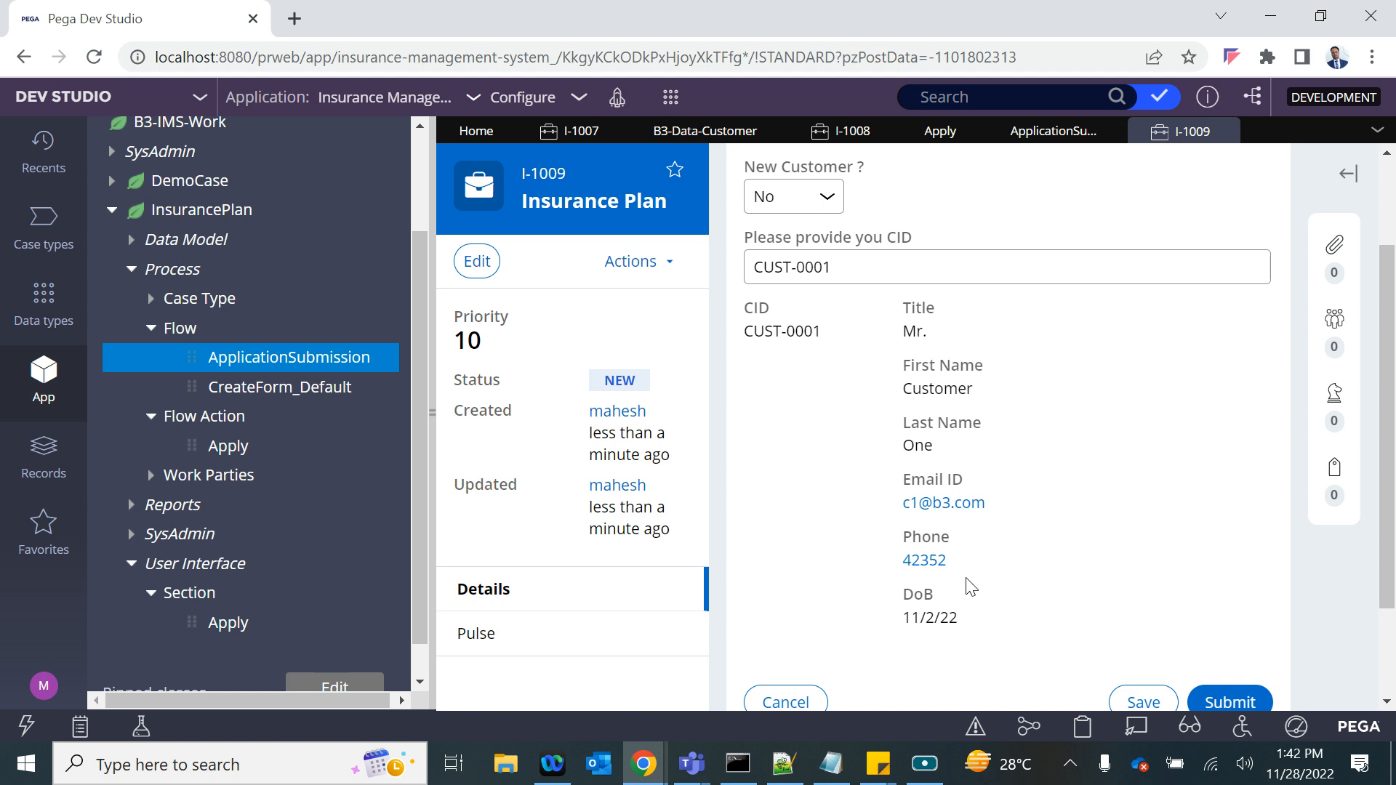
{"action": "scroll", "coordinate": [969, 585], "scroll_direction": "up", "scroll_amount": 2}
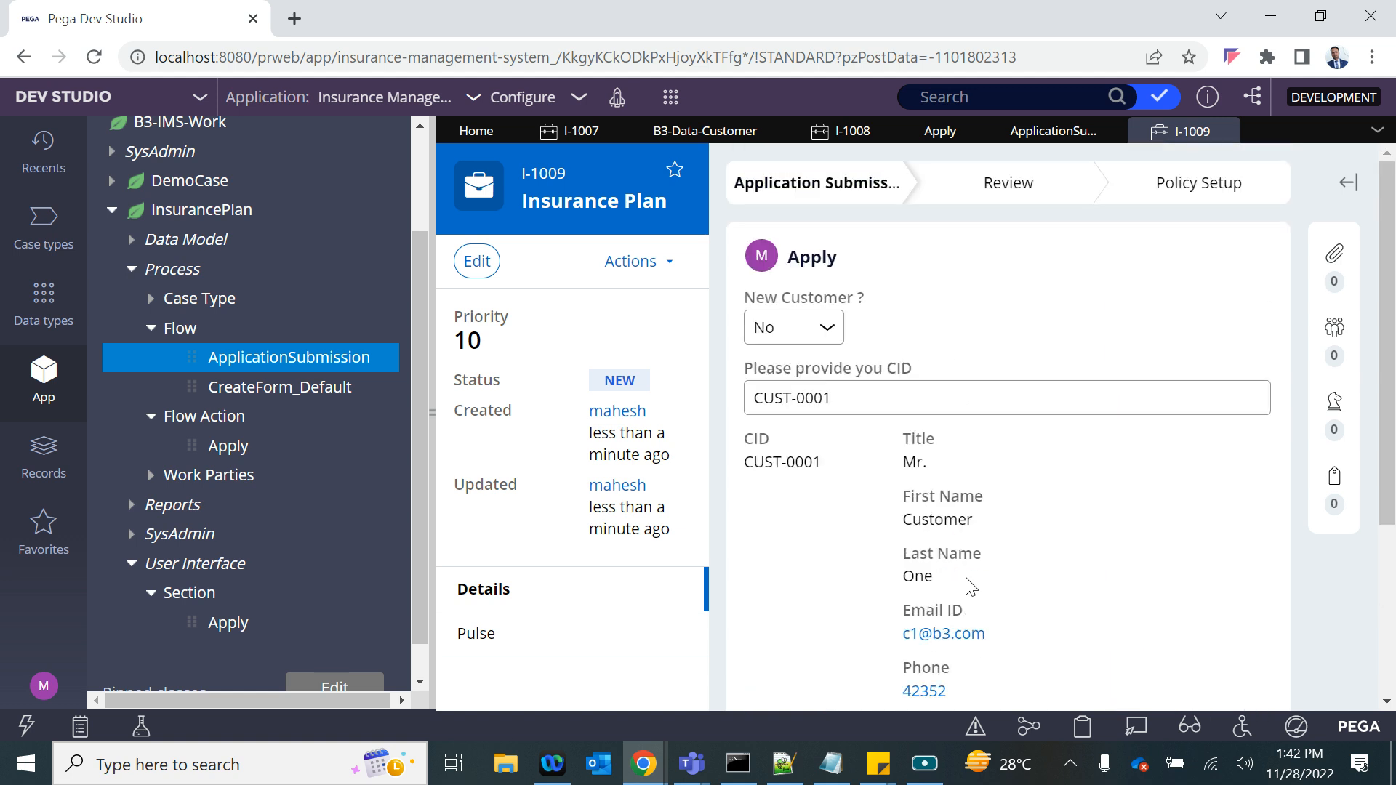
{"action": "scroll", "coordinate": [968, 581], "scroll_direction": "down", "scroll_amount": 4}
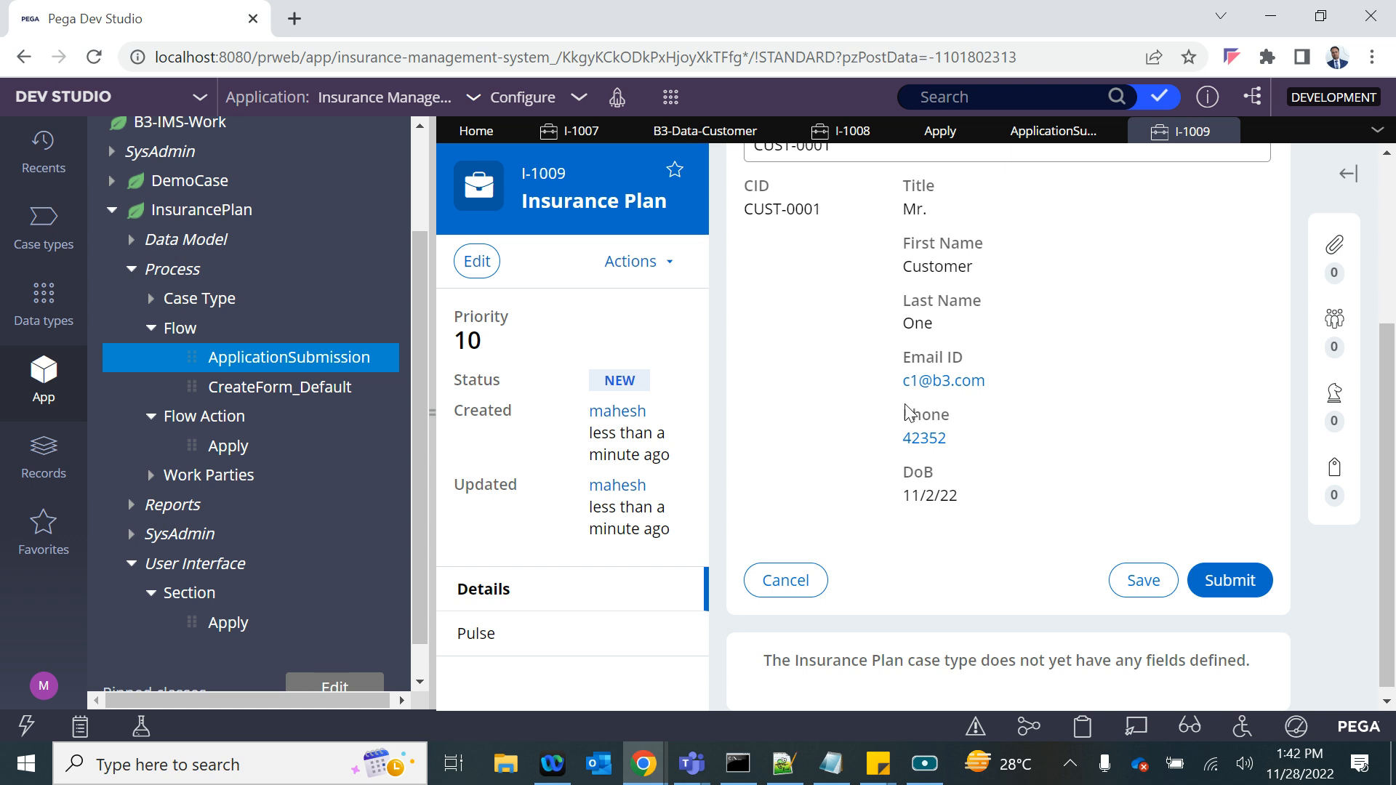
{"action": "scroll", "coordinate": [1007, 273], "scroll_direction": "up", "scroll_amount": 3}
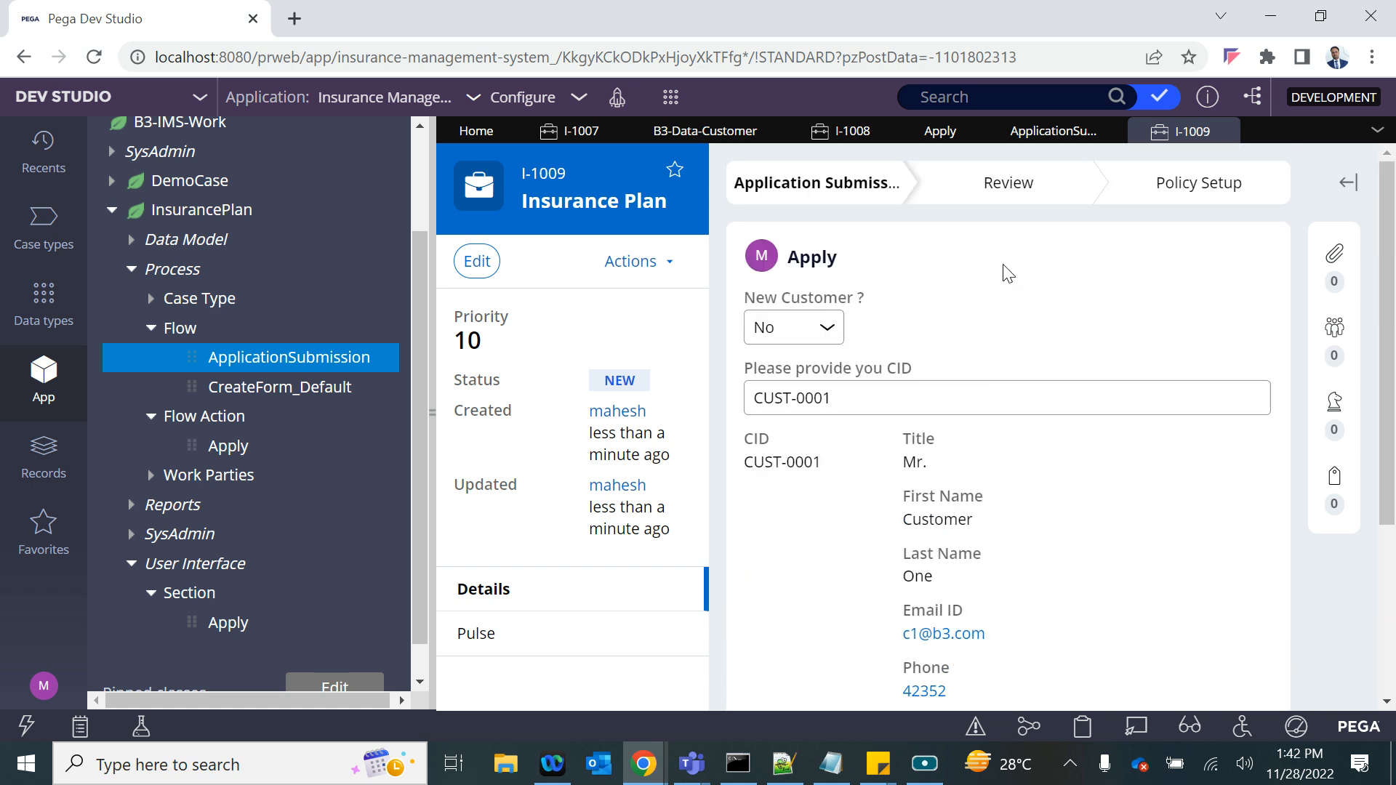
{"action": "scroll", "coordinate": [1007, 273], "scroll_direction": "down", "scroll_amount": 3}
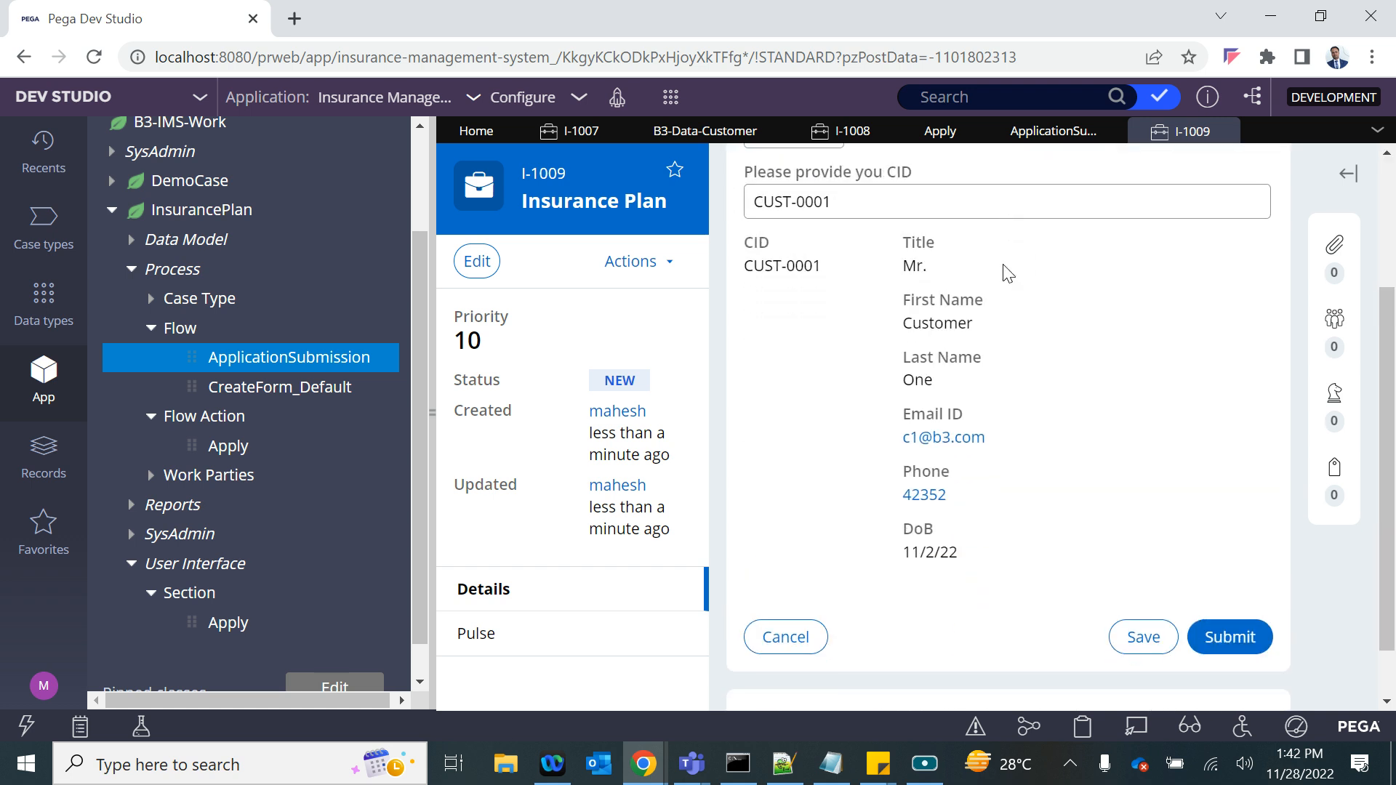
{"action": "scroll", "coordinate": [1008, 274], "scroll_direction": "up", "scroll_amount": 3}
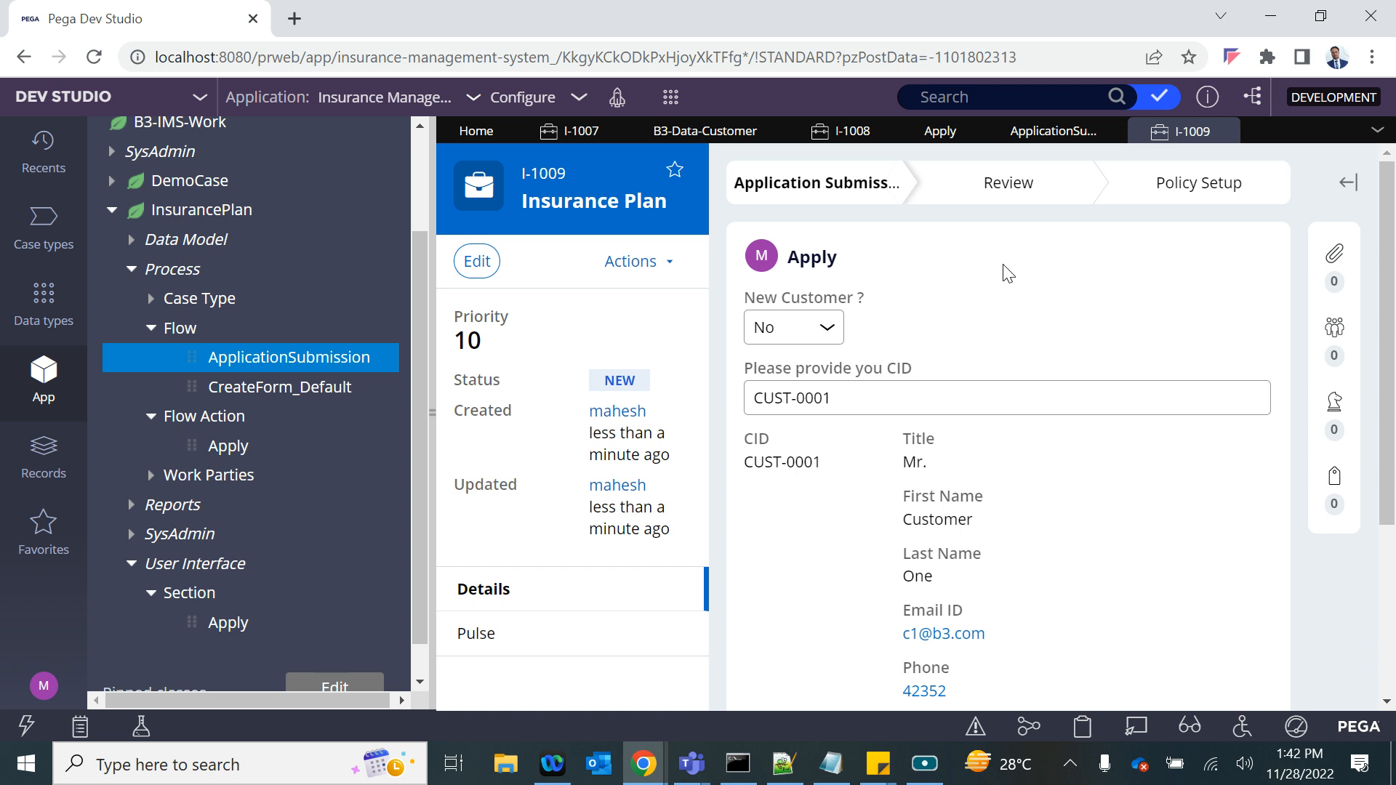